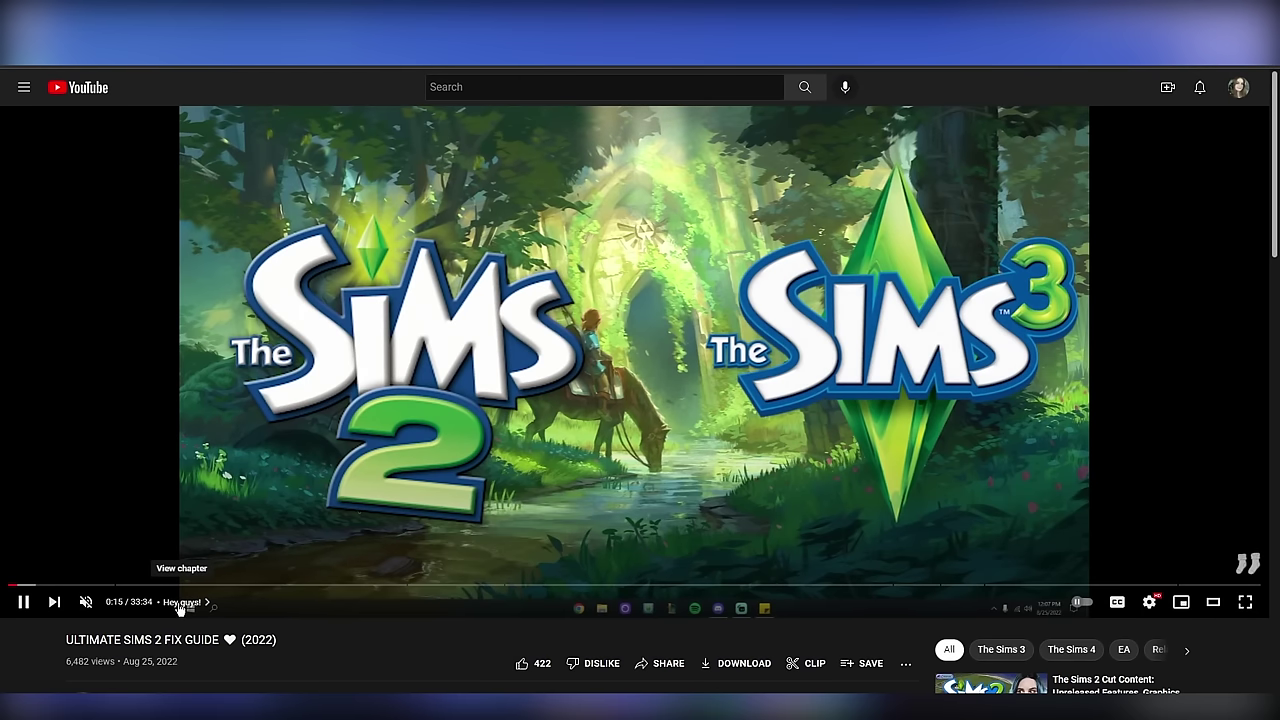
Step: Skip ahead in the Sims 2 fix guide video and browse its chapter list around the Graphics Rules Maker chapter
{"action": "left_click", "coordinate": [200, 586]}
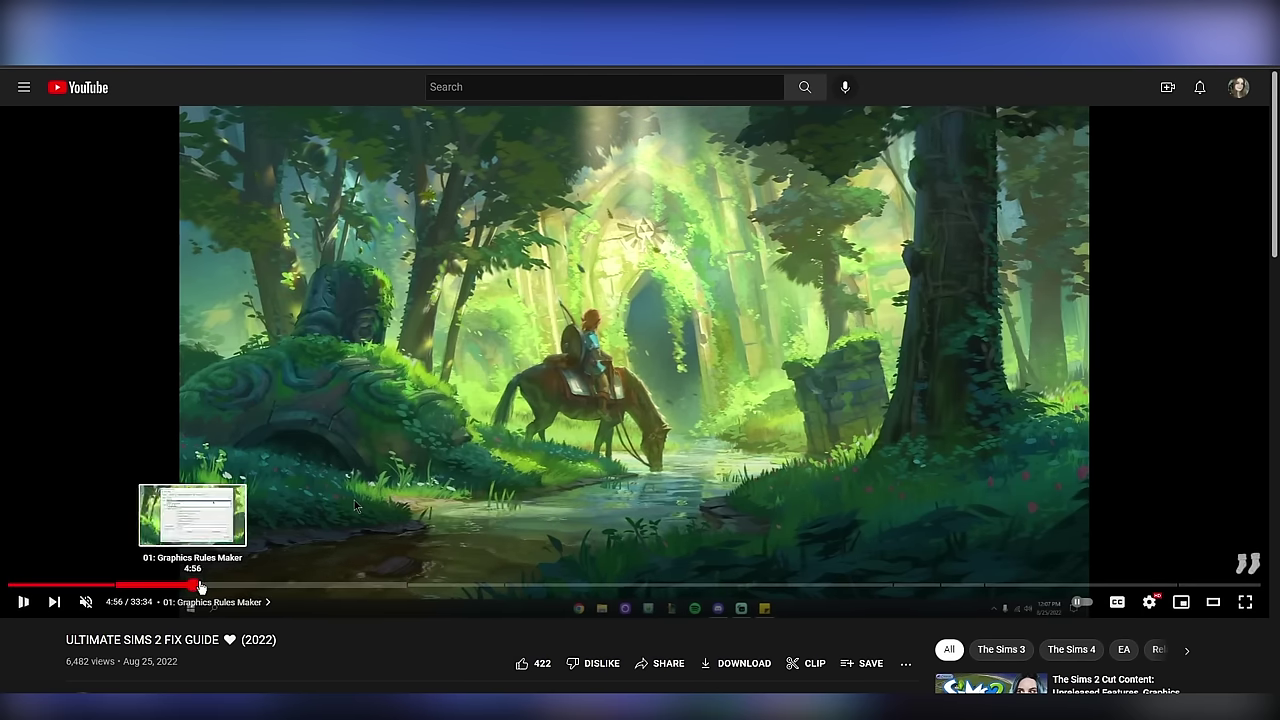
{"action": "left_click", "coordinate": [251, 586]}
{"action": "left_click", "coordinate": [254, 602]}
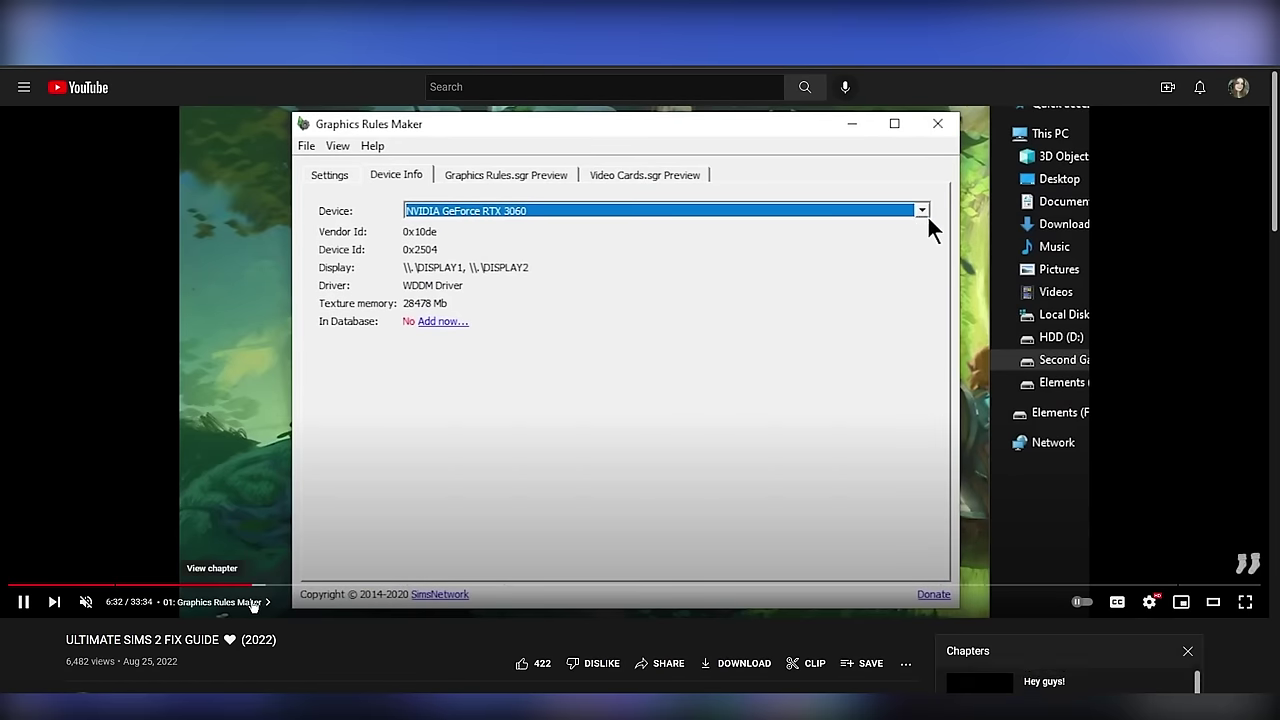
{"action": "scroll", "coordinate": [652, 610], "scroll_direction": "down", "scroll_amount": 4}
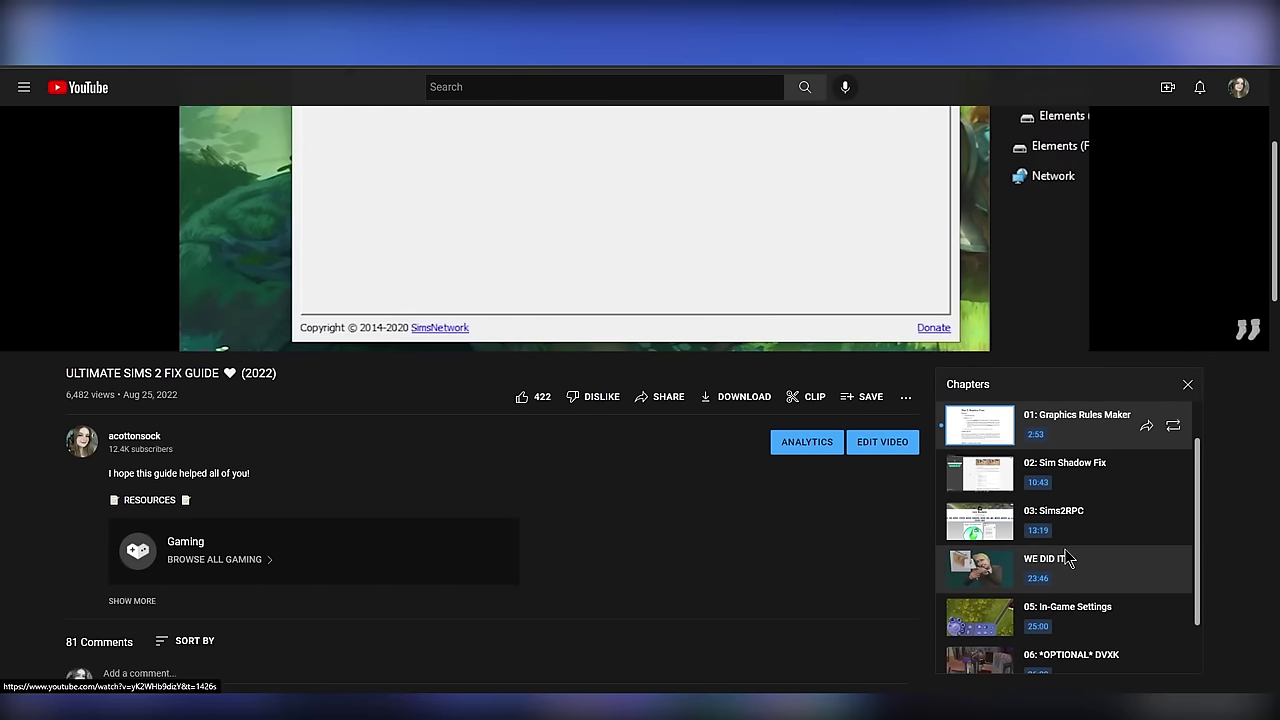
{"action": "left_click", "coordinate": [1049, 543]}
{"action": "left_click", "coordinate": [1086, 533]}
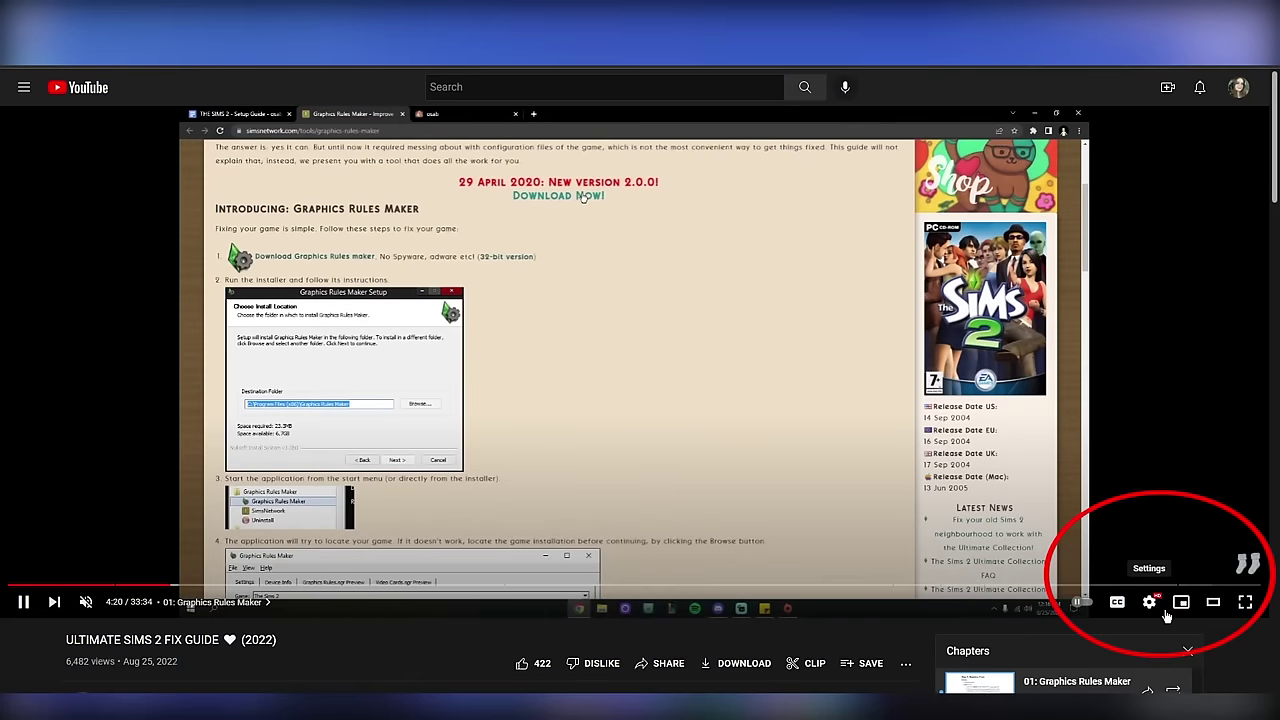
Step: Set the video's playback speed to 2
{"action": "left_click", "coordinate": [1150, 604]}
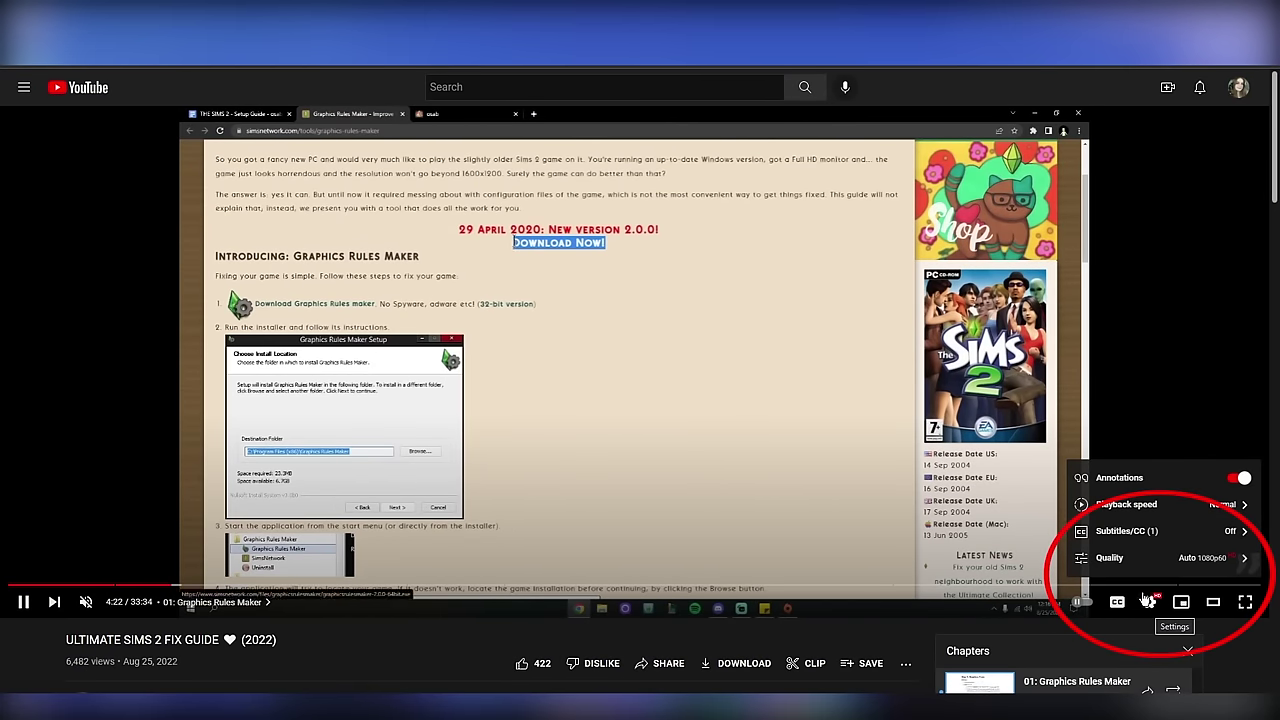
{"action": "left_click", "coordinate": [1128, 506]}
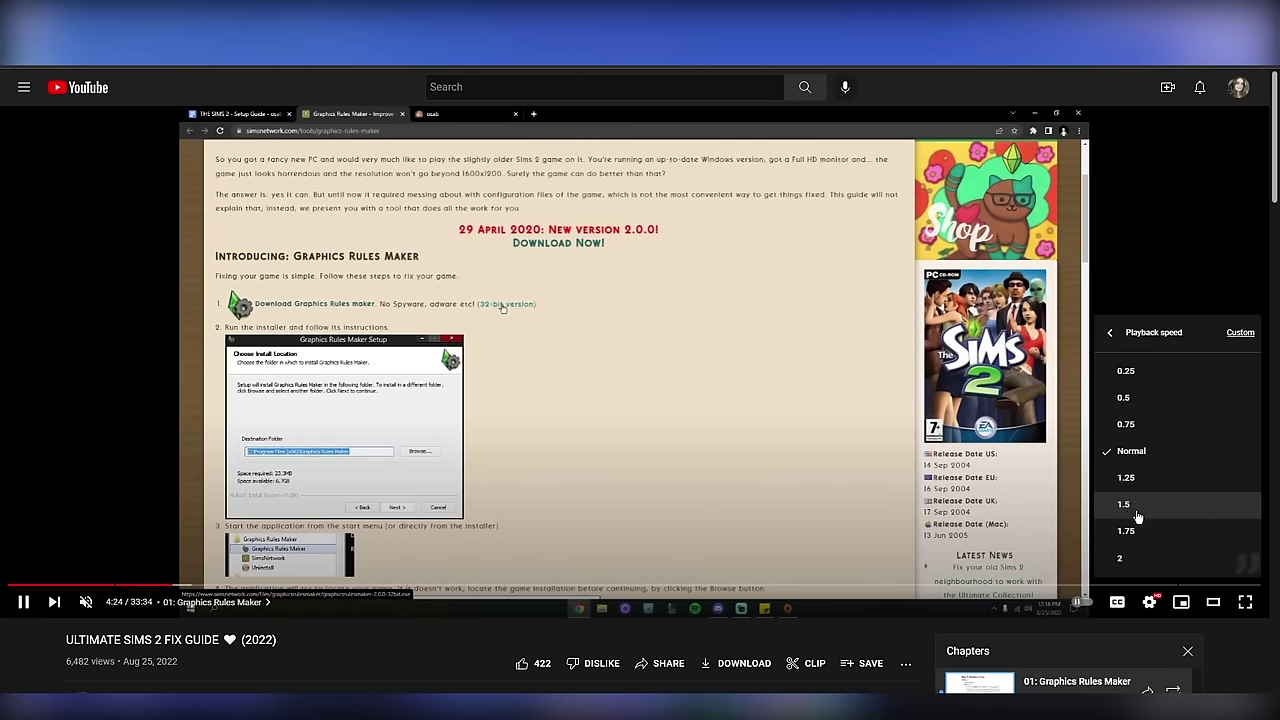
{"action": "left_click", "coordinate": [1137, 560]}
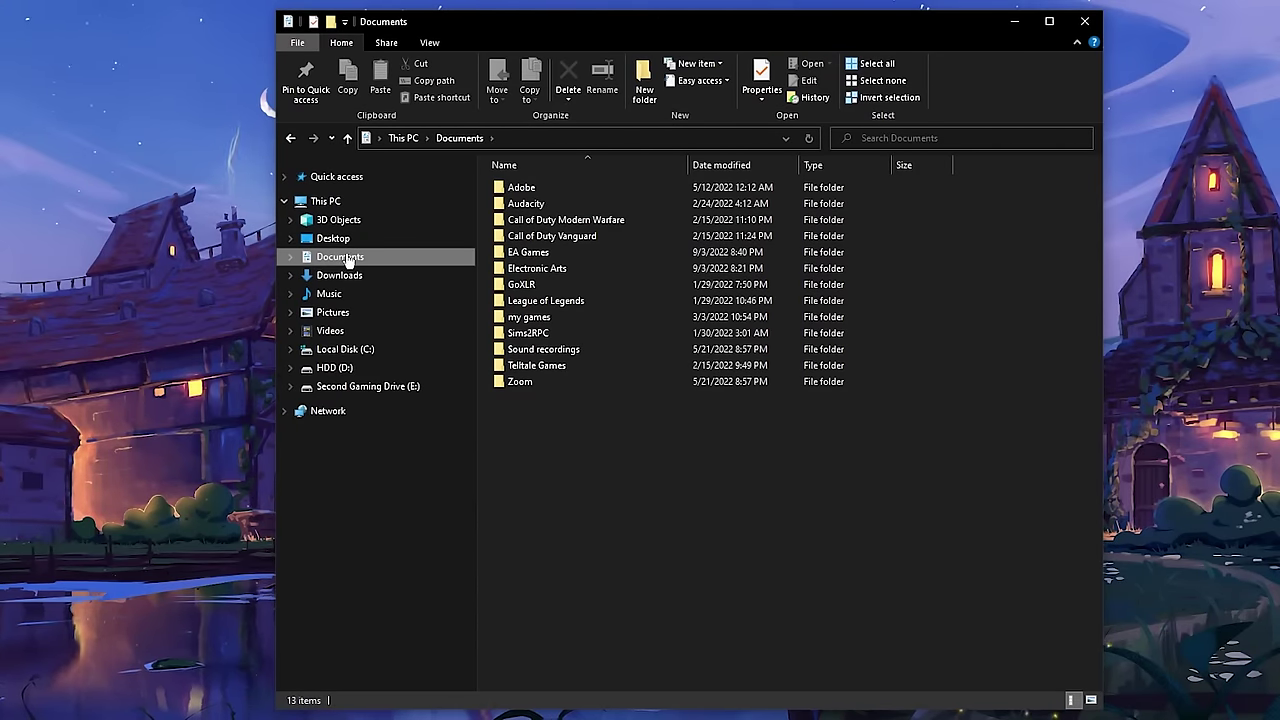
Step: In File Explorer, open The Sims 2 Ultimate Collection folder inside the EA Games documents folder
{"action": "left_click", "coordinate": [517, 256]}
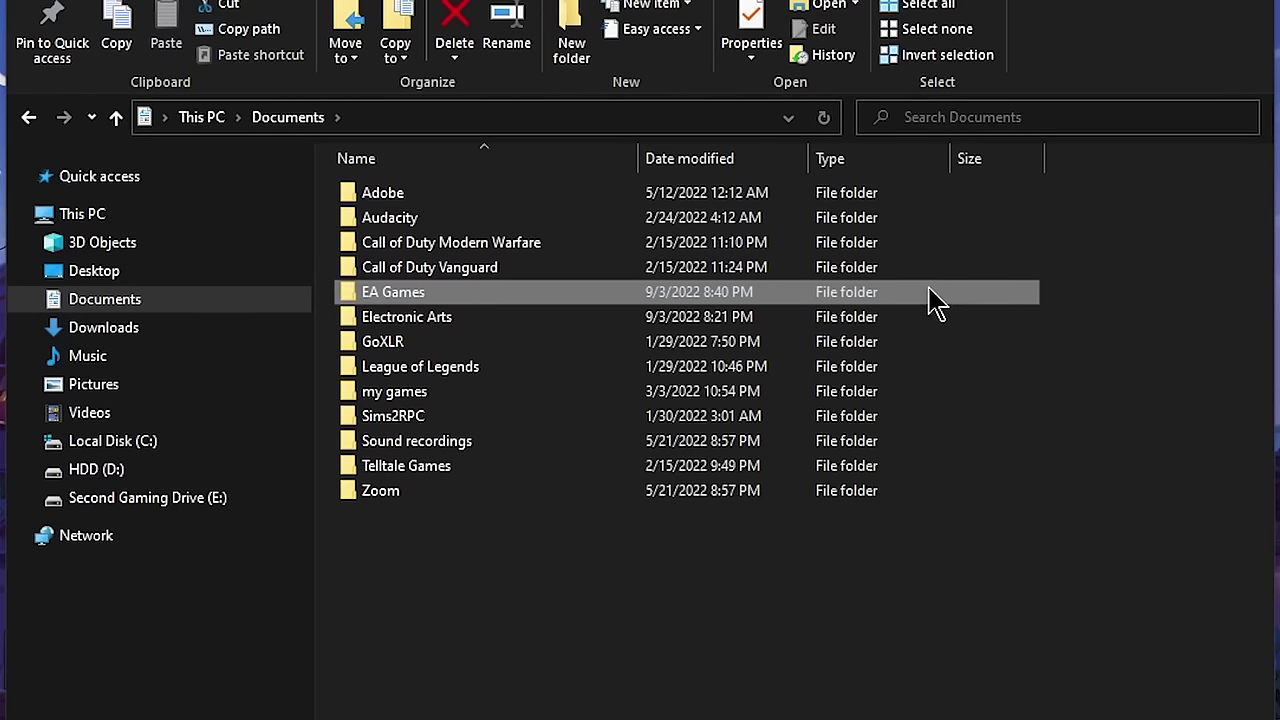
{"action": "double_click", "coordinate": [948, 293]}
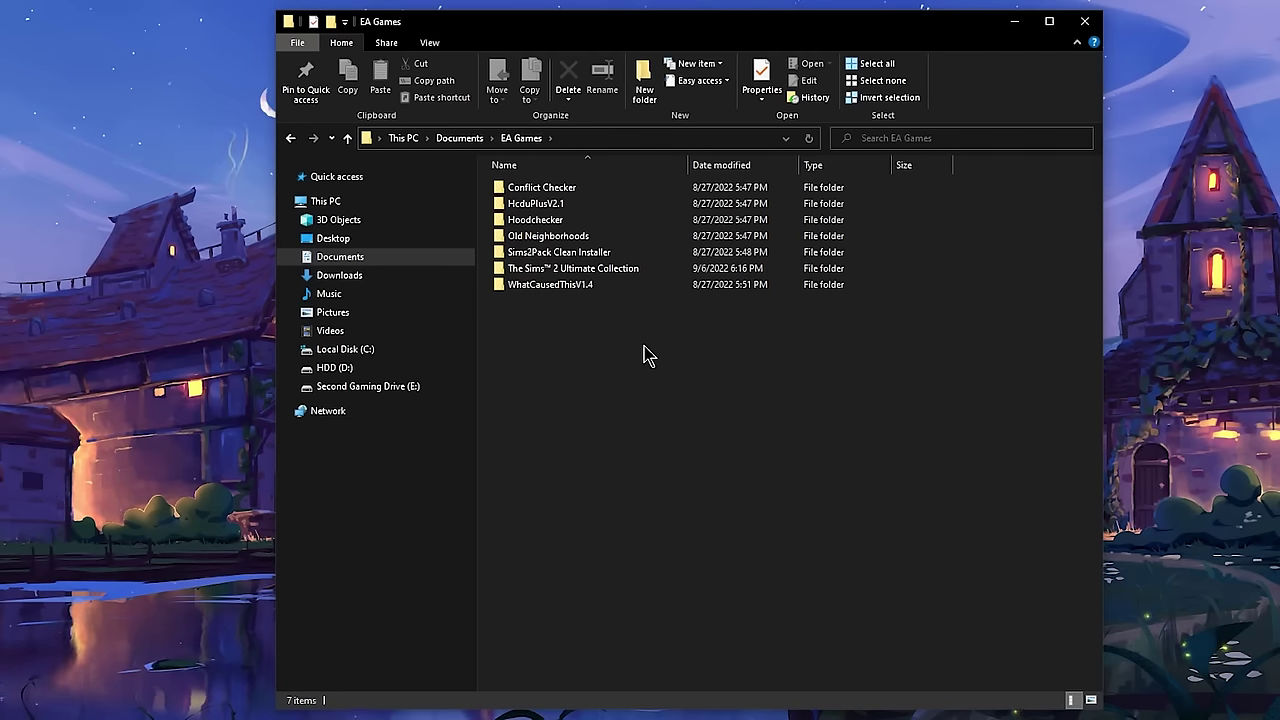
{"action": "left_click", "coordinate": [595, 270]}
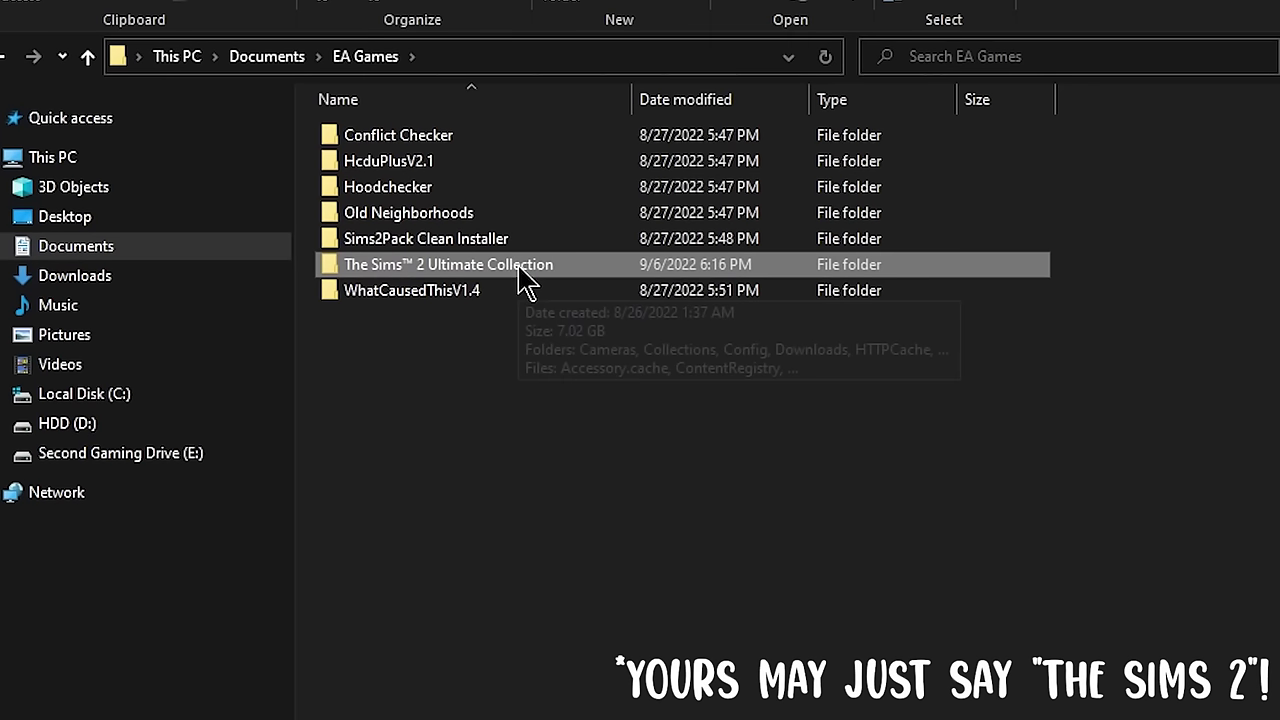
{"action": "double_click", "coordinate": [638, 268]}
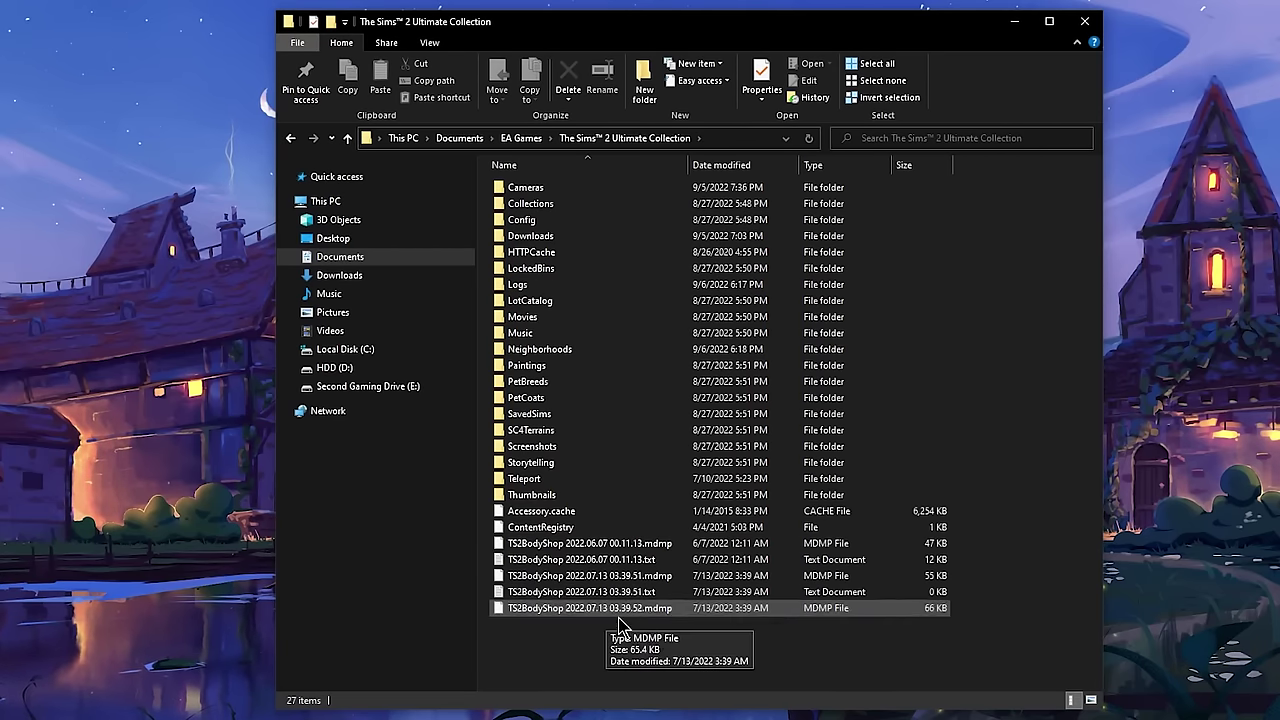
{"action": "left_click_drag", "start_coordinate": [722, 633], "coordinate": [852, 646]}
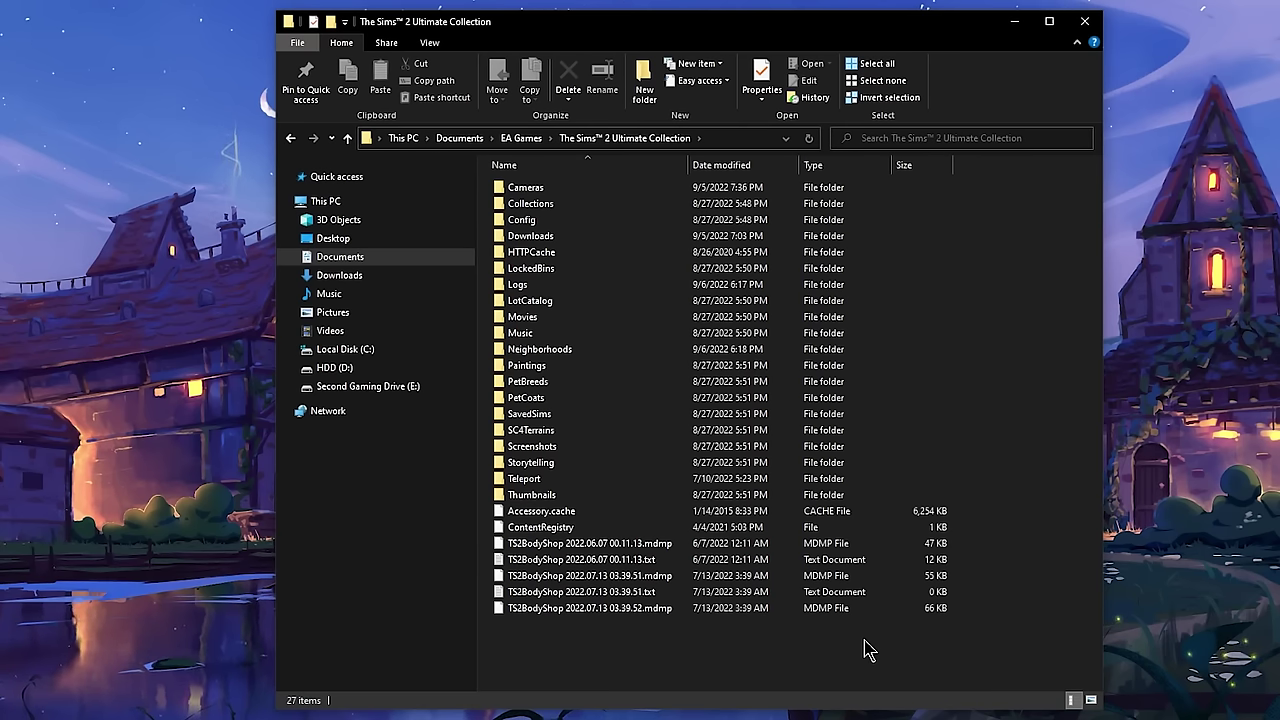
{"action": "left_click", "coordinate": [532, 238]}
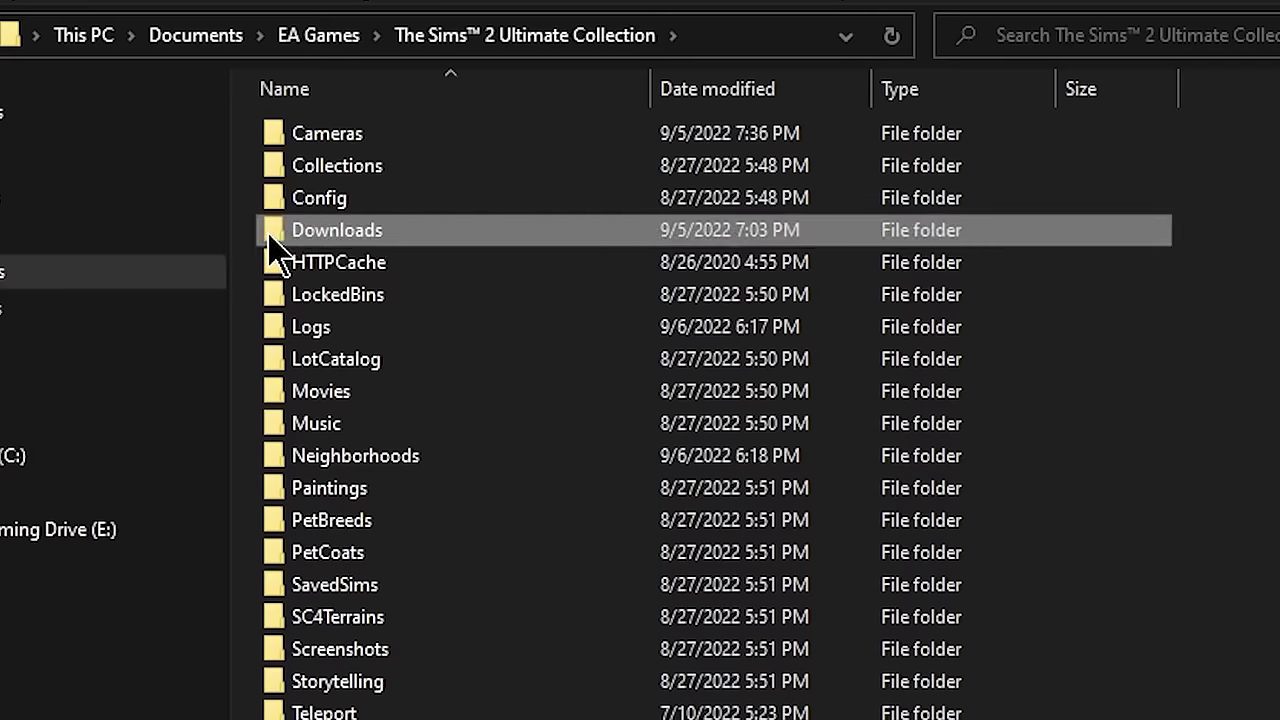
{"action": "left_click_drag", "start_coordinate": [278, 250], "coordinate": [916, 244]}
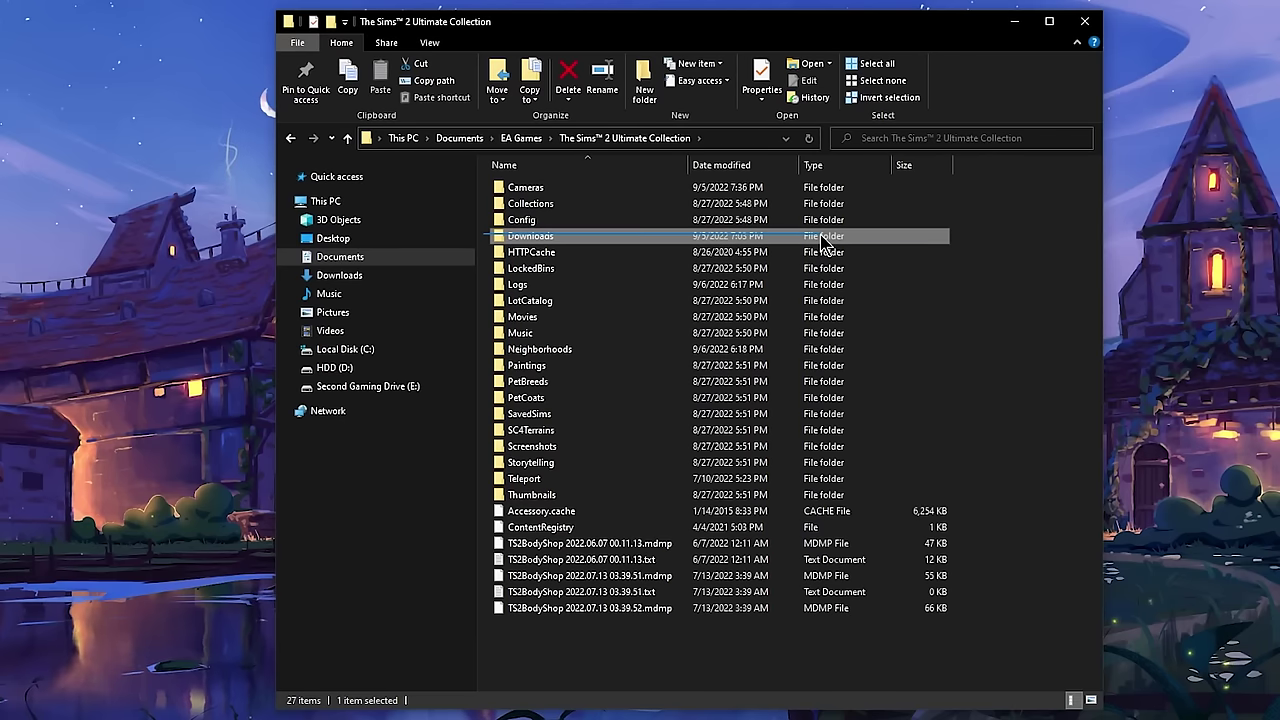
{"action": "left_click_drag", "start_coordinate": [822, 243], "coordinate": [825, 247]}
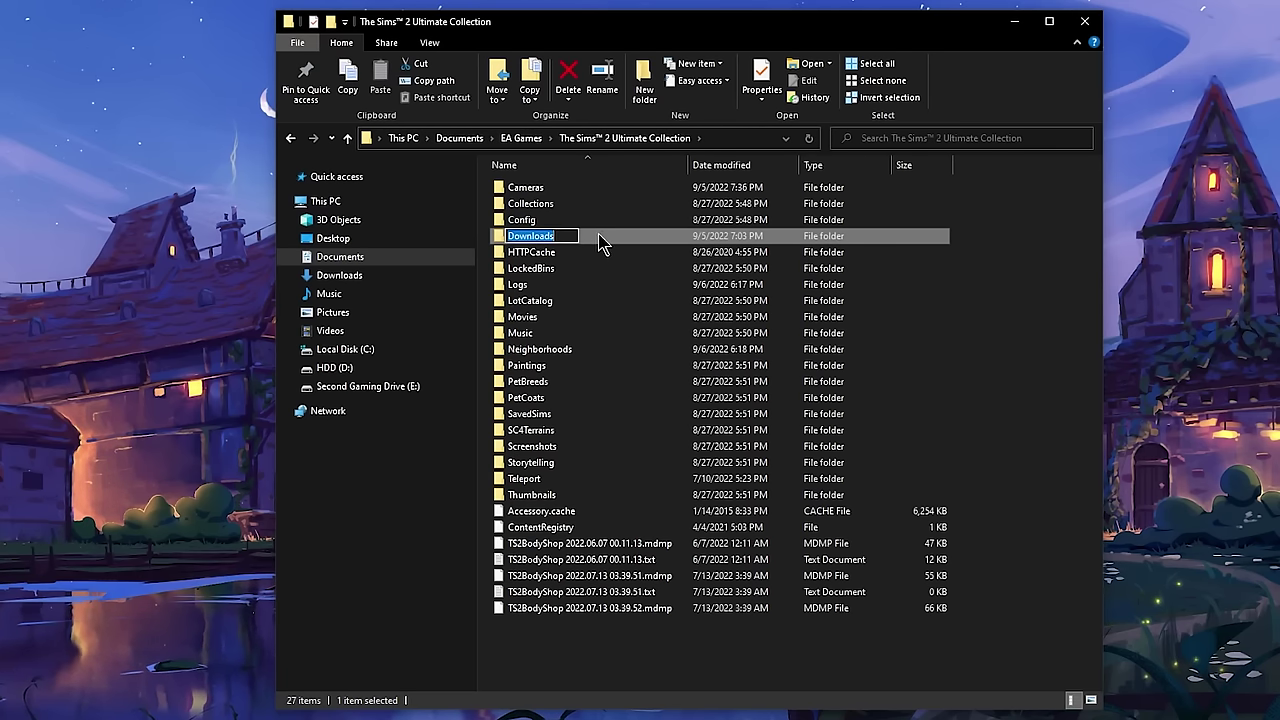
{"action": "key", "text": "Escape"}
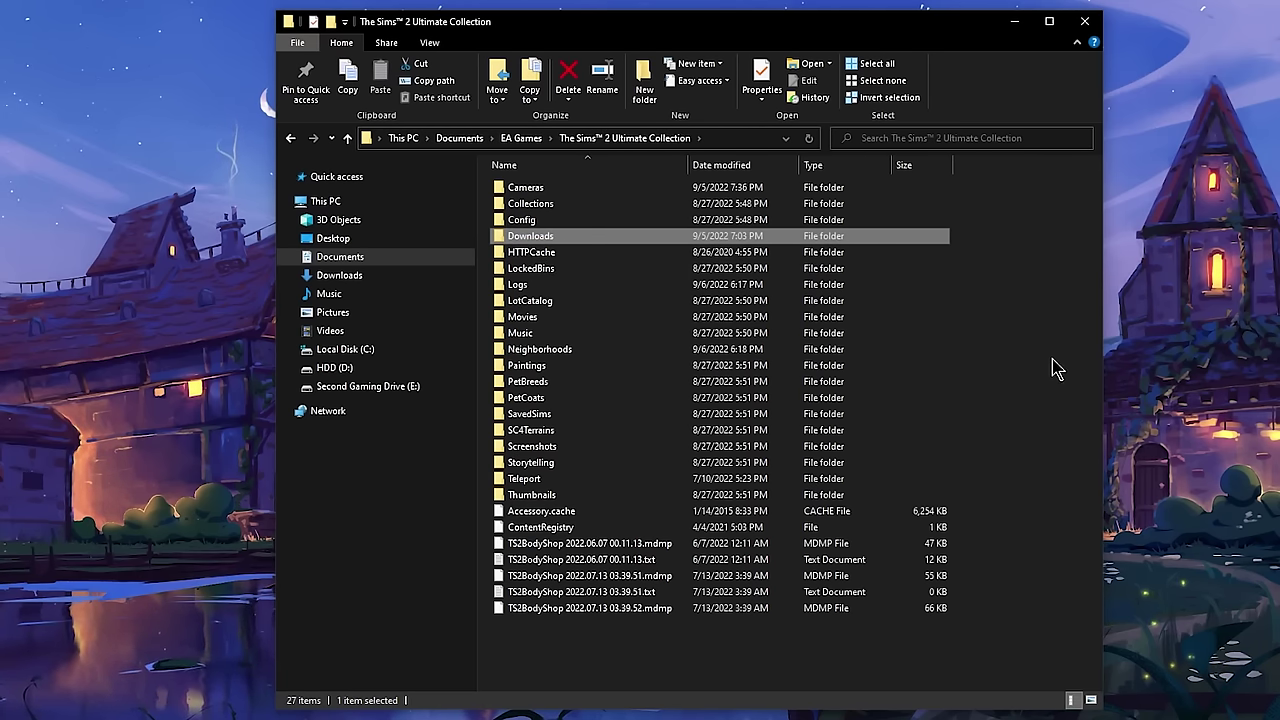
Step: Reposition the folder window and widen it to free empty space beside the file list
{"action": "left_click_drag", "start_coordinate": [930, 33], "coordinate": [714, 34]}
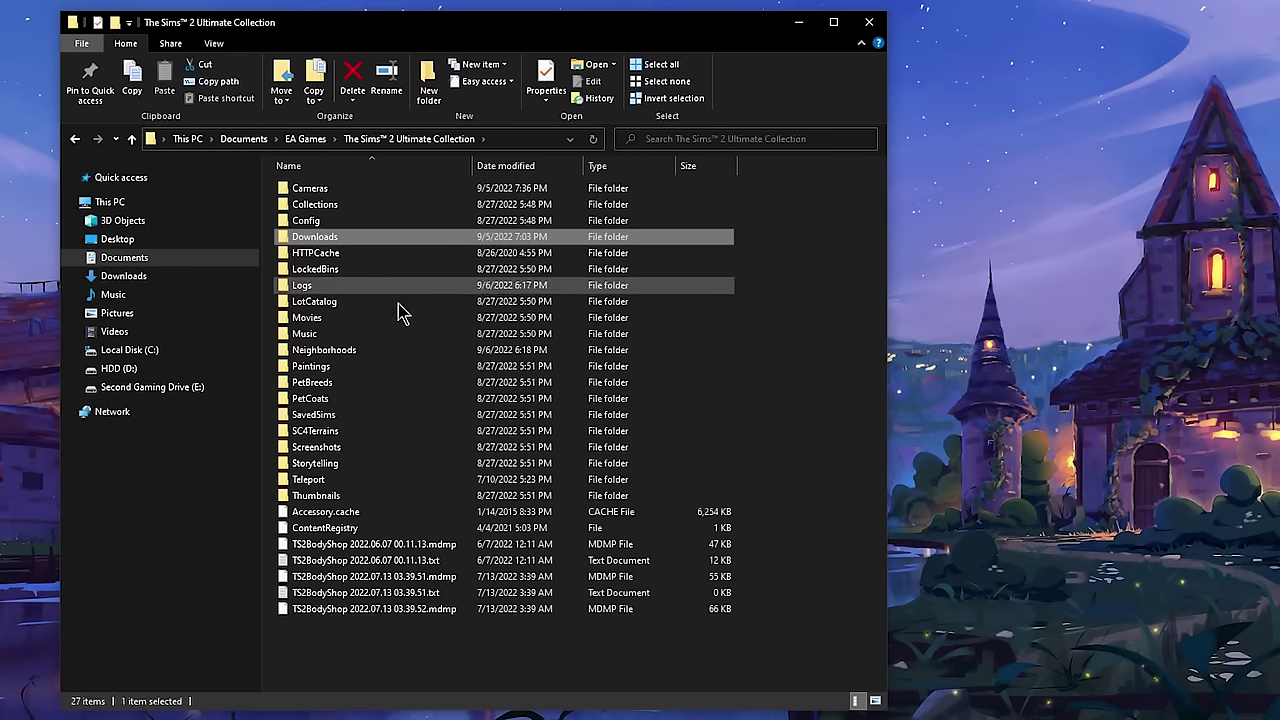
{"action": "right_click", "coordinate": [378, 290]}
{"action": "left_click", "coordinate": [320, 287]}
{"action": "right_click", "coordinate": [299, 284]}
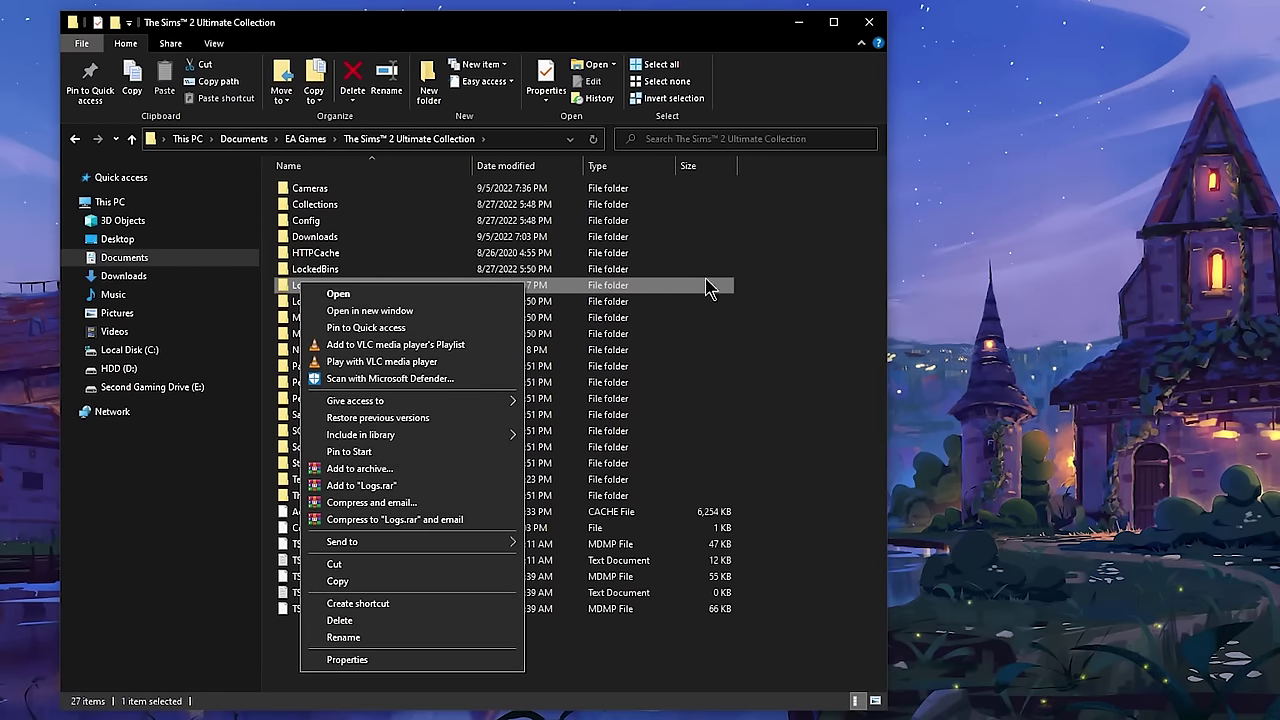
{"action": "left_click", "coordinate": [892, 289]}
{"action": "left_click_drag", "start_coordinate": [887, 290], "coordinate": [1090, 290]}
Step: Create a new folder named Downloads in The Sims 2 Ultimate Collection folder
{"action": "right_click", "coordinate": [922, 292]}
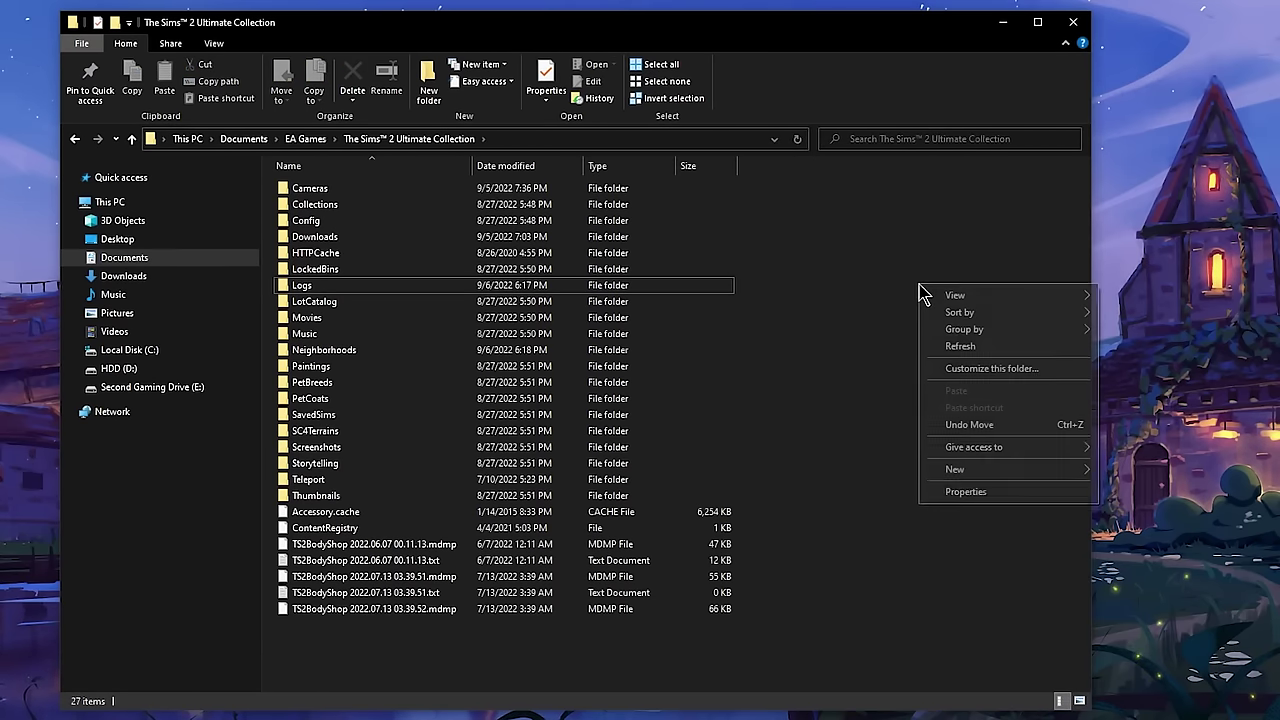
{"action": "right_click", "coordinate": [534, 669]}
{"action": "mouse_move", "coordinate": [760, 497]}
{"action": "left_click", "coordinate": [1007, 500]}
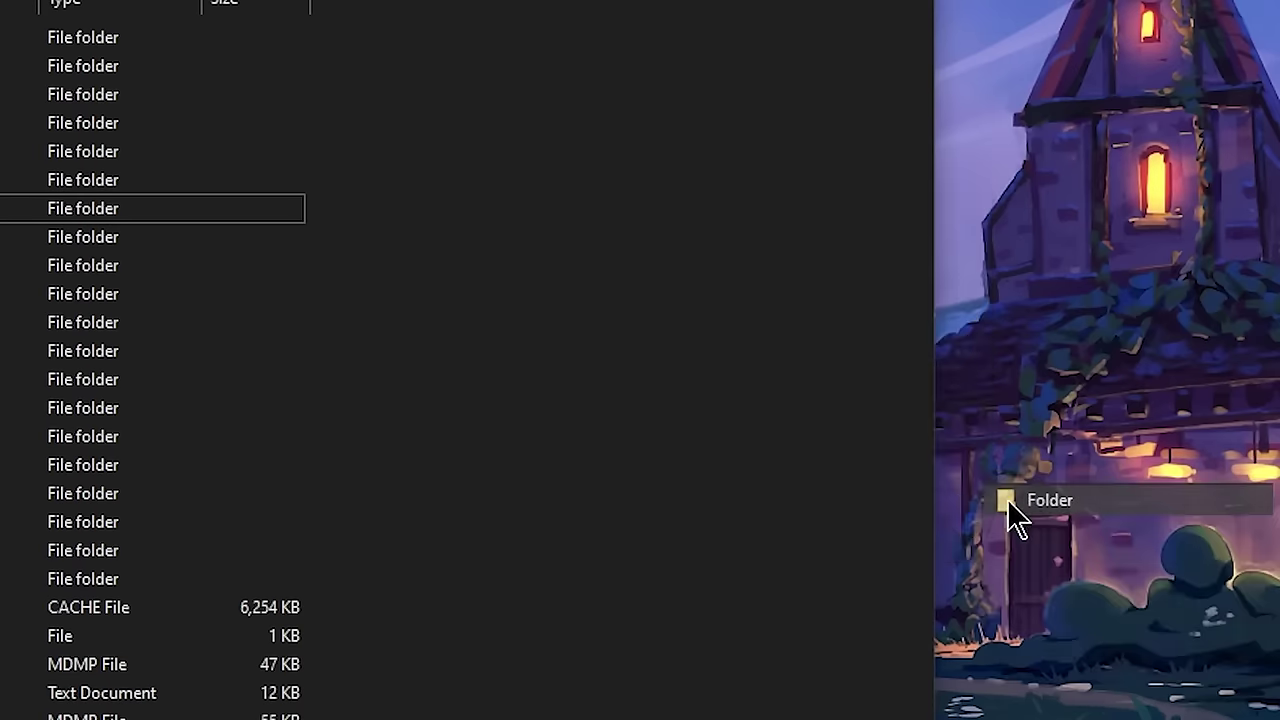
{"action": "type", "text": "Down"}
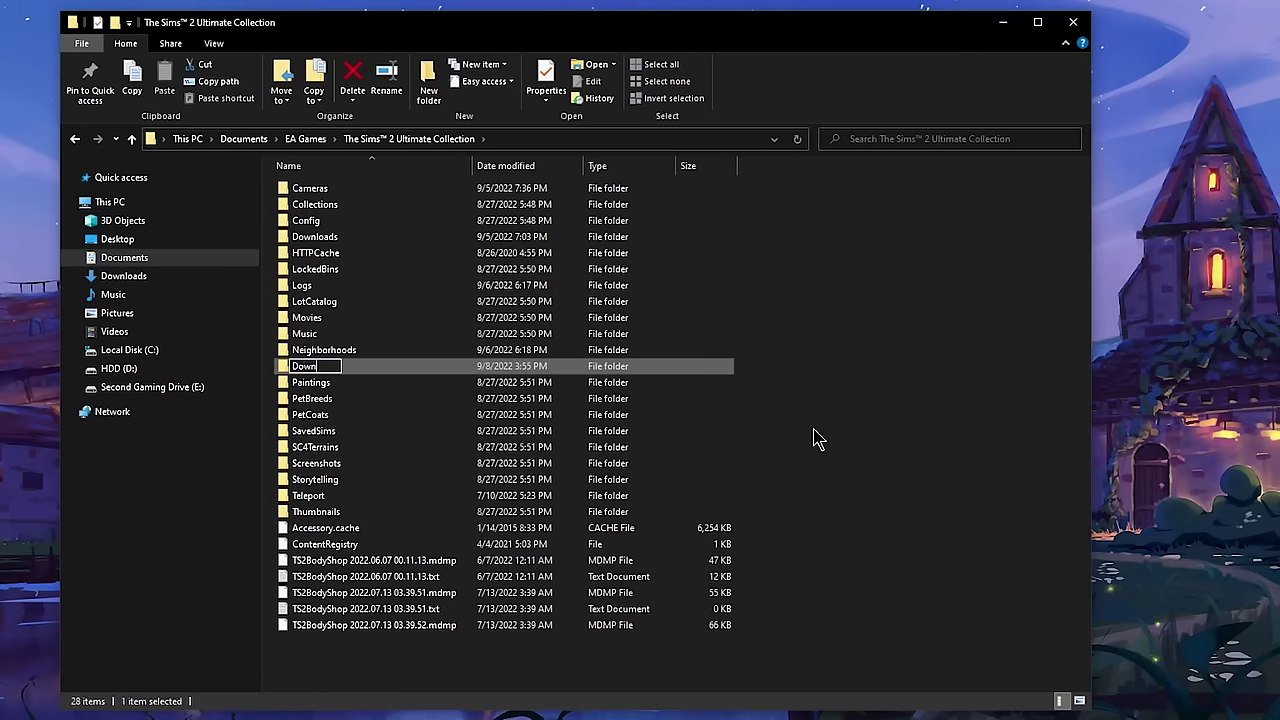
{"action": "type", "text": "loads"}
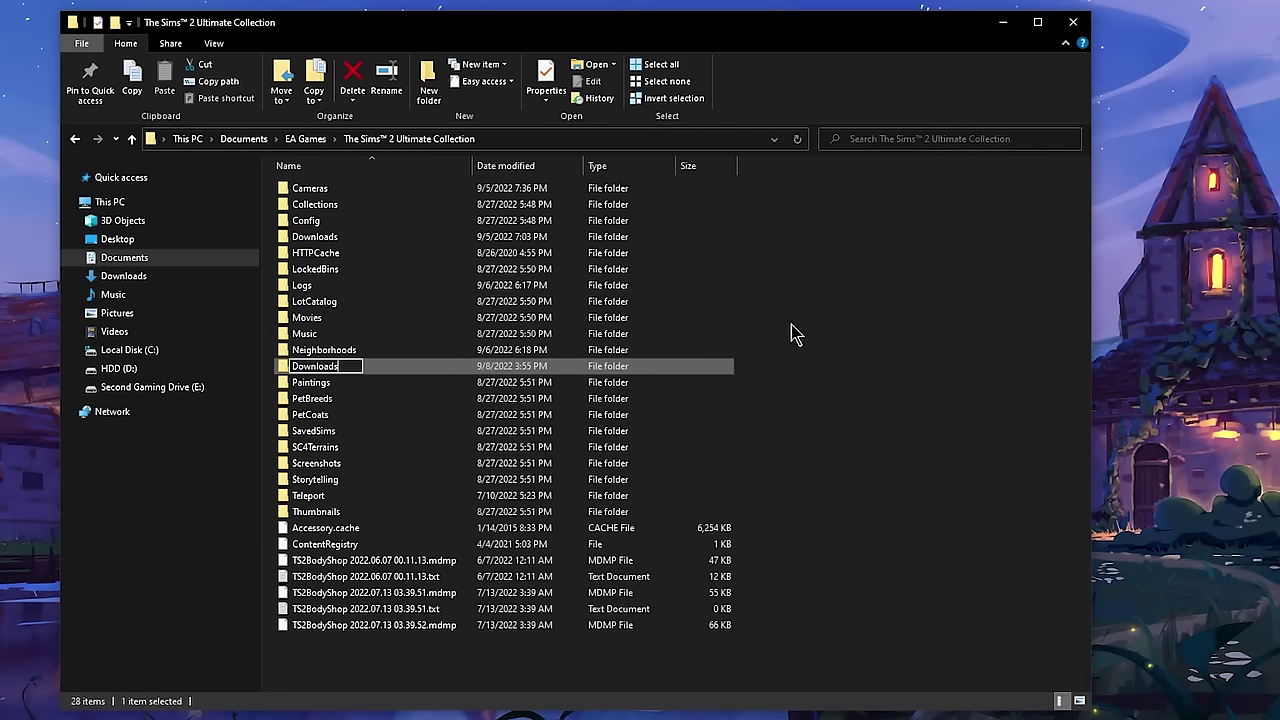
{"action": "key", "text": "Return"}
Step: Open the existing Downloads folder and look through its mod subfolders
{"action": "right_click", "coordinate": [340, 238]}
{"action": "left_click", "coordinate": [372, 245]}
{"action": "scroll", "coordinate": [689, 285], "scroll_direction": "down", "scroll_amount": 15}
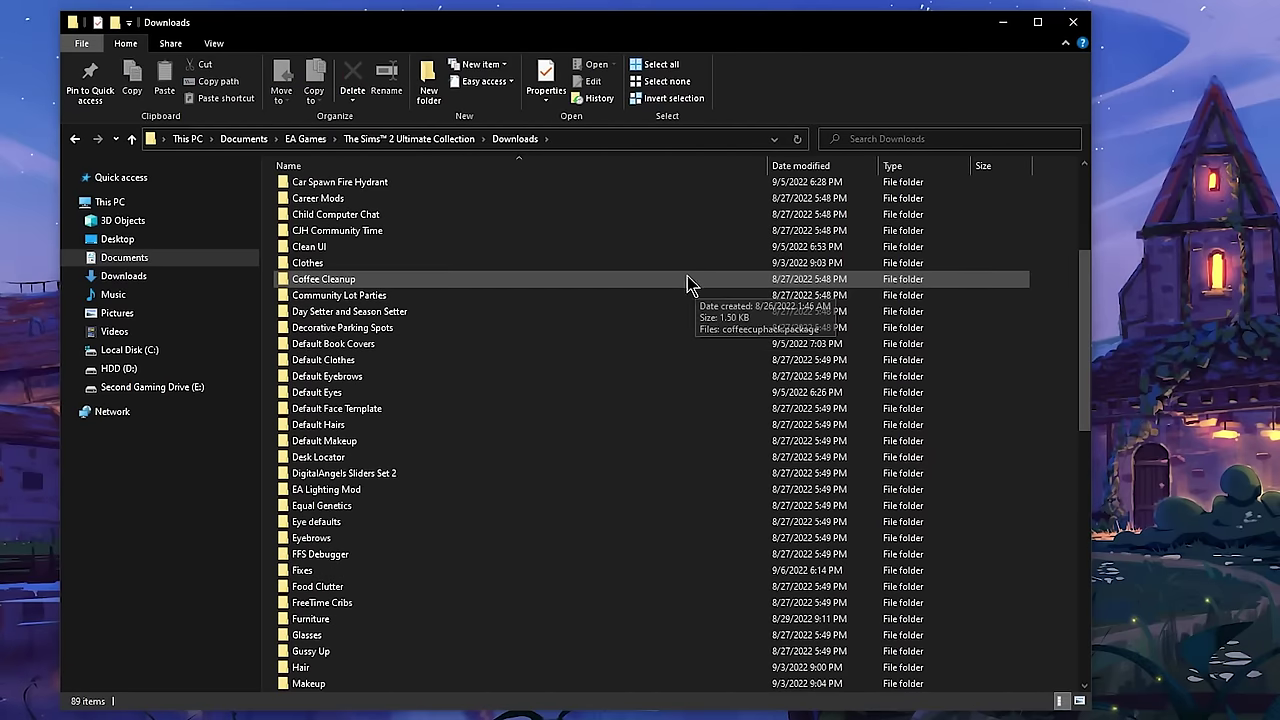
{"action": "scroll", "coordinate": [674, 291], "scroll_direction": "up", "scroll_amount": 15}
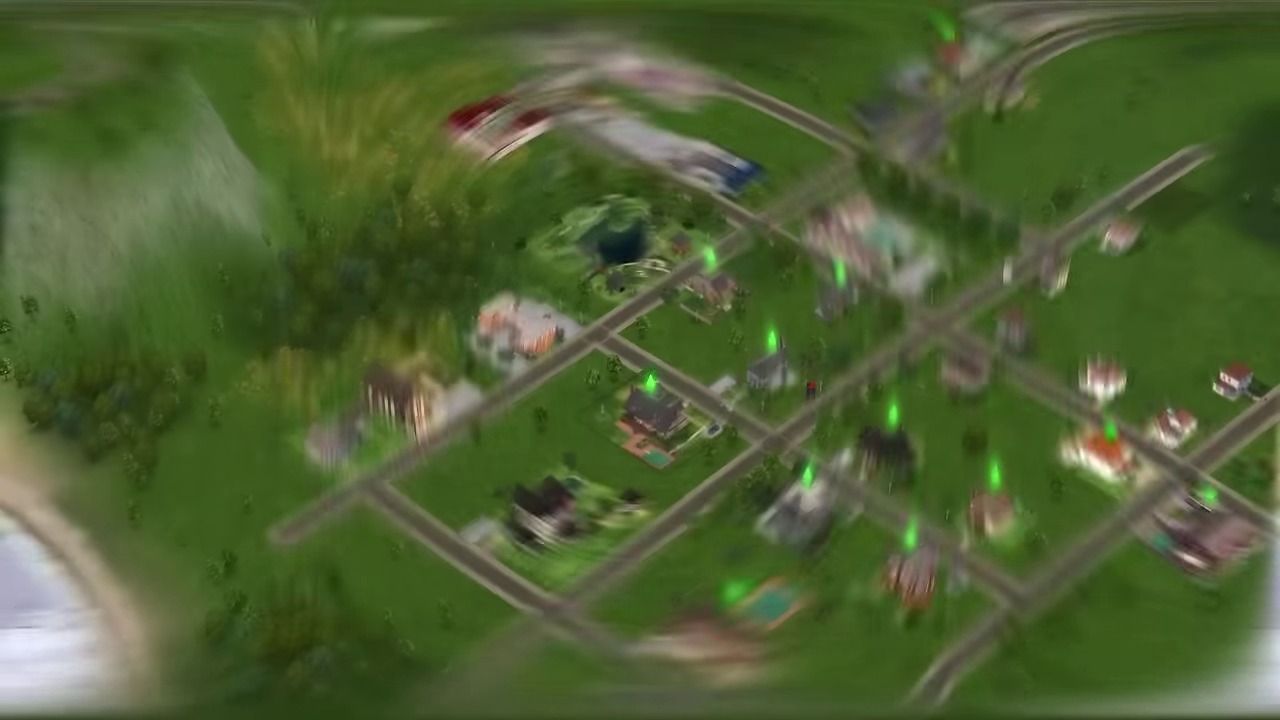
Step: In The Sims 2, open the custom content dialog from the game options and accept it with Enable Custom Content selected
{"action": "scroll", "coordinate": [640, 360], "scroll_direction": "down", "scroll_amount": 3}
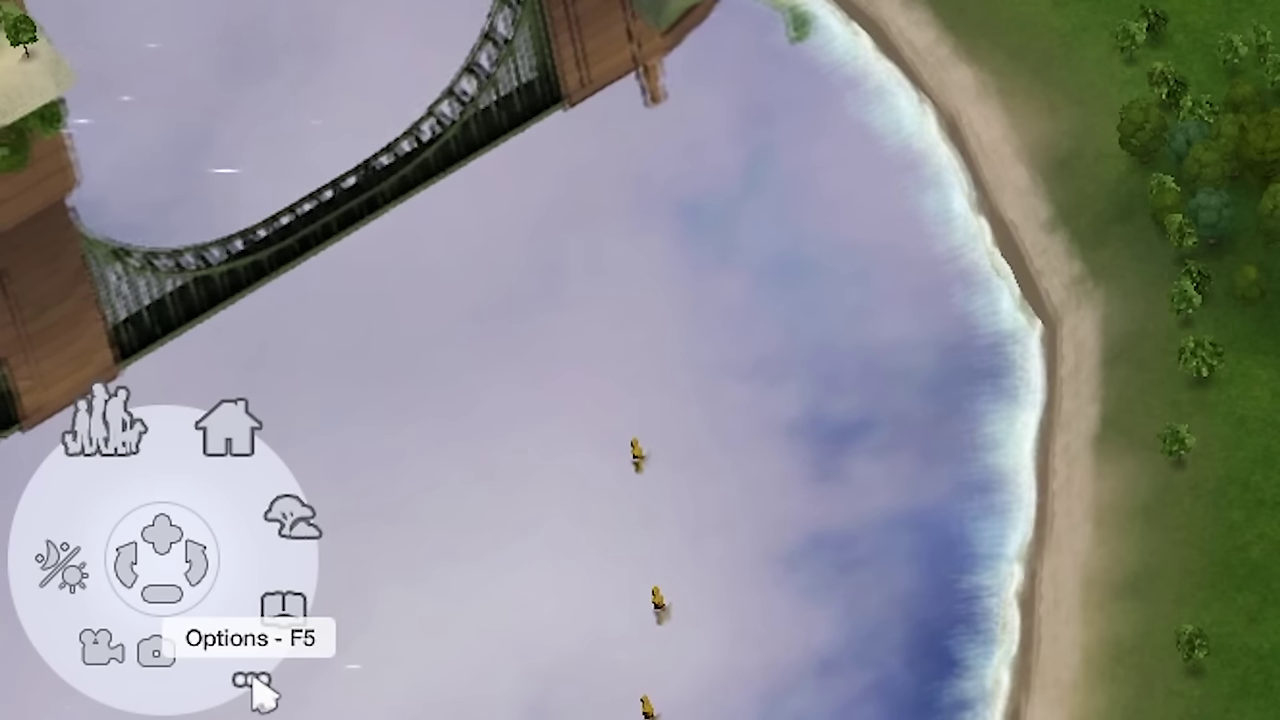
{"action": "left_click", "coordinate": [255, 688]}
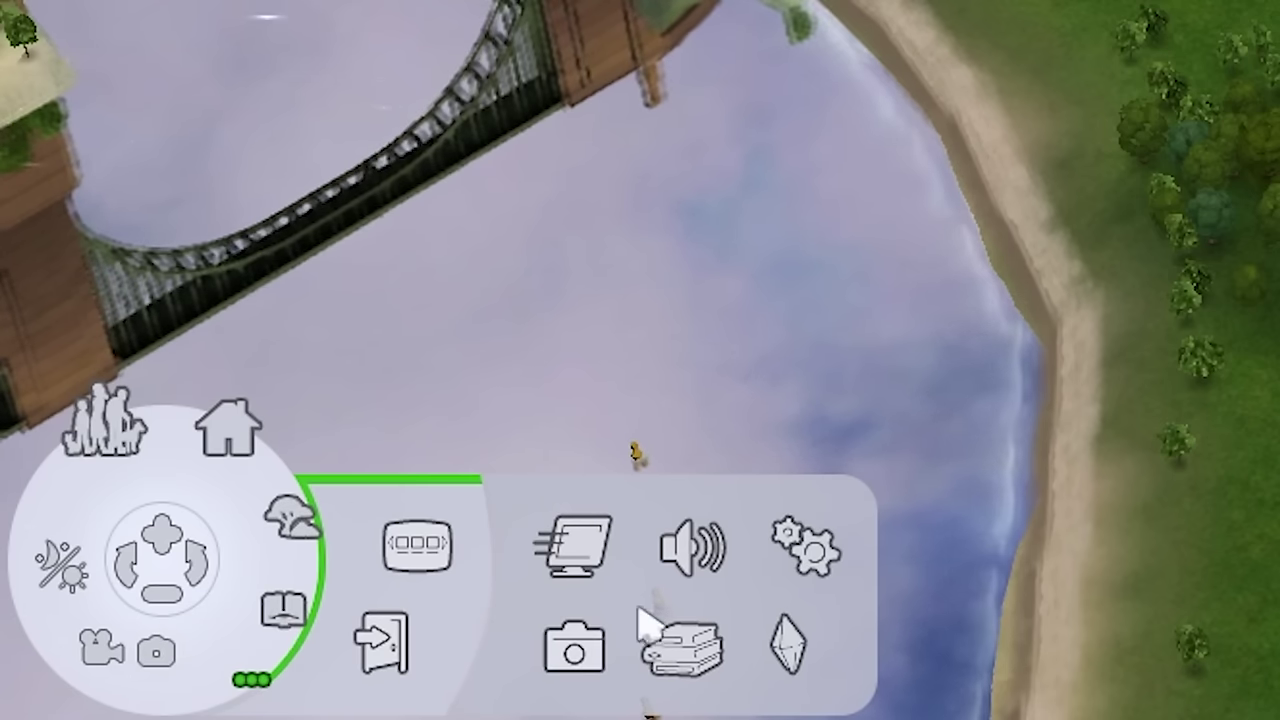
{"action": "left_click", "coordinate": [808, 555]}
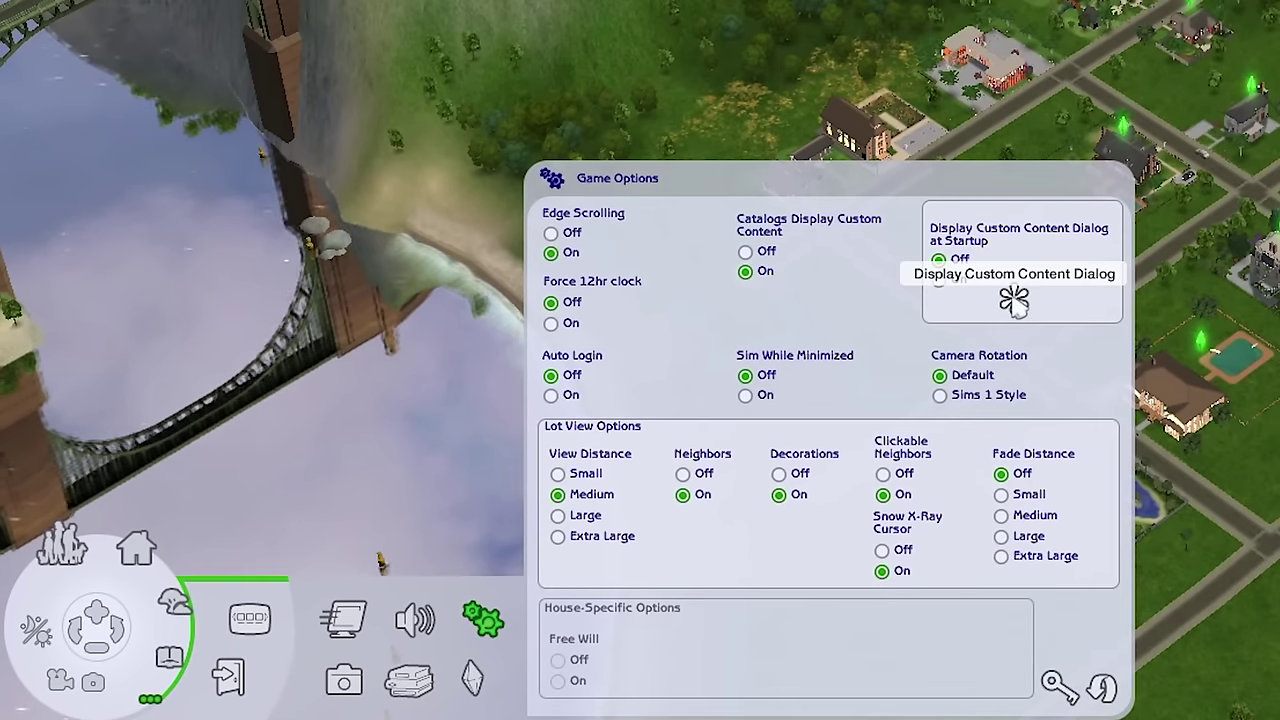
{"action": "left_click", "coordinate": [1014, 300]}
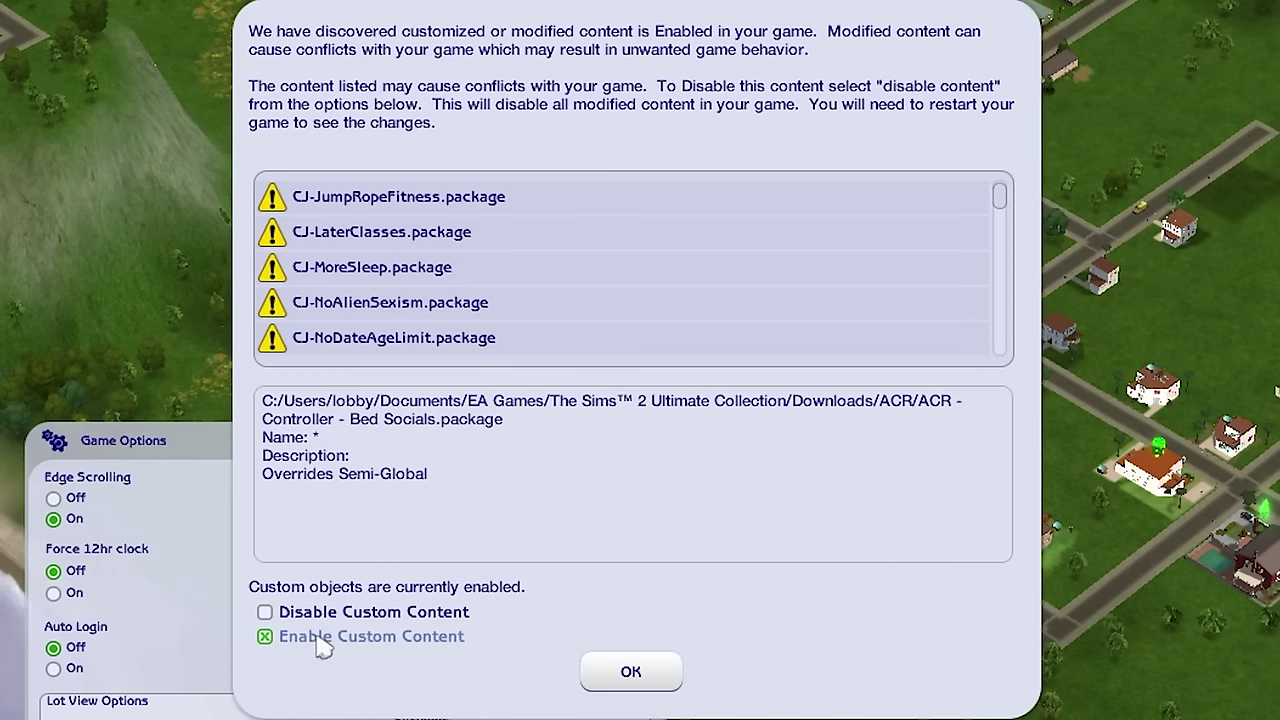
{"action": "left_click", "coordinate": [631, 676]}
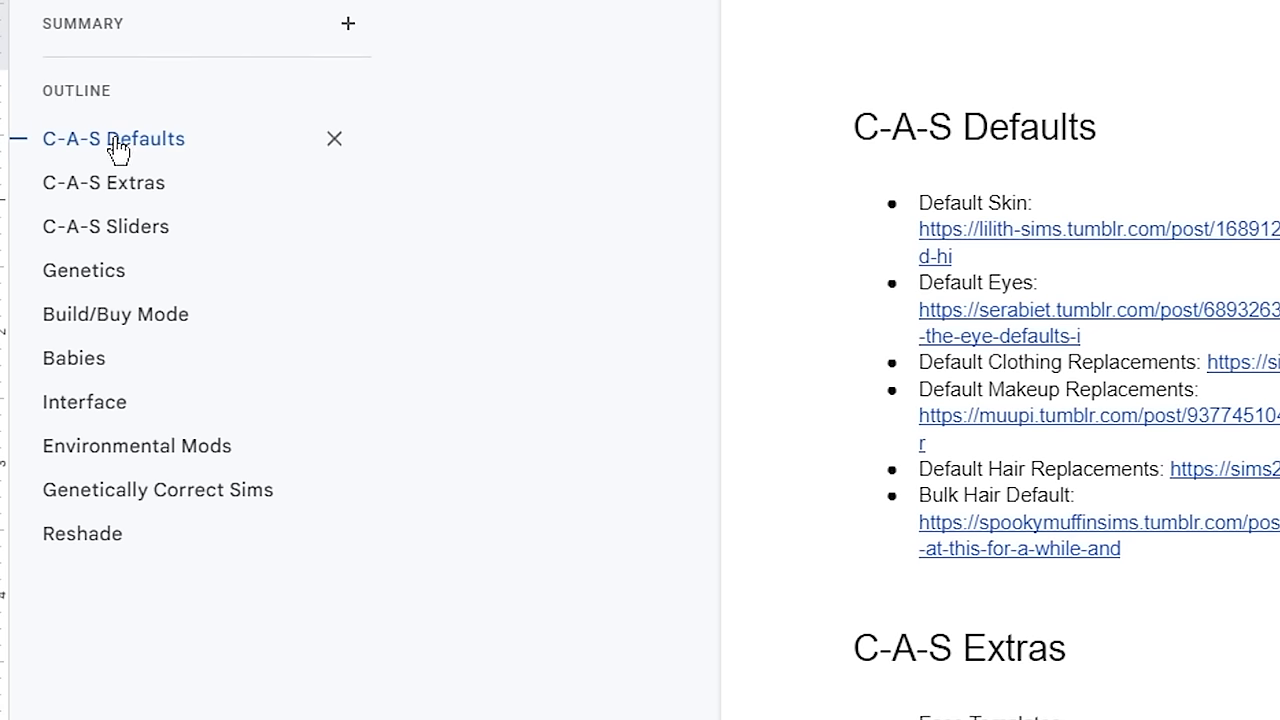
Step: Review the mod link sections of the Beautifying TS2 document, including C-A-S Sliders and Environmental Mods
{"action": "left_click", "coordinate": [118, 236]}
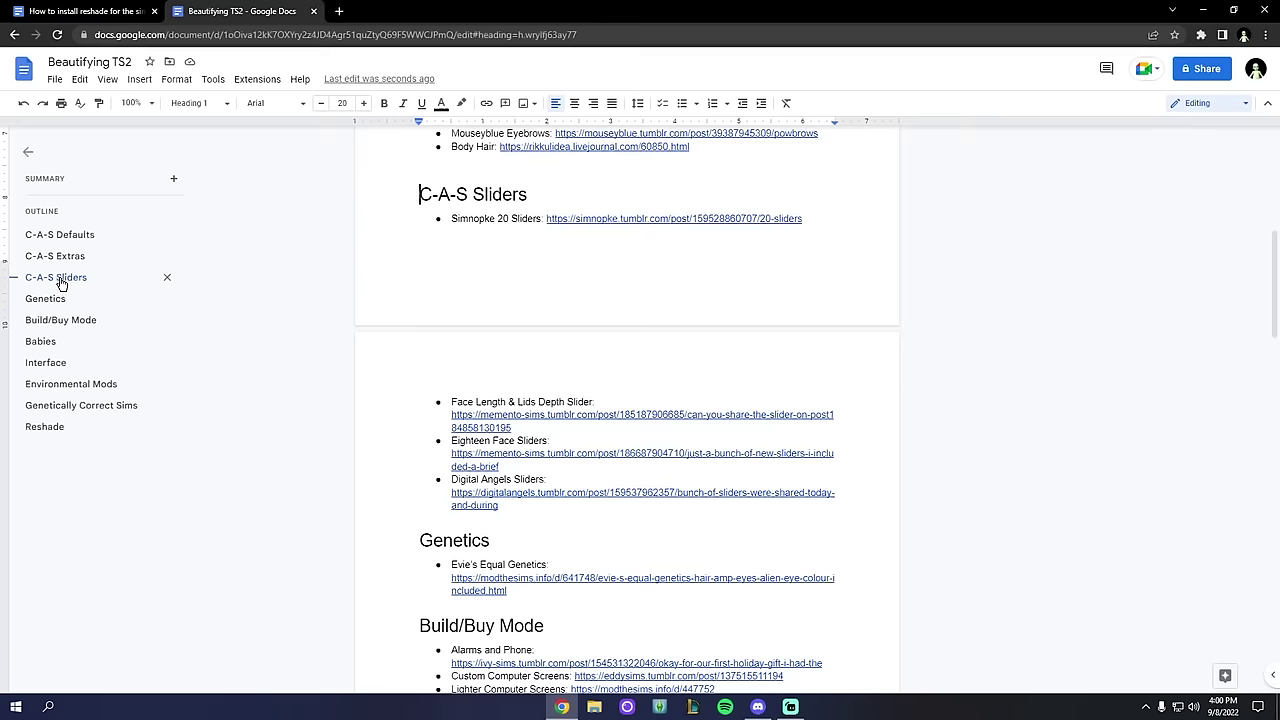
{"action": "left_click", "coordinate": [72, 385]}
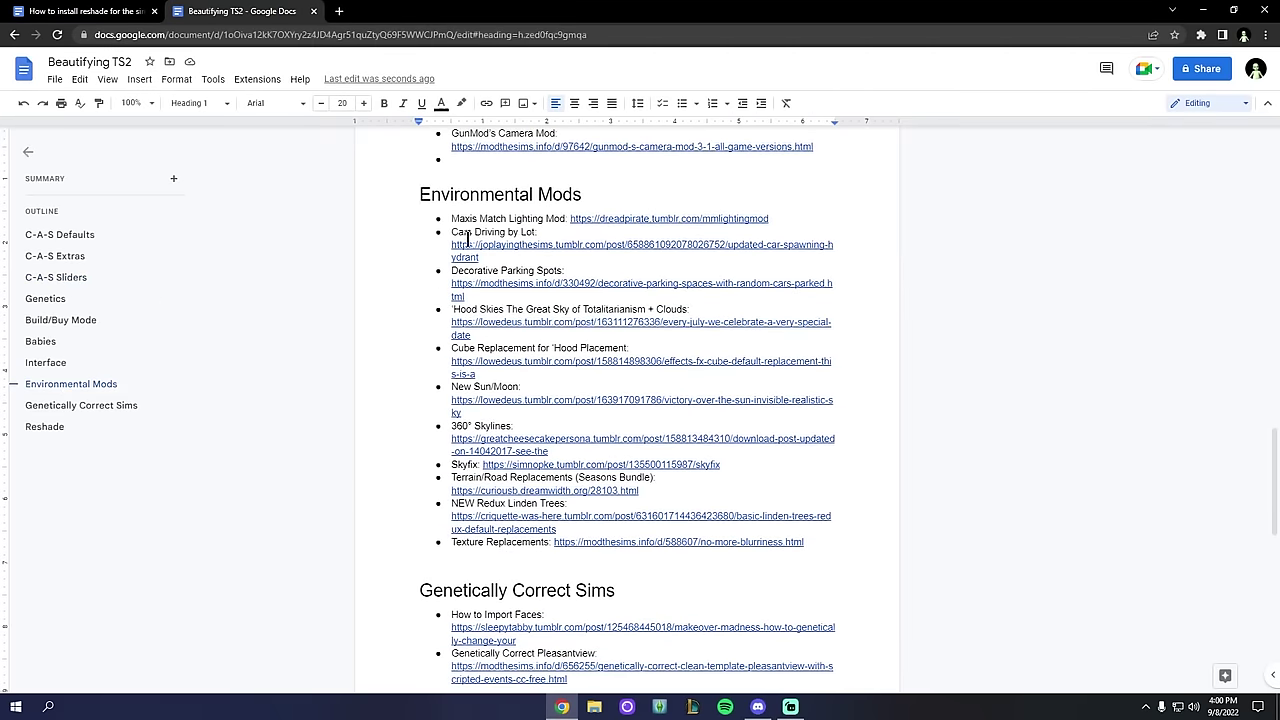
{"action": "scroll", "coordinate": [695, 475], "scroll_direction": "up", "scroll_amount": 20}
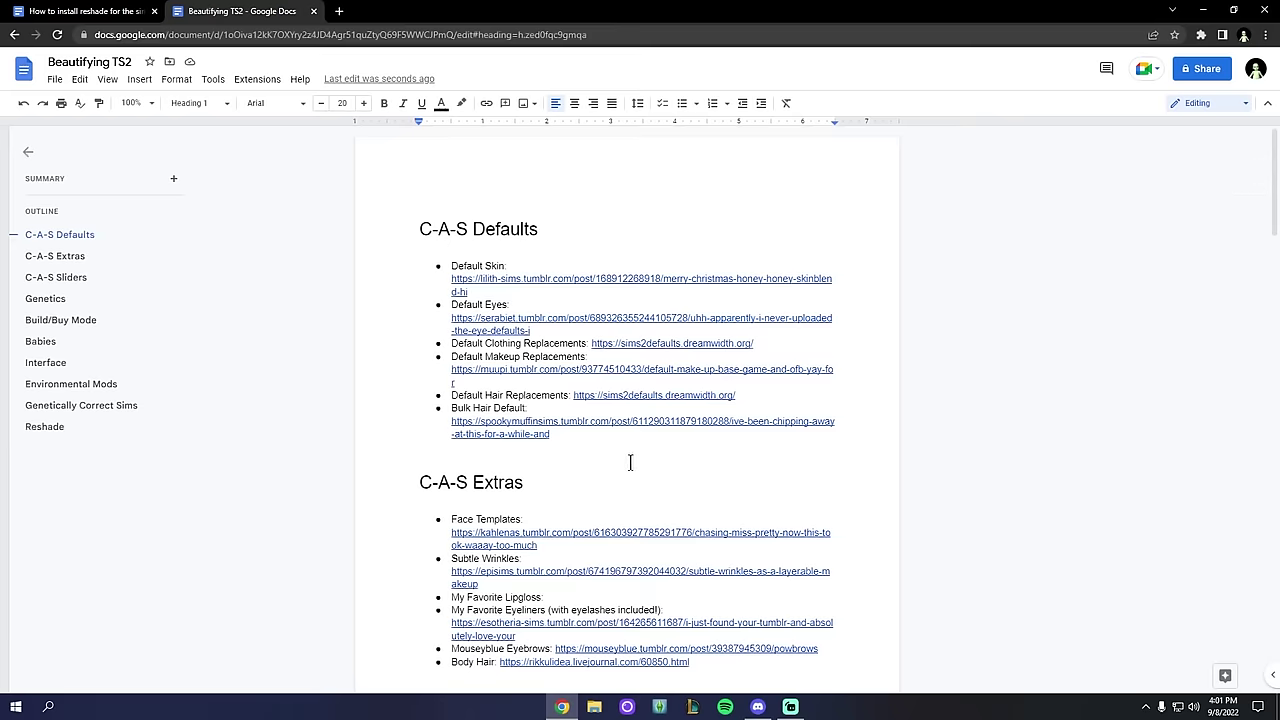
{"action": "scroll", "coordinate": [635, 442], "scroll_direction": "down", "scroll_amount": 20}
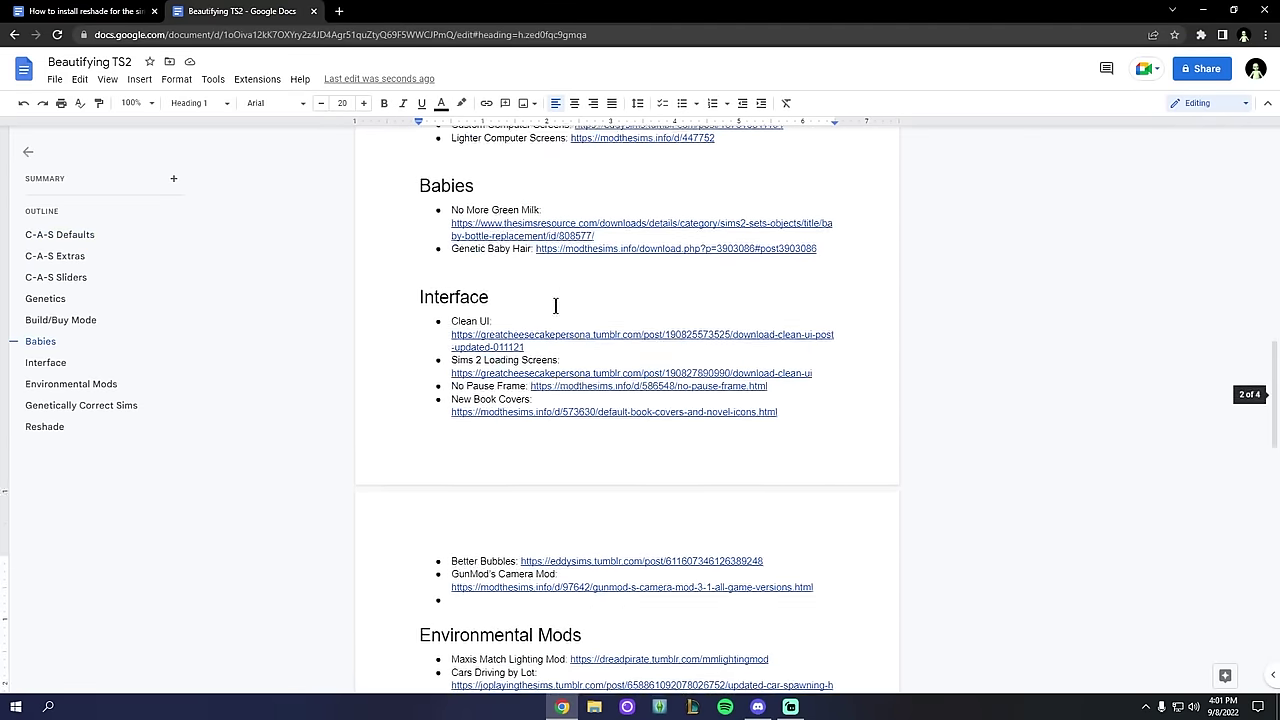
{"action": "scroll", "coordinate": [520, 220], "scroll_direction": "up", "scroll_amount": 20}
{"action": "scroll", "coordinate": [500, 186], "scroll_direction": "down", "scroll_amount": 10}
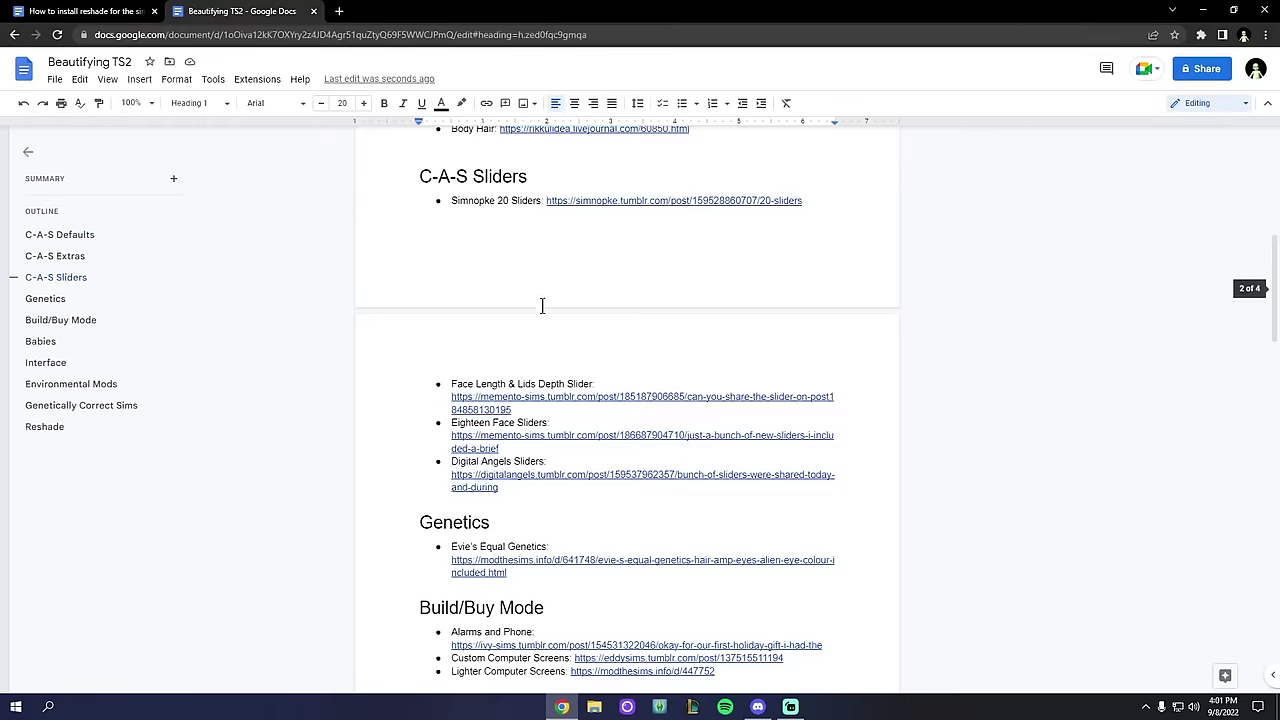
{"action": "scroll", "coordinate": [560, 440], "scroll_direction": "up", "scroll_amount": 10}
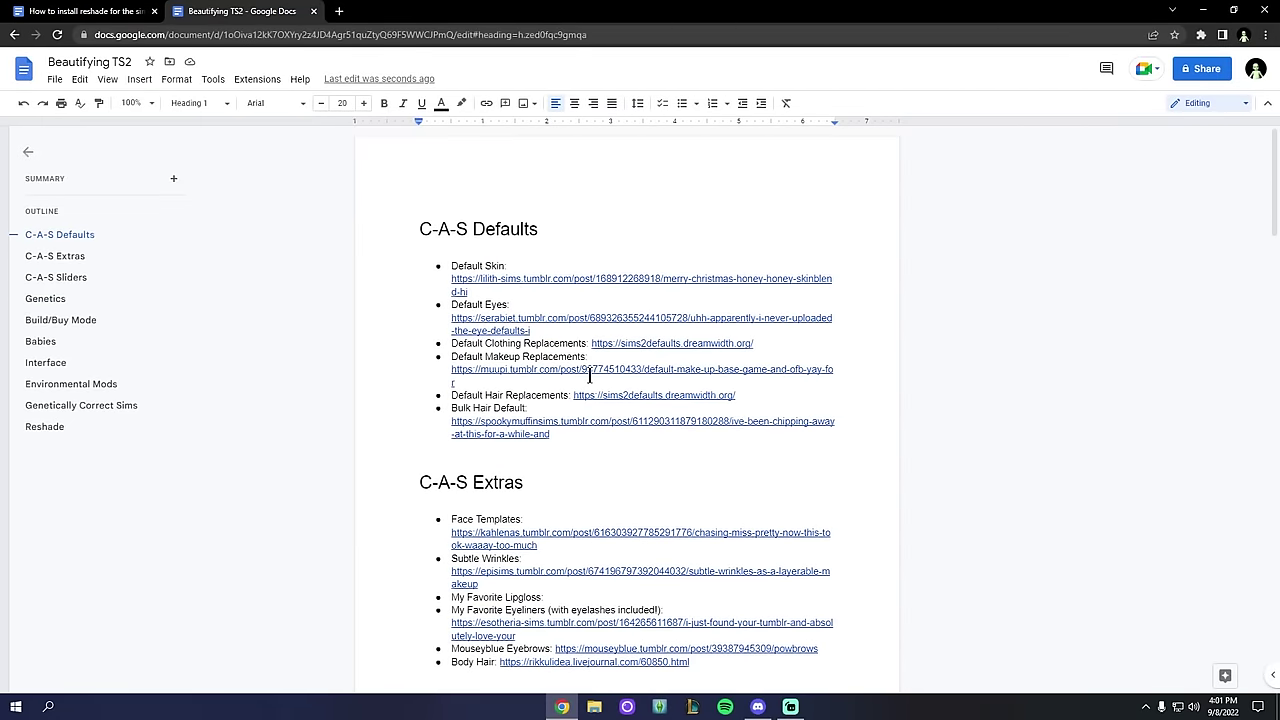
Step: Show the desktop and open the file location of The Sims 2 shortcut
{"action": "key", "text": "super+d"}
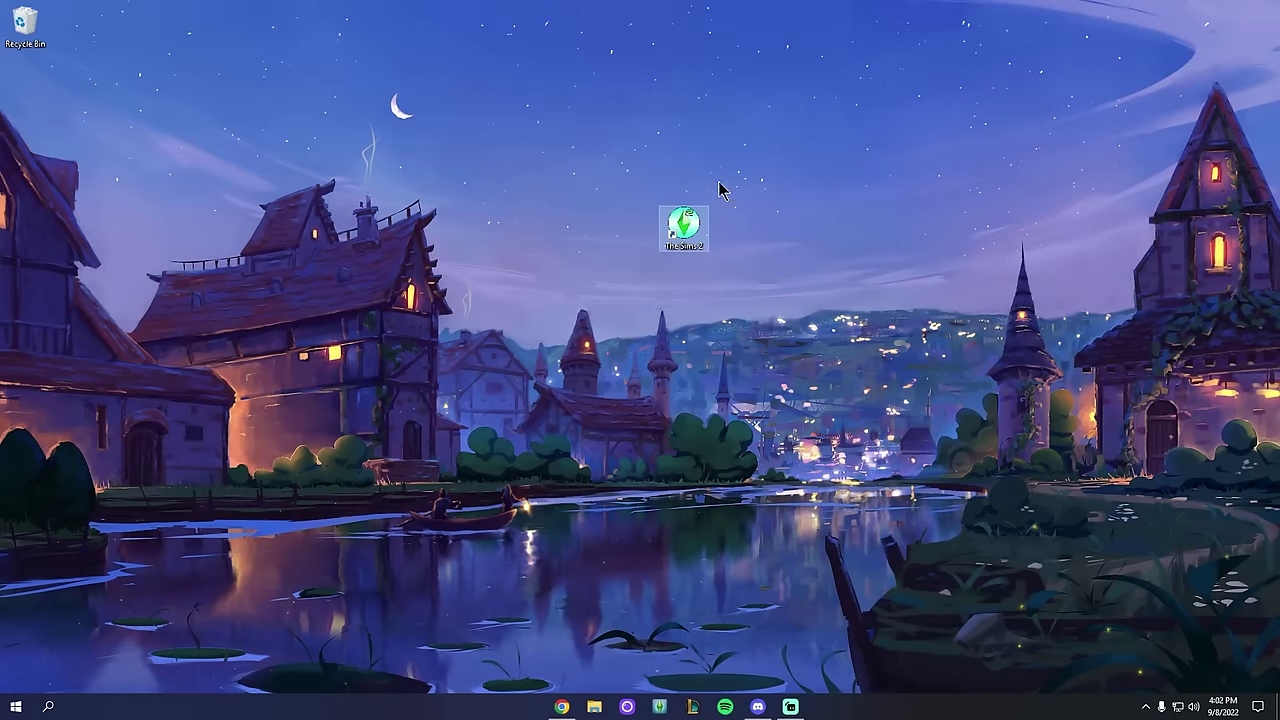
{"action": "right_click", "coordinate": [678, 230]}
{"action": "left_click", "coordinate": [730, 250]}
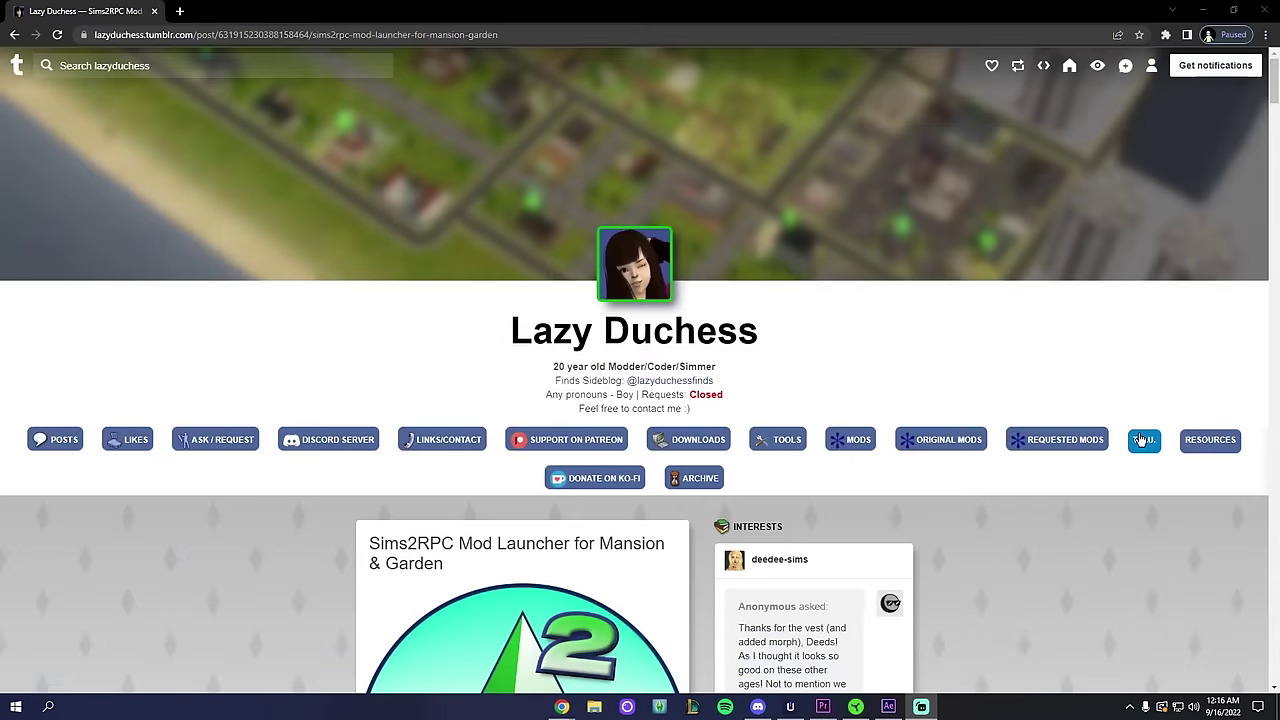
Step: Review the download links, settings and features on Lazy Duchess's Sims2RPC Mod Launcher page
{"action": "scroll", "coordinate": [1140, 437], "scroll_direction": "down", "scroll_amount": 3}
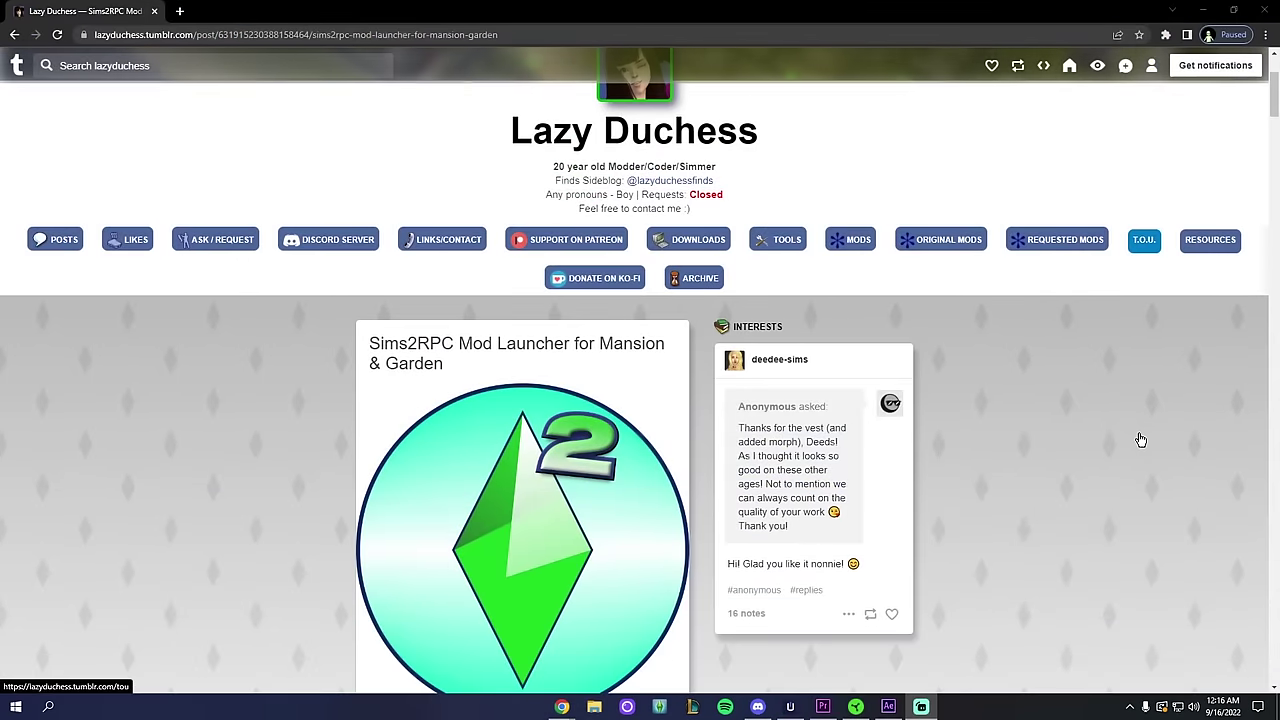
{"action": "scroll", "coordinate": [1140, 437], "scroll_direction": "down", "scroll_amount": 4}
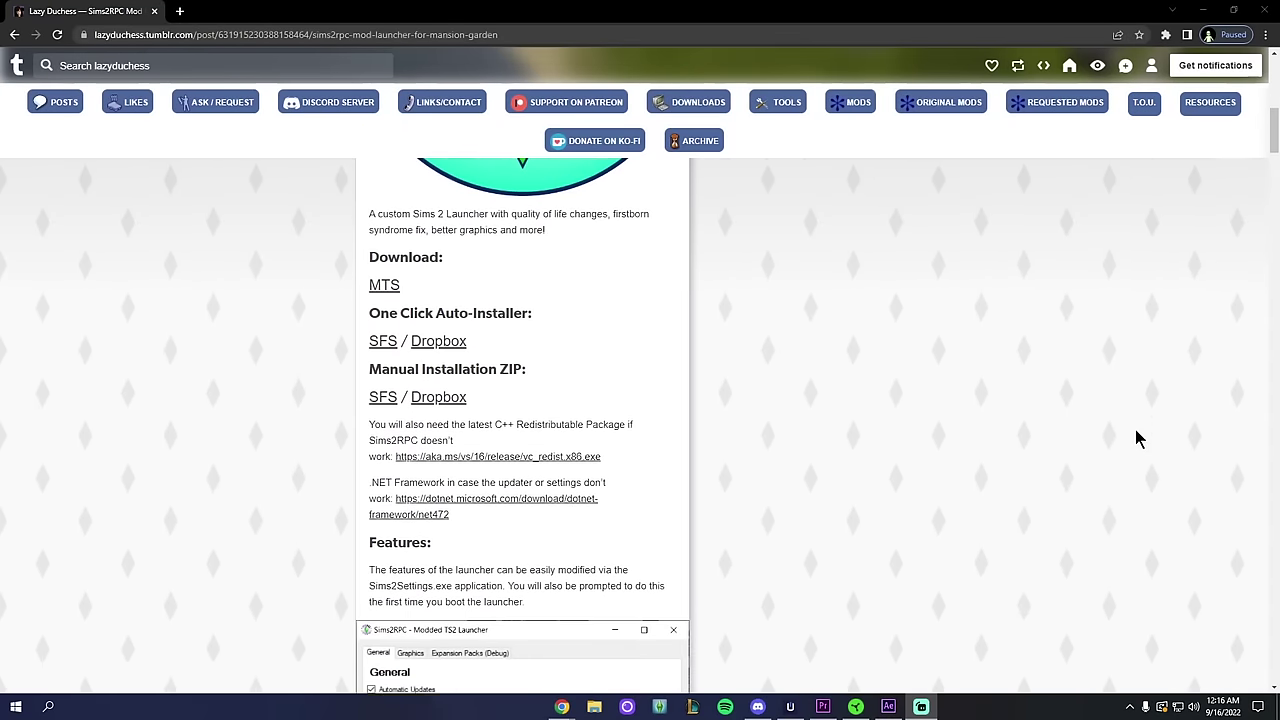
{"action": "scroll", "coordinate": [1136, 437], "scroll_direction": "down", "scroll_amount": 6}
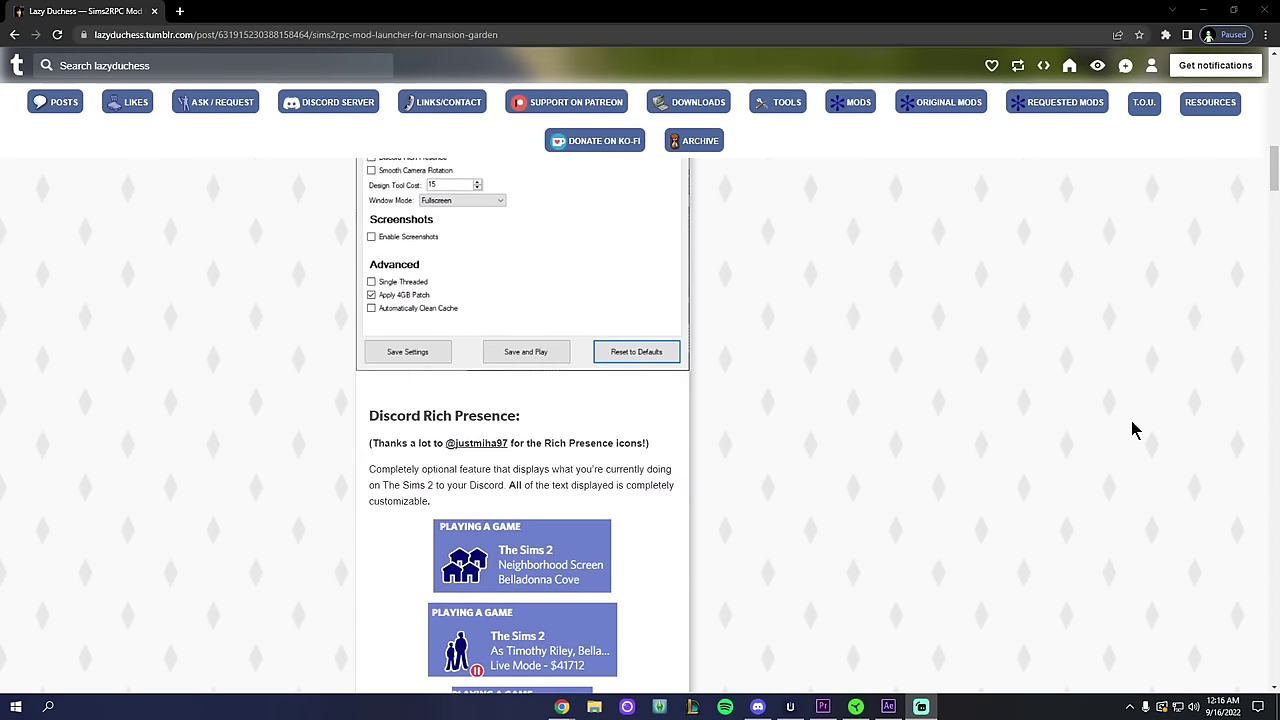
{"action": "scroll", "coordinate": [1135, 430], "scroll_direction": "down", "scroll_amount": 6}
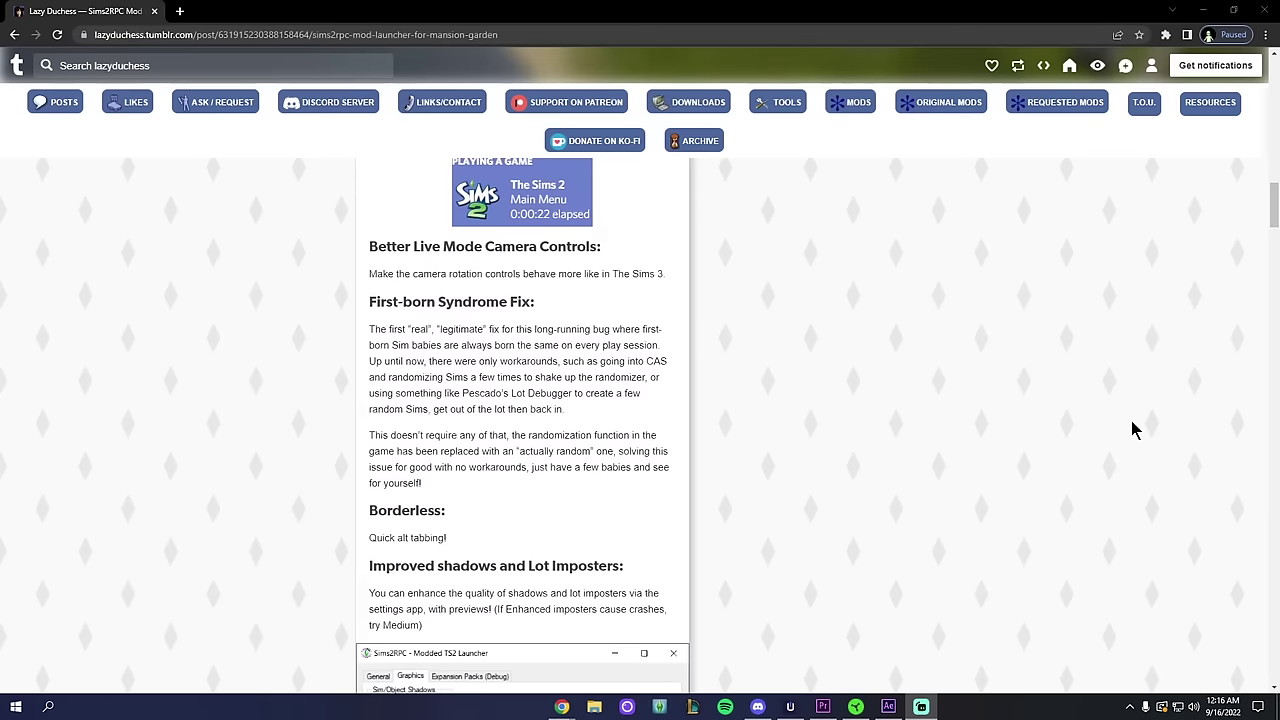
{"action": "scroll", "coordinate": [1135, 430], "scroll_direction": "down", "scroll_amount": 10}
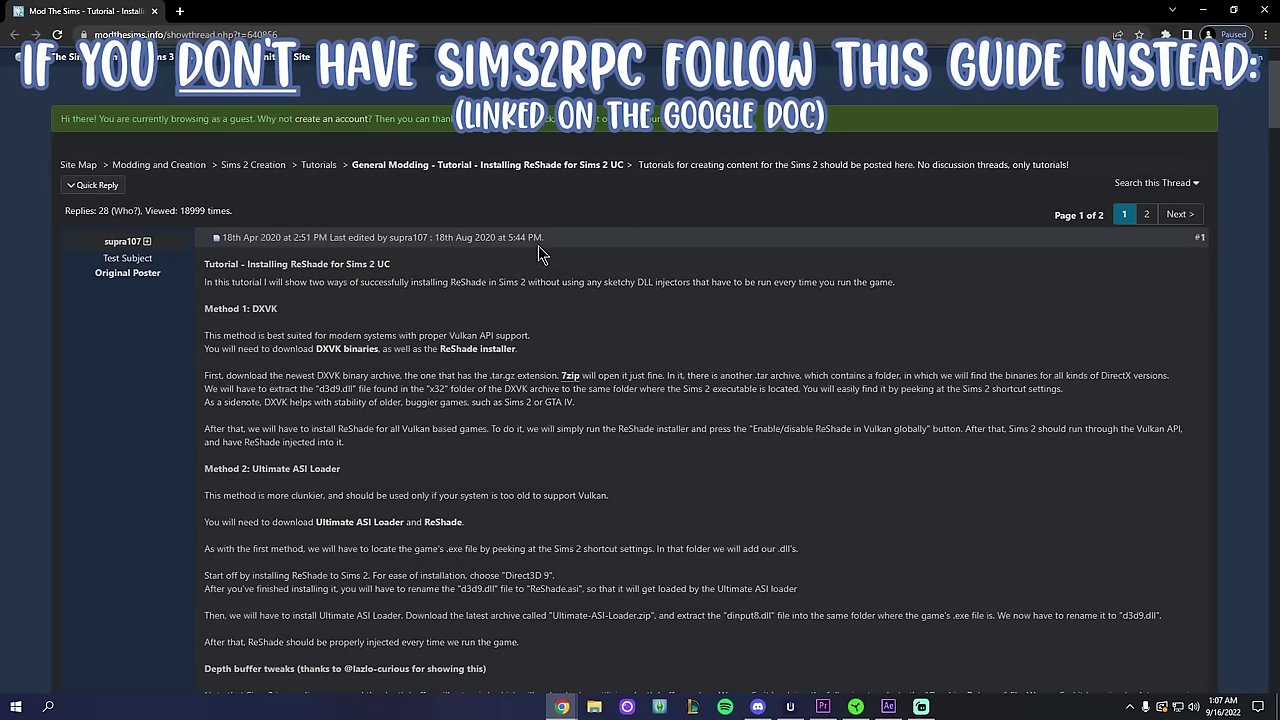
Step: Review the Mod The Sims tutorial on installing ReShade for Sims 2 UC, including the DXVK and Ultimate ASI Loader methods
{"action": "scroll", "coordinate": [560, 255], "scroll_direction": "down", "scroll_amount": 2}
{"action": "scroll", "coordinate": [600, 264], "scroll_direction": "up", "scroll_amount": 2}
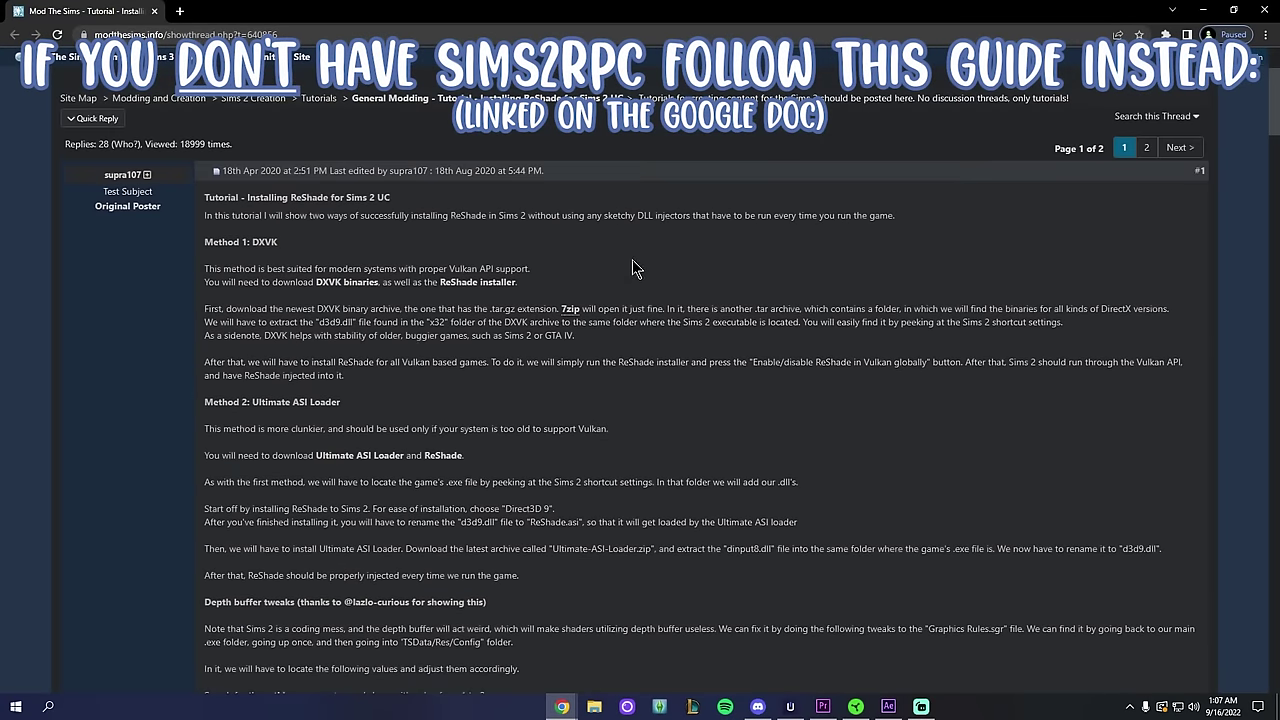
{"action": "left_click_drag", "start_coordinate": [408, 455], "coordinate": [316, 455]}
{"action": "scroll", "coordinate": [316, 455], "scroll_direction": "down", "scroll_amount": 1}
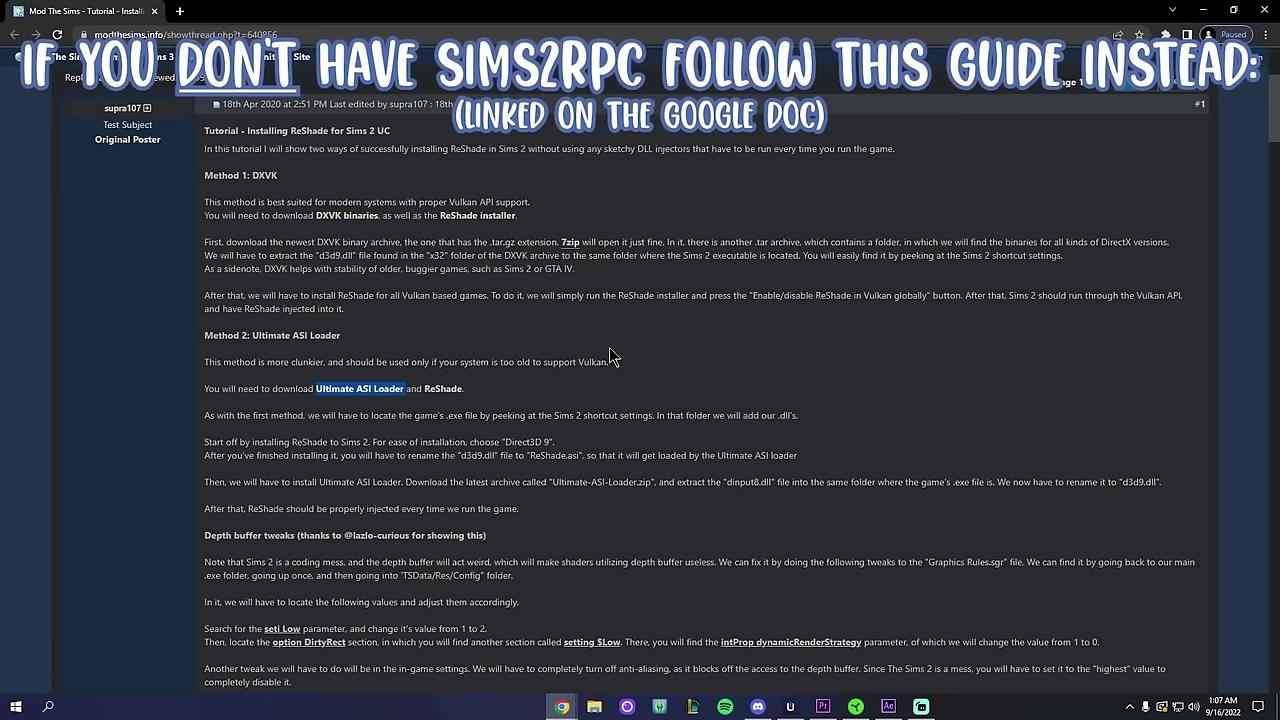
{"action": "scroll", "coordinate": [596, 355], "scroll_direction": "down", "scroll_amount": 1}
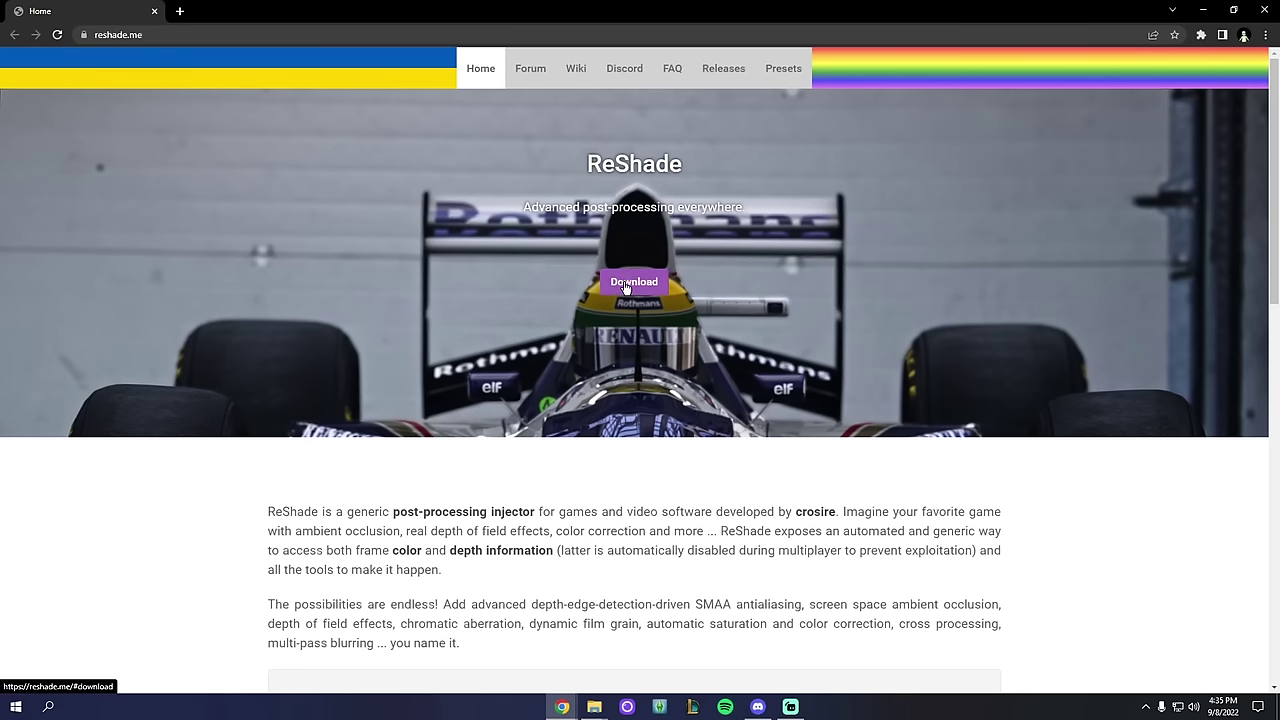
Step: Download ReShade 5.4.0 from reshade.me, launch its setup and close the website
{"action": "left_click", "coordinate": [625, 285]}
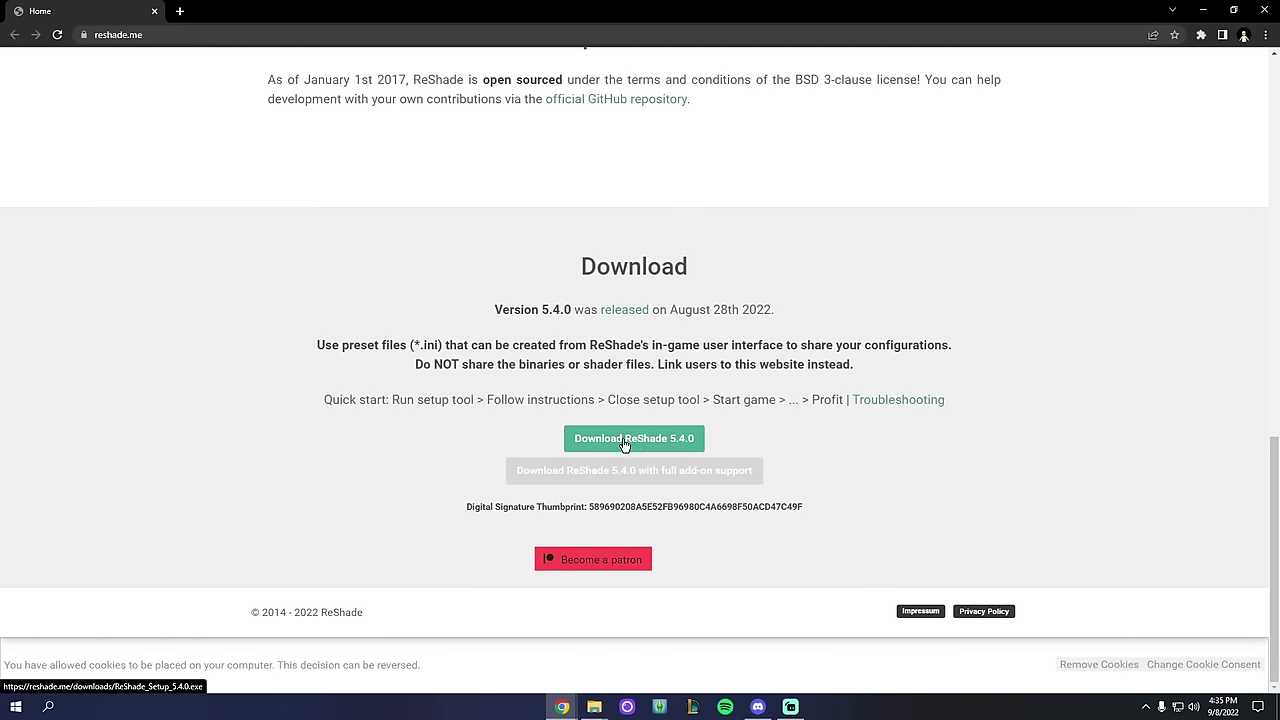
{"action": "left_click", "coordinate": [624, 441]}
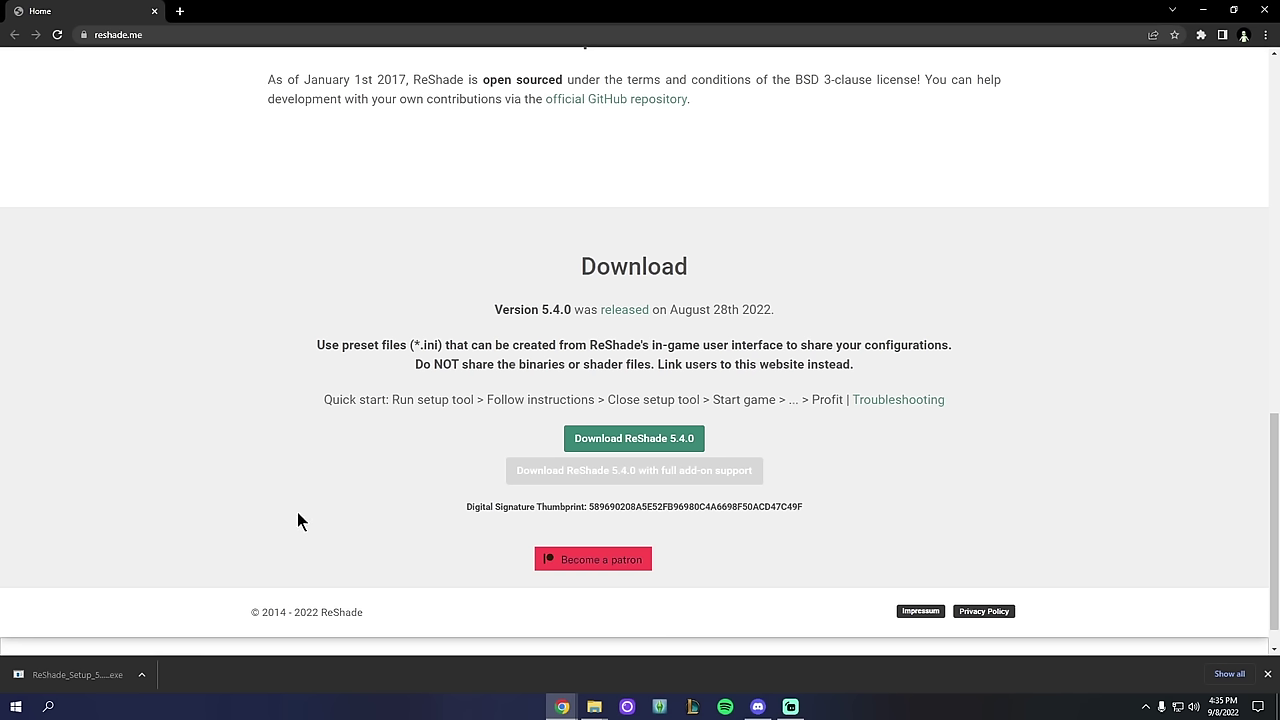
{"action": "left_click", "coordinate": [94, 680]}
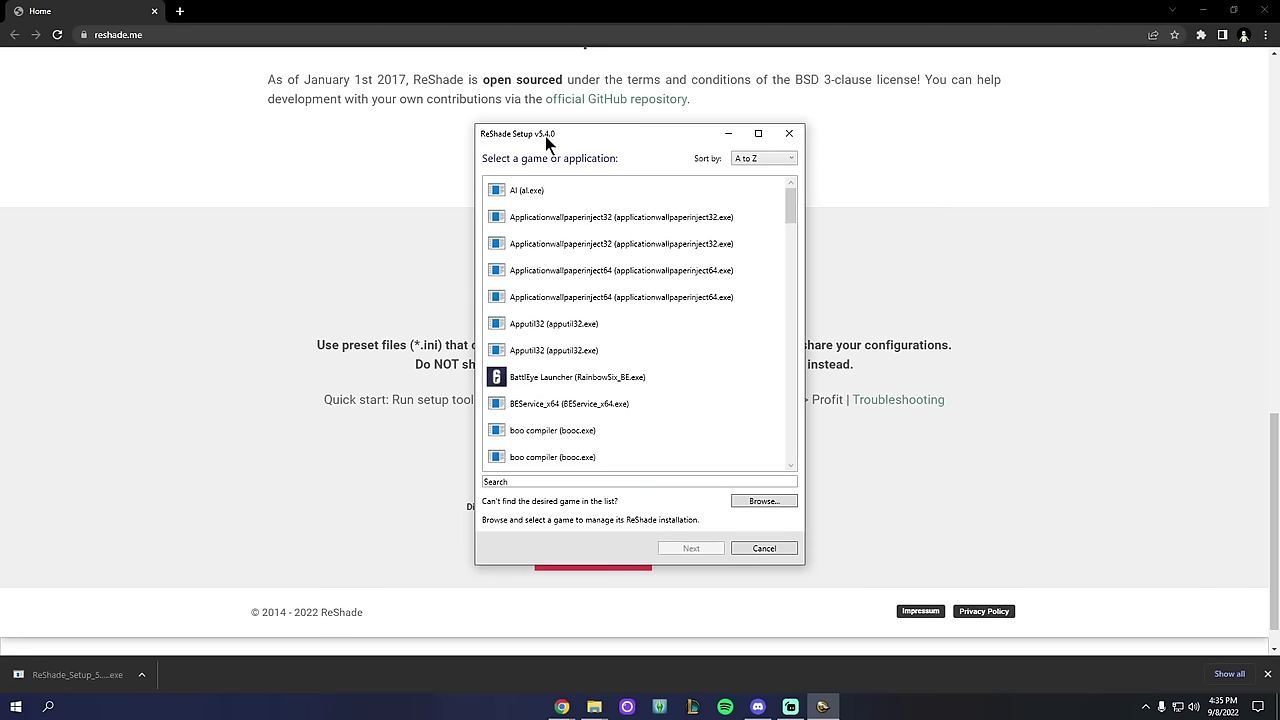
{"action": "left_click_drag", "start_coordinate": [543, 138], "coordinate": [355, 148]}
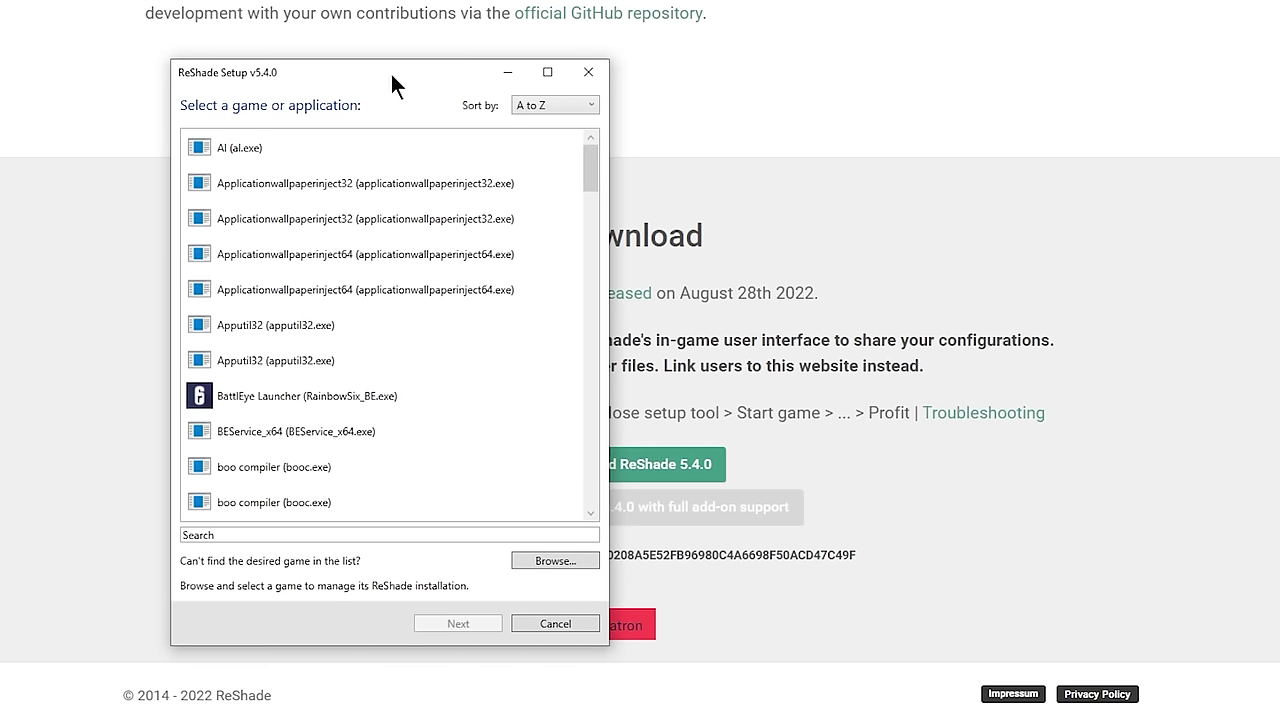
{"action": "left_click_drag", "start_coordinate": [390, 71], "coordinate": [675, 58]}
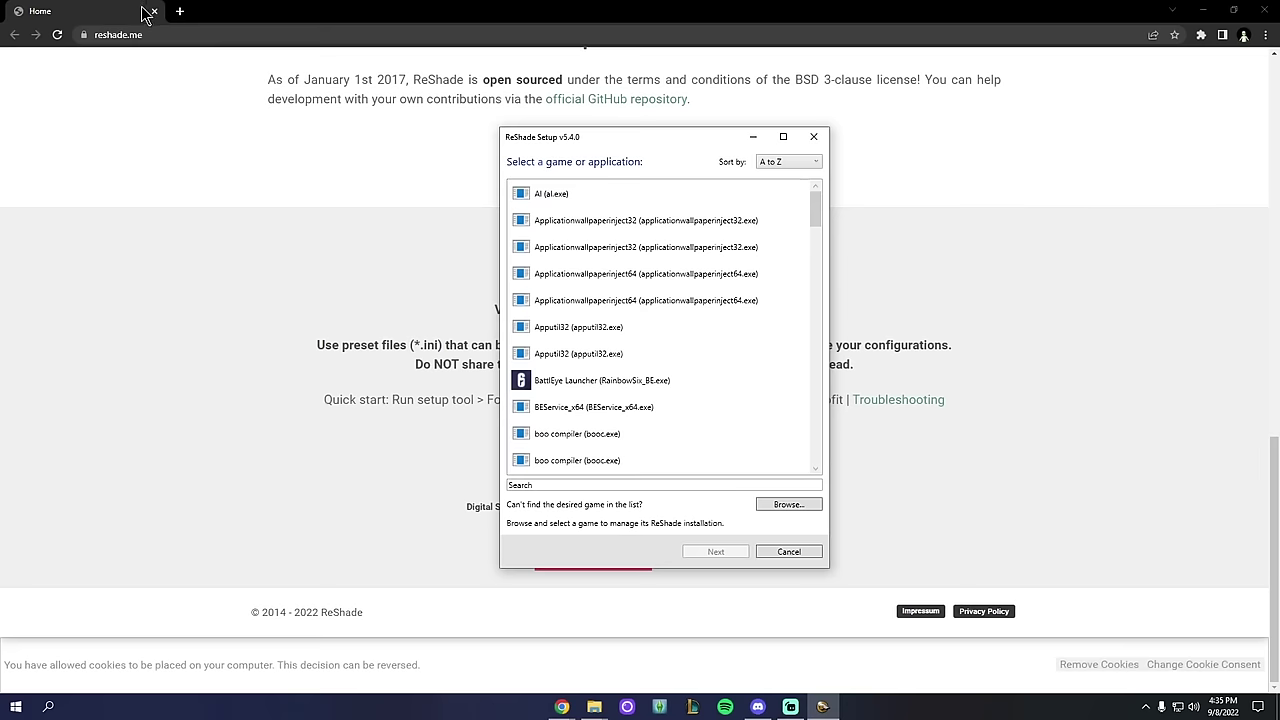
{"action": "left_click", "coordinate": [149, 14]}
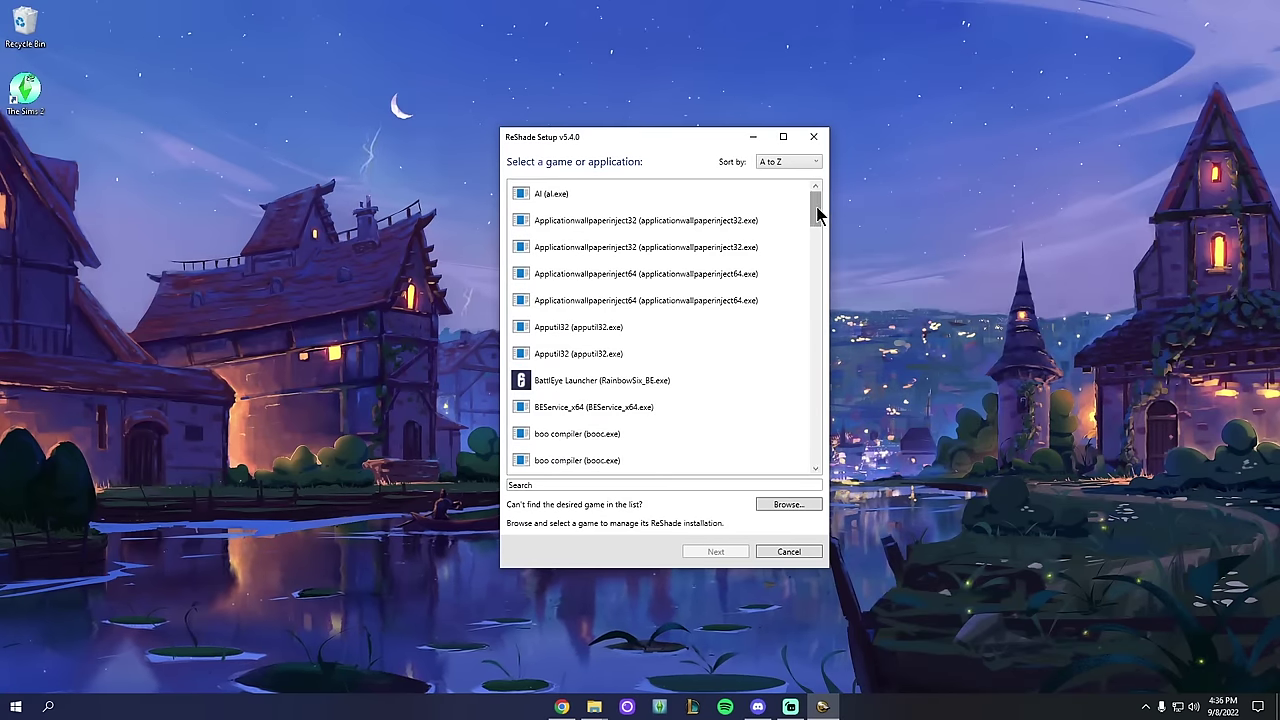
Step: Open the TSBin folder containing the game executables from The Sims 2 desktop shortcut
{"action": "mouse_move", "coordinate": [815, 217]}
{"action": "left_mouse_down"}
{"action": "mouse_move", "coordinate": [815, 237]}
{"action": "mouse_move", "coordinate": [811, 206]}
{"action": "left_mouse_up"}
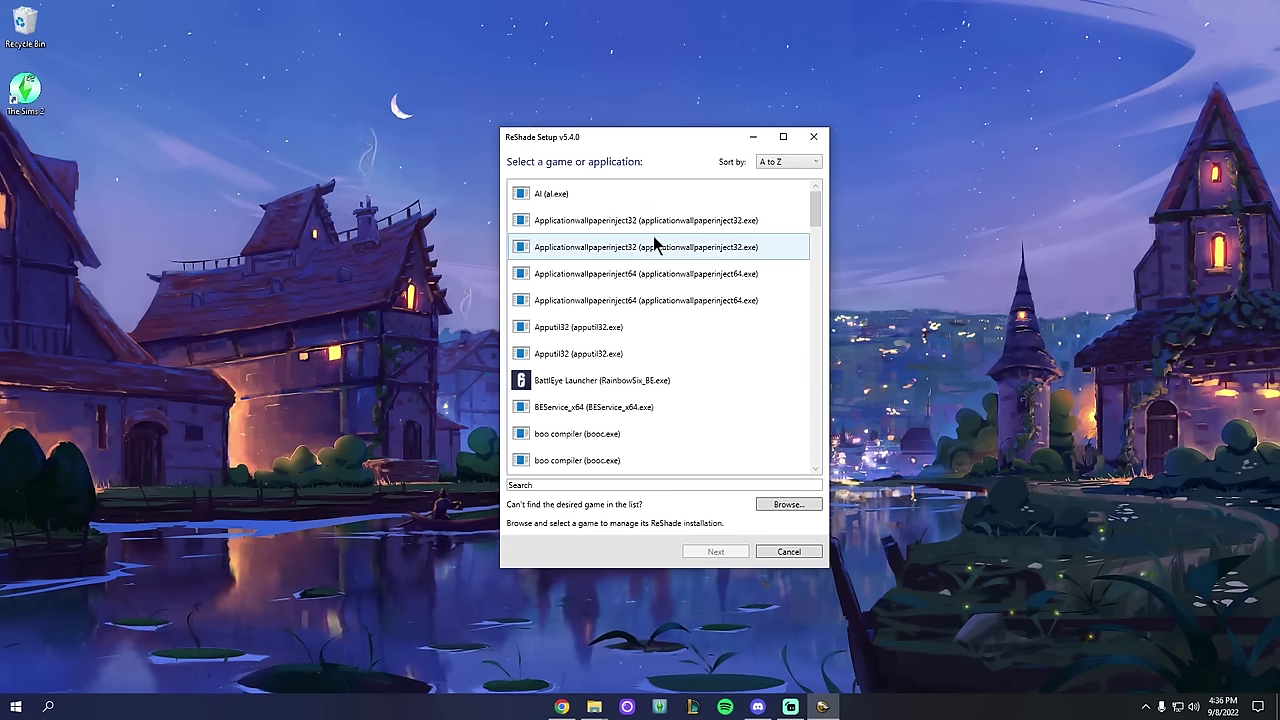
{"action": "right_click", "coordinate": [26, 98]}
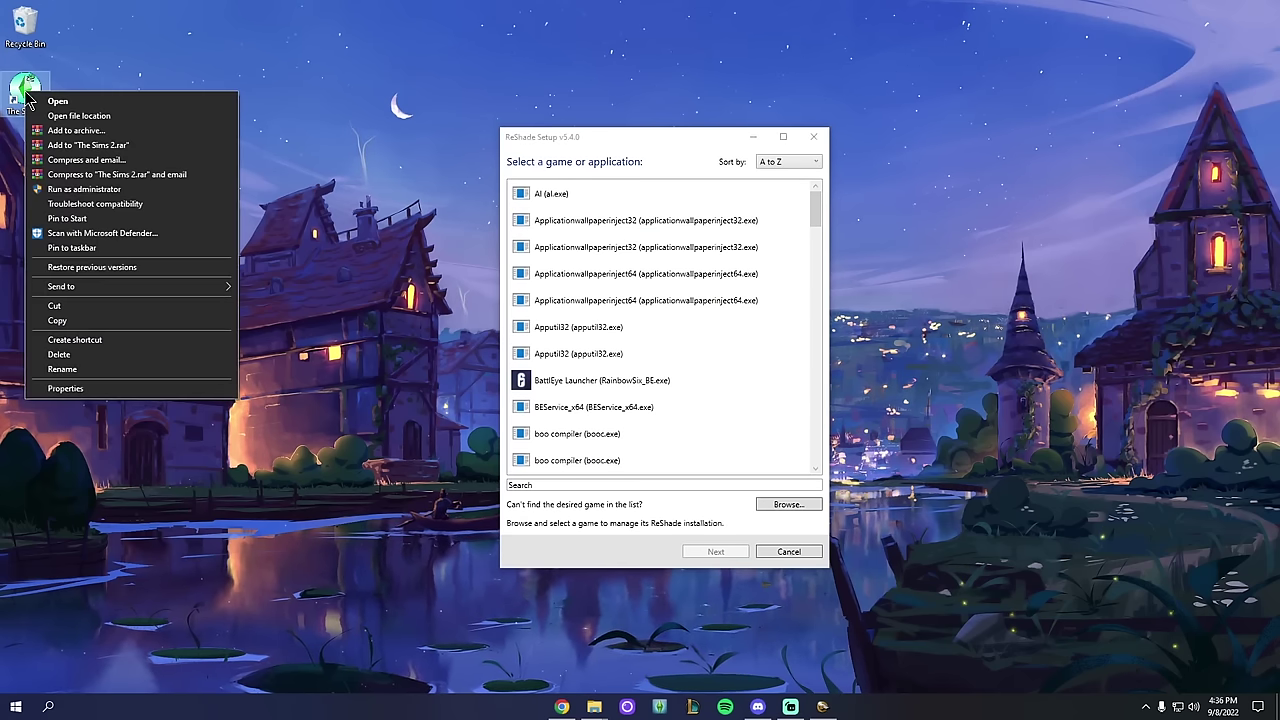
{"action": "left_click", "coordinate": [70, 116]}
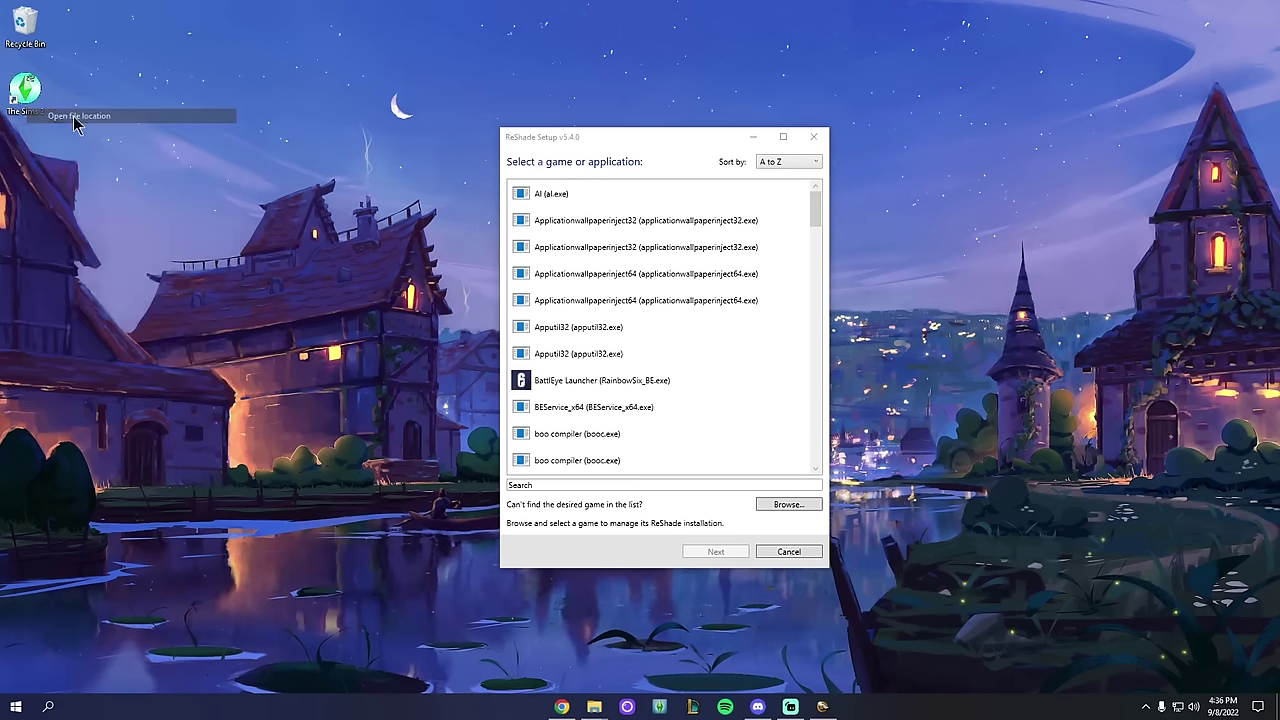
{"action": "left_click_drag", "start_coordinate": [688, 87], "coordinate": [668, 59]}
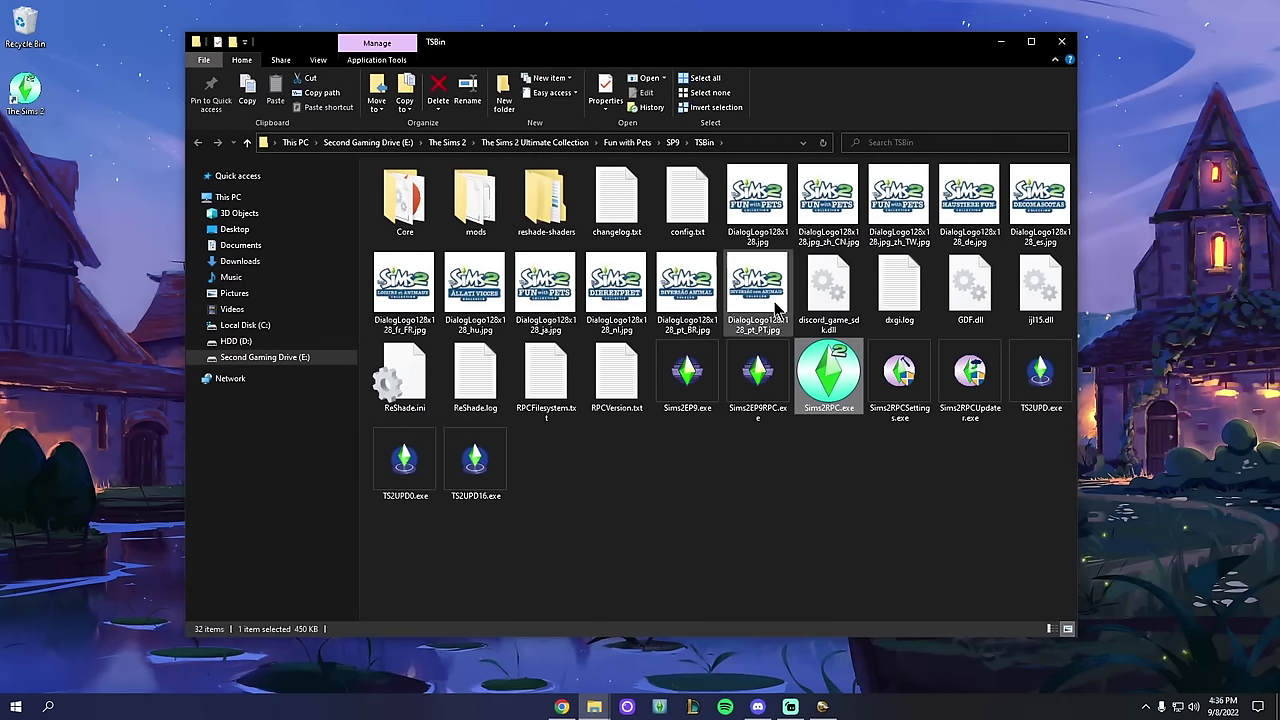
Step: Browse for the game executable from ReShade Setup and locate The Sims 2 shortcut on the Desktop
{"action": "left_click_drag", "start_coordinate": [751, 220], "coordinate": [428, 114]}
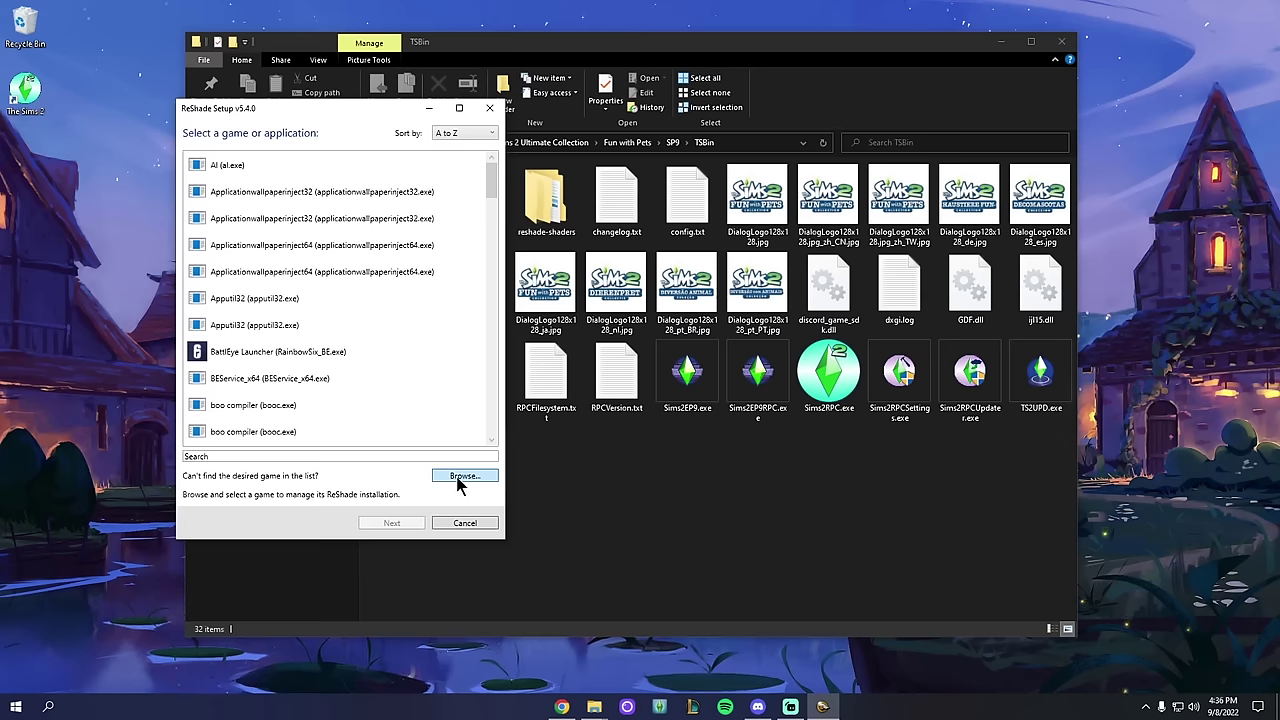
{"action": "left_click", "coordinate": [459, 478]}
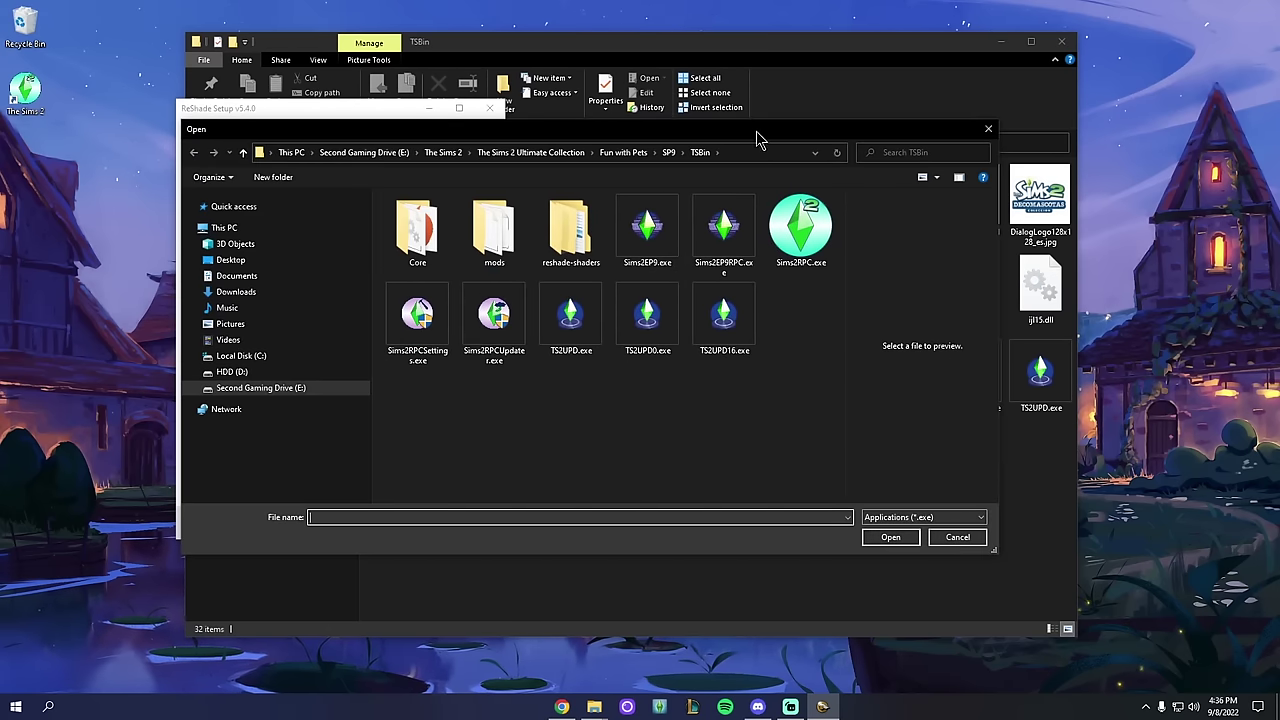
{"action": "left_click_drag", "start_coordinate": [757, 138], "coordinate": [846, 294]}
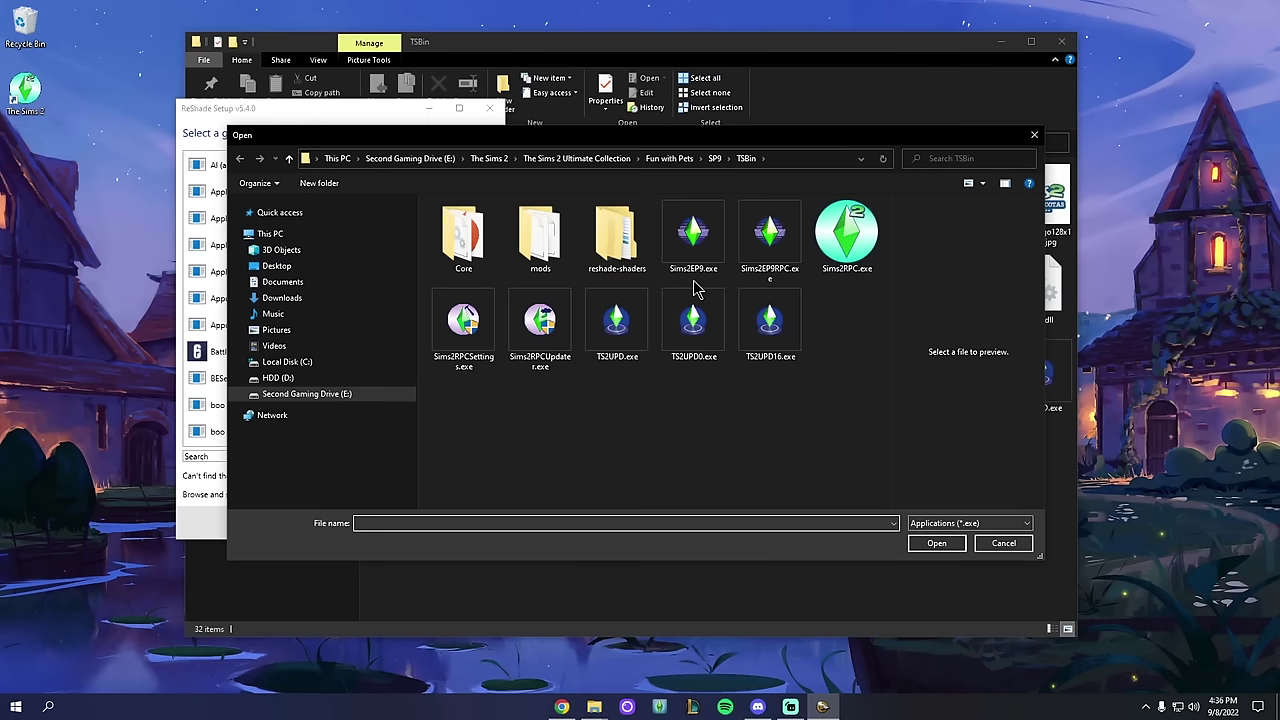
{"action": "left_click", "coordinate": [305, 267]}
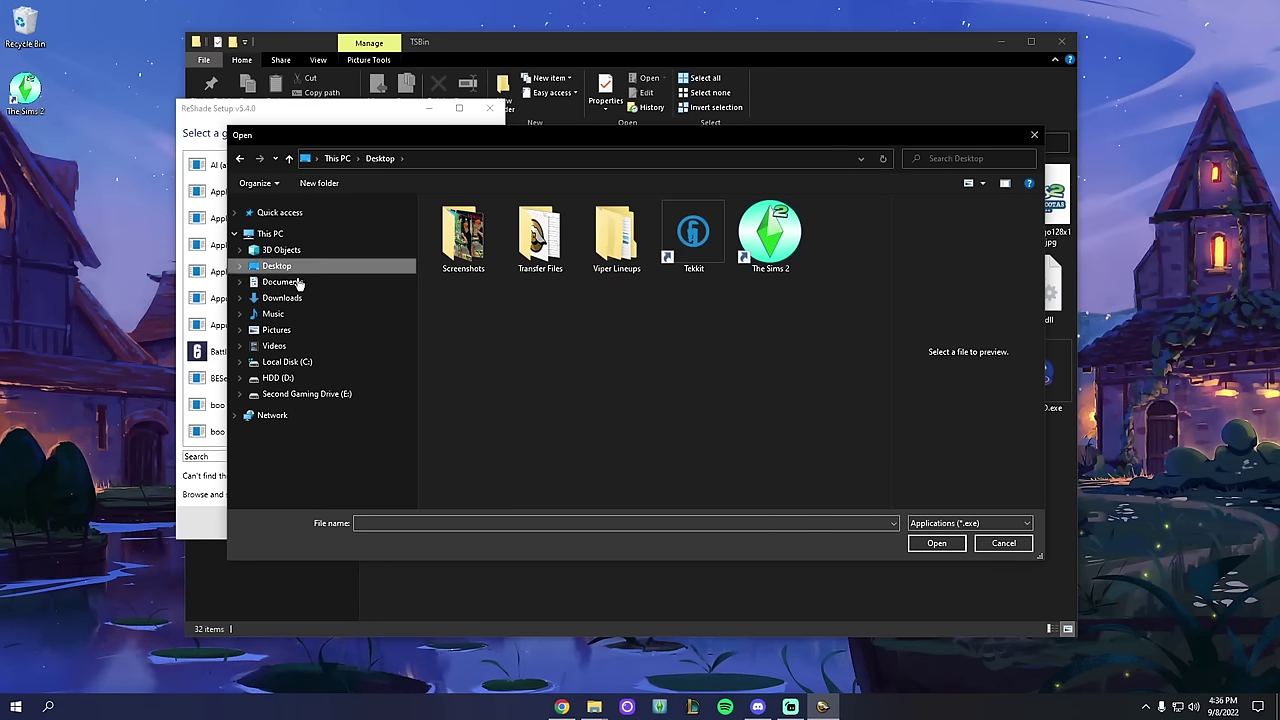
{"action": "left_click", "coordinate": [770, 236]}
{"action": "right_click", "coordinate": [771, 230]}
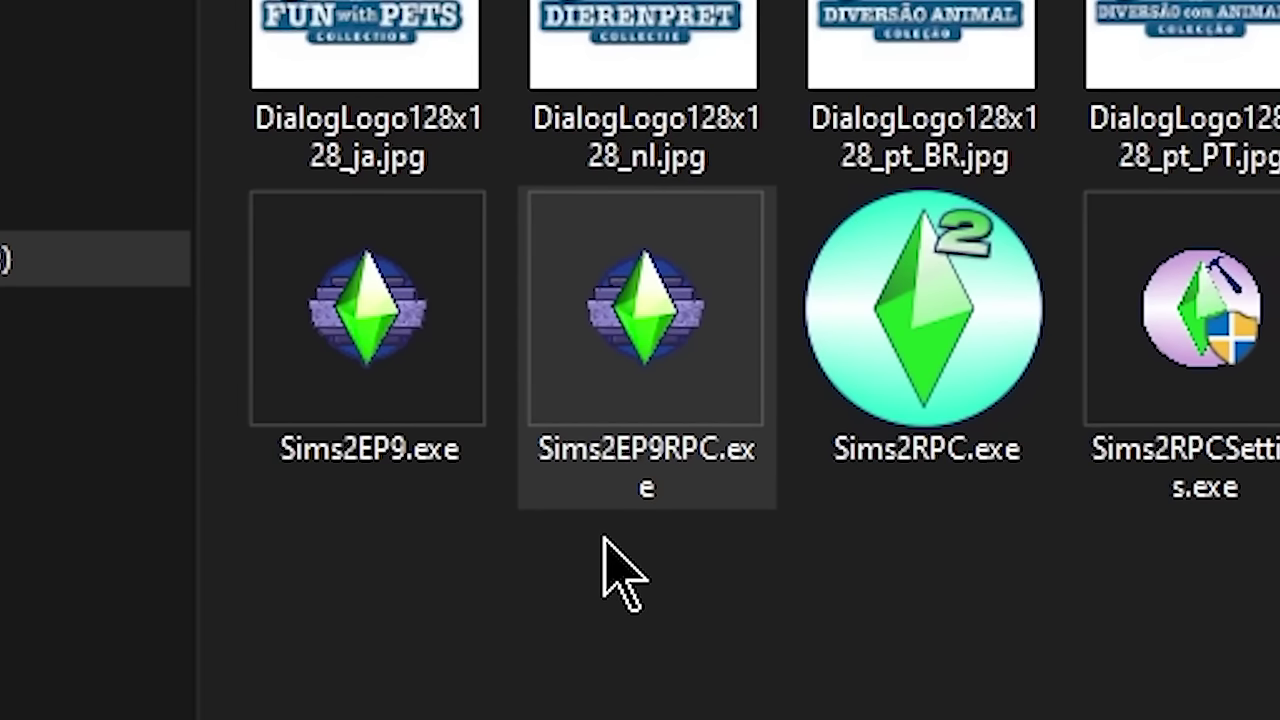
Step: Identify the RPC executable in TSBin, and continue ReShade Setup with Sims2EP9.exe as the target game
{"action": "left_click", "coordinate": [573, 492]}
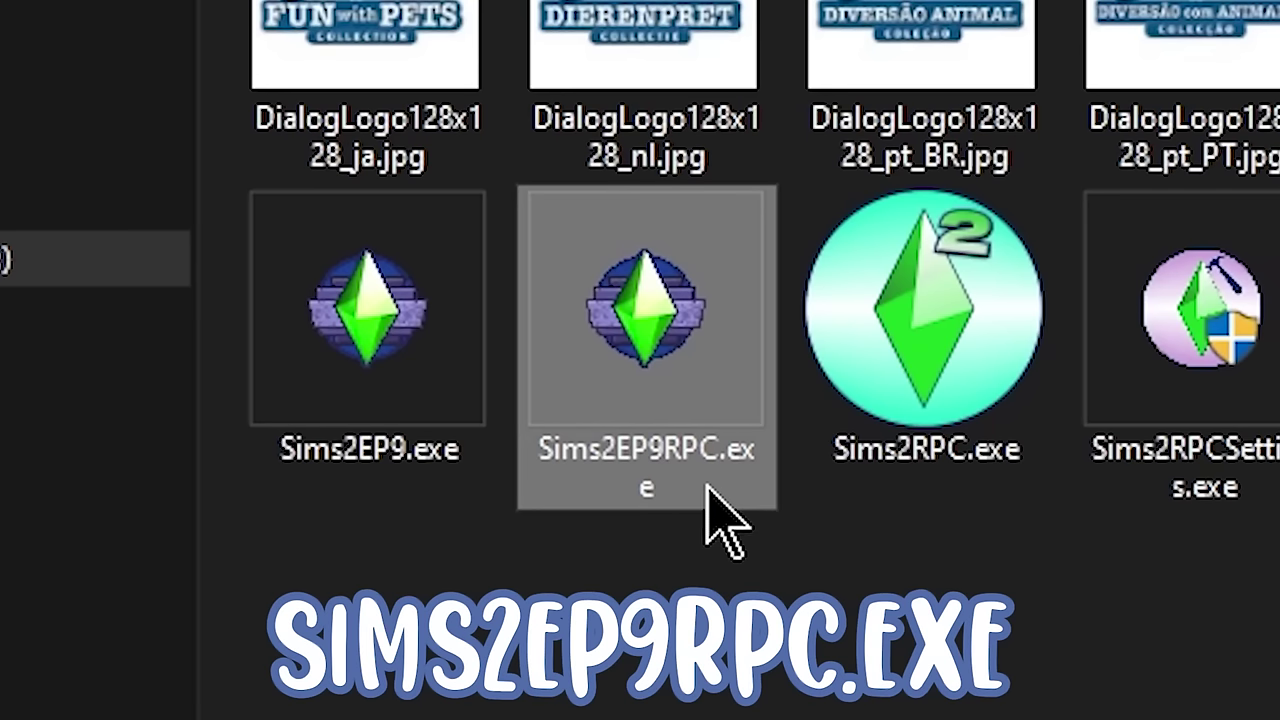
{"action": "left_click", "coordinate": [670, 550]}
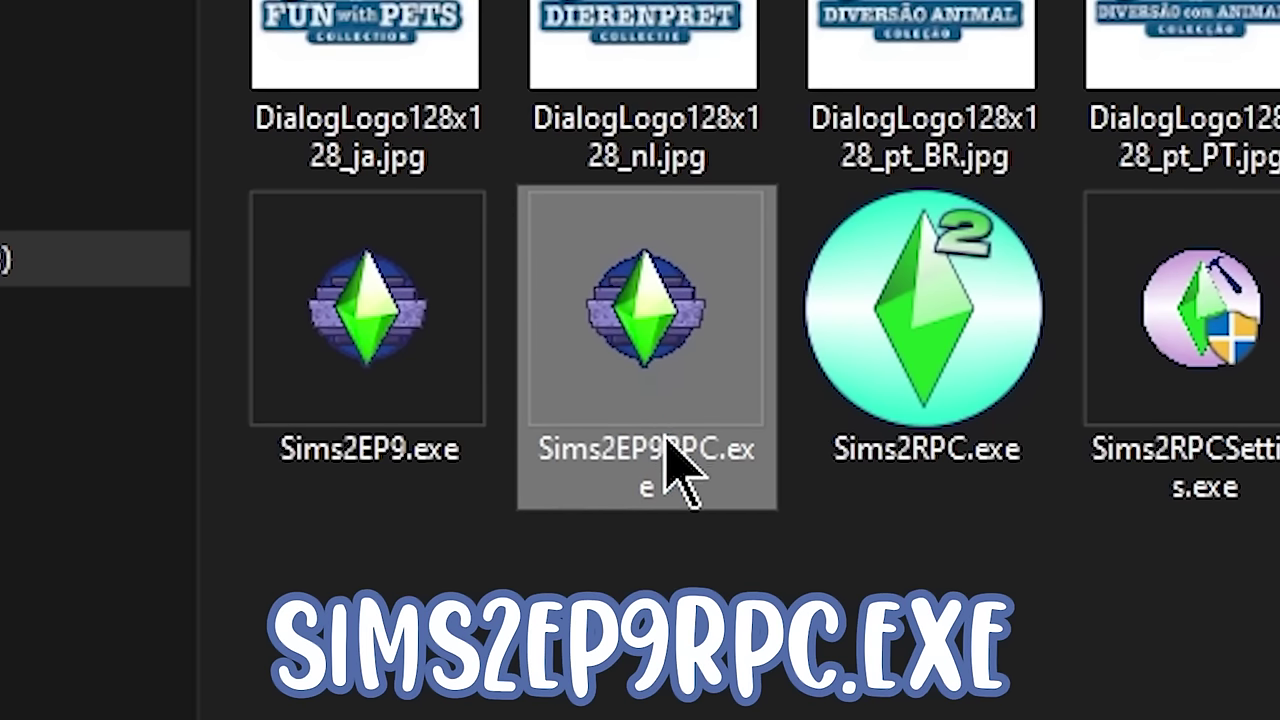
{"action": "mouse_move", "coordinate": [666, 445]}
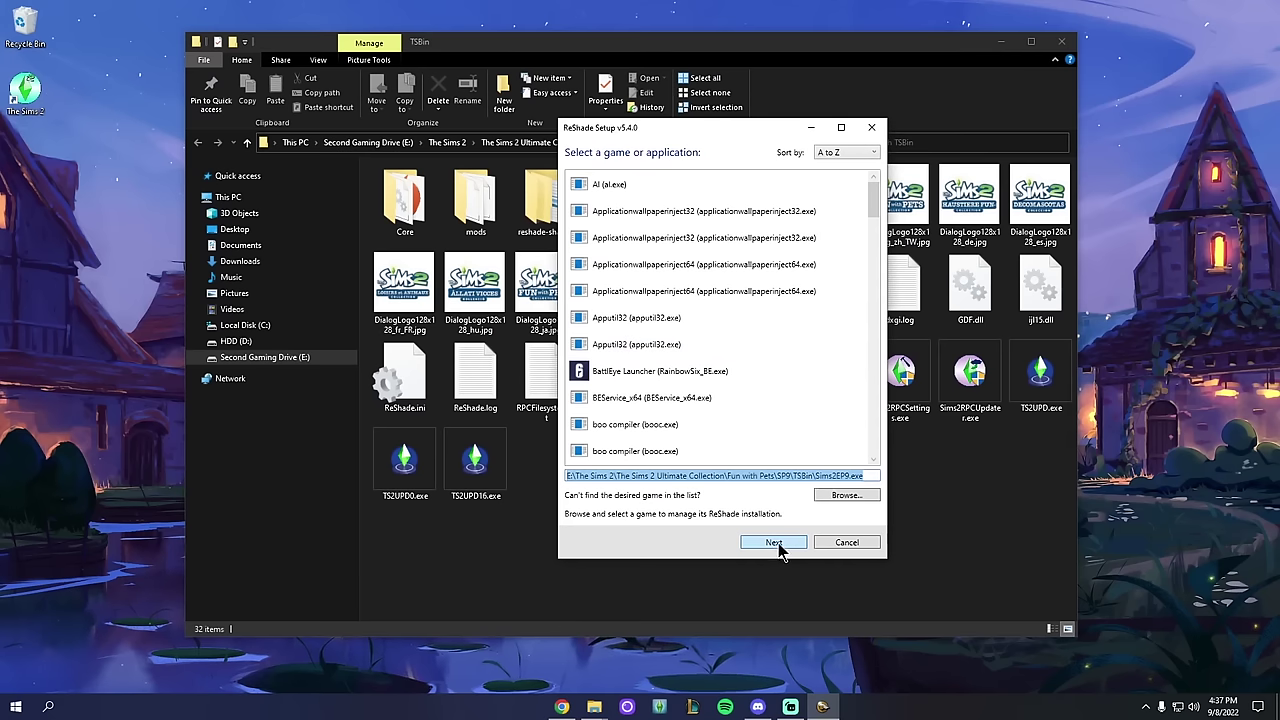
{"action": "left_click", "coordinate": [775, 545]}
Step: Check the TSBin folder for d3d9.dll and confirm DirectX 10/11/12 as the rendering API in ReShade Setup
{"action": "left_click", "coordinate": [633, 339]}
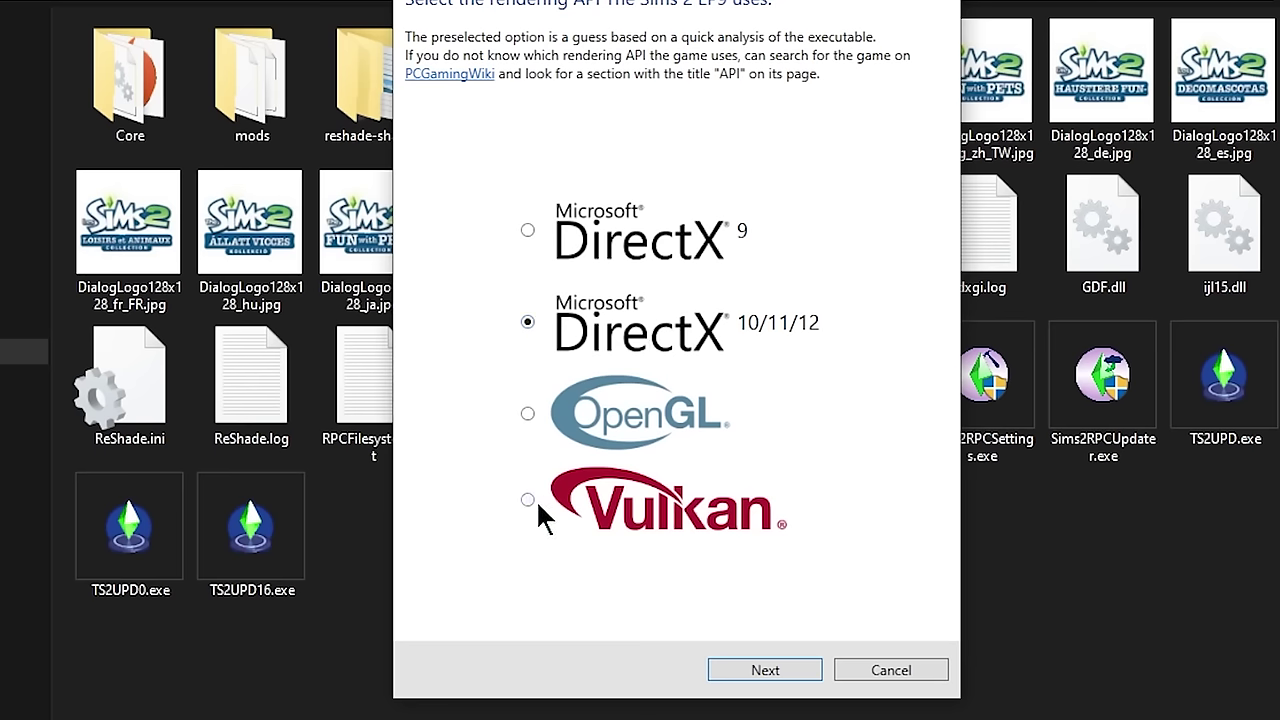
{"action": "left_click", "coordinate": [528, 322]}
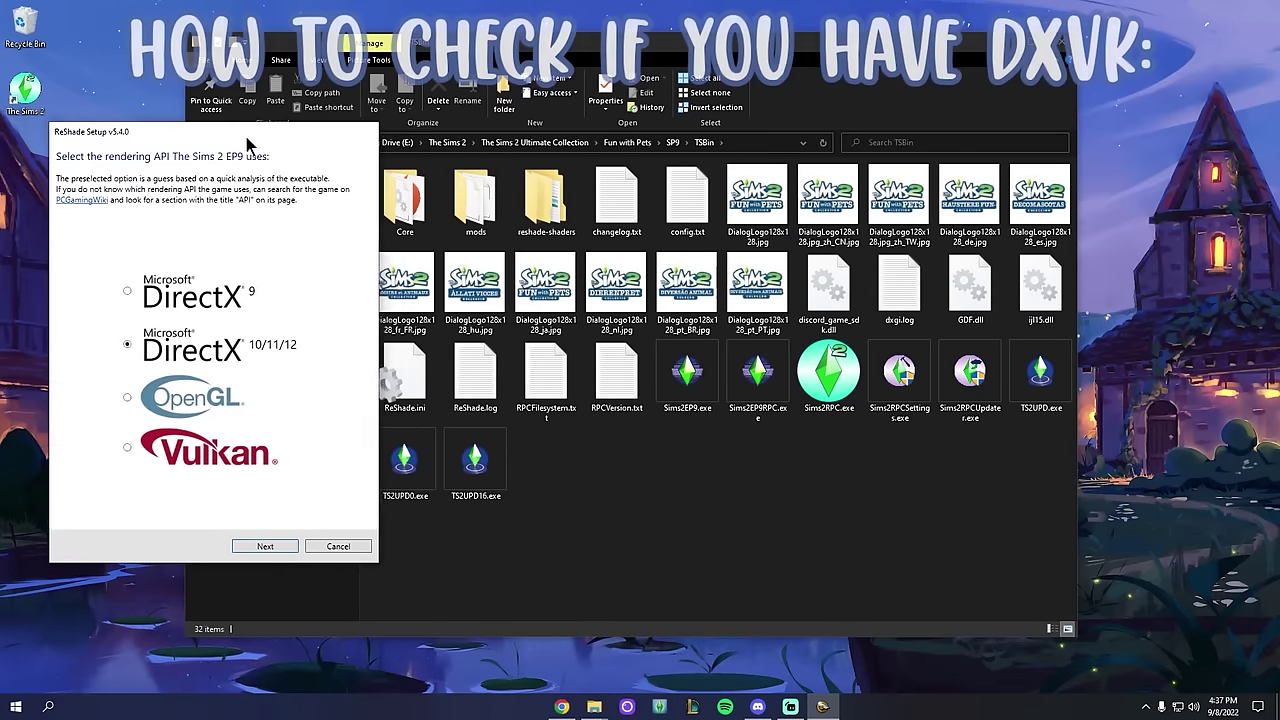
{"action": "left_click_drag", "start_coordinate": [760, 40], "coordinate": [799, 36]}
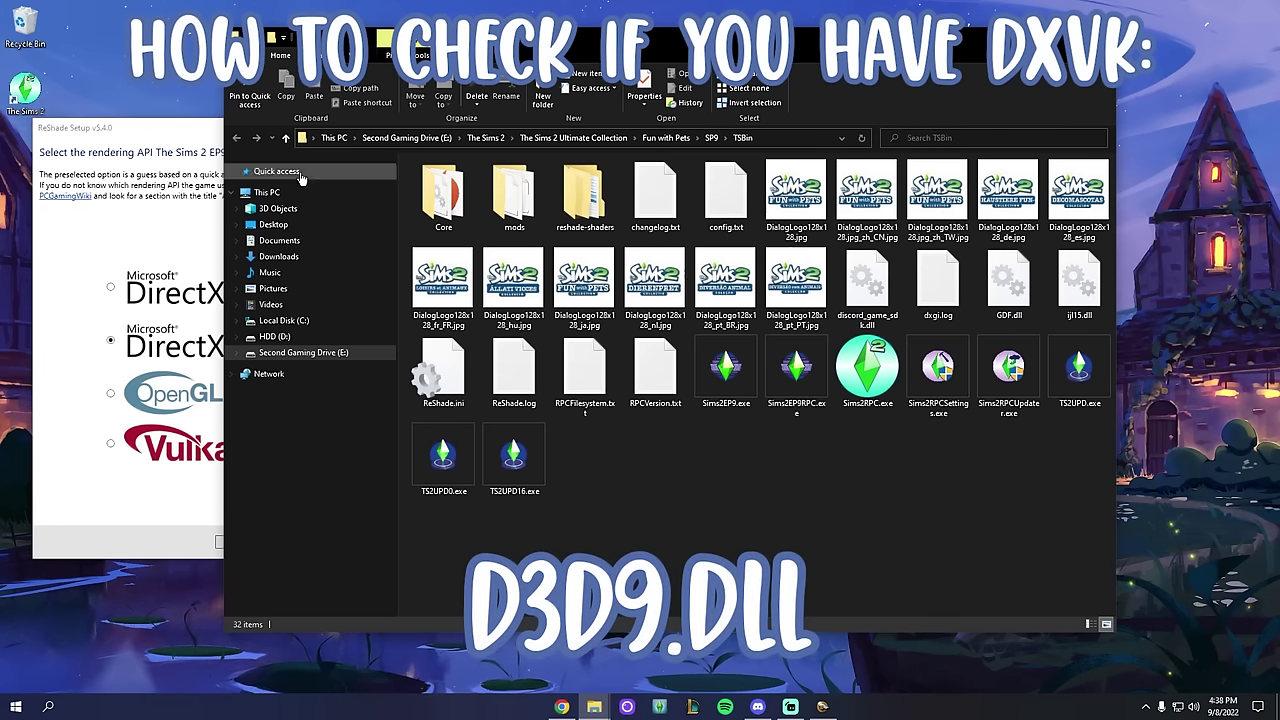
{"action": "left_click_drag", "start_coordinate": [160, 135], "coordinate": [736, 127]}
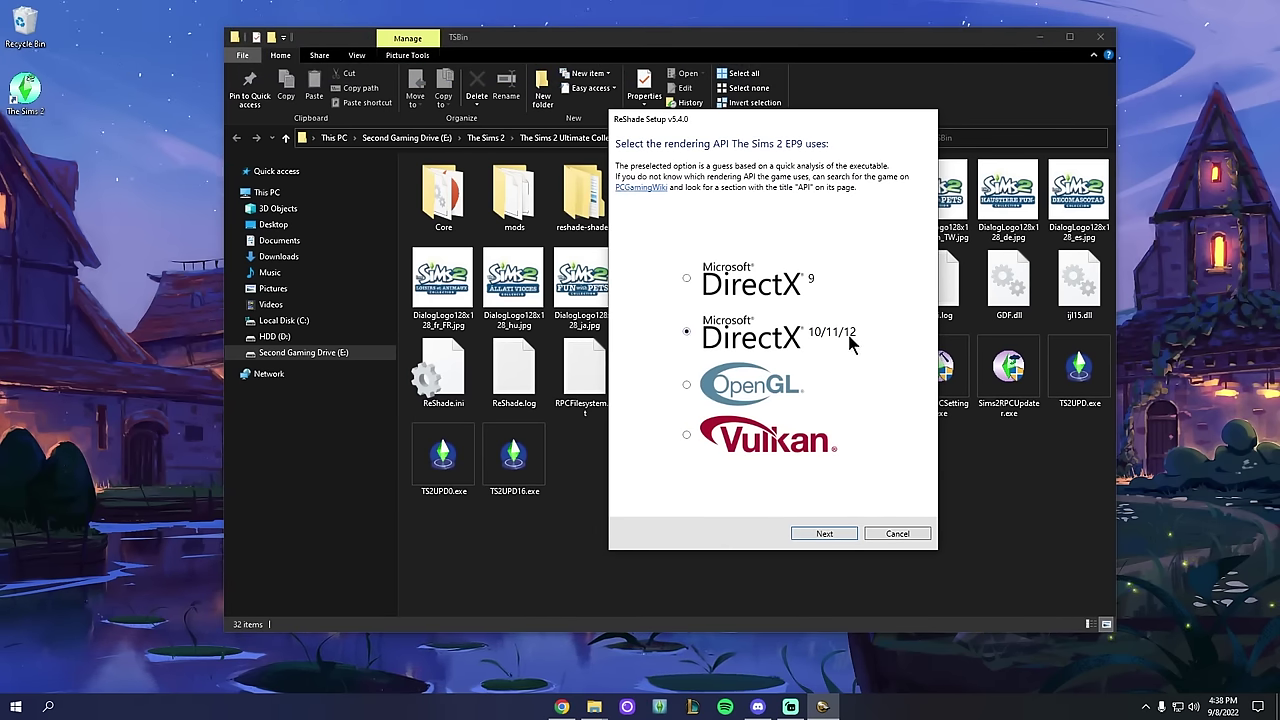
{"action": "left_click", "coordinate": [824, 536]}
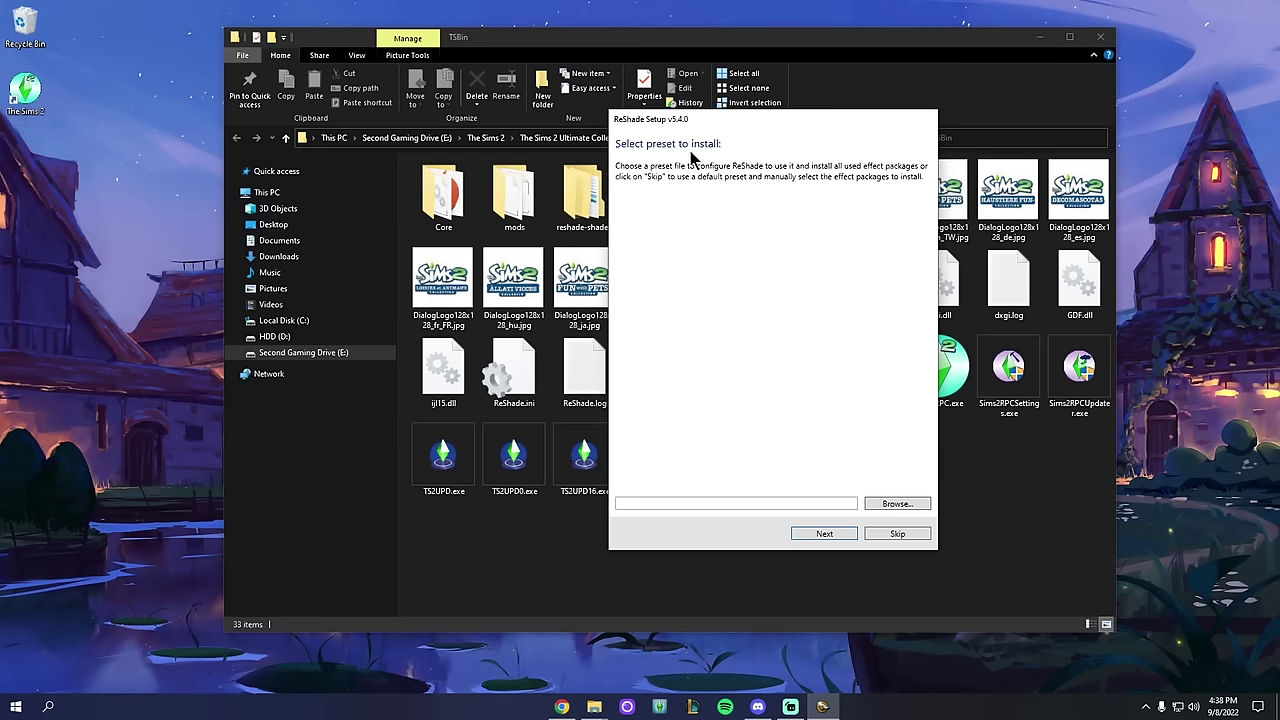
Step: Continue past the preset selection without choosing a preset file, reaching the effect package selection
{"action": "left_click", "coordinate": [826, 536]}
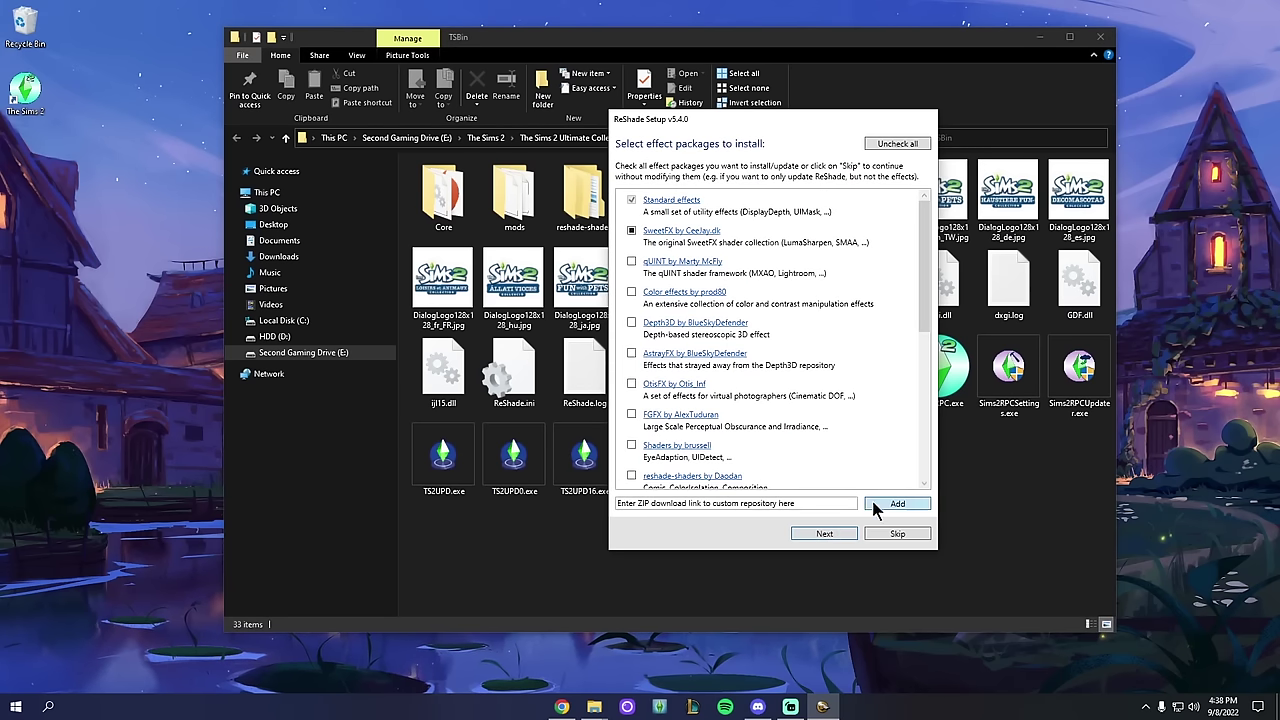
{"action": "left_click_drag", "start_coordinate": [800, 120], "coordinate": [753, 117]}
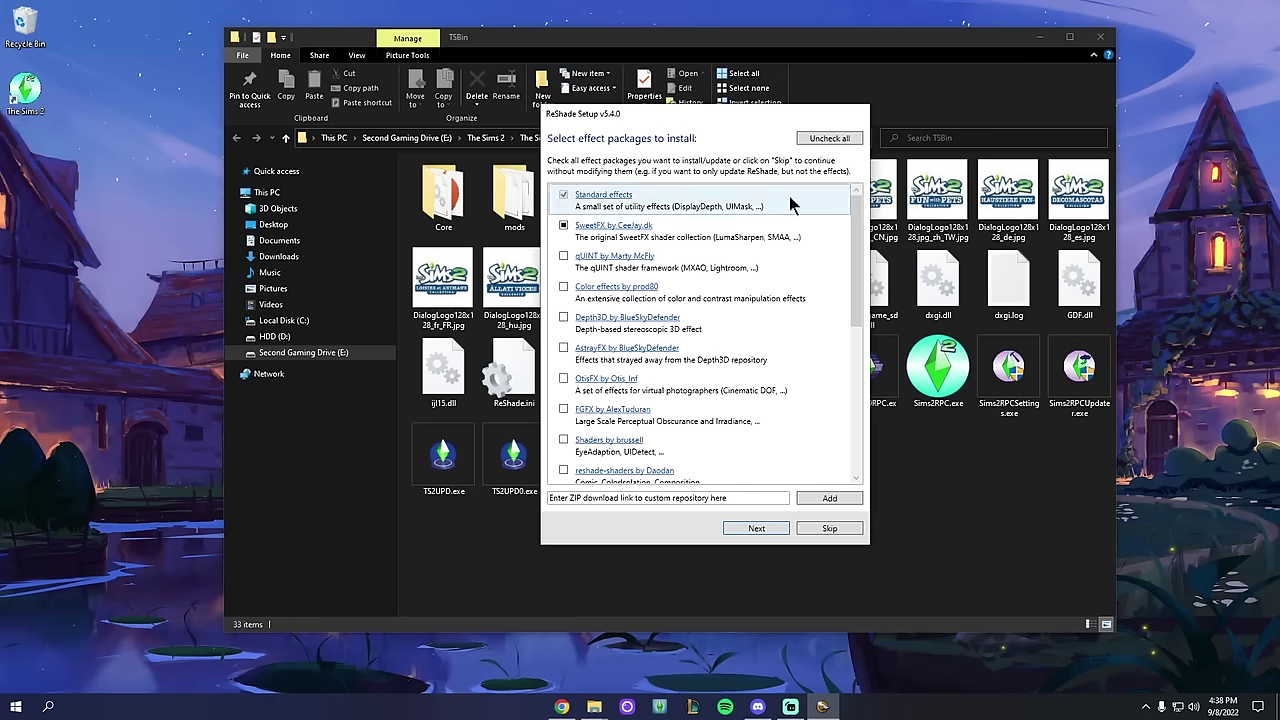
Step: Select all effect packages for installation and widen the ReShade Setup window so their descriptions fit
{"action": "scroll", "coordinate": [757, 249], "scroll_direction": "down", "scroll_amount": 5}
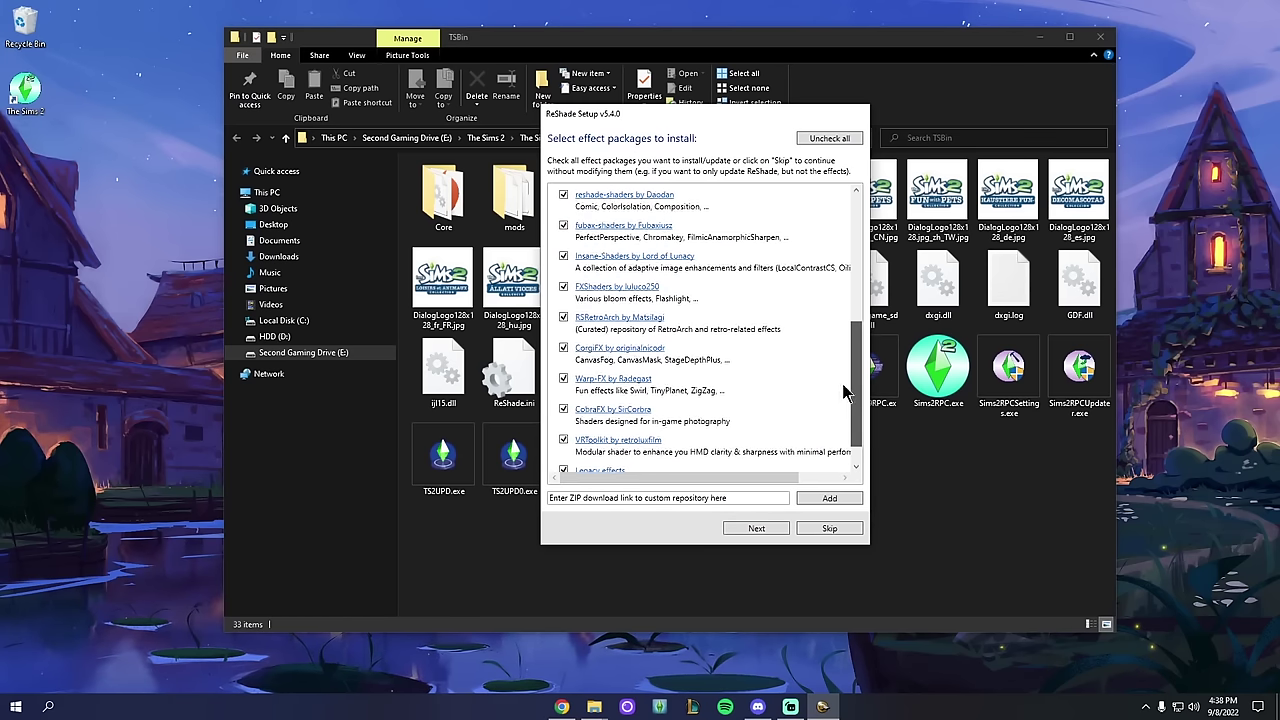
{"action": "scroll", "coordinate": [848, 337], "scroll_direction": "up", "scroll_amount": 5}
{"action": "left_click_drag", "start_coordinate": [870, 250], "coordinate": [1071, 250]}
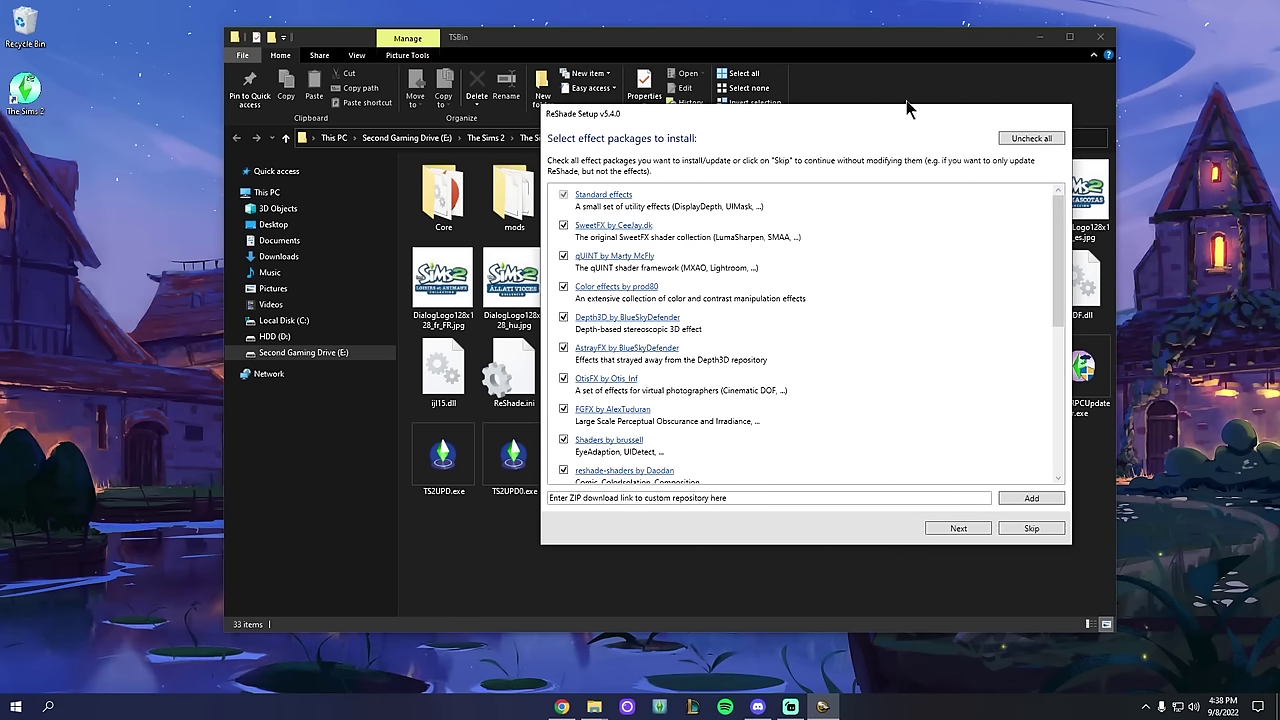
{"action": "left_click_drag", "start_coordinate": [981, 245], "coordinate": [966, 432]}
{"action": "scroll", "coordinate": [684, 462], "scroll_direction": "up", "scroll_amount": 5}
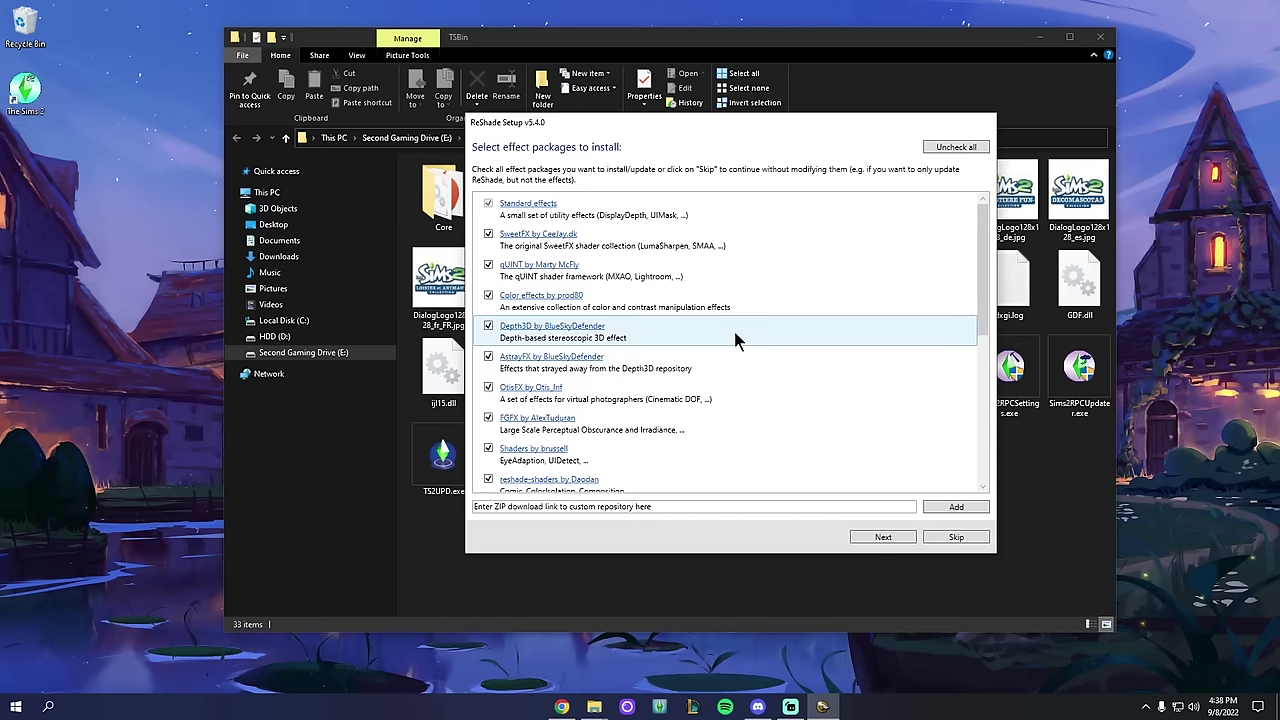
Step: Review the full list of selected effect packages, install them, and finish ReShade Setup
{"action": "left_click_drag", "start_coordinate": [979, 293], "coordinate": [979, 440]}
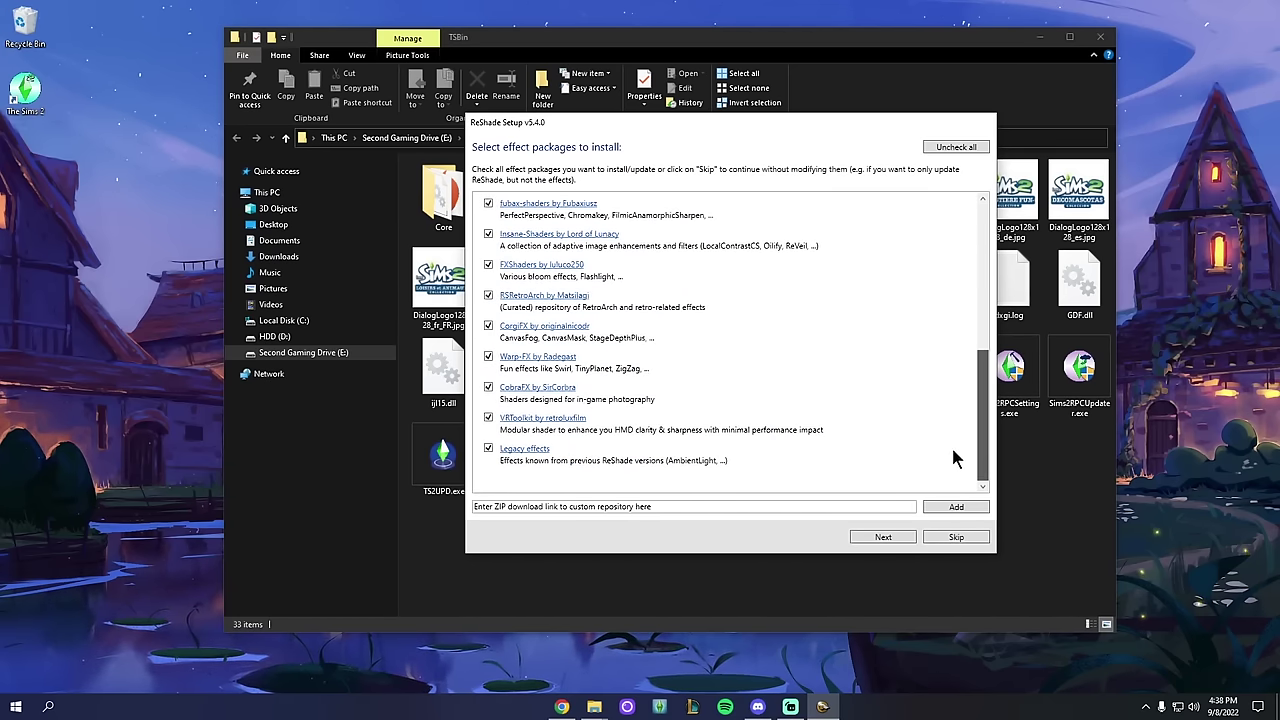
{"action": "scroll", "coordinate": [527, 398], "scroll_direction": "up", "scroll_amount": 5}
{"action": "scroll", "coordinate": [577, 405], "scroll_direction": "down", "scroll_amount": 5}
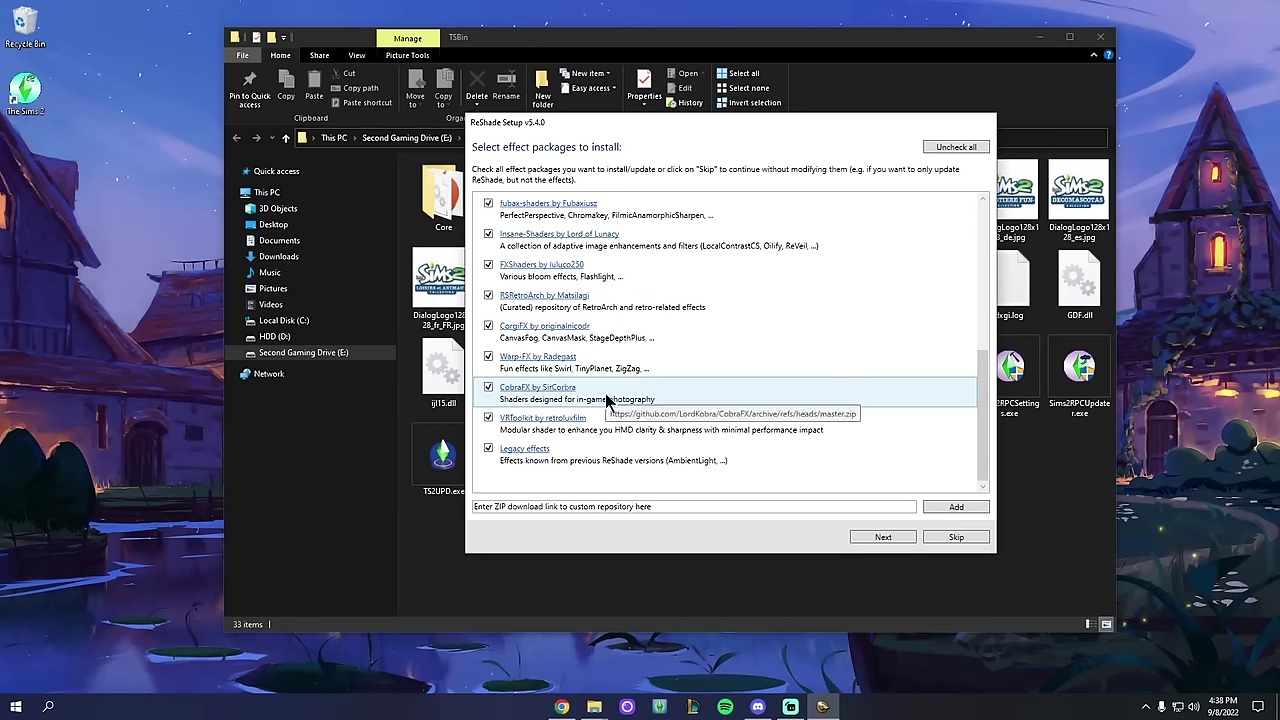
{"action": "scroll", "coordinate": [640, 300], "scroll_direction": "up", "scroll_amount": 5}
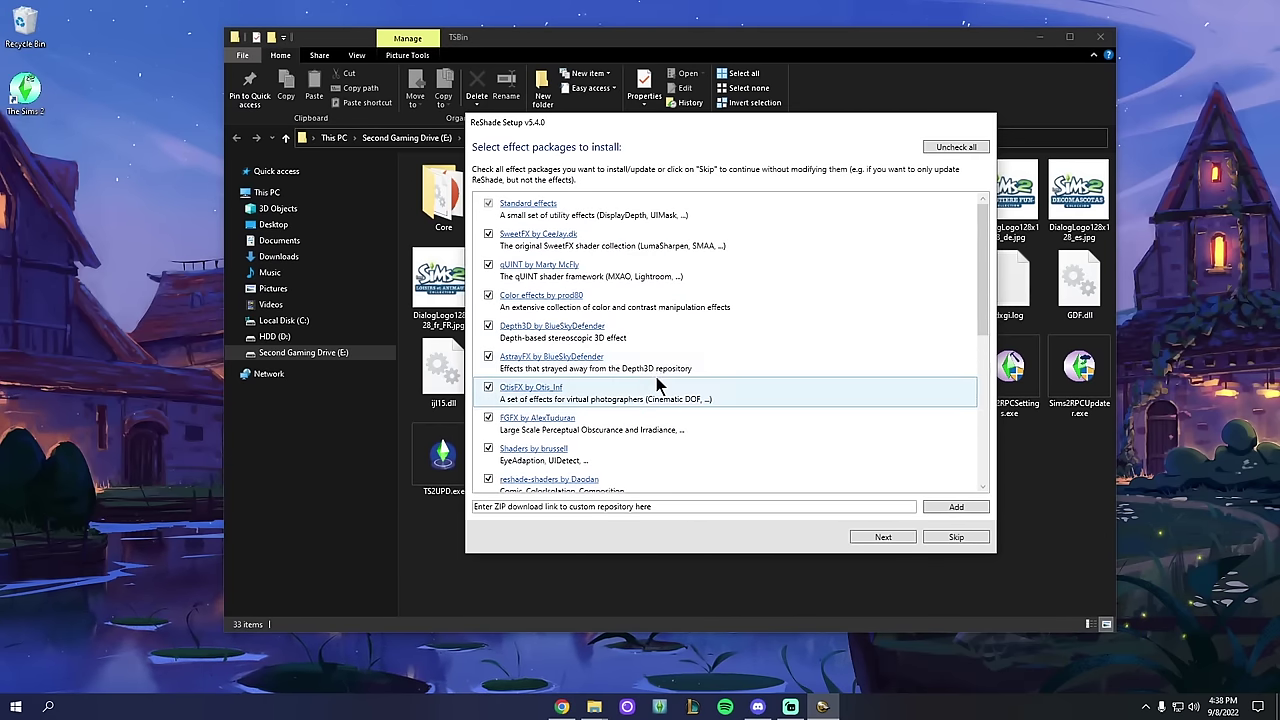
{"action": "scroll", "coordinate": [679, 308], "scroll_direction": "down", "scroll_amount": 5}
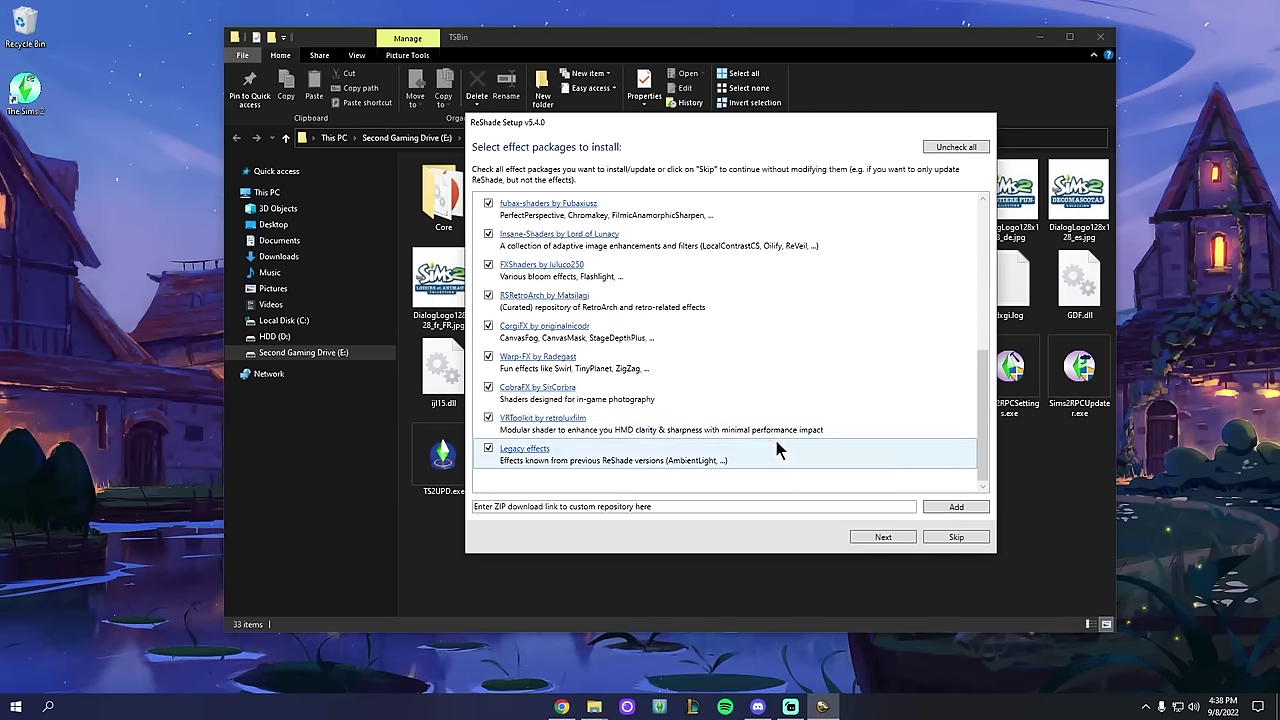
{"action": "left_click", "coordinate": [884, 538]}
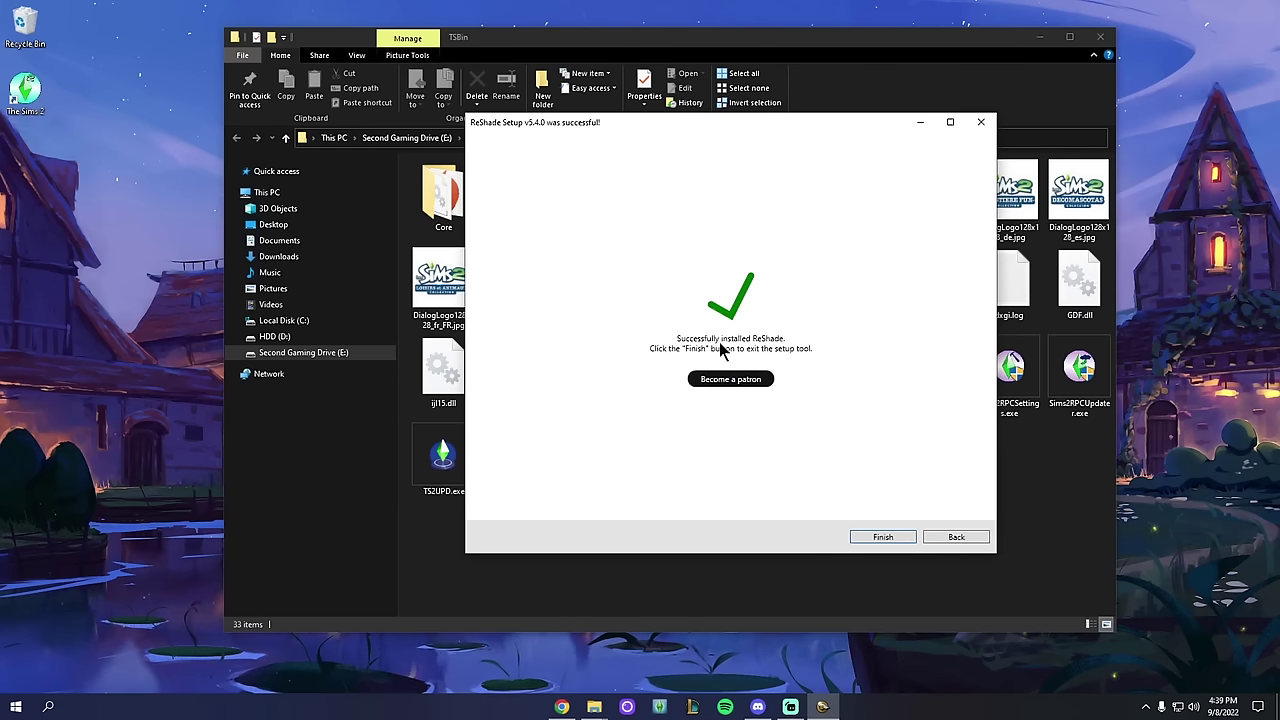
{"action": "left_click", "coordinate": [882, 538]}
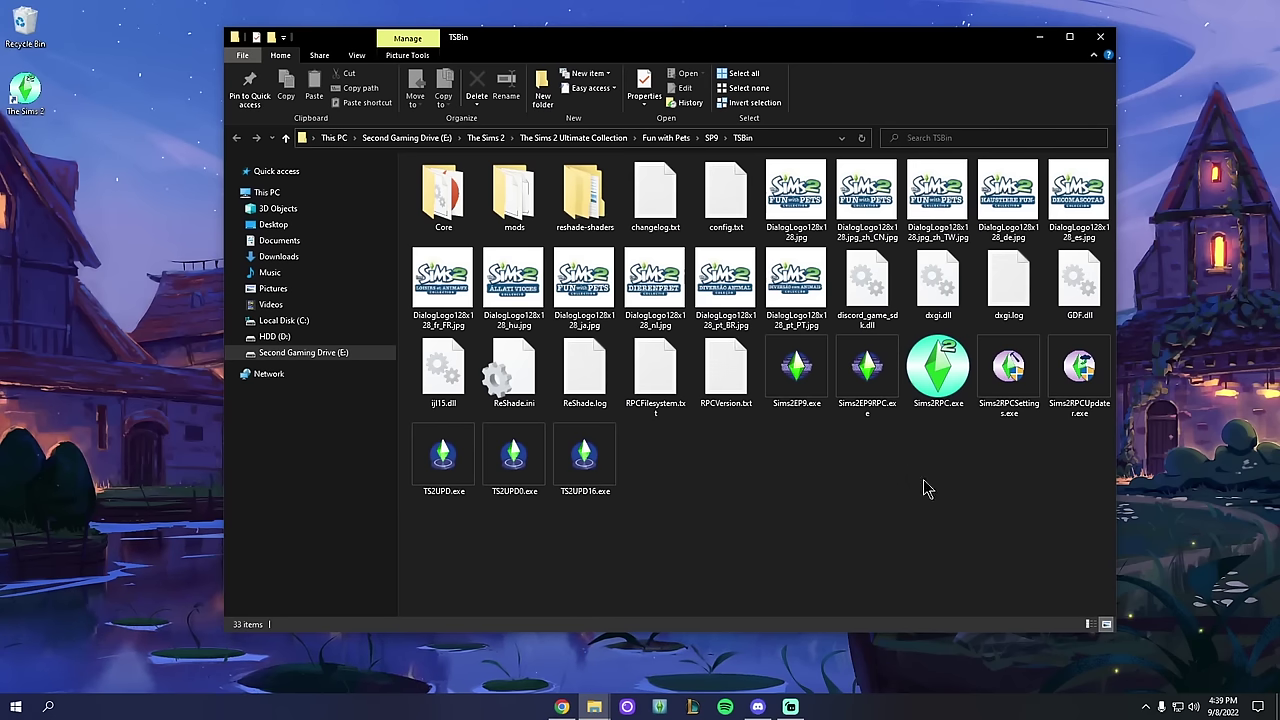
Step: Locate dxgi.dll in the TSBin folder and check that file name extensions are set to show
{"action": "double_click", "coordinate": [680, 32]}
{"action": "double_click", "coordinate": [620, 14]}
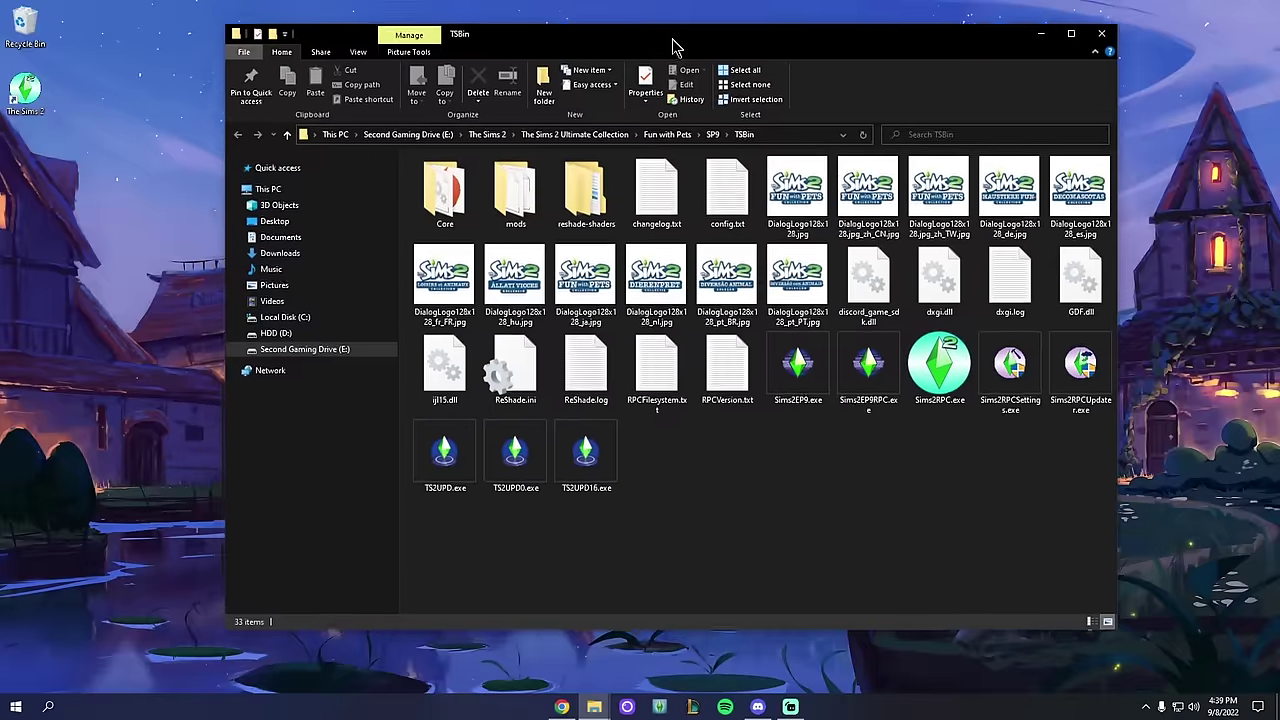
{"action": "left_click_drag", "start_coordinate": [675, 45], "coordinate": [638, 43]}
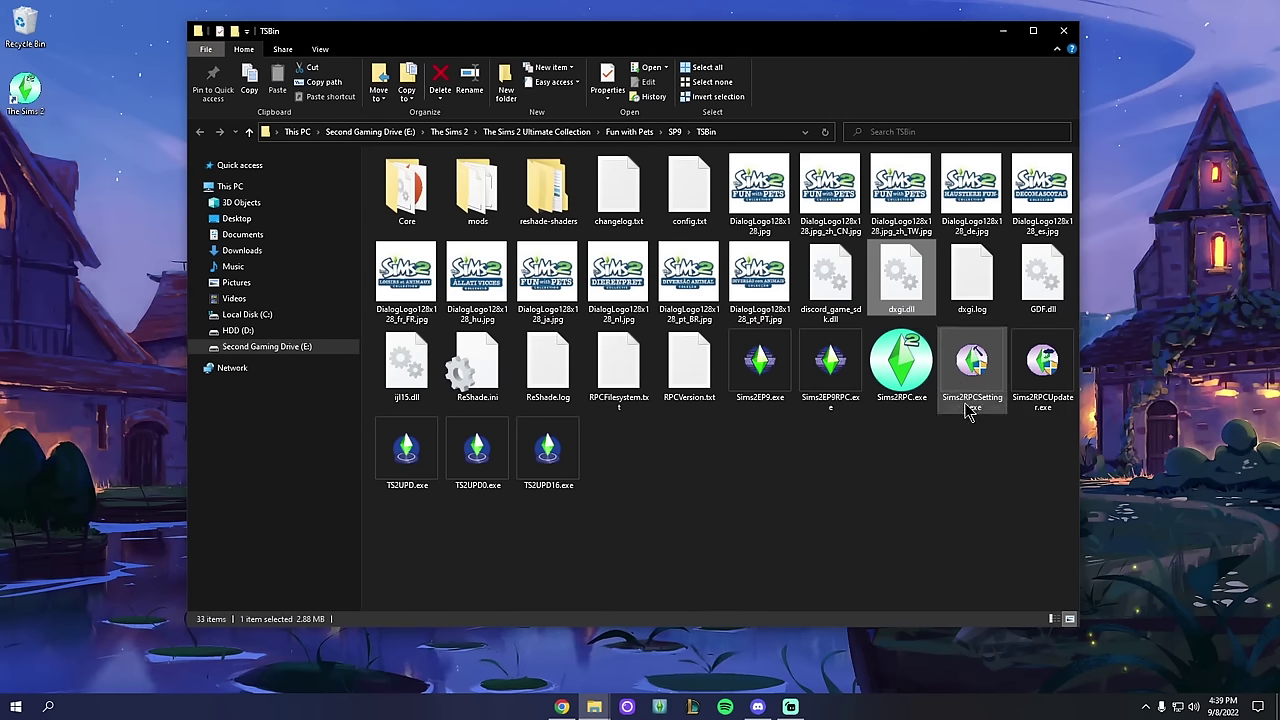
{"action": "right_click", "coordinate": [906, 263]}
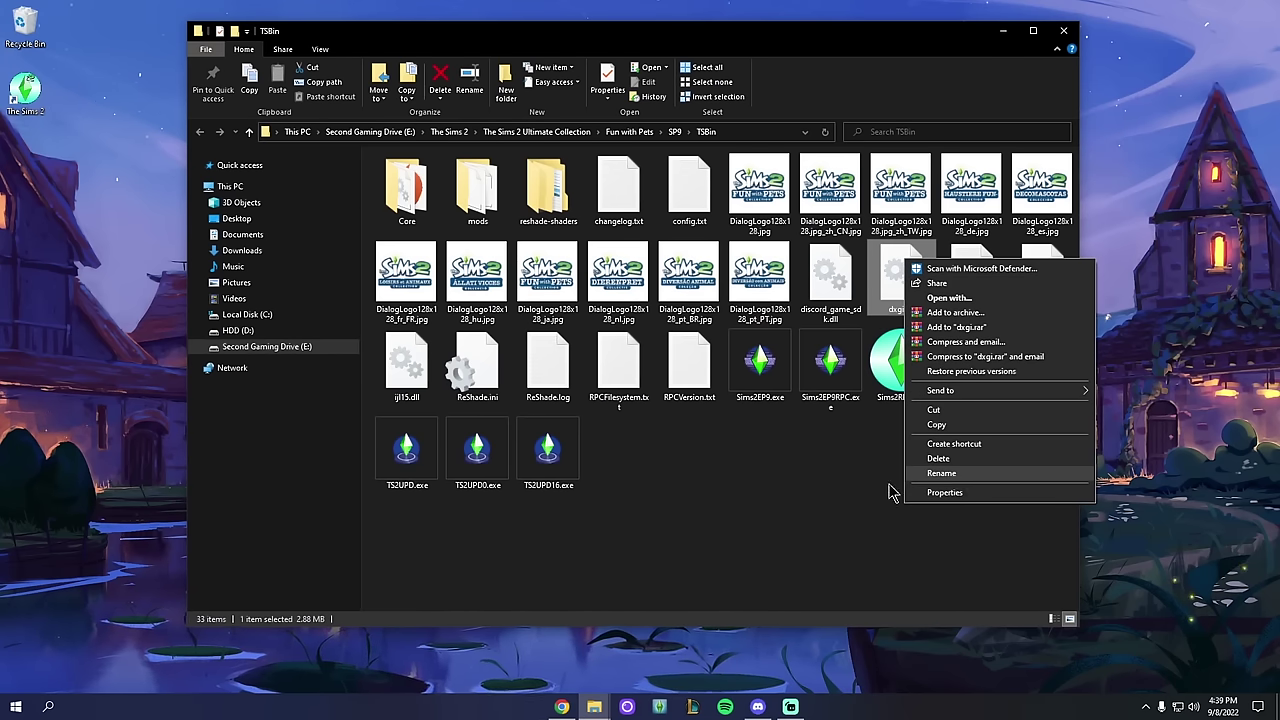
{"action": "left_click", "coordinate": [893, 492]}
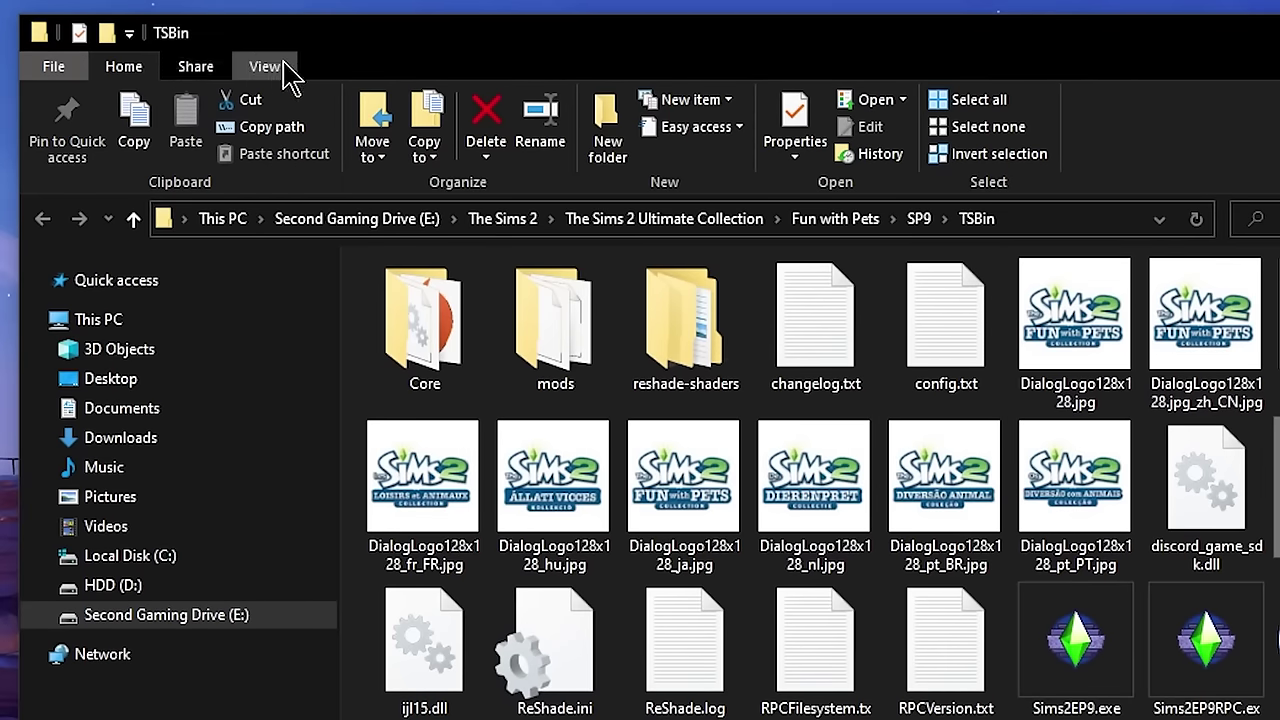
{"action": "left_click", "coordinate": [266, 67]}
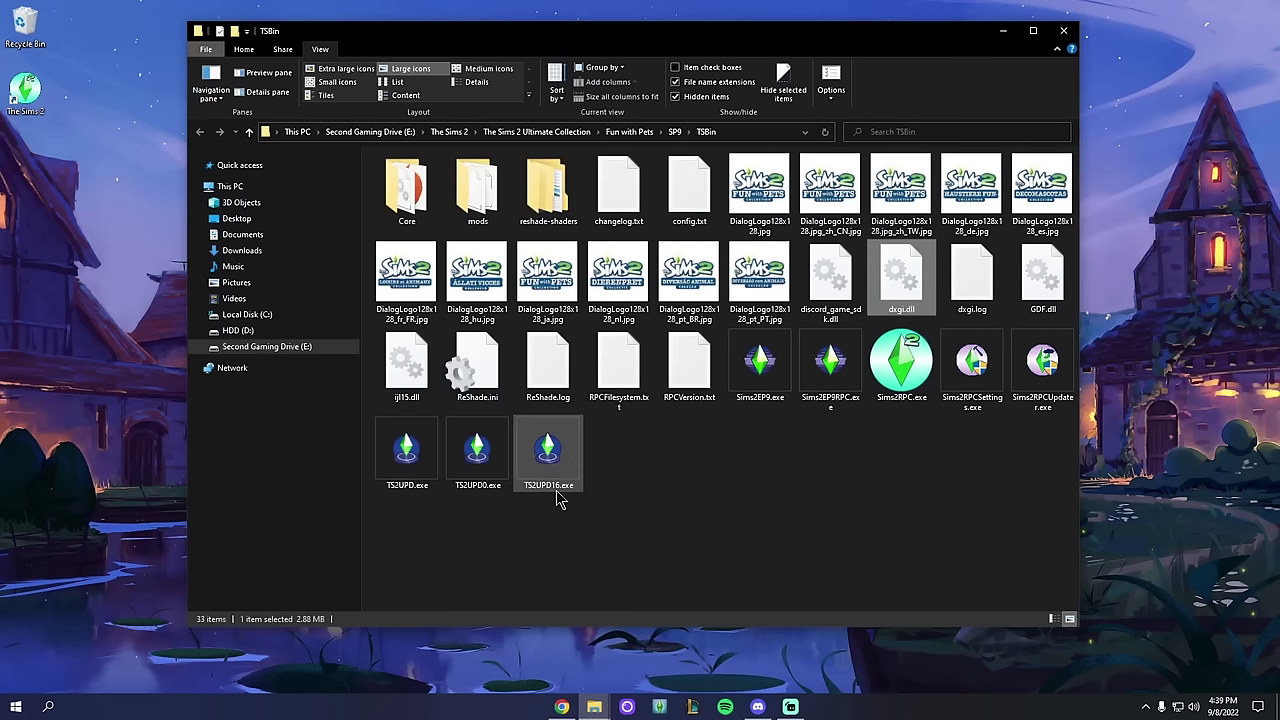
{"action": "left_click", "coordinate": [560, 500]}
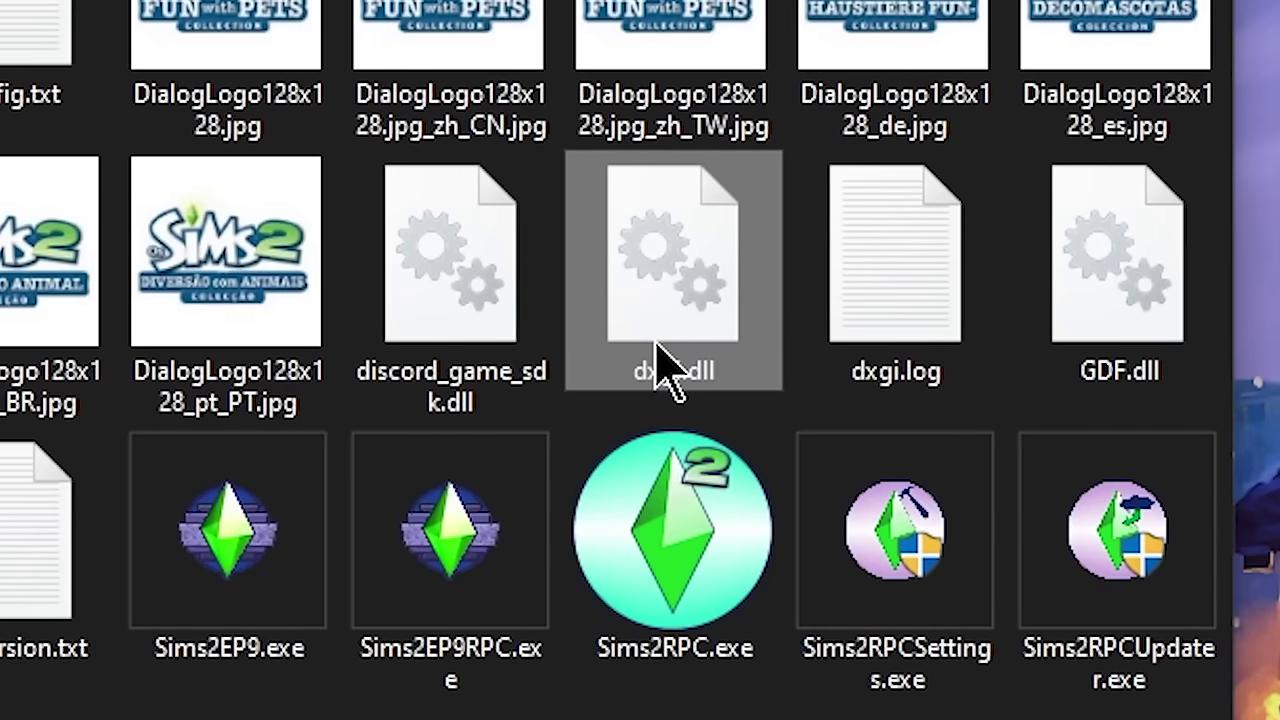
Step: Rename dxgi.dll in the TSBin folder to ReShade.asi, replacing the file extension as well
{"action": "right_click", "coordinate": [672, 312]}
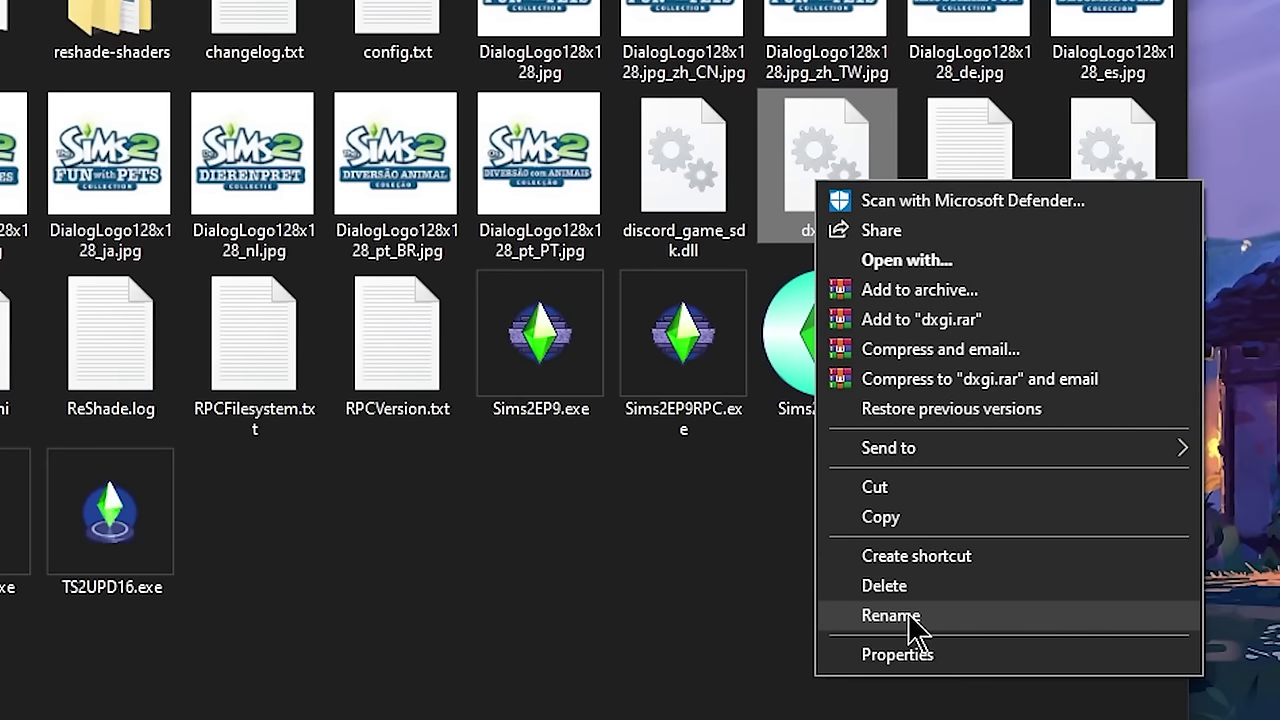
{"action": "left_click", "coordinate": [890, 615]}
{"action": "key", "text": "Right"}
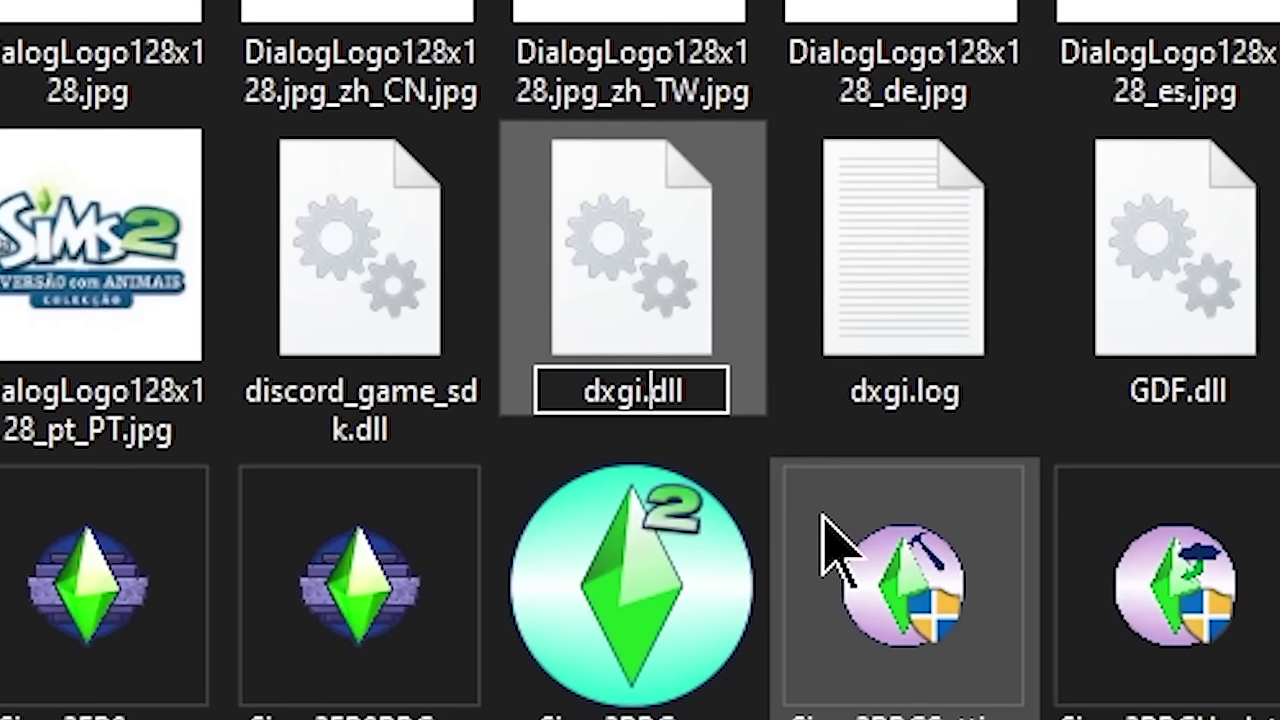
{"action": "key", "text": "BackSpace"}
{"action": "key", "text": "BackSpace"}
{"action": "key", "text": "BackSpace"}
{"action": "key", "text": "BackSpace"}
{"action": "key", "text": "BackSpace"}
{"action": "key", "text": "BackSpace"}
{"action": "key", "text": "BackSpace"}
{"action": "key", "text": "BackSpace"}
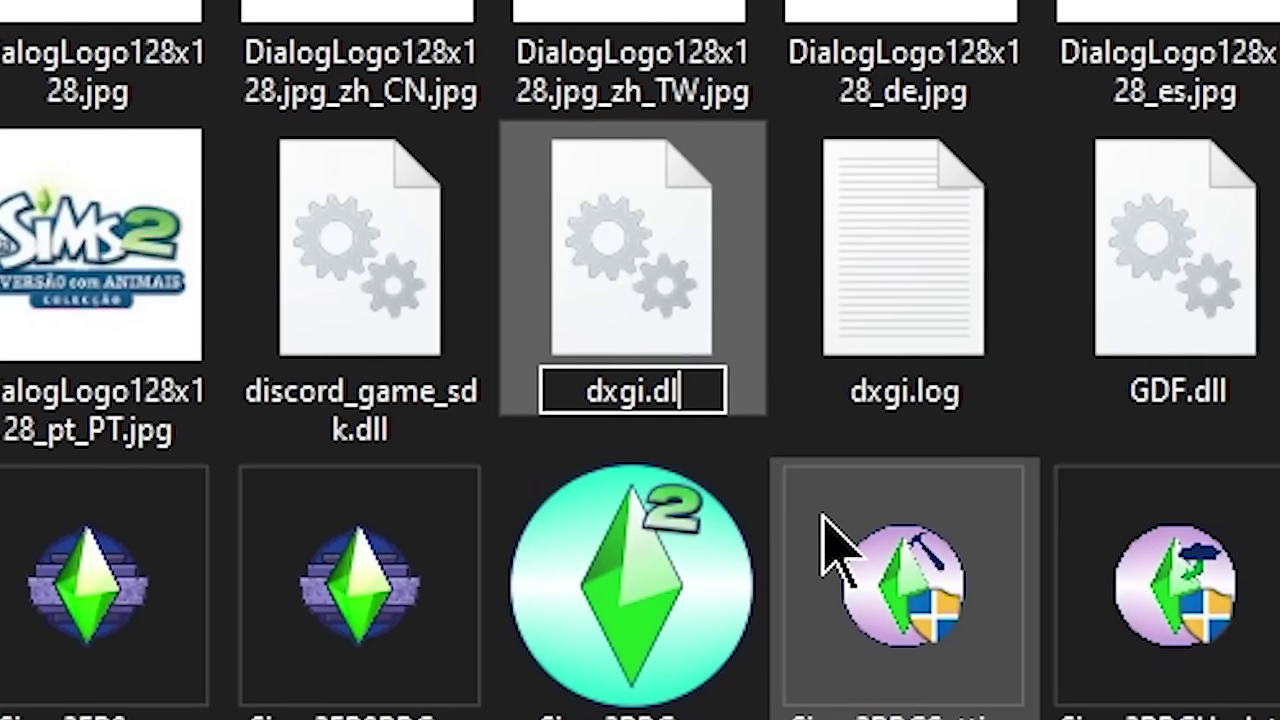
{"action": "type", "text": "R"}
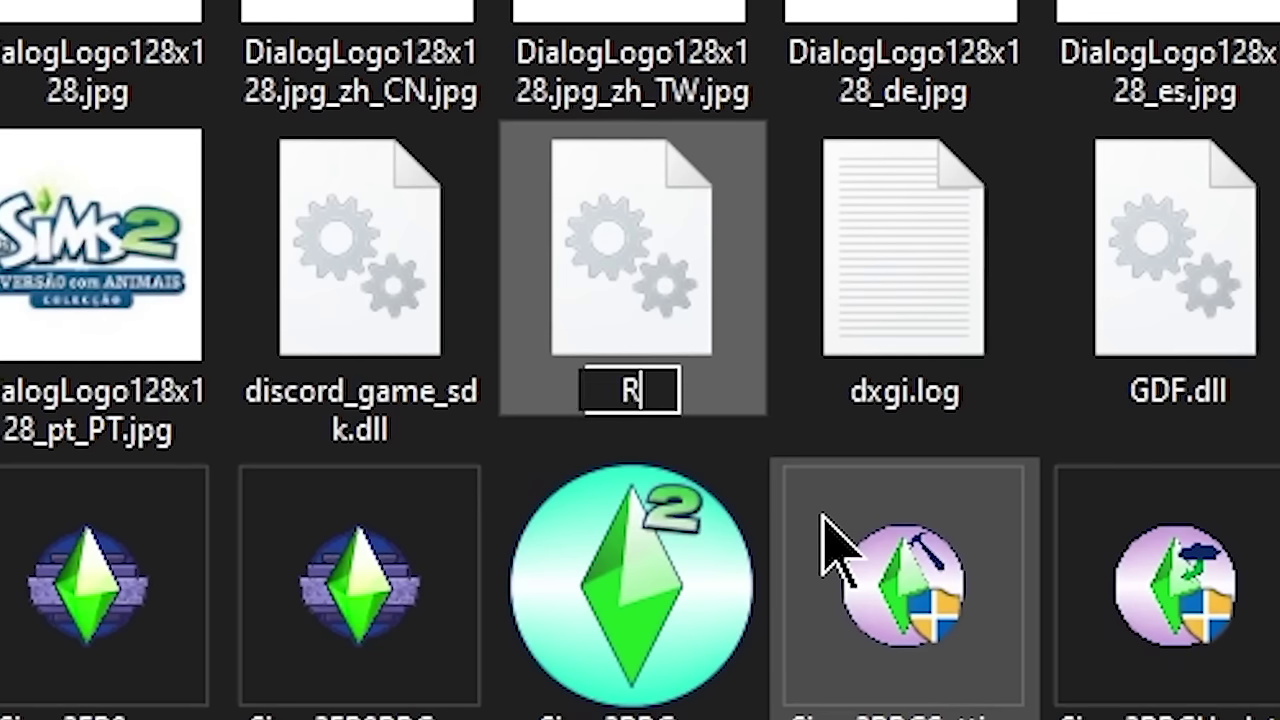
{"action": "type", "text": "eShade.asi"}
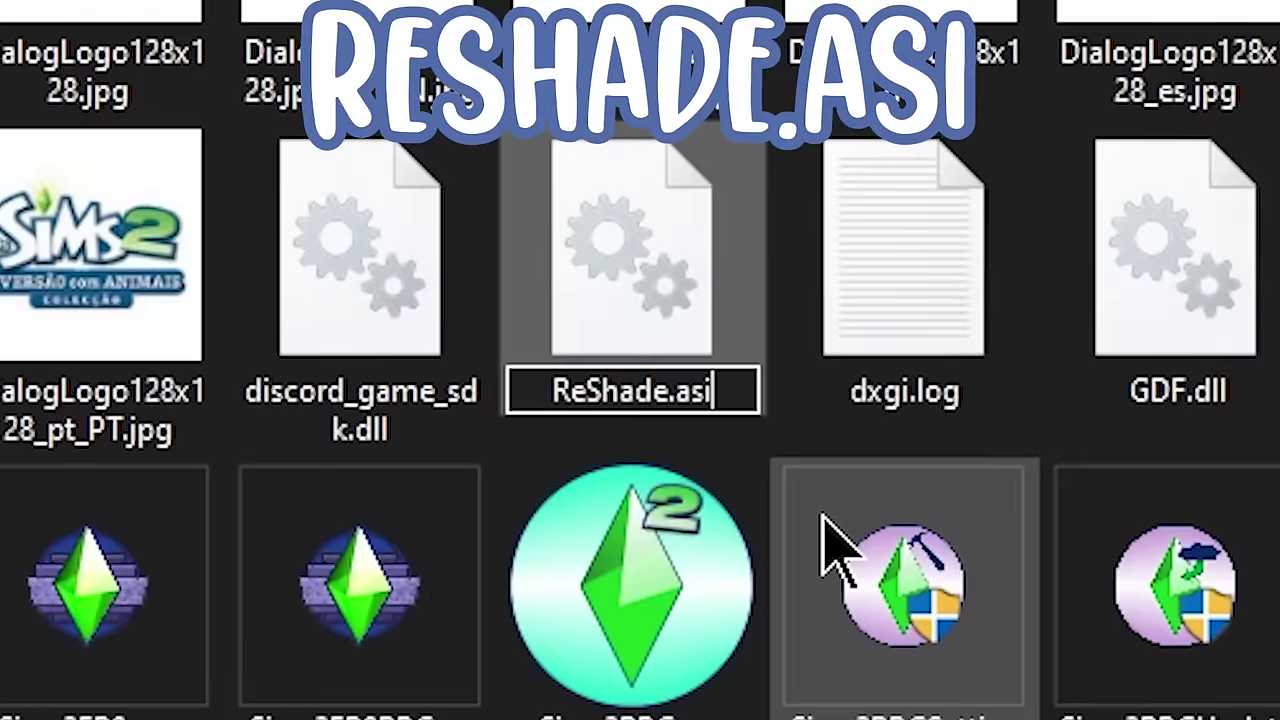
{"action": "key", "text": "Return"}
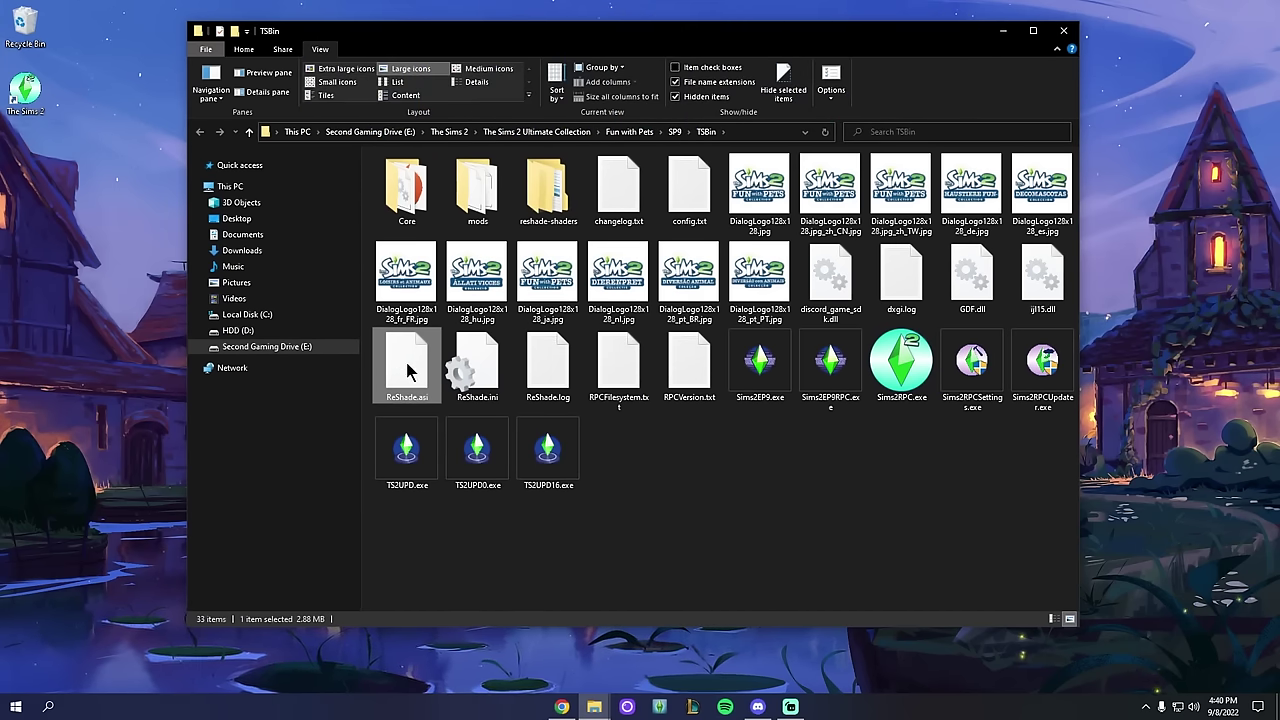
Step: Move ReShade.asi into the mods folder, check that folder's contents, and return to TSBin
{"action": "left_click_drag", "start_coordinate": [385, 357], "coordinate": [476, 205]}
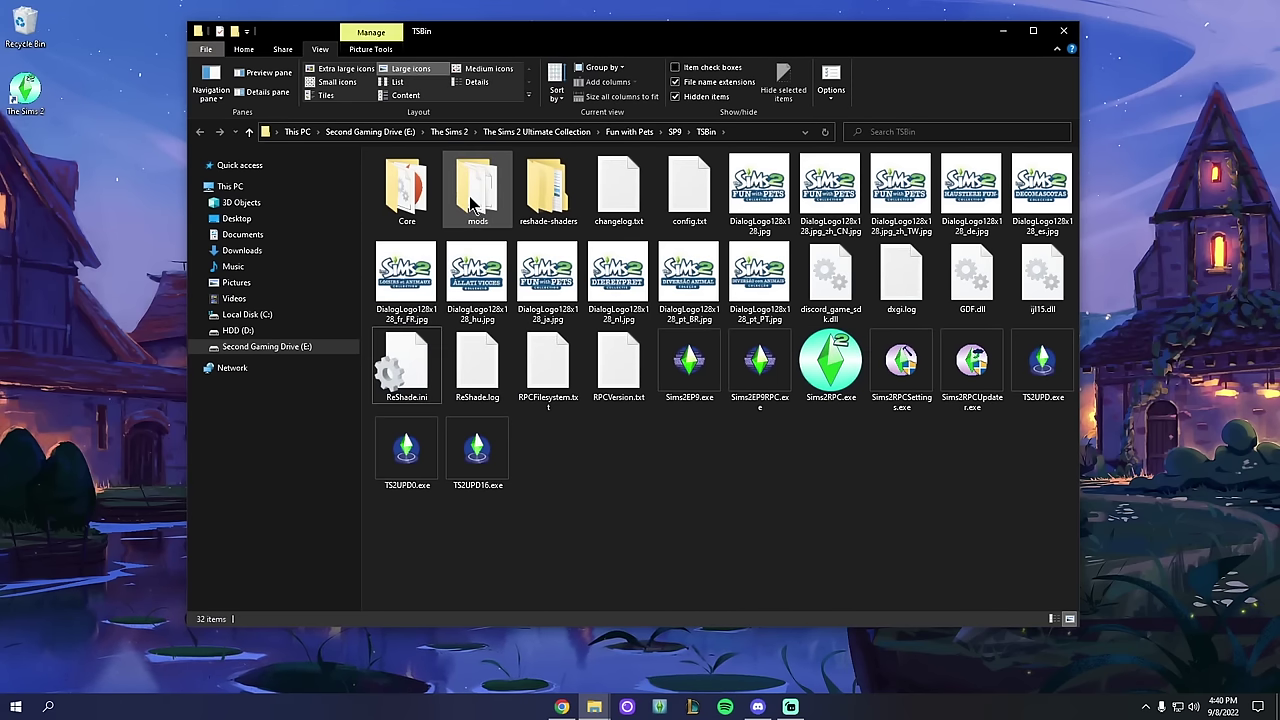
{"action": "double_click", "coordinate": [474, 200]}
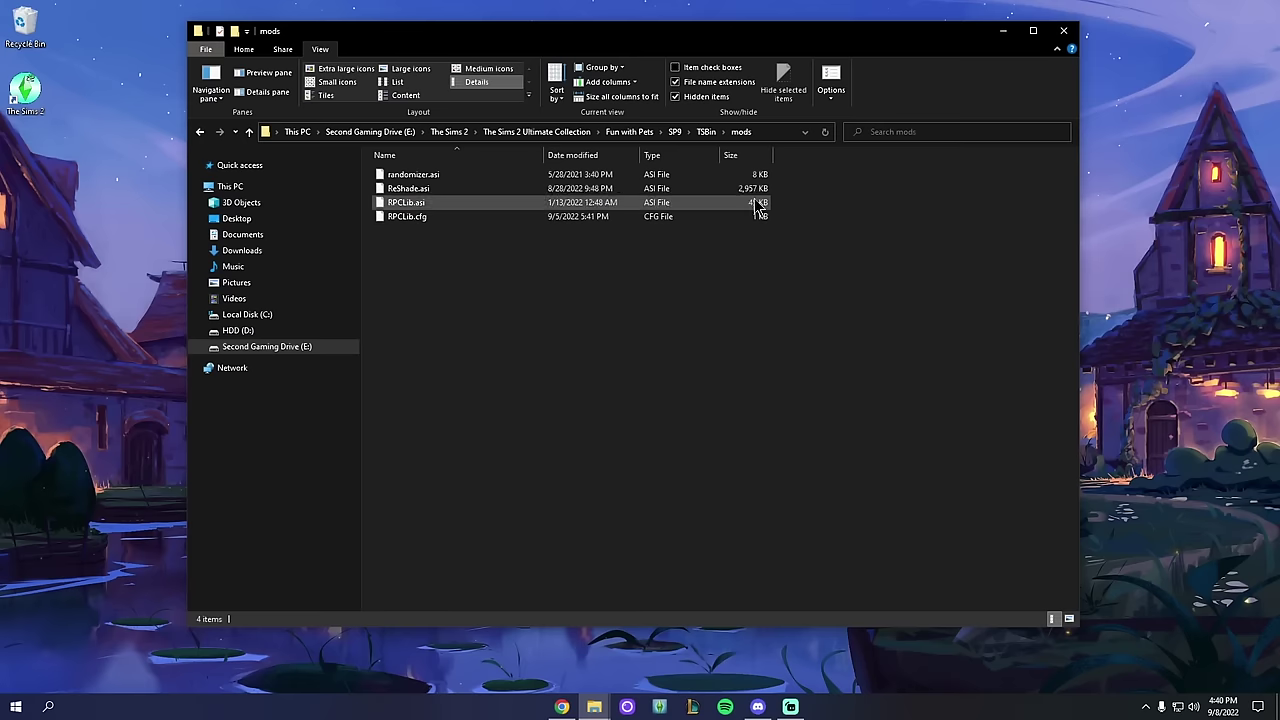
{"action": "left_click", "coordinate": [705, 132]}
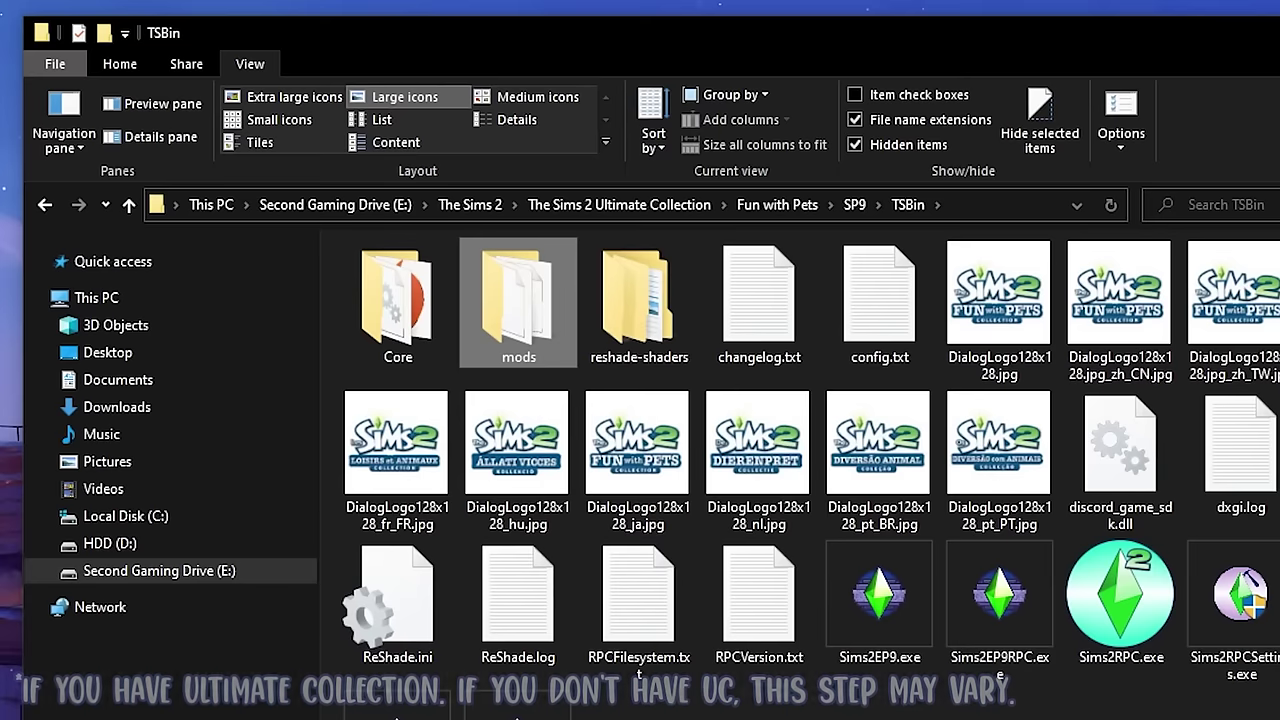
Step: Go up to the SP9 folder and open its TSData\Res\Config folder
{"action": "left_click", "coordinate": [855, 206]}
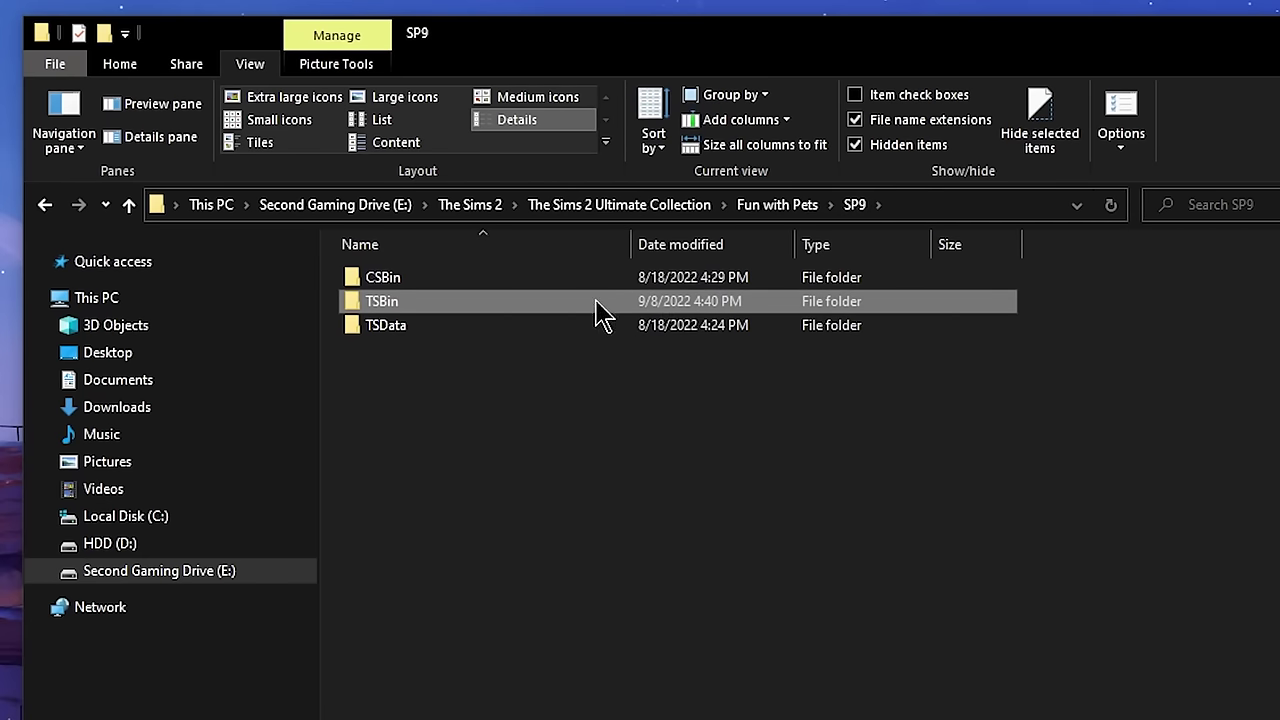
{"action": "left_click", "coordinate": [380, 340]}
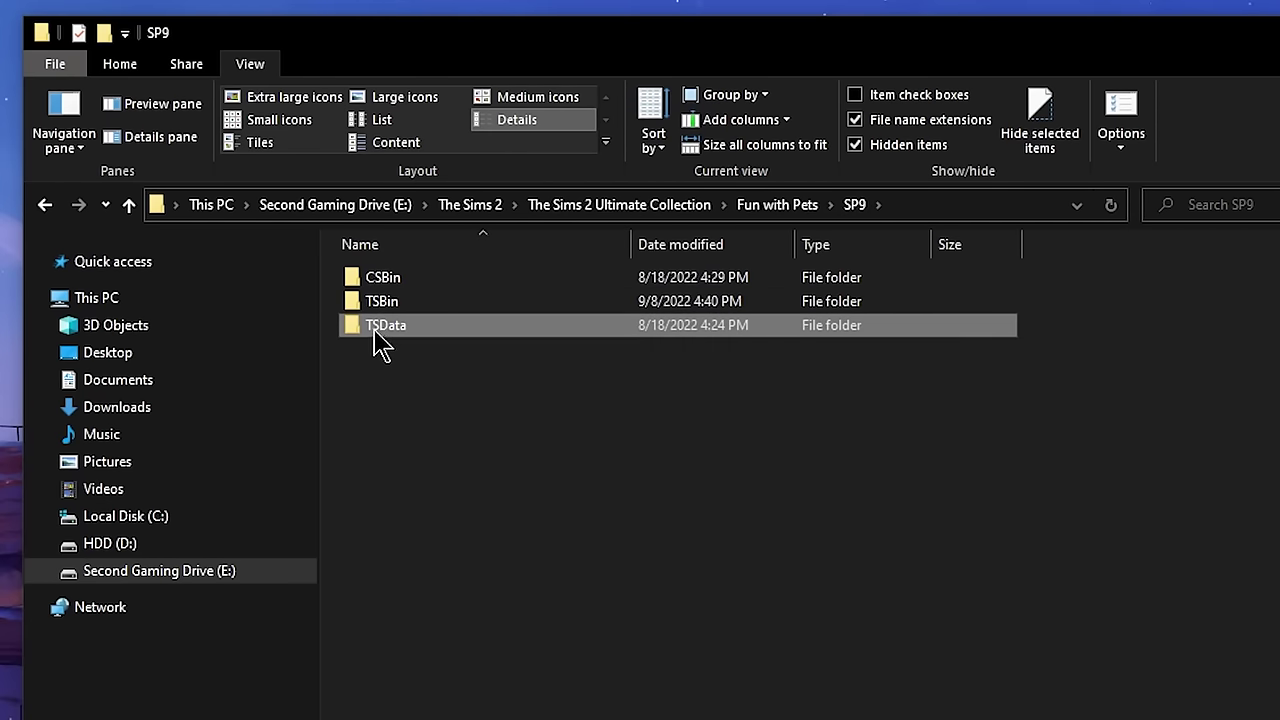
{"action": "double_click", "coordinate": [430, 340]}
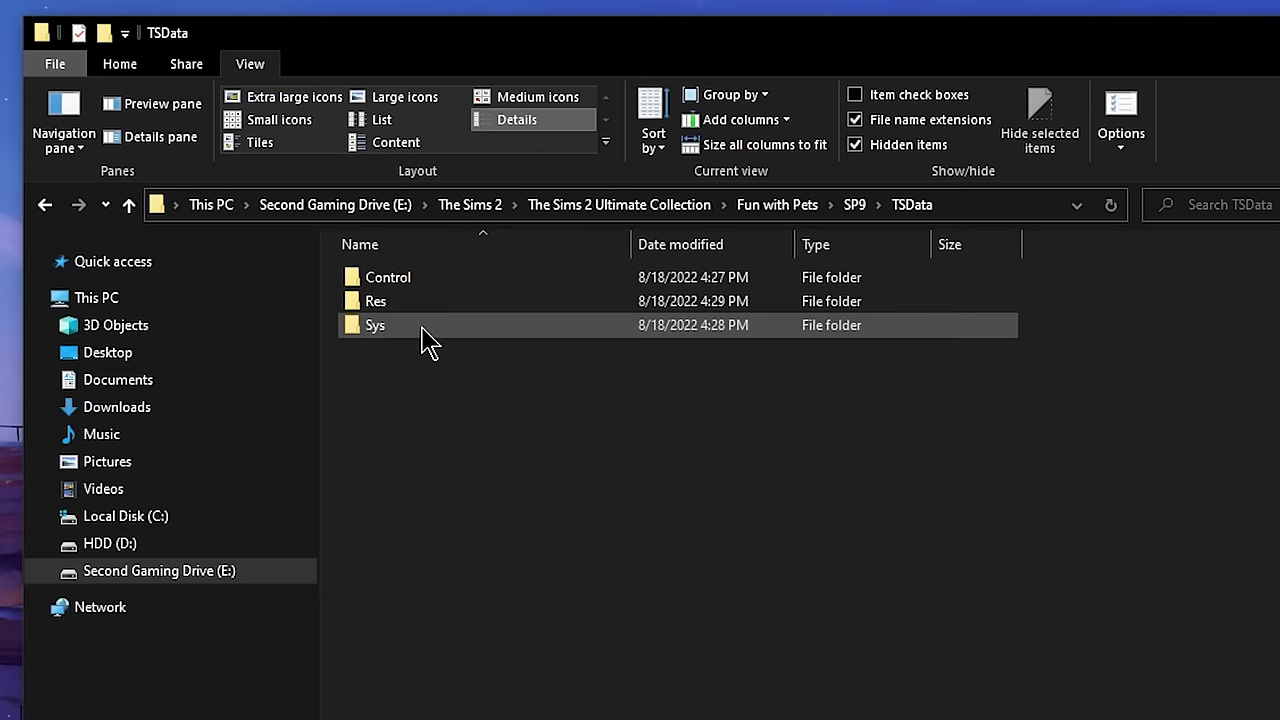
{"action": "left_click", "coordinate": [386, 305]}
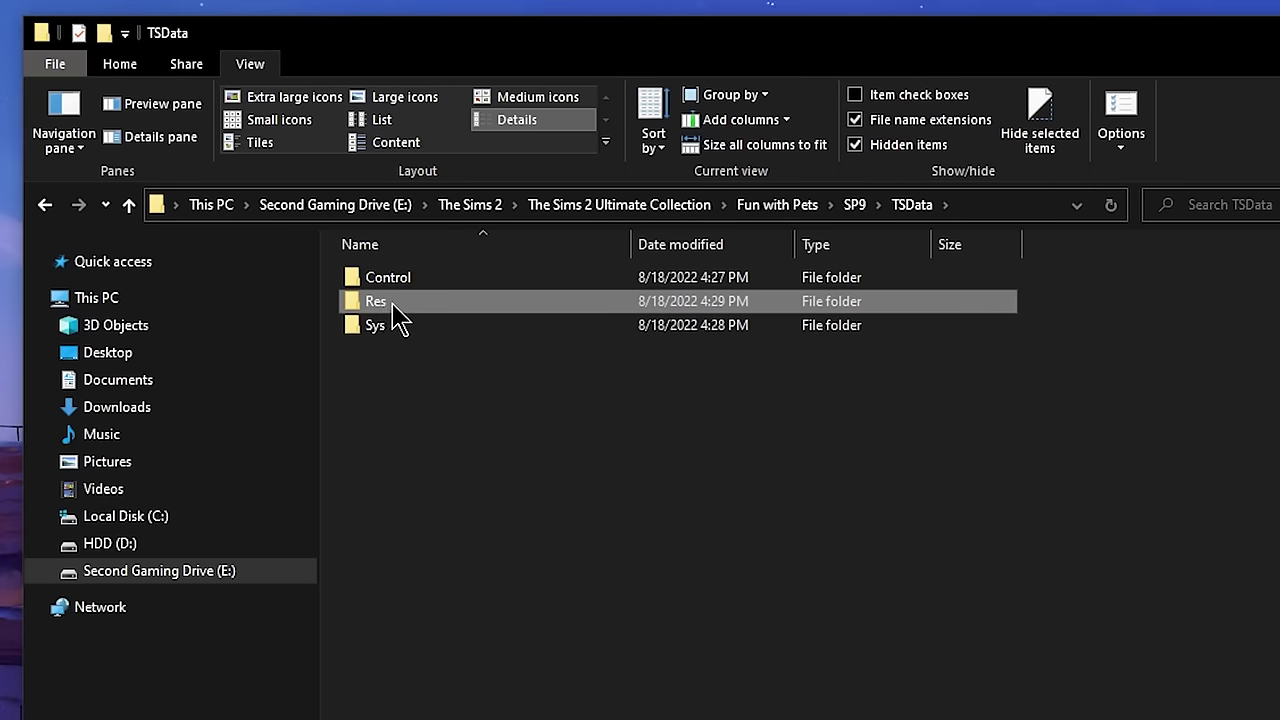
{"action": "double_click", "coordinate": [392, 306]}
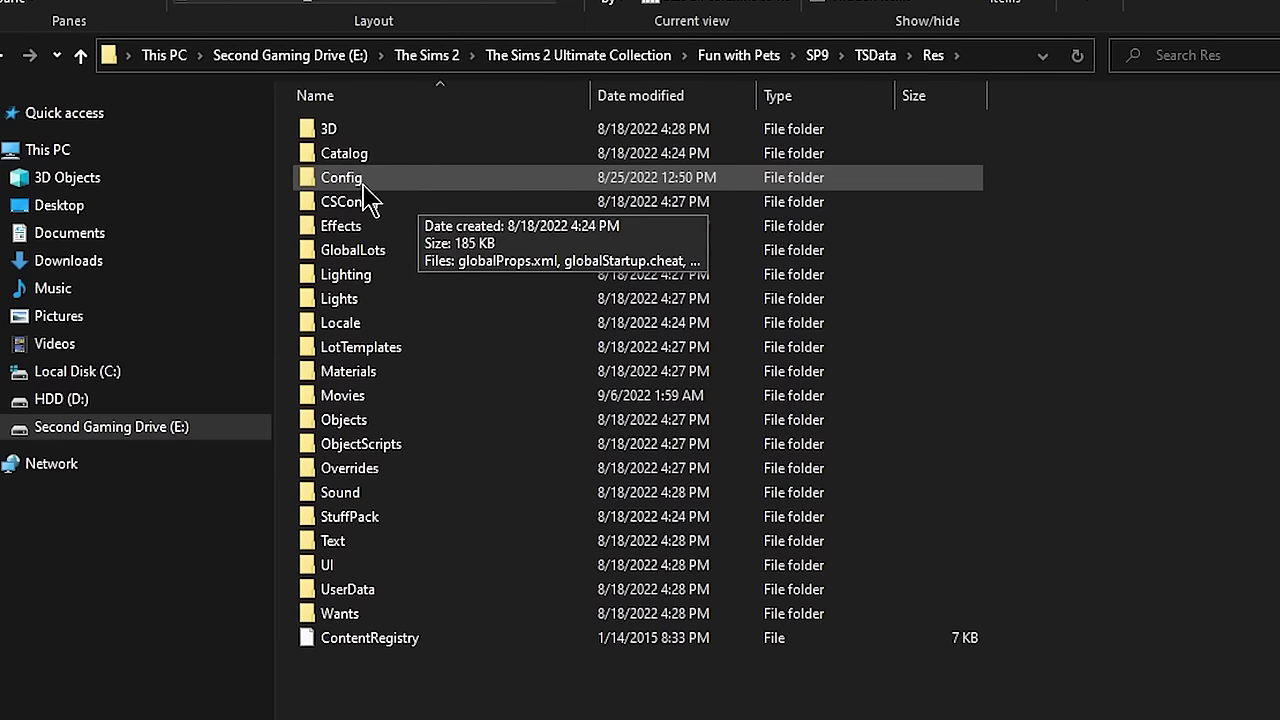
{"action": "double_click", "coordinate": [375, 190]}
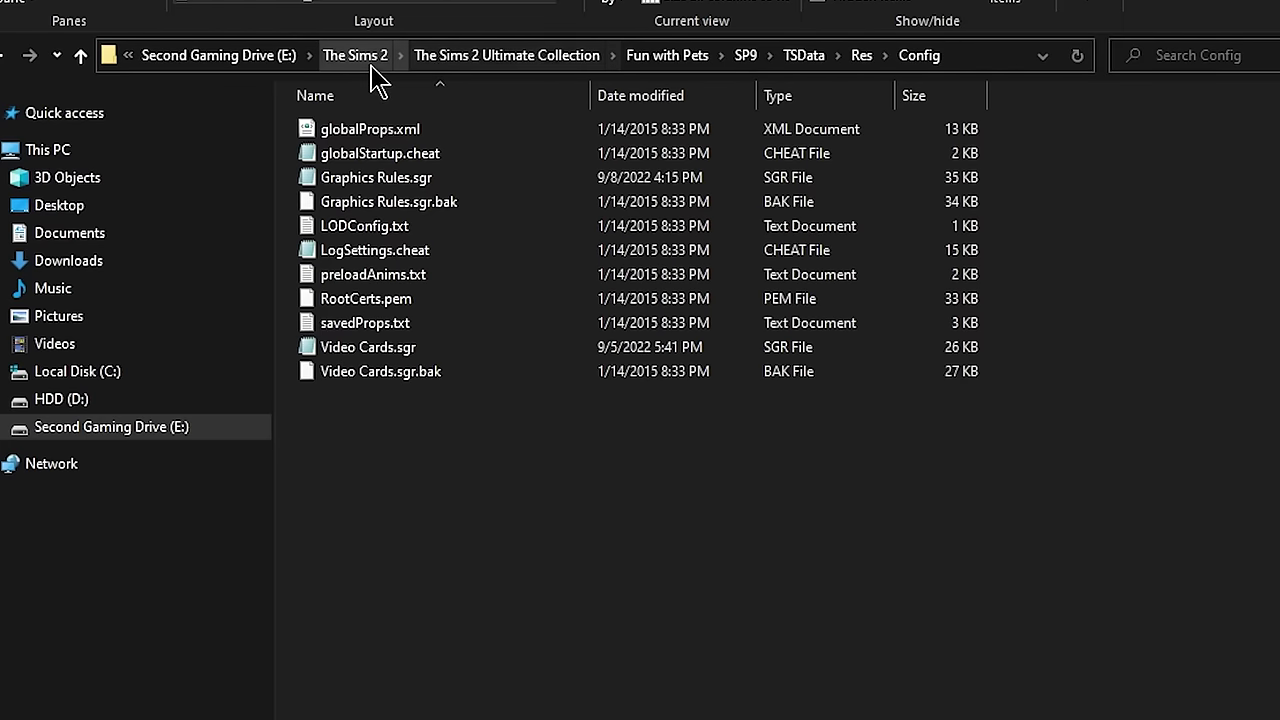
Step: Open Graphics Rules.sgr from the Config folder in Notepad and select the Constants section heading
{"action": "left_click", "coordinate": [347, 190]}
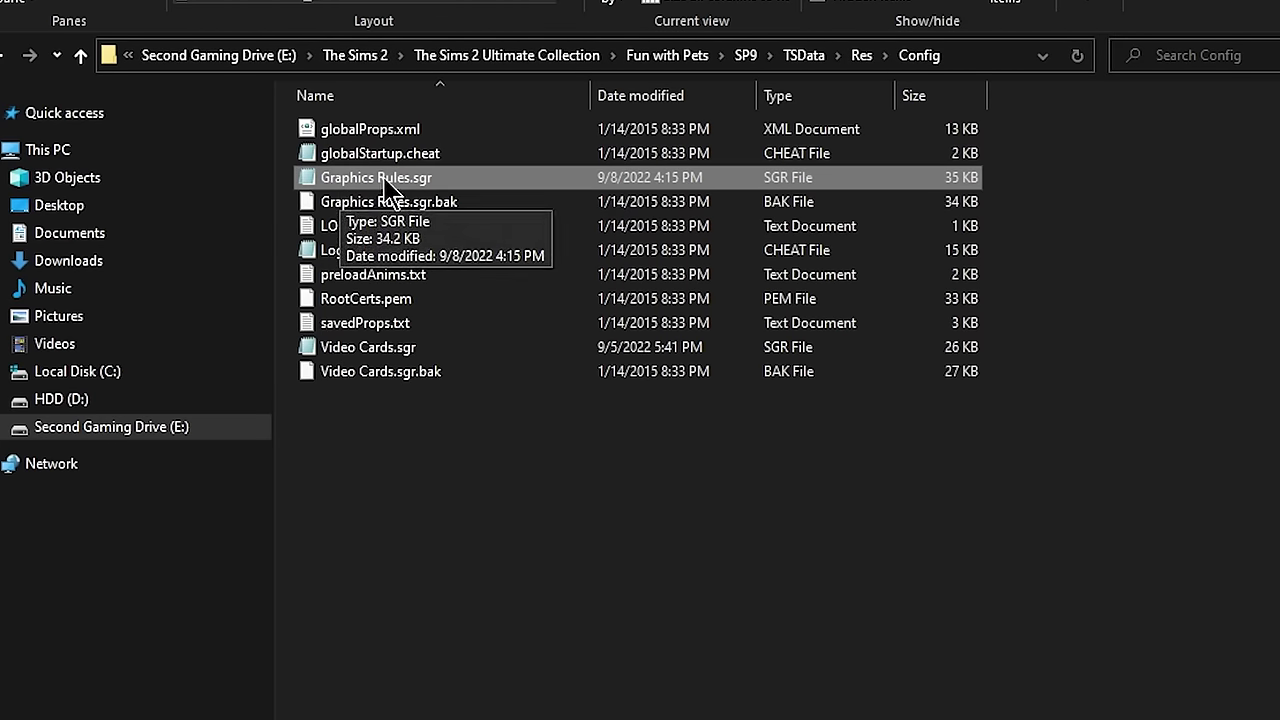
{"action": "right_click", "coordinate": [425, 180]}
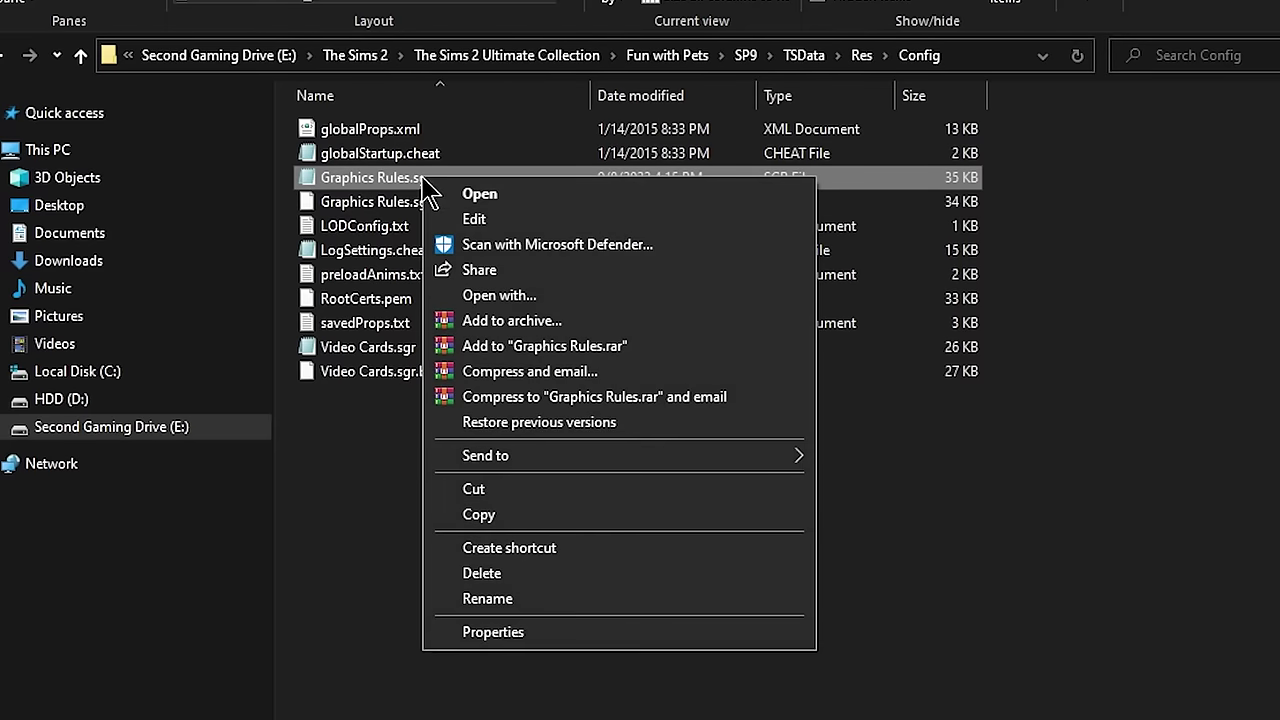
{"action": "left_click", "coordinate": [510, 296]}
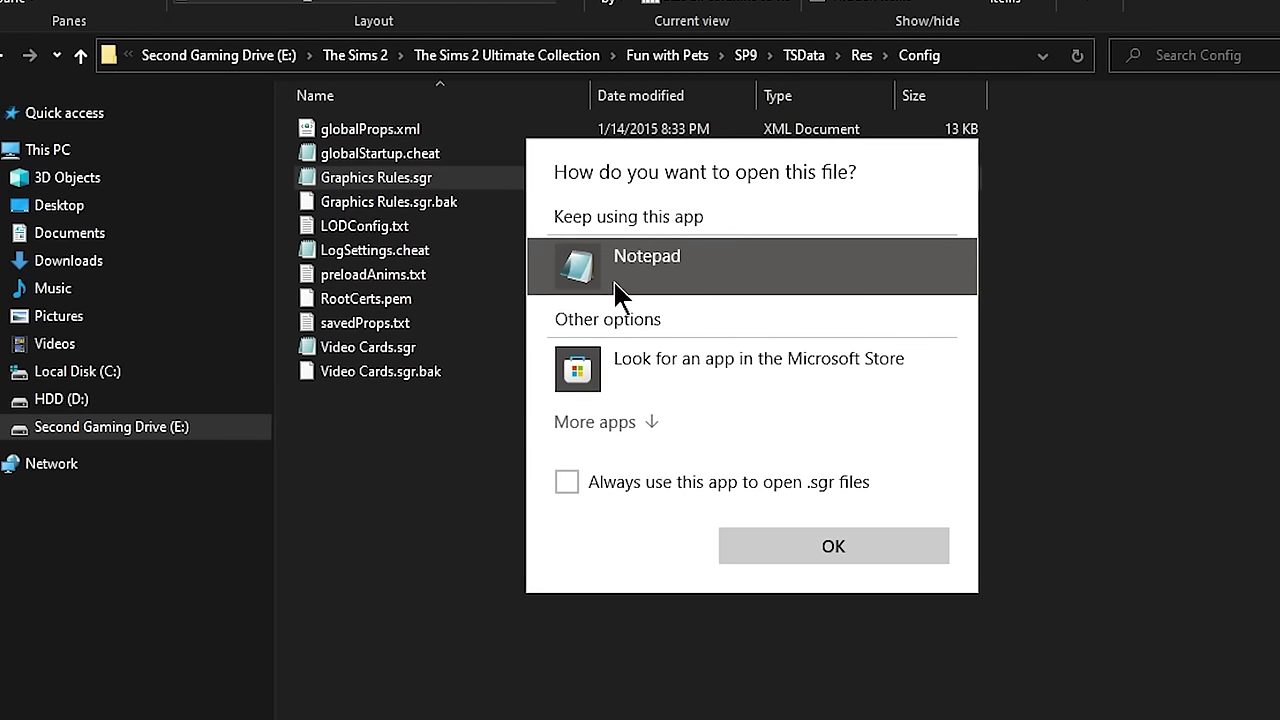
{"action": "left_click", "coordinate": [815, 553]}
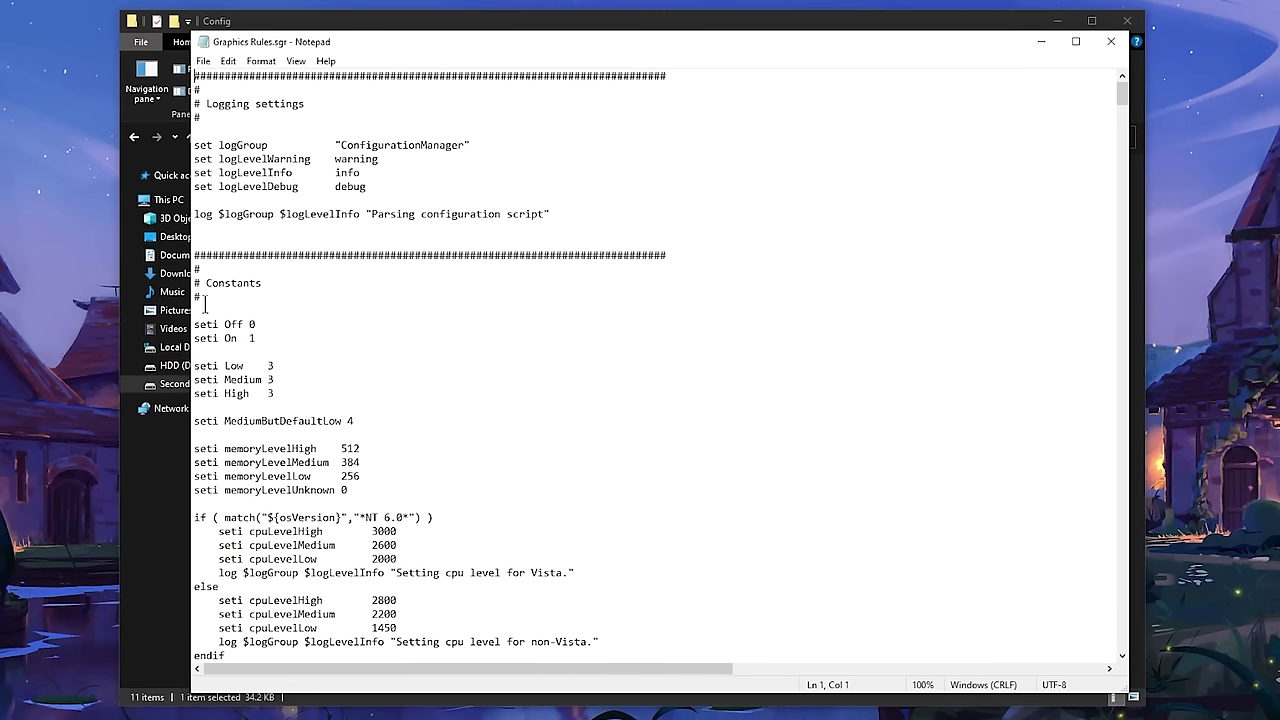
{"action": "left_click_drag", "start_coordinate": [195, 255], "coordinate": [258, 300]}
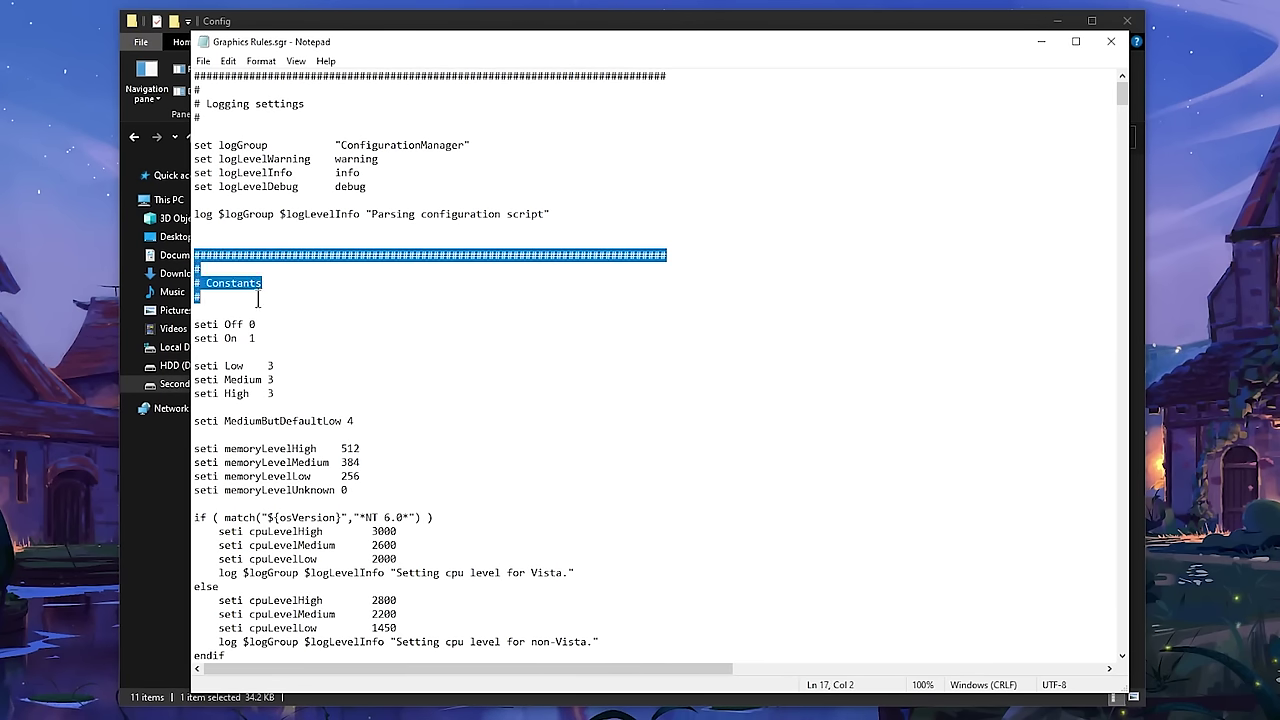
Step: Review the seti Low, seti Medium and seti High entries and their values in the Constants section
{"action": "left_click", "coordinate": [252, 296]}
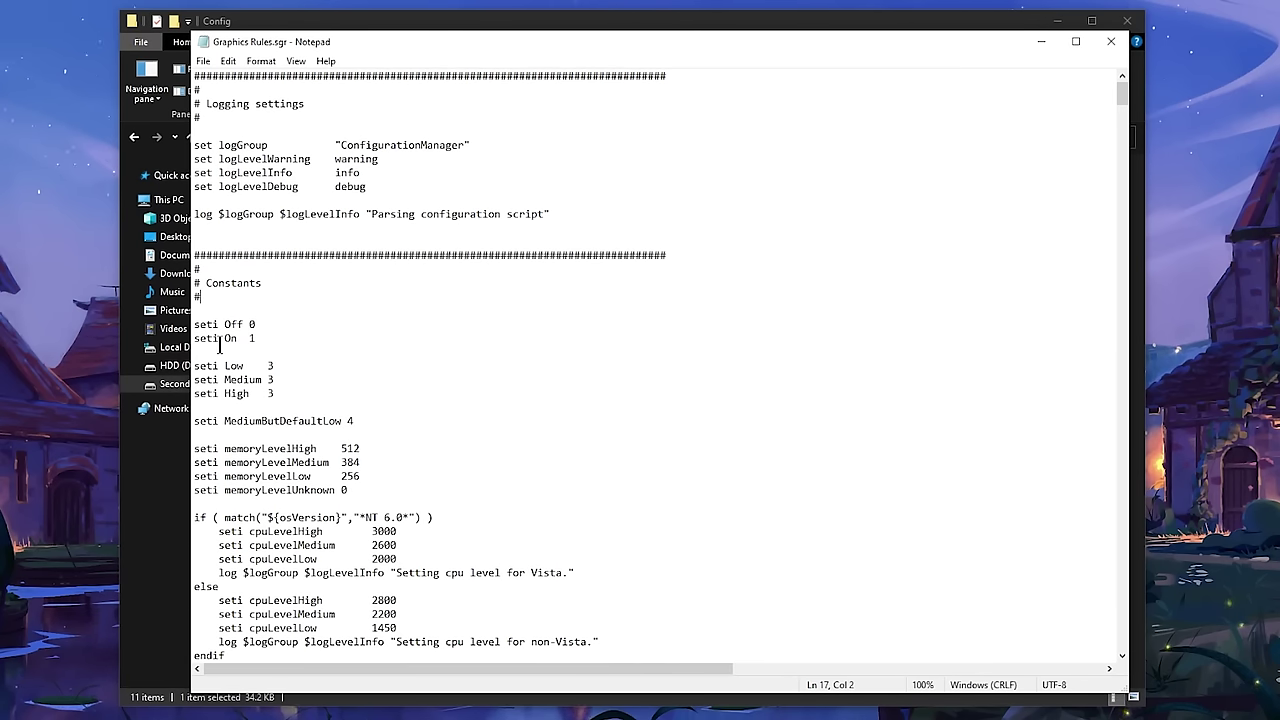
{"action": "left_click_drag", "start_coordinate": [194, 366], "coordinate": [329, 394]}
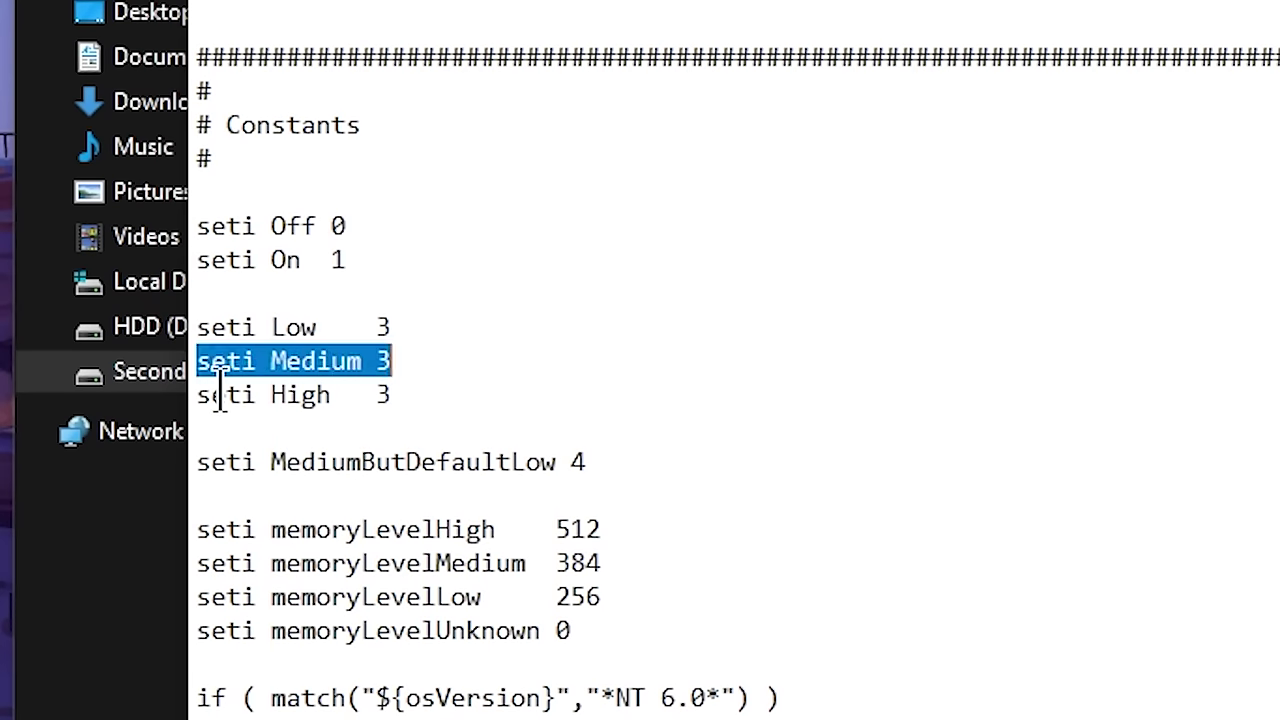
{"action": "left_click", "coordinate": [330, 394]}
{"action": "left_click_drag", "start_coordinate": [409, 394], "coordinate": [180, 325]}
{"action": "left_click", "coordinate": [279, 327]}
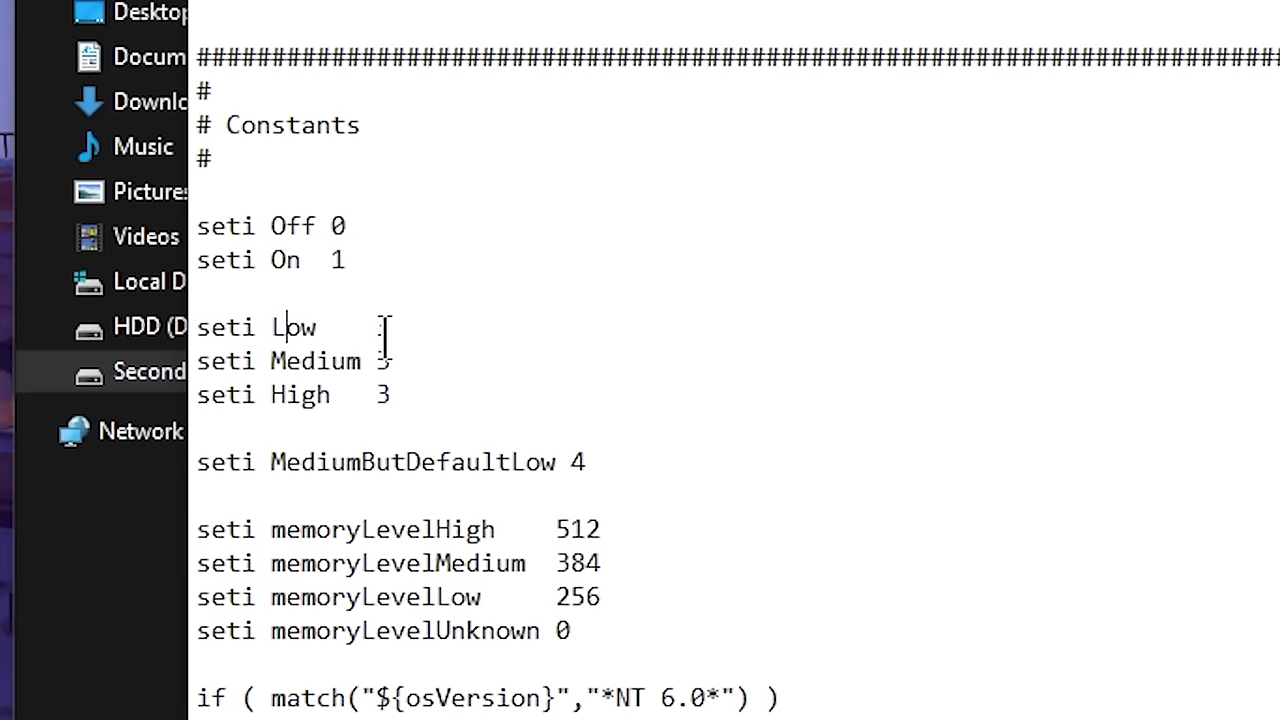
{"action": "double_click", "coordinate": [383, 361]}
{"action": "left_click", "coordinate": [390, 396]}
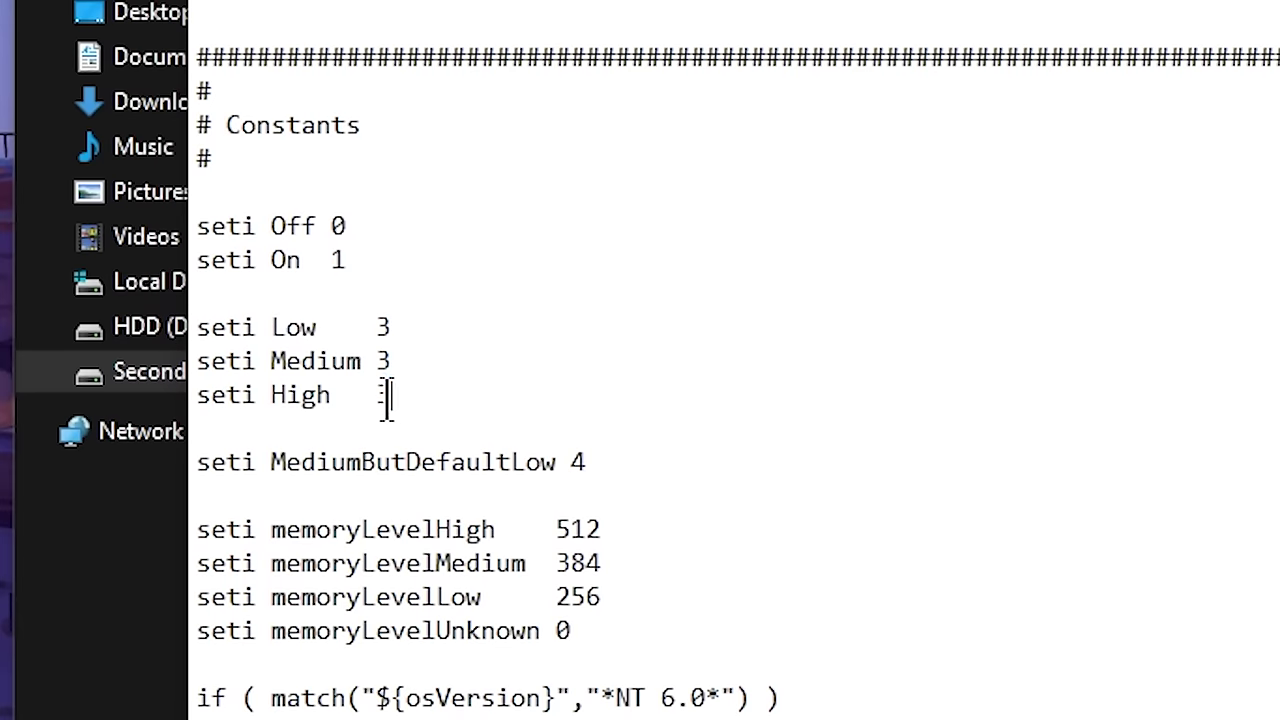
{"action": "left_click", "coordinate": [190, 329]}
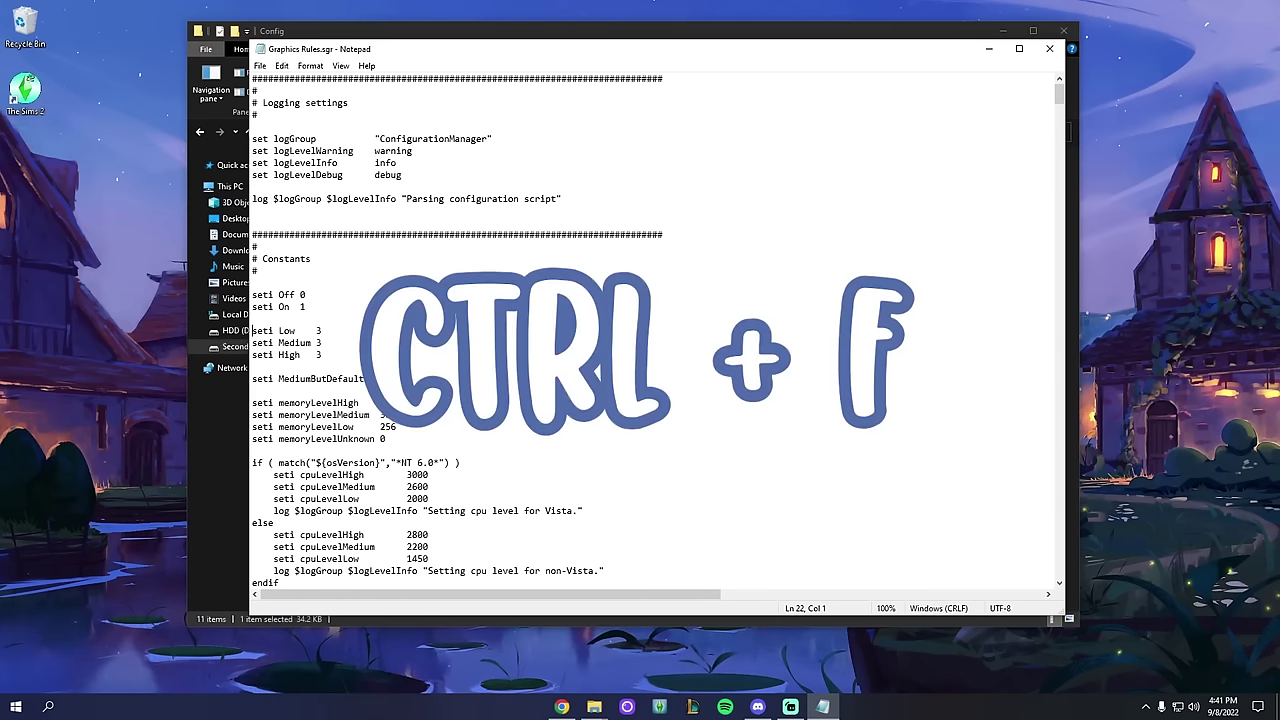
Step: Open text search in Graphics Rules.sgr and enter "option DirtyRect" as the text to find
{"action": "key", "text": "ctrl+f"}
{"action": "left_click_drag", "start_coordinate": [471, 168], "coordinate": [660, 235]}
{"action": "left_click", "coordinate": [668, 270]}
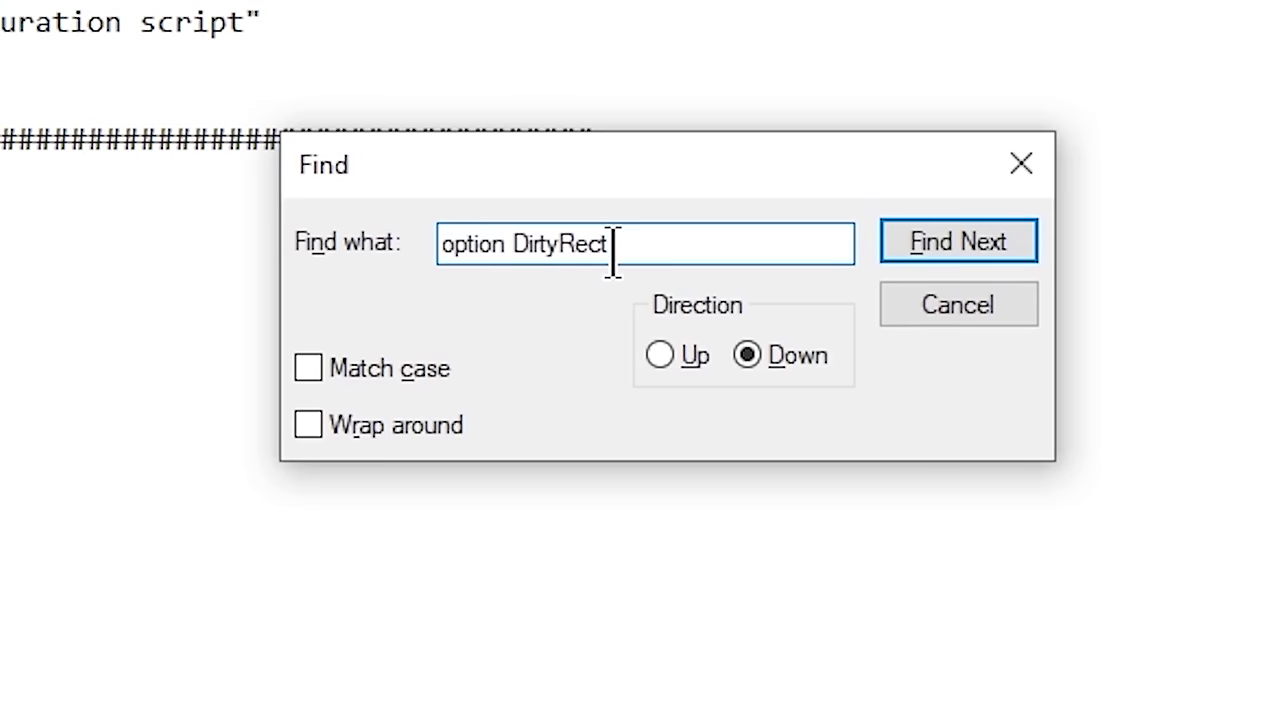
{"action": "double_click", "coordinate": [572, 243]}
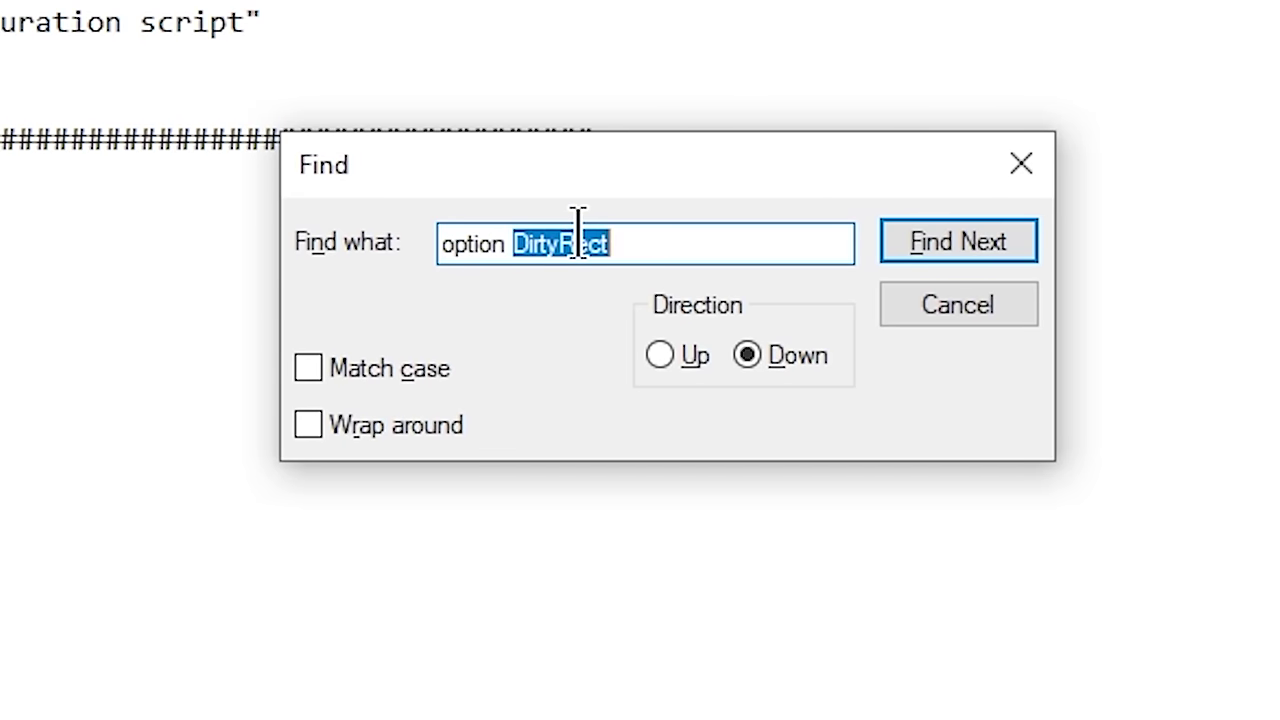
{"action": "left_click", "coordinate": [576, 243]}
{"action": "left_click", "coordinate": [705, 250]}
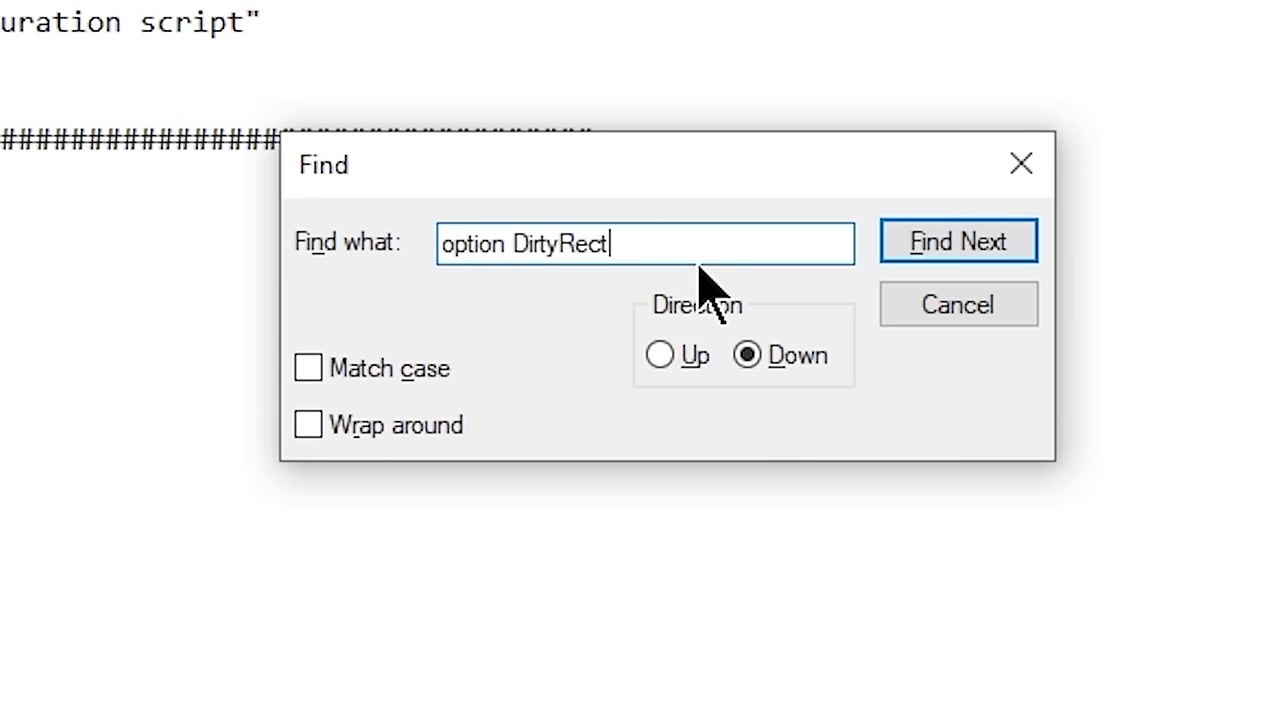
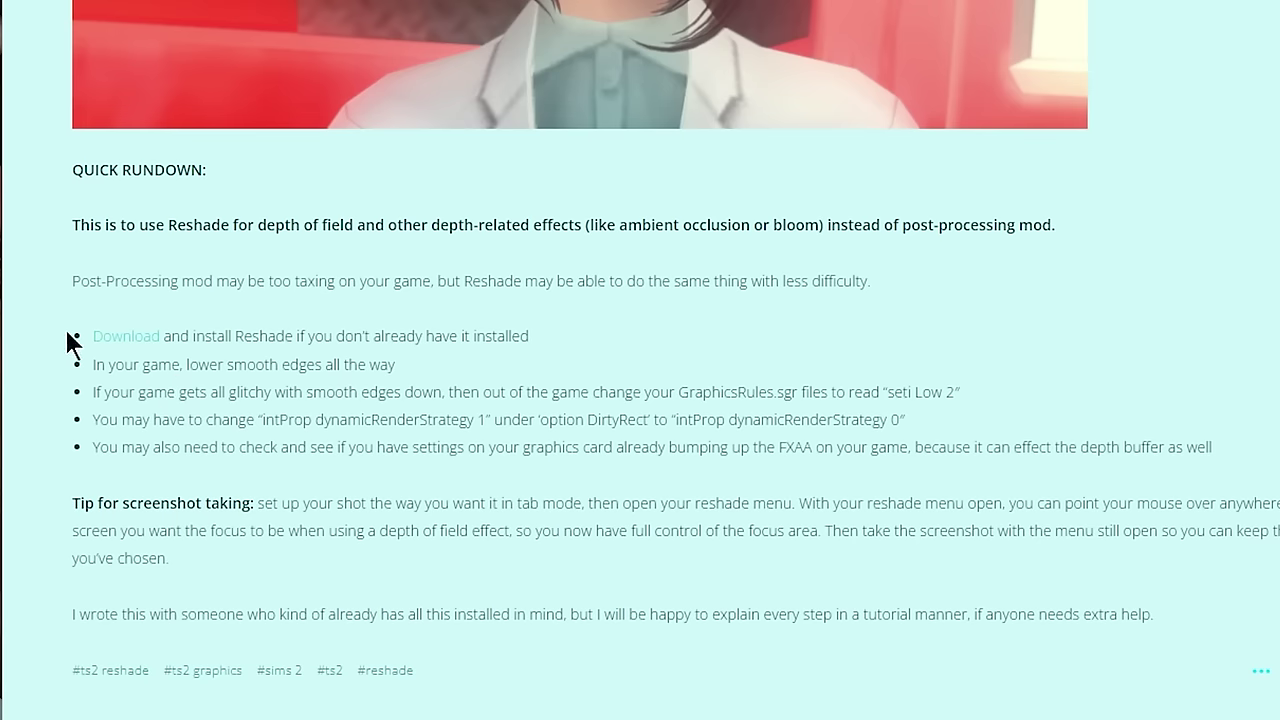
Step: Review the quick rundown's ReShade tips on smooth edges, seti Low 2, the DirtyRect dynamicRenderStrategy setting and FXAA
{"action": "left_click_drag", "start_coordinate": [421, 347], "coordinate": [1150, 420]}
{"action": "left_click", "coordinate": [985, 415]}
{"action": "left_click_drag", "start_coordinate": [92, 364], "coordinate": [1228, 462]}
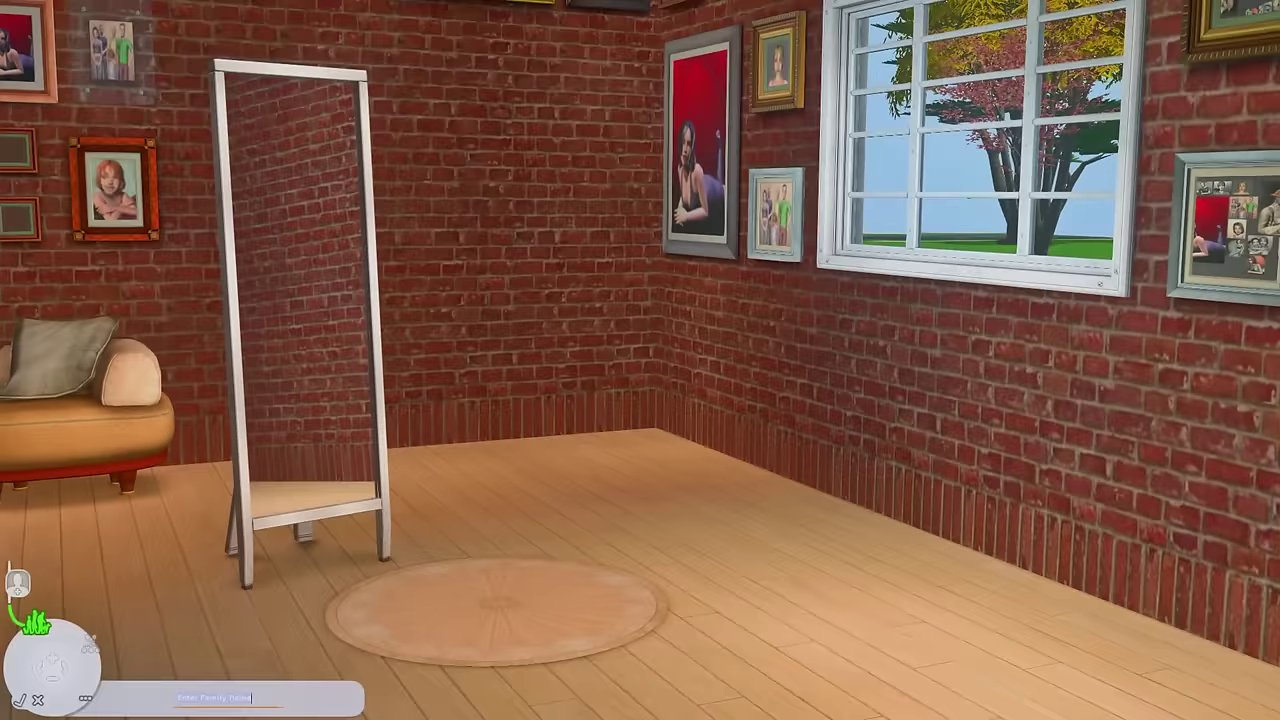
Step: Start creating a new Sim and preview the long red hairstyles with coloured hair clips
{"action": "left_click", "coordinate": [19, 584]}
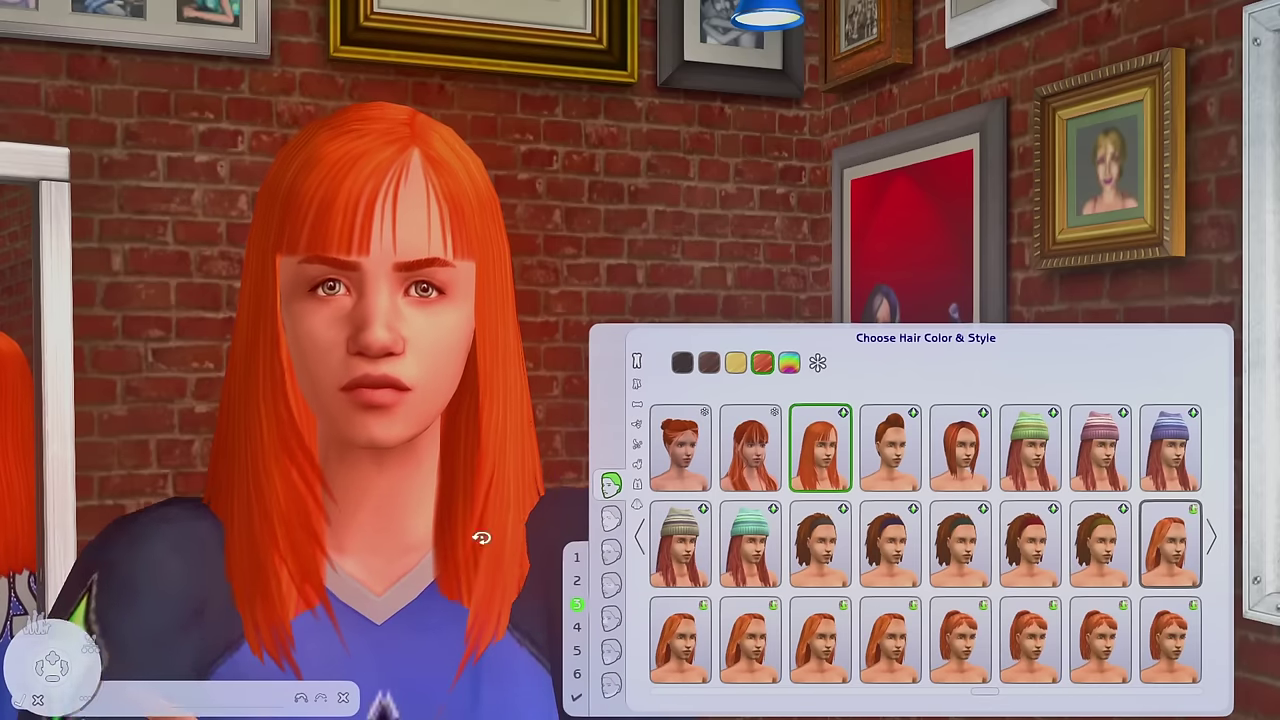
{"action": "left_click", "coordinate": [699, 615]}
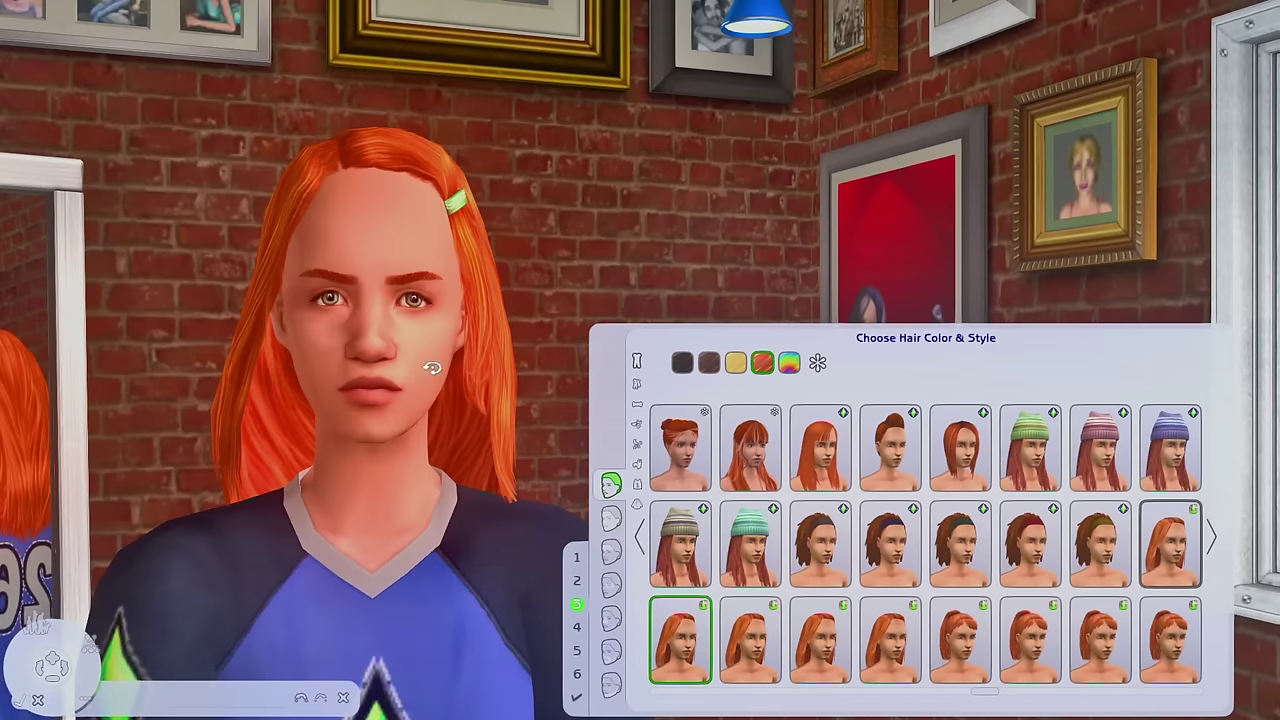
{"action": "left_click", "coordinate": [750, 640]}
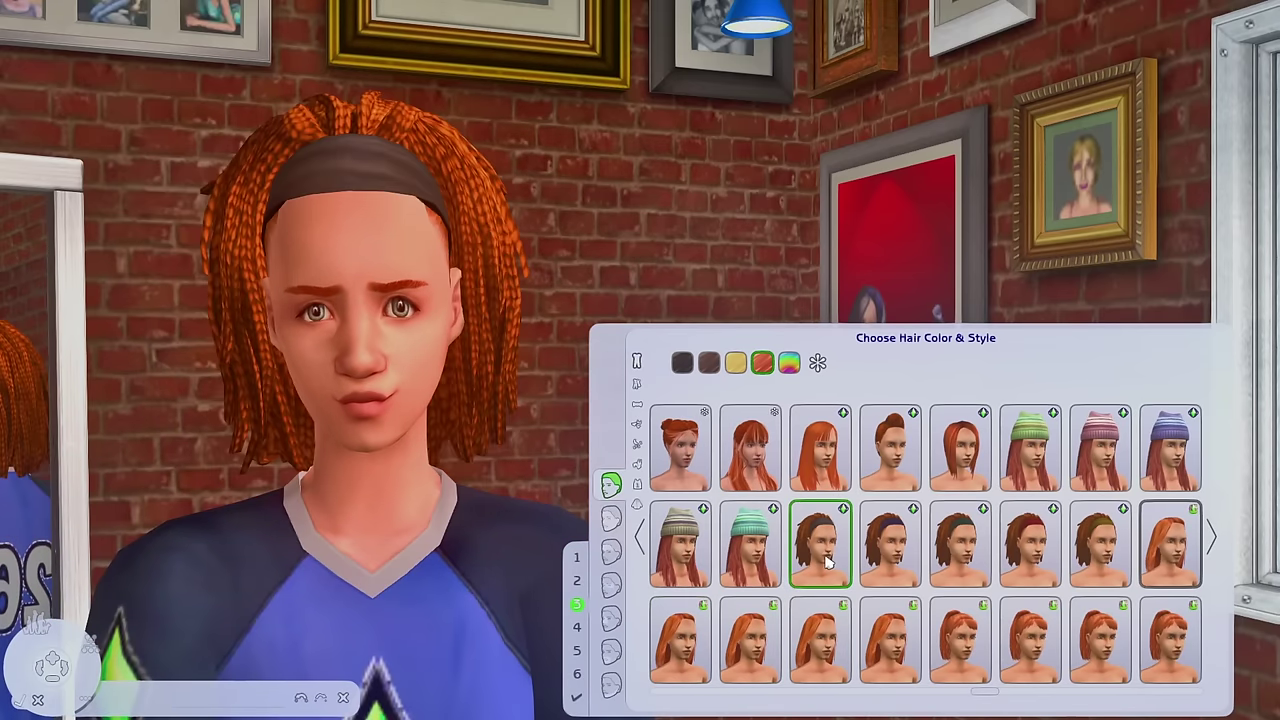
{"action": "left_click", "coordinate": [820, 640]}
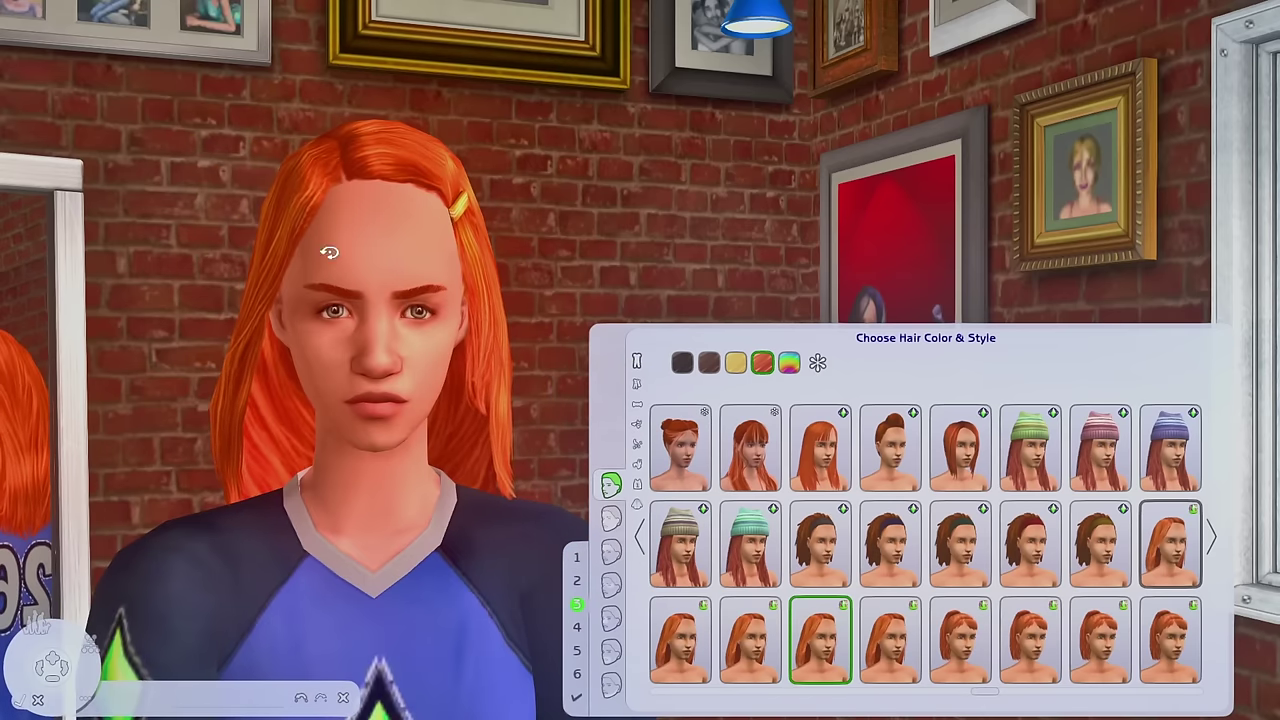
Step: Compare the long red hairstyle with the white ribbon against the yellow hair clip style
{"action": "left_click", "coordinate": [893, 653]}
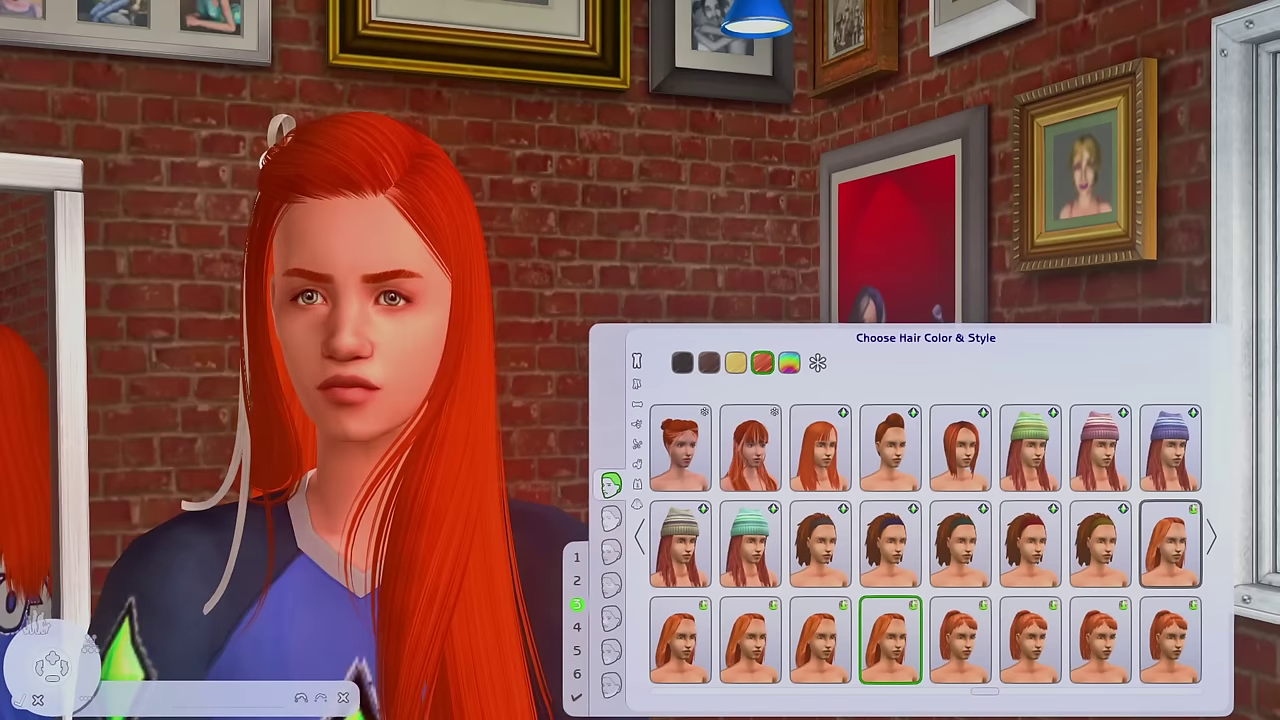
{"action": "left_click", "coordinate": [836, 665]}
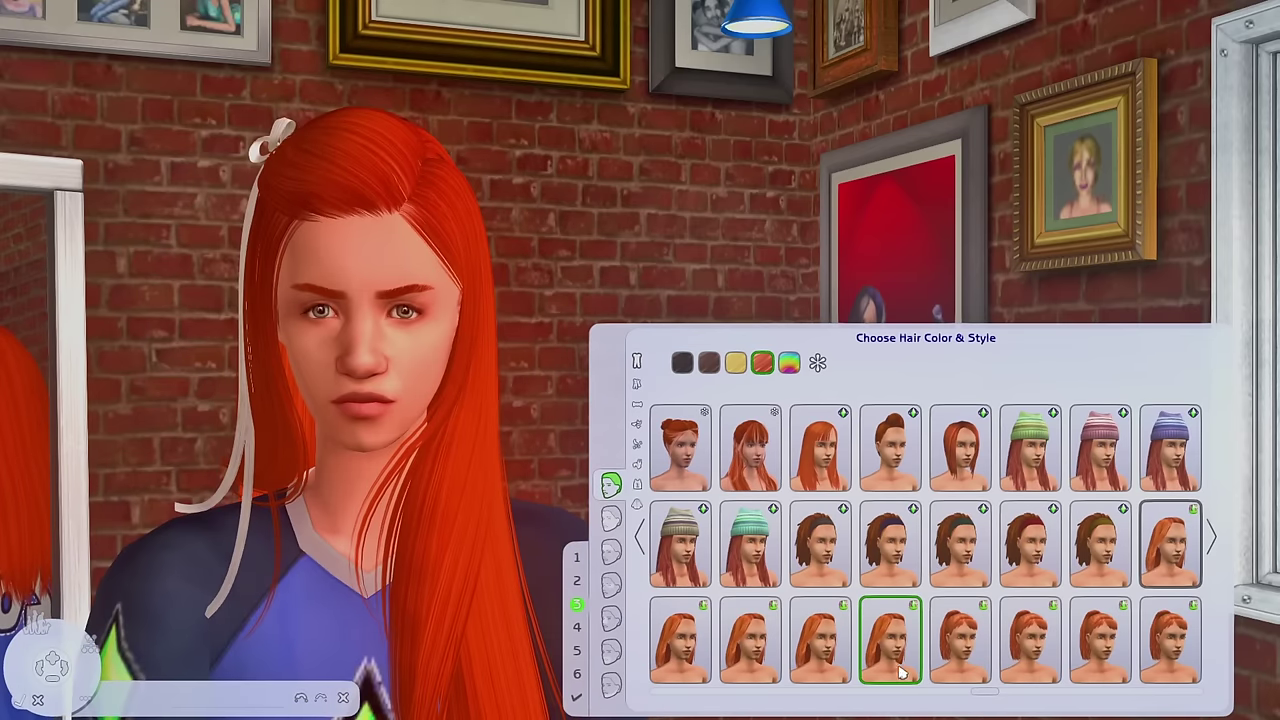
{"action": "left_click", "coordinate": [820, 640]}
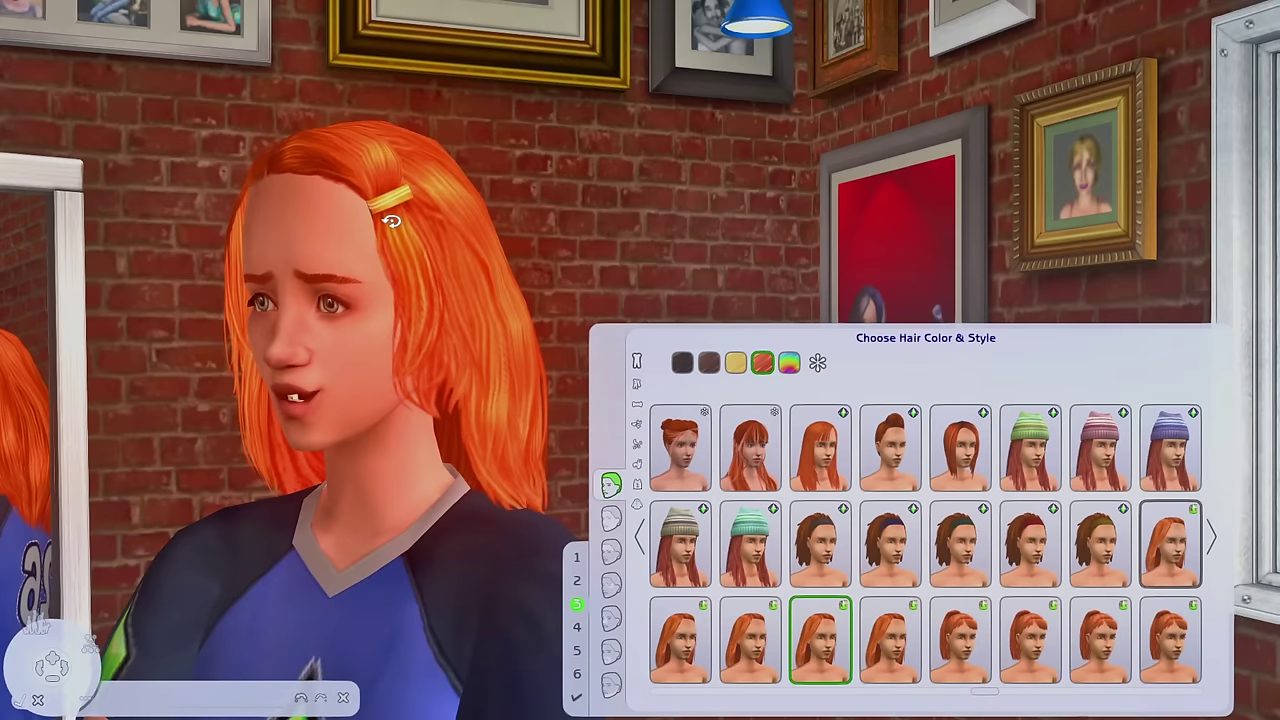
{"action": "left_click", "coordinate": [890, 640]}
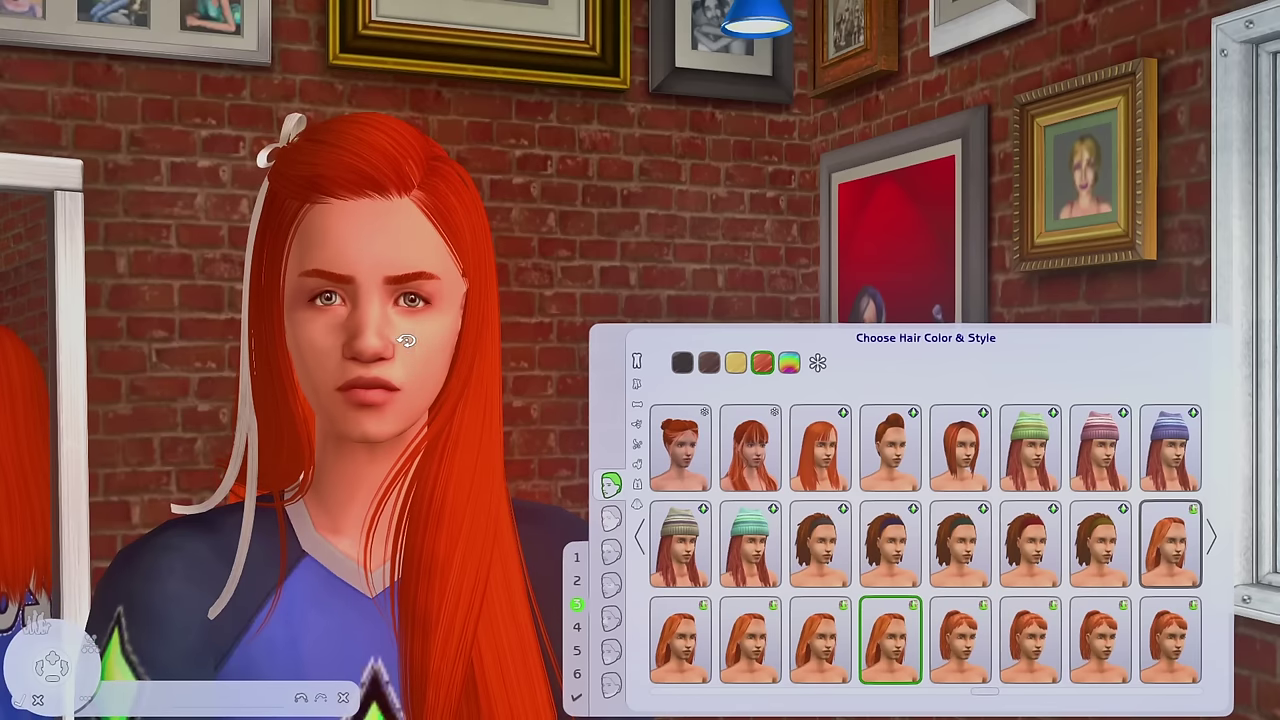
Step: Preview the first two red ponytail hairstyles, turn the Sim to check them, and reselect the first ponytail
{"action": "left_click", "coordinate": [960, 658]}
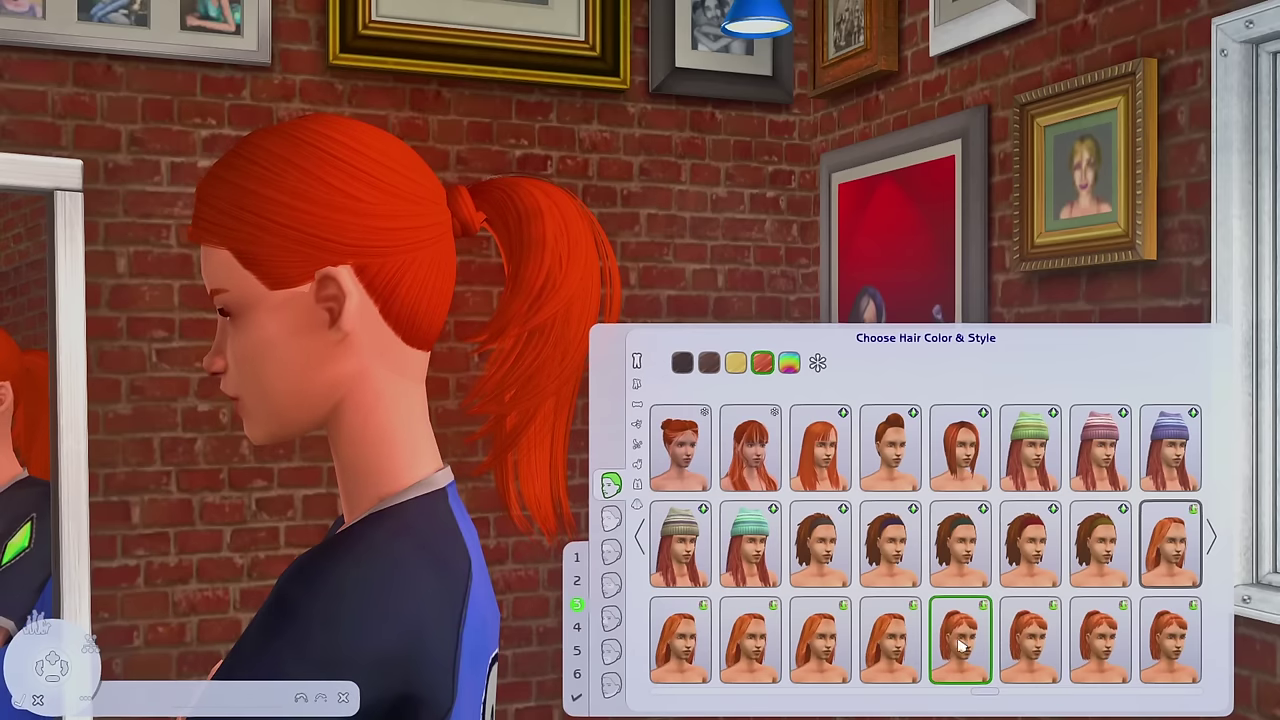
{"action": "left_click_drag", "start_coordinate": [374, 322], "coordinate": [328, 308]}
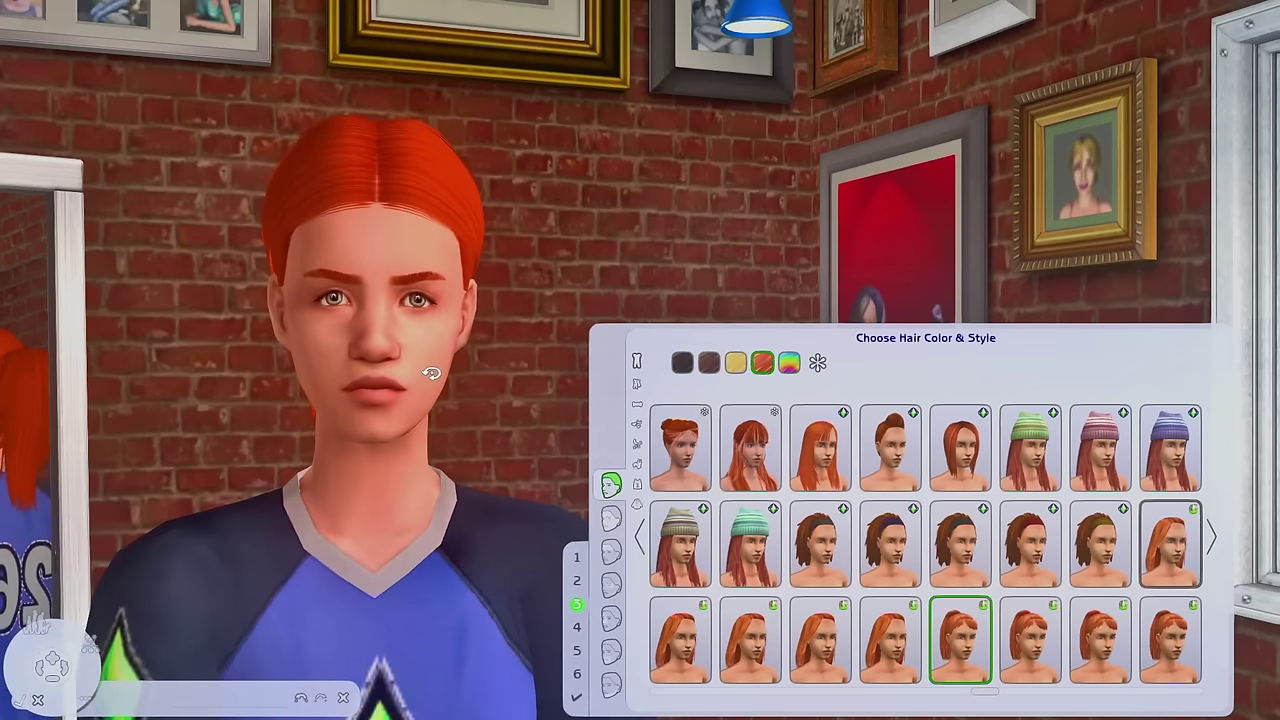
{"action": "left_click", "coordinate": [1053, 675]}
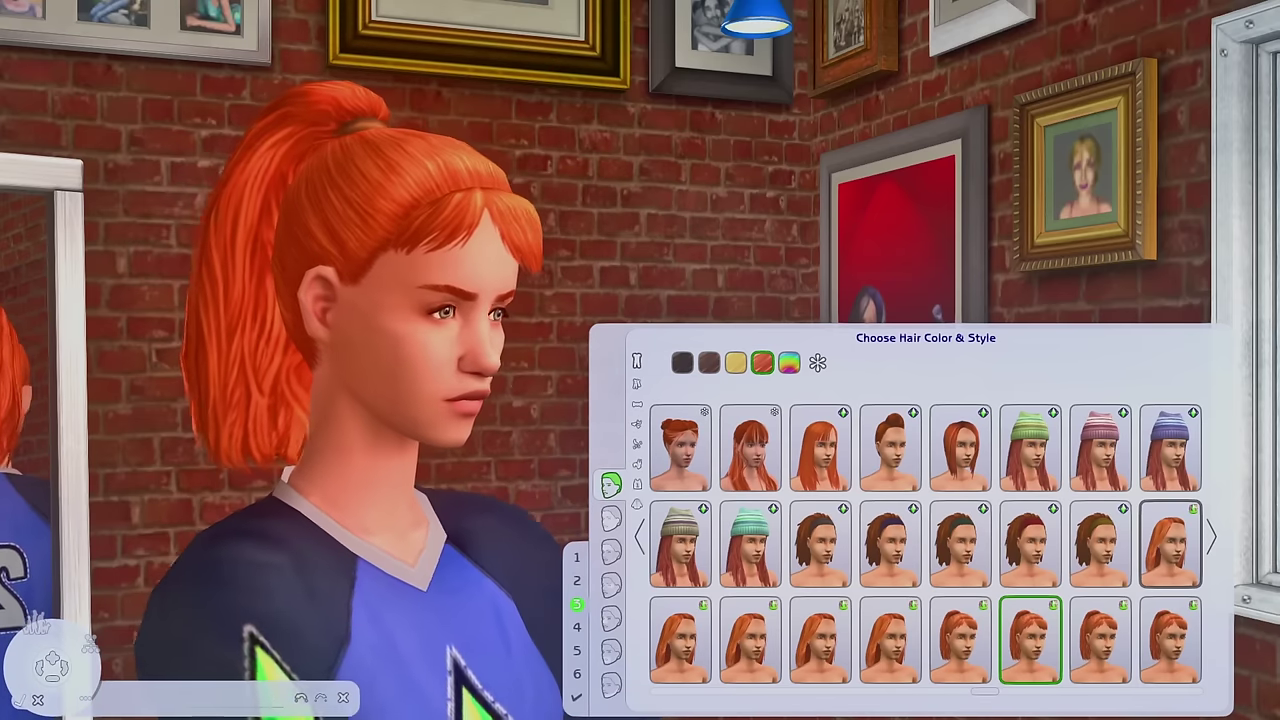
{"action": "left_click", "coordinate": [958, 645]}
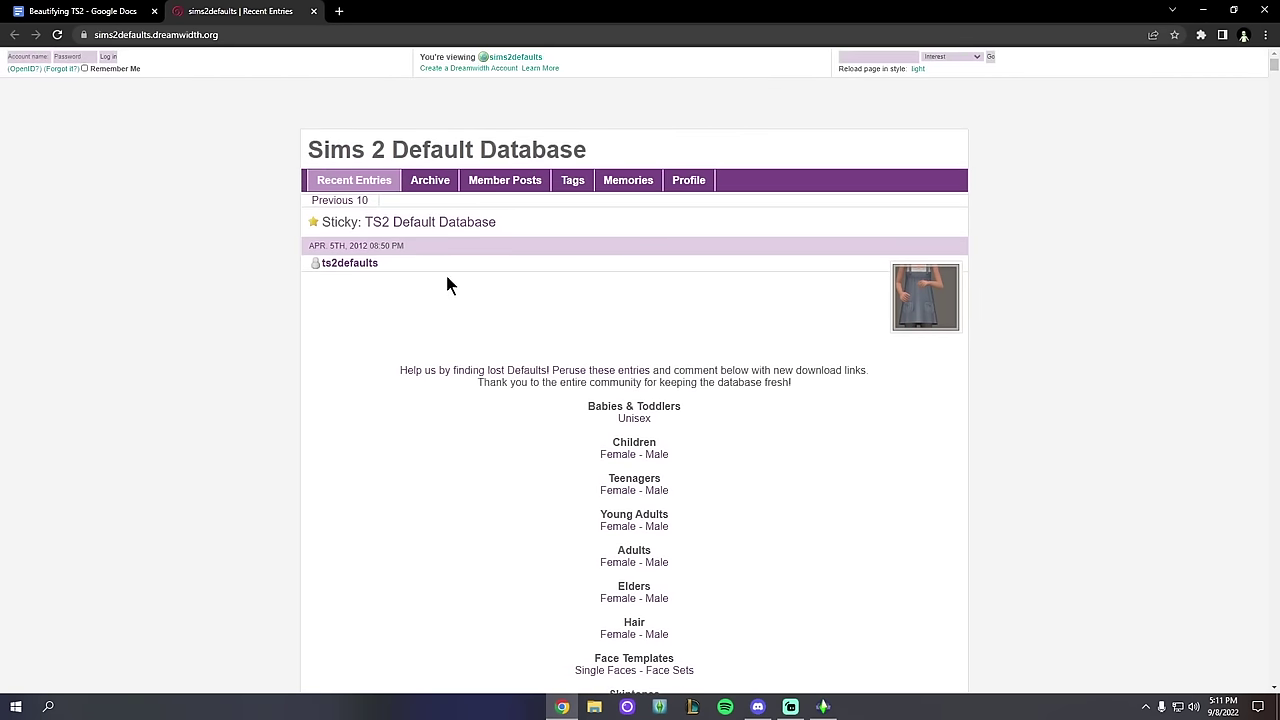
Step: Switch to Chrome and open the Female hair page from the Sims 2 Default Database's category list
{"action": "left_click", "coordinate": [104, 10]}
{"action": "left_click", "coordinate": [290, 10]}
{"action": "left_click_drag", "start_coordinate": [336, 150], "coordinate": [287, 155]}
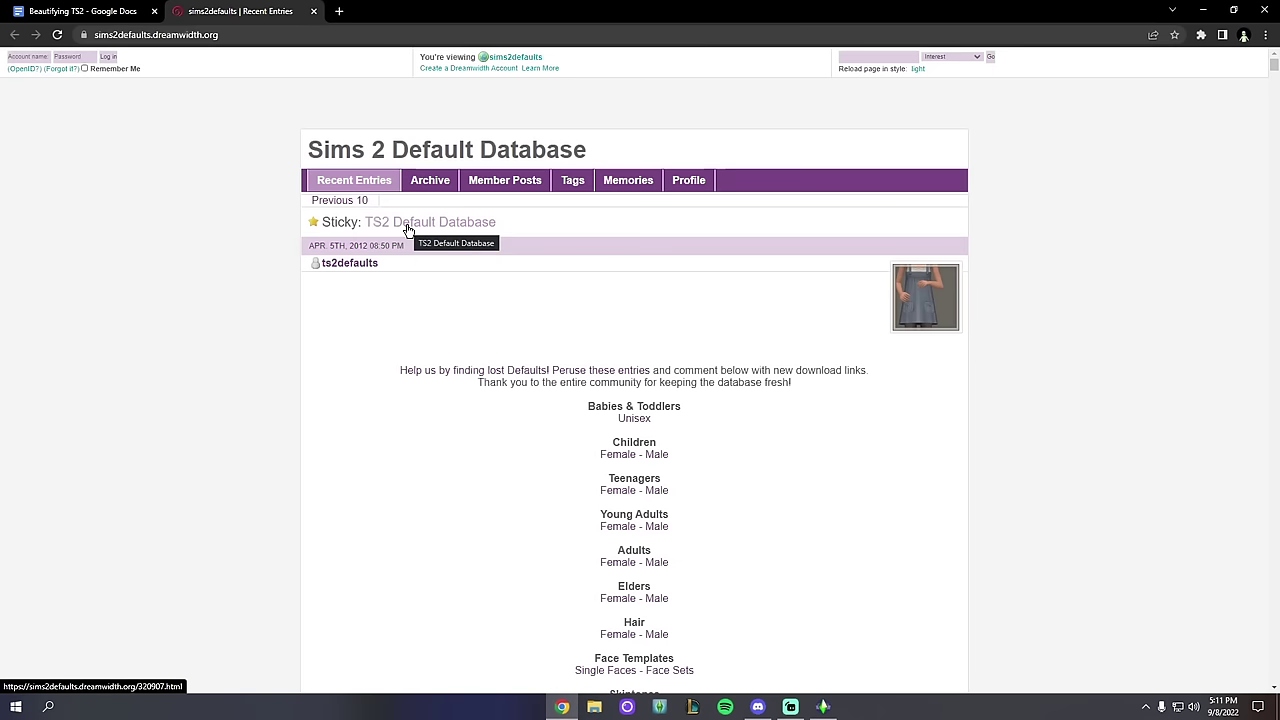
{"action": "scroll", "coordinate": [486, 234], "scroll_direction": "down", "scroll_amount": 2}
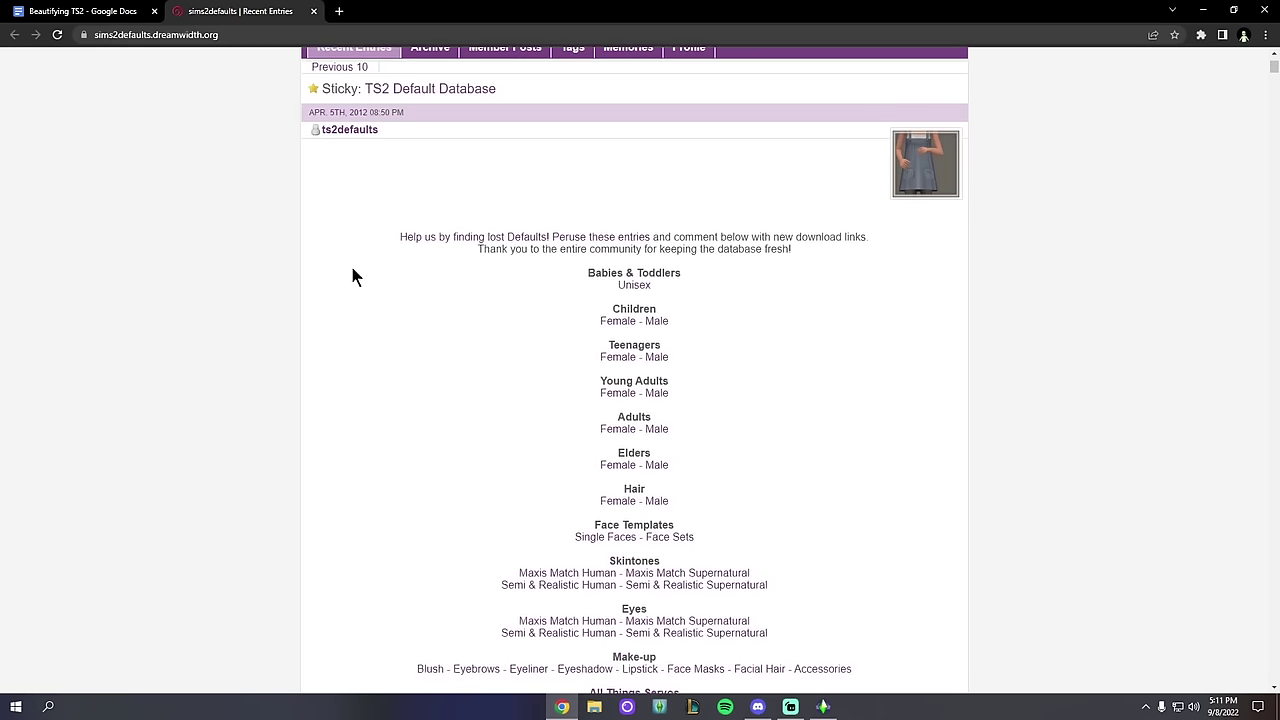
{"action": "scroll", "coordinate": [420, 285], "scroll_direction": "down", "scroll_amount": 2}
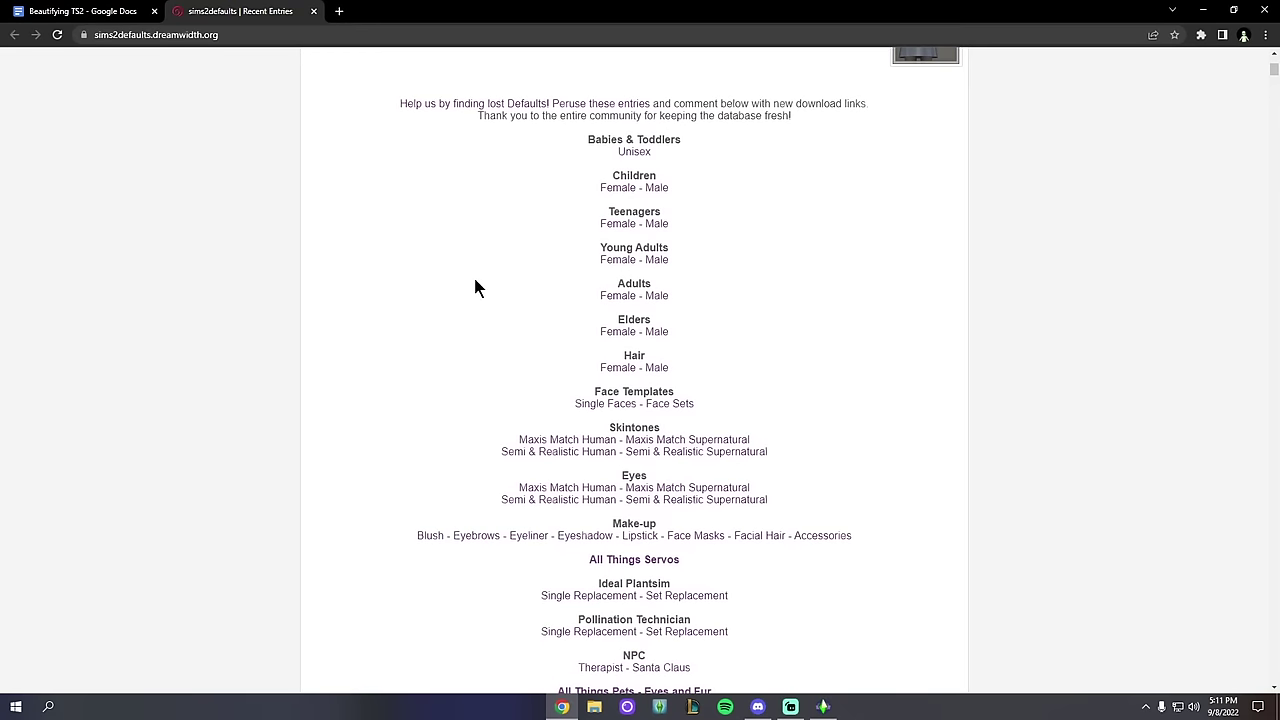
{"action": "scroll", "coordinate": [600, 420], "scroll_direction": "up", "scroll_amount": 1}
{"action": "scroll", "coordinate": [632, 388], "scroll_direction": "down", "scroll_amount": 1}
{"action": "left_click", "coordinate": [620, 368]}
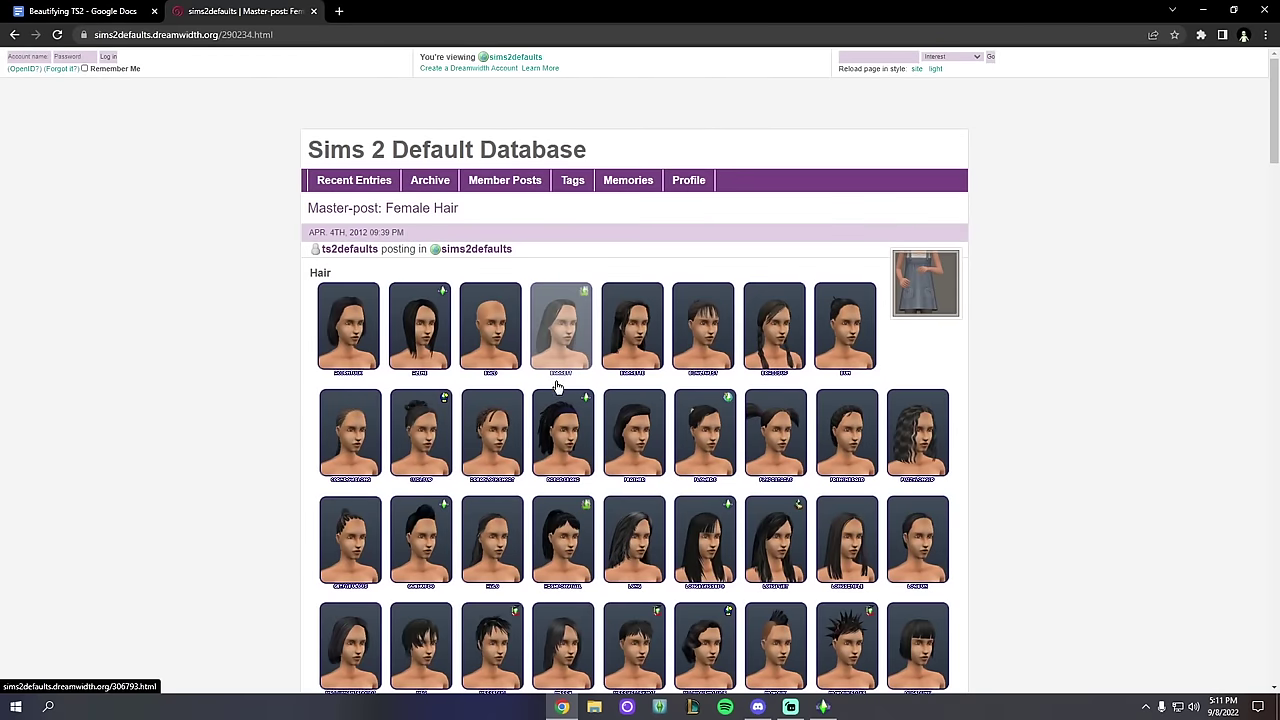
Step: Browse the Female Hair master-post and open the hairponypuff entry
{"action": "scroll", "coordinate": [300, 375], "scroll_direction": "down", "scroll_amount": 5}
{"action": "scroll", "coordinate": [312, 364], "scroll_direction": "down", "scroll_amount": 2}
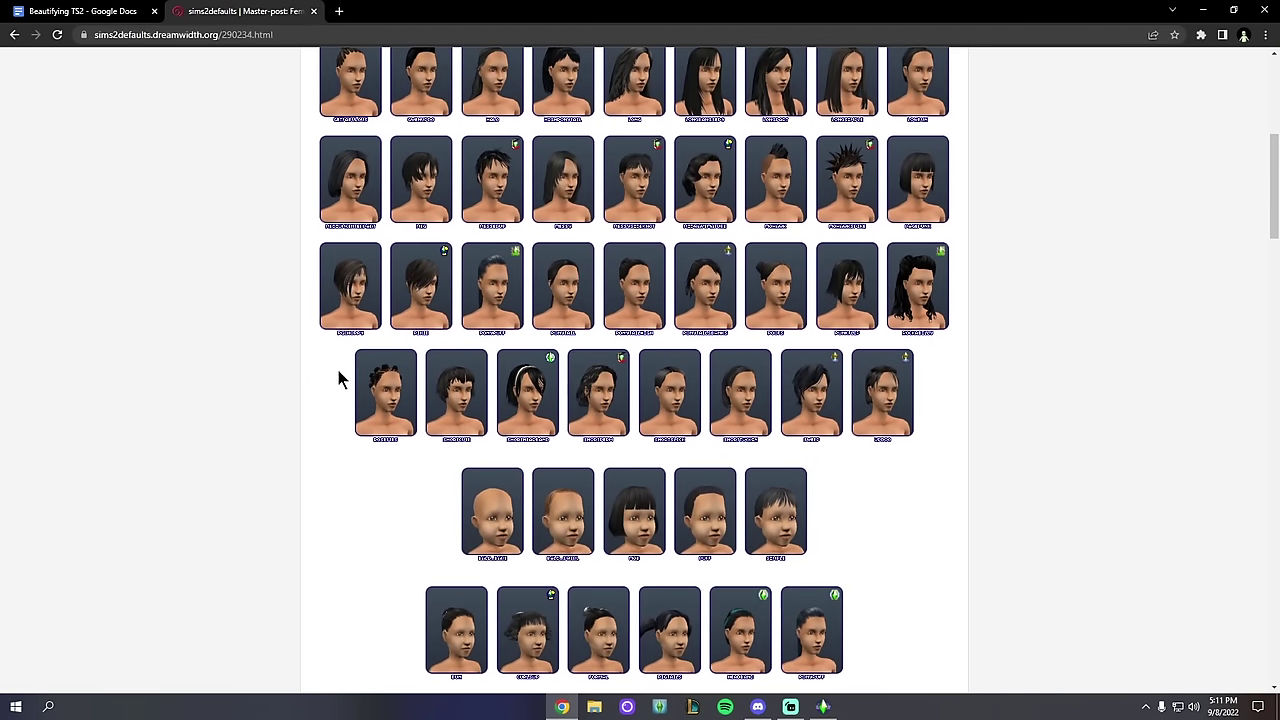
{"action": "scroll", "coordinate": [349, 377], "scroll_direction": "up", "scroll_amount": 1}
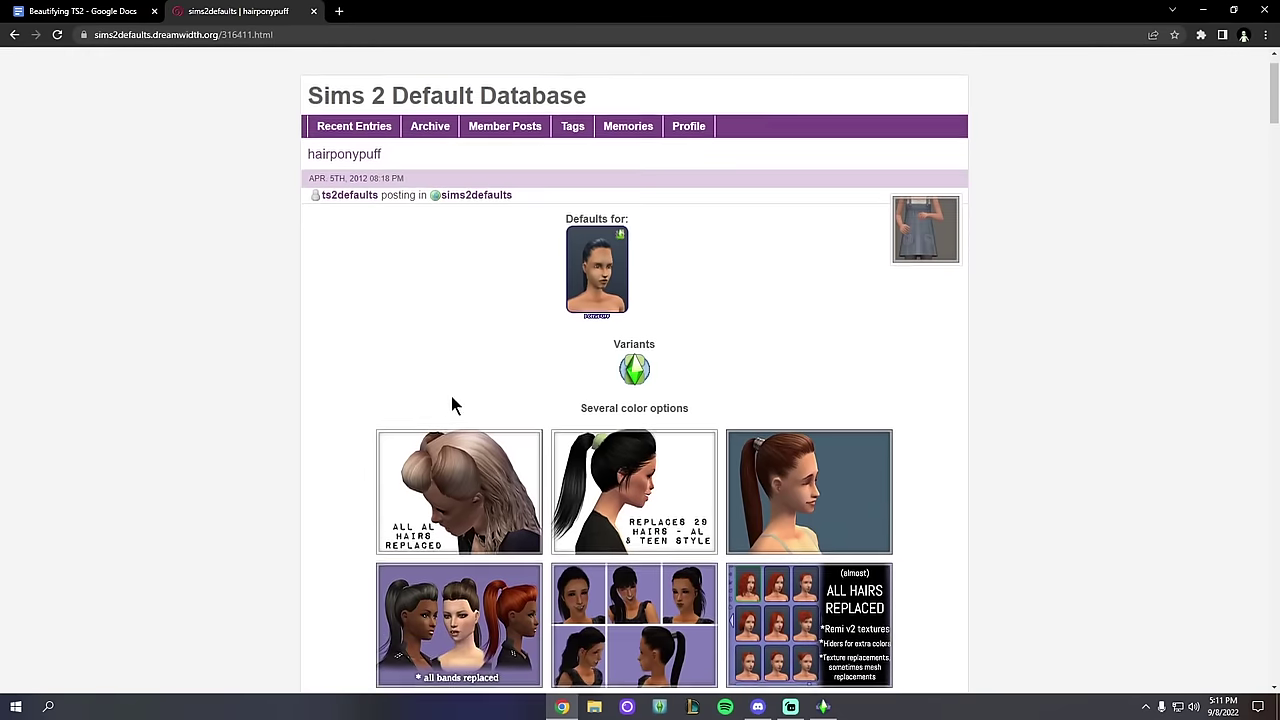
Step: Examine the hairponypuff default replacements, covering the several color options and the Blue variants
{"action": "scroll", "coordinate": [449, 403], "scroll_direction": "down", "scroll_amount": 3}
{"action": "scroll", "coordinate": [530, 165], "scroll_direction": "up", "scroll_amount": 1}
{"action": "scroll", "coordinate": [523, 206], "scroll_direction": "down", "scroll_amount": 8}
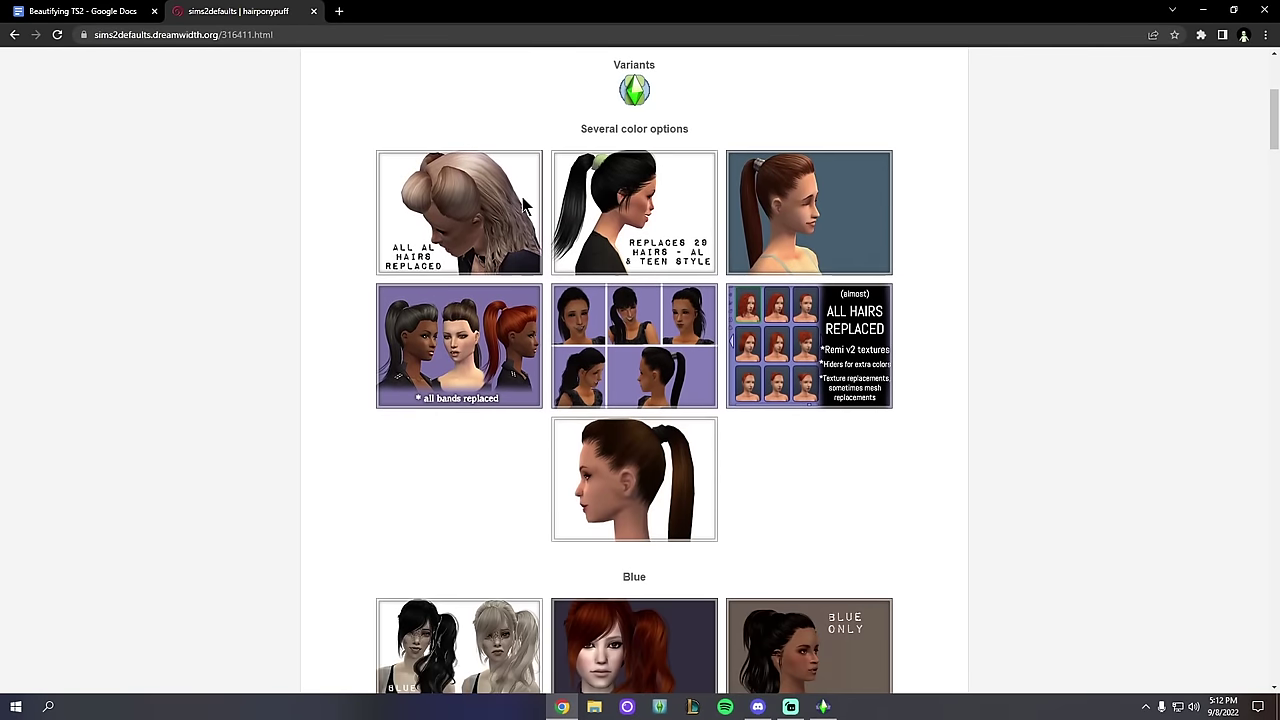
{"action": "scroll", "coordinate": [472, 273], "scroll_direction": "down", "scroll_amount": 3}
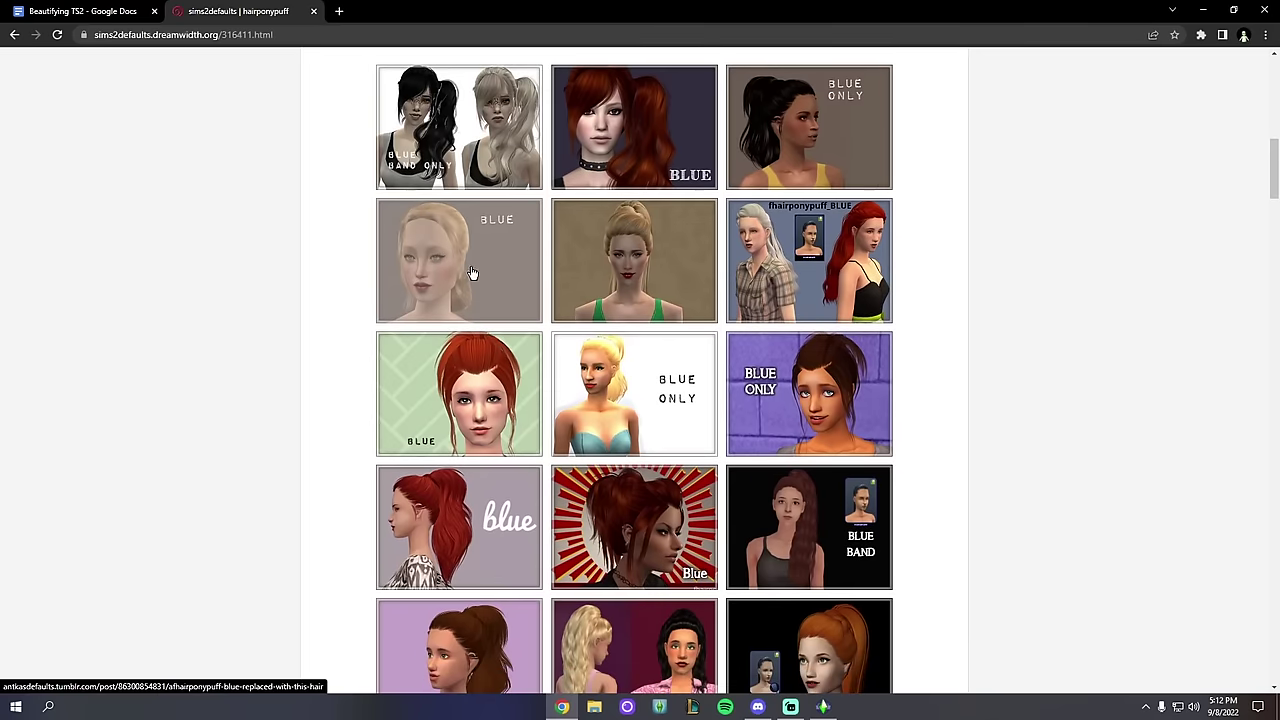
{"action": "scroll", "coordinate": [437, 266], "scroll_direction": "up", "scroll_amount": 10}
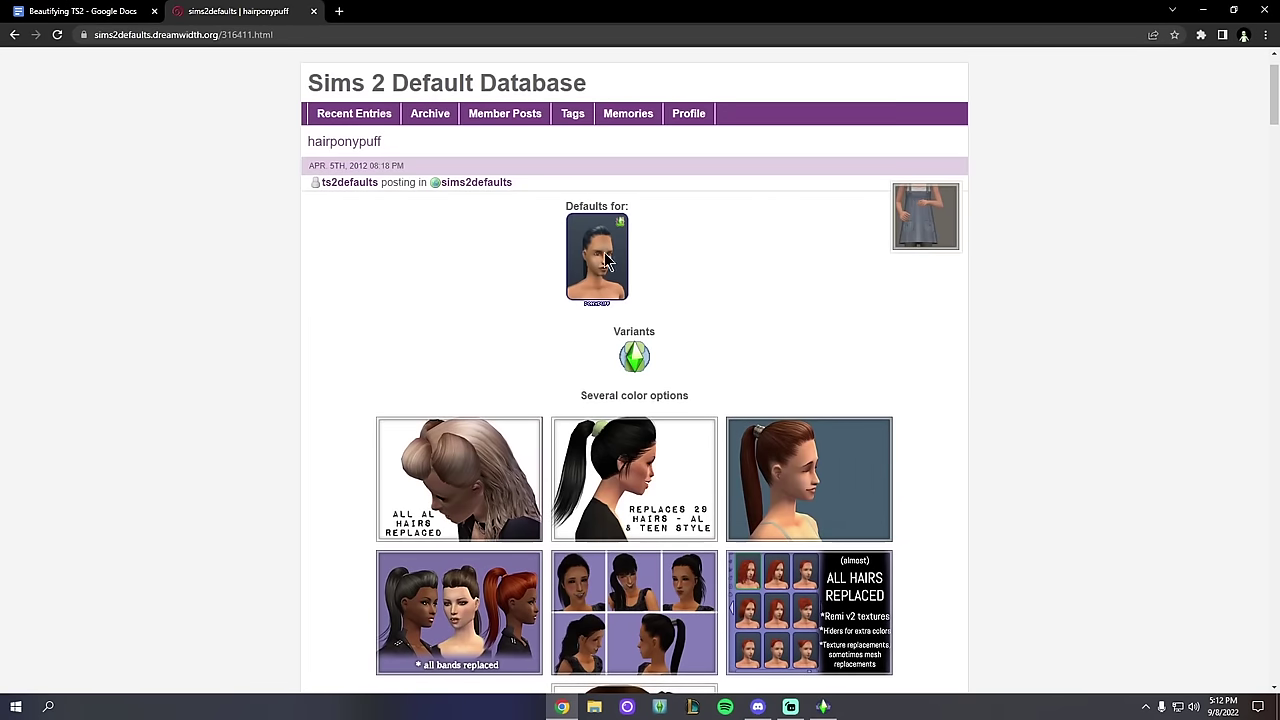
Step: Check The Sims 2, switch back to Chrome, and return to the Female Hair master-post to browse its hairstyles
{"action": "key", "text": "alt+Tab"}
{"action": "left_click_drag", "start_coordinate": [170, 50], "coordinate": [274, 9]}
{"action": "key", "text": "alt+Tab"}
{"action": "left_click", "coordinate": [14, 34]}
{"action": "scroll", "coordinate": [722, 345], "scroll_direction": "down", "scroll_amount": 7}
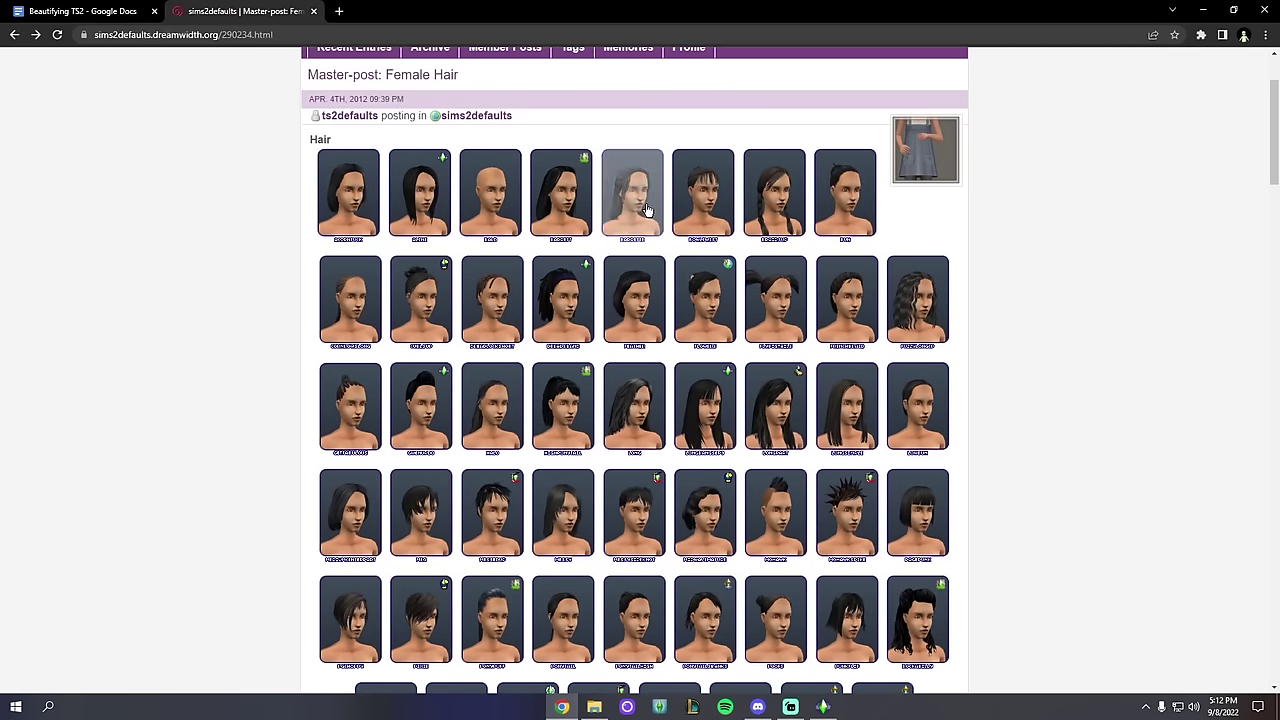
{"action": "scroll", "coordinate": [722, 345], "scroll_direction": "down", "scroll_amount": 1}
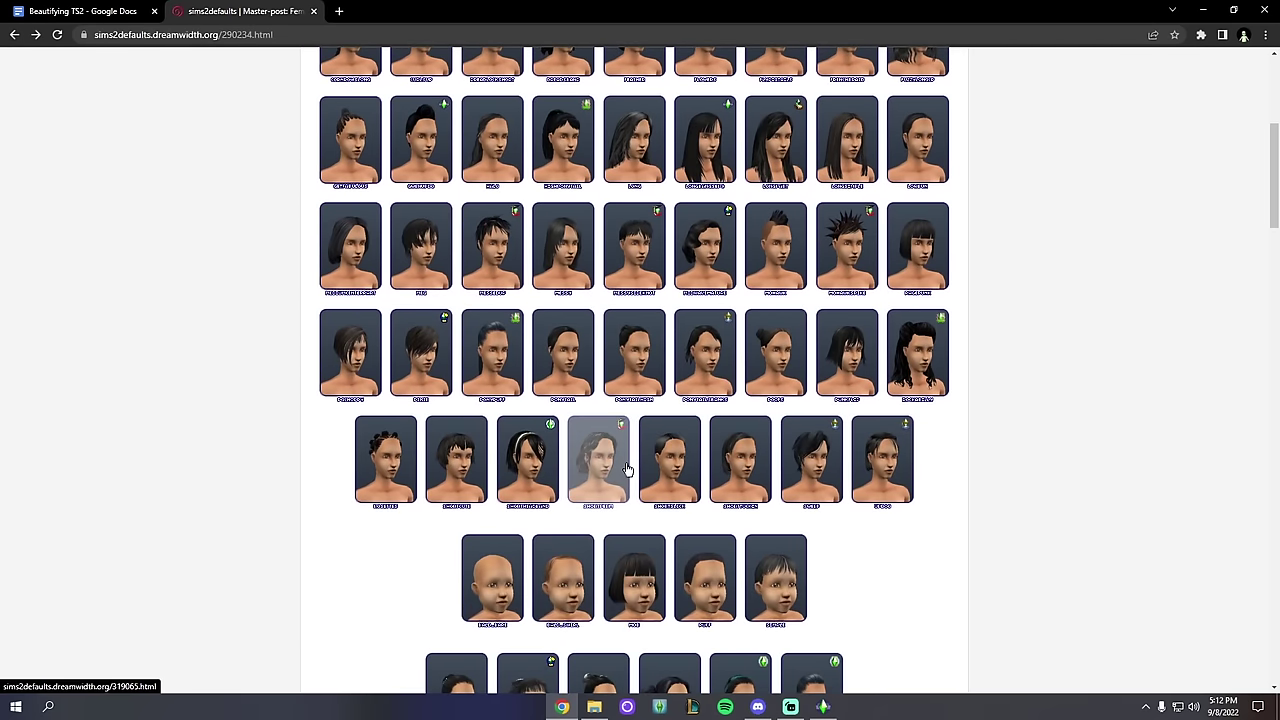
{"action": "scroll", "coordinate": [645, 455], "scroll_direction": "down", "scroll_amount": 1}
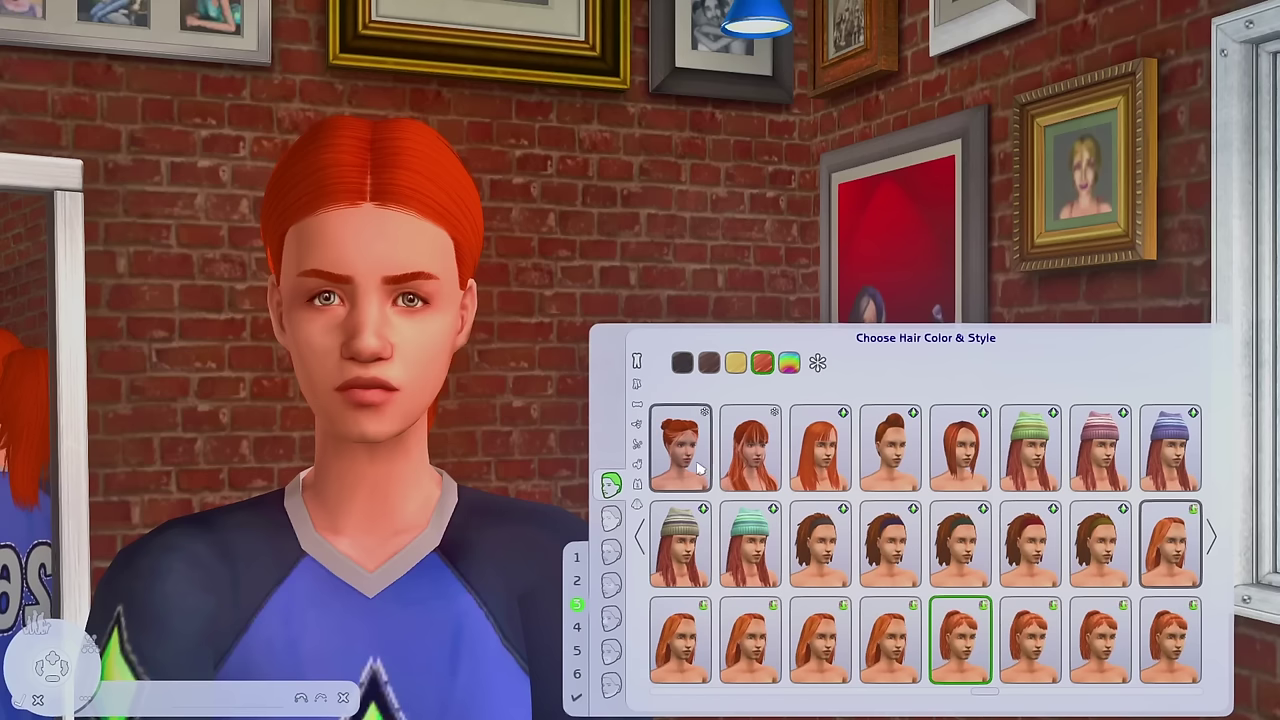
Step: Switch to The Sims 2 and give the Sim the first red updo hairstyle
{"action": "left_click", "coordinate": [698, 468]}
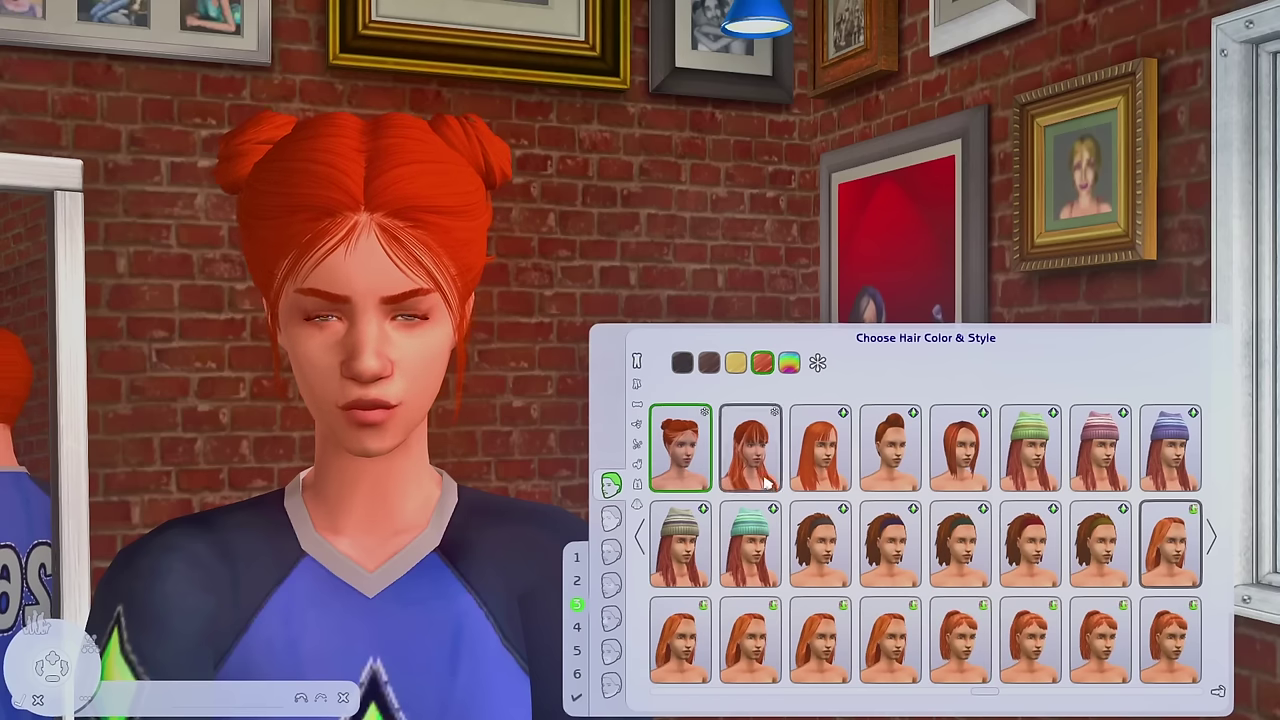
Step: Preview several red hairstyles from the first page on the Sim, including the upswept, long straight and center-parted styles
{"action": "left_click", "coordinate": [750, 447]}
{"action": "left_click", "coordinate": [890, 447]}
{"action": "left_click_drag", "start_coordinate": [491, 380], "coordinate": [469, 358]}
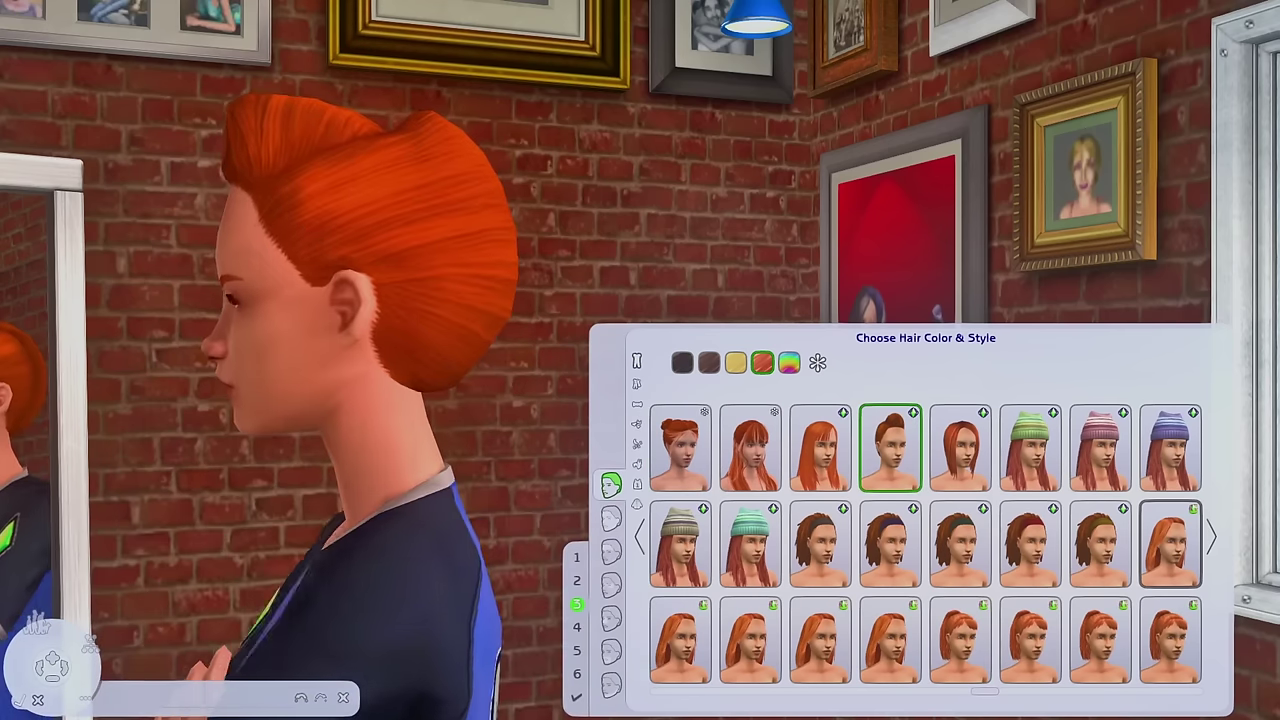
{"action": "left_click", "coordinate": [960, 447]}
{"action": "left_click", "coordinate": [890, 545]}
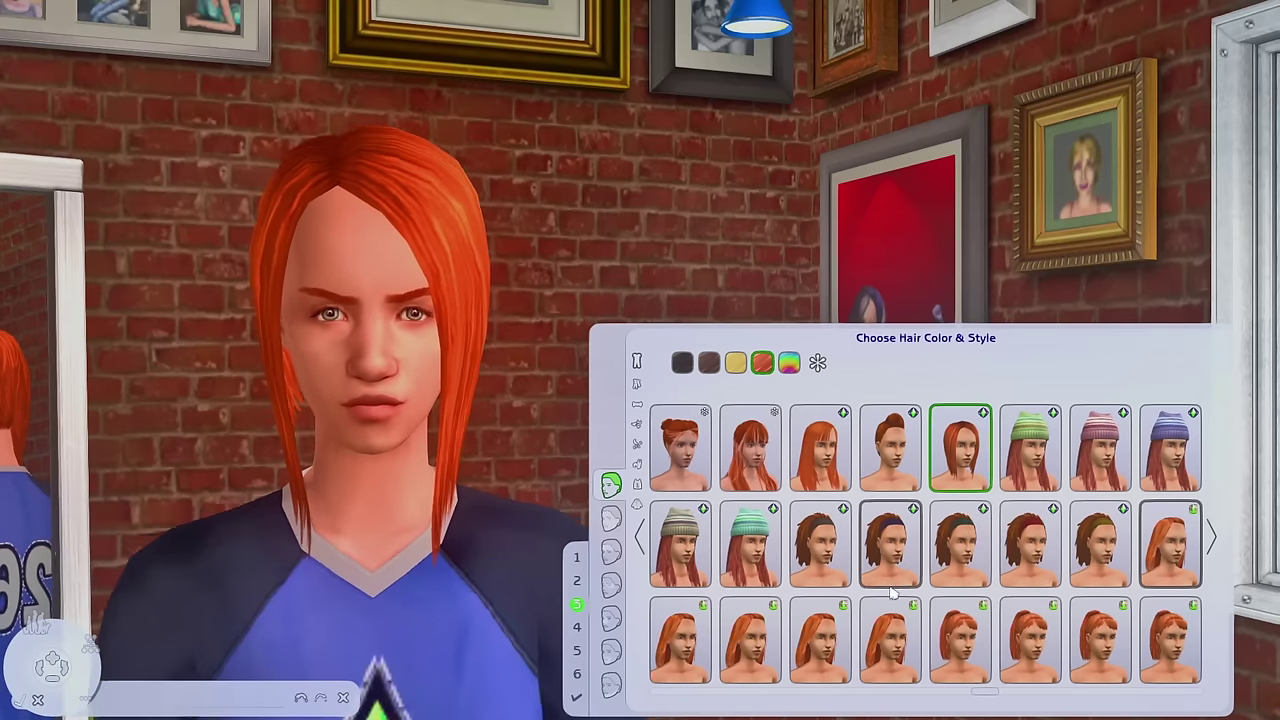
{"action": "left_click", "coordinate": [890, 640]}
{"action": "left_click", "coordinate": [960, 640]}
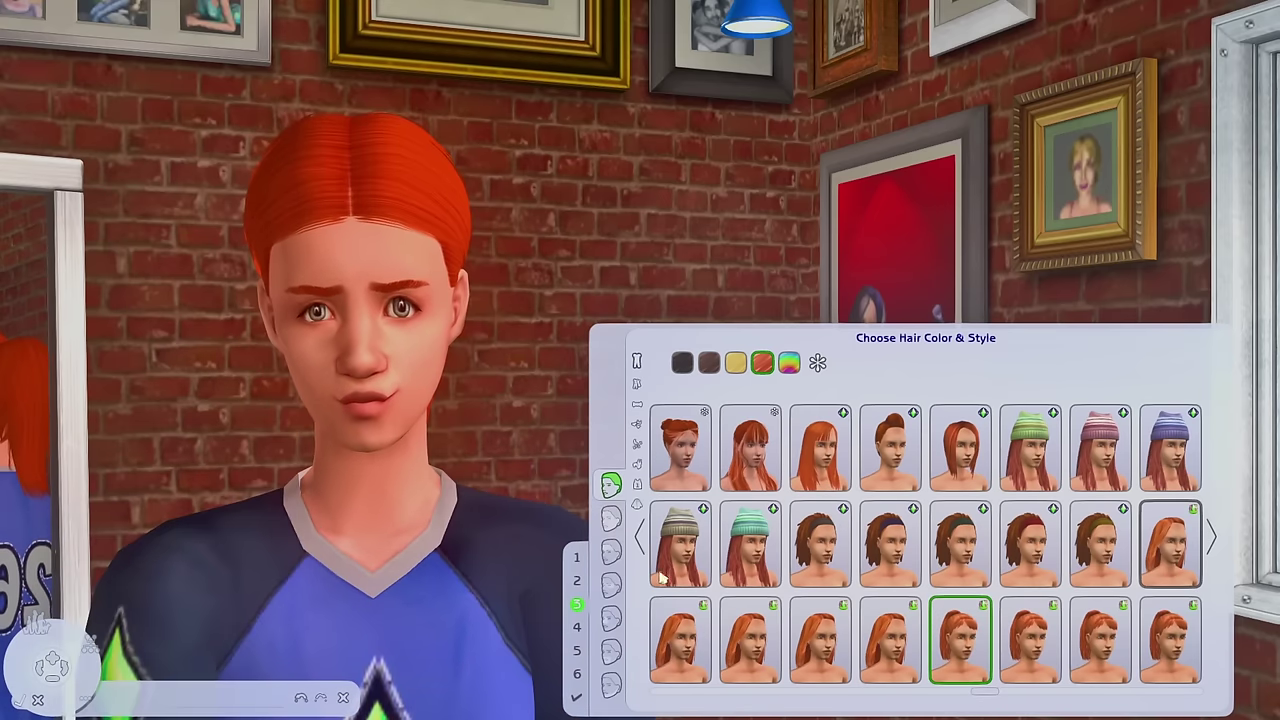
Step: Go to the next page of red hairstyles and compare the slicked-back, loose updo and high ponytail styles on the Sim
{"action": "left_click", "coordinate": [1210, 540]}
{"action": "left_click", "coordinate": [820, 447]}
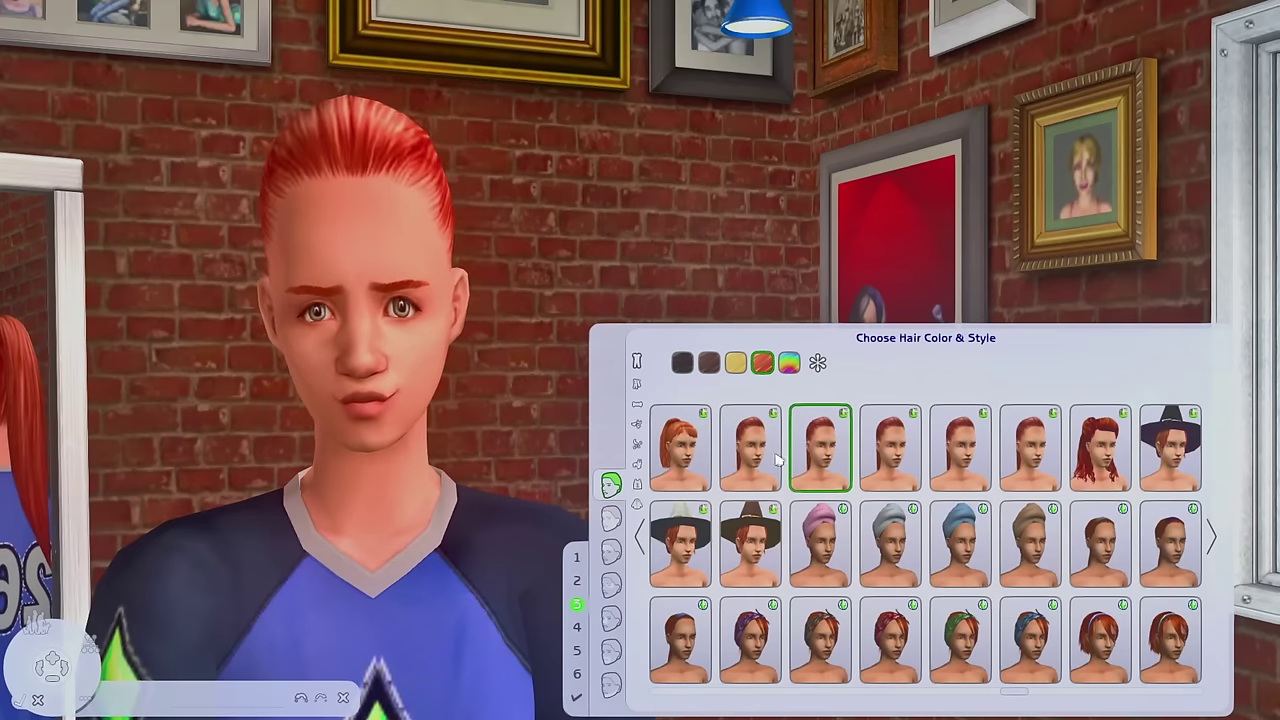
{"action": "left_click", "coordinate": [890, 448]}
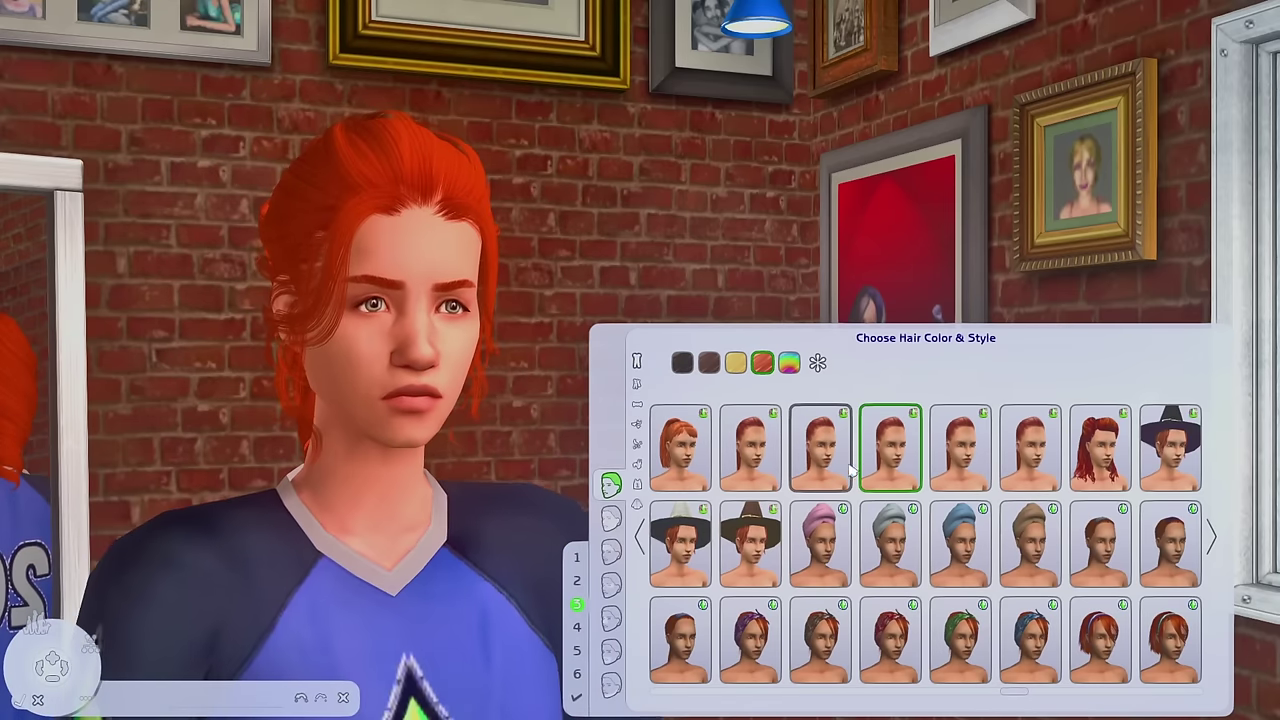
{"action": "left_click", "coordinate": [960, 448]}
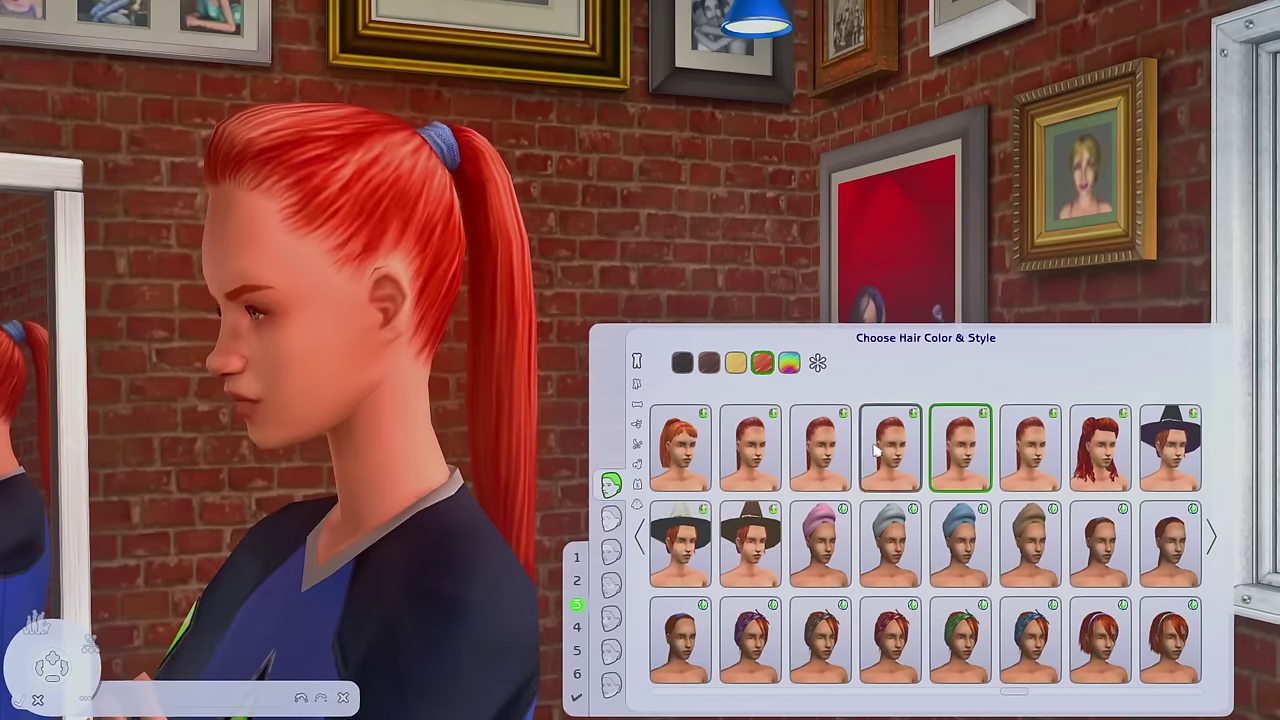
{"action": "left_click", "coordinate": [890, 448]}
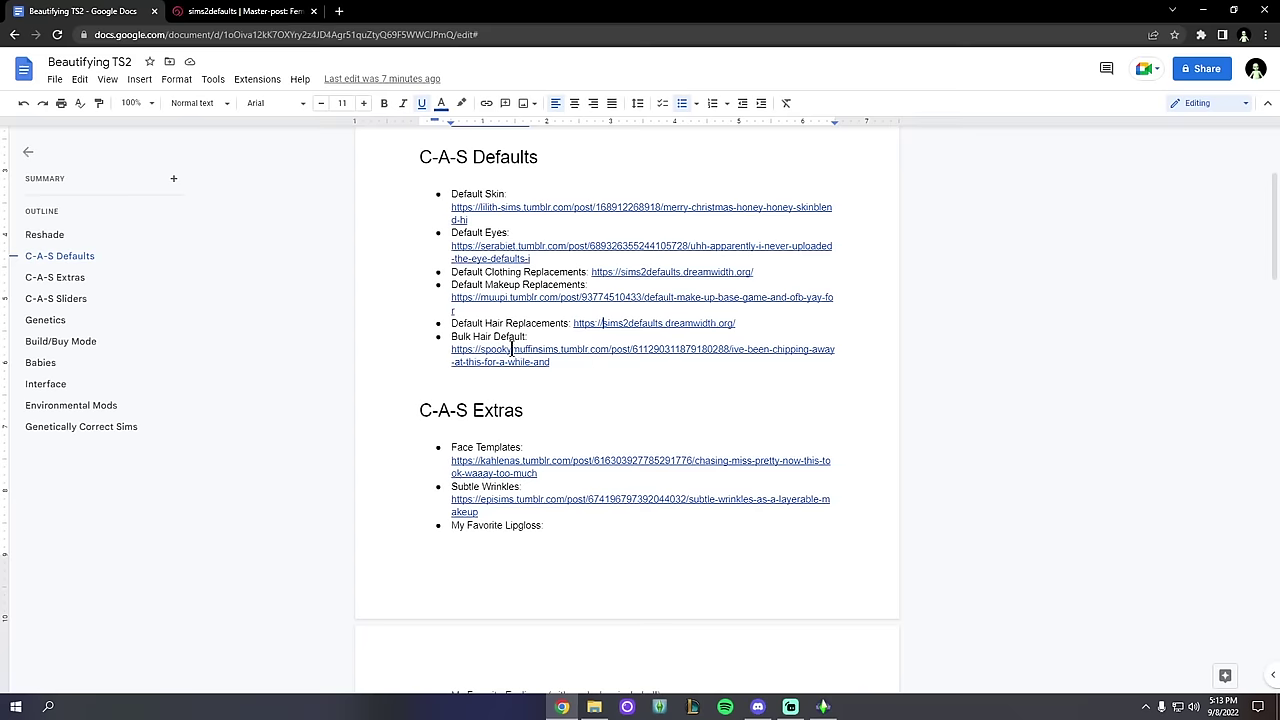
Step: Open the Bulk Hair Default post linked in the Beautifying TS2 document and examine its description and hair preview images
{"action": "left_click", "coordinate": [500, 381]}
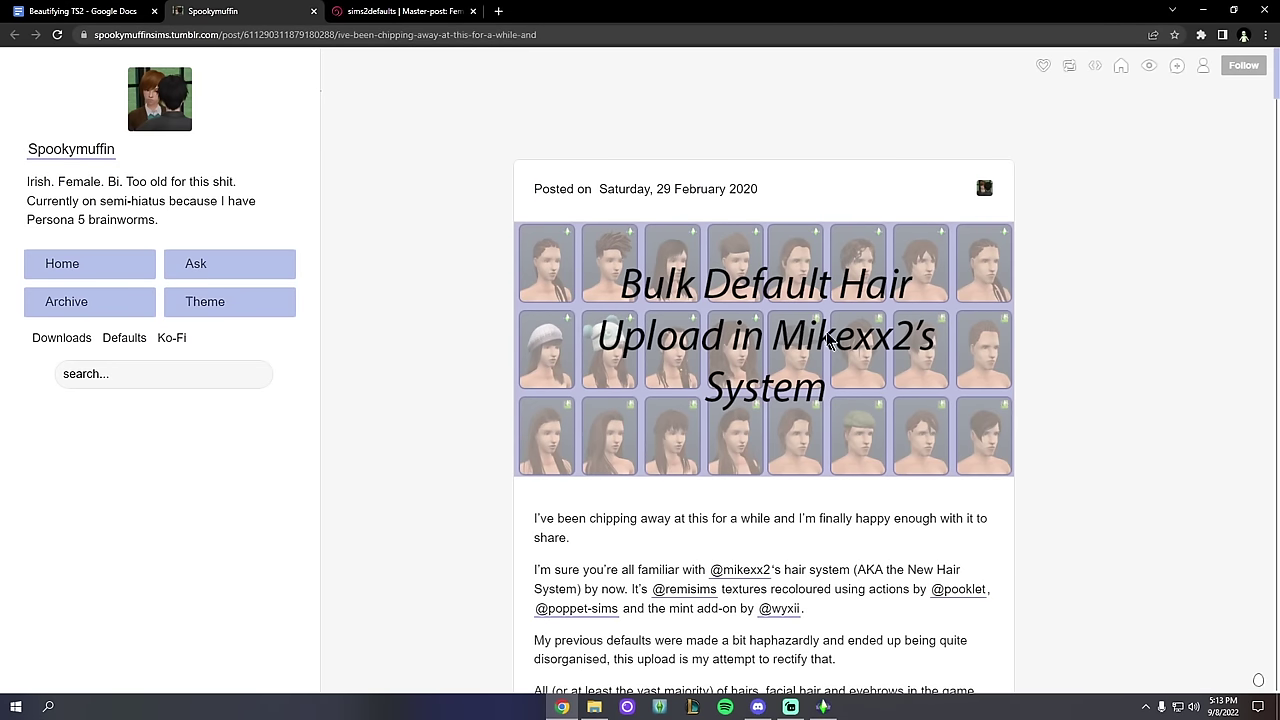
{"action": "scroll", "coordinate": [660, 312], "scroll_direction": "down", "scroll_amount": 5}
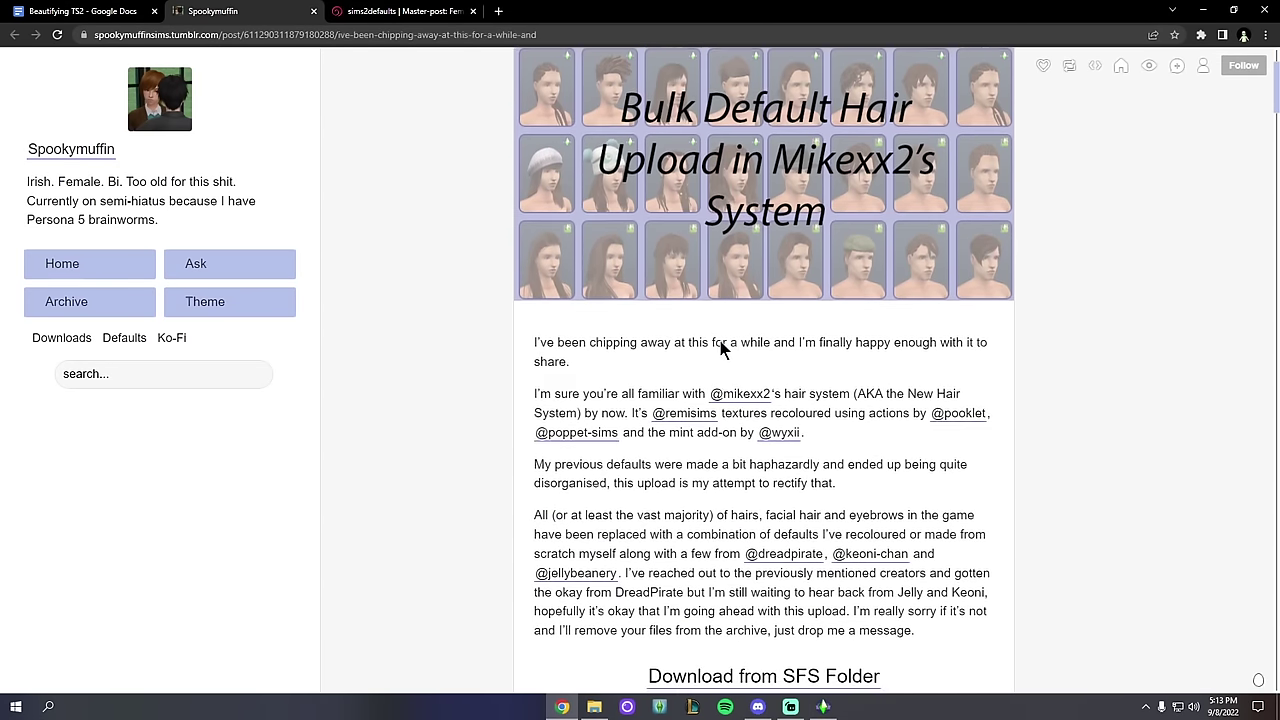
{"action": "scroll", "coordinate": [677, 319], "scroll_direction": "down", "scroll_amount": 9}
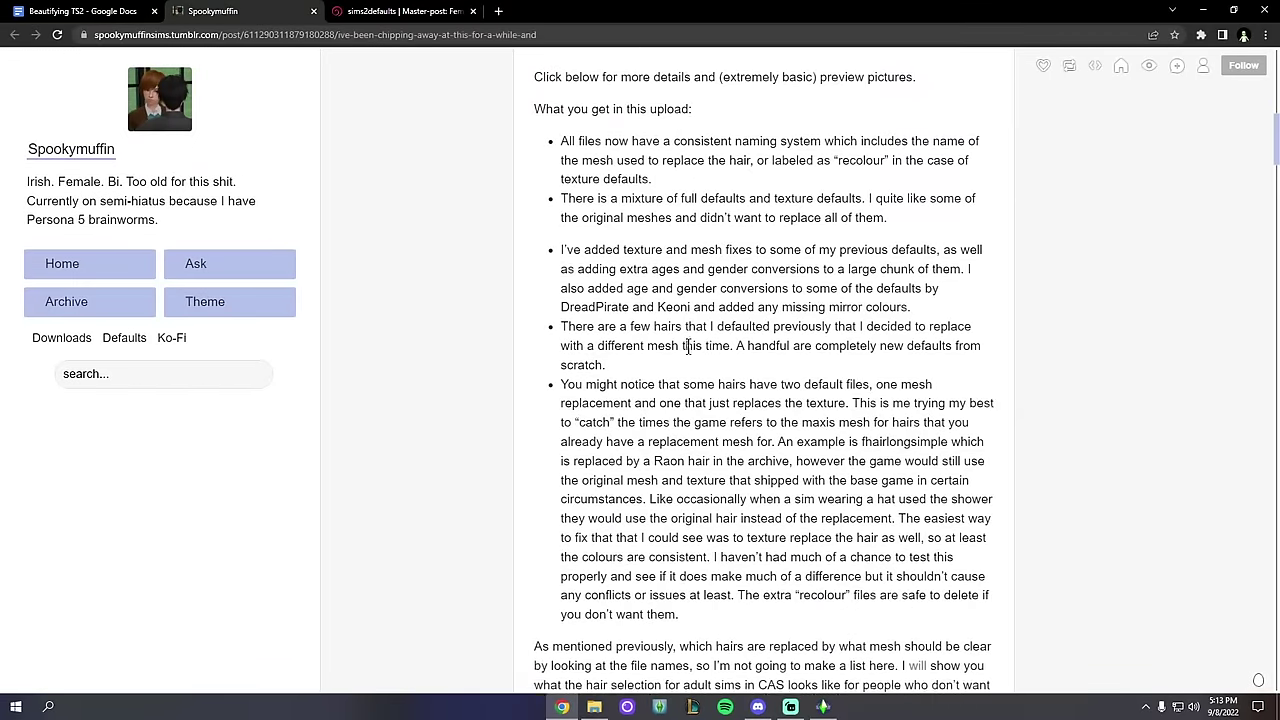
{"action": "scroll", "coordinate": [665, 334], "scroll_direction": "down", "scroll_amount": 2}
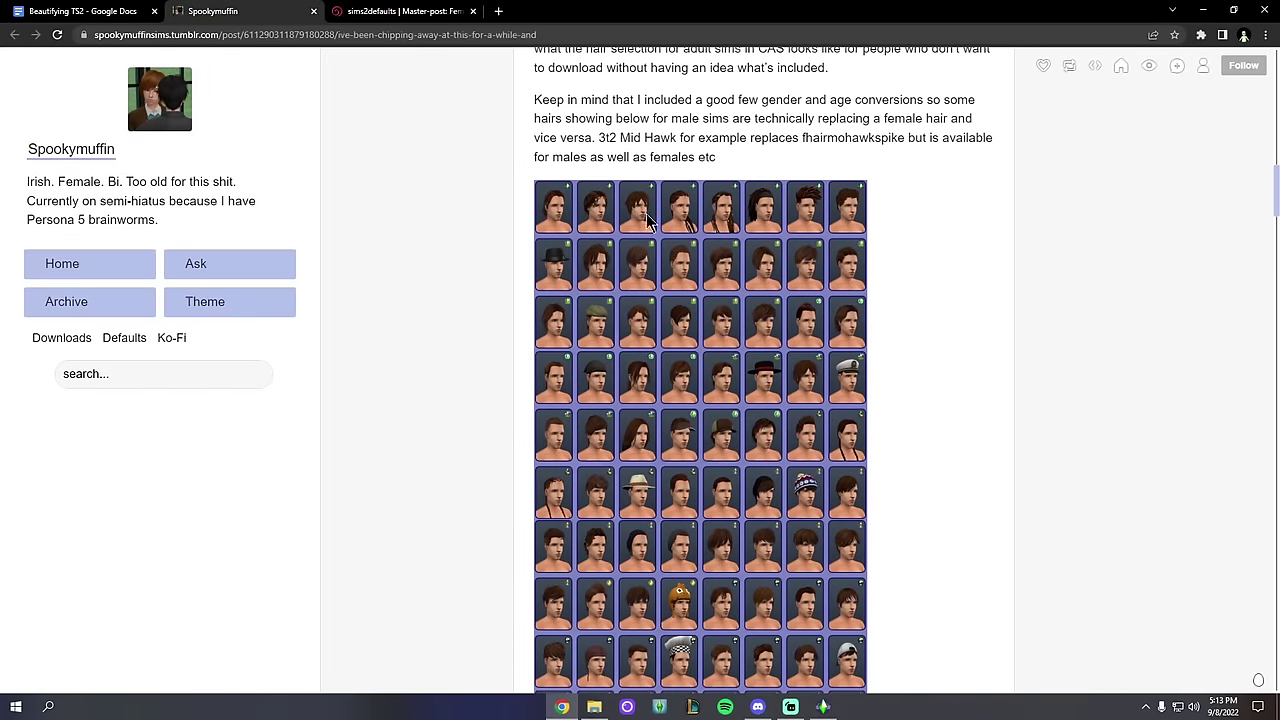
{"action": "scroll", "coordinate": [648, 222], "scroll_direction": "down", "scroll_amount": 15}
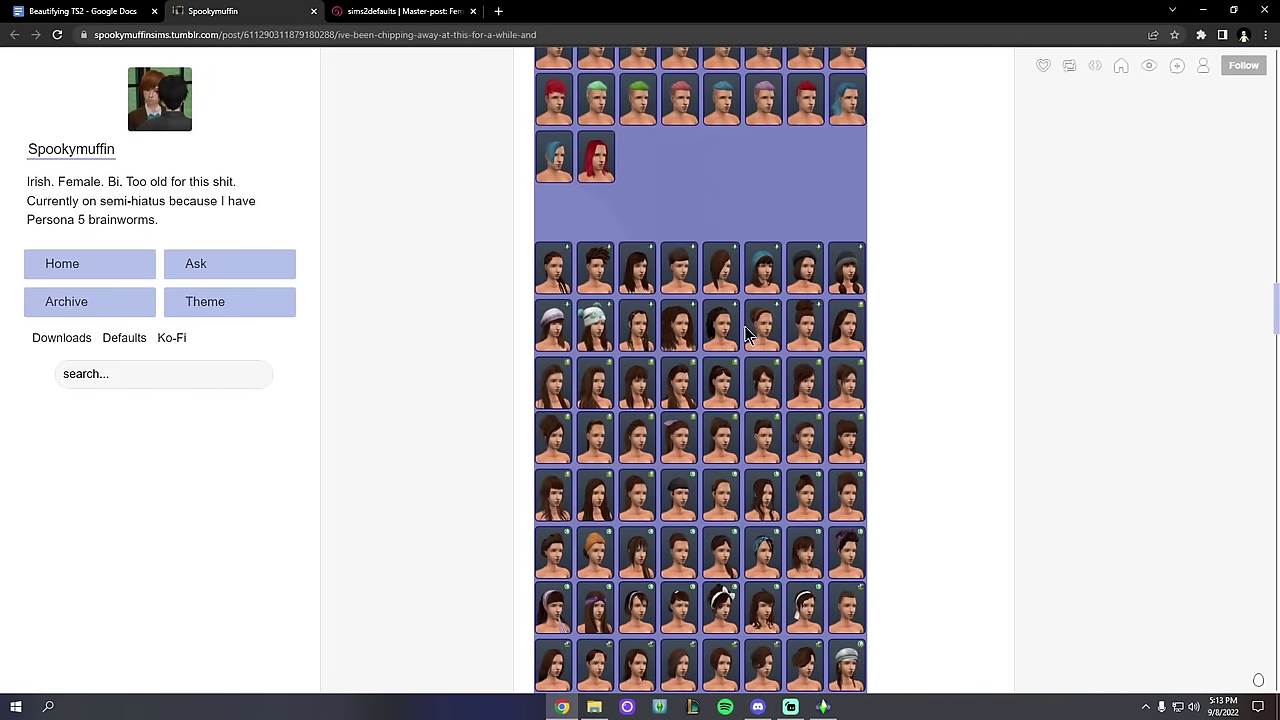
{"action": "scroll", "coordinate": [745, 335], "scroll_direction": "down", "scroll_amount": 10}
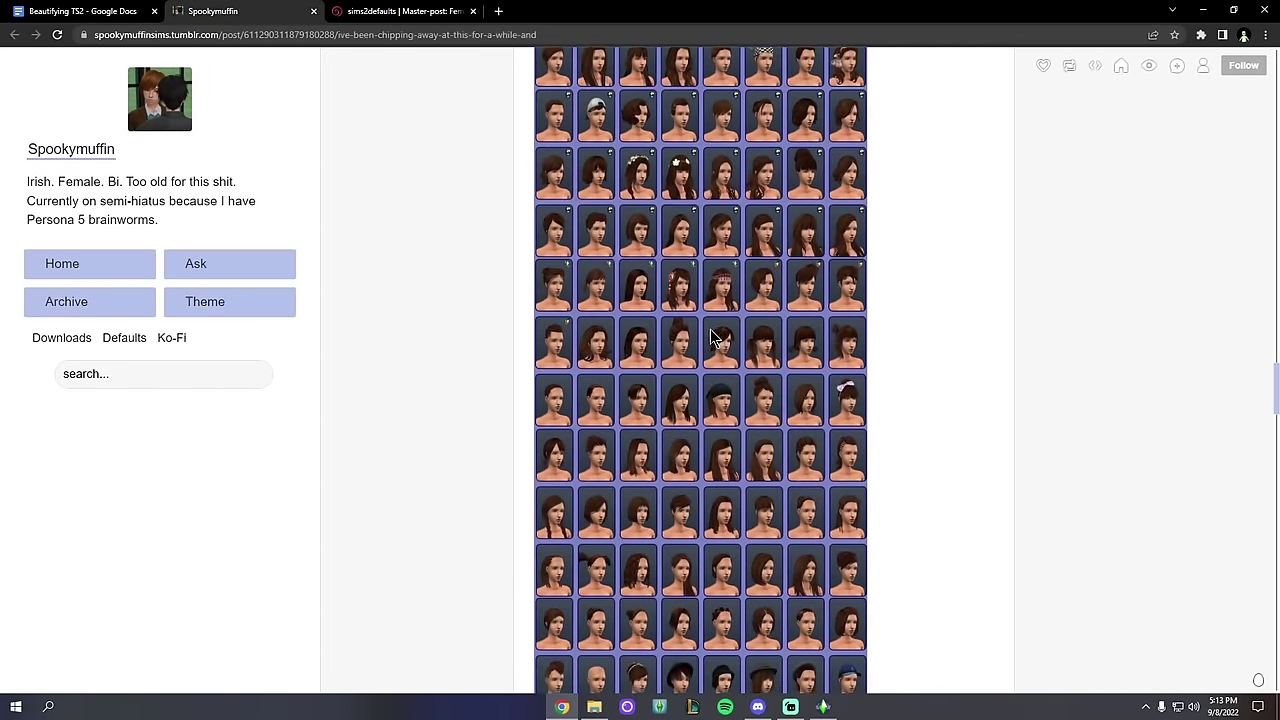
{"action": "left_click", "coordinate": [713, 337]}
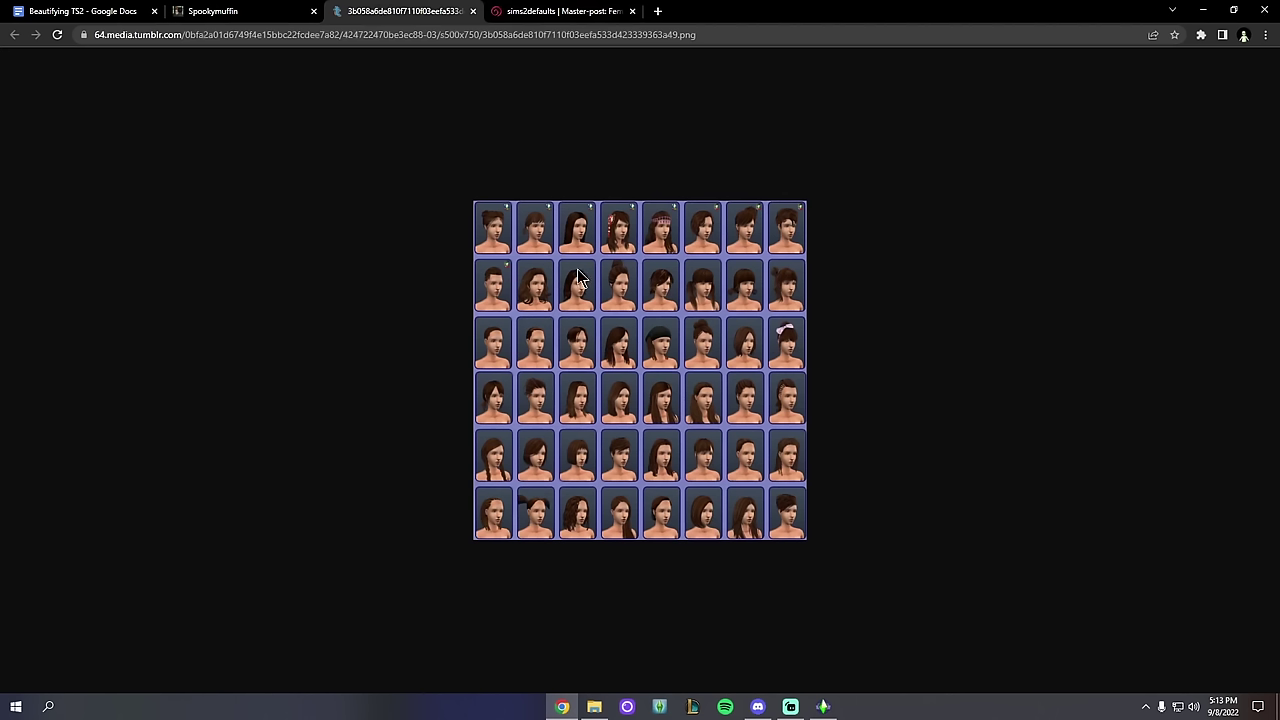
{"action": "left_click", "coordinate": [473, 11]}
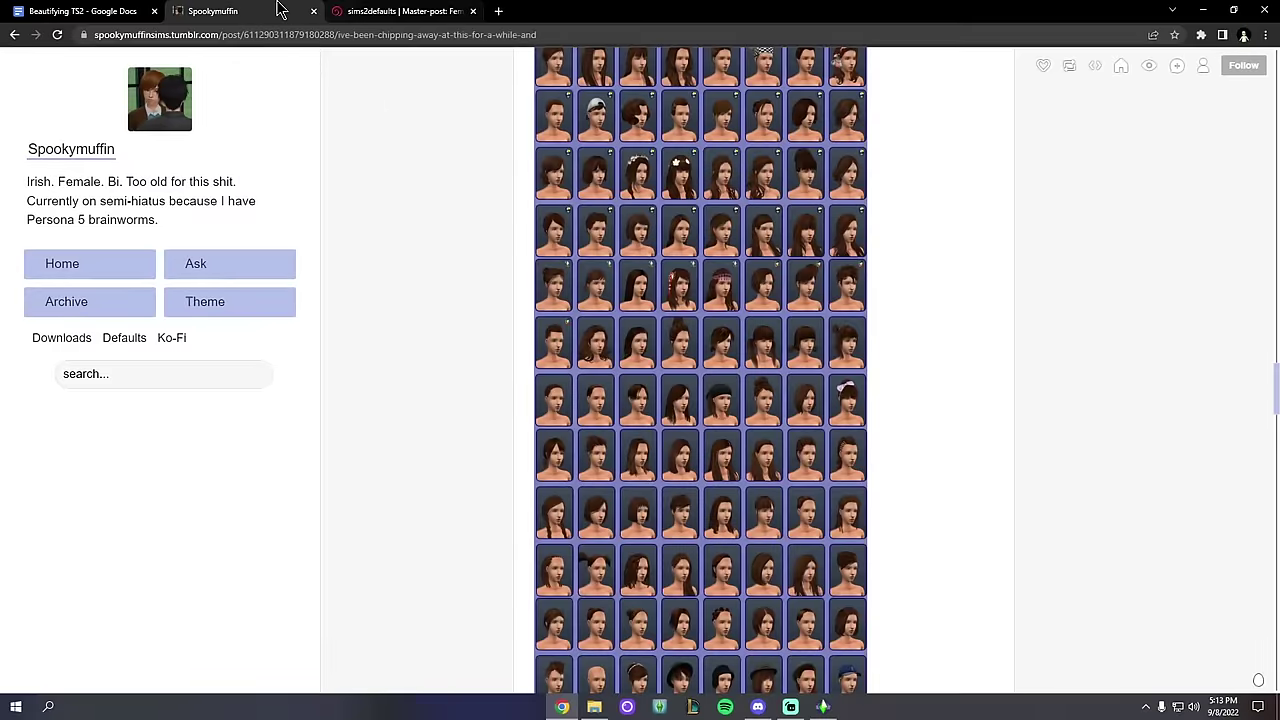
Step: Open the post's Download from SFS Folder link in a separate tab and switch to it
{"action": "scroll", "coordinate": [818, 405], "scroll_direction": "up", "scroll_amount": 20}
{"action": "scroll", "coordinate": [818, 405], "scroll_direction": "down", "scroll_amount": 4}
{"action": "right_click", "coordinate": [770, 388]}
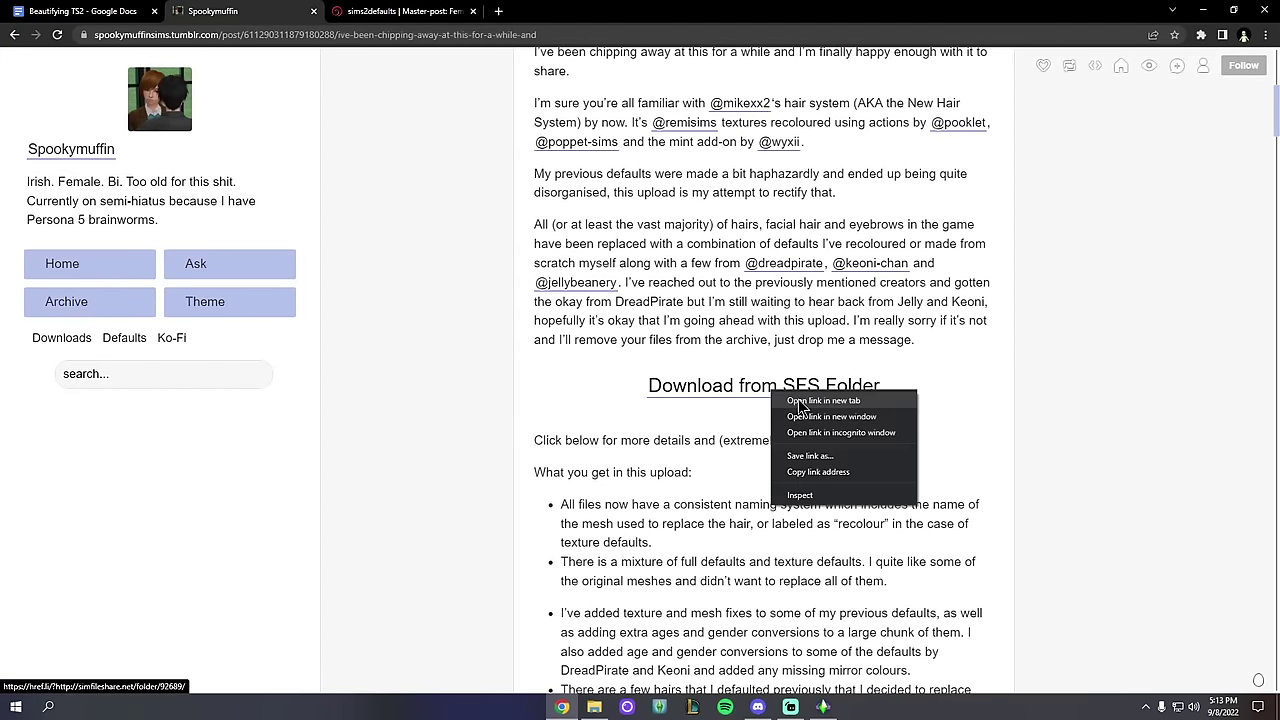
{"action": "left_click", "coordinate": [805, 400]}
{"action": "left_click", "coordinate": [410, 18]}
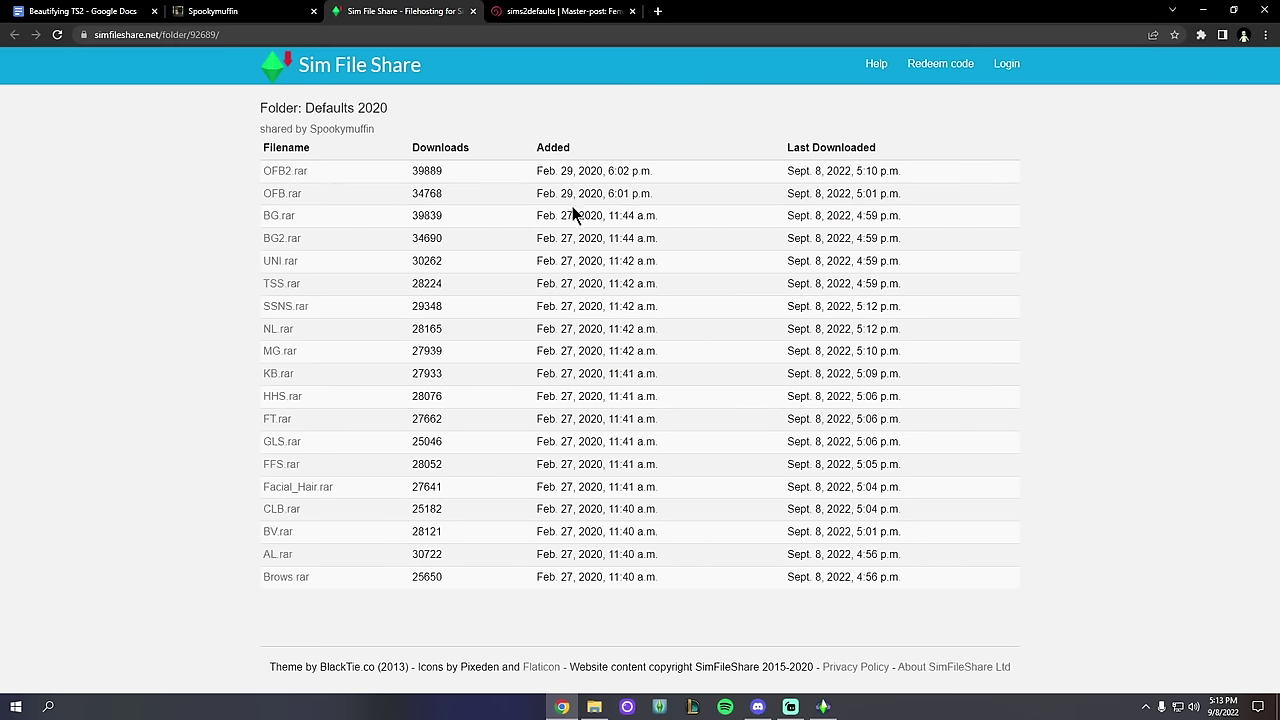
Step: Open the BG.rar entry from the Defaults 2020 folder and download the archive
{"action": "left_click_drag", "start_coordinate": [257, 178], "coordinate": [457, 565]}
{"action": "left_click", "coordinate": [409, 568]}
{"action": "middle_click", "coordinate": [283, 227]}
{"action": "left_click", "coordinate": [555, 11]}
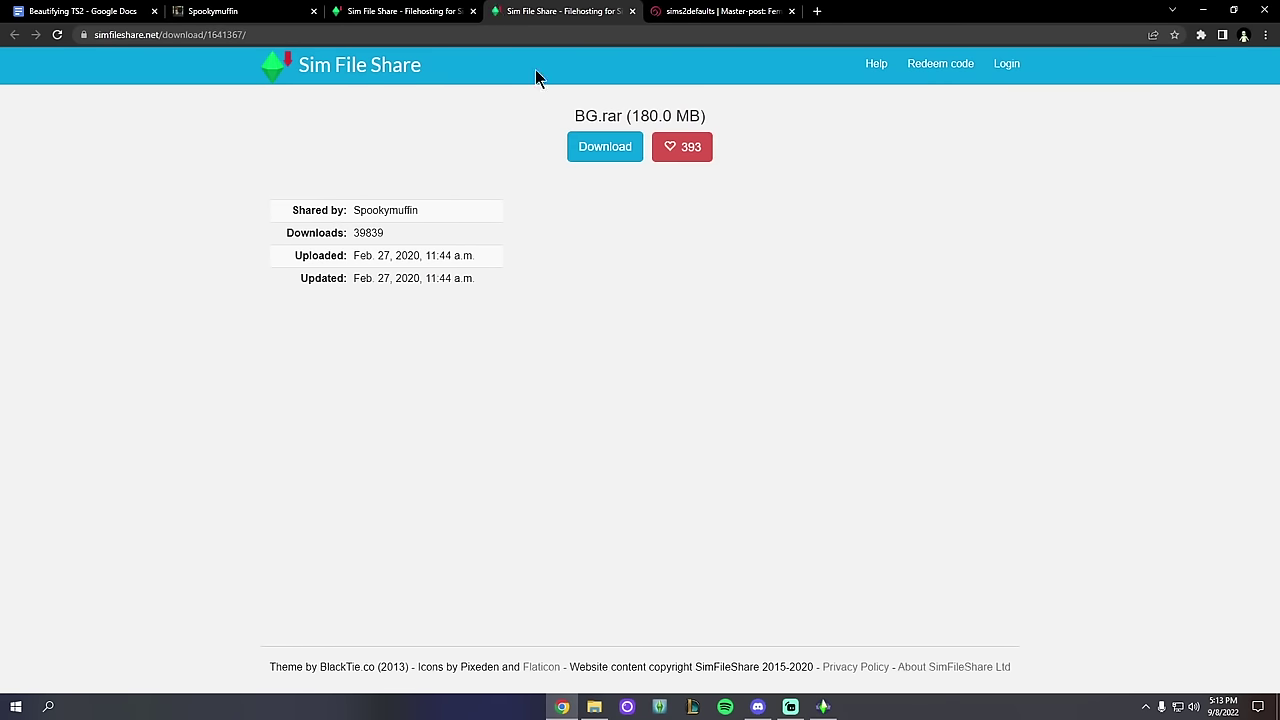
{"action": "left_click", "coordinate": [603, 150]}
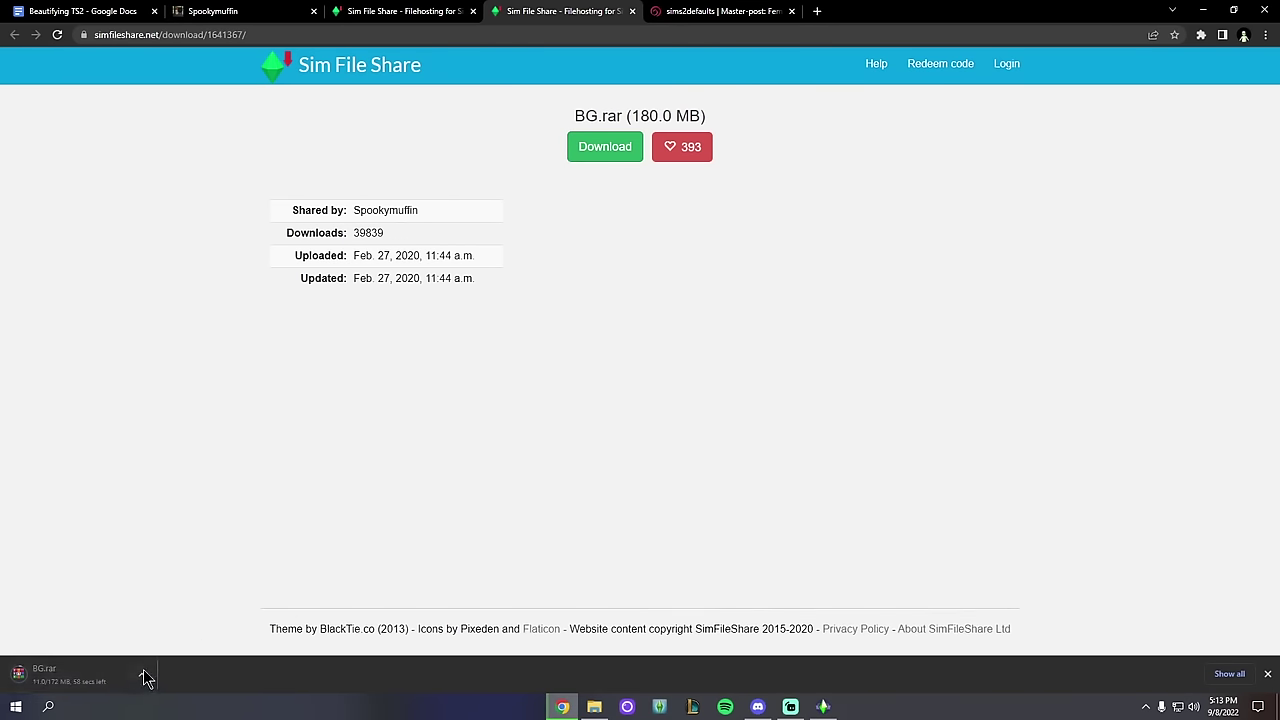
Step: Return to the Spookymuffin post and look through more of the replacement hair previews
{"action": "left_click", "coordinate": [300, 10]}
{"action": "scroll", "coordinate": [617, 337], "scroll_direction": "down", "scroll_amount": 15}
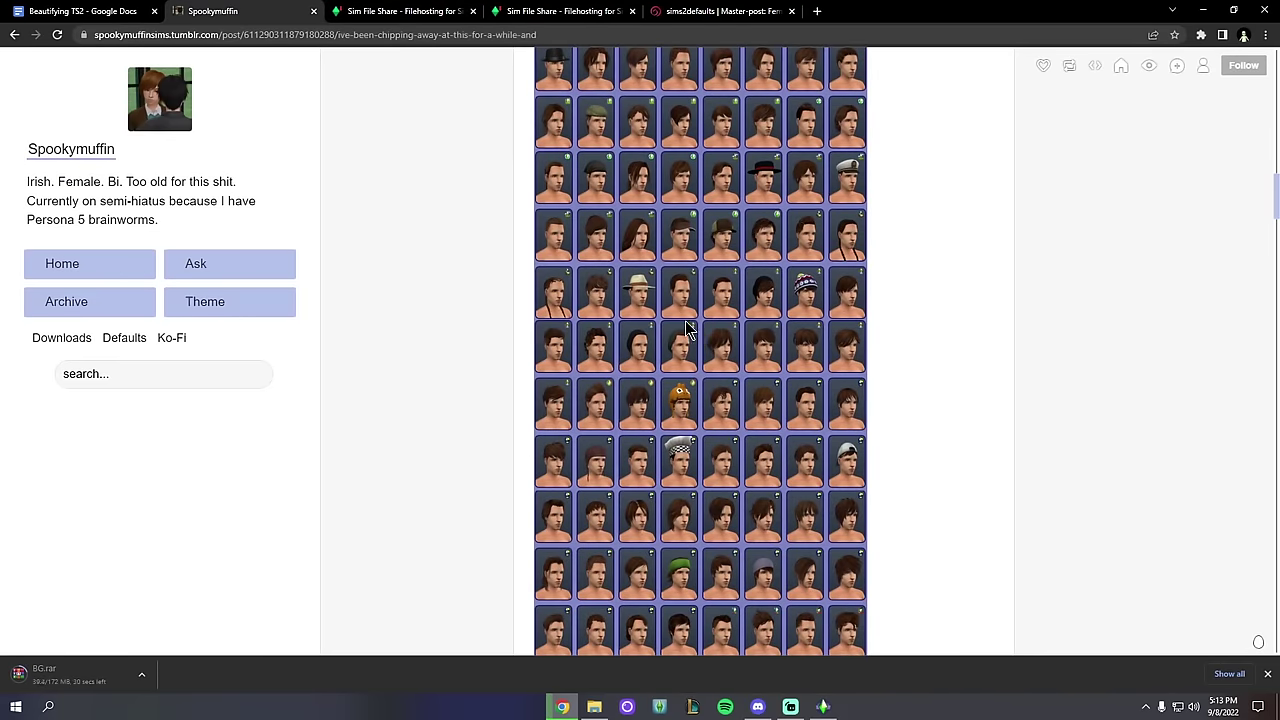
{"action": "scroll", "coordinate": [686, 330], "scroll_direction": "down", "scroll_amount": 10}
Step: In File Explorer, create a folder named Default Hair Replacements inside The Sims 2 Ultimate Collection's Downloads folder
{"action": "key", "text": "alt+Tab"}
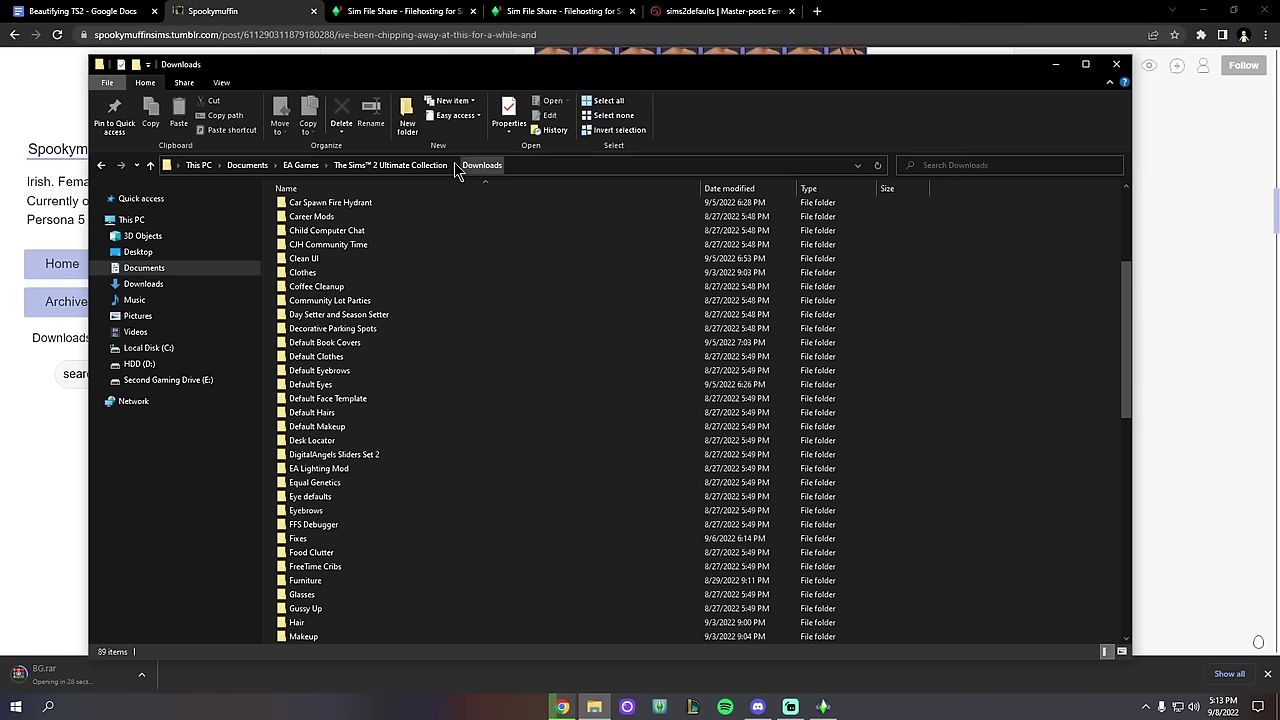
{"action": "left_click", "coordinate": [400, 165]}
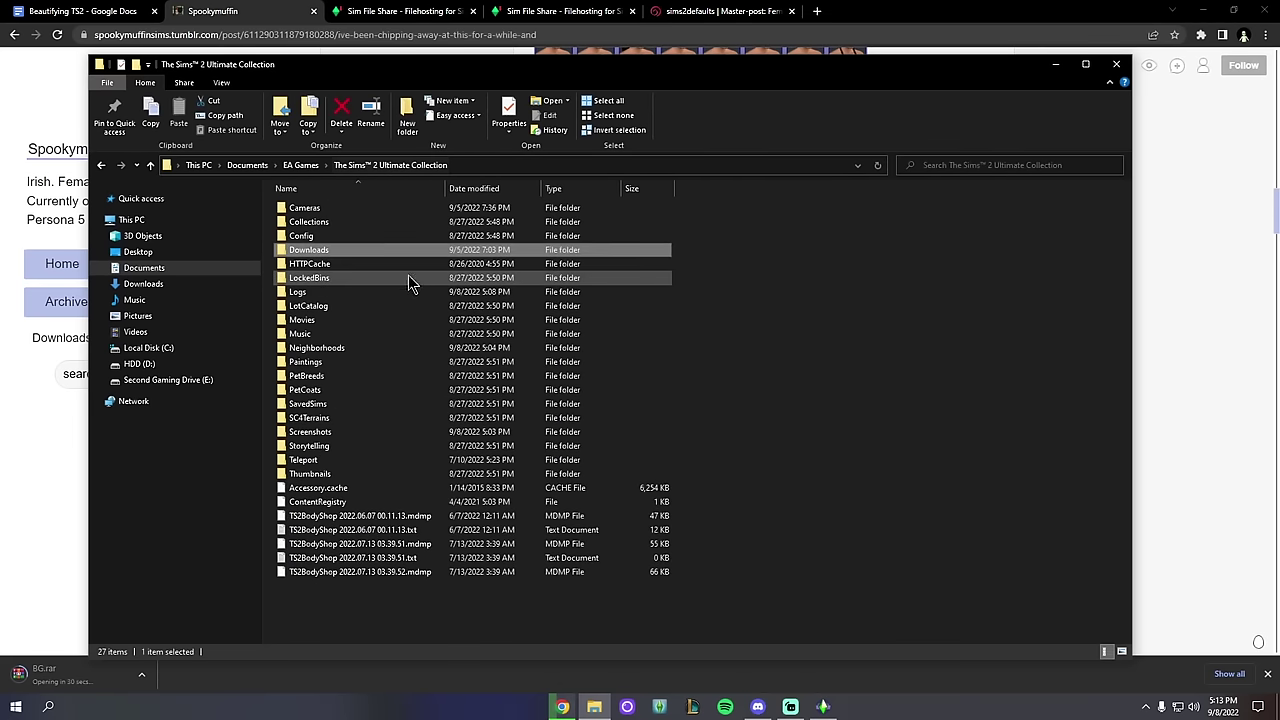
{"action": "double_click", "coordinate": [330, 256]}
{"action": "right_click", "coordinate": [995, 335]}
{"action": "mouse_move", "coordinate": [1023, 506]}
{"action": "left_click", "coordinate": [891, 487]}
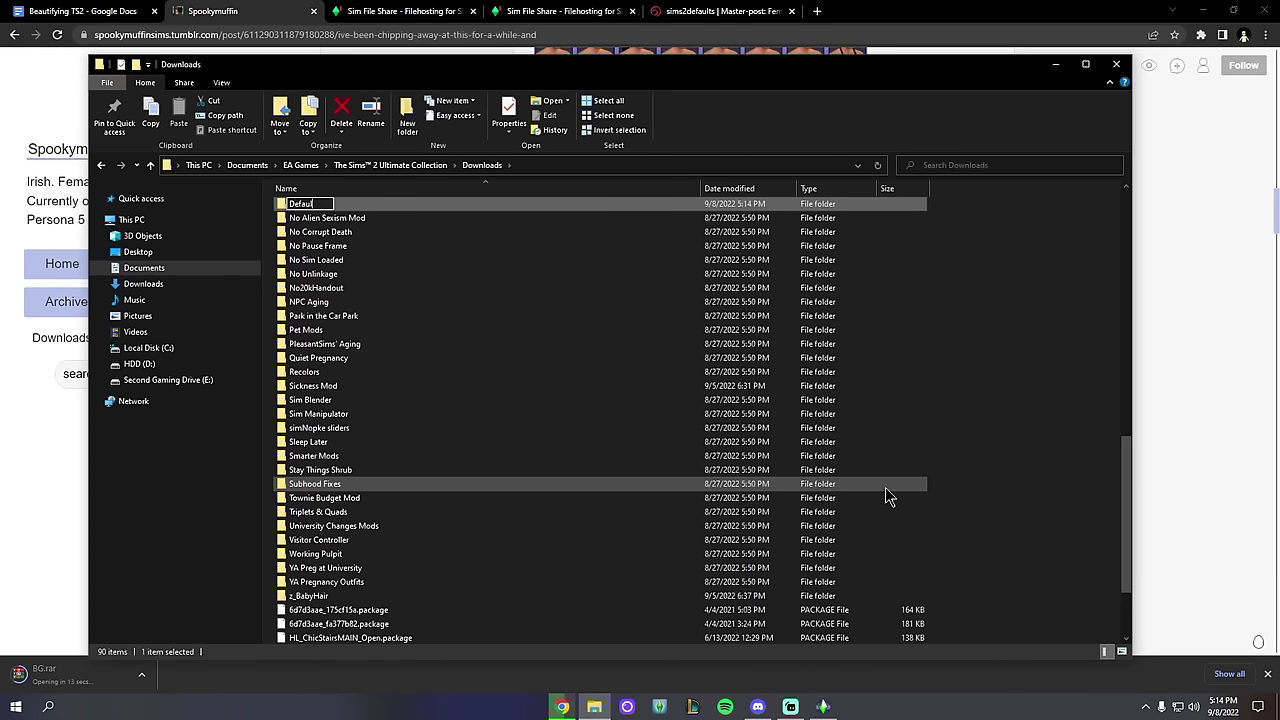
{"action": "type", "text": "Default Hair Replacements"}
{"action": "key", "text": "Return"}
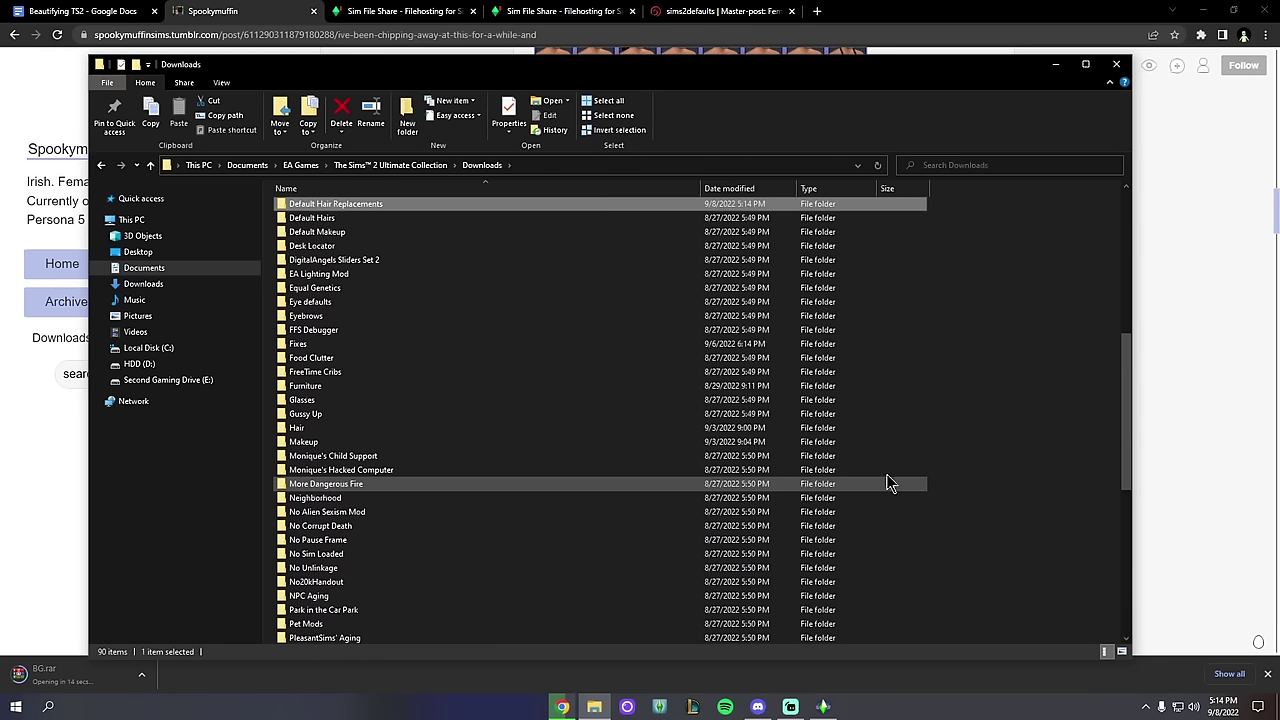
Step: Open the Default Hair Replacements folder, check its place within Downloads, and reopen it
{"action": "double_click", "coordinate": [350, 205]}
{"action": "left_click_drag", "start_coordinate": [571, 75], "coordinate": [571, 50]}
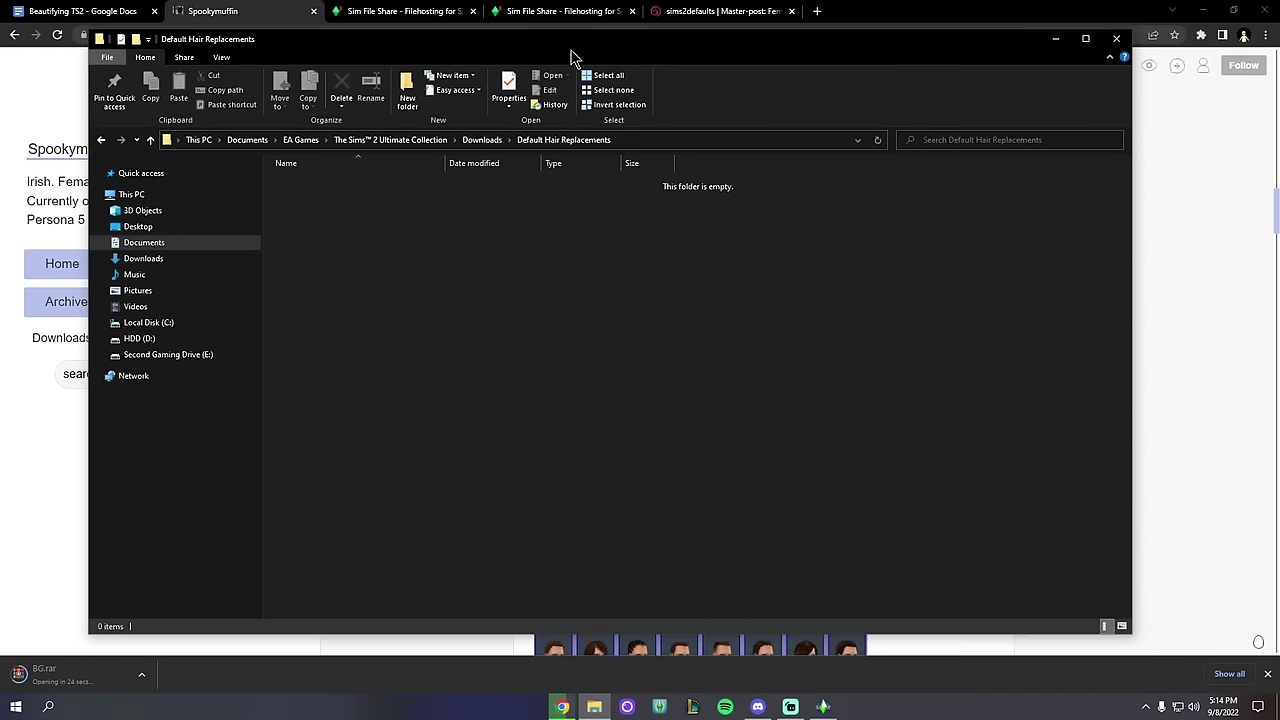
{"action": "left_click", "coordinate": [493, 141]}
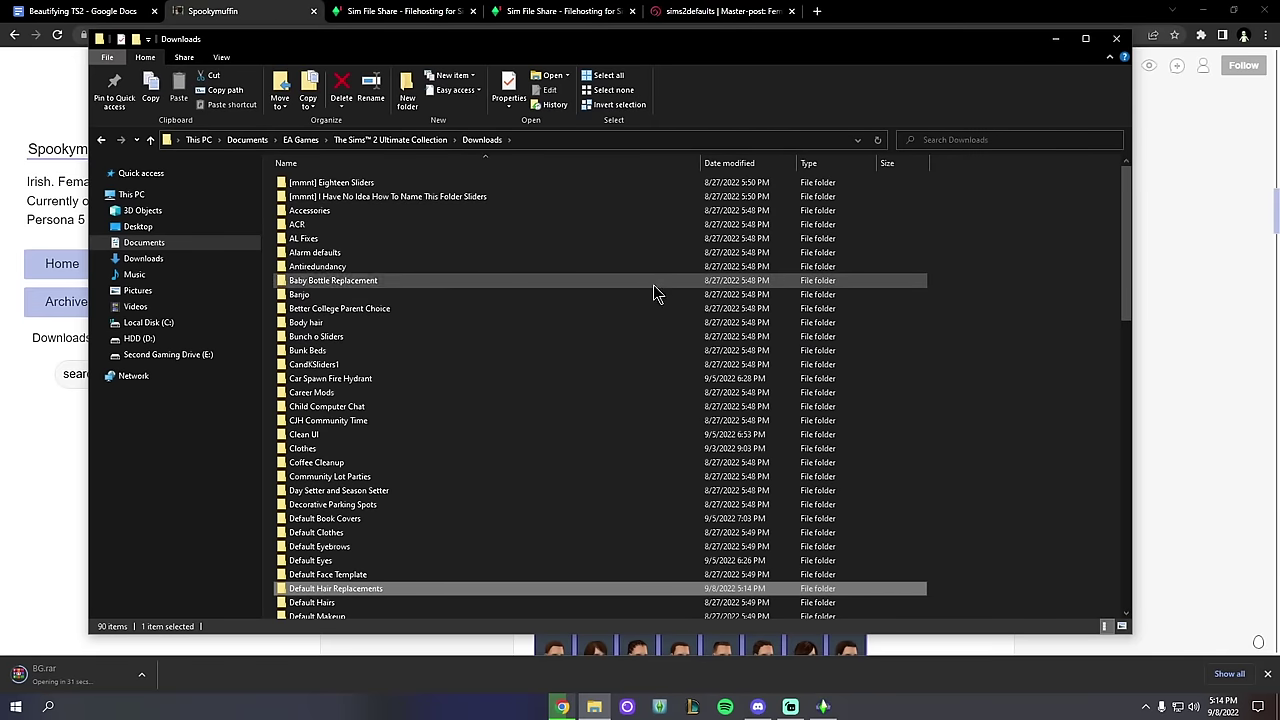
{"action": "double_click", "coordinate": [378, 588]}
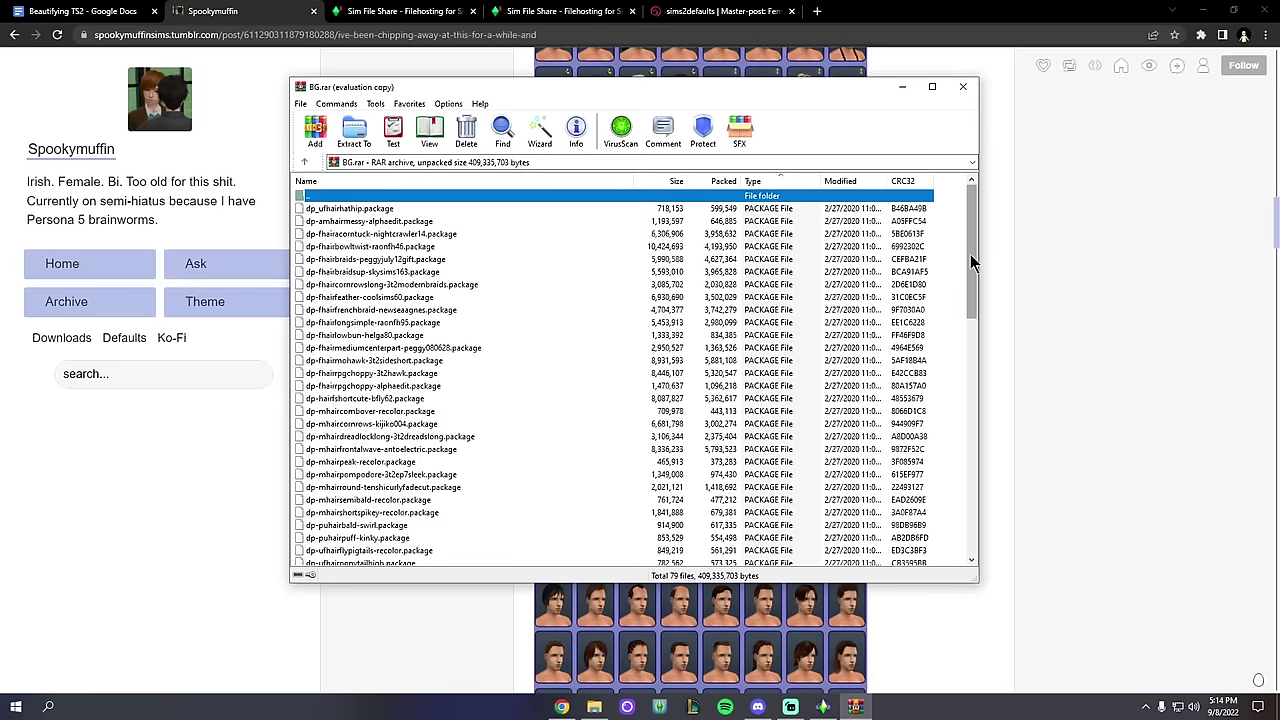
Step: Arrange the BG.rar archive window and the Default Hair Replacements folder window side by side
{"action": "left_click_drag", "start_coordinate": [972, 262], "coordinate": [860, 215]}
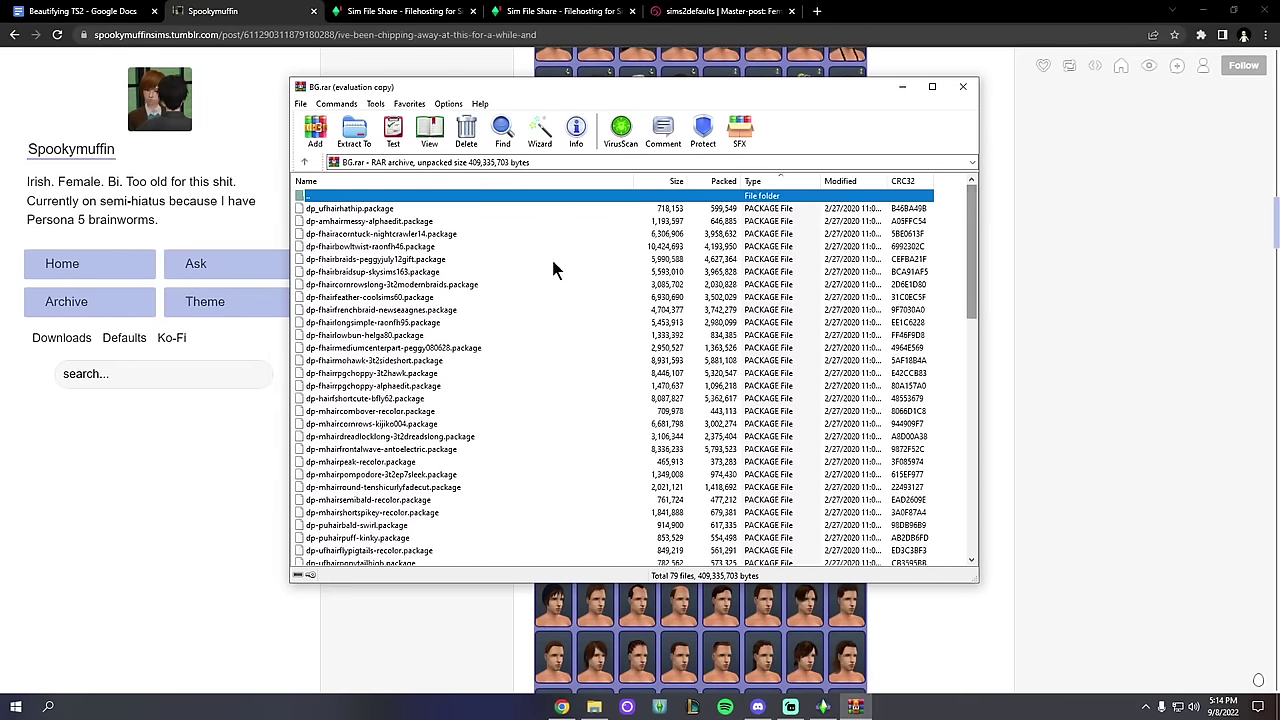
{"action": "left_click_drag", "start_coordinate": [466, 95], "coordinate": [850, 135]}
{"action": "left_click", "coordinate": [594, 707]}
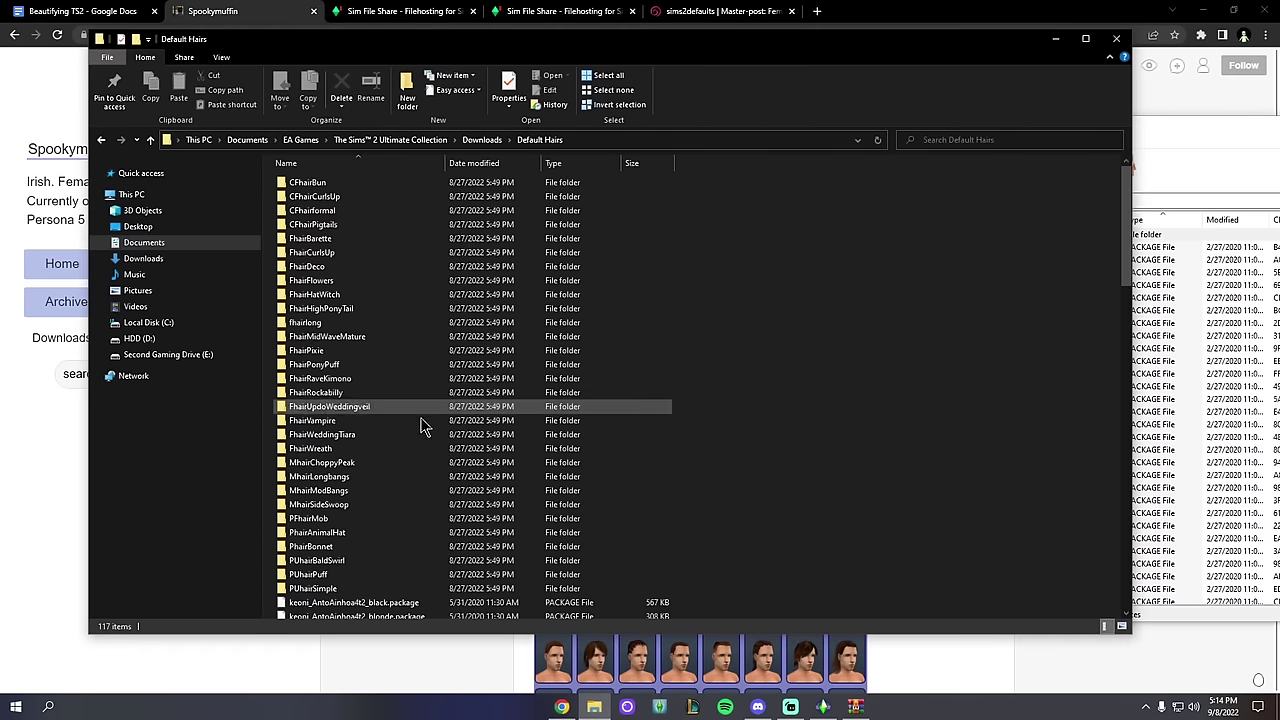
{"action": "key", "text": "alt+Left"}
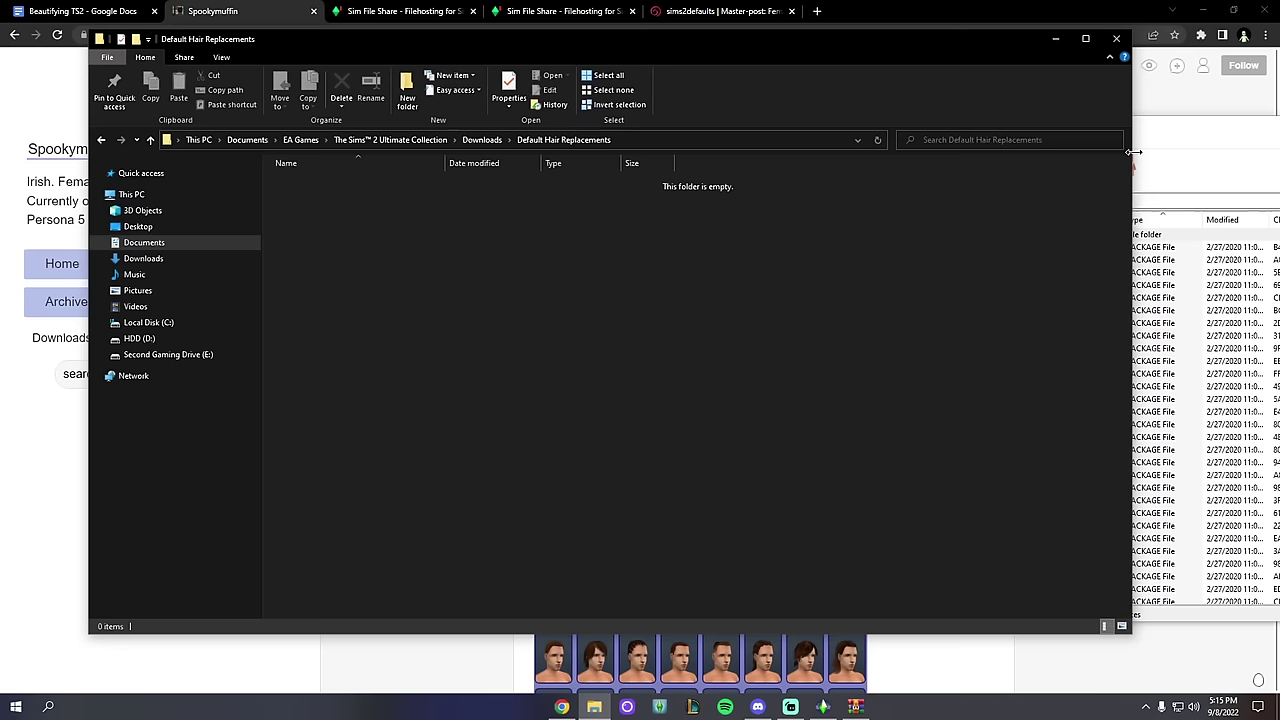
{"action": "left_click_drag", "start_coordinate": [1135, 152], "coordinate": [752, 152]}
{"action": "left_click_drag", "start_coordinate": [597, 40], "coordinate": [498, 44]}
Step: Try to extract all package files from BG.rar into the Default Hair Replacements folder
{"action": "left_click", "coordinate": [947, 366]}
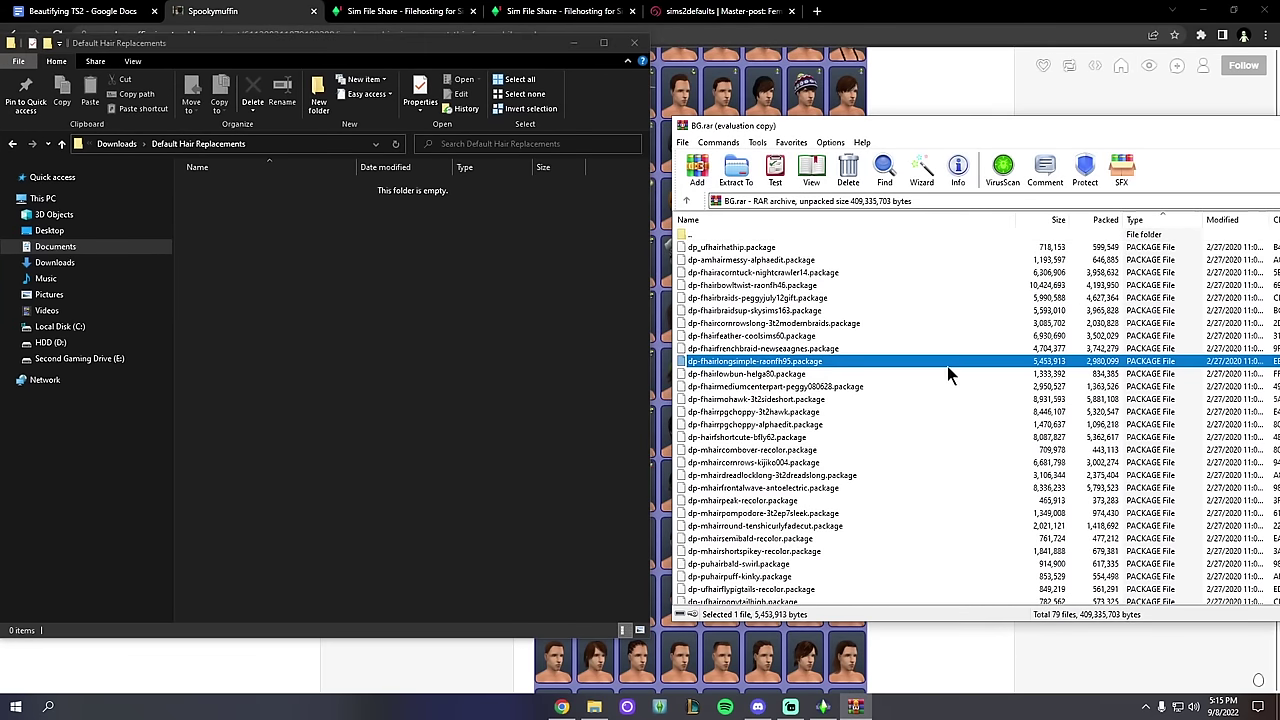
{"action": "key", "text": "ctrl+a"}
{"action": "left_click_drag", "start_coordinate": [947, 366], "coordinate": [451, 357]}
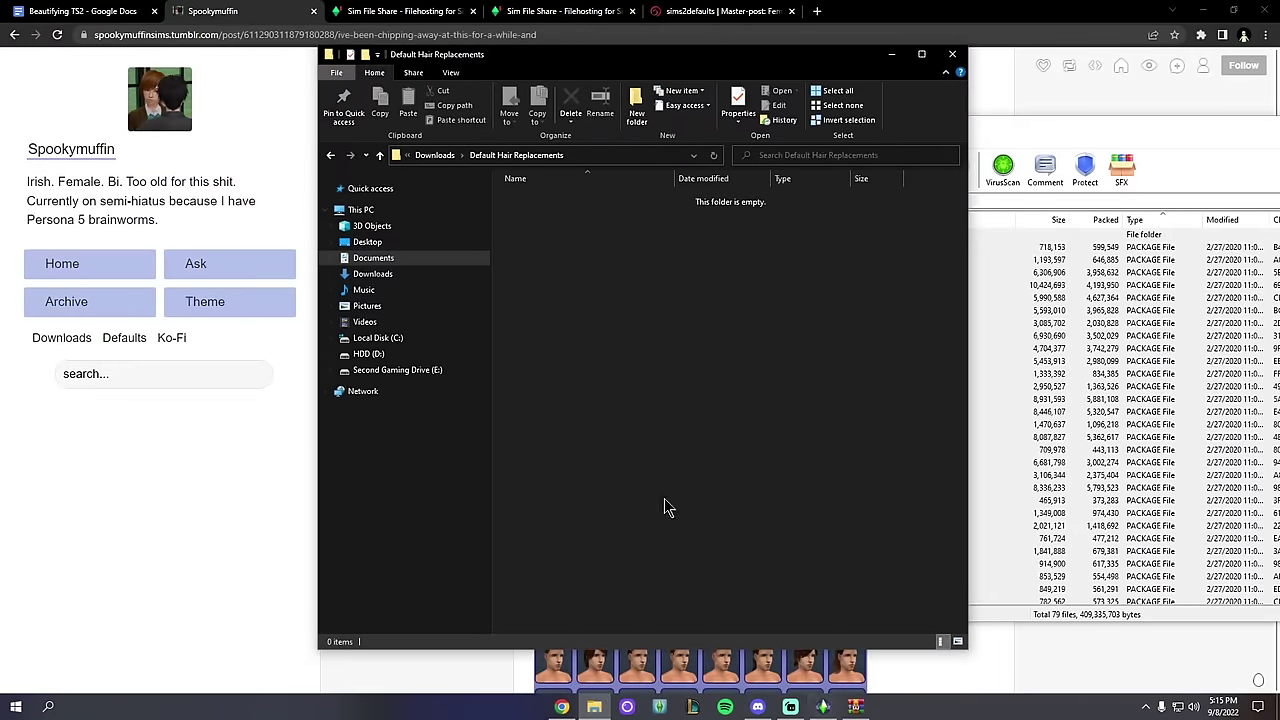
Step: Close both Sim File Share tabs in Chrome and return to the beginning of the Female Hair master-post
{"action": "left_click", "coordinate": [457, 11]}
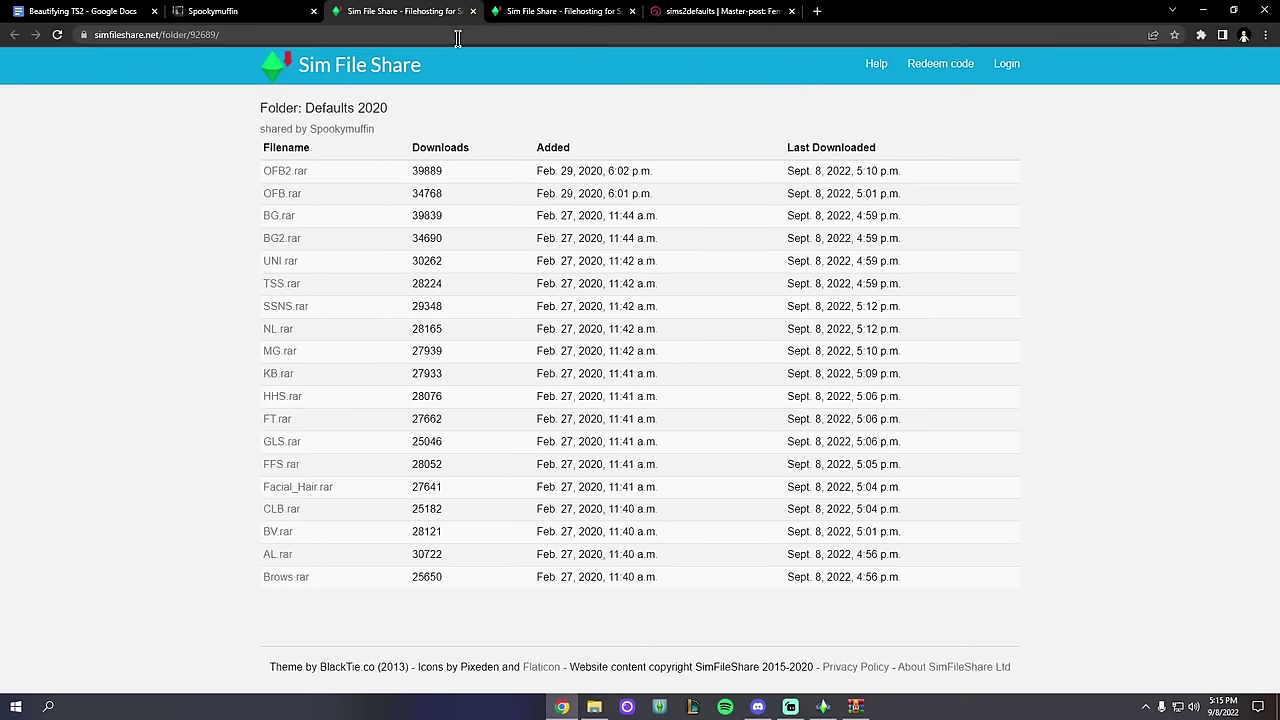
{"action": "left_click", "coordinate": [472, 11]}
{"action": "left_click", "coordinate": [472, 11]}
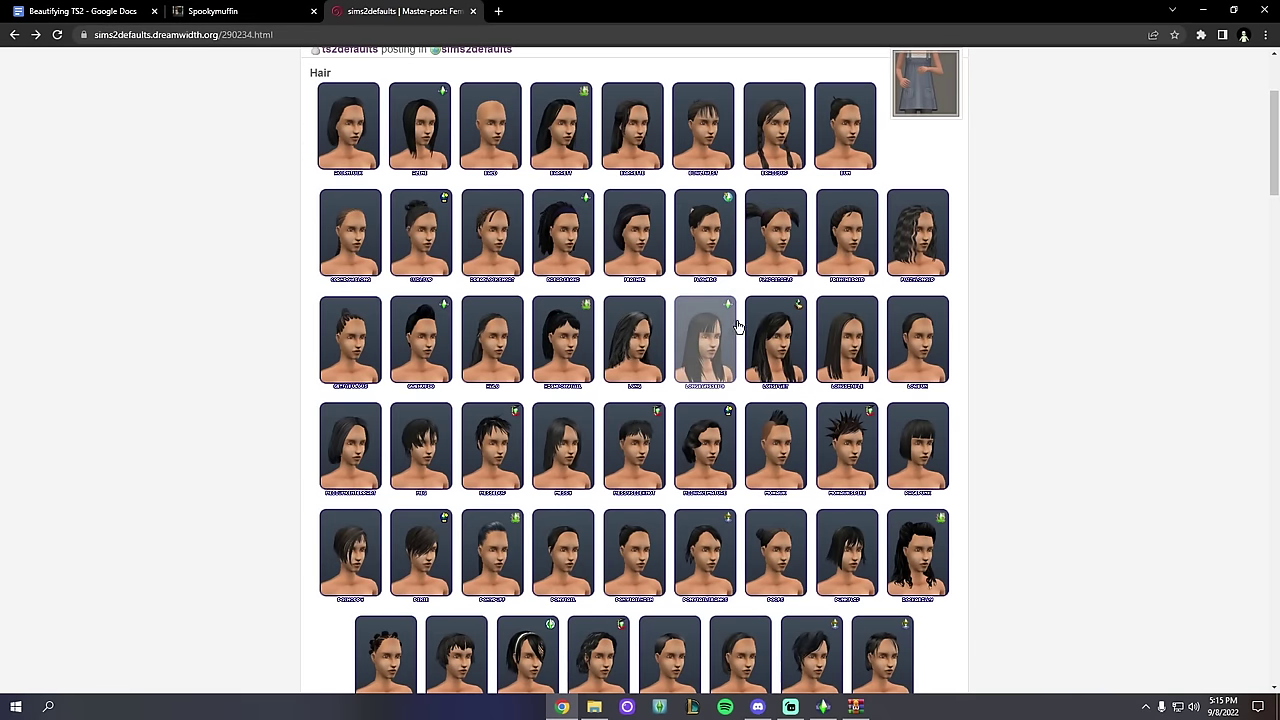
{"action": "scroll", "coordinate": [537, 237], "scroll_direction": "up", "scroll_amount": 2}
{"action": "scroll", "coordinate": [560, 249], "scroll_direction": "down", "scroll_amount": 1}
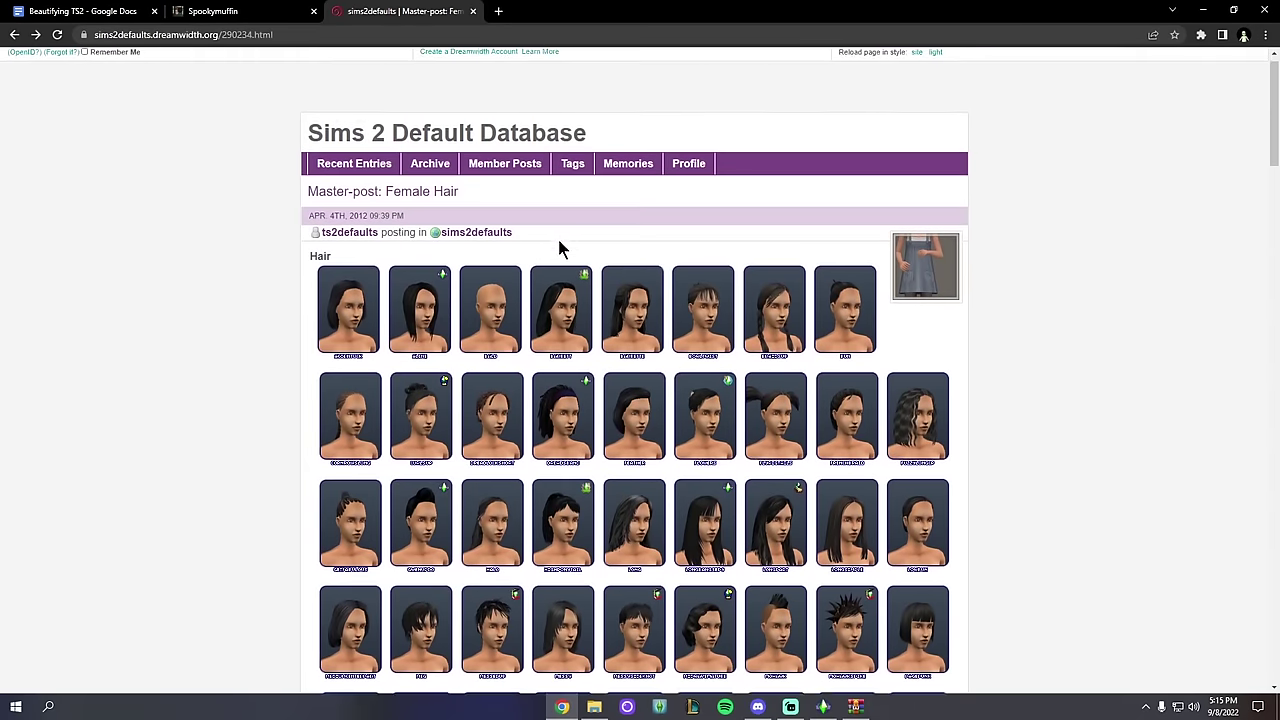
Step: Open the hairlongsimple defaults page from the master-post, and the trotylka post with the Raon 28 replacement, each in a new tab
{"action": "right_click", "coordinate": [855, 495]}
{"action": "left_click", "coordinate": [880, 486]}
{"action": "left_click", "coordinate": [560, 11]}
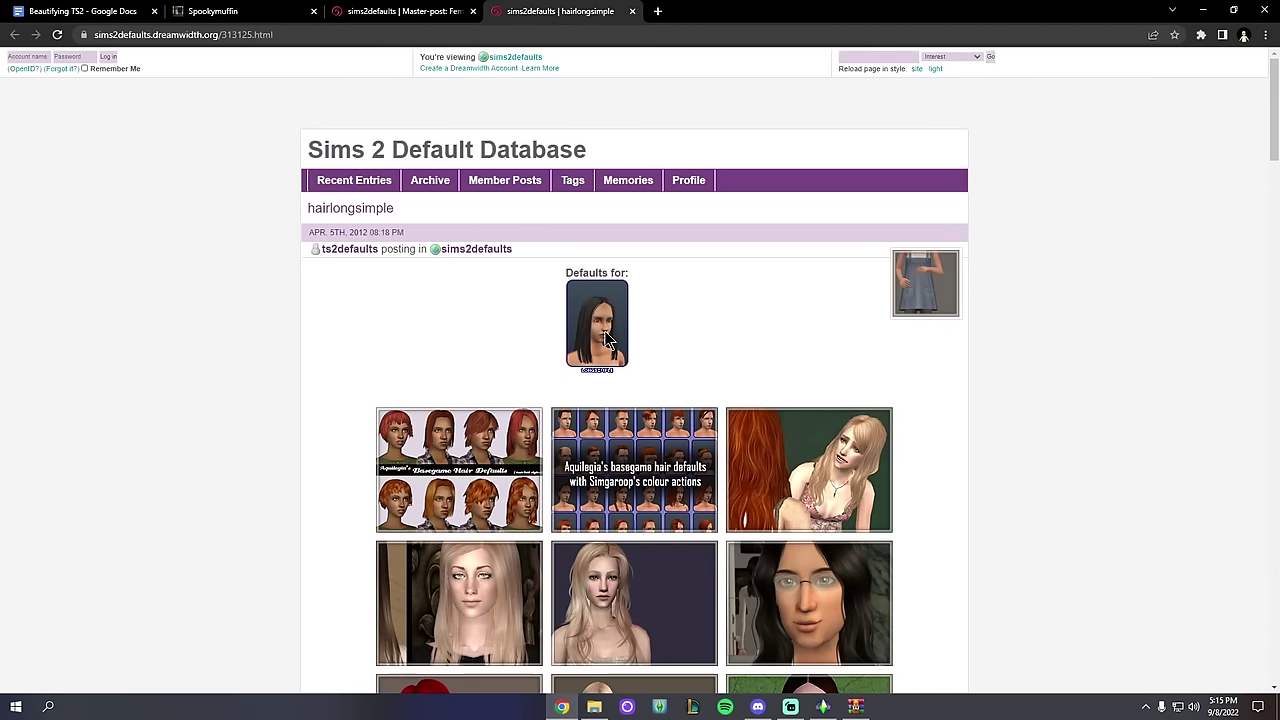
{"action": "scroll", "coordinate": [605, 358], "scroll_direction": "down", "scroll_amount": 2}
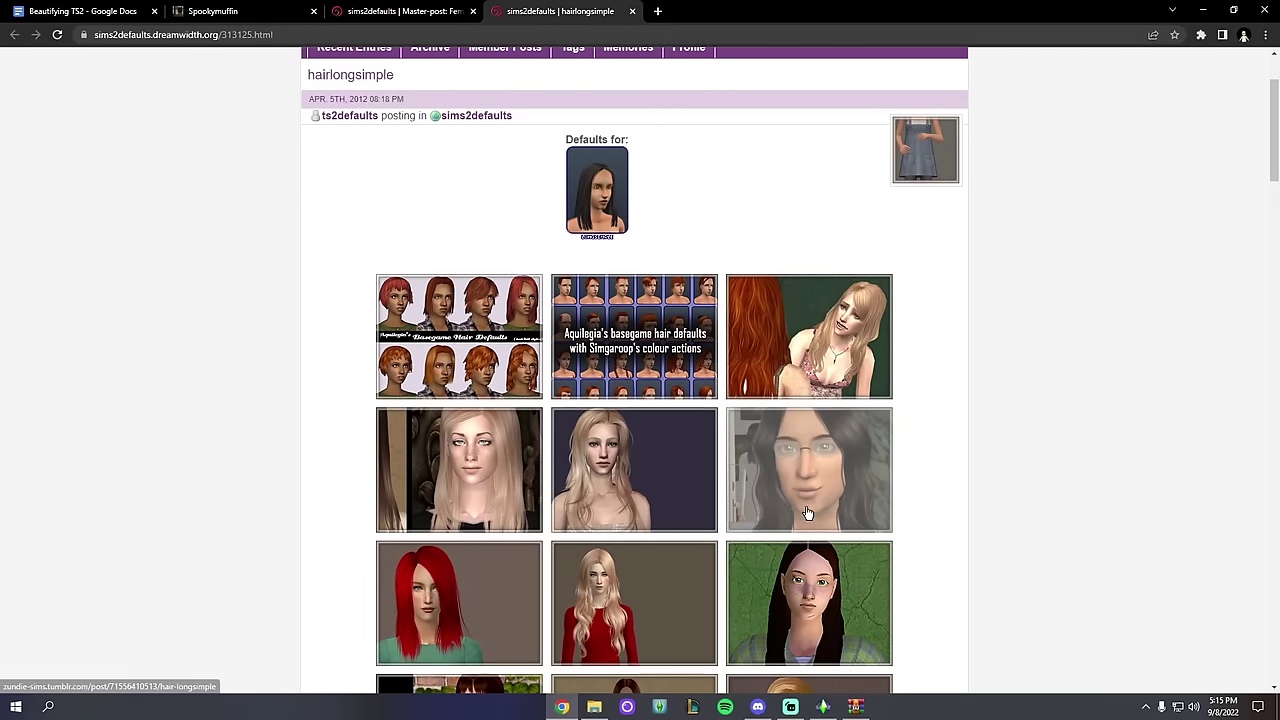
{"action": "right_click", "coordinate": [825, 323]}
{"action": "left_click", "coordinate": [893, 333]}
{"action": "left_click", "coordinate": [690, 11]}
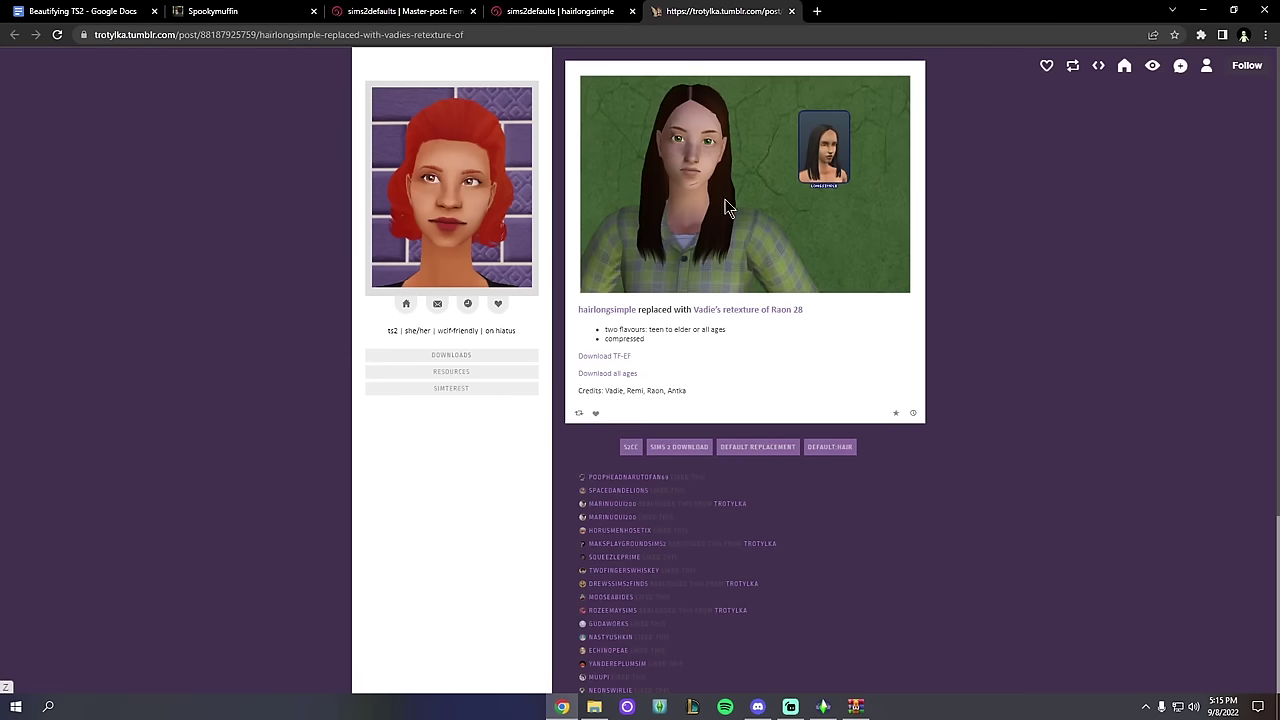
Step: Compare the trotylka post with the hairlongsimple listing and open the blonde replacement by Revallsim in another tab
{"action": "left_click", "coordinate": [560, 11]}
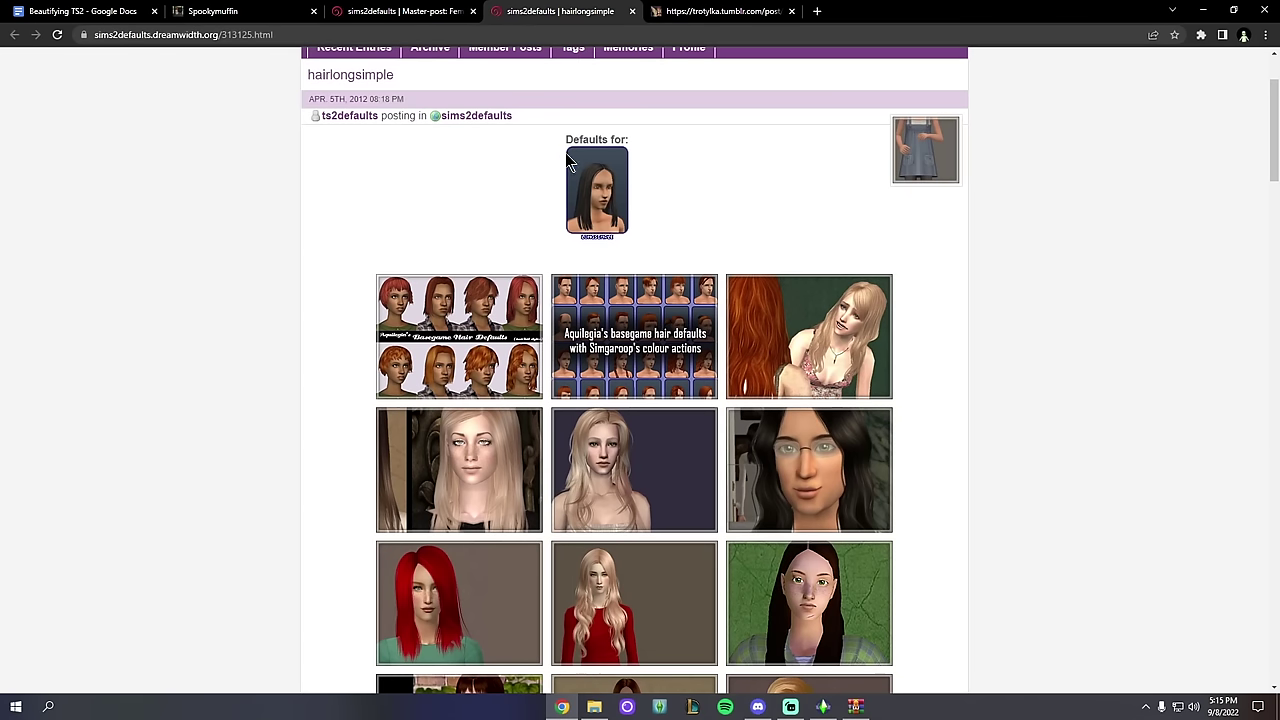
{"action": "left_click", "coordinate": [665, 10]}
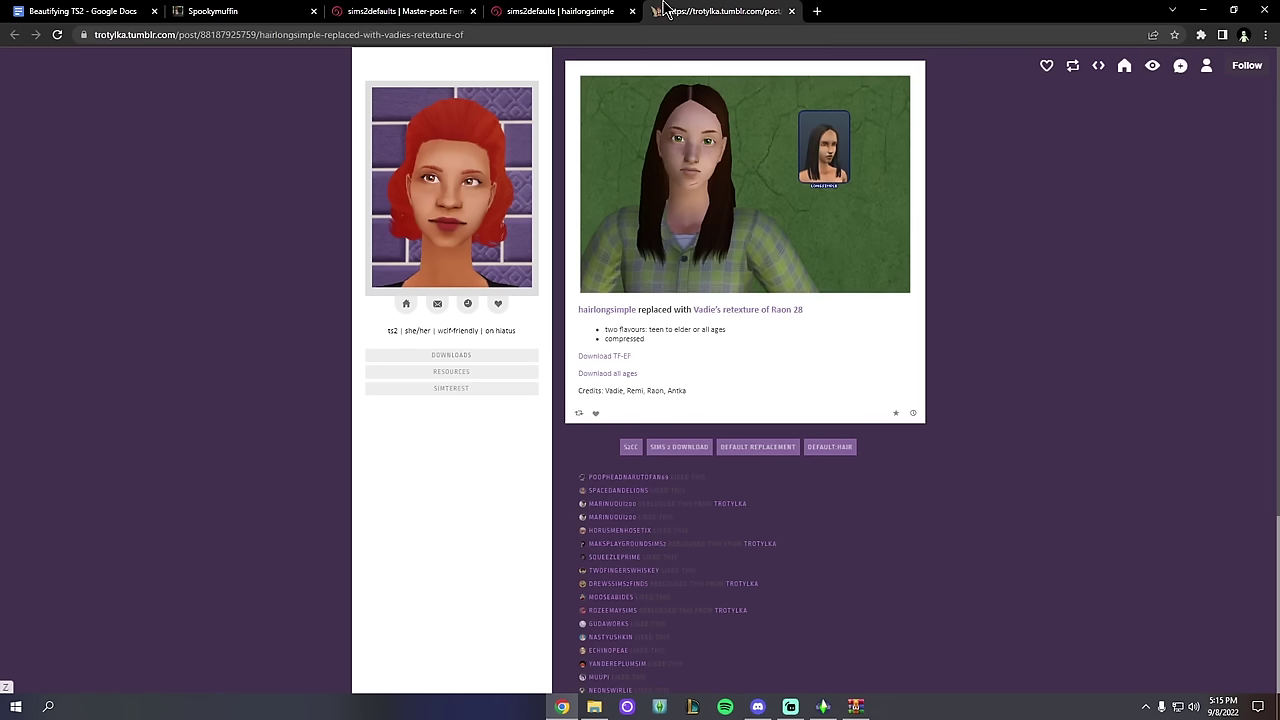
{"action": "left_click", "coordinate": [560, 11]}
{"action": "scroll", "coordinate": [560, 250], "scroll_direction": "down", "scroll_amount": 5}
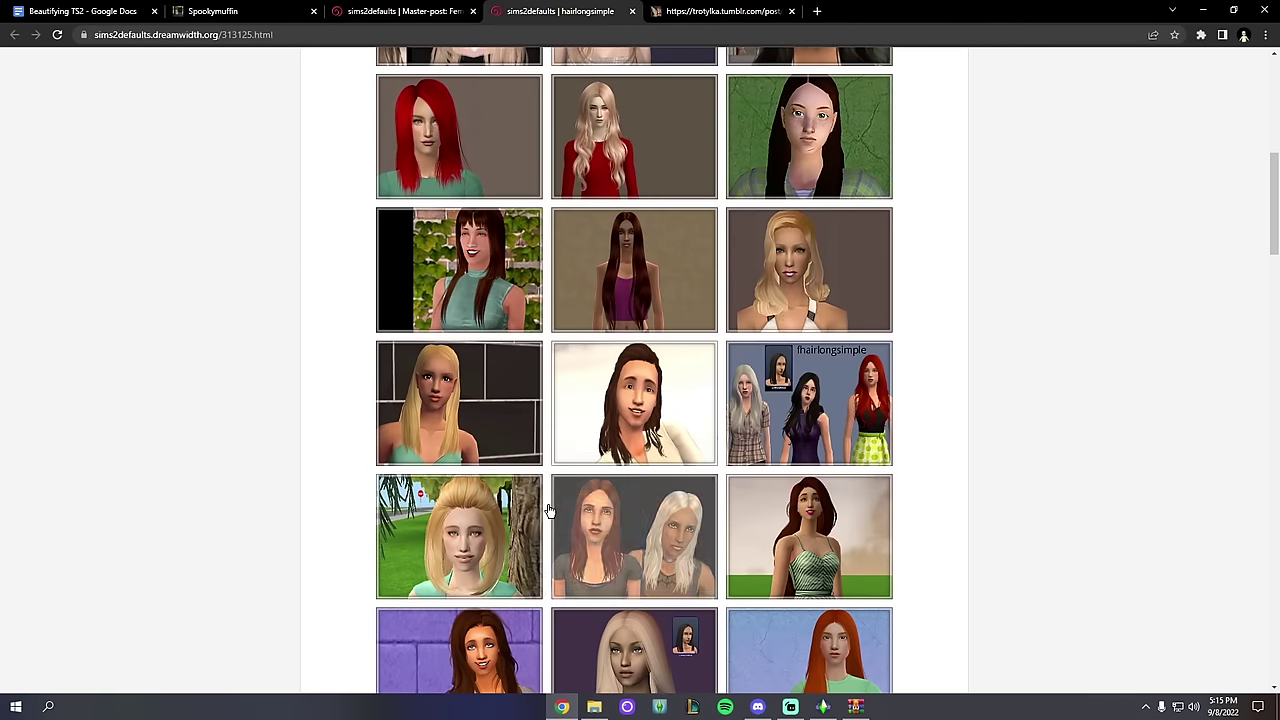
{"action": "right_click", "coordinate": [484, 287]}
{"action": "left_click", "coordinate": [520, 294]}
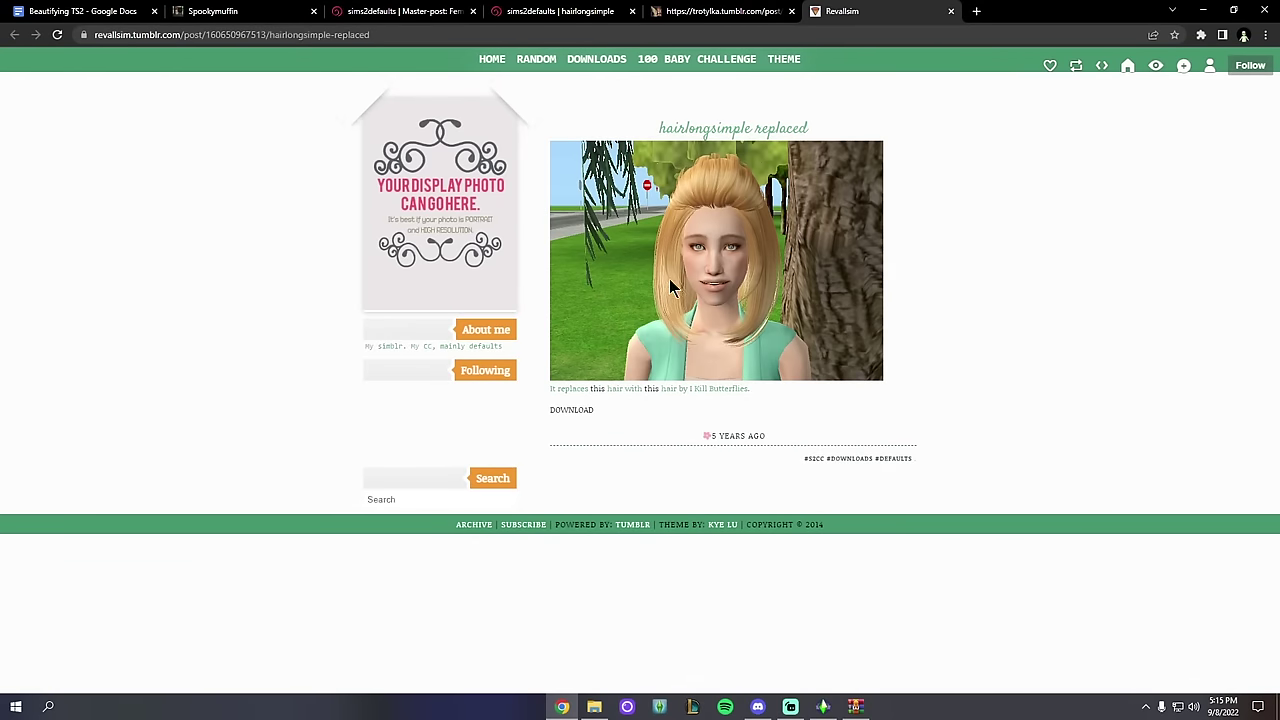
Step: Close the two replacement posts, look further through the hairlongsimple alternatives, and close that listing too
{"action": "left_click", "coordinate": [771, 11]}
{"action": "key", "text": "ctrl+Tab"}
{"action": "left_click", "coordinate": [771, 11]}
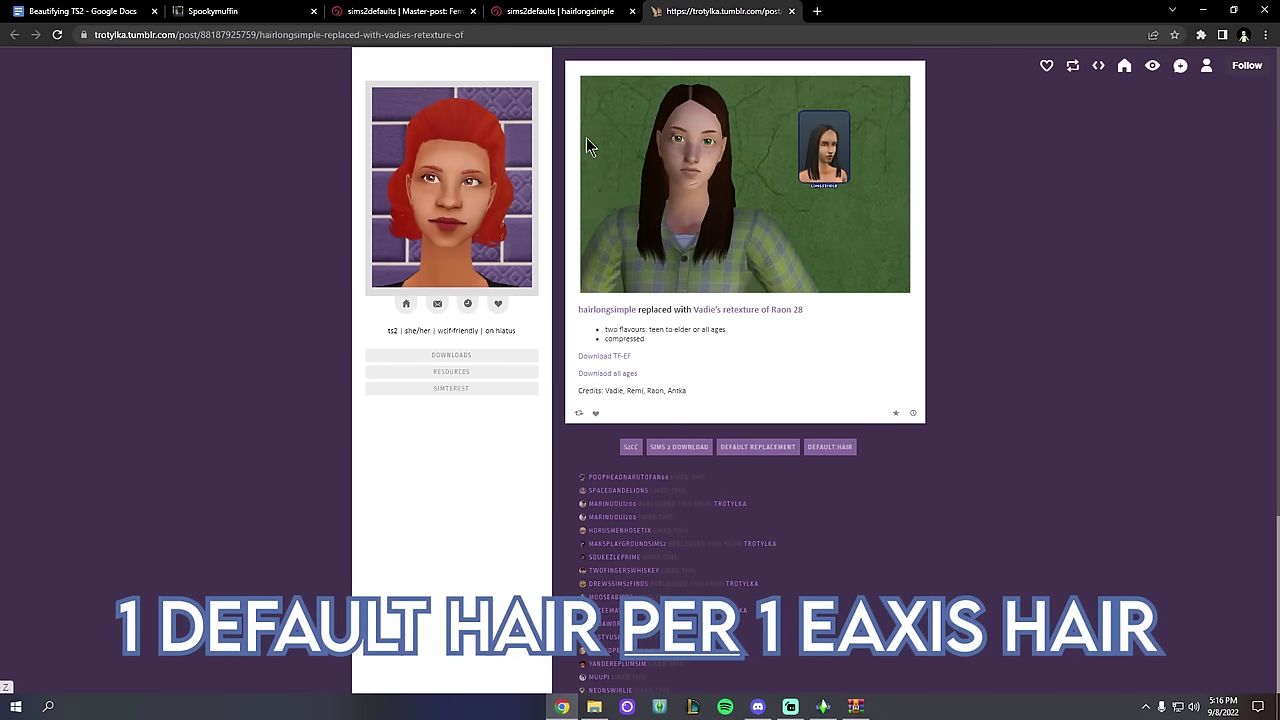
{"action": "left_click", "coordinate": [792, 11]}
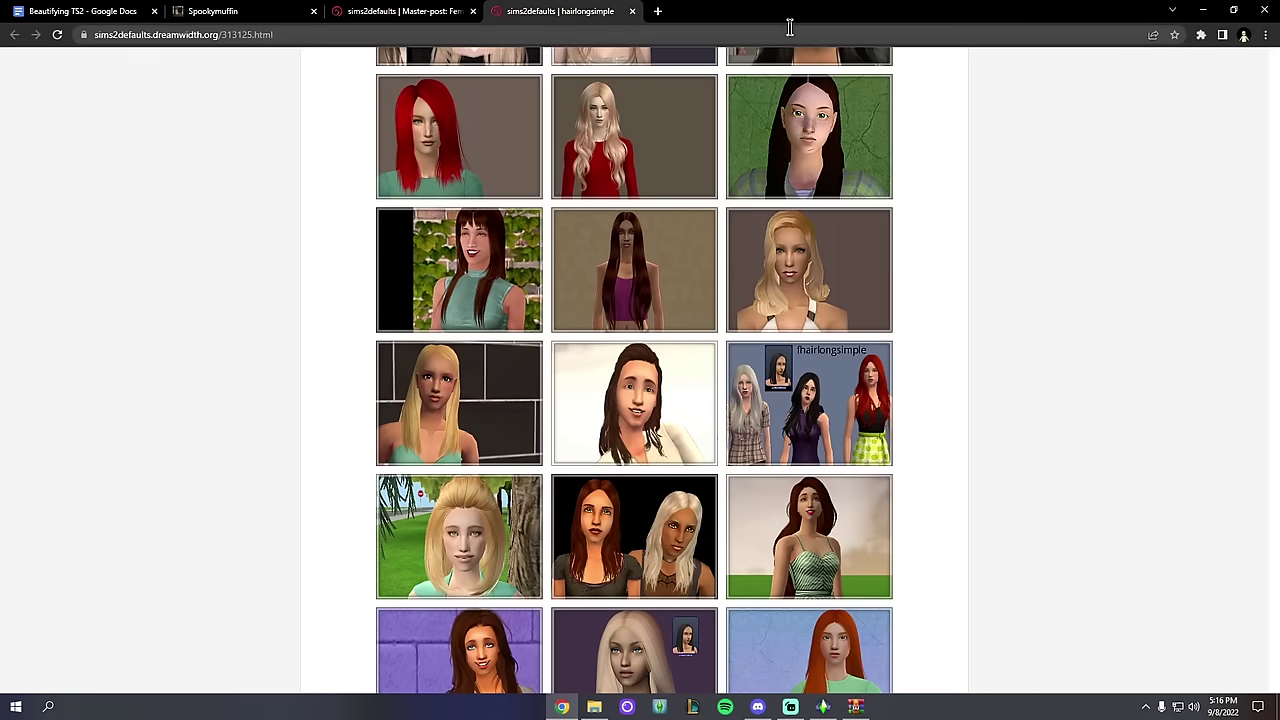
{"action": "scroll", "coordinate": [983, 297], "scroll_direction": "down", "scroll_amount": 3}
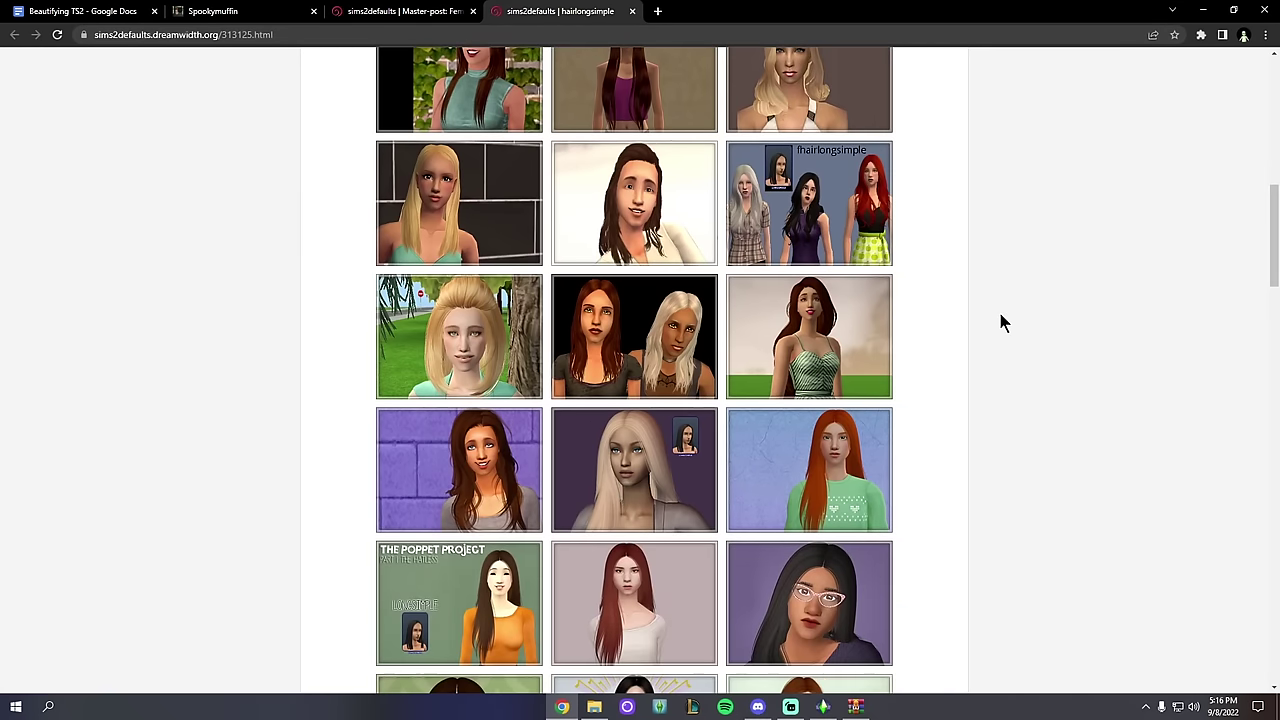
{"action": "key", "text": "ctrl+w"}
Step: Review Spookymuffin's Bulk Default Hair Upload post from its heading image to the SFS folder link and file details
{"action": "scroll", "coordinate": [650, 330], "scroll_direction": "up", "scroll_amount": 9}
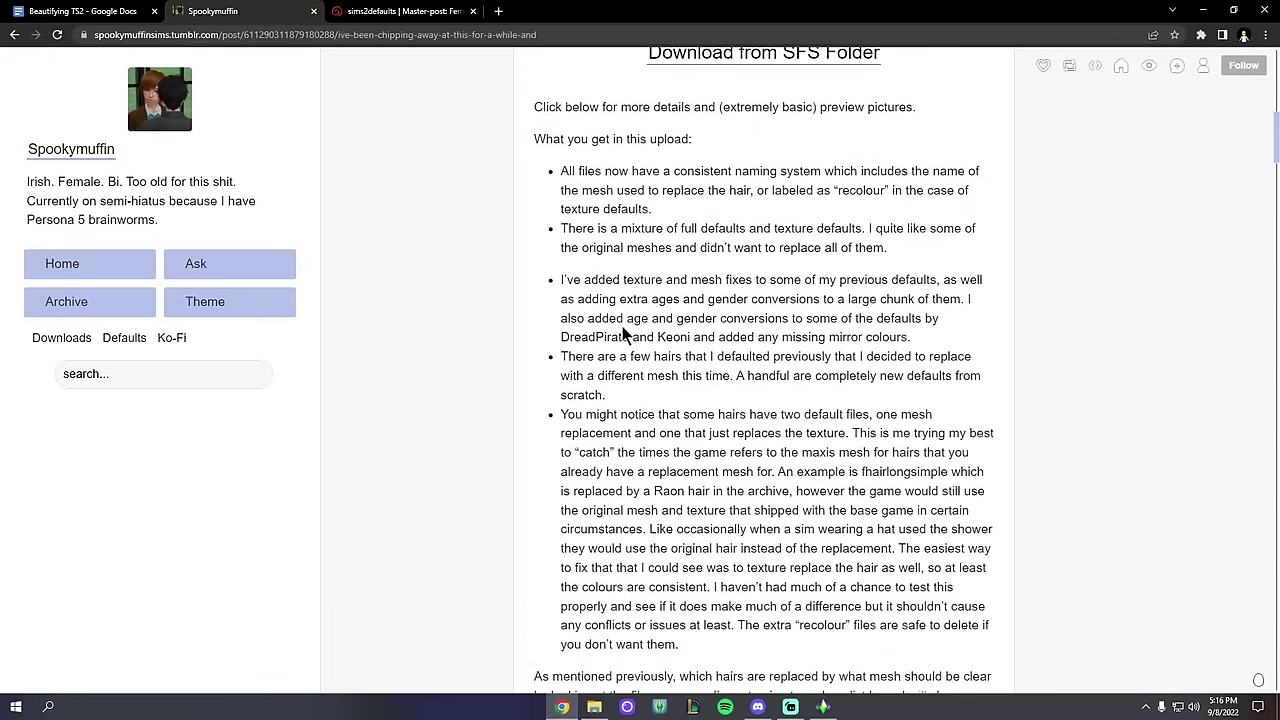
{"action": "scroll", "coordinate": [643, 345], "scroll_direction": "up", "scroll_amount": 5}
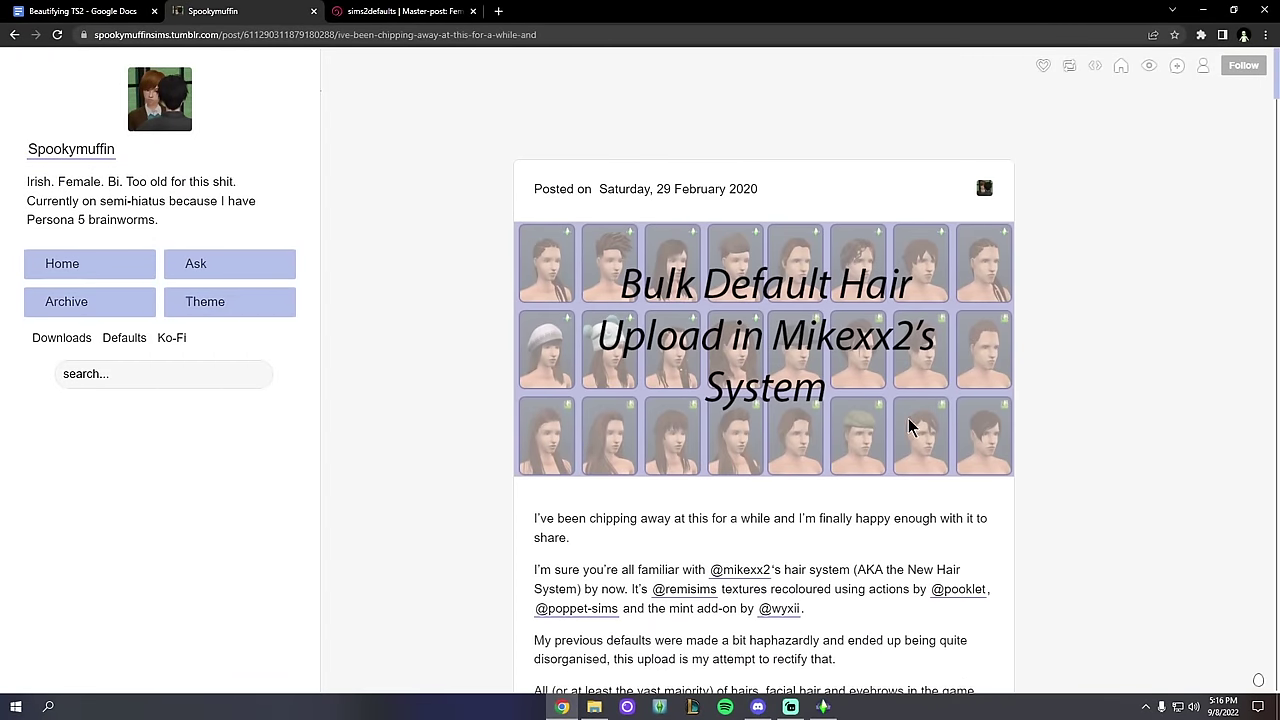
{"action": "scroll", "coordinate": [900, 385], "scroll_direction": "down", "scroll_amount": 15}
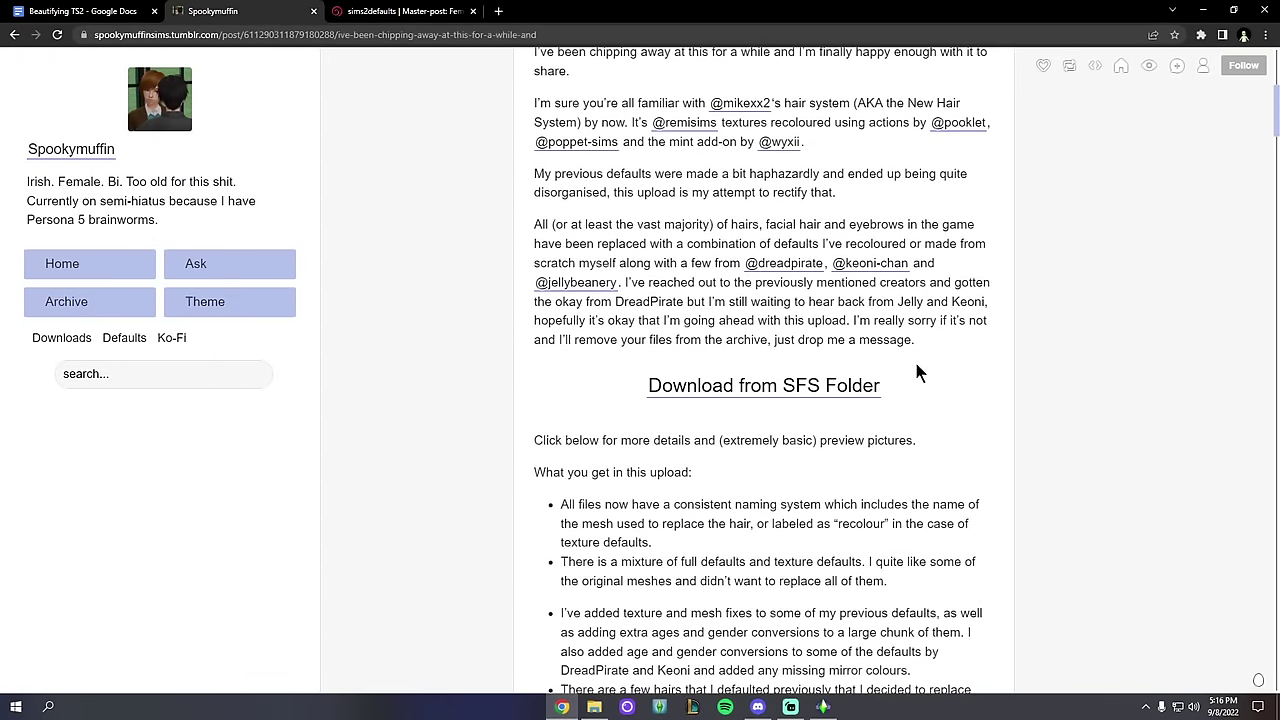
Step: Return to the Female Hair master-post, view the hairbandana defaults from Hats & Accessories in a new tab, and close it
{"action": "left_click", "coordinate": [378, 14]}
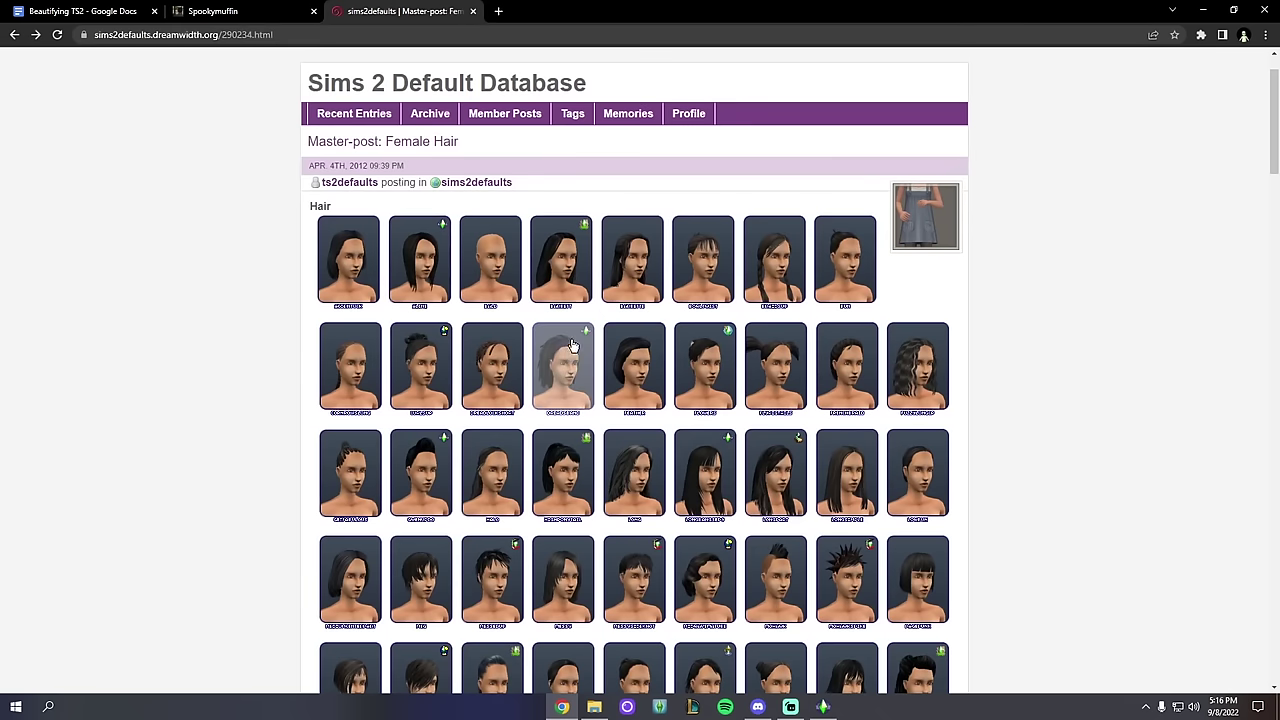
{"action": "scroll", "coordinate": [280, 338], "scroll_direction": "down", "scroll_amount": 6}
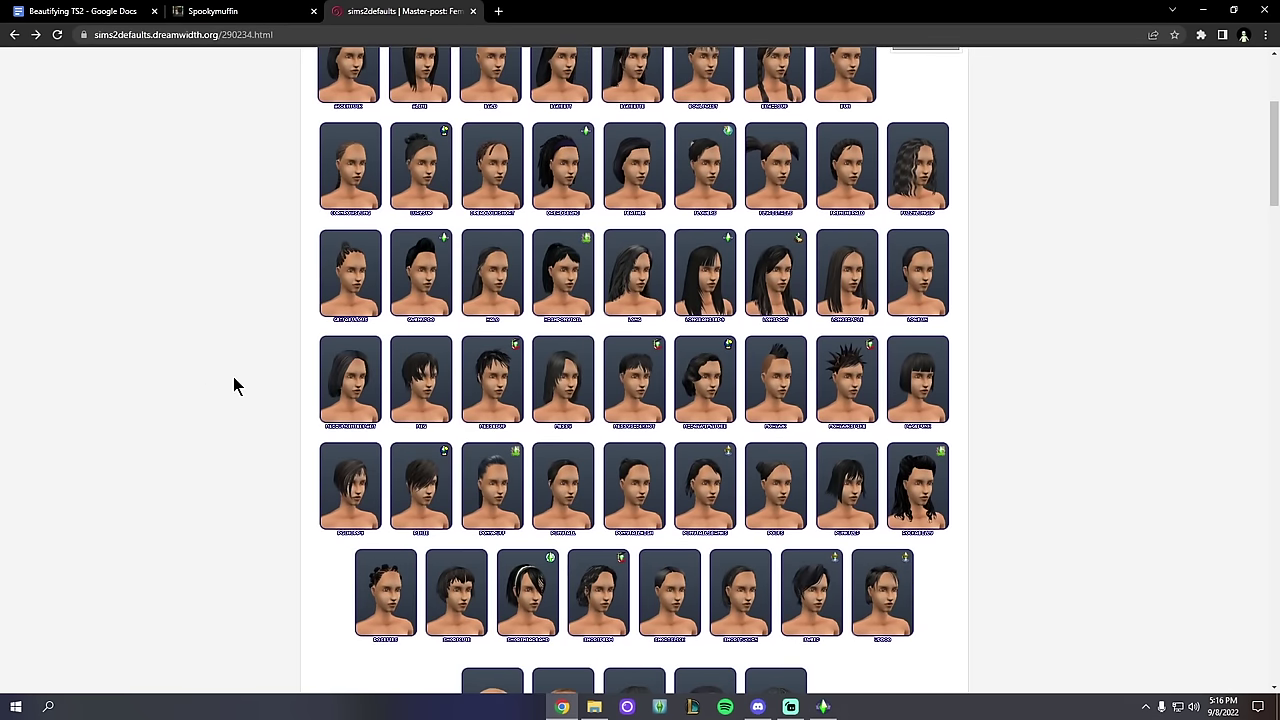
{"action": "scroll", "coordinate": [233, 387], "scroll_direction": "down", "scroll_amount": 10}
{"action": "right_click", "coordinate": [378, 316]}
{"action": "left_click", "coordinate": [425, 323]}
{"action": "left_click", "coordinate": [560, 11]}
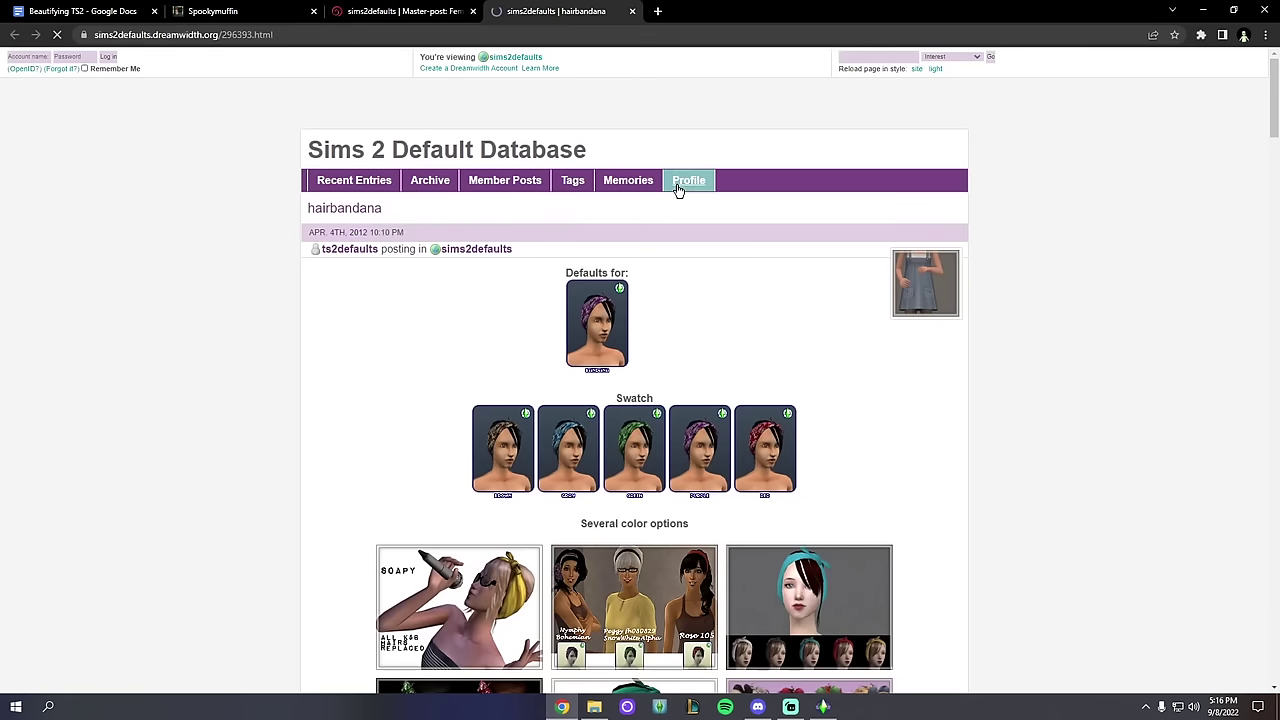
{"action": "scroll", "coordinate": [680, 390], "scroll_direction": "down", "scroll_amount": 1}
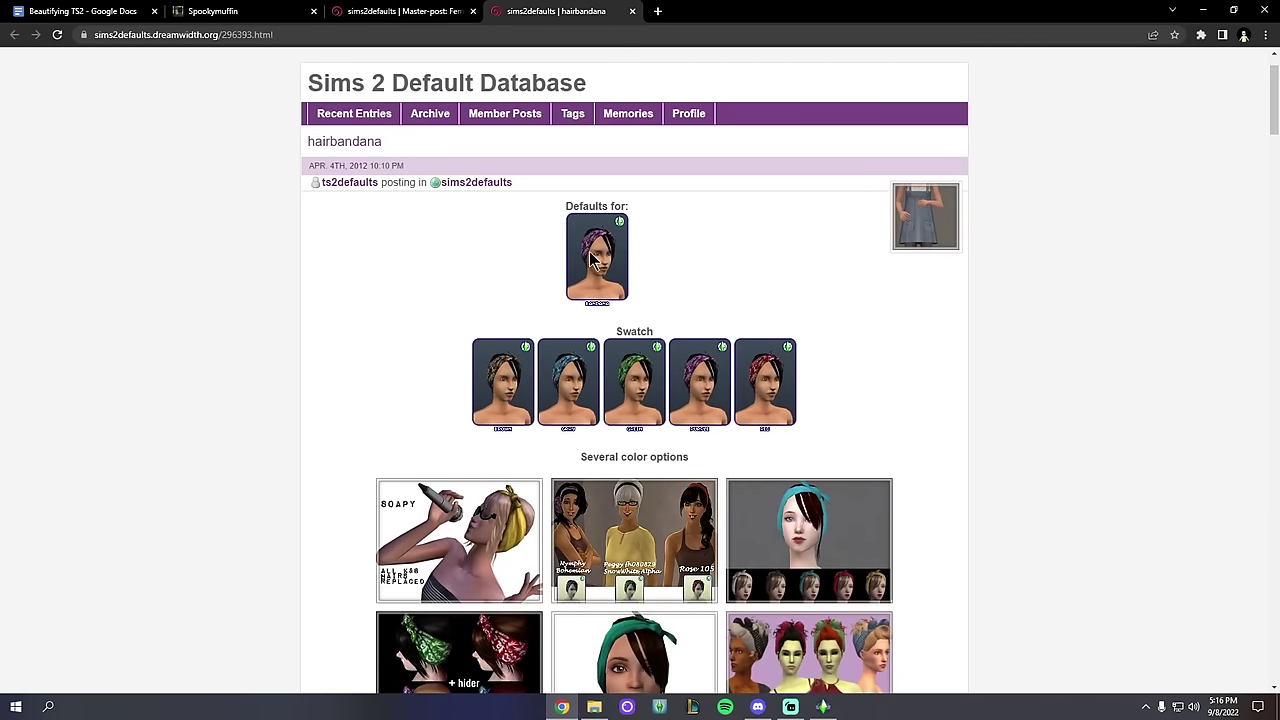
{"action": "middle_click", "coordinate": [575, 11]}
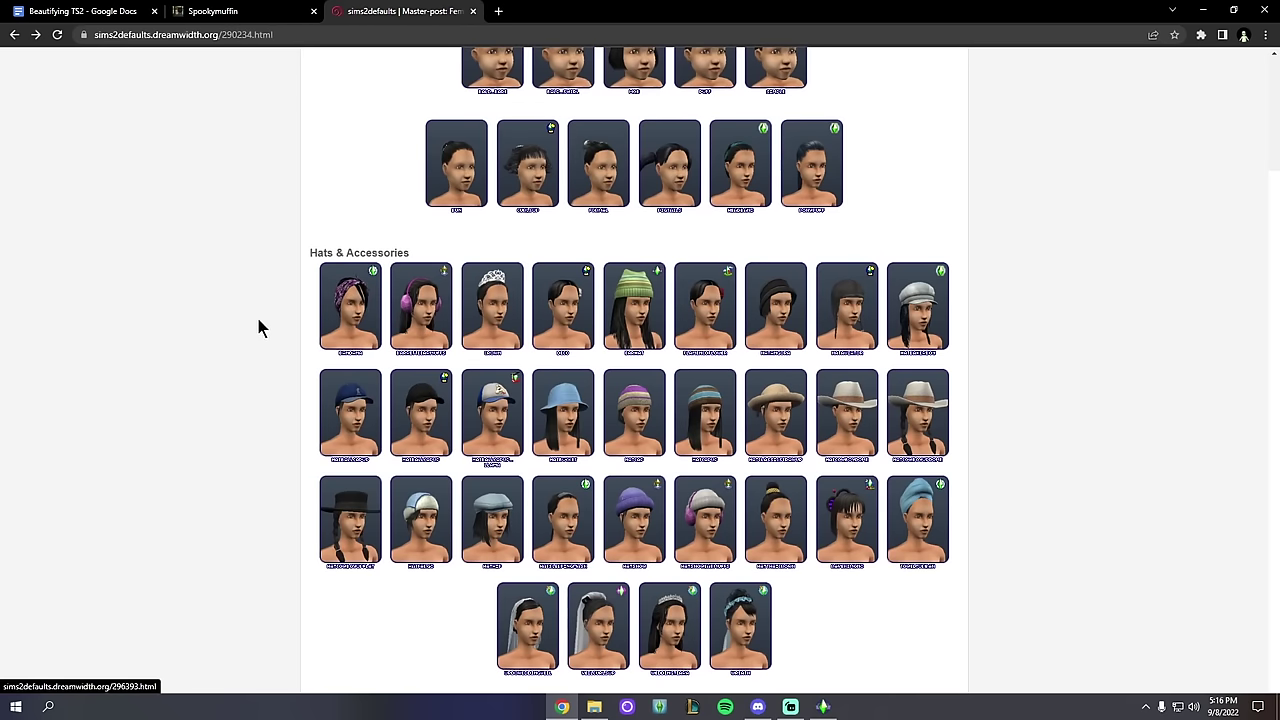
Step: View the hairtowelturban defaults in a new tab, close it, and look over the remaining Hats & Accessories in the master-post
{"action": "scroll", "coordinate": [600, 380], "scroll_direction": "down", "scroll_amount": 3}
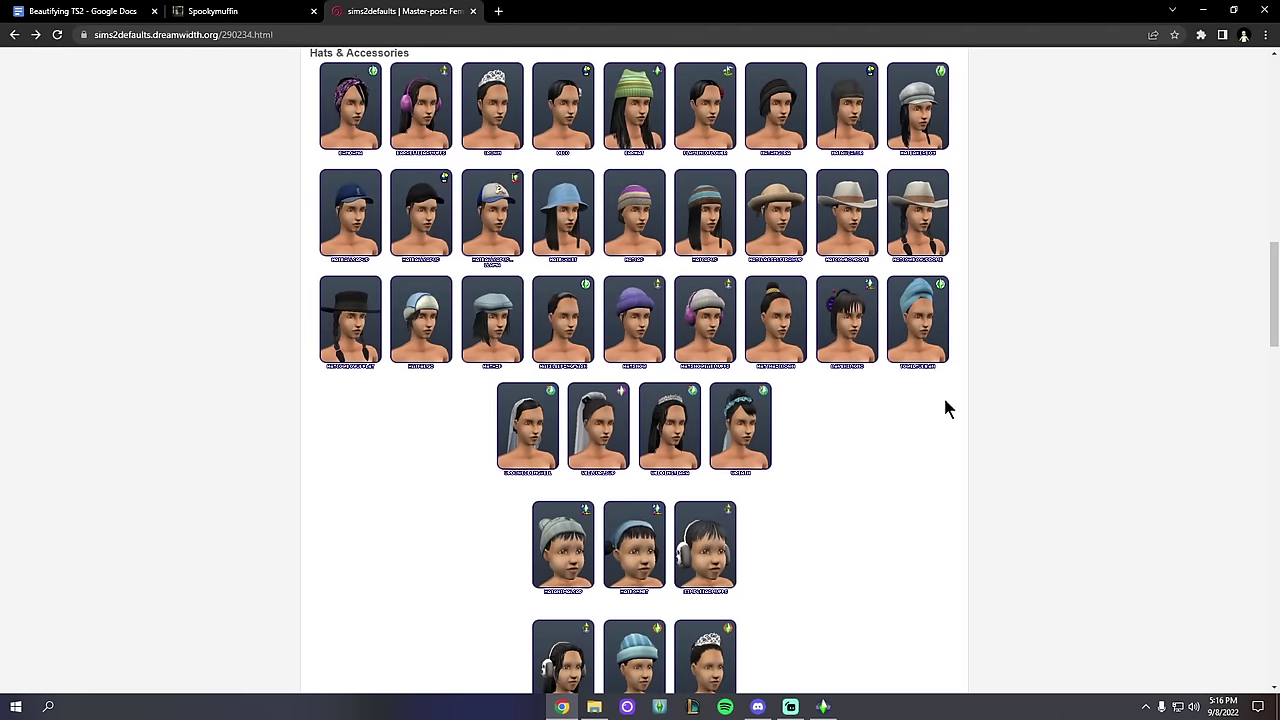
{"action": "right_click", "coordinate": [940, 344]}
{"action": "left_click", "coordinate": [965, 355]}
{"action": "left_click", "coordinate": [556, 14]}
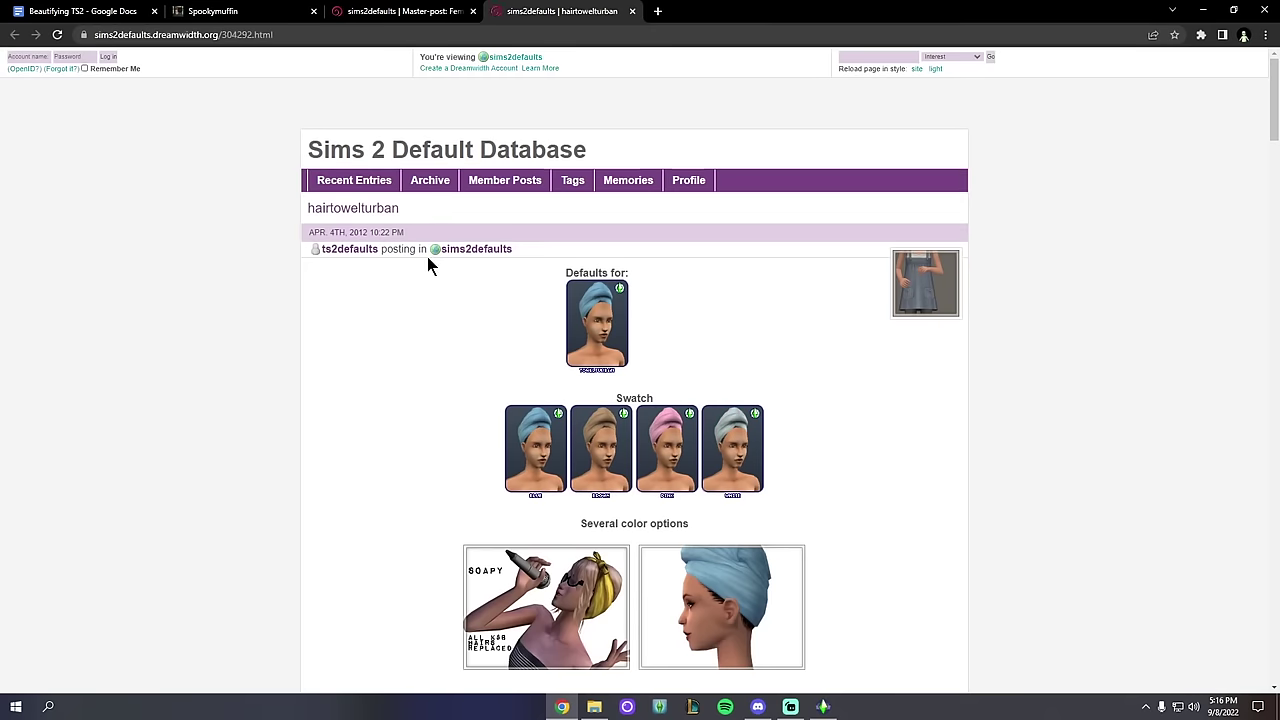
{"action": "scroll", "coordinate": [427, 256], "scroll_direction": "down", "scroll_amount": 3}
{"action": "key", "text": "ctrl+w"}
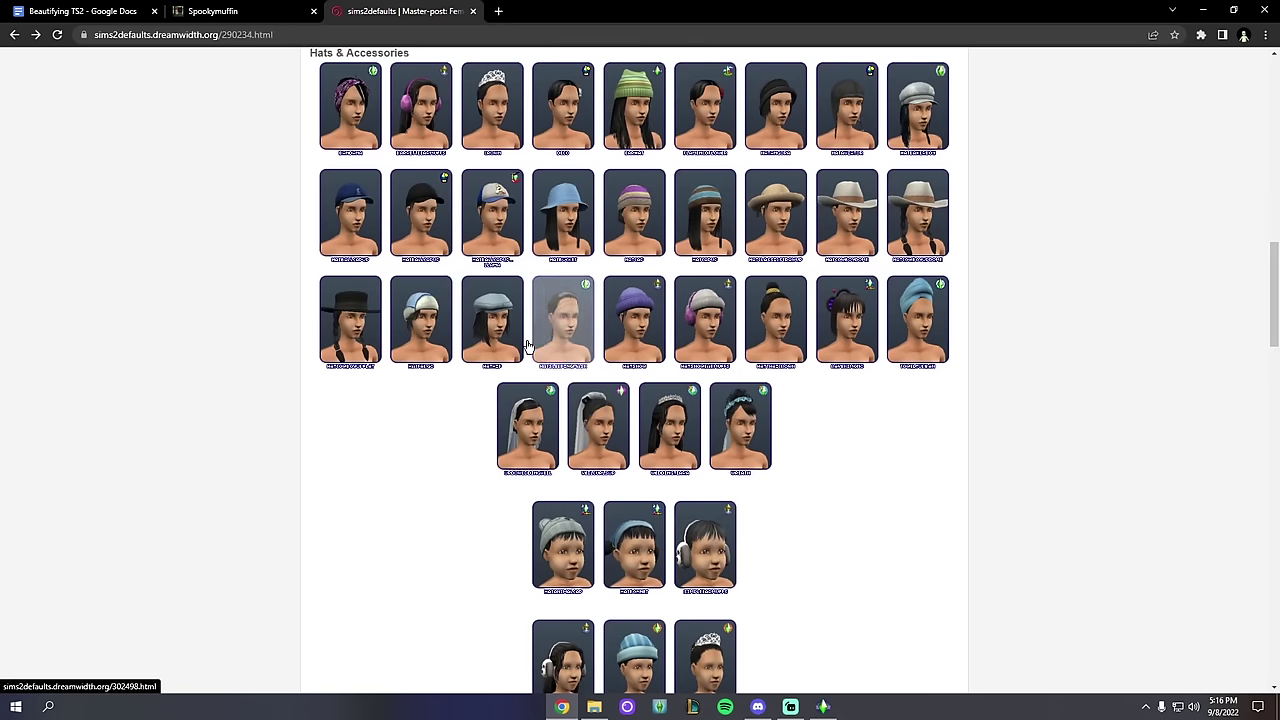
{"action": "scroll", "coordinate": [560, 350], "scroll_direction": "up", "scroll_amount": 3}
{"action": "scroll", "coordinate": [663, 355], "scroll_direction": "down", "scroll_amount": 10}
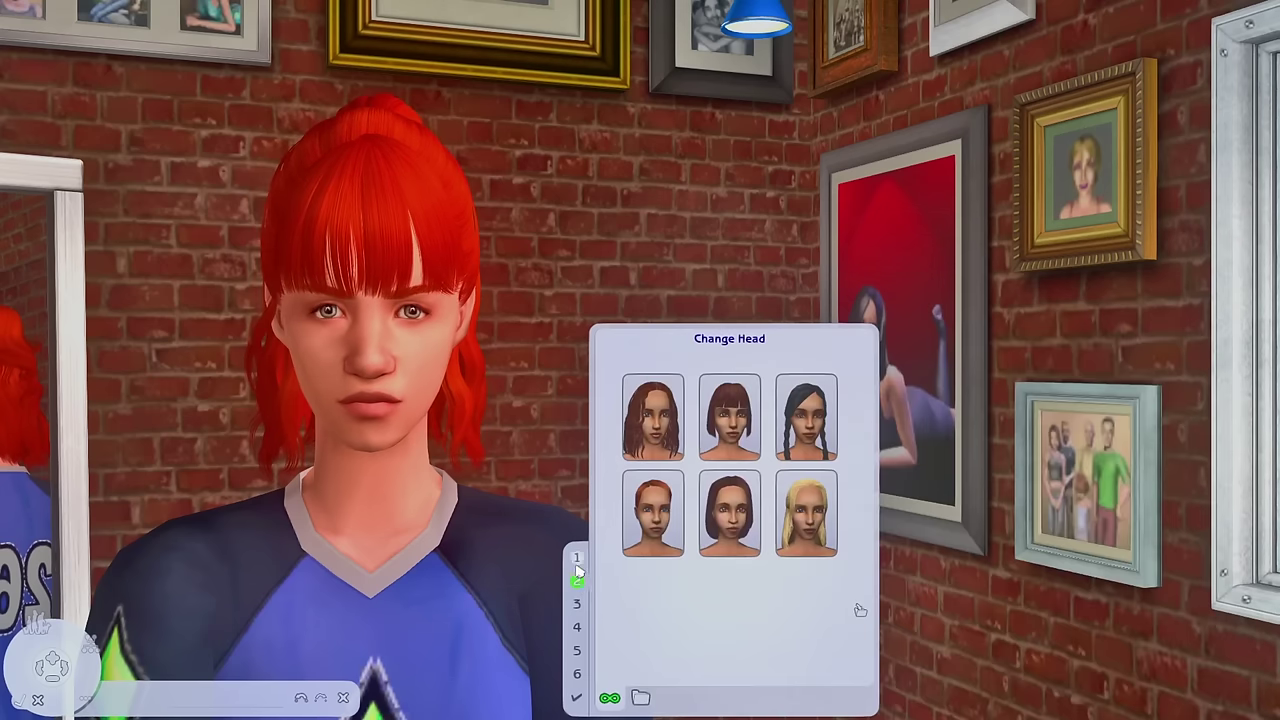
Step: In The Sims 2 Create-a-Sim, give the red-haired Sim the darkest standard skin tone
{"action": "left_click", "coordinate": [577, 604]}
{"action": "left_click", "coordinate": [577, 553]}
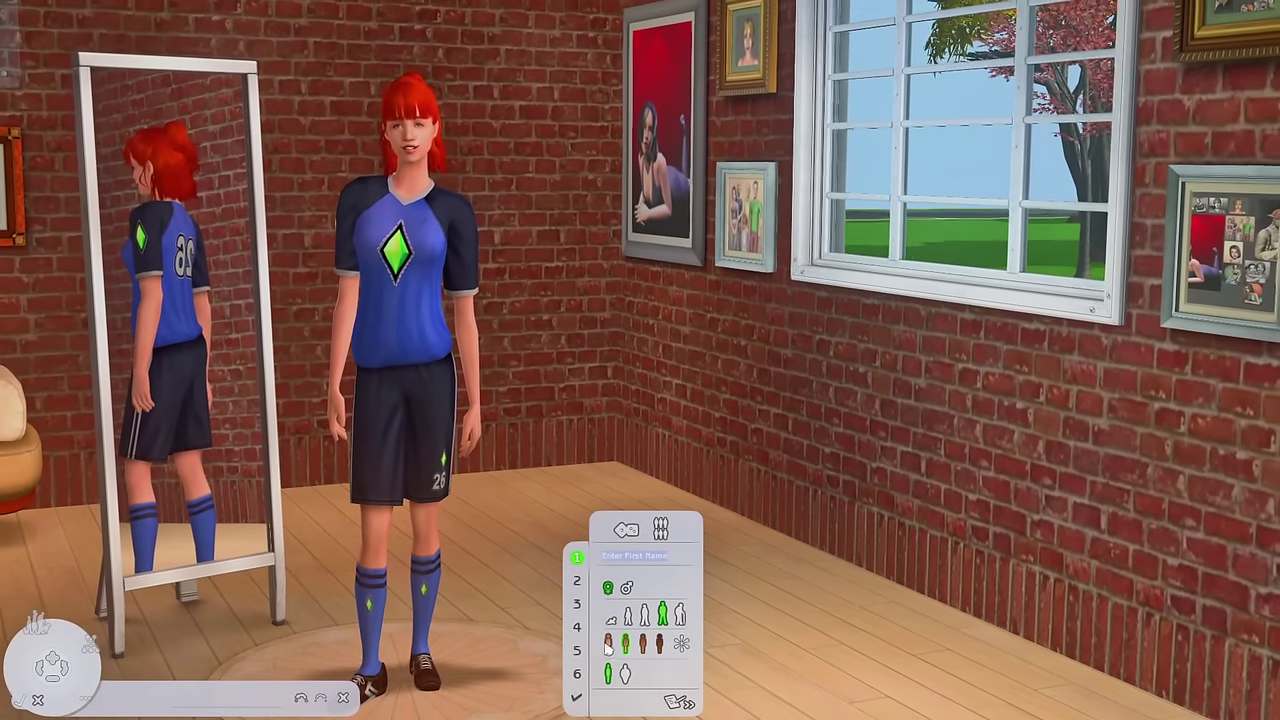
{"action": "left_click", "coordinate": [660, 647]}
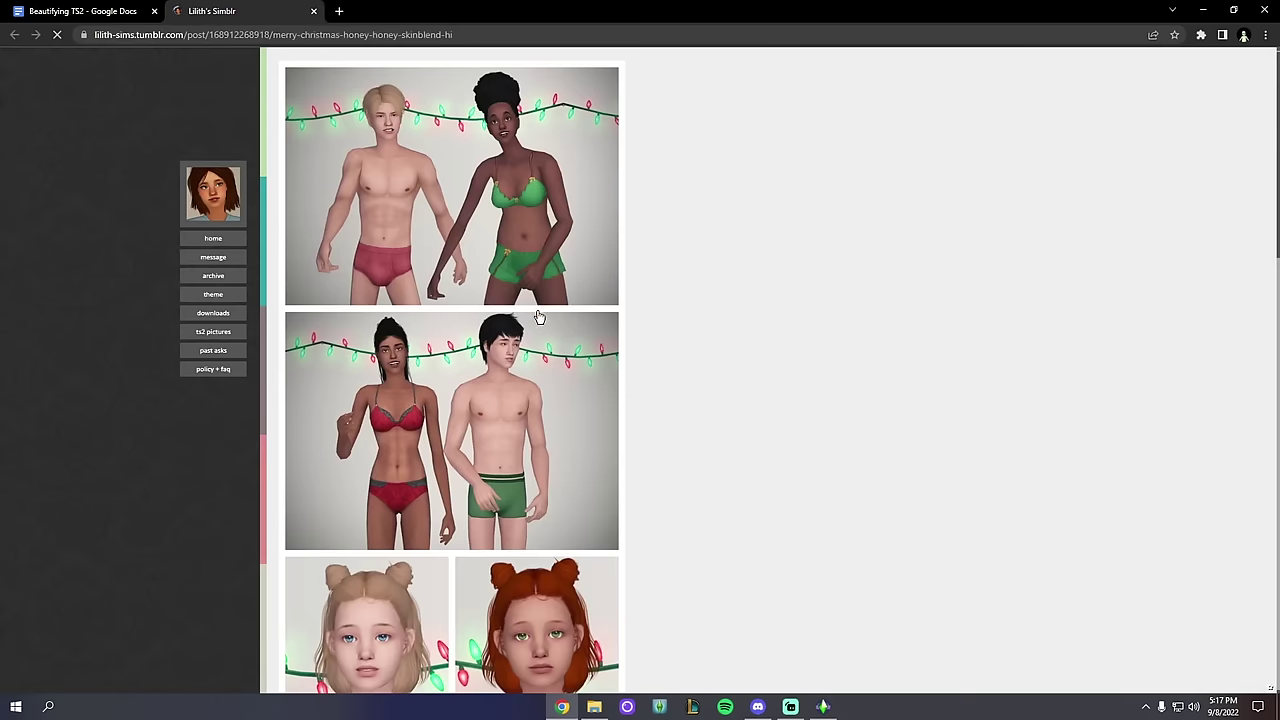
Step: In Chrome, look through the Honey Honey Skinblend post, view the two full-body preview photos enlarged, and close the image viewer
{"action": "scroll", "coordinate": [455, 182], "scroll_direction": "down", "scroll_amount": 3}
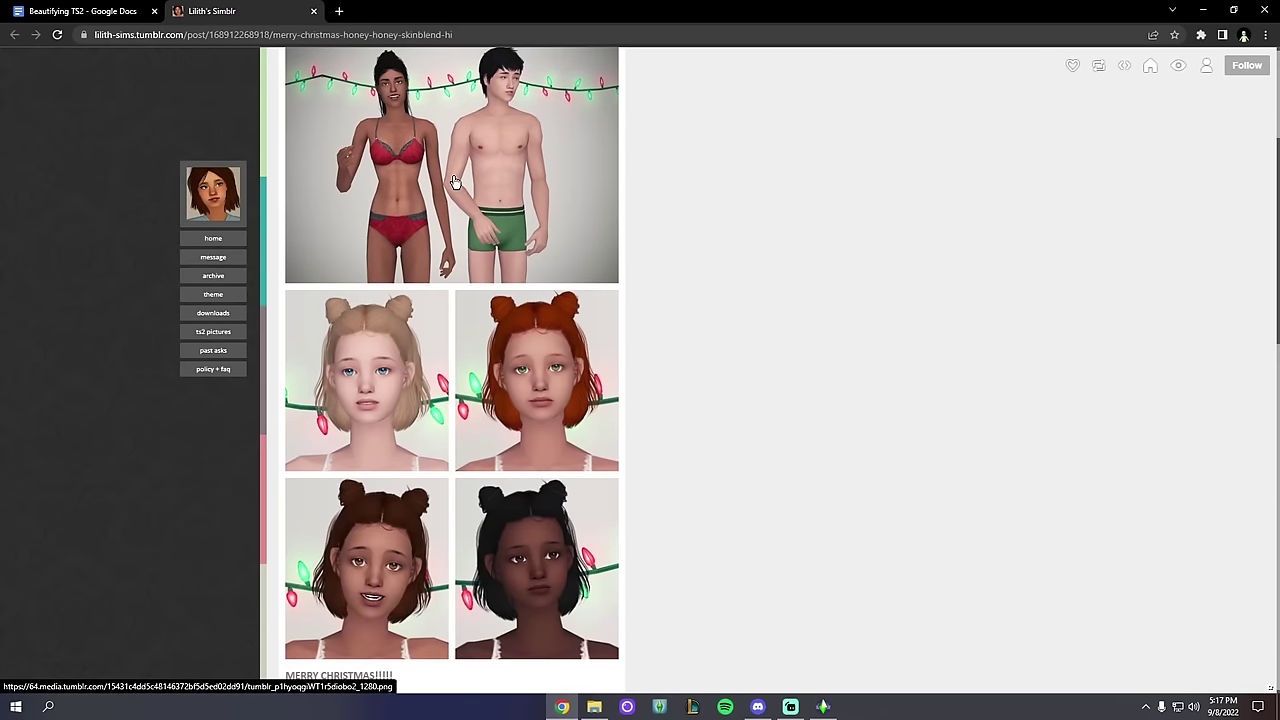
{"action": "scroll", "coordinate": [490, 190], "scroll_direction": "down", "scroll_amount": 2}
{"action": "scroll", "coordinate": [489, 296], "scroll_direction": "up", "scroll_amount": 4}
{"action": "left_click", "coordinate": [517, 243]}
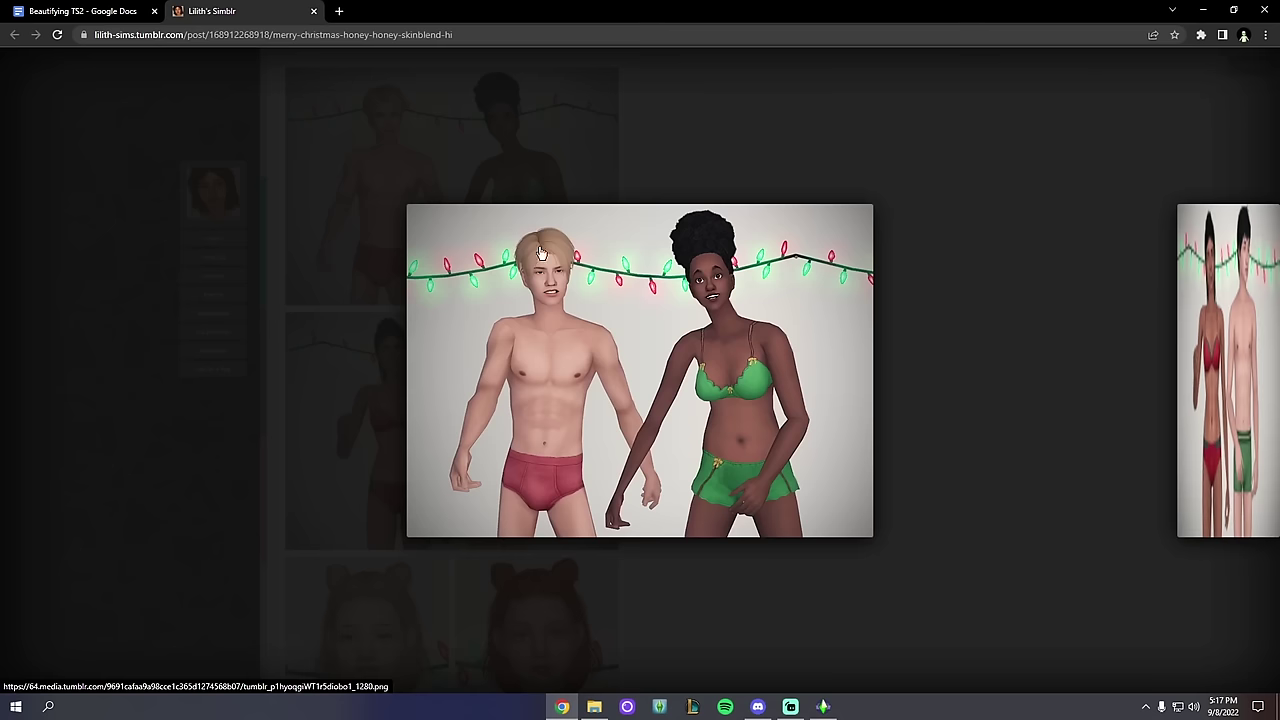
{"action": "left_click", "coordinate": [1230, 390]}
{"action": "left_click", "coordinate": [889, 381]}
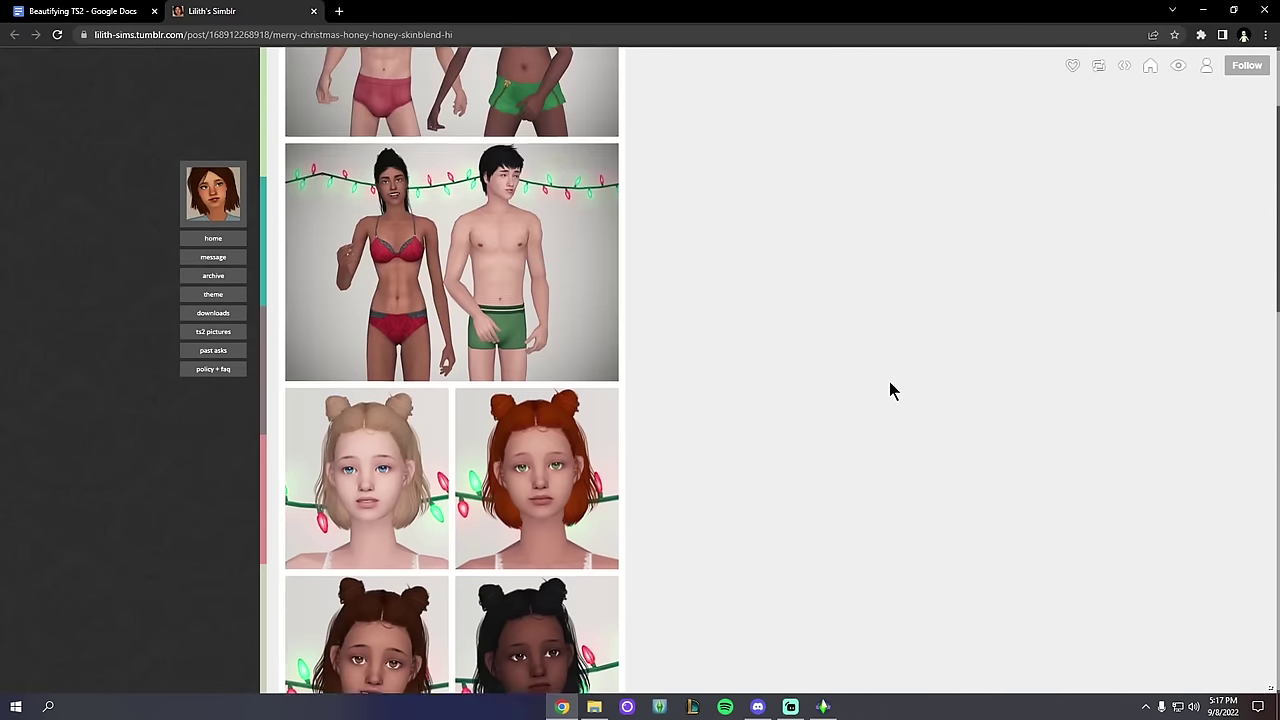
Step: View the face close-ups of the darker Honey Honey skin tones enlarged, and close the image viewer
{"action": "scroll", "coordinate": [665, 375], "scroll_direction": "down", "scroll_amount": 6}
{"action": "scroll", "coordinate": [630, 369], "scroll_direction": "up", "scroll_amount": 4}
{"action": "left_click", "coordinate": [577, 423]}
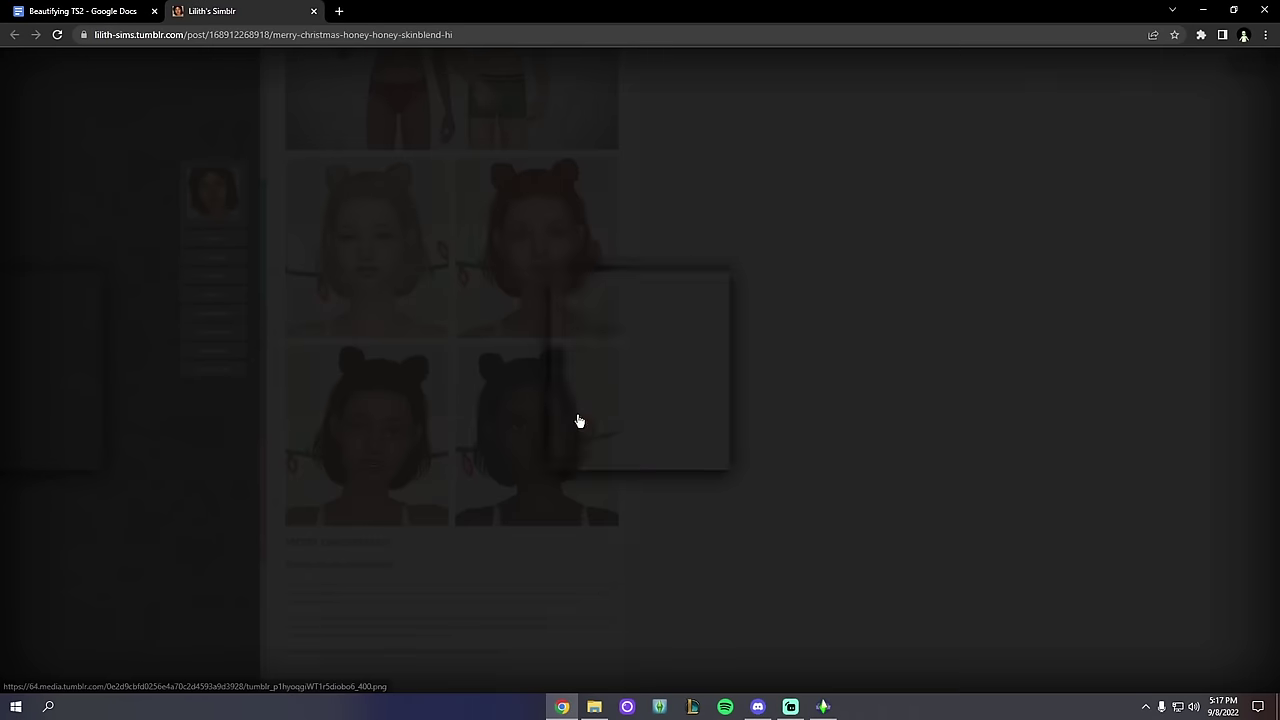
{"action": "left_click", "coordinate": [110, 377]}
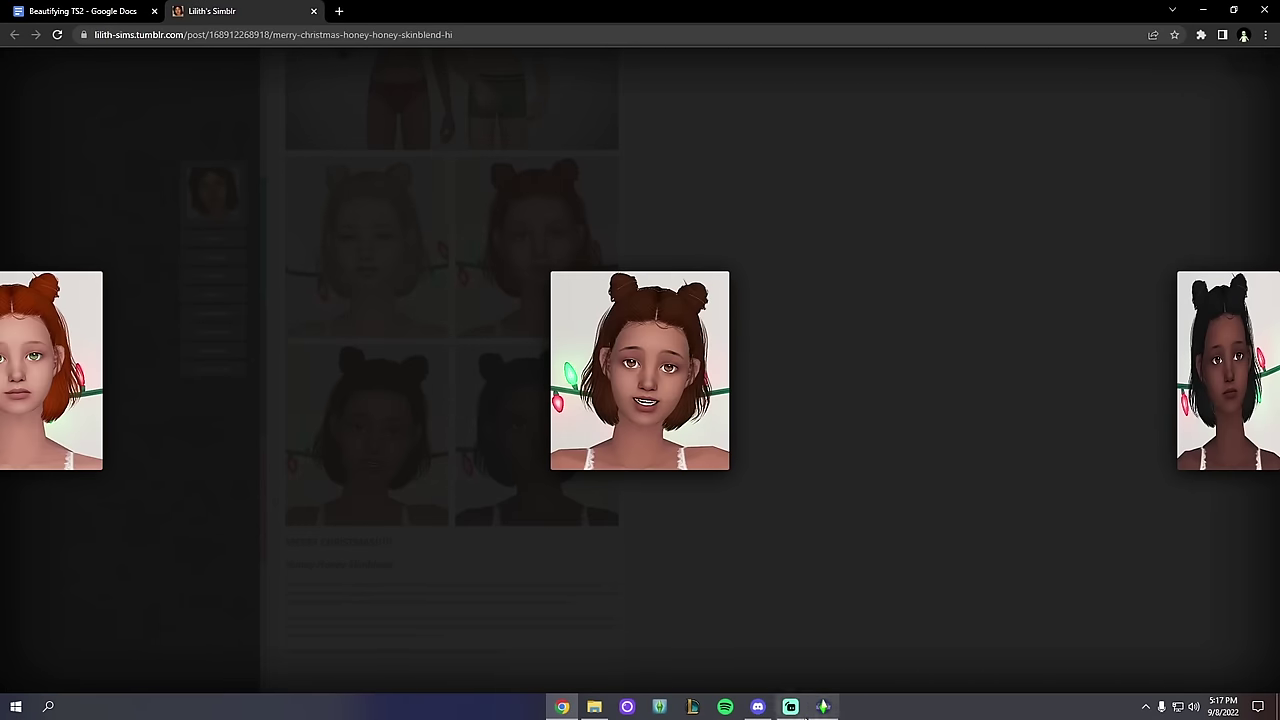
{"action": "left_click", "coordinate": [711, 491]}
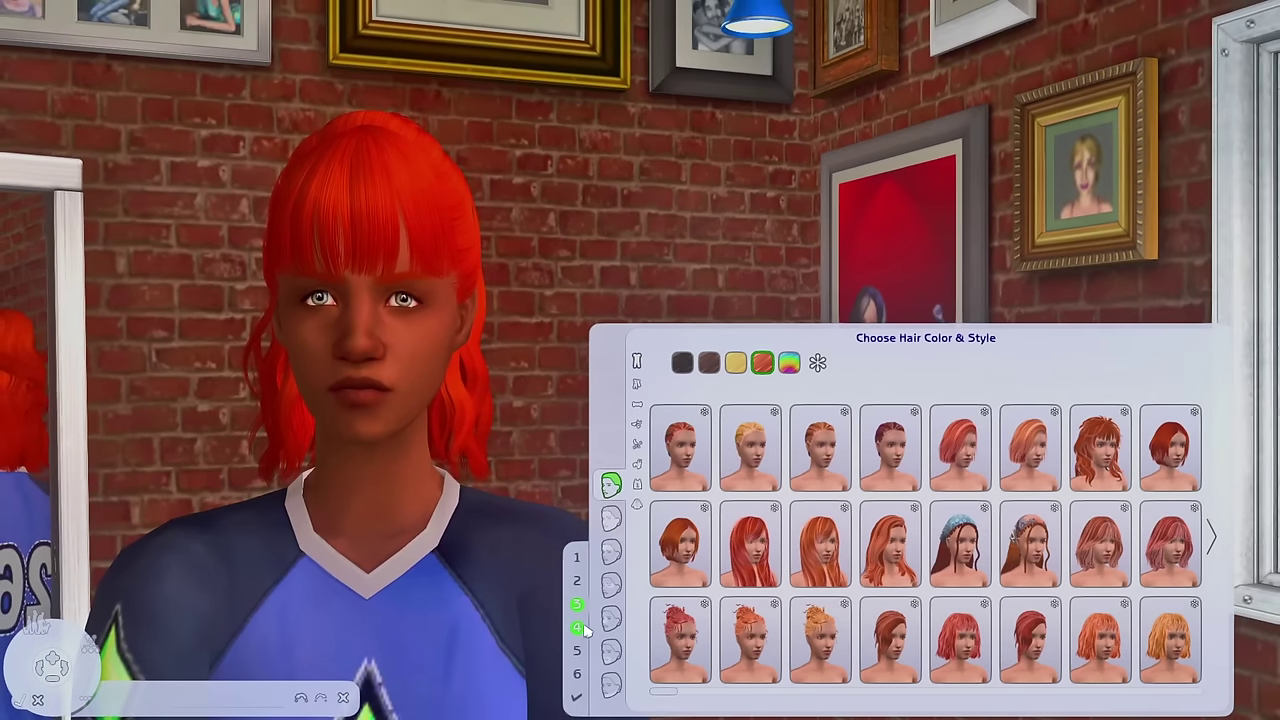
Step: In The Sims 2, open the Sim's makeup choices, remove the light smile lines, and try the dark worry lines
{"action": "left_click", "coordinate": [580, 628]}
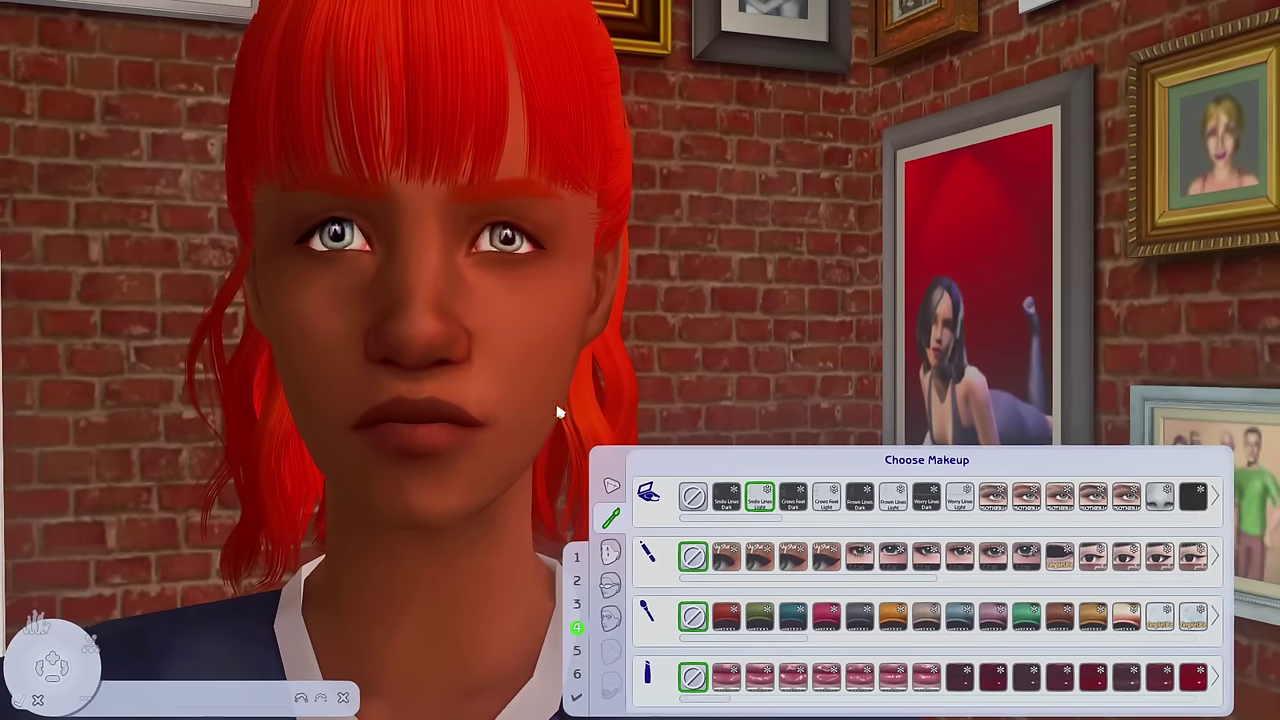
{"action": "left_click", "coordinate": [757, 497]}
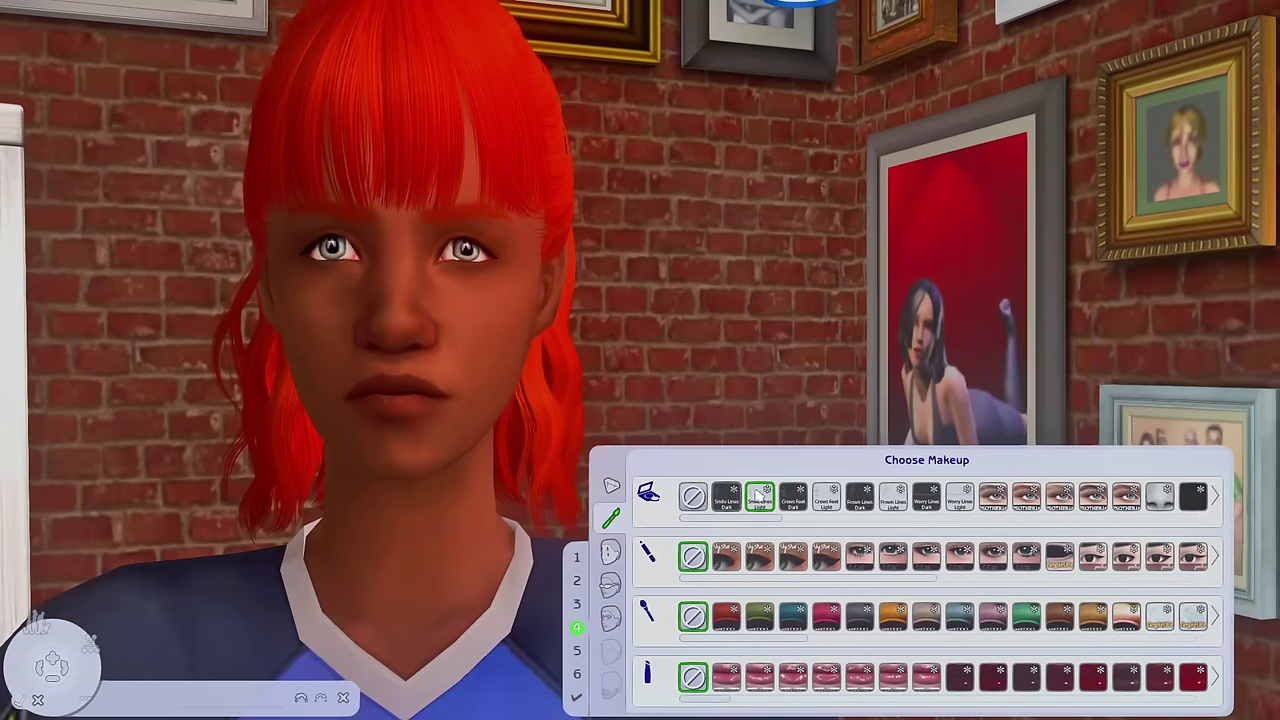
{"action": "left_click", "coordinate": [693, 497]}
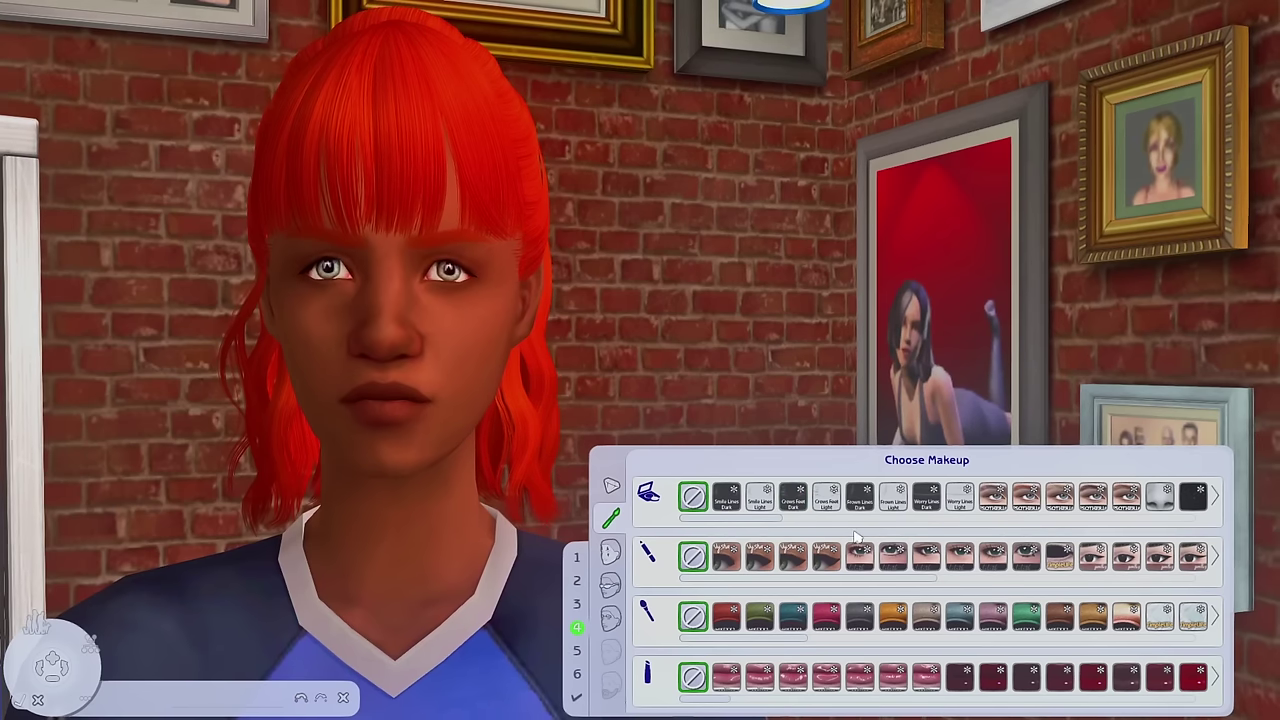
{"action": "left_click", "coordinate": [926, 497]}
{"action": "left_click", "coordinate": [929, 497]}
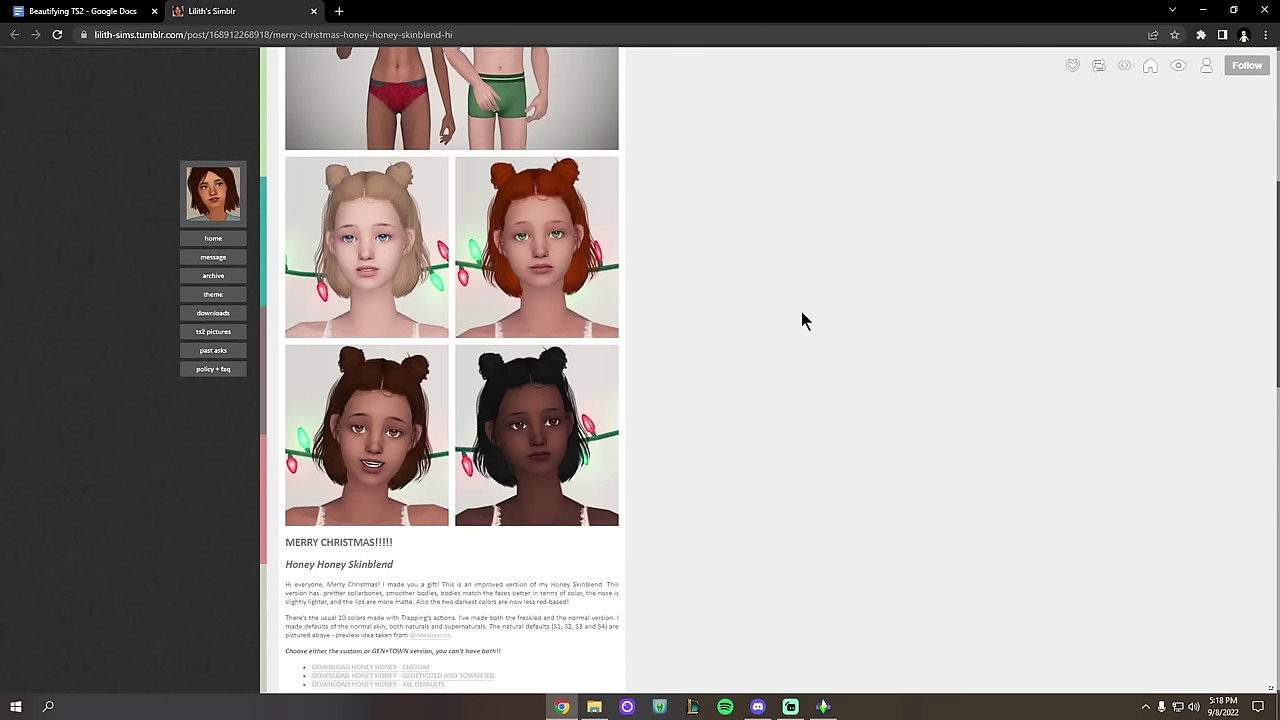
Step: View the Honey Honey Skinblend's full-body and face preview photos enlarged one after another, and close the image viewer
{"action": "scroll", "coordinate": [611, 335], "scroll_direction": "up", "scroll_amount": 4}
{"action": "left_click", "coordinate": [505, 265]}
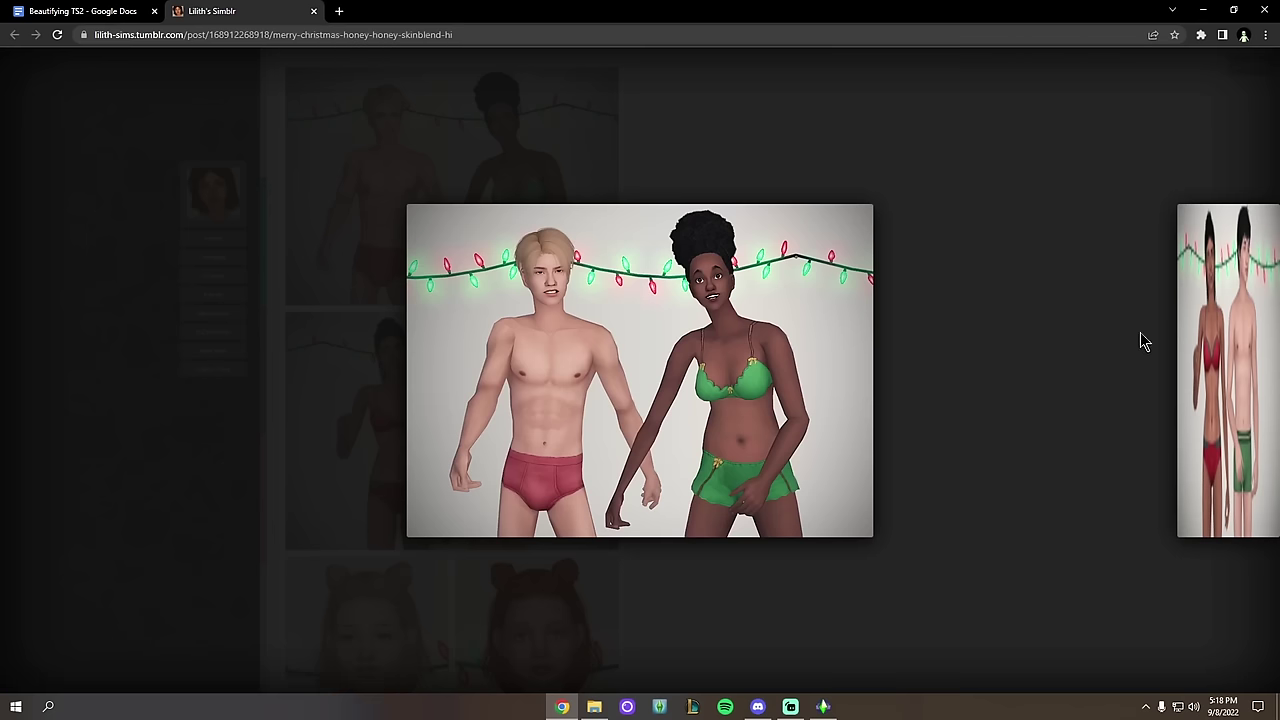
{"action": "left_click", "coordinate": [1176, 332]}
{"action": "left_click", "coordinate": [502, 422]}
{"action": "left_click", "coordinate": [1200, 375]}
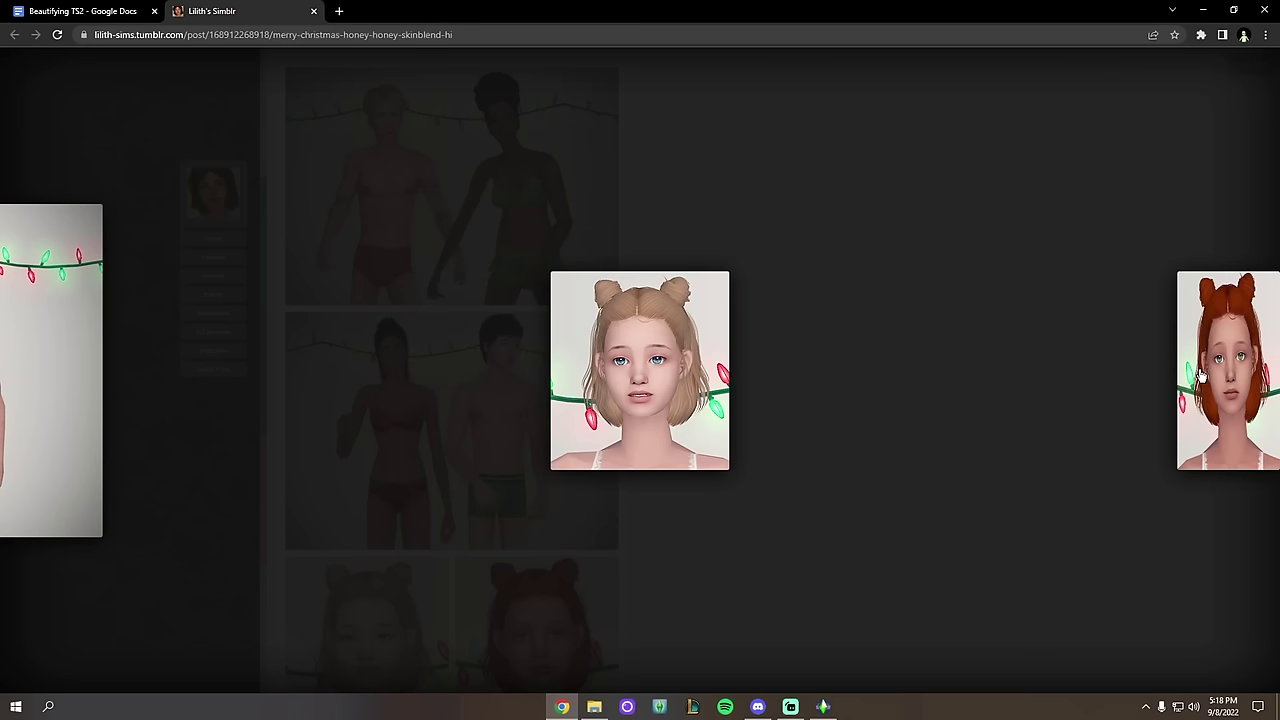
{"action": "left_click", "coordinate": [1203, 375]}
{"action": "left_click", "coordinate": [1213, 383]}
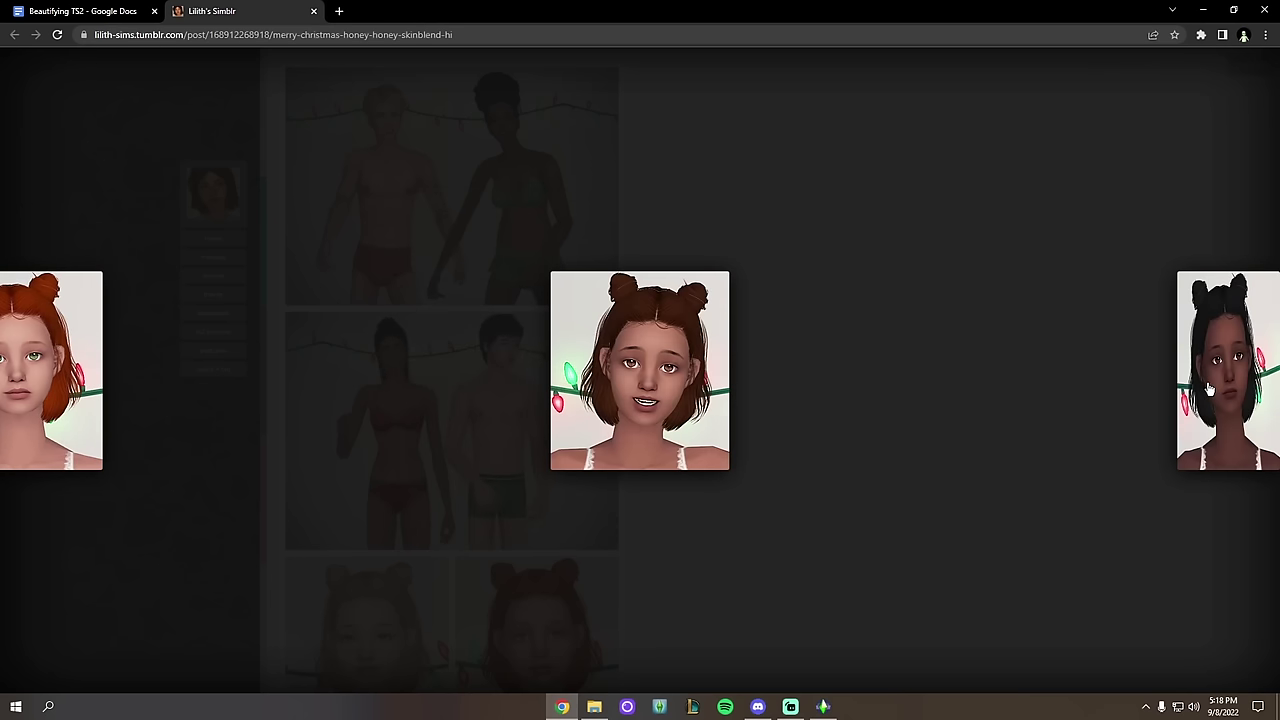
{"action": "left_click", "coordinate": [1209, 388]}
{"action": "left_click", "coordinate": [833, 305]}
Step: Download the Honey Honey - All Defaults file from the skinblend post in a separate browser tab and open the downloaded archive
{"action": "scroll", "coordinate": [380, 300], "scroll_direction": "down", "scroll_amount": 5}
{"action": "scroll", "coordinate": [380, 250], "scroll_direction": "up", "scroll_amount": 5}
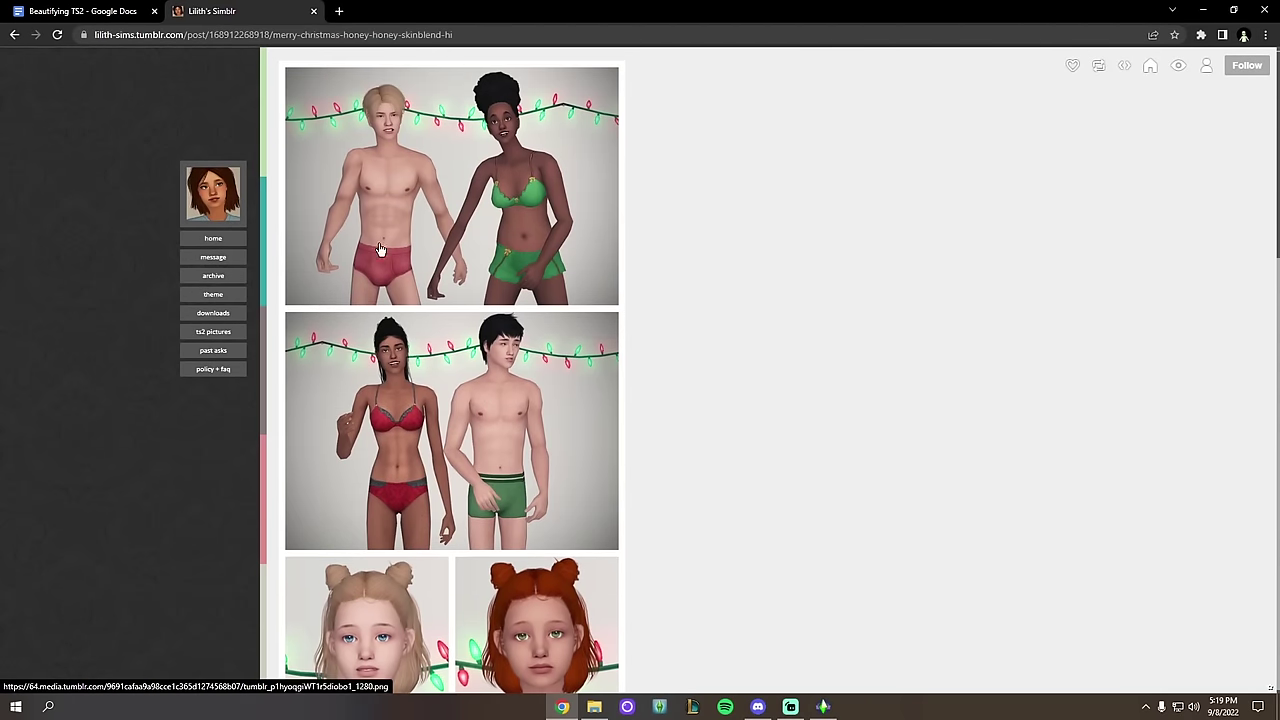
{"action": "scroll", "coordinate": [380, 249], "scroll_direction": "down", "scroll_amount": 5}
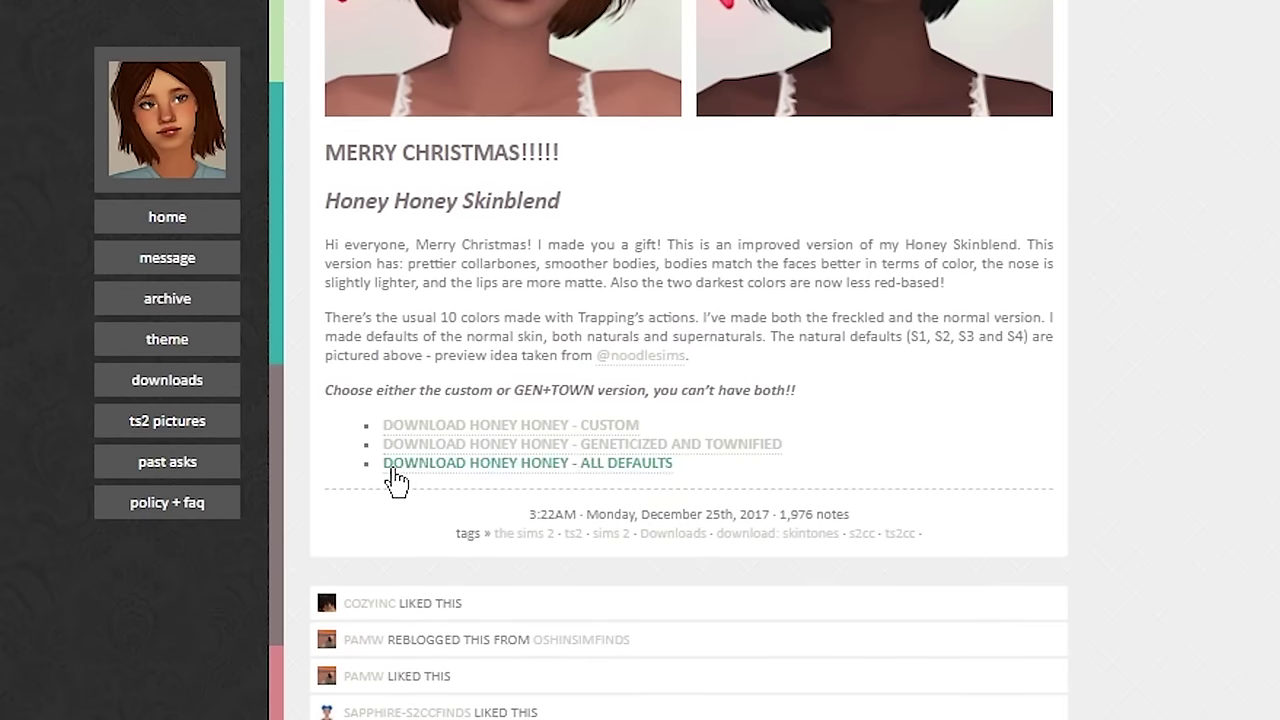
{"action": "right_click", "coordinate": [558, 466]}
{"action": "left_click", "coordinate": [600, 486]}
{"action": "left_click", "coordinate": [408, 11]}
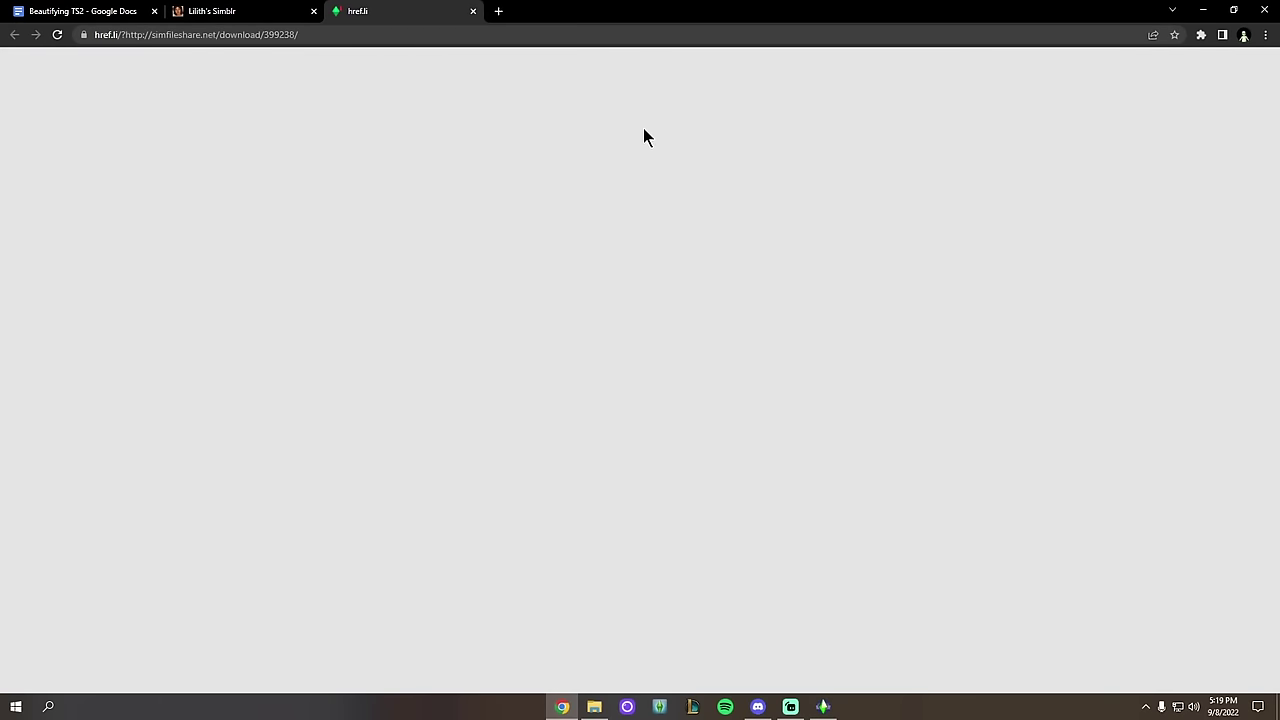
{"action": "left_click", "coordinate": [88, 686]}
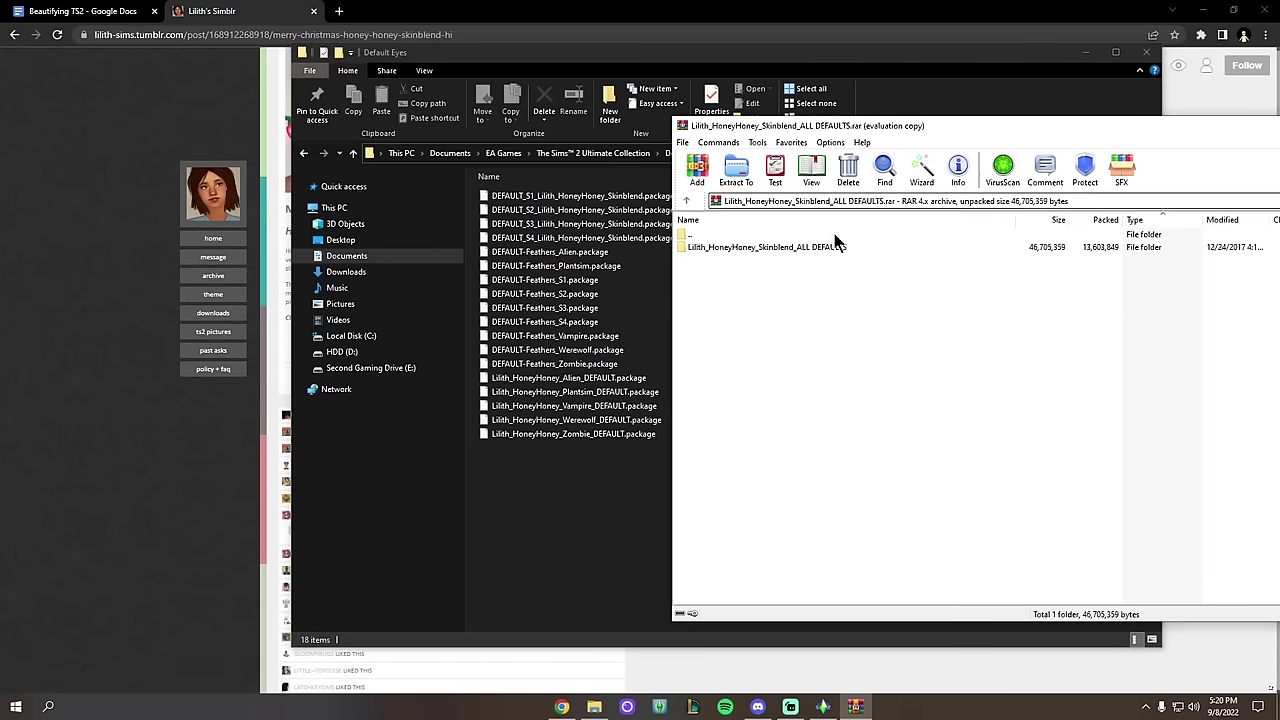
Step: Open the Lilith_HoneyHoney_Skinblend_ALL DEFAULTS folder inside the archive and dismiss the WinRAR purchase reminder
{"action": "double_click", "coordinate": [830, 247]}
{"action": "left_click", "coordinate": [921, 232]}
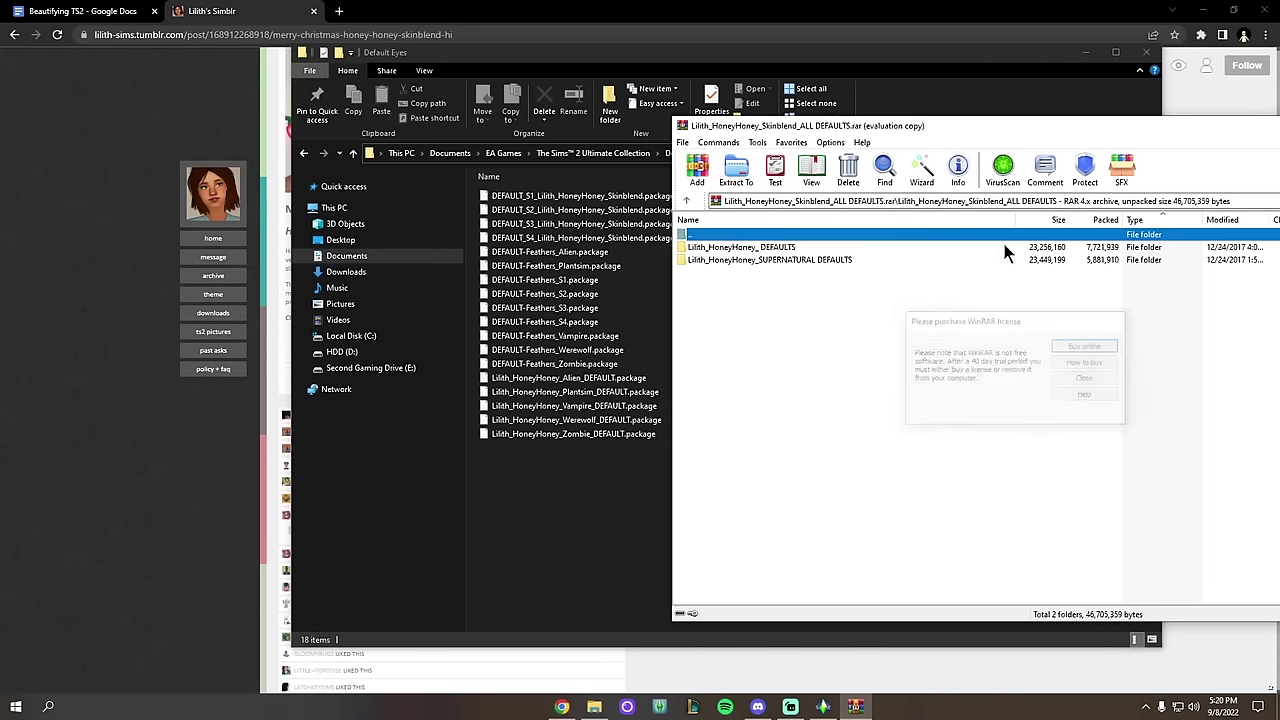
{"action": "left_click_drag", "start_coordinate": [793, 130], "coordinate": [846, 148]}
Step: In File Explorer, go up to The Sims 2 Downloads folder and reopen its Default Eyes subfolder
{"action": "left_click", "coordinate": [658, 82]}
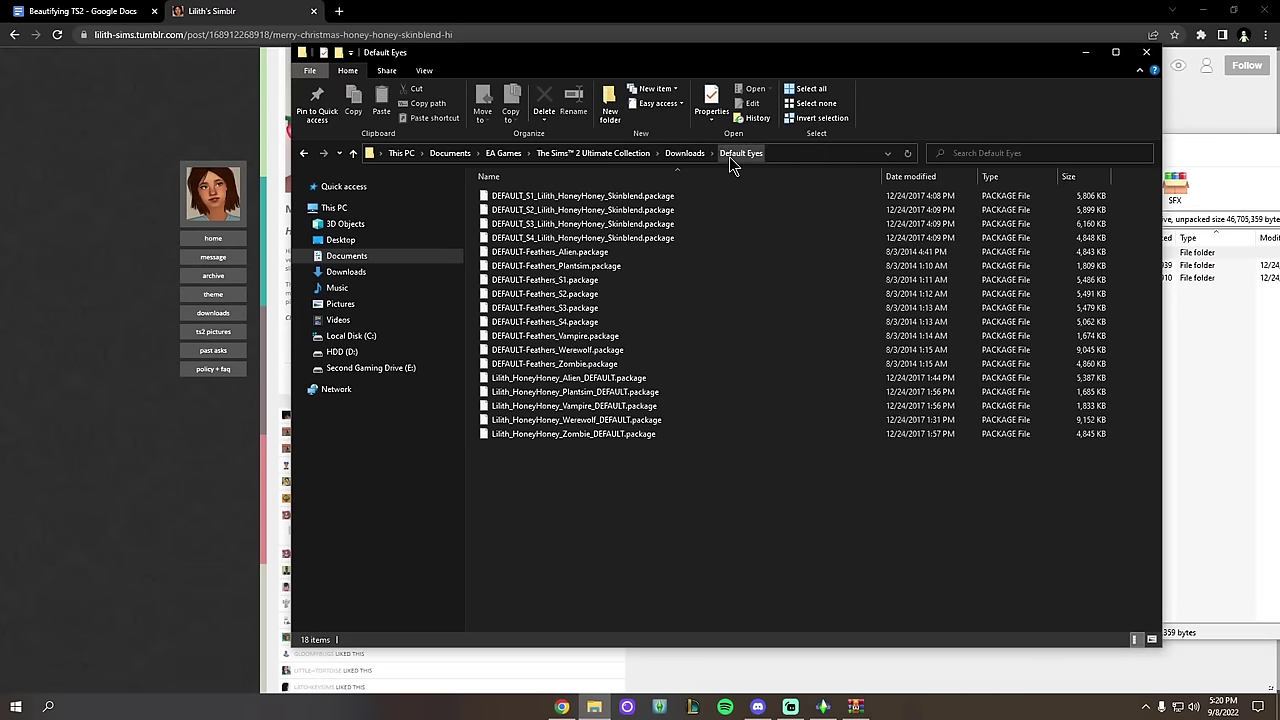
{"action": "left_click", "coordinate": [686, 153]}
{"action": "scroll", "coordinate": [545, 420], "scroll_direction": "down", "scroll_amount": 2}
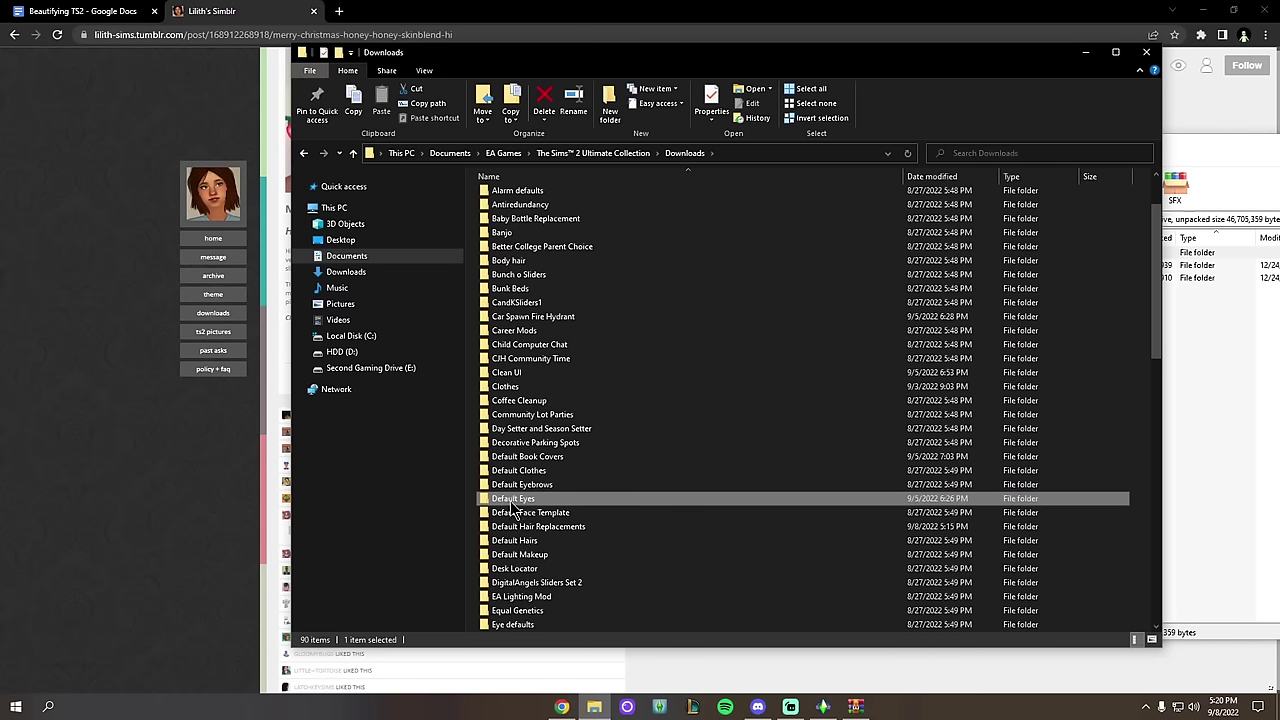
{"action": "double_click", "coordinate": [531, 499]}
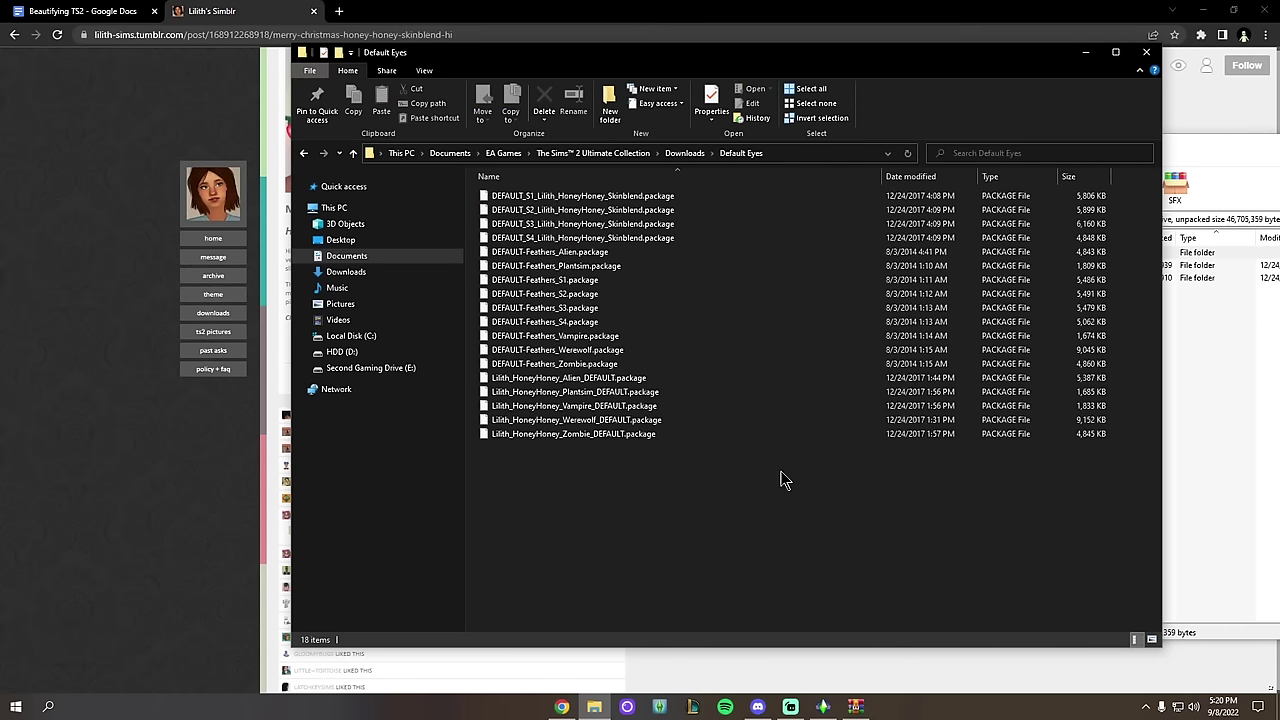
Step: Open the archive's Lilith_HoneyHoney_ DEFAULTS folder and select the S1 to S4 skinblend package files
{"action": "left_click", "coordinate": [1192, 476]}
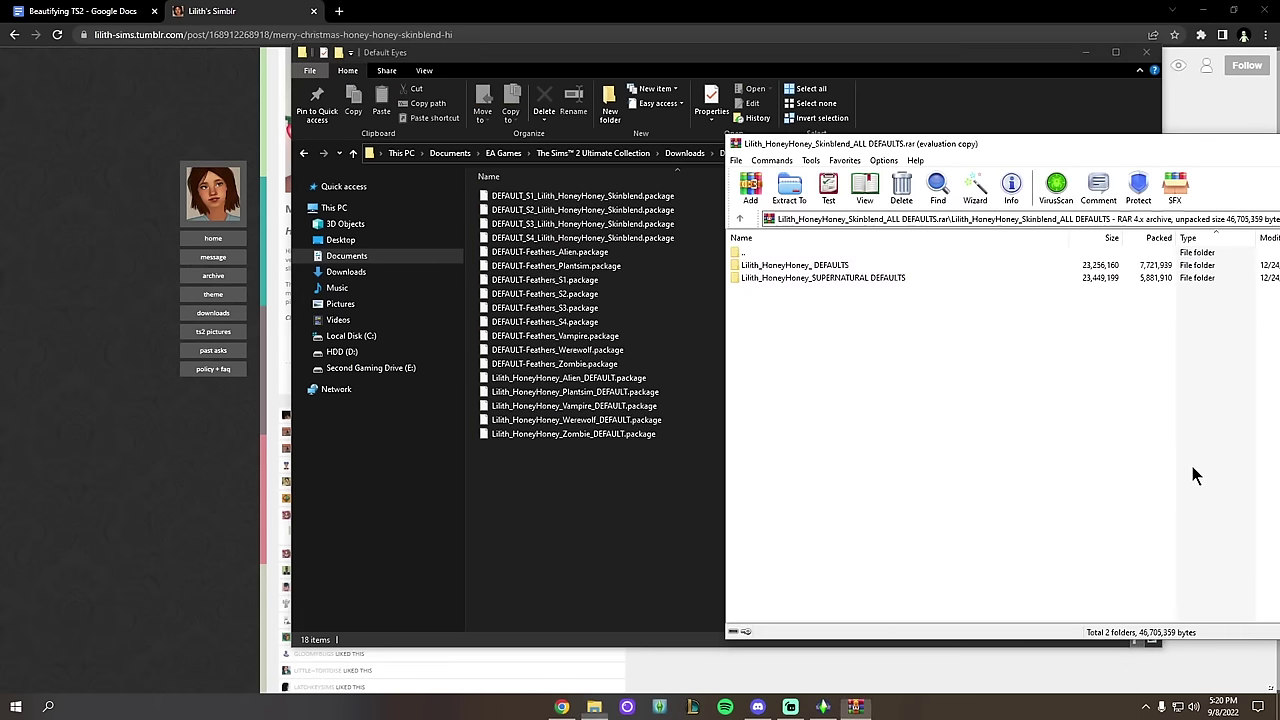
{"action": "double_click", "coordinate": [843, 265]}
{"action": "left_click_drag", "start_coordinate": [860, 333], "coordinate": [802, 266]}
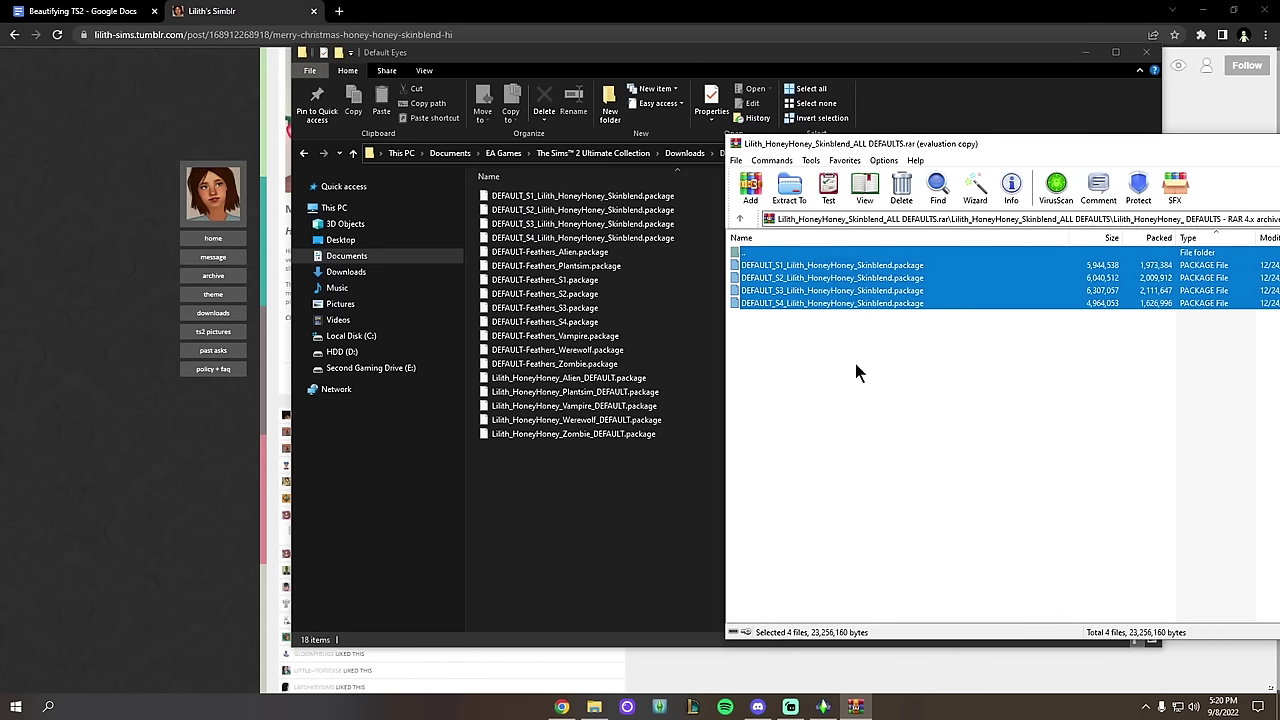
{"action": "left_click_drag", "start_coordinate": [855, 363], "coordinate": [812, 264]}
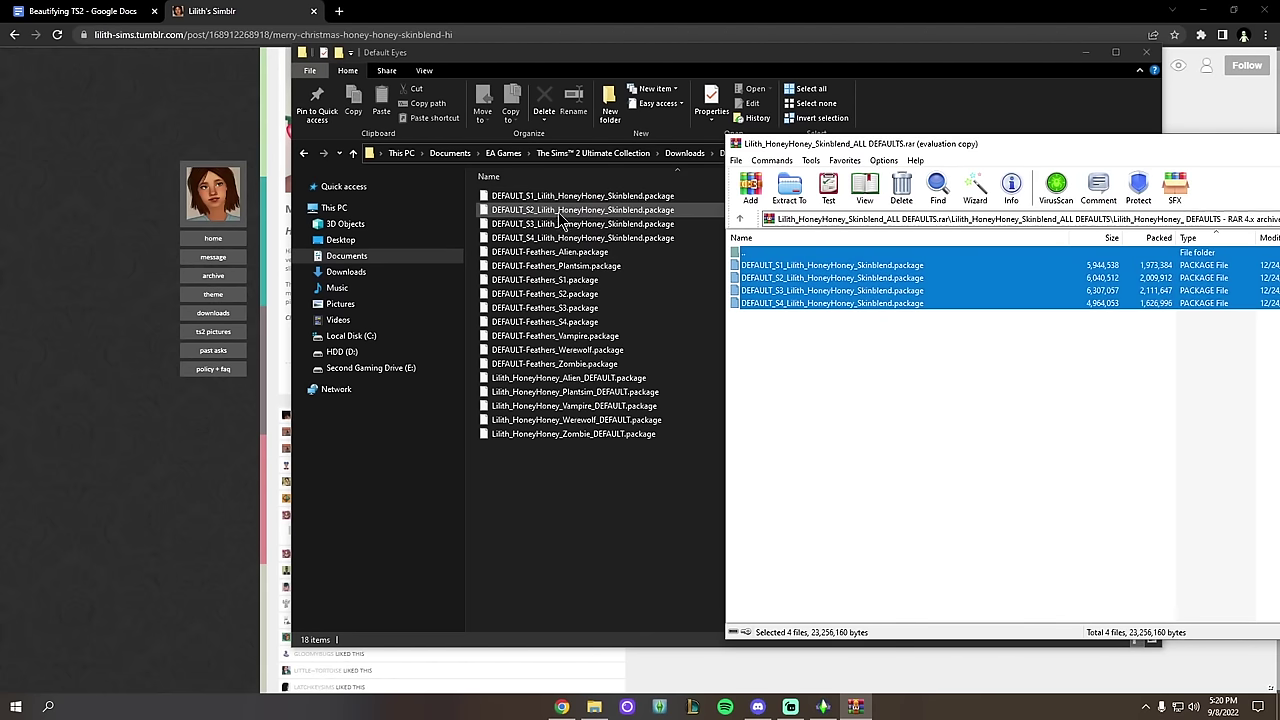
Step: Open the archive's SUPERNATURAL DEFAULTS folder, select the Alien, Plantsim, Vampire, Werewolf and Zombie packages, and clear the selection
{"action": "double_click", "coordinate": [808, 277]}
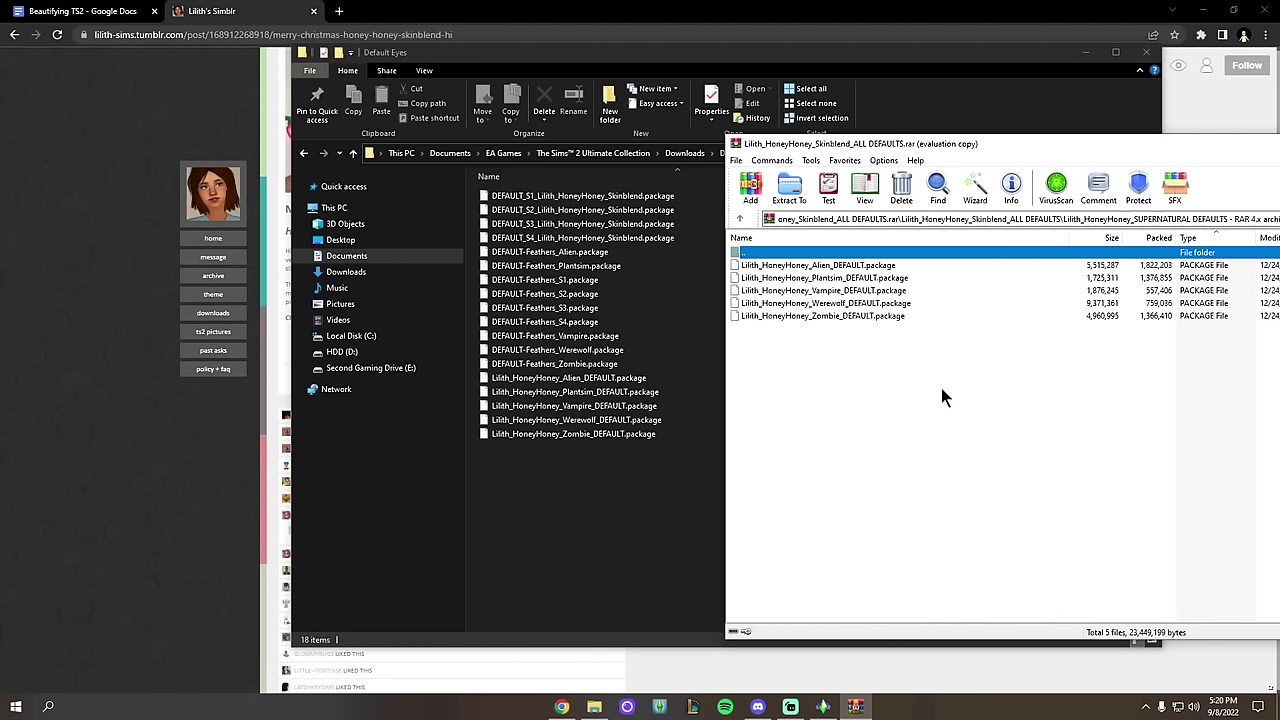
{"action": "left_click_drag", "start_coordinate": [941, 390], "coordinate": [845, 275]}
{"action": "left_click", "coordinate": [878, 342]}
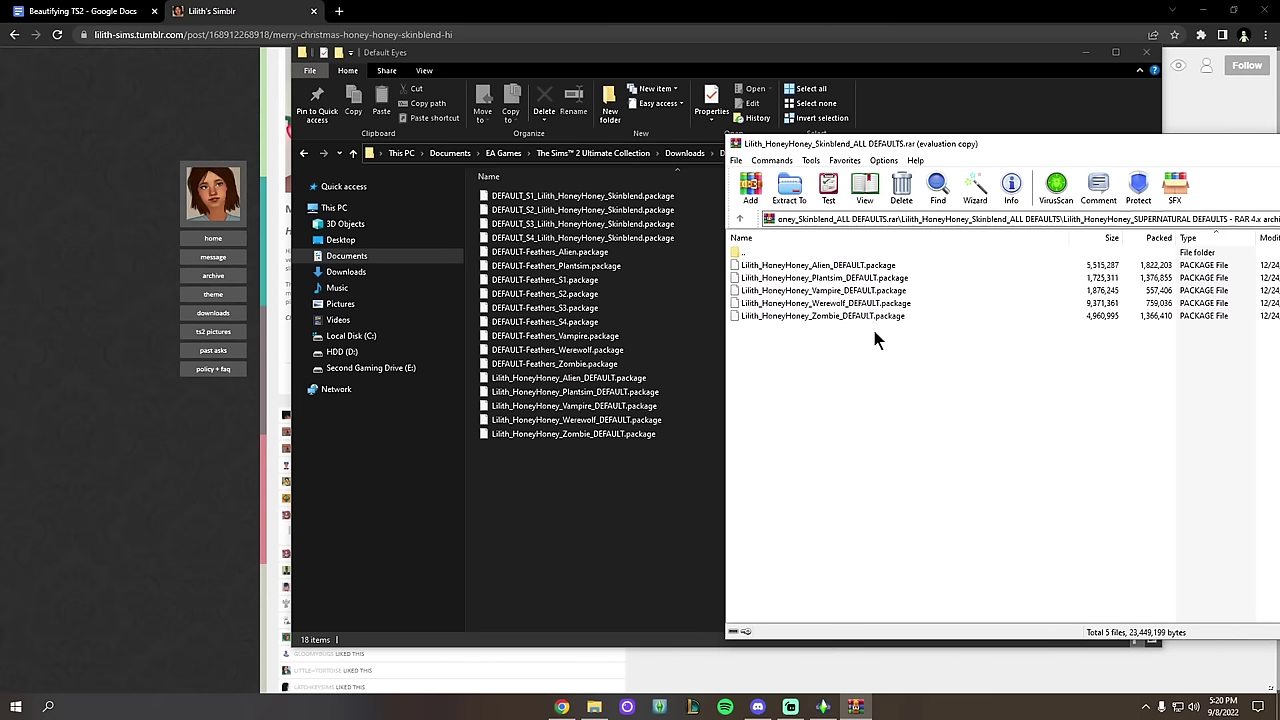
{"action": "key", "text": "Escape"}
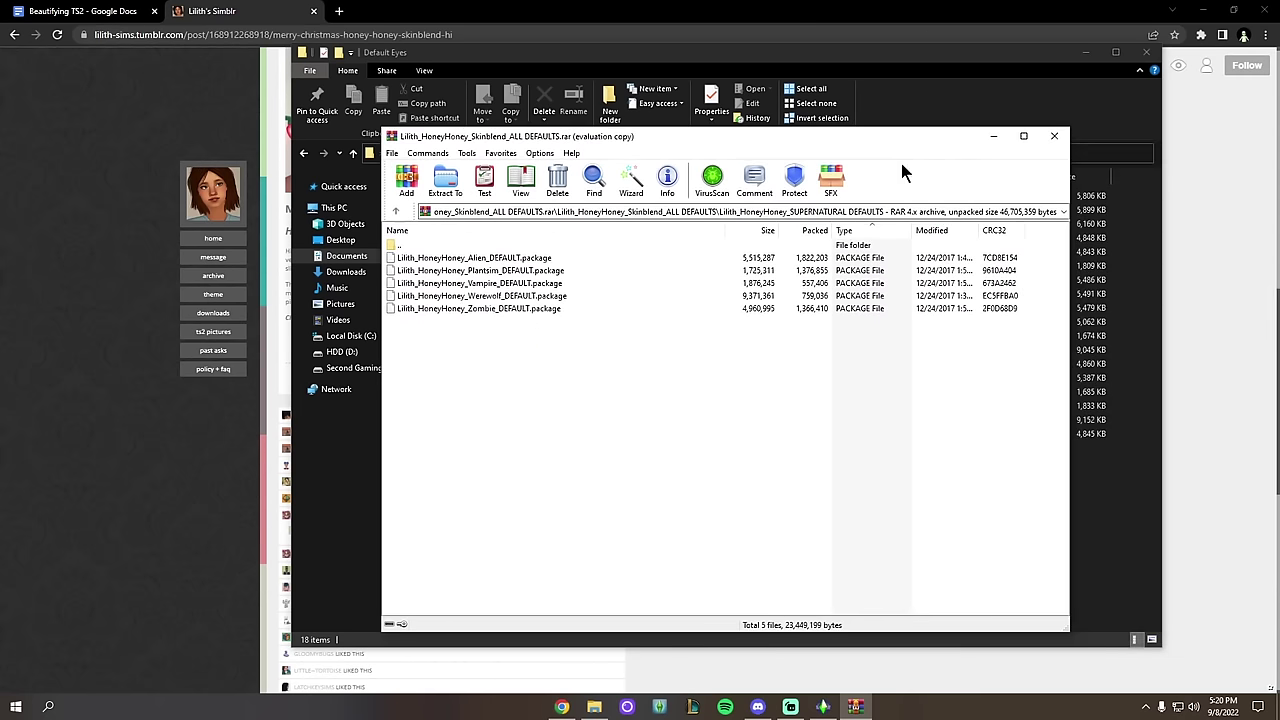
{"action": "key", "text": "Escape"}
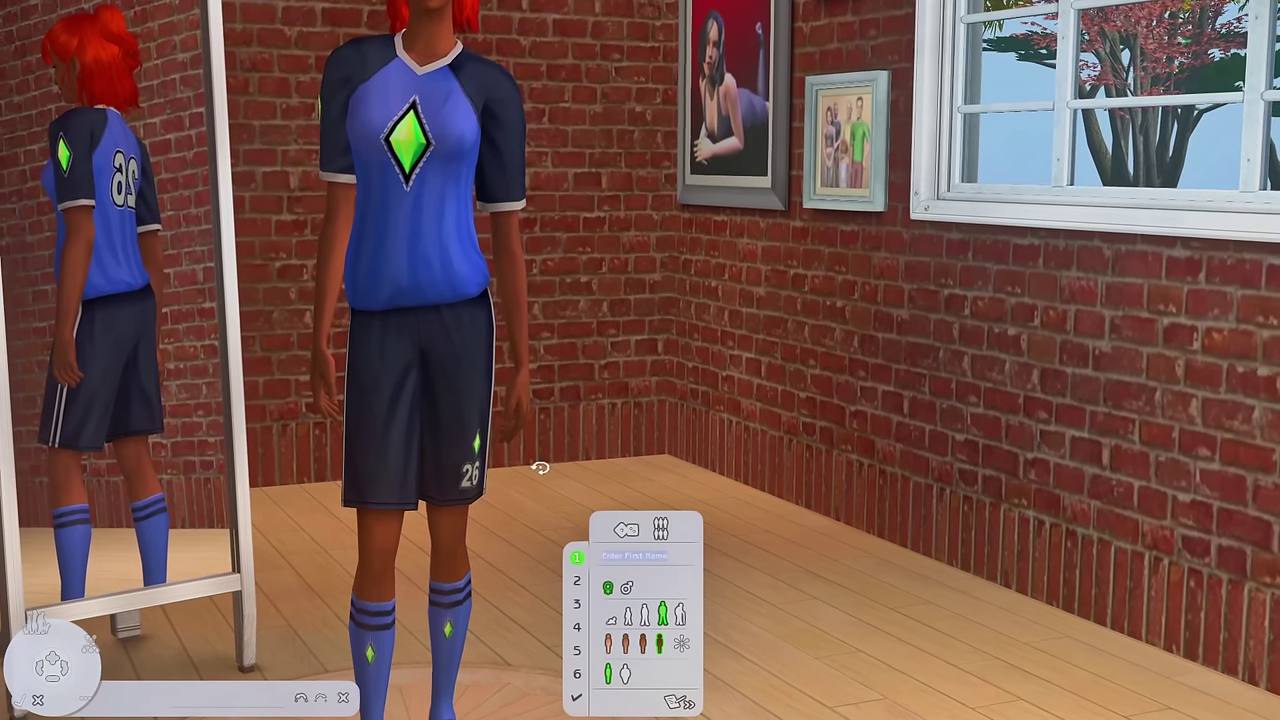
Step: In The Sims 2 Create-a-Sim, bring up the Sim's hair choices and switch to the makeup choices
{"action": "left_click", "coordinate": [580, 604]}
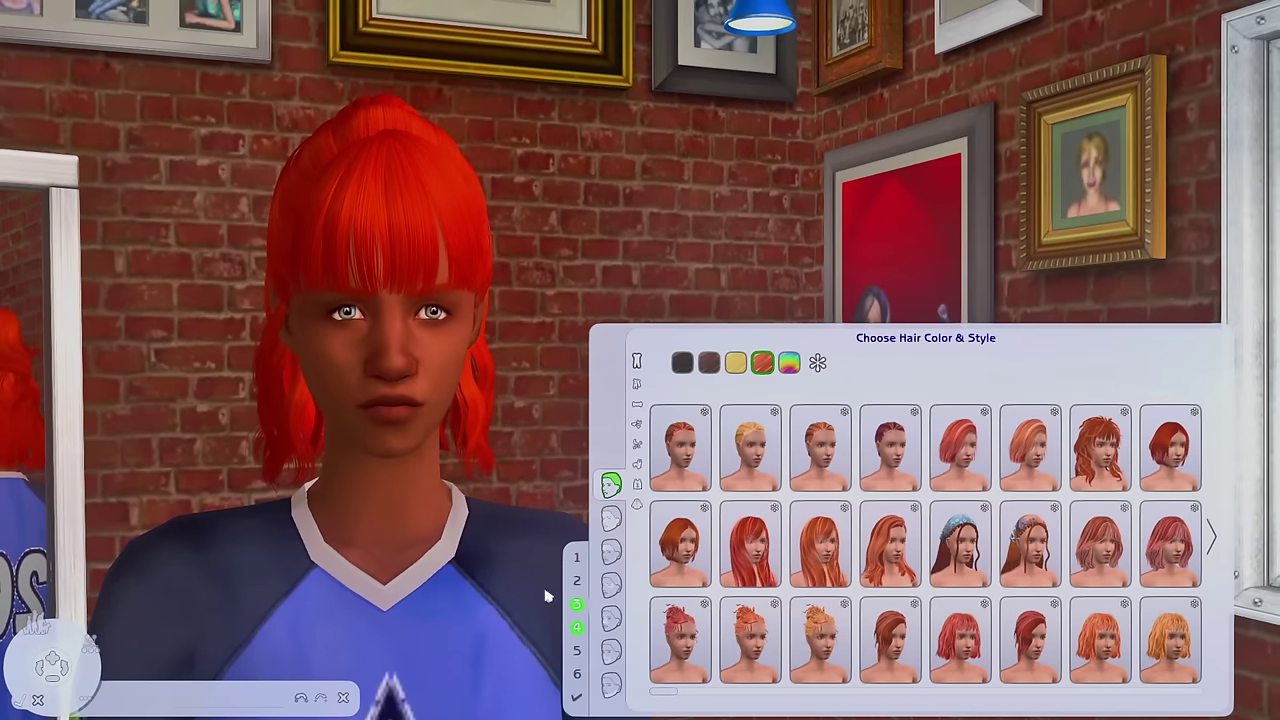
{"action": "left_click", "coordinate": [576, 627]}
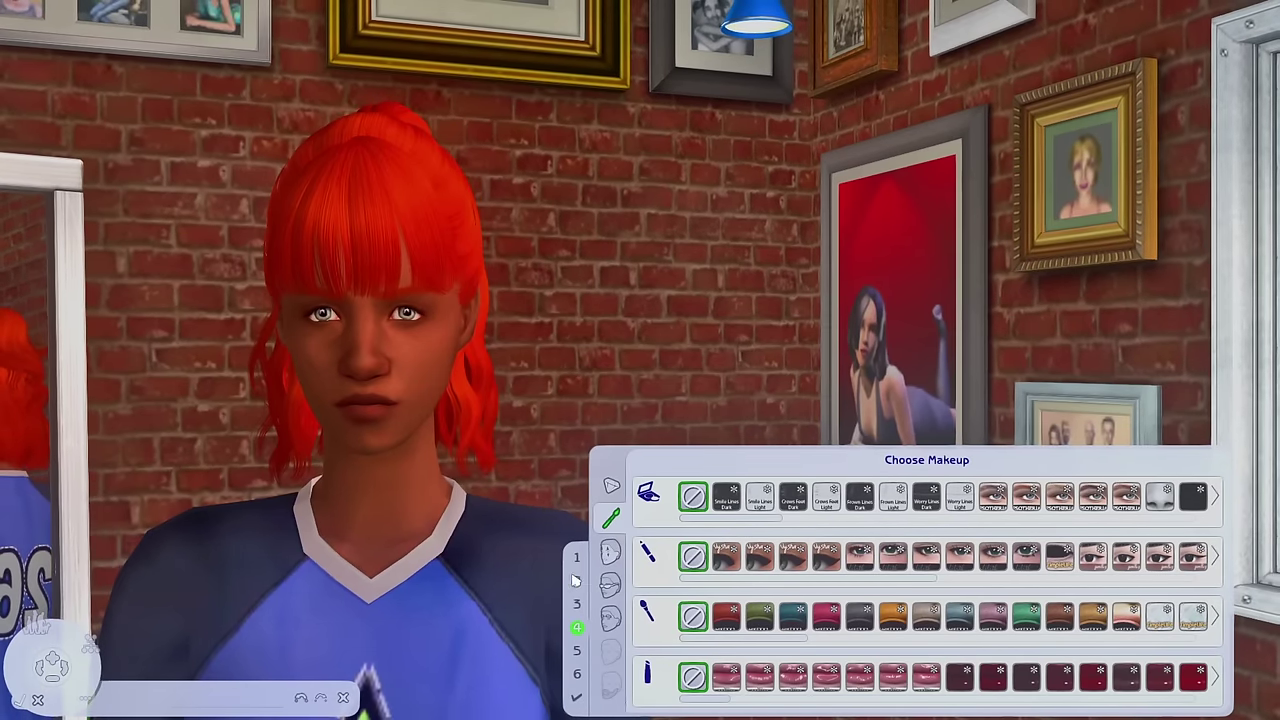
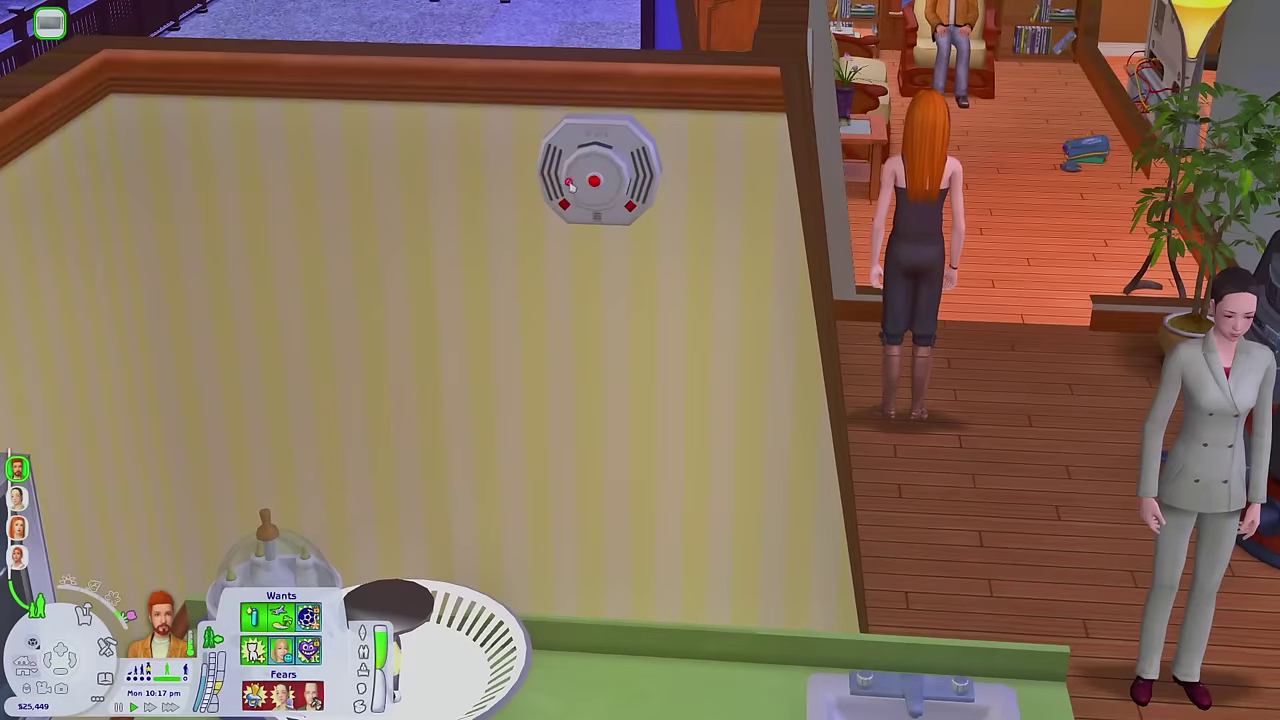
Step: Enter Buy mode and mount a burglar alarm on the hallway wall above the stereo
{"action": "key", "text": "comma"}
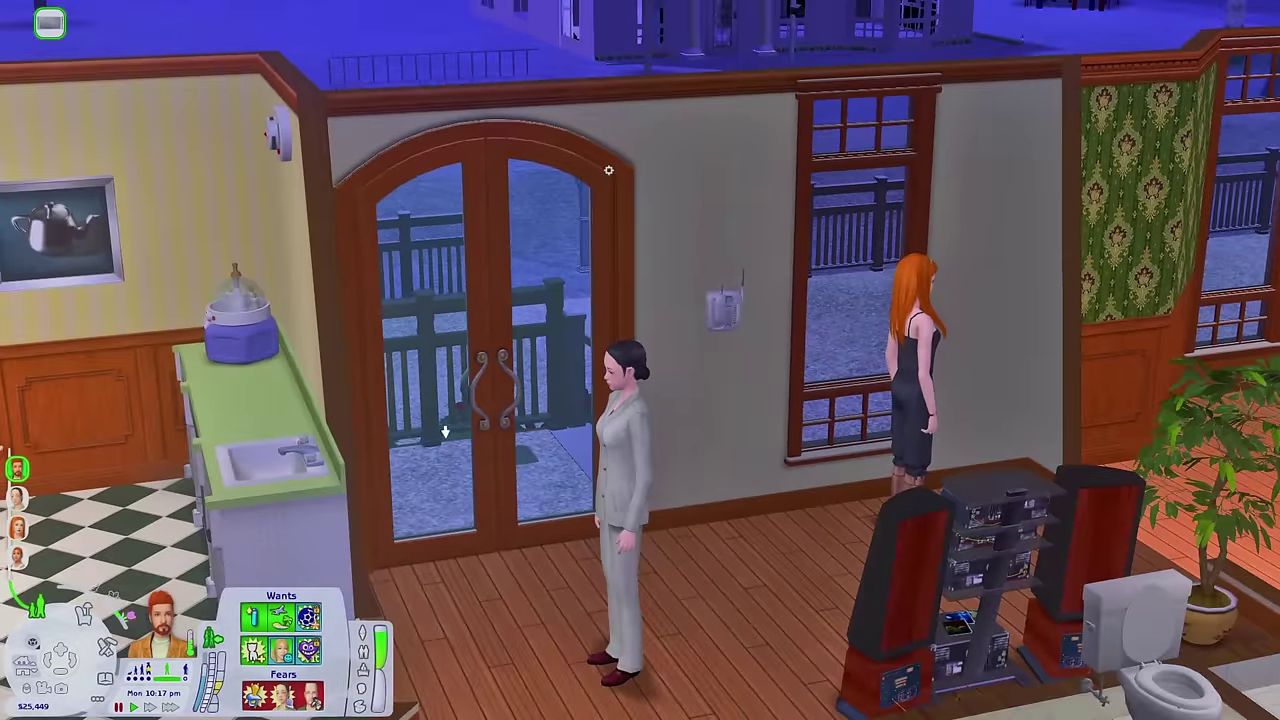
{"action": "scroll", "coordinate": [608, 170], "scroll_direction": "down", "scroll_amount": 3}
{"action": "key", "text": "comma"}
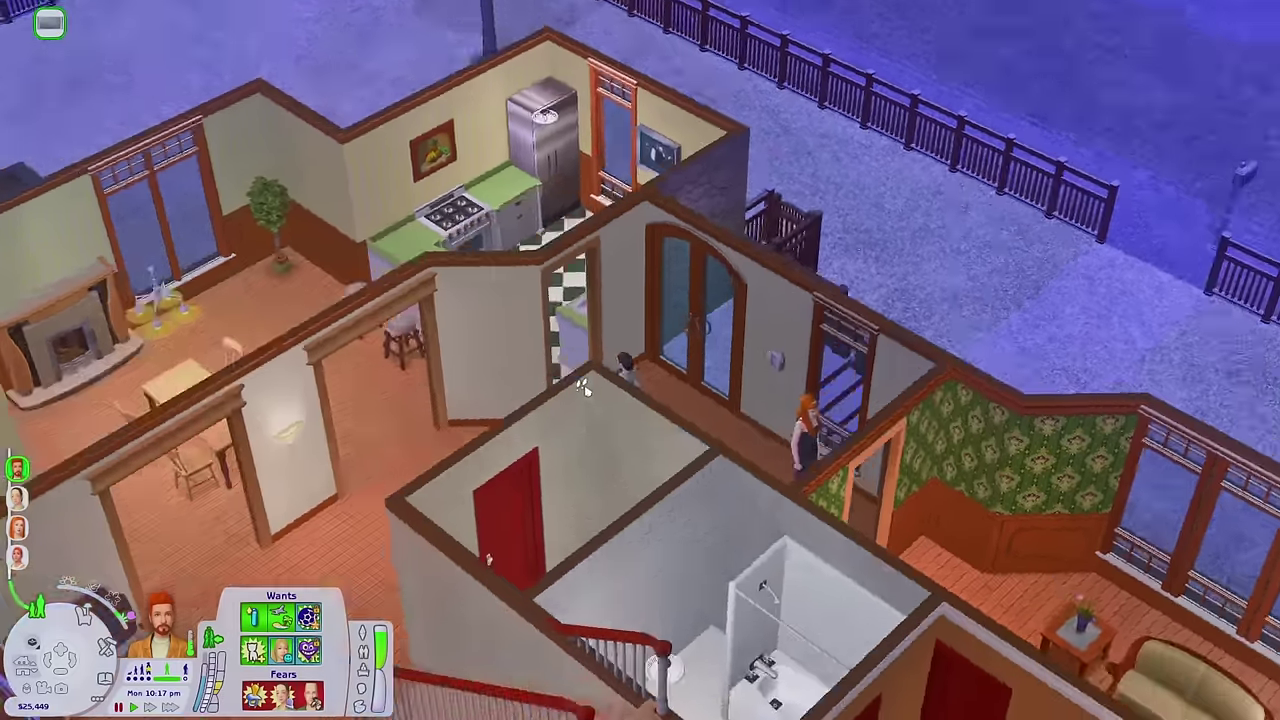
{"action": "key", "text": "comma"}
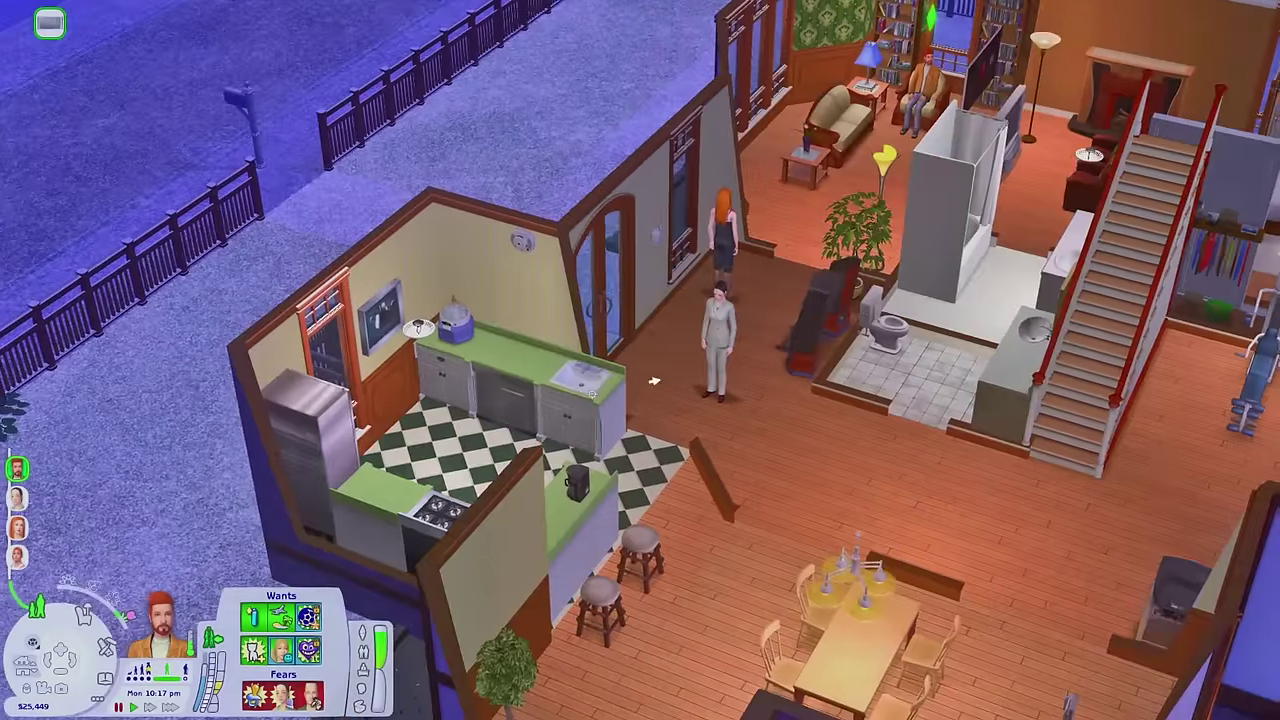
{"action": "scroll", "coordinate": [573, 712], "scroll_direction": "up", "scroll_amount": 3}
{"action": "key", "text": "F2"}
{"action": "left_click", "coordinate": [566, 683]}
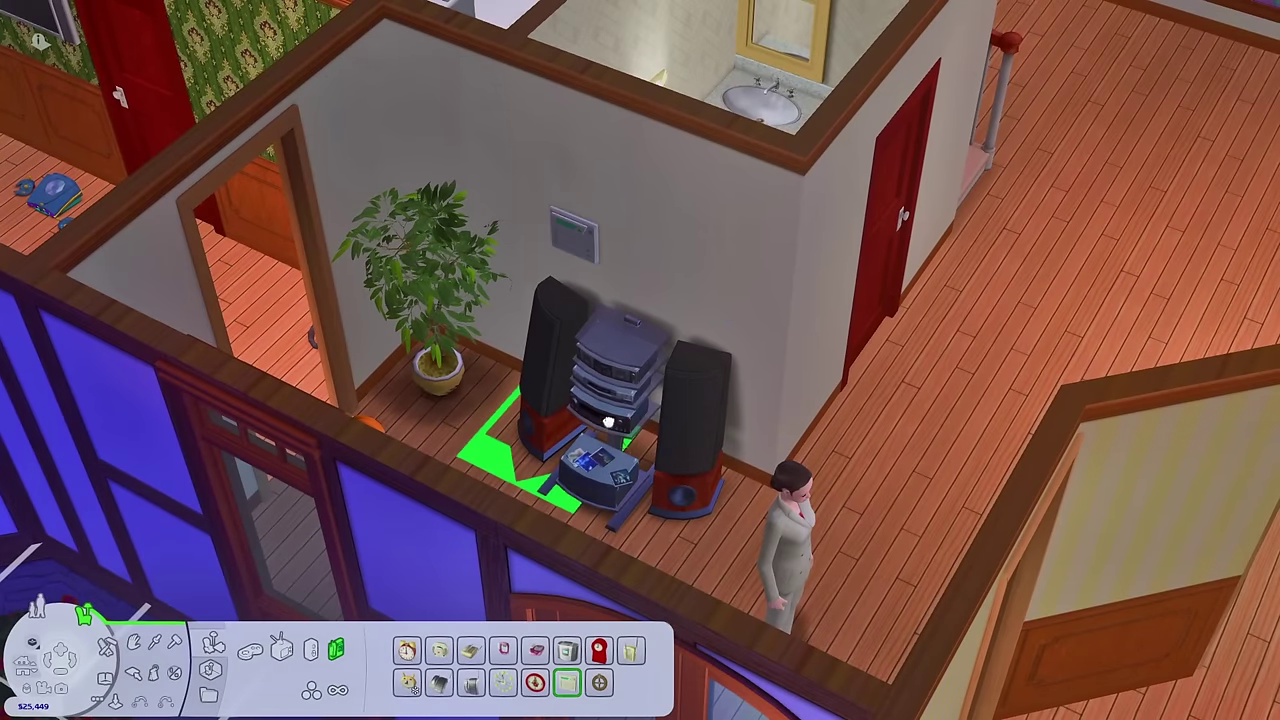
Step: Examine the burglar alarm's replacement look up close and from farther away
{"action": "scroll", "coordinate": [646, 450], "scroll_direction": "up", "scroll_amount": 5}
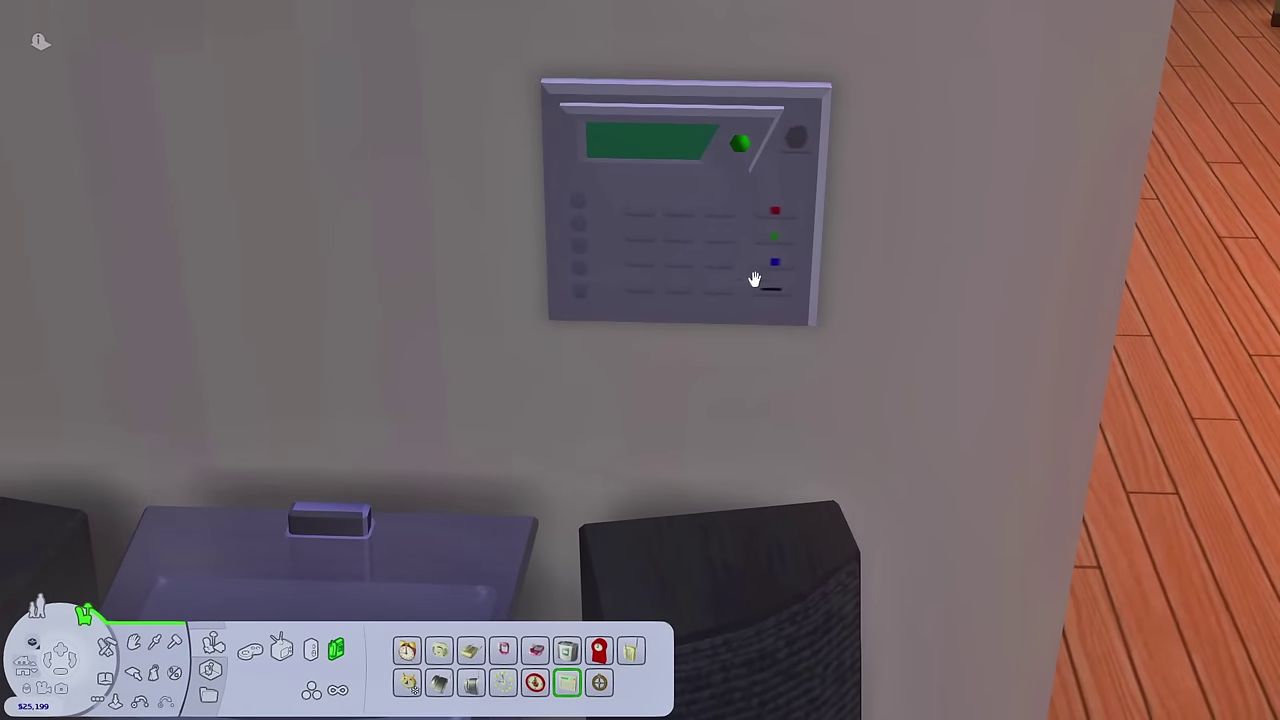
{"action": "scroll", "coordinate": [903, 381], "scroll_direction": "down", "scroll_amount": 5}
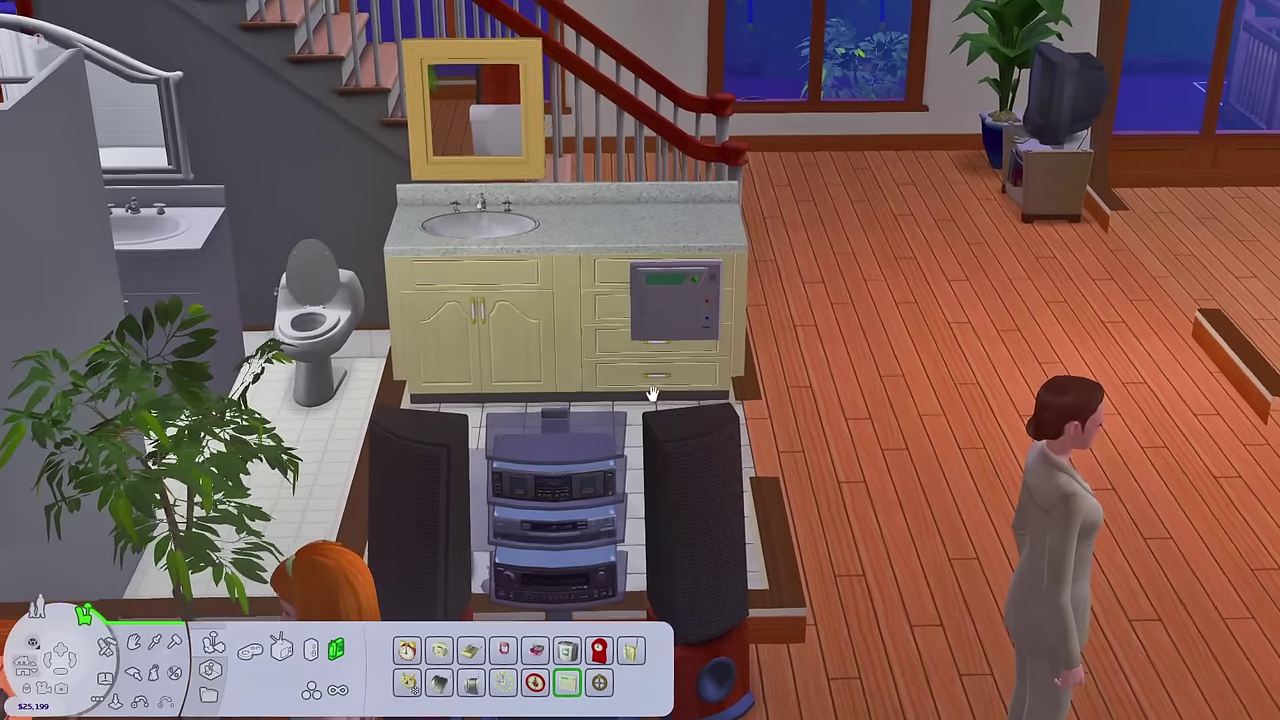
{"action": "scroll", "coordinate": [654, 391], "scroll_direction": "up", "scroll_amount": 3}
{"action": "scroll", "coordinate": [661, 400], "scroll_direction": "up", "scroll_amount": 3}
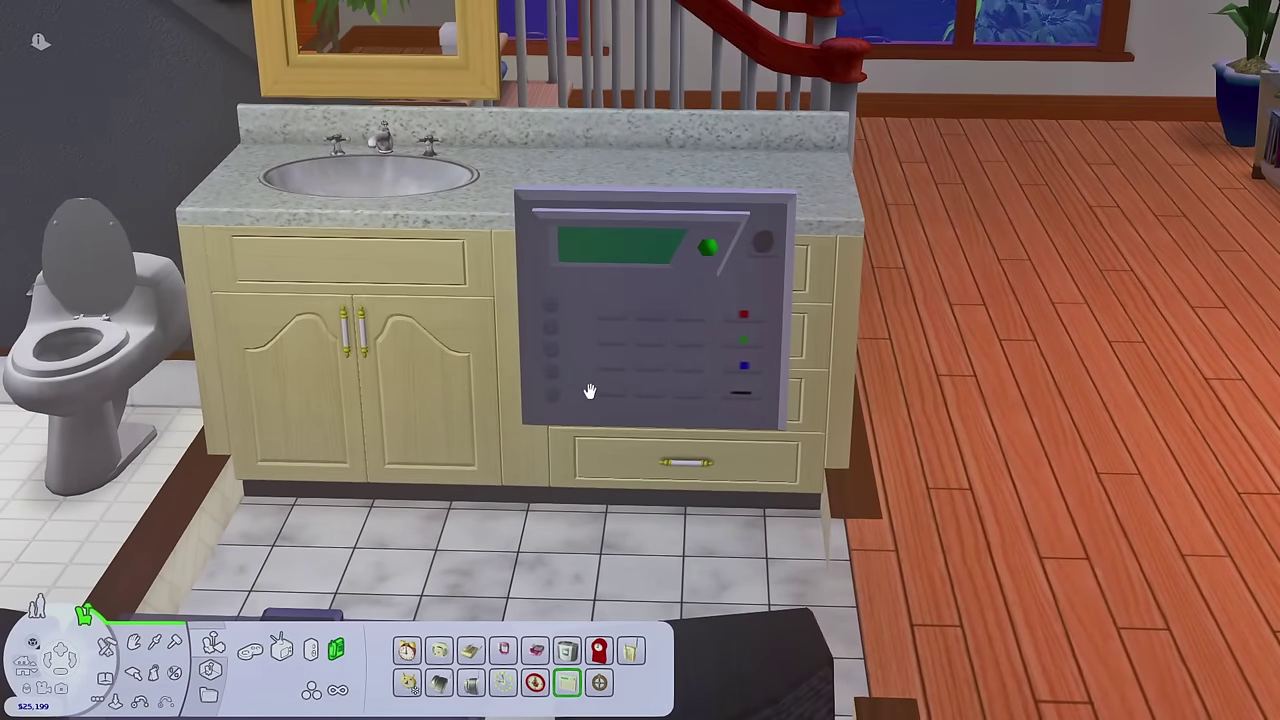
{"action": "scroll", "coordinate": [592, 350], "scroll_direction": "up", "scroll_amount": 2}
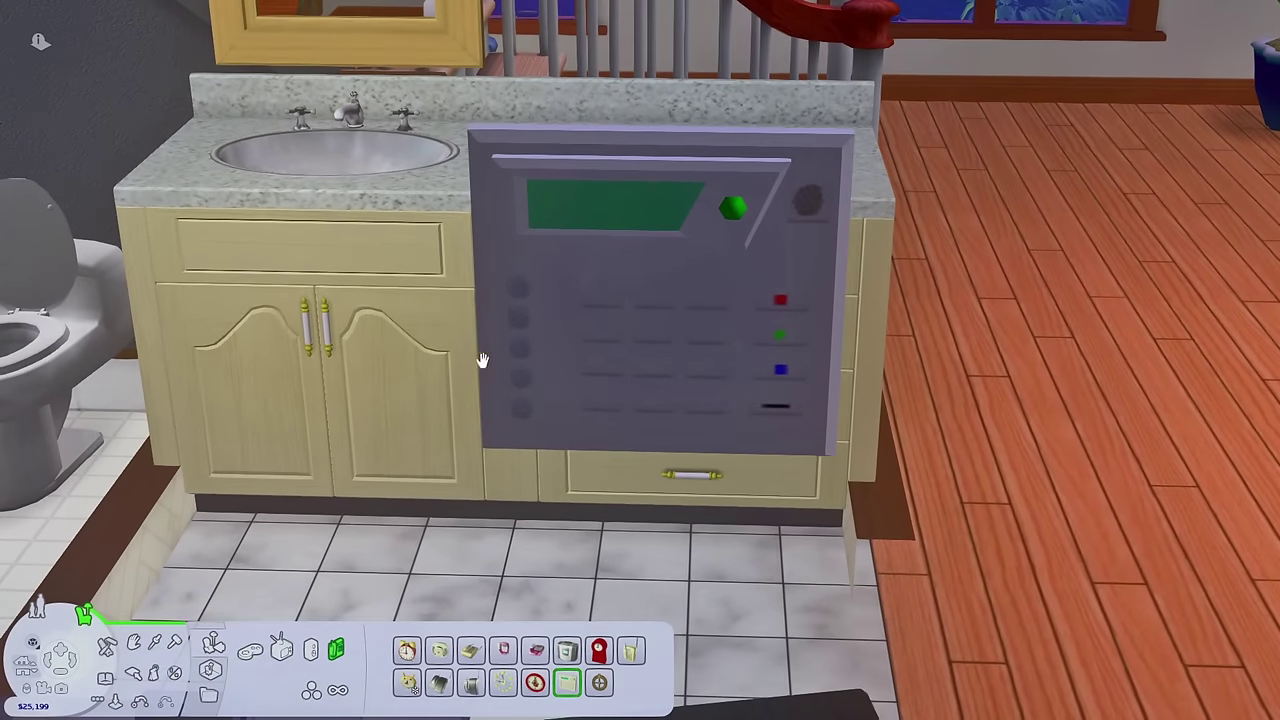
{"action": "scroll", "coordinate": [481, 360], "scroll_direction": "down", "scroll_amount": 5}
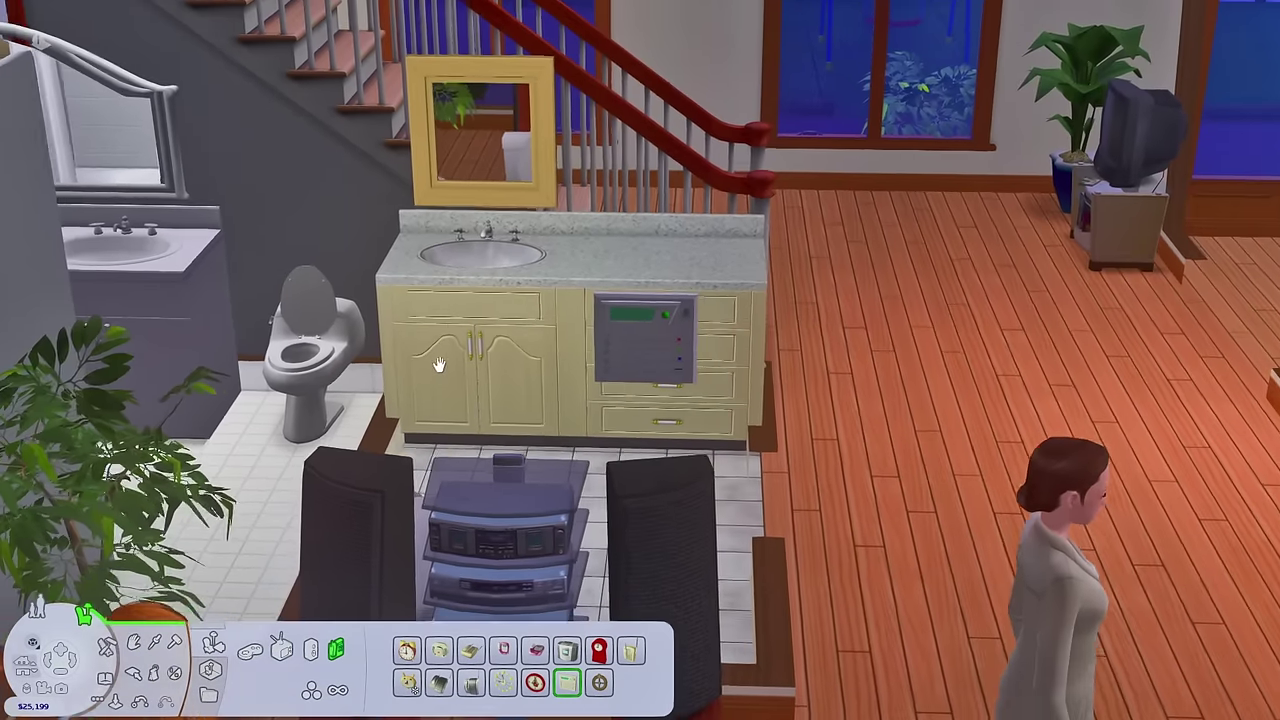
Step: In Live mode, find the upstairs bedroom with the laptop desk and send the red-haired Sim to walk there
{"action": "scroll", "coordinate": [426, 363], "scroll_direction": "up", "scroll_amount": 4}
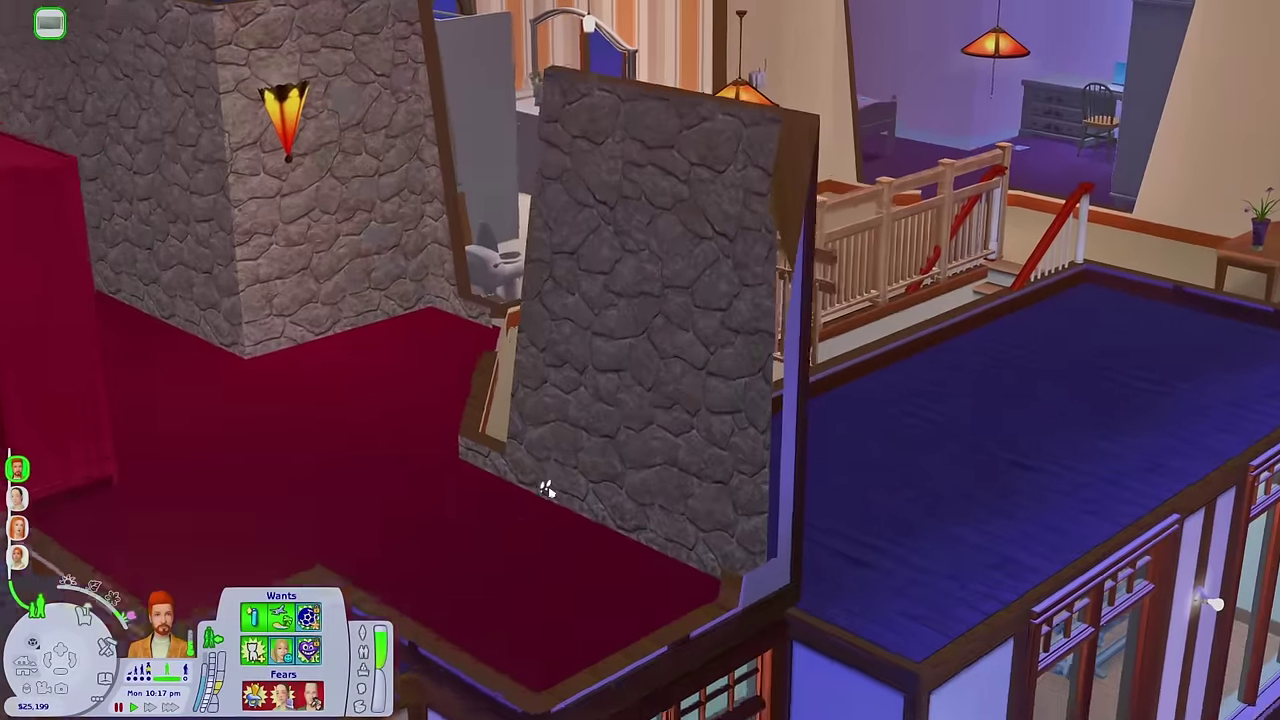
{"action": "scroll", "coordinate": [547, 489], "scroll_direction": "up", "scroll_amount": 4}
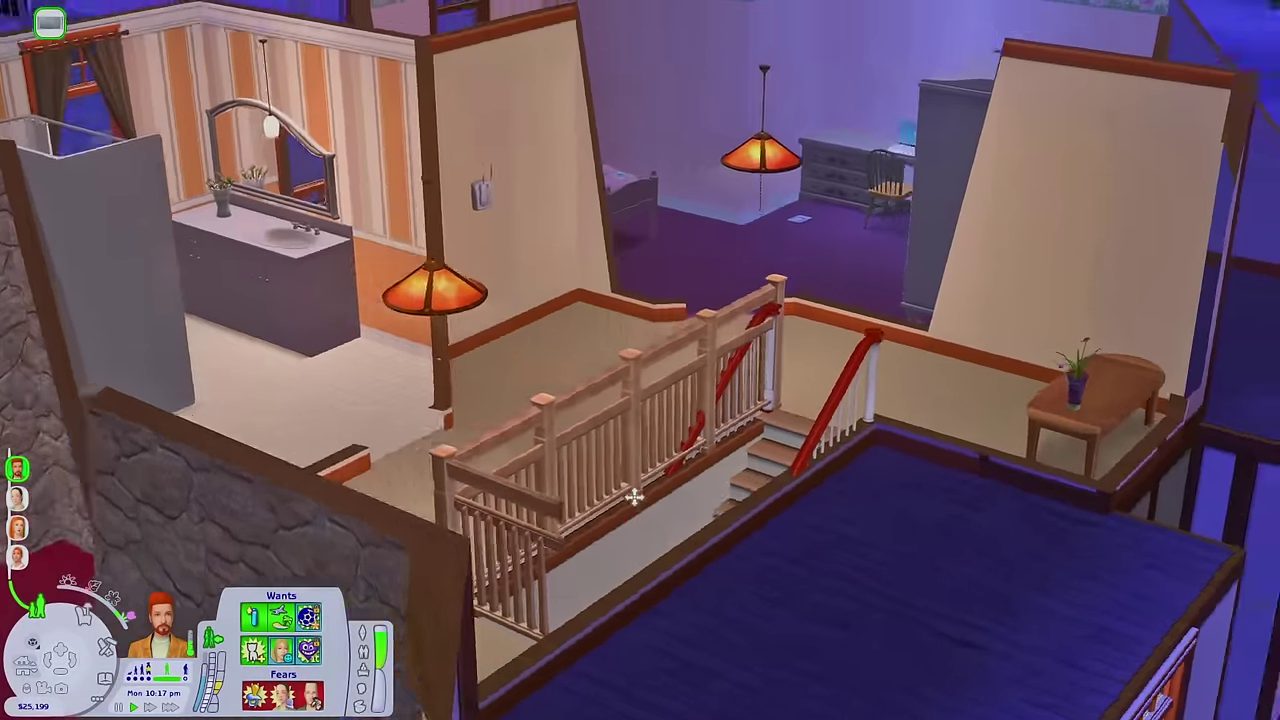
{"action": "scroll", "coordinate": [688, 372], "scroll_direction": "up", "scroll_amount": 4}
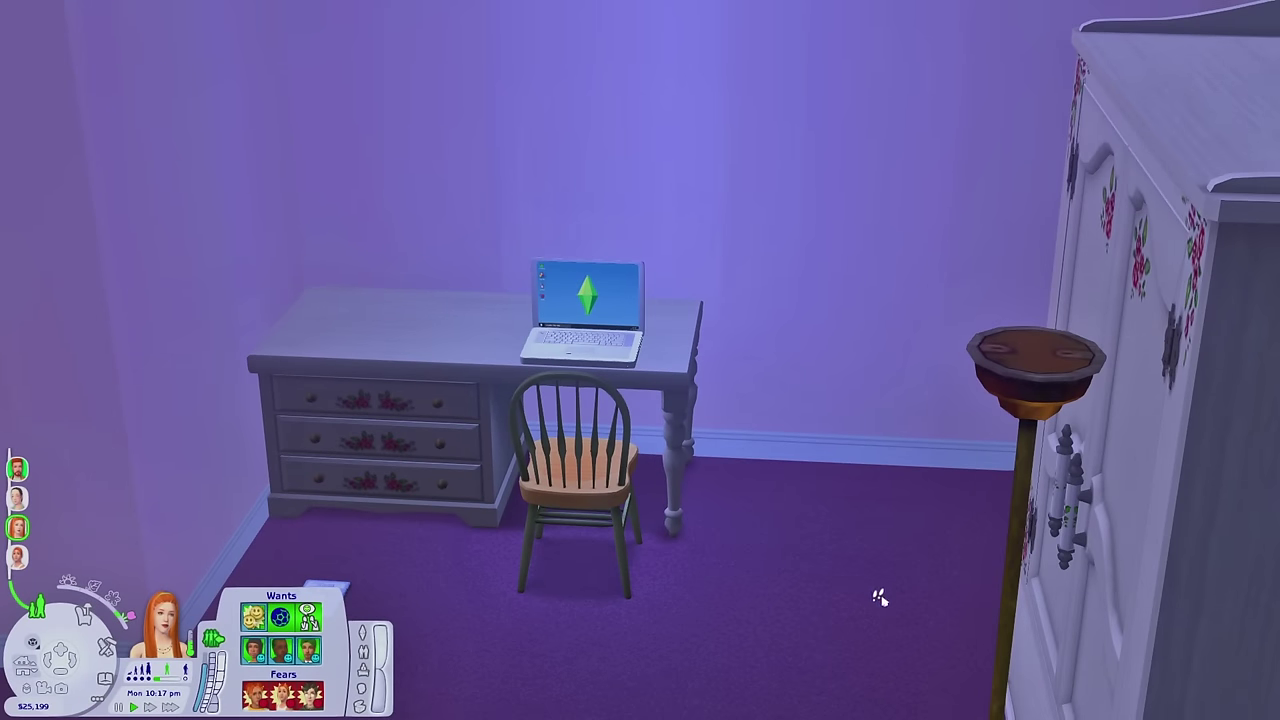
{"action": "left_click", "coordinate": [879, 597]}
{"action": "left_click", "coordinate": [823, 514]}
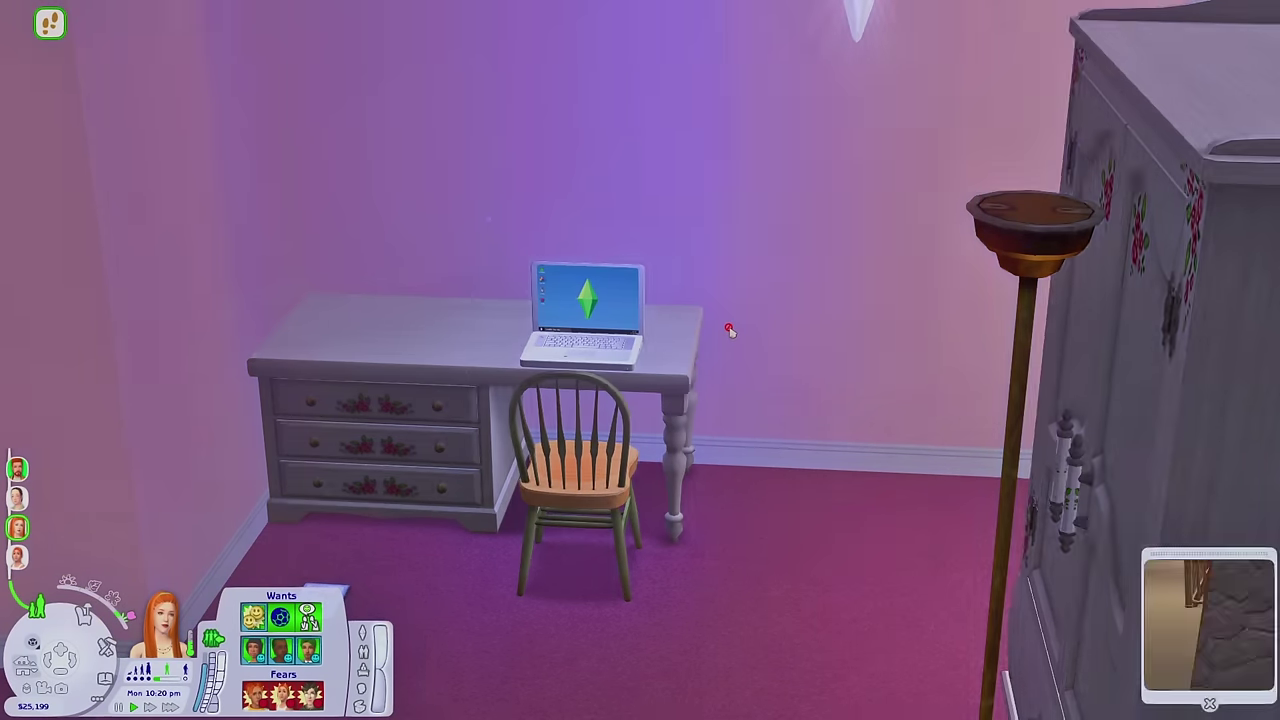
Step: Bring up the laptop's interactions, dismiss them, and examine the laptop's screen and keyboard on the desk up close
{"action": "left_click", "coordinate": [578, 285]}
{"action": "left_click", "coordinate": [583, 302]}
{"action": "left_click", "coordinate": [583, 302]}
{"action": "left_click", "coordinate": [786, 271]}
{"action": "scroll", "coordinate": [786, 271], "scroll_direction": "up", "scroll_amount": 3}
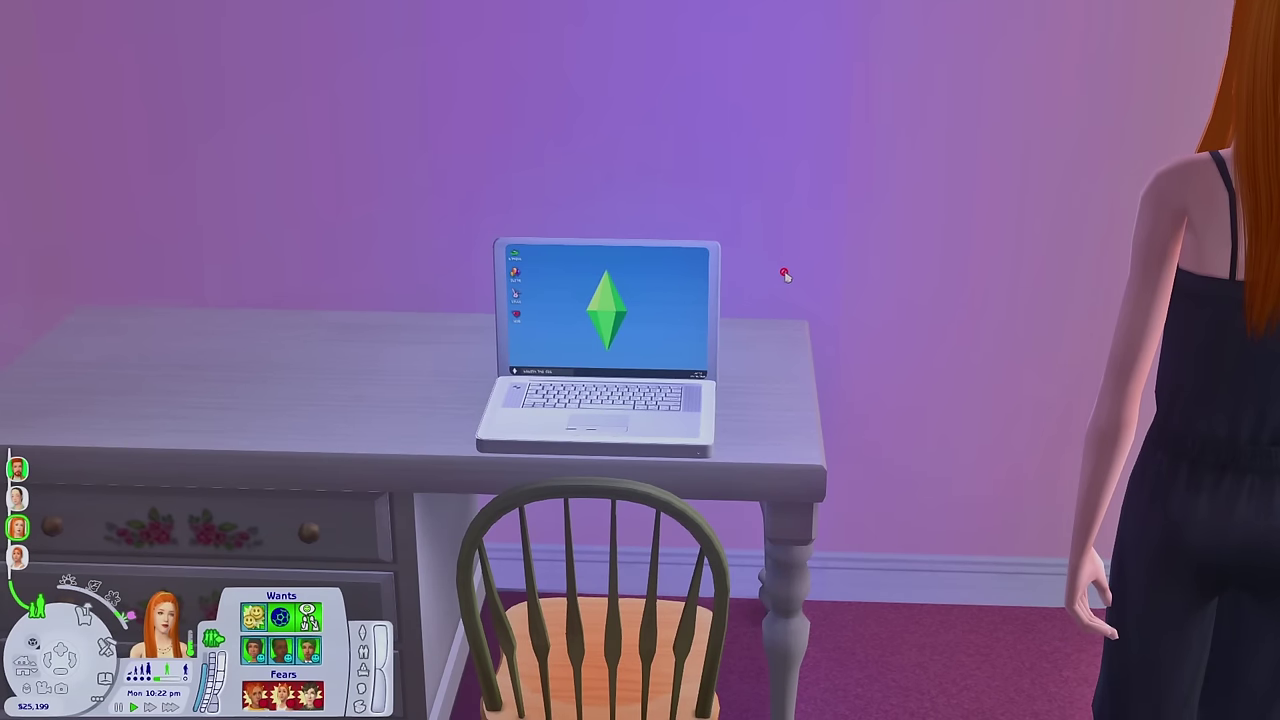
Step: Enter Buy mode and bring up the catalog description of the Monique Hacked Computer iMac 20 inch among the electronics
{"action": "left_click", "coordinate": [586, 350]}
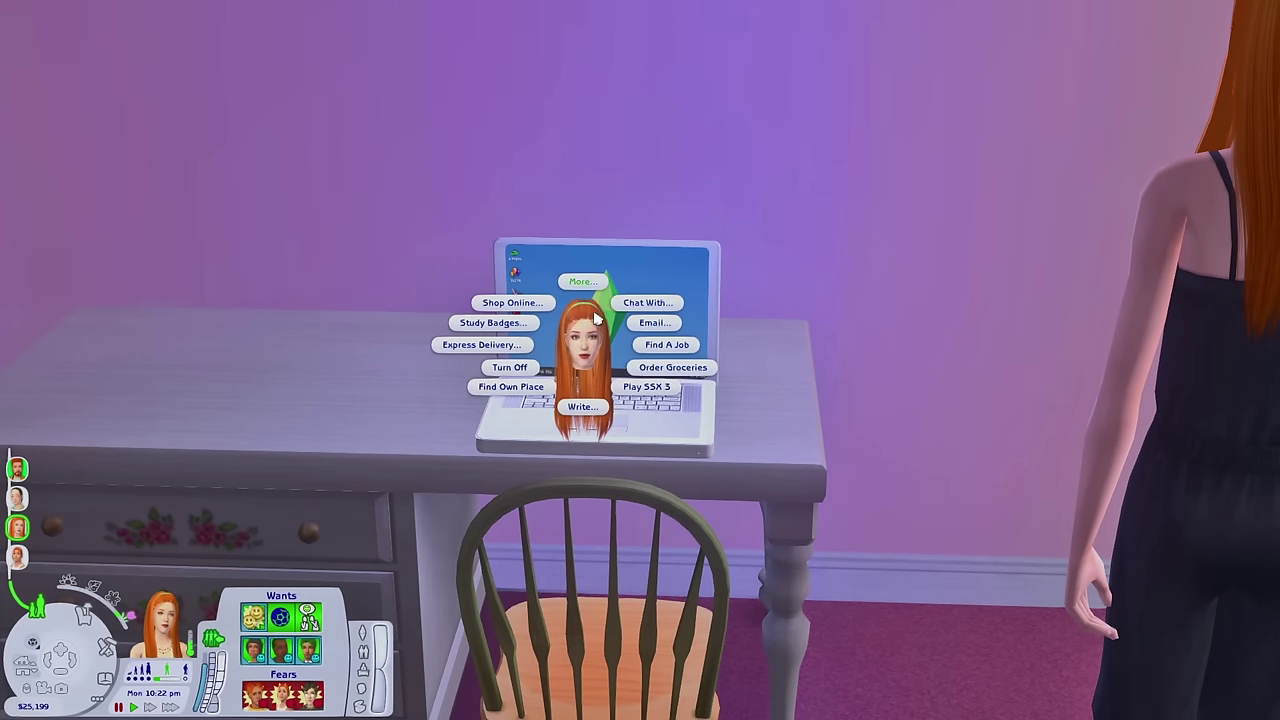
{"action": "key", "text": "F2"}
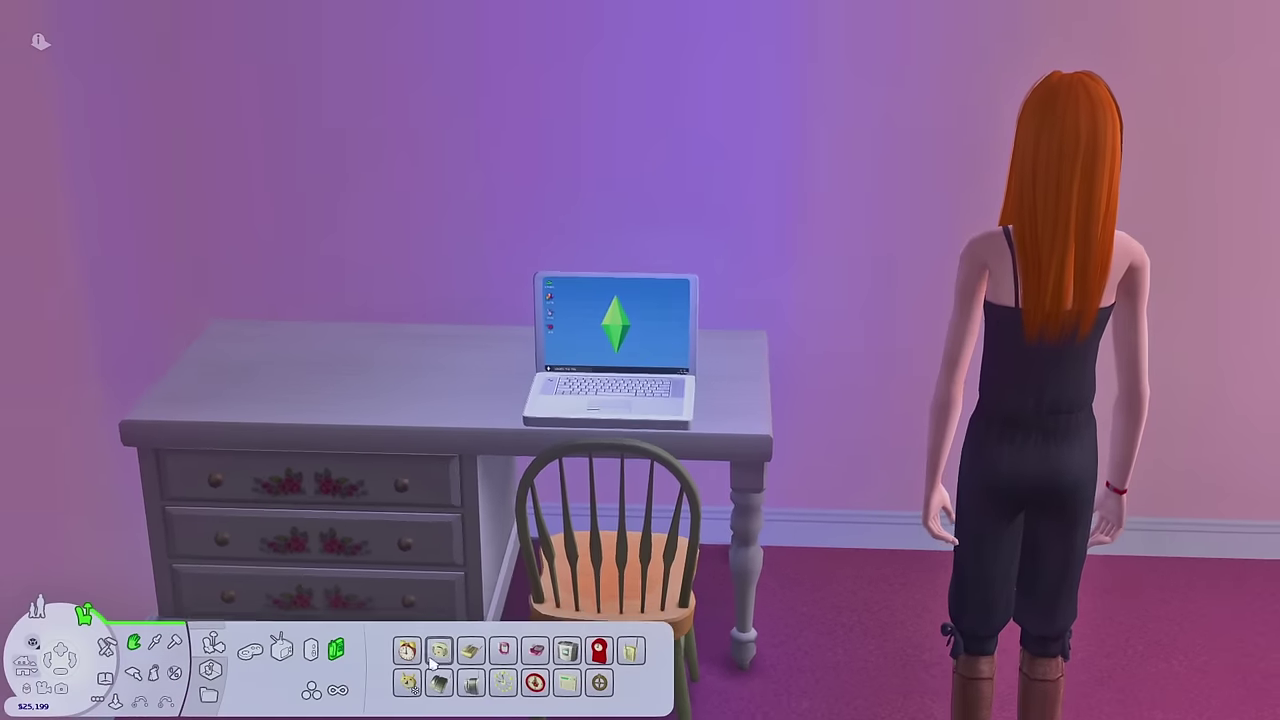
{"action": "left_click", "coordinate": [284, 650]}
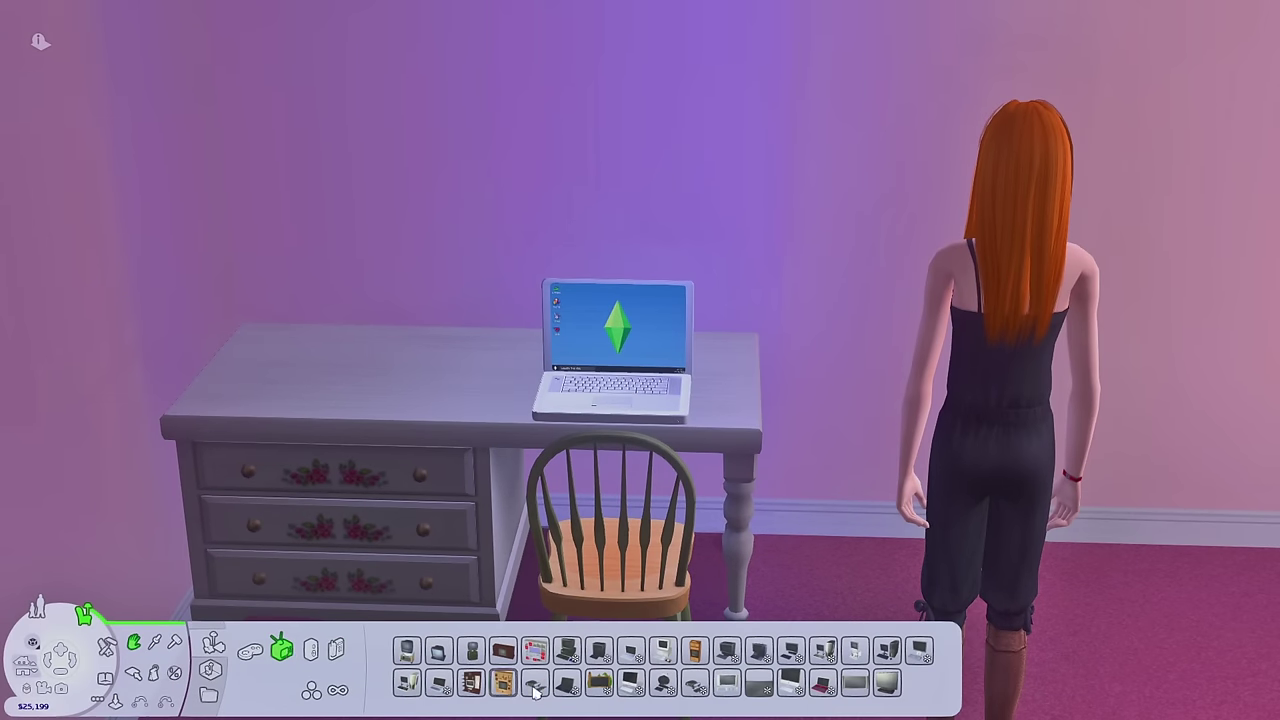
{"action": "mouse_move", "coordinate": [632, 690]}
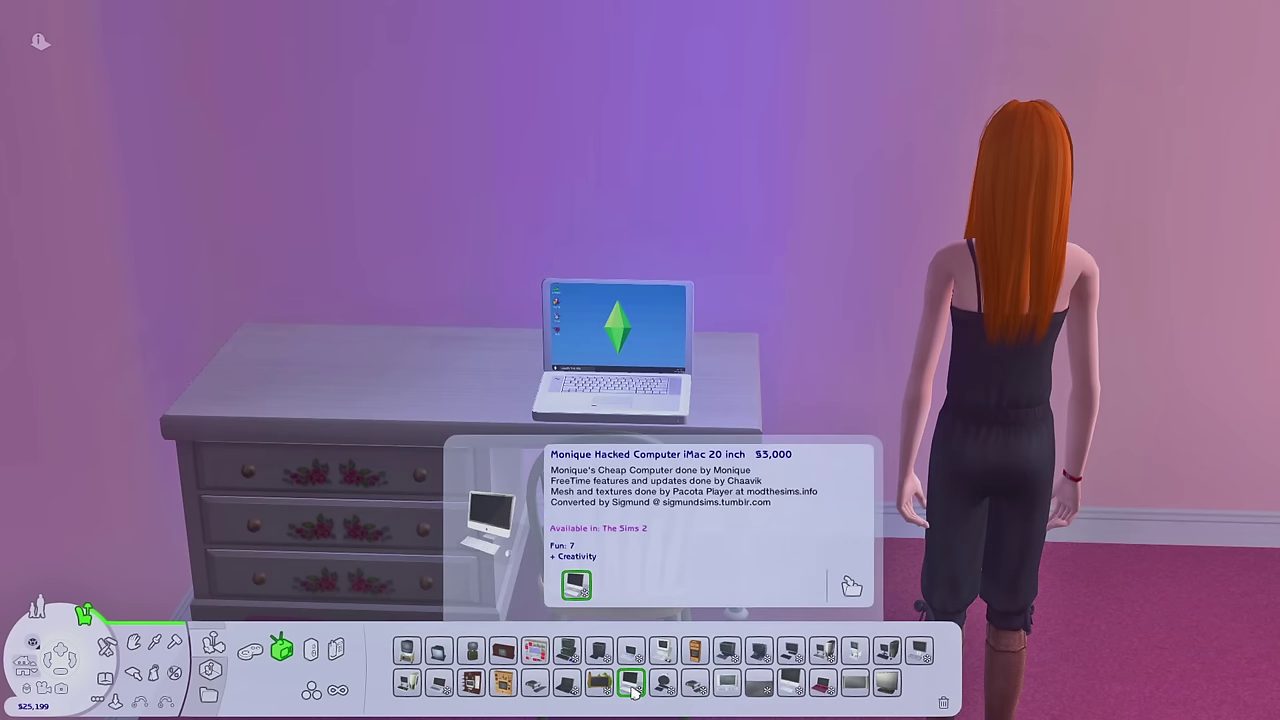
Step: Return to Live mode and look through the laptop's Shop Online choices, including the additional ones
{"action": "key", "text": "F1"}
{"action": "left_click", "coordinate": [572, 298]}
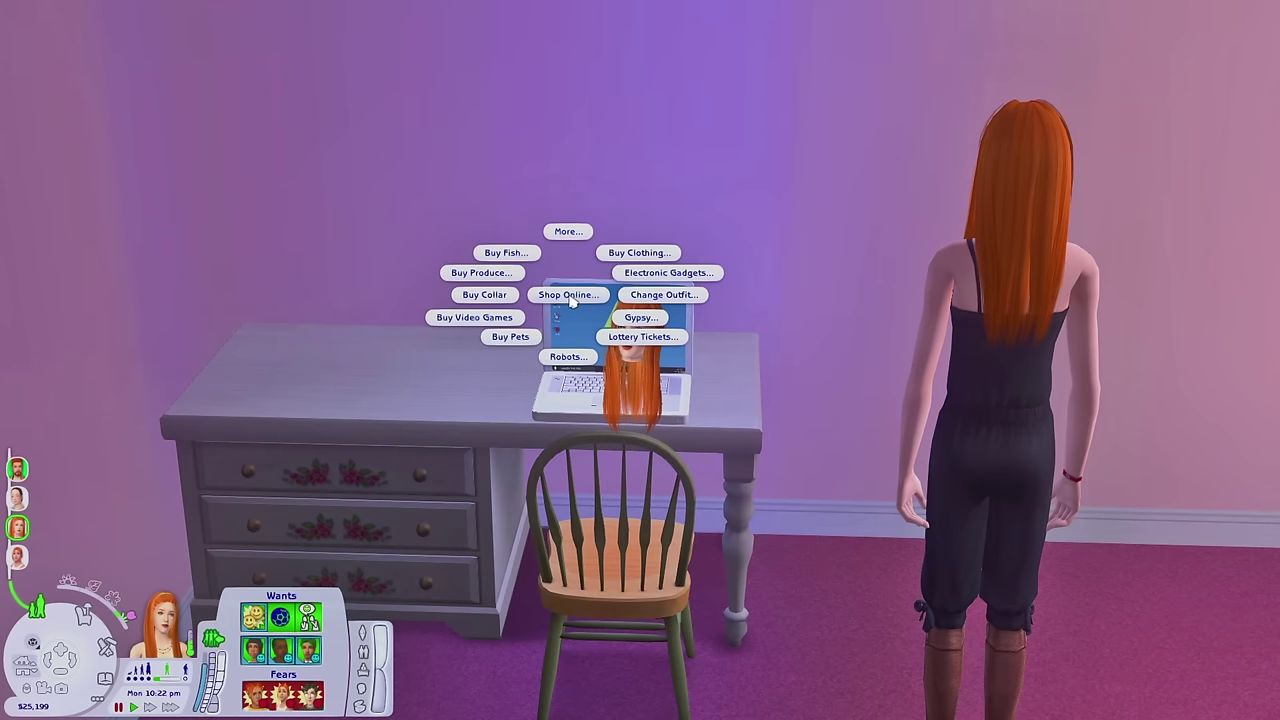
{"action": "left_click", "coordinate": [569, 233]}
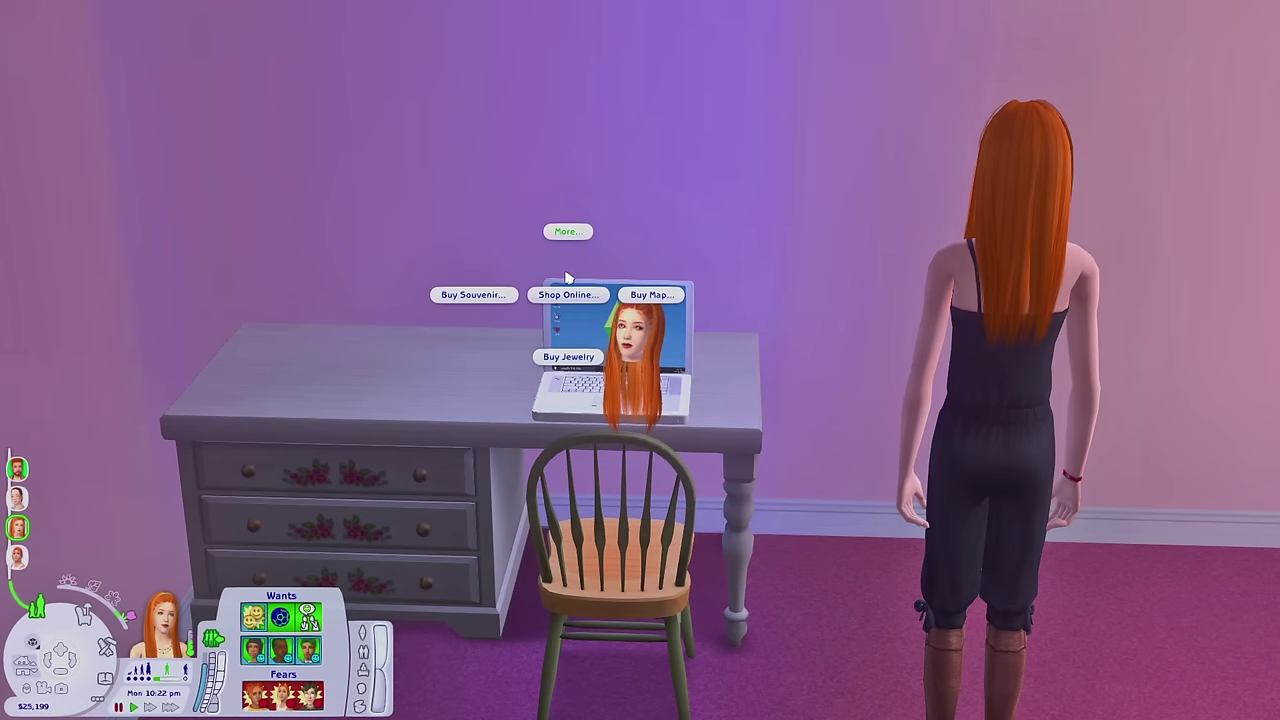
{"action": "left_click", "coordinate": [567, 232]}
Step: Look through the laptop's additional interactions, including the Bank Online choices for loans and transmitting money, and dismiss them
{"action": "left_click", "coordinate": [632, 273]}
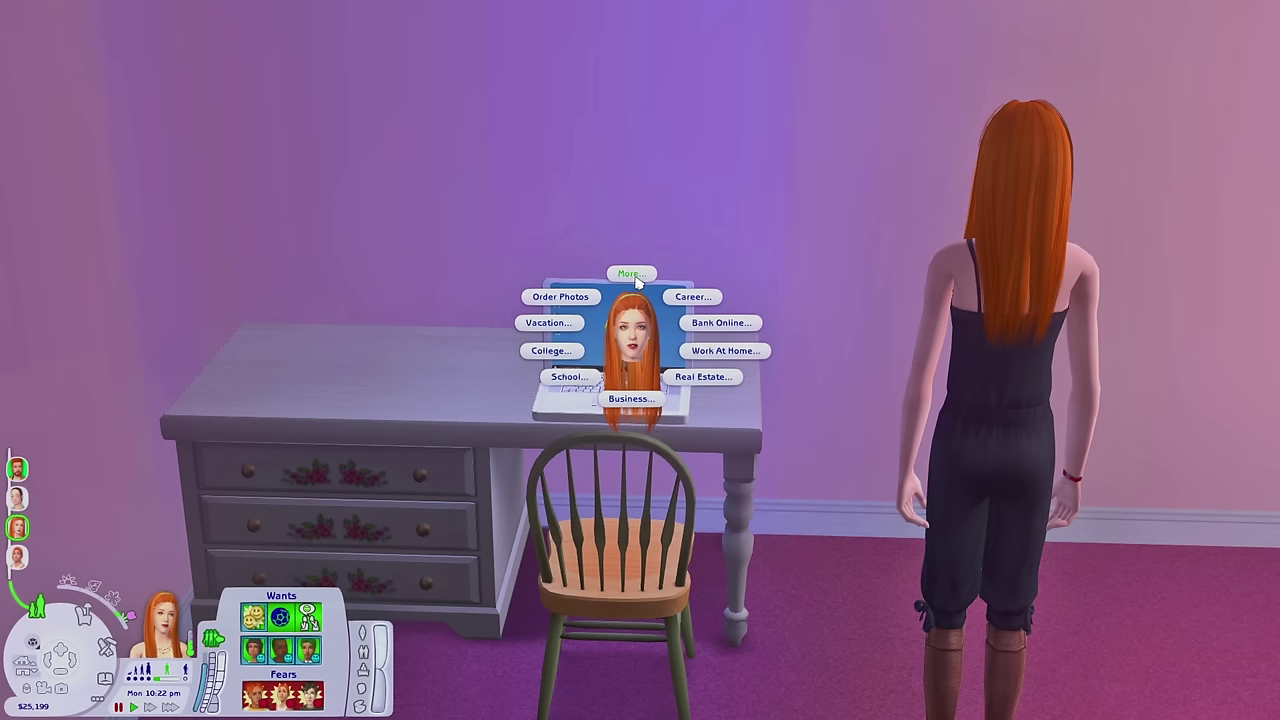
{"action": "left_click", "coordinate": [716, 330]}
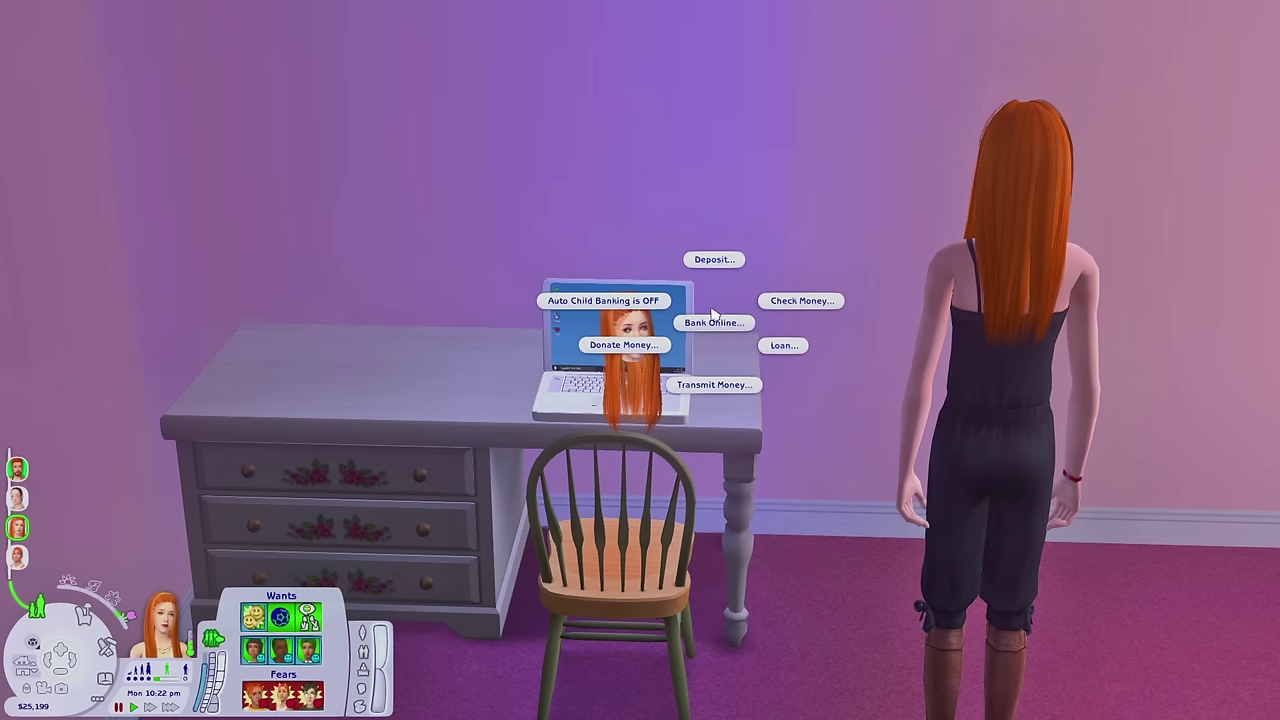
{"action": "left_click", "coordinate": [775, 345]}
{"action": "left_click", "coordinate": [756, 346]}
{"action": "left_click", "coordinate": [714, 384]}
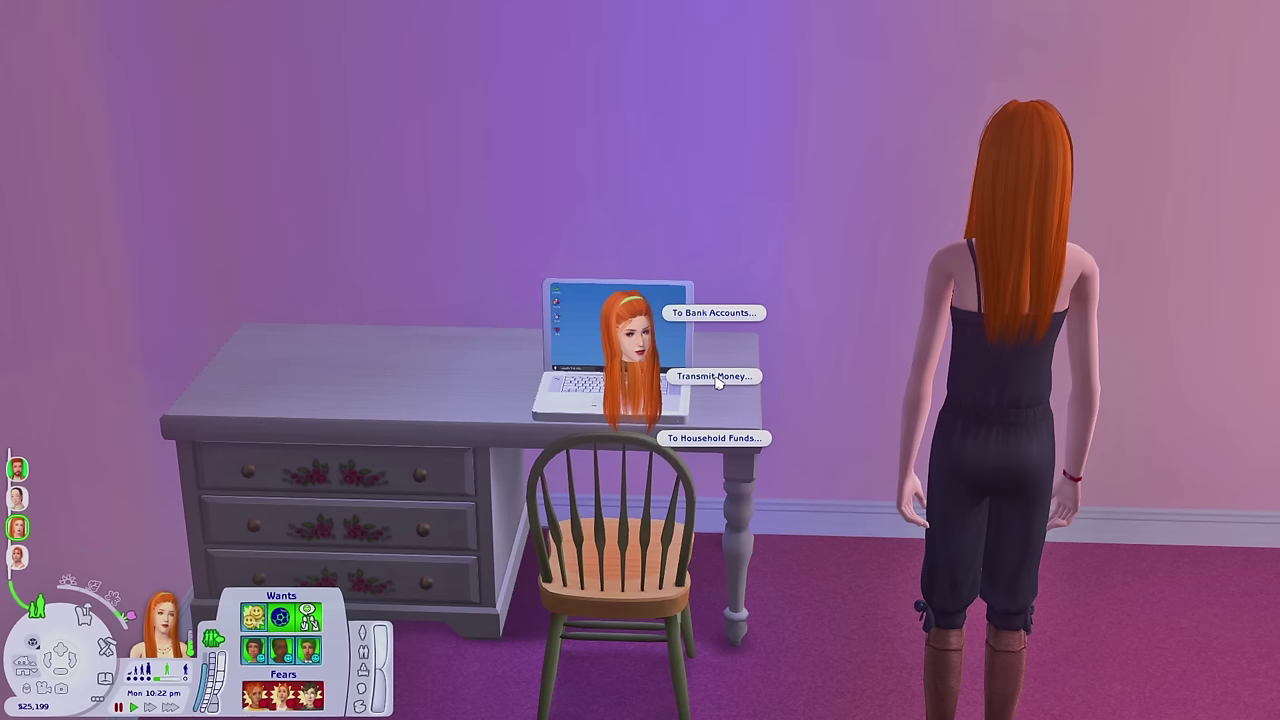
{"action": "left_click", "coordinate": [714, 371]}
{"action": "key", "text": "Escape"}
Step: Examine the laptop closer and review its main interactions again, including Write
{"action": "left_click", "coordinate": [648, 341]}
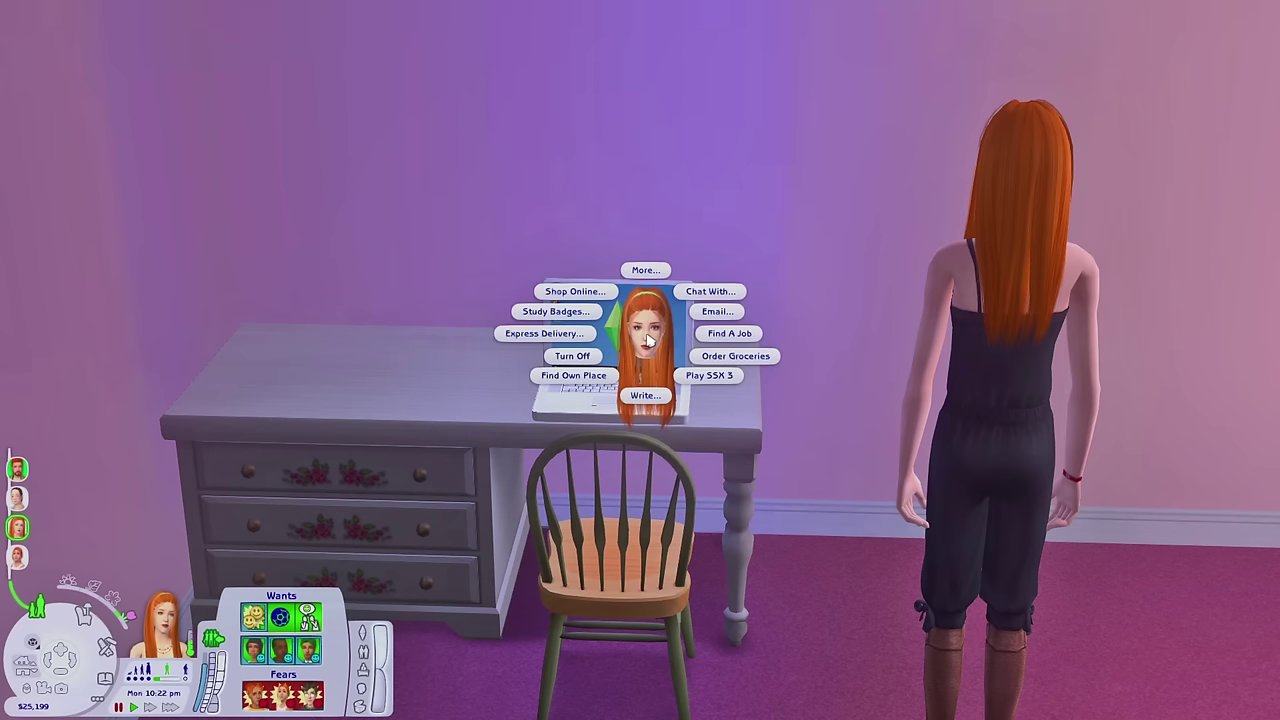
{"action": "left_click", "coordinate": [648, 341]}
{"action": "scroll", "coordinate": [631, 353], "scroll_direction": "up", "scroll_amount": 1}
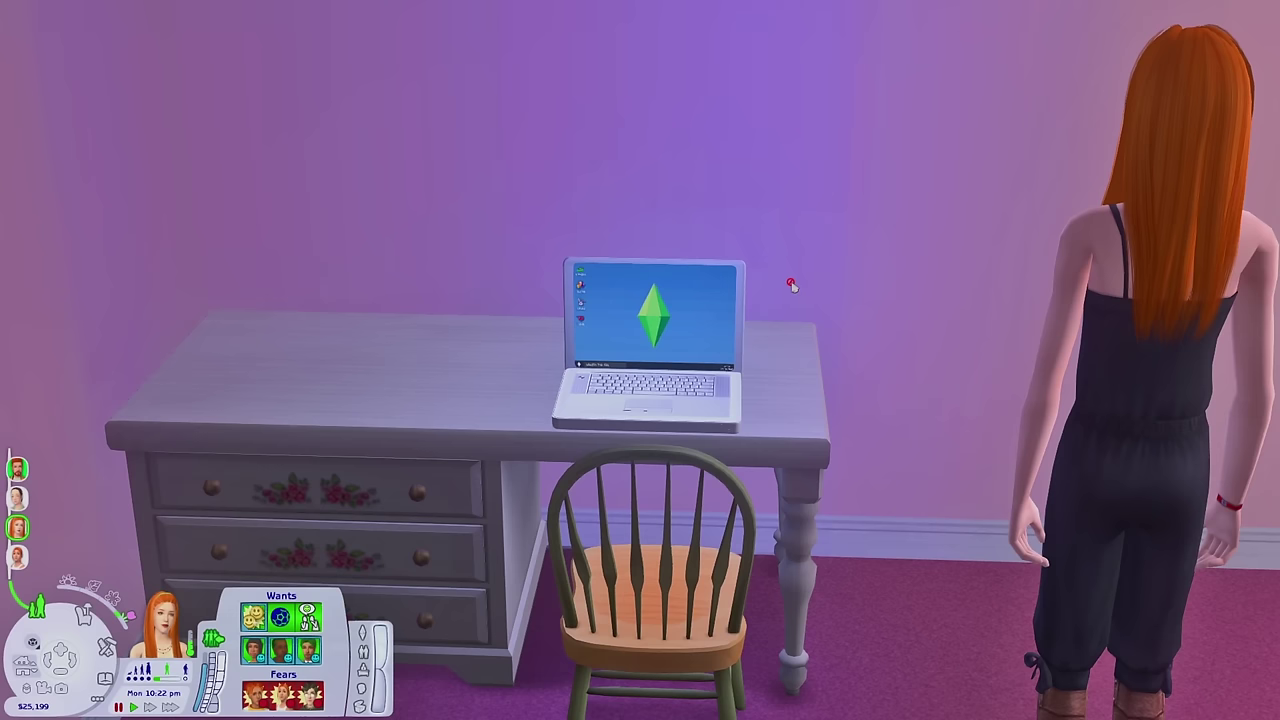
{"action": "left_click", "coordinate": [733, 305]}
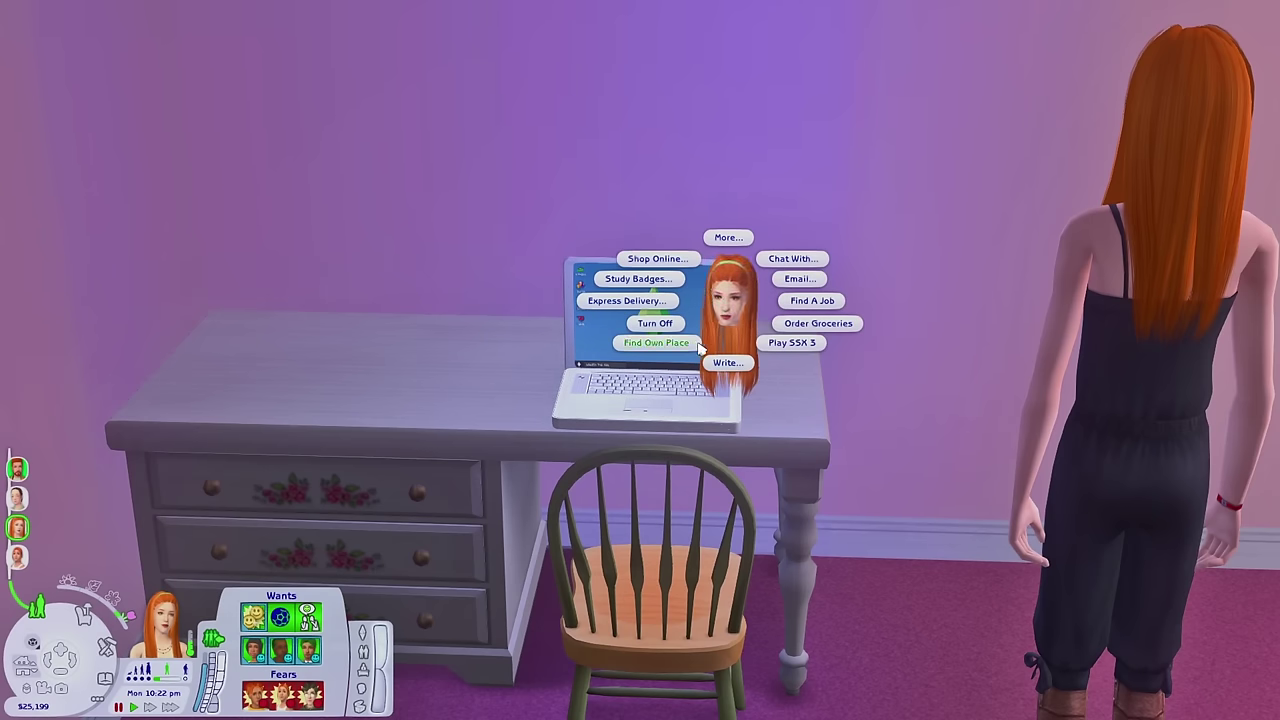
{"action": "left_click", "coordinate": [727, 362]}
{"action": "left_click", "coordinate": [580, 350]}
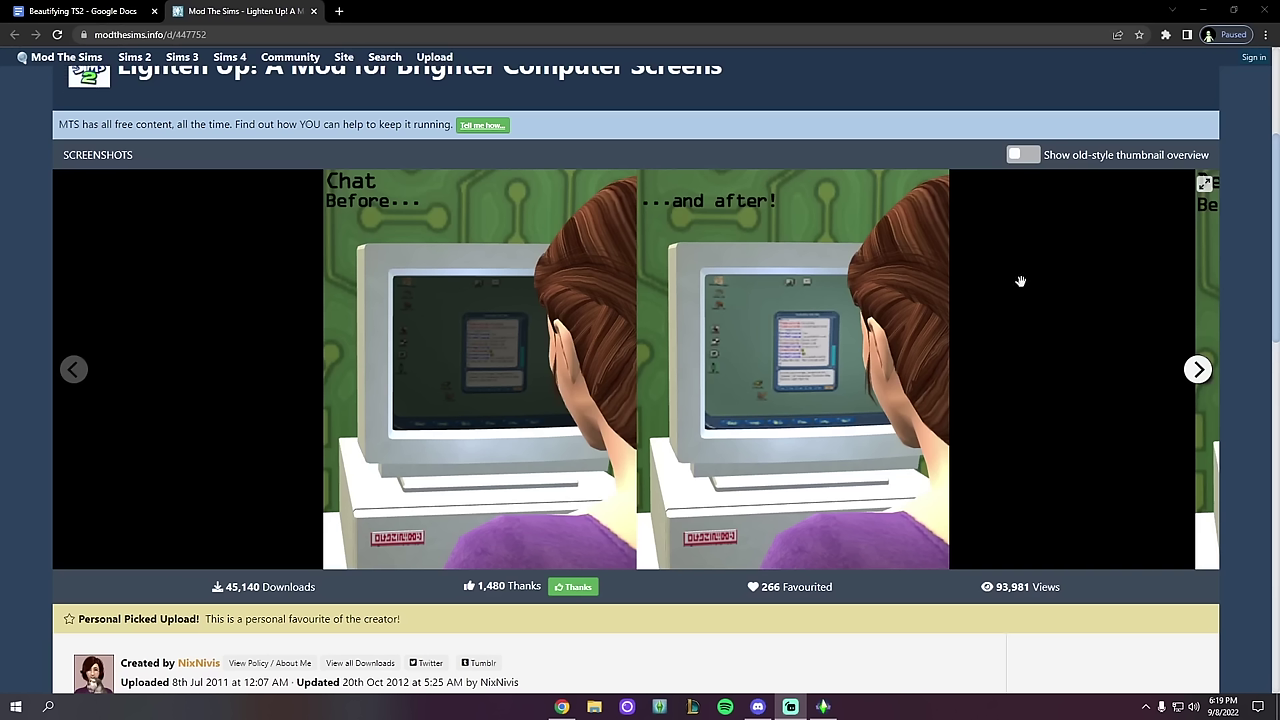
Step: Switch to the browser and open the EddySims computer screens post from the Beautifying TS2 document
{"action": "left_click", "coordinate": [80, 11]}
{"action": "left_click", "coordinate": [608, 199]}
{"action": "left_click", "coordinate": [680, 198]}
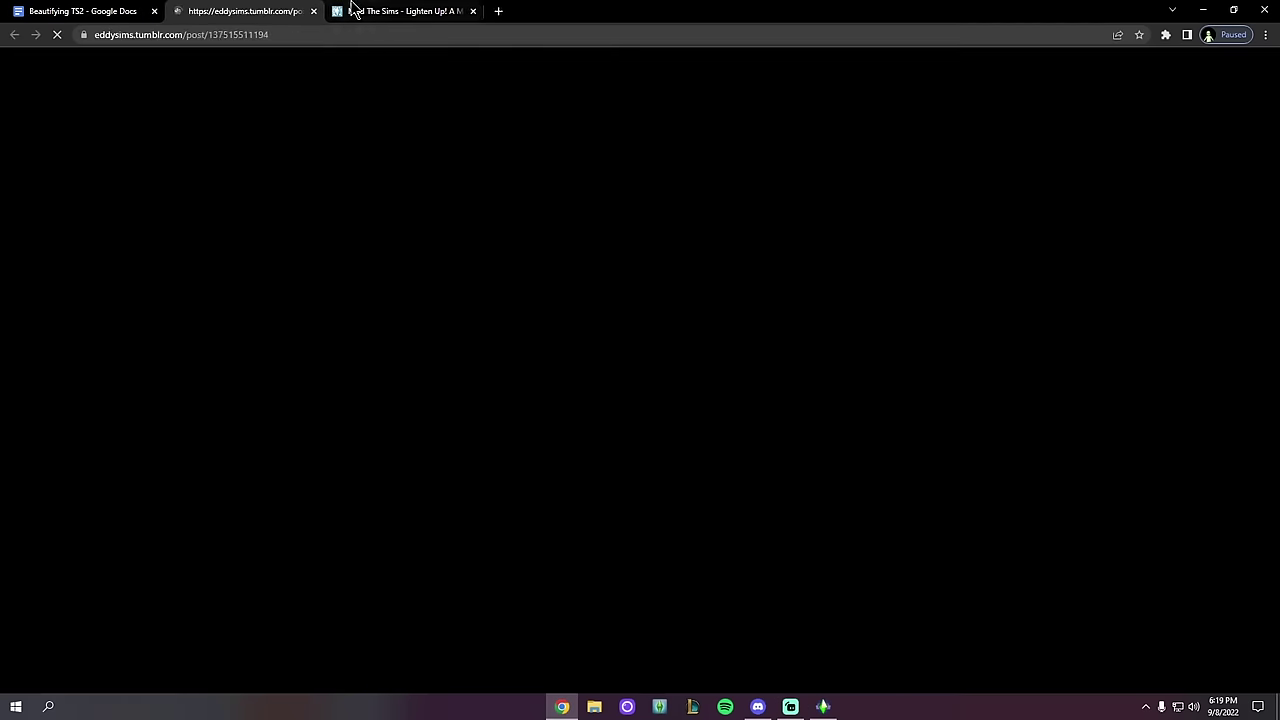
Step: Browse the enlarged preview images of the Custom Computer Screens default replacement and close the image viewer
{"action": "left_click", "coordinate": [399, 346]}
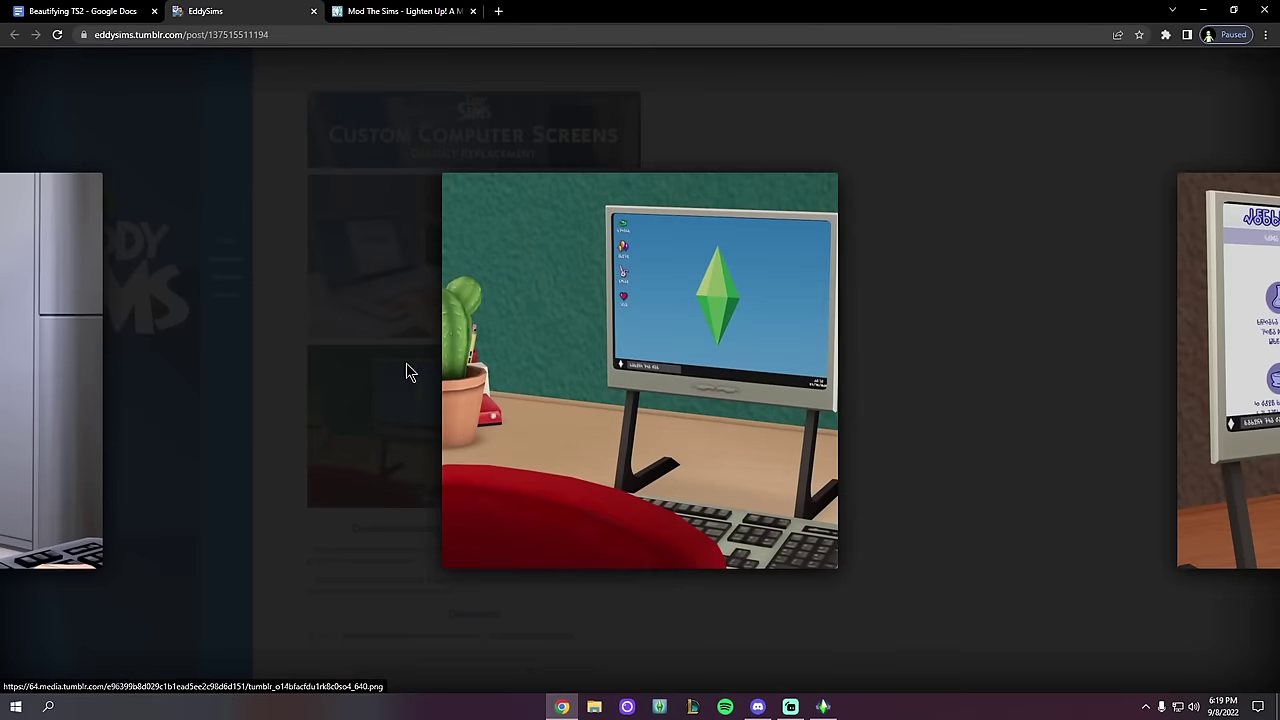
{"action": "left_click", "coordinate": [1218, 390]}
{"action": "left_click", "coordinate": [45, 350]}
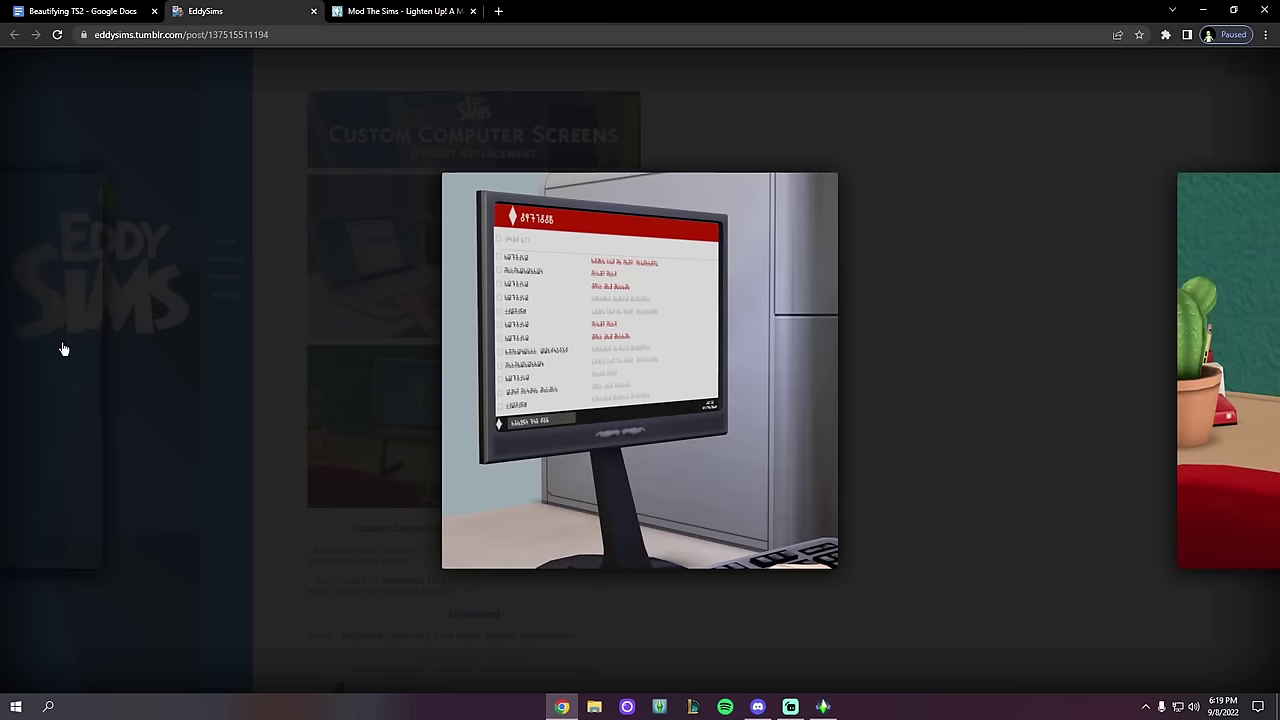
{"action": "left_click", "coordinate": [68, 352]}
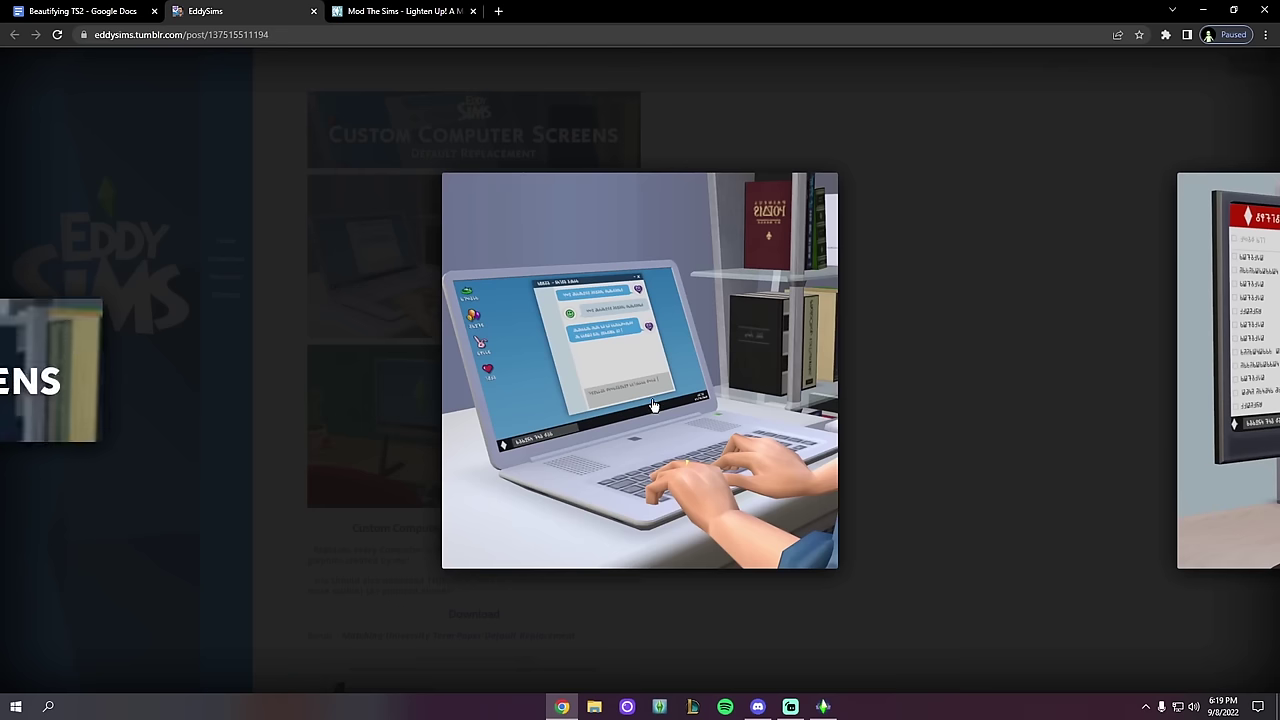
{"action": "left_click", "coordinate": [1210, 357]}
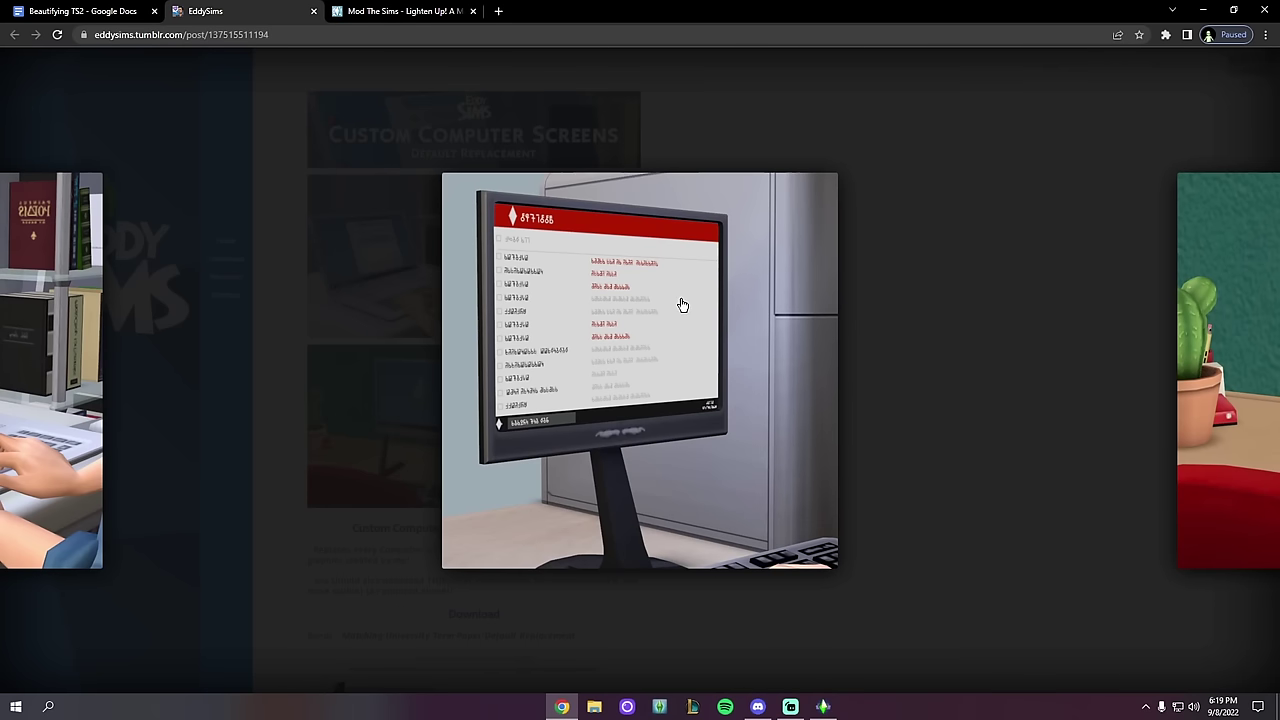
{"action": "left_click", "coordinate": [826, 348]}
{"action": "left_click", "coordinate": [1258, 381]}
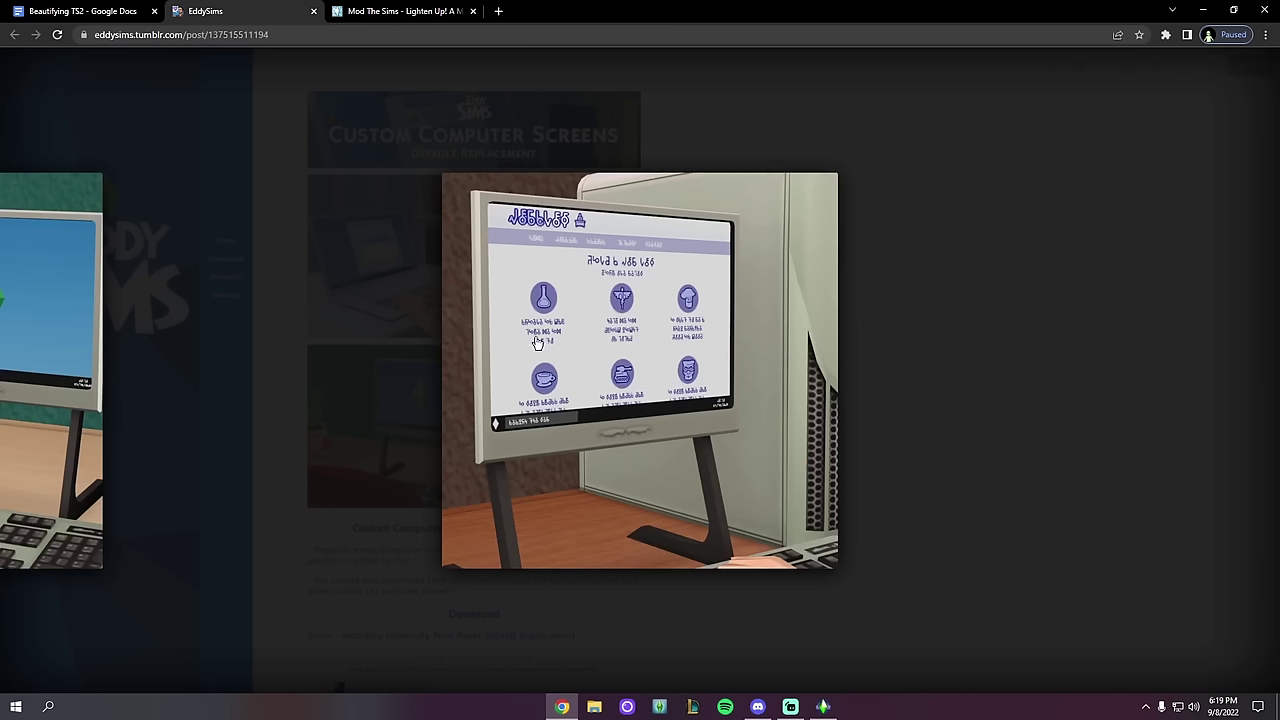
{"action": "left_click", "coordinate": [952, 400]}
Step: Compare the before-and-after screenshots of the Lighten Up! mod for chat, desktop, e-mail and starting up
{"action": "left_click", "coordinate": [395, 11]}
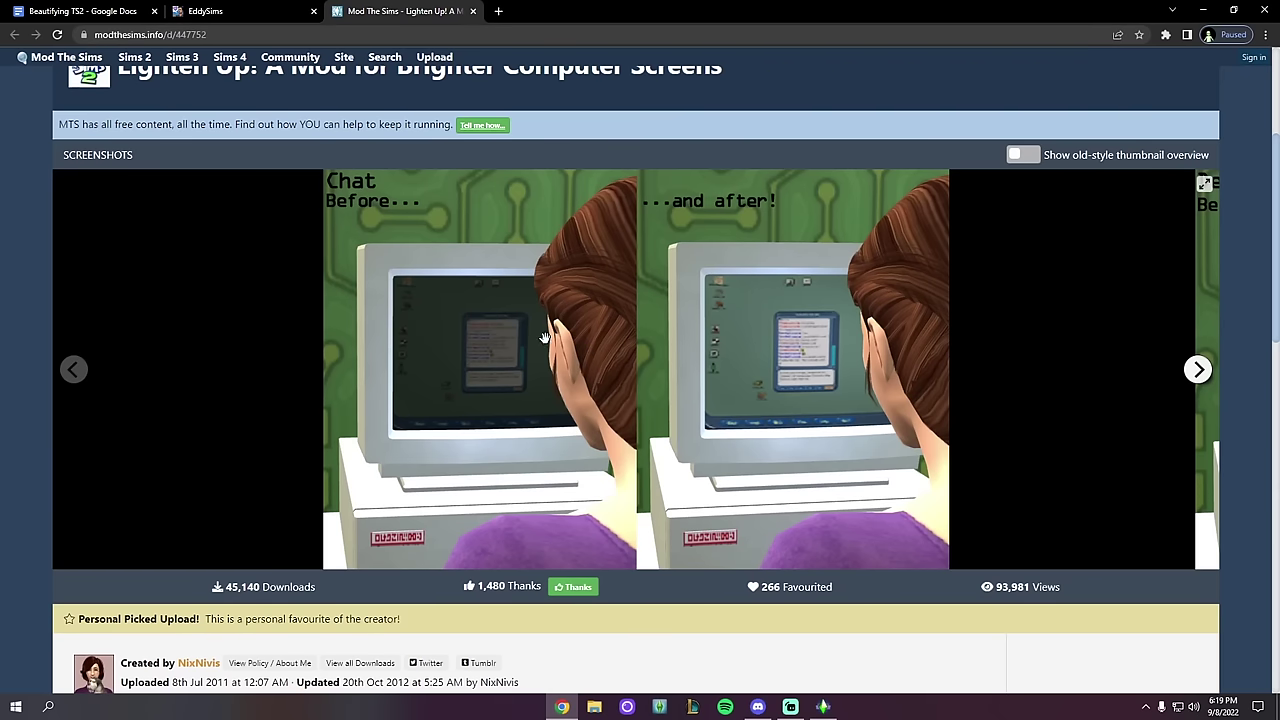
{"action": "left_click_drag", "start_coordinate": [829, 348], "coordinate": [509, 349]}
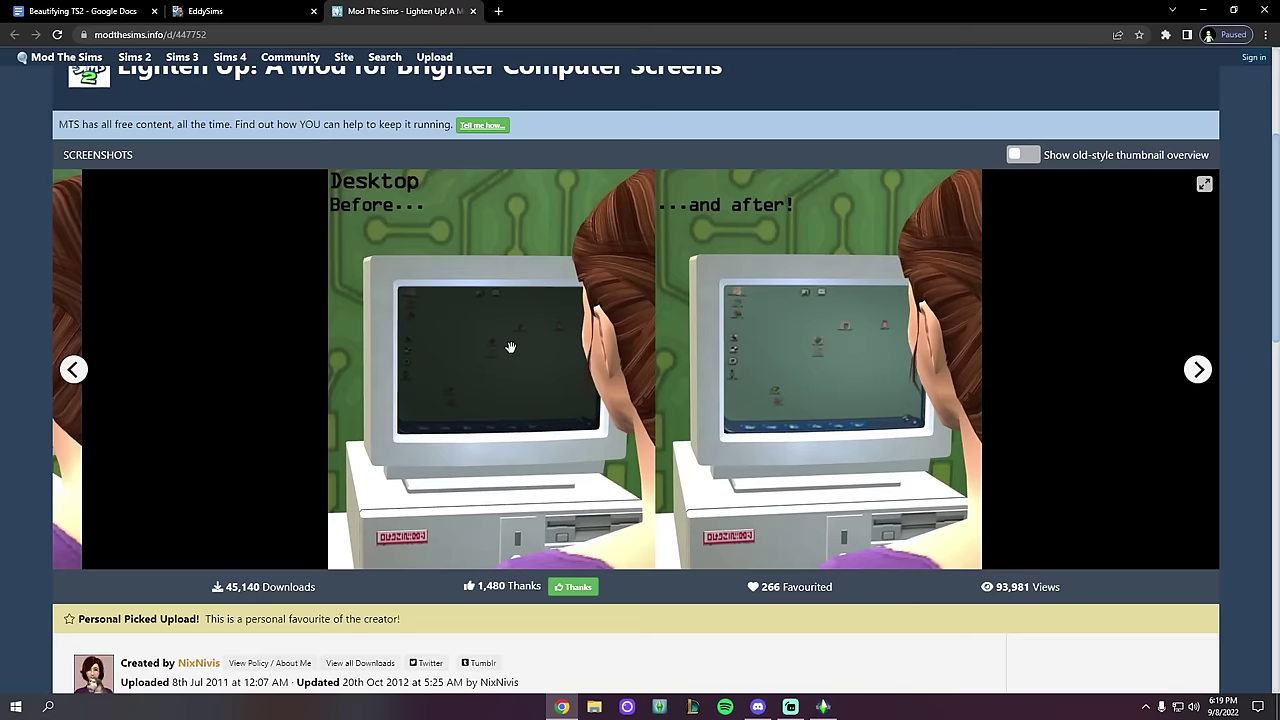
{"action": "left_click_drag", "start_coordinate": [481, 435], "coordinate": [384, 417]}
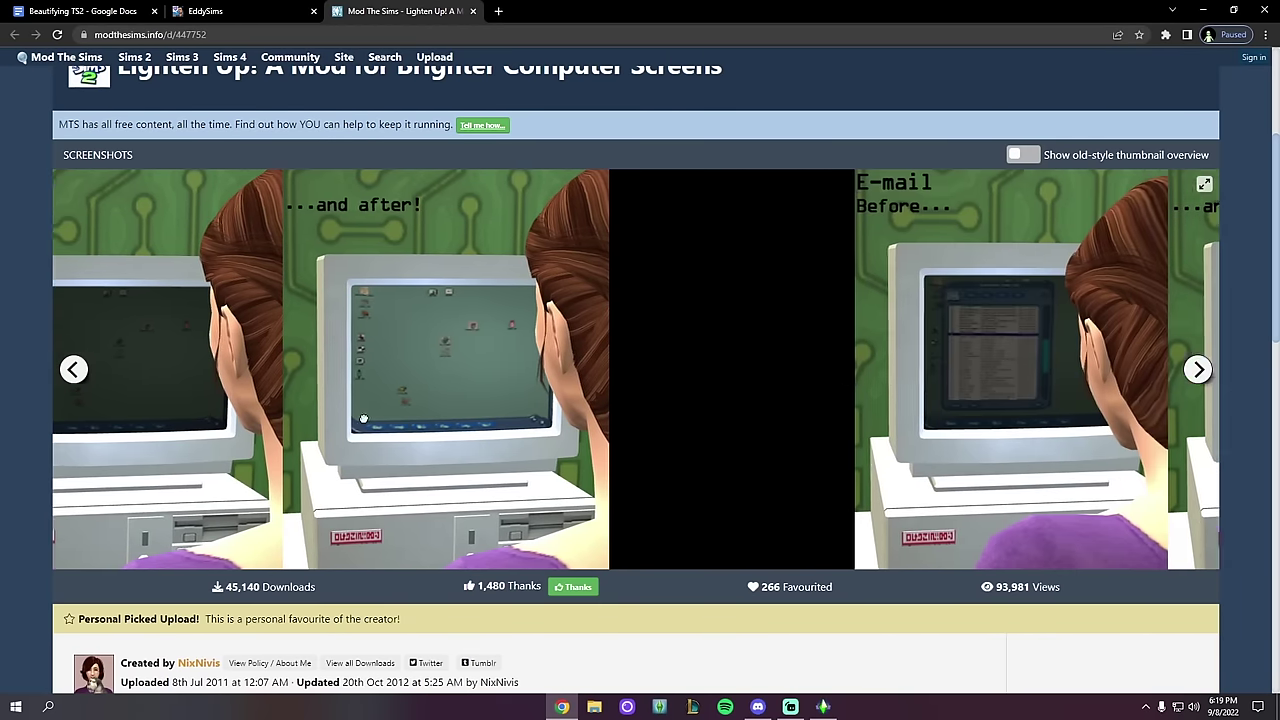
{"action": "left_click_drag", "start_coordinate": [744, 426], "coordinate": [323, 426]}
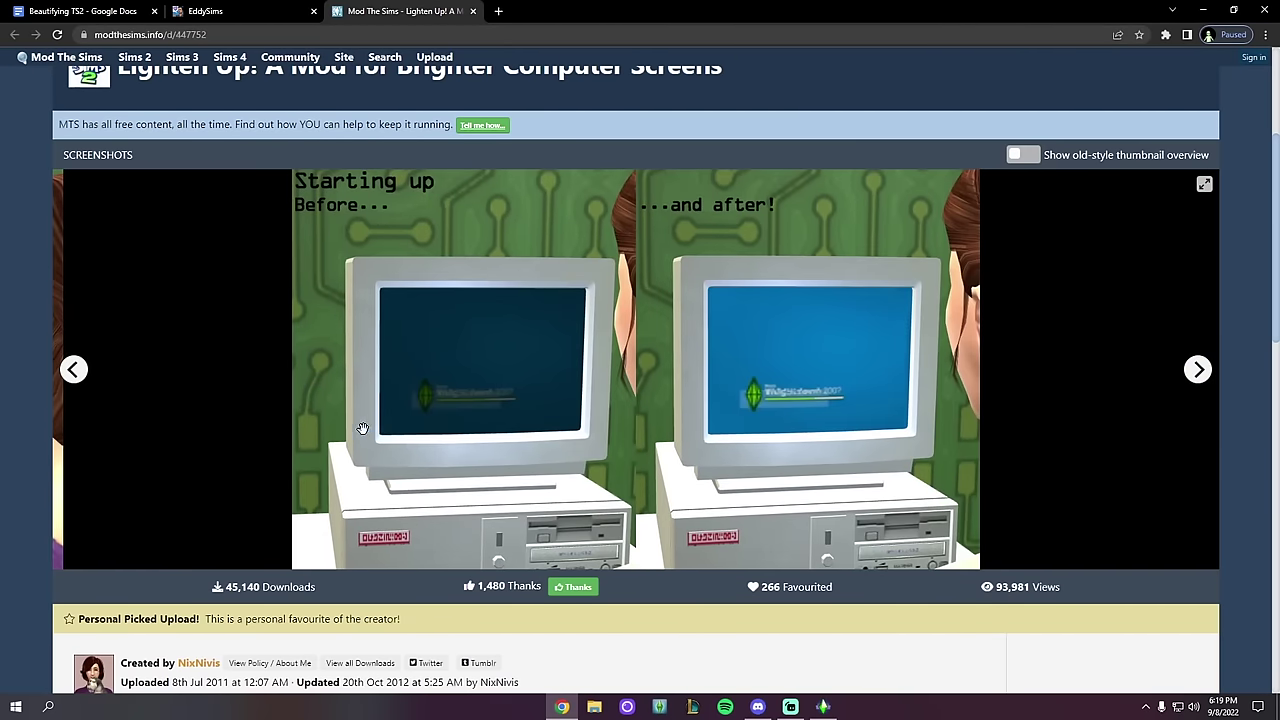
{"action": "left_click_drag", "start_coordinate": [226, 404], "coordinate": [490, 396]}
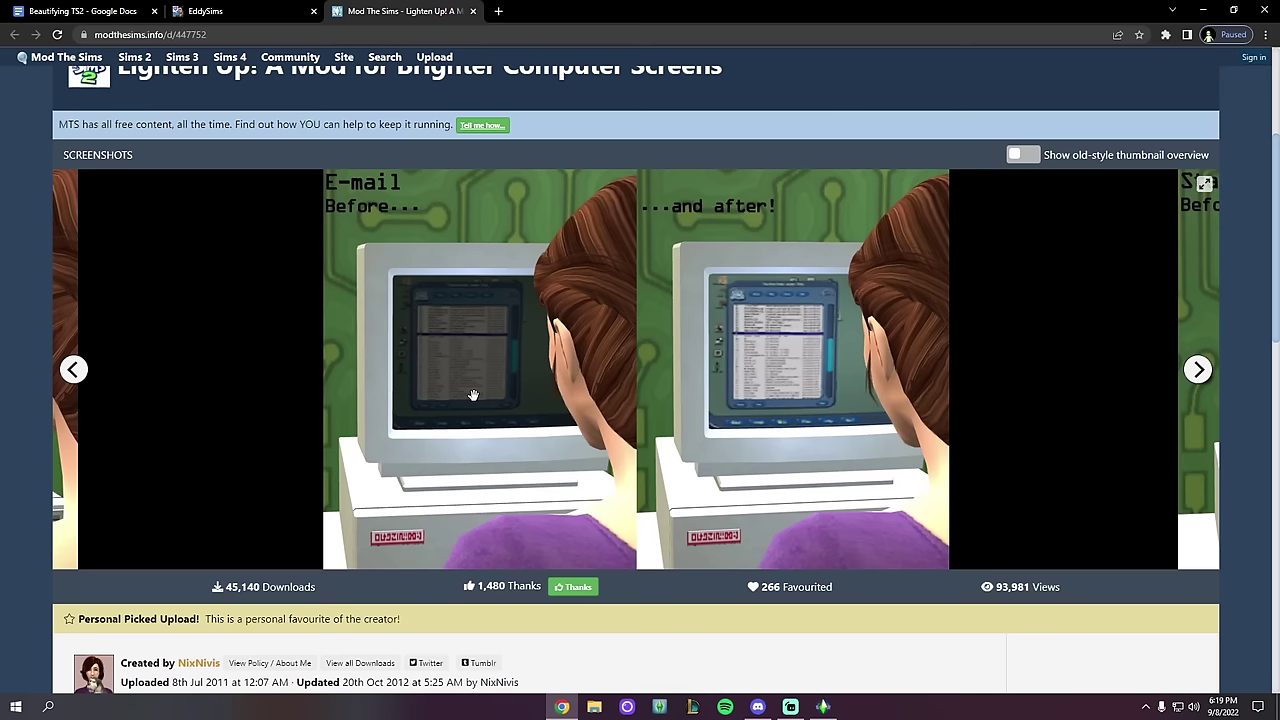
{"action": "left_click_drag", "start_coordinate": [473, 395], "coordinate": [929, 343]}
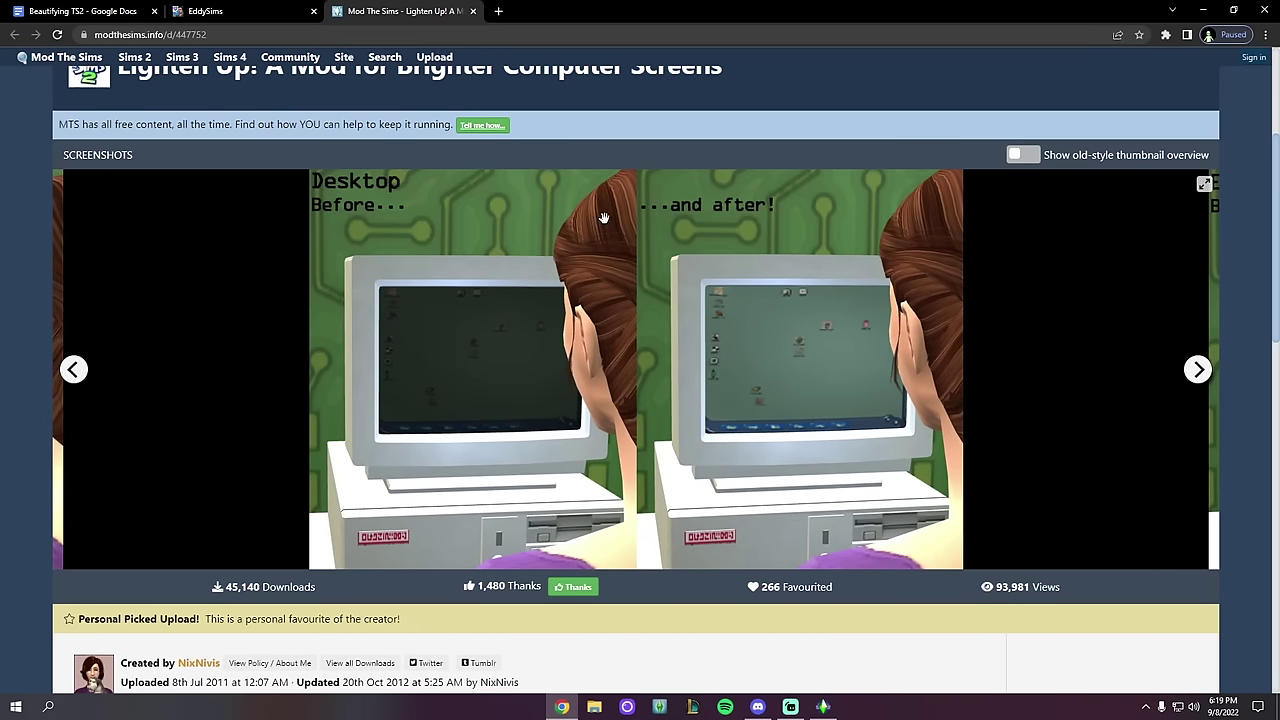
Step: Revisit the Custom Computer Screens post and the Lighten Up! page, and go back to the Beautifying TS2 document
{"action": "left_click", "coordinate": [320, 10]}
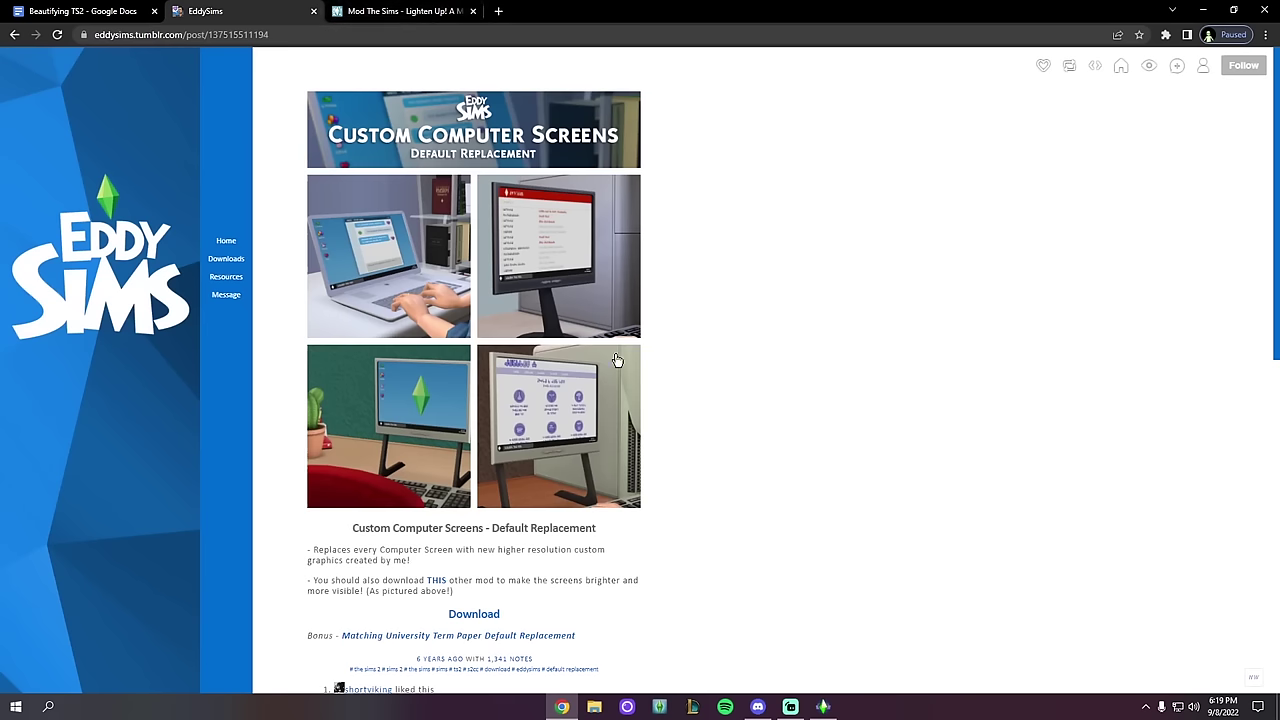
{"action": "left_click", "coordinate": [400, 11]}
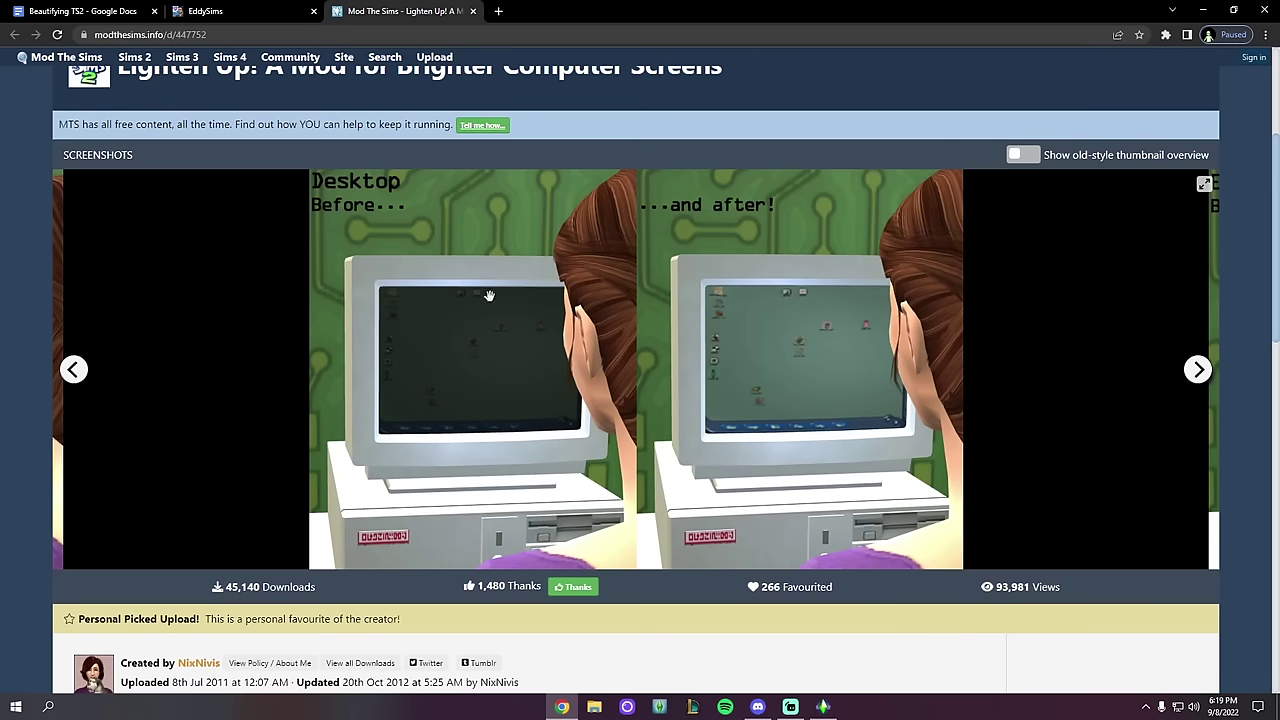
{"action": "left_click", "coordinate": [110, 11]}
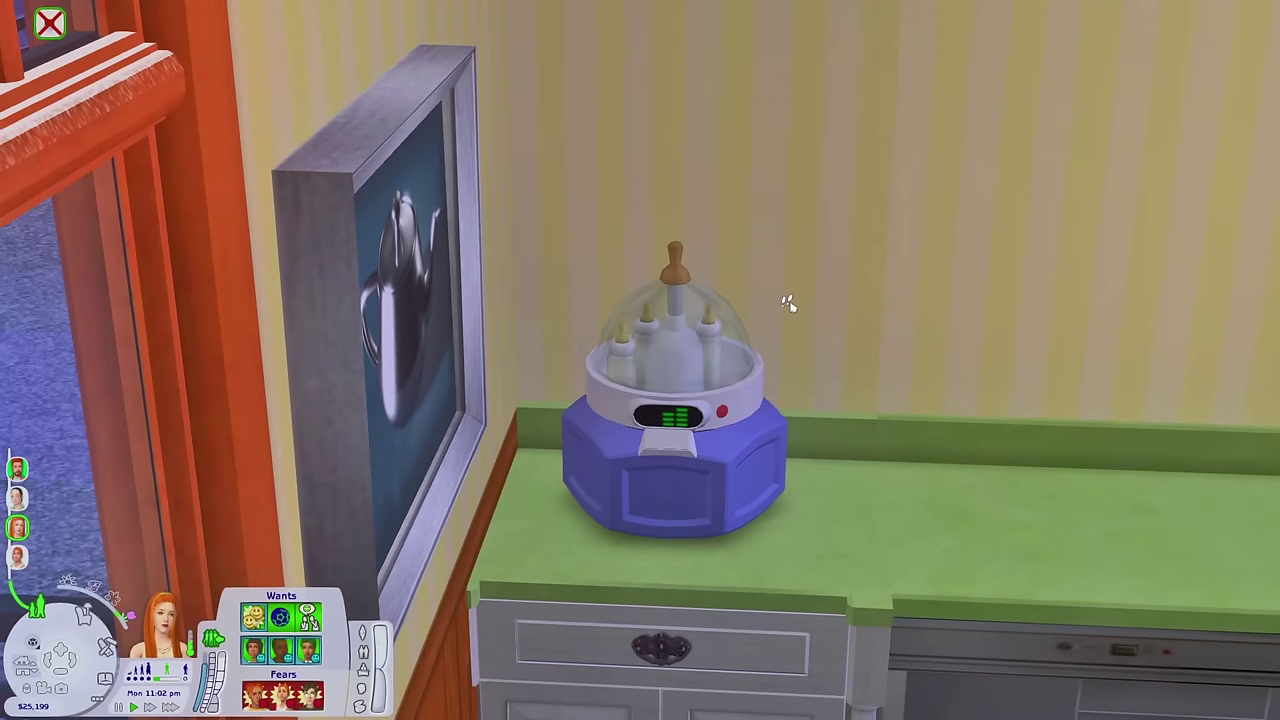
Step: Examine the baby bottle machine on the kitchen counter up close and compare it with the mod's picture in the browser
{"action": "scroll", "coordinate": [786, 300], "scroll_direction": "up", "scroll_amount": 3}
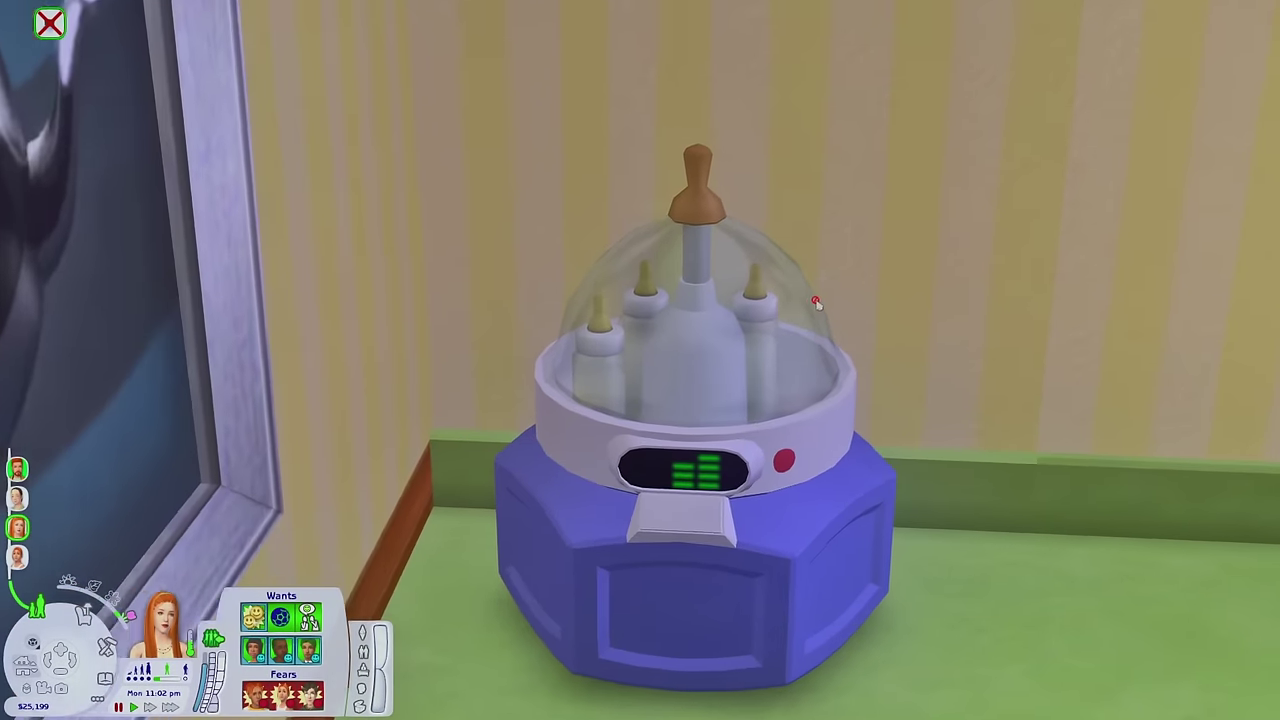
{"action": "key", "text": "Down"}
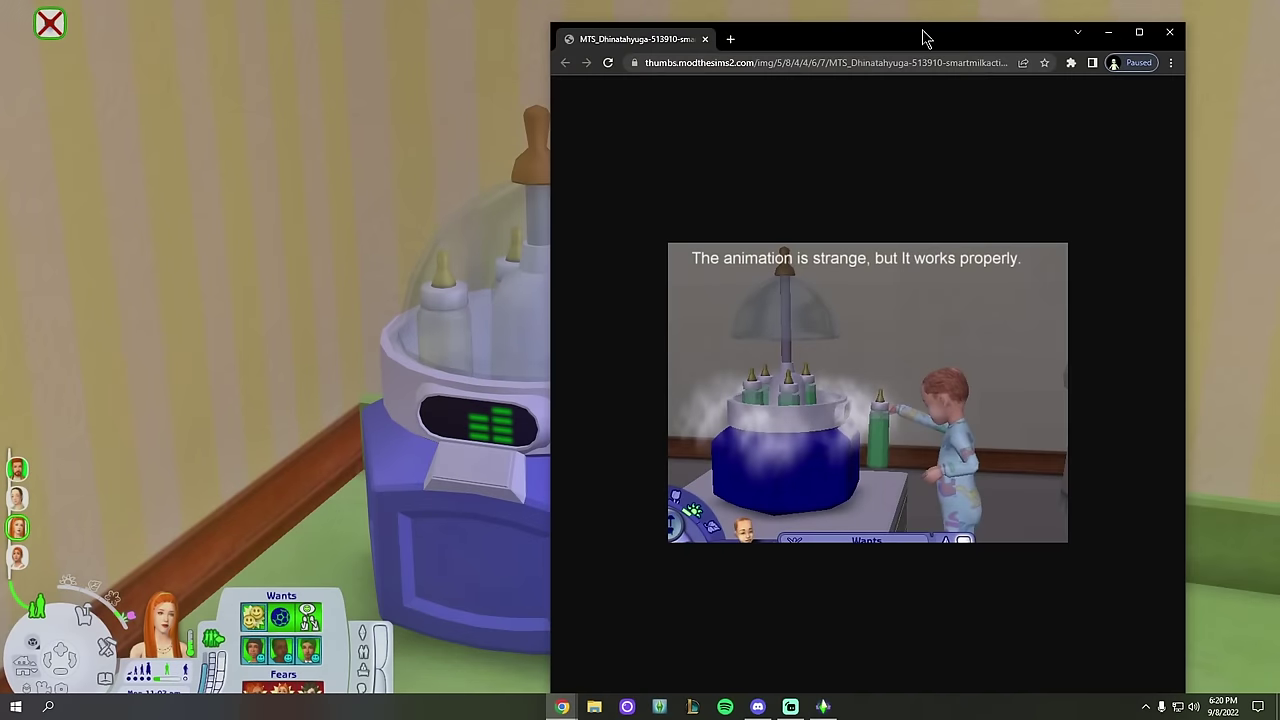
{"action": "left_click_drag", "start_coordinate": [920, 34], "coordinate": [1022, 24]}
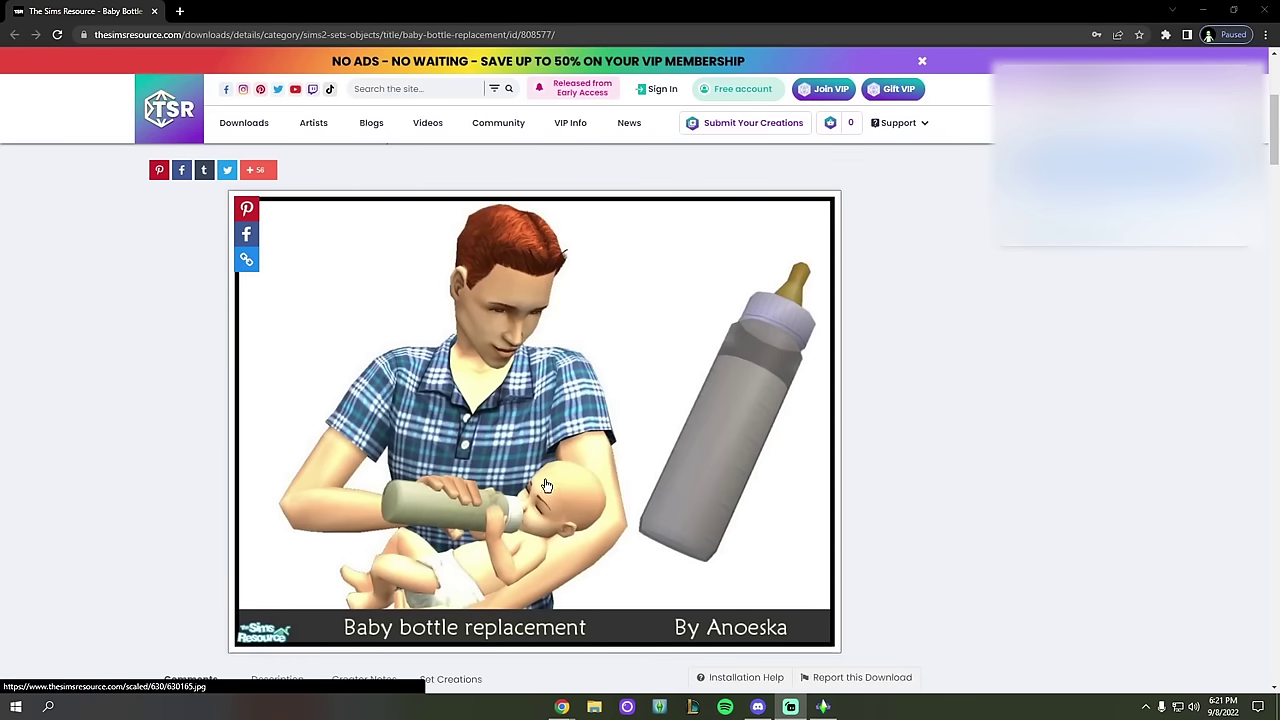
Step: View the preview image on The Sims Resource page for Anoeska's baby bottle replacement
{"action": "scroll", "coordinate": [470, 494], "scroll_direction": "down", "scroll_amount": 1}
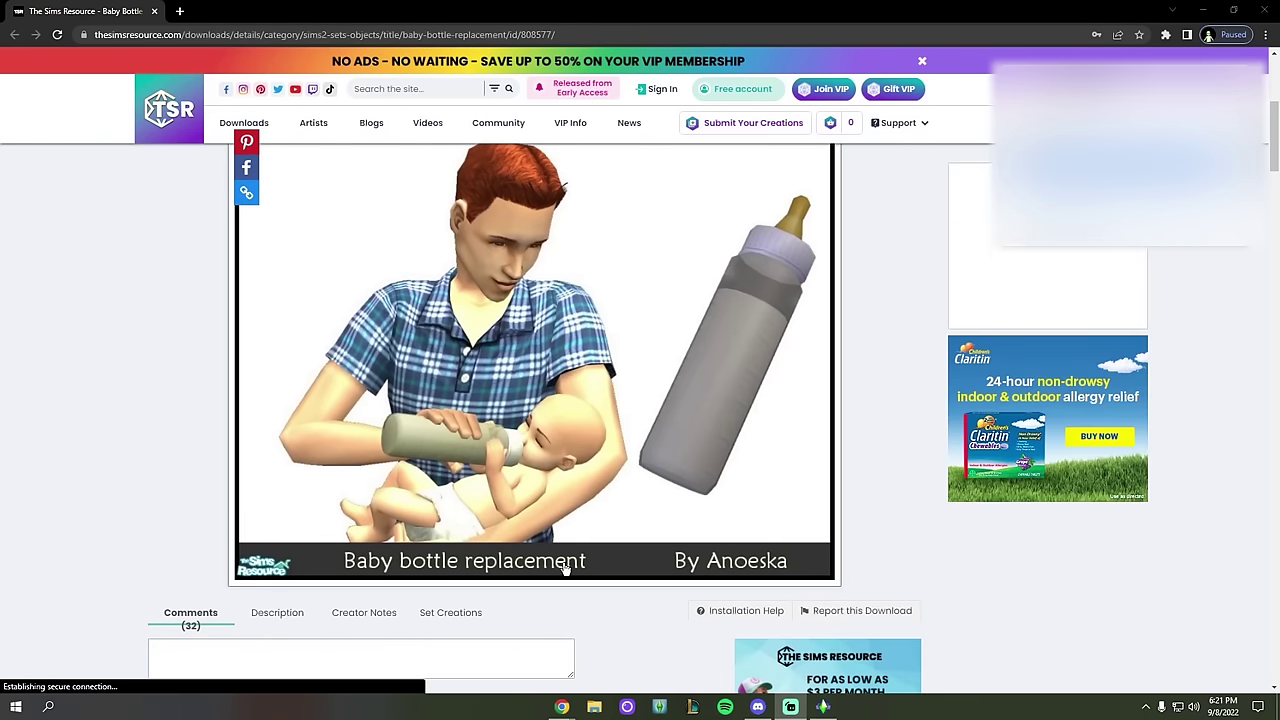
{"action": "scroll", "coordinate": [565, 567], "scroll_direction": "up", "scroll_amount": 3}
{"action": "scroll", "coordinate": [783, 482], "scroll_direction": "down", "scroll_amount": 2}
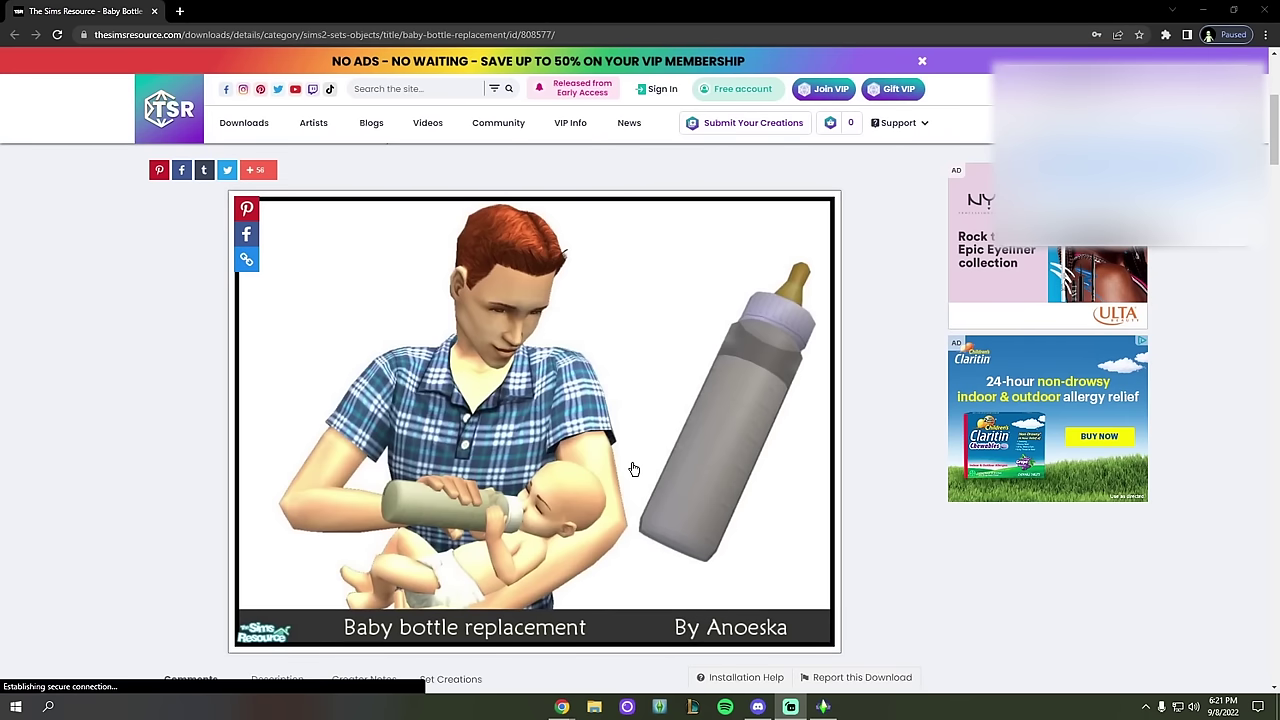
{"action": "scroll", "coordinate": [592, 396], "scroll_direction": "down", "scroll_amount": 2}
{"action": "scroll", "coordinate": [783, 386], "scroll_direction": "up", "scroll_amount": 2}
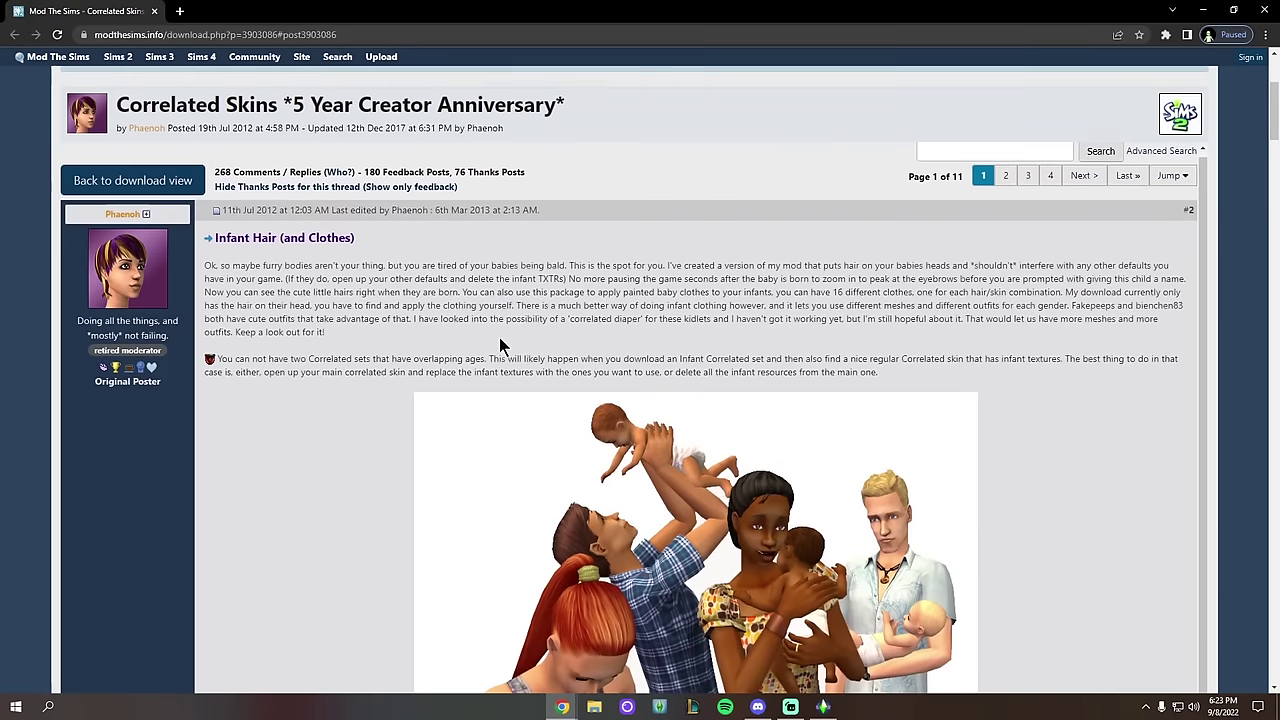
Step: Look through the Infant Hair (and Clothes) post of Correlated Skins, from its pictures down to the screenshots and the download file
{"action": "scroll", "coordinate": [500, 345], "scroll_direction": "down", "scroll_amount": 1}
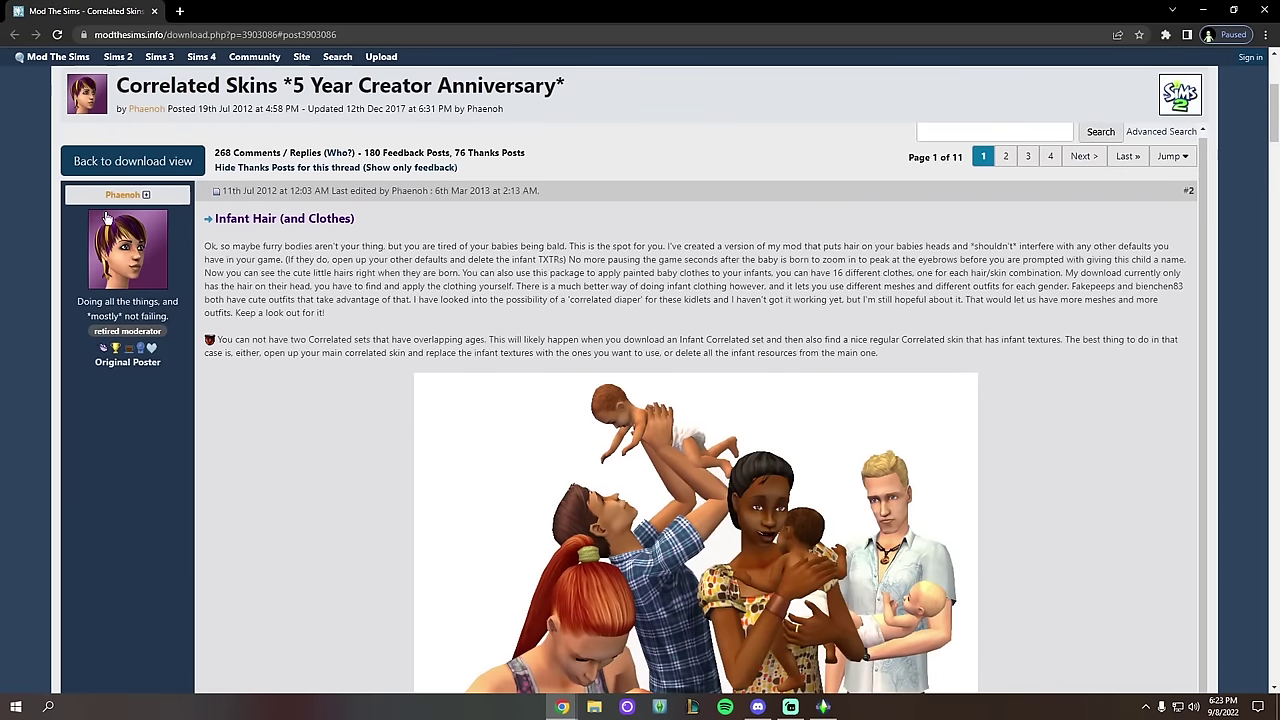
{"action": "scroll", "coordinate": [721, 278], "scroll_direction": "down", "scroll_amount": 2}
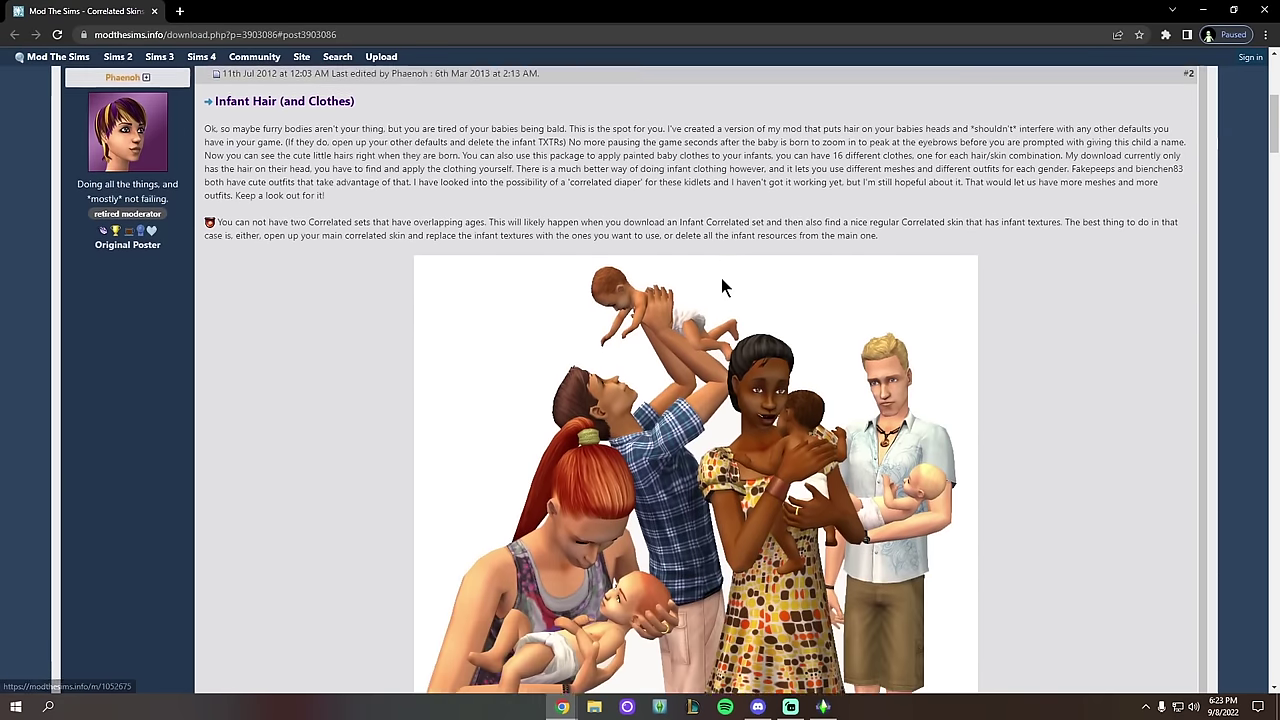
{"action": "scroll", "coordinate": [755, 253], "scroll_direction": "down", "scroll_amount": 5}
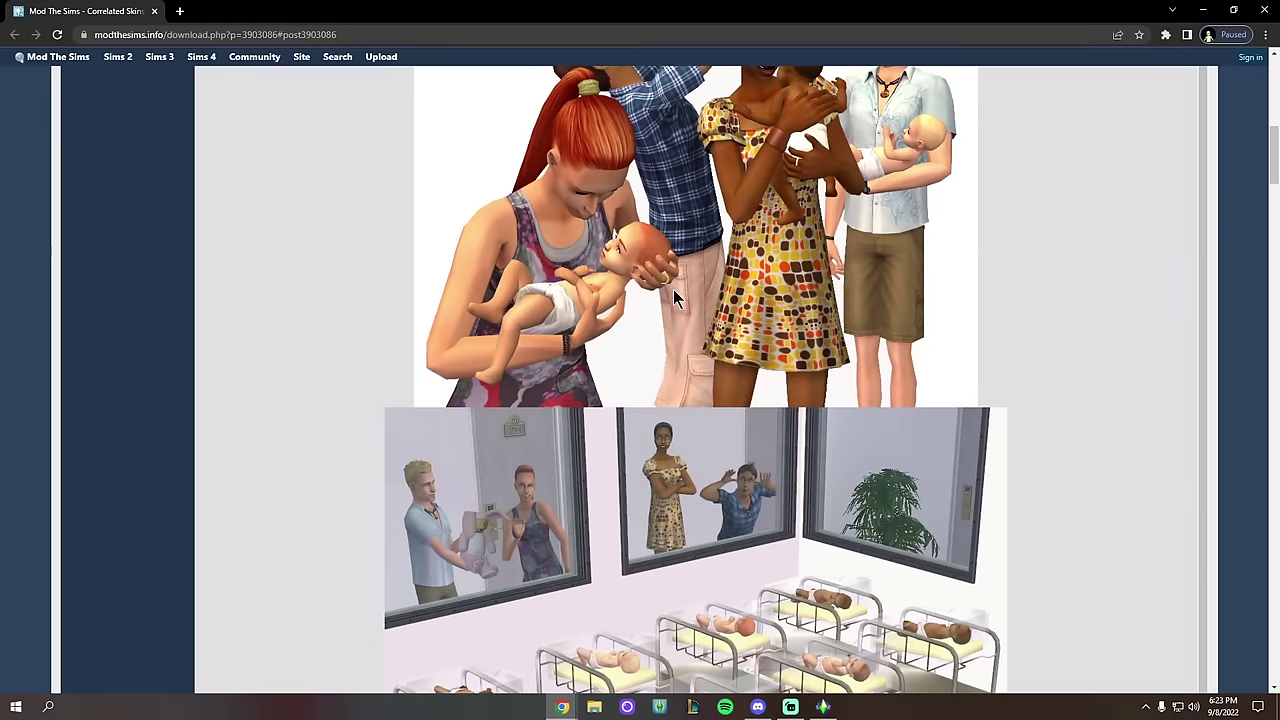
{"action": "scroll", "coordinate": [690, 470], "scroll_direction": "down", "scroll_amount": 4}
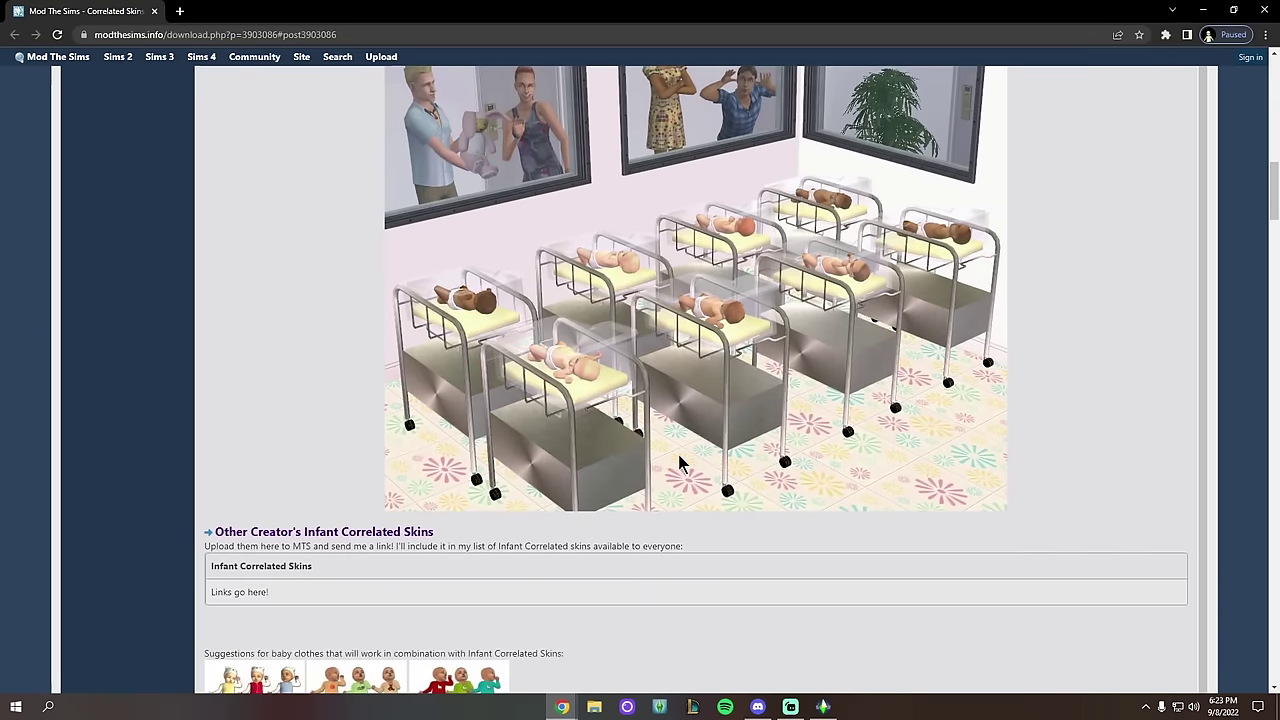
{"action": "scroll", "coordinate": [640, 300], "scroll_direction": "down", "scroll_amount": 5}
{"action": "scroll", "coordinate": [782, 306], "scroll_direction": "up", "scroll_amount": 6}
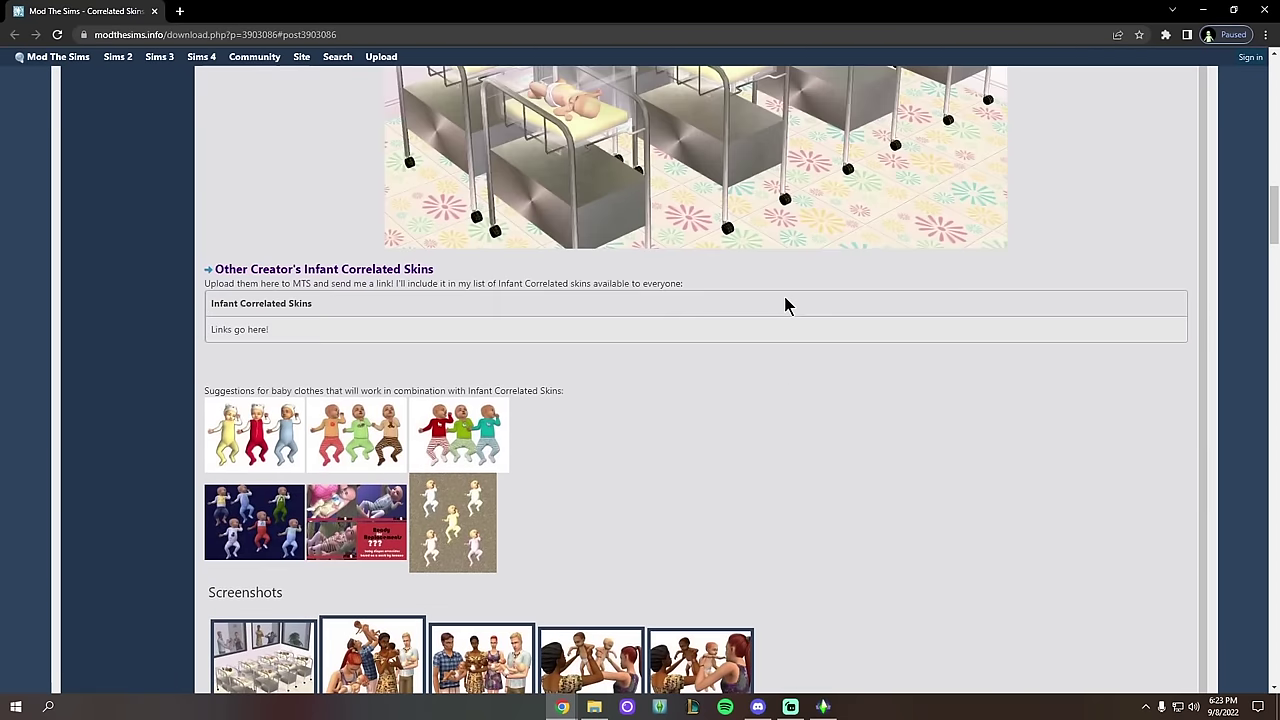
{"action": "scroll", "coordinate": [770, 305], "scroll_direction": "up", "scroll_amount": 10}
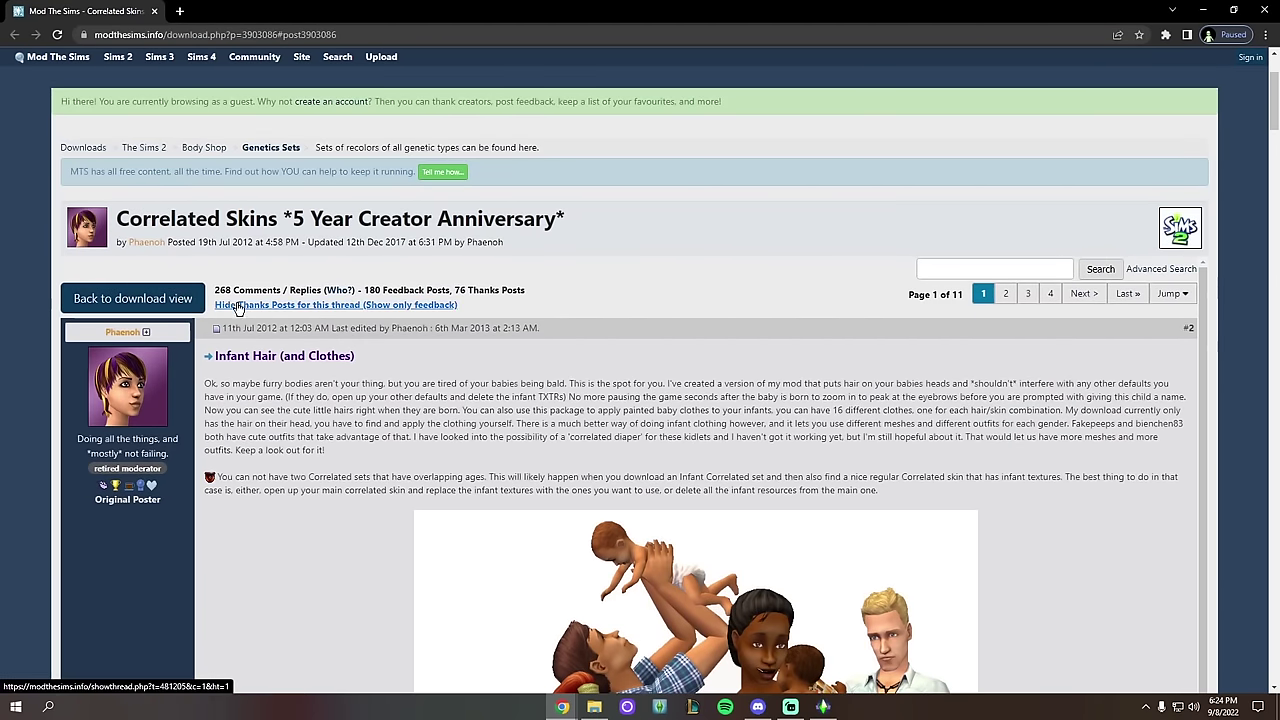
{"action": "scroll", "coordinate": [565, 373], "scroll_direction": "down", "scroll_amount": 9}
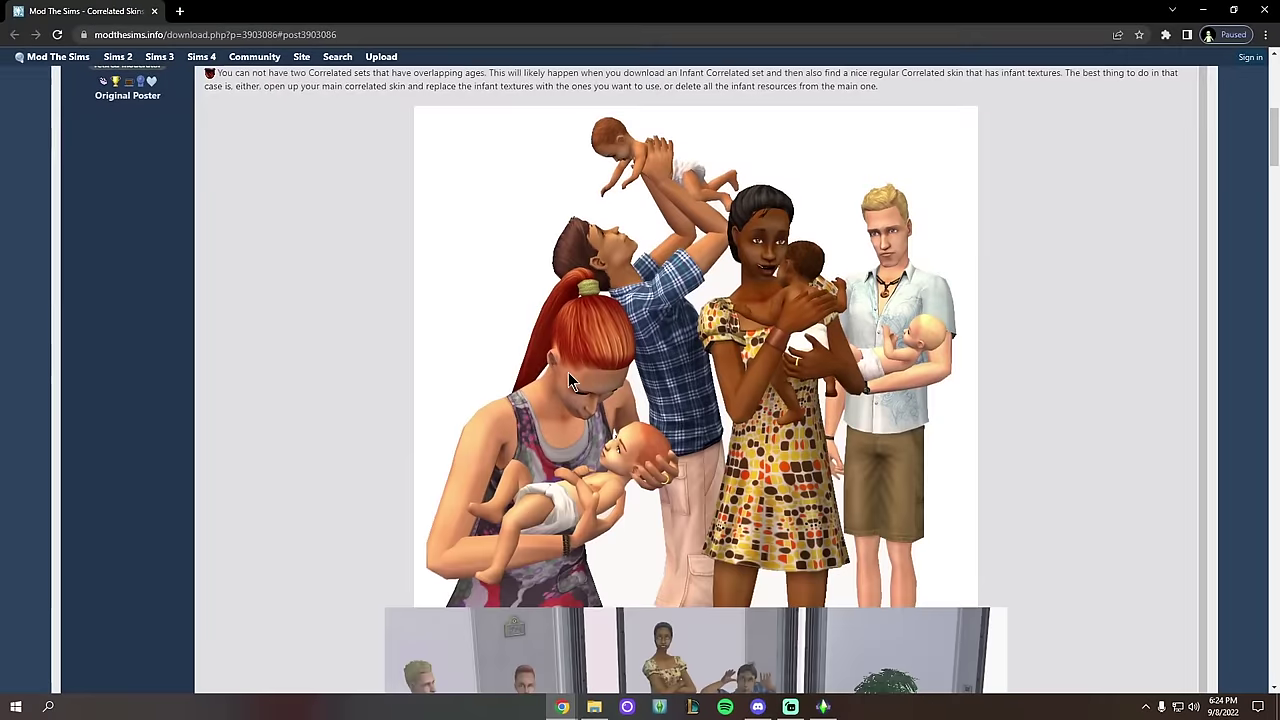
{"action": "scroll", "coordinate": [702, 360], "scroll_direction": "down", "scroll_amount": 10}
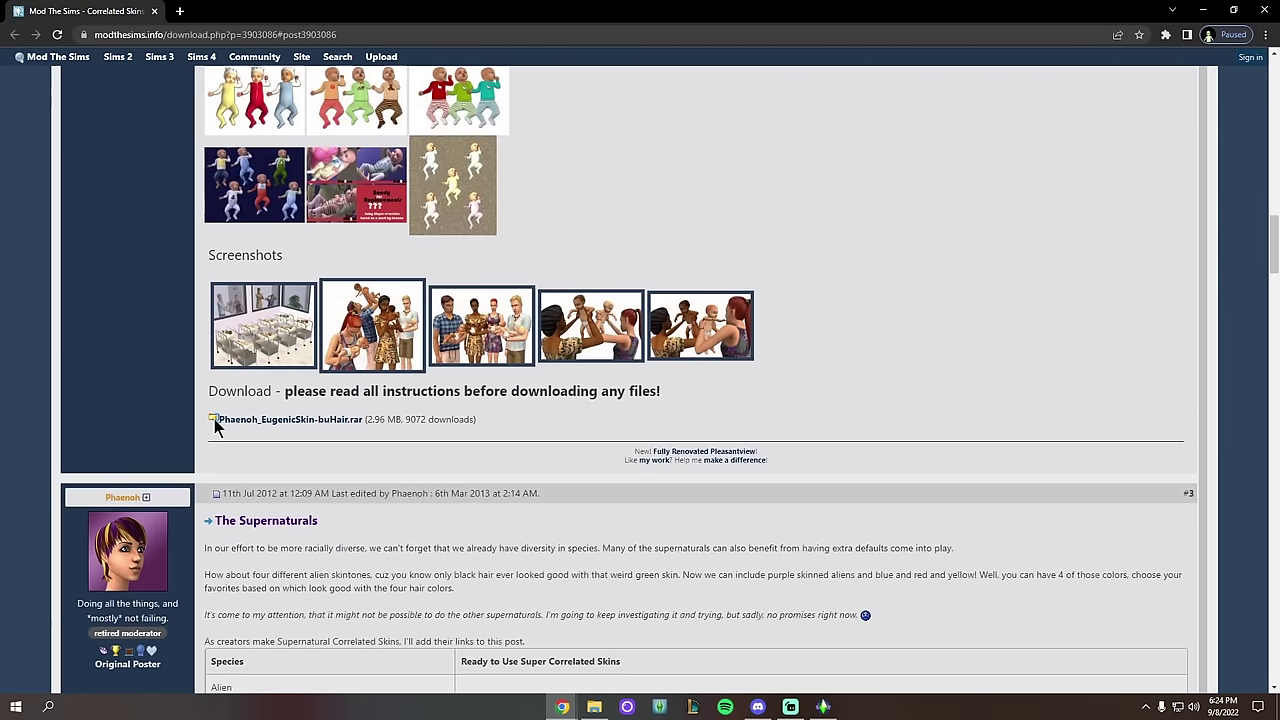
Step: Download Phaenoh_EugenicSkin-buHair.rar, open the archive and switch to File Explorer with the z_BabyHair folder
{"action": "left_click", "coordinate": [316, 428]}
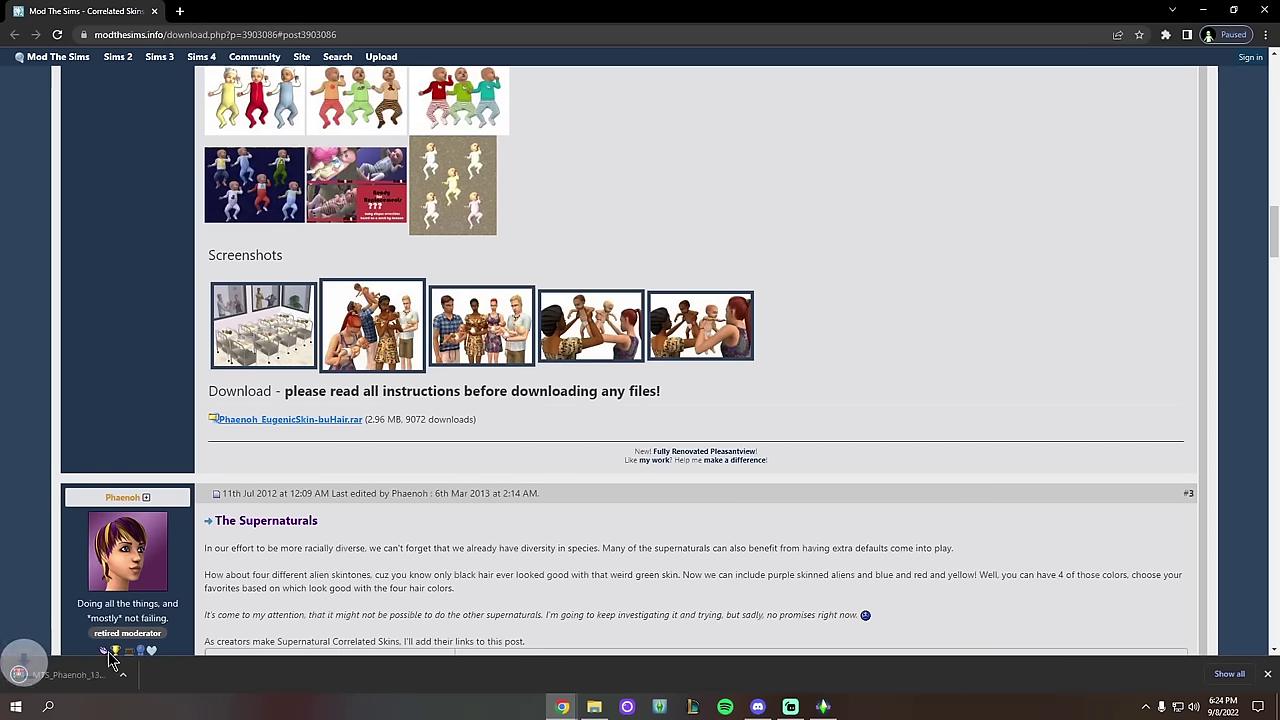
{"action": "left_click", "coordinate": [110, 672]}
{"action": "key", "text": "alt+Tab"}
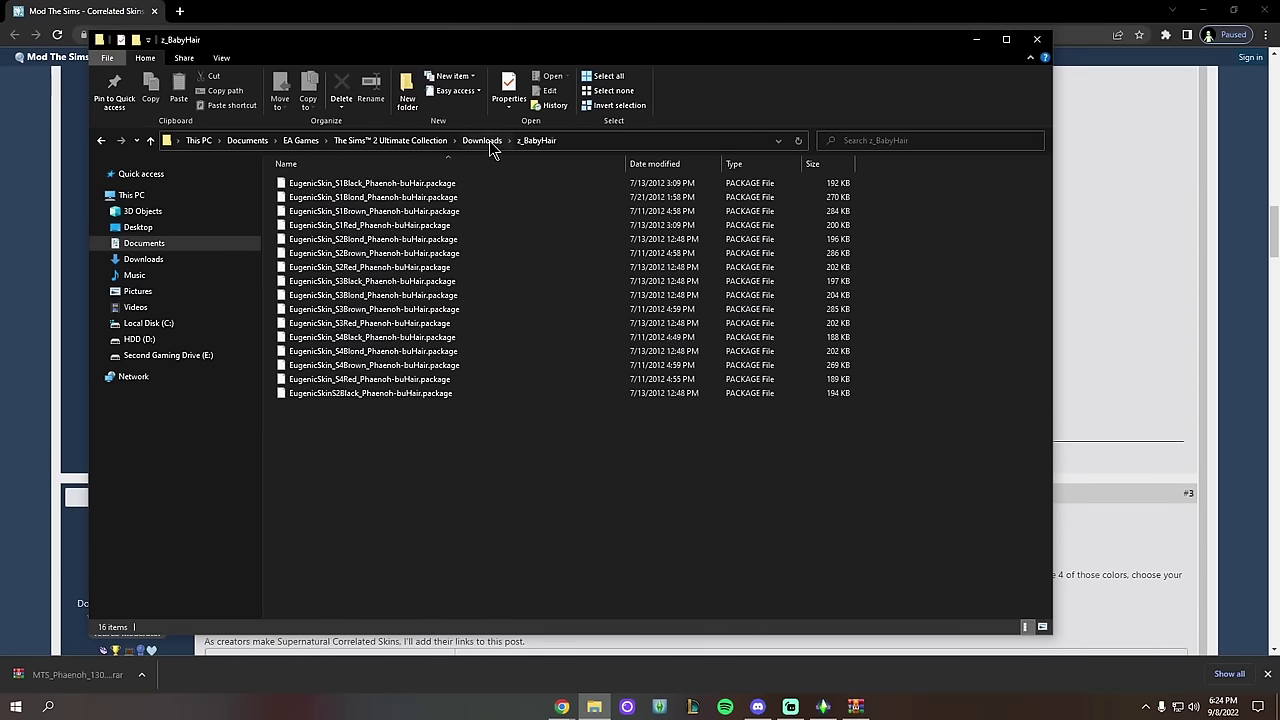
Step: Go to the game's Downloads folder and point out the z_ prefix in the z_BabyHair folder name
{"action": "left_click", "coordinate": [482, 140]}
{"action": "scroll", "coordinate": [409, 514], "scroll_direction": "down", "scroll_amount": 5}
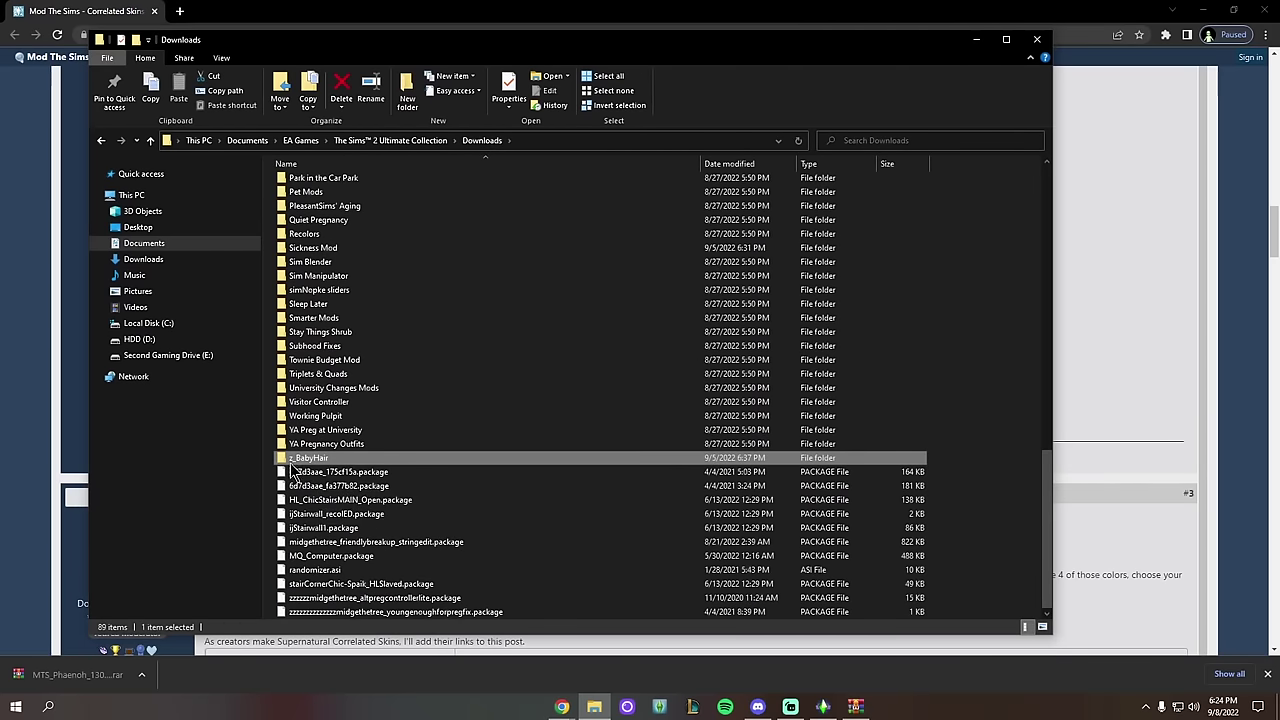
{"action": "right_click", "coordinate": [305, 467]}
{"action": "left_click", "coordinate": [335, 429]}
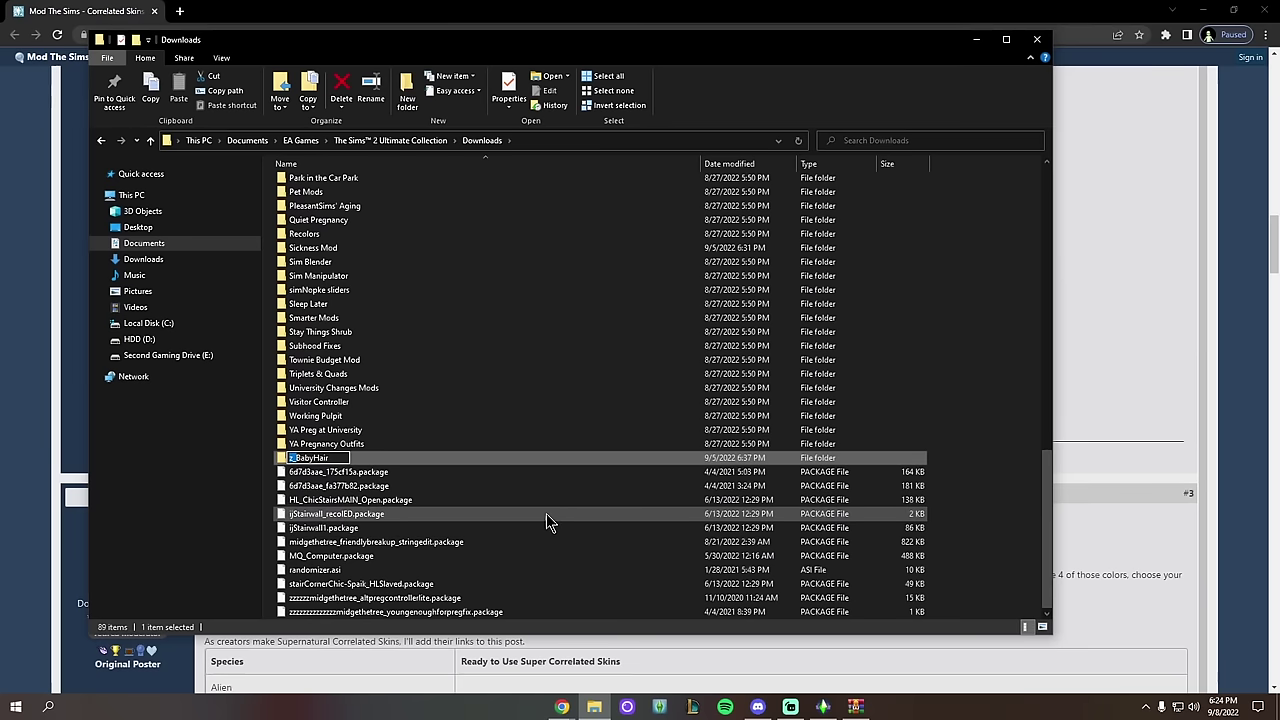
{"action": "left_click", "coordinate": [291, 462]}
{"action": "right_click", "coordinate": [291, 462]}
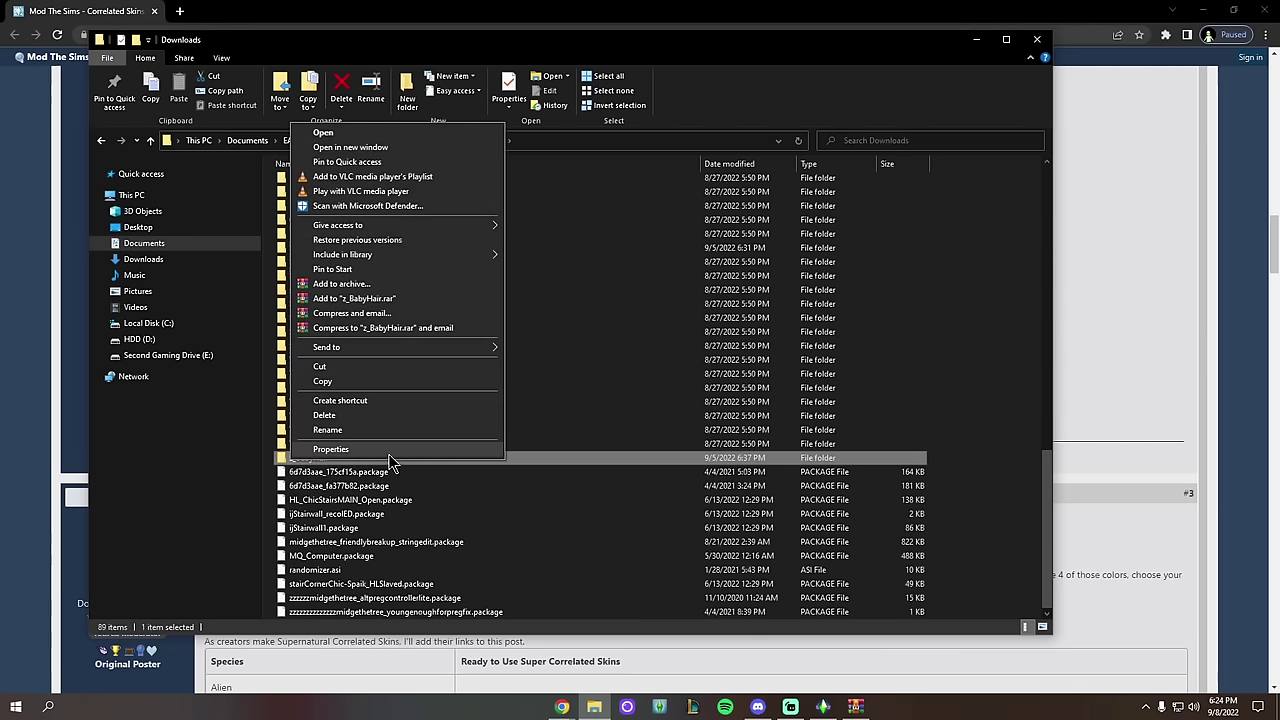
Step: Open the z_BabyHair folder, place the archive window beside it and copy the EugenicSkin package files across
{"action": "left_click", "coordinate": [574, 463]}
{"action": "double_click", "coordinate": [574, 463]}
{"action": "left_click_drag", "start_coordinate": [615, 85], "coordinate": [759, 127]}
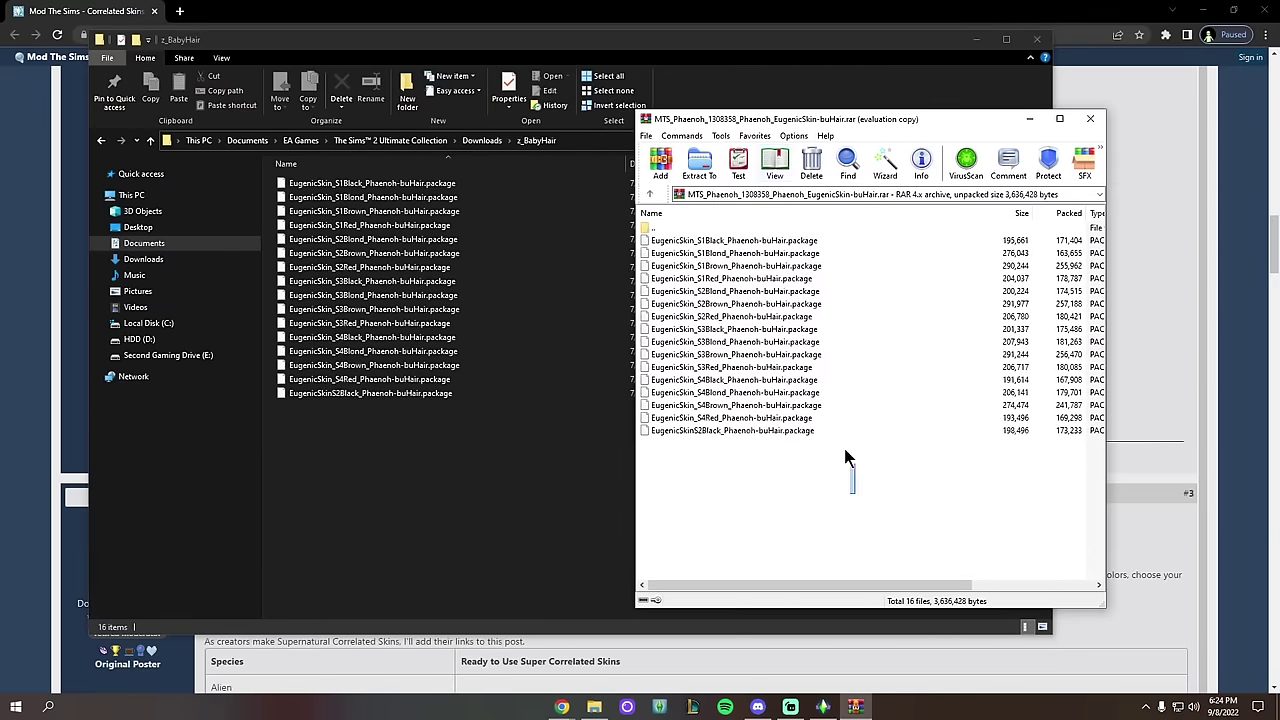
{"action": "left_click_drag", "start_coordinate": [846, 451], "coordinate": [760, 265]}
{"action": "left_click_drag", "start_coordinate": [736, 300], "coordinate": [478, 370]}
{"action": "left_click_drag", "start_coordinate": [752, 403], "coordinate": [476, 388]}
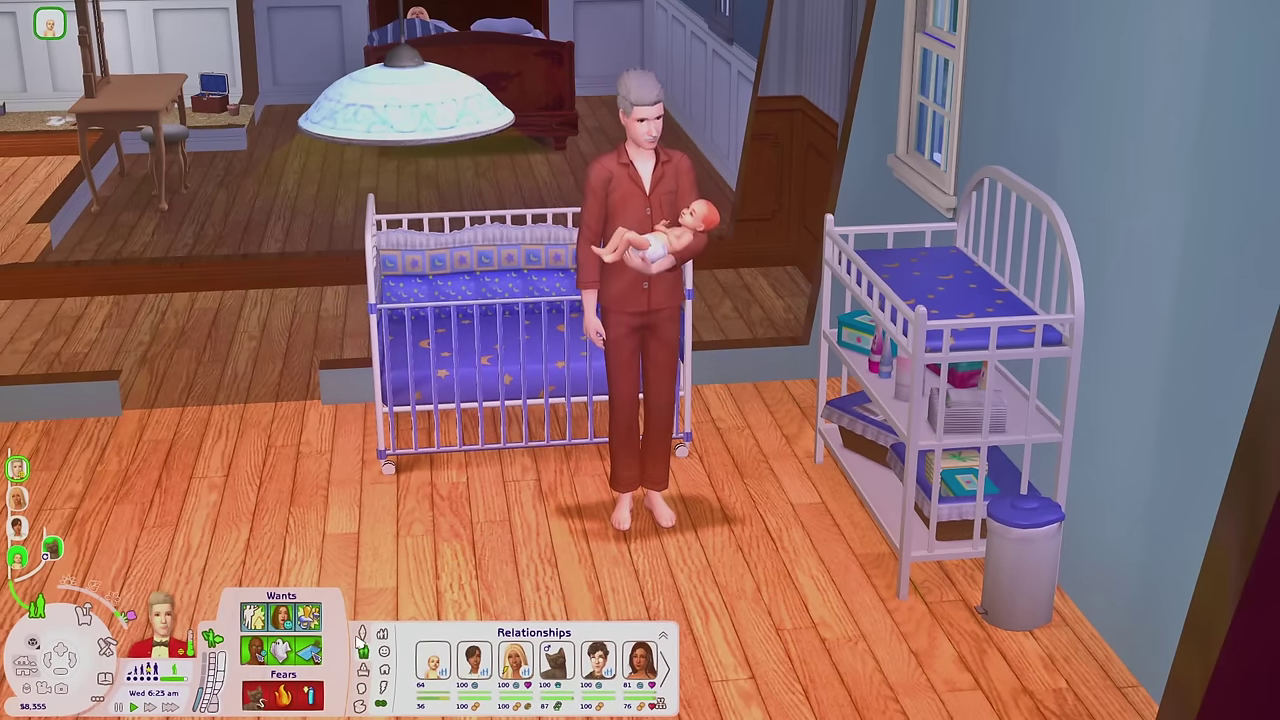
Step: Switch the Sim's information to Needs in the game and examine the baby's replacement hair up close and from afar
{"action": "left_click", "coordinate": [361, 636]}
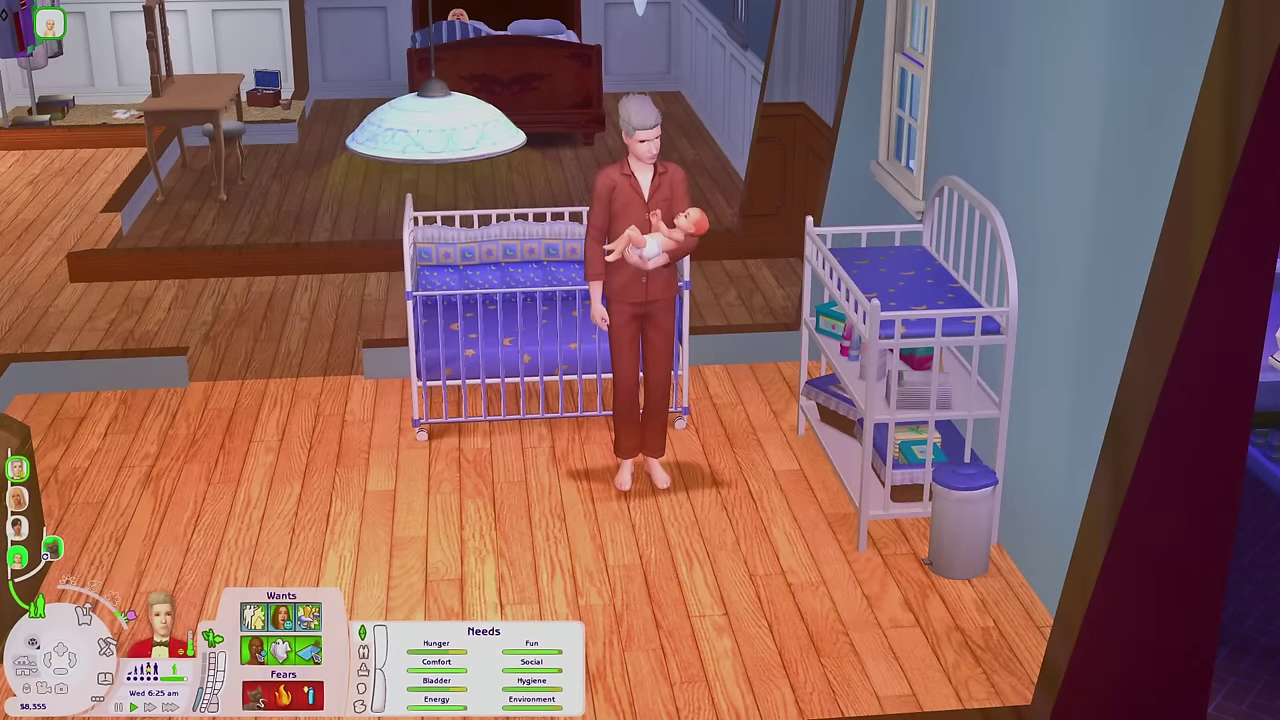
{"action": "scroll", "coordinate": [449, 443], "scroll_direction": "up", "scroll_amount": 4}
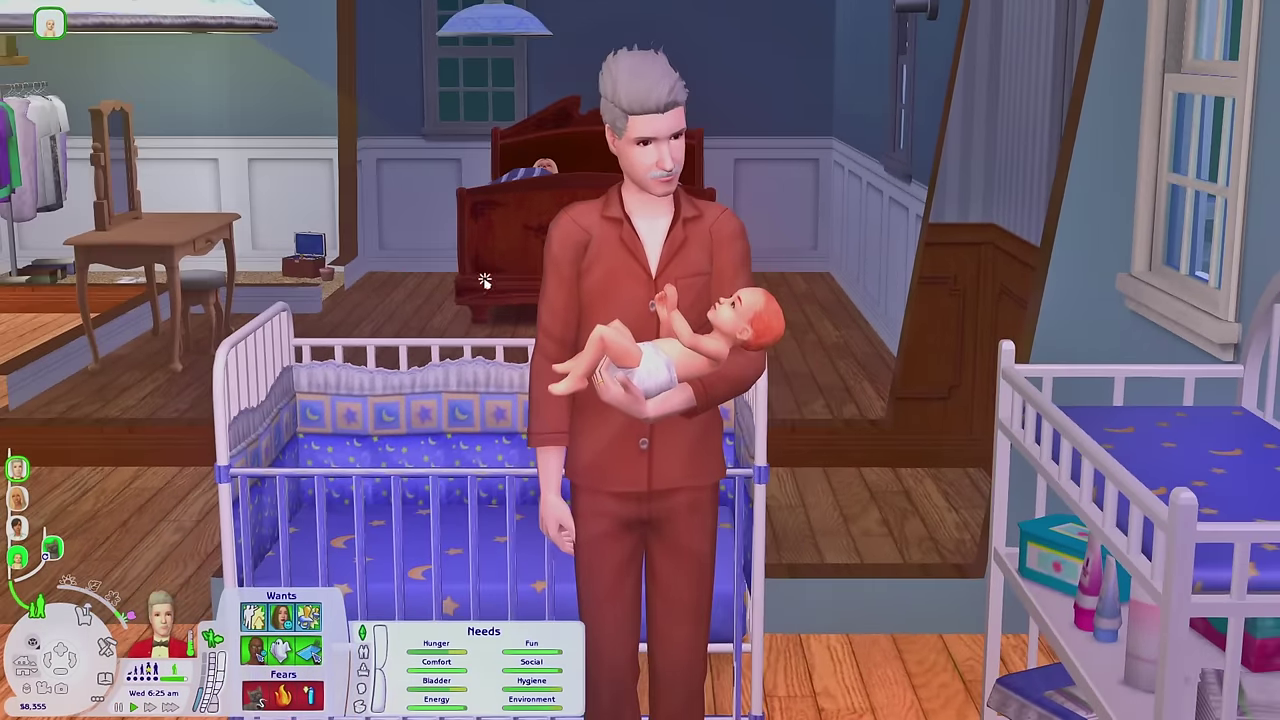
{"action": "scroll", "coordinate": [484, 282], "scroll_direction": "down", "scroll_amount": 3}
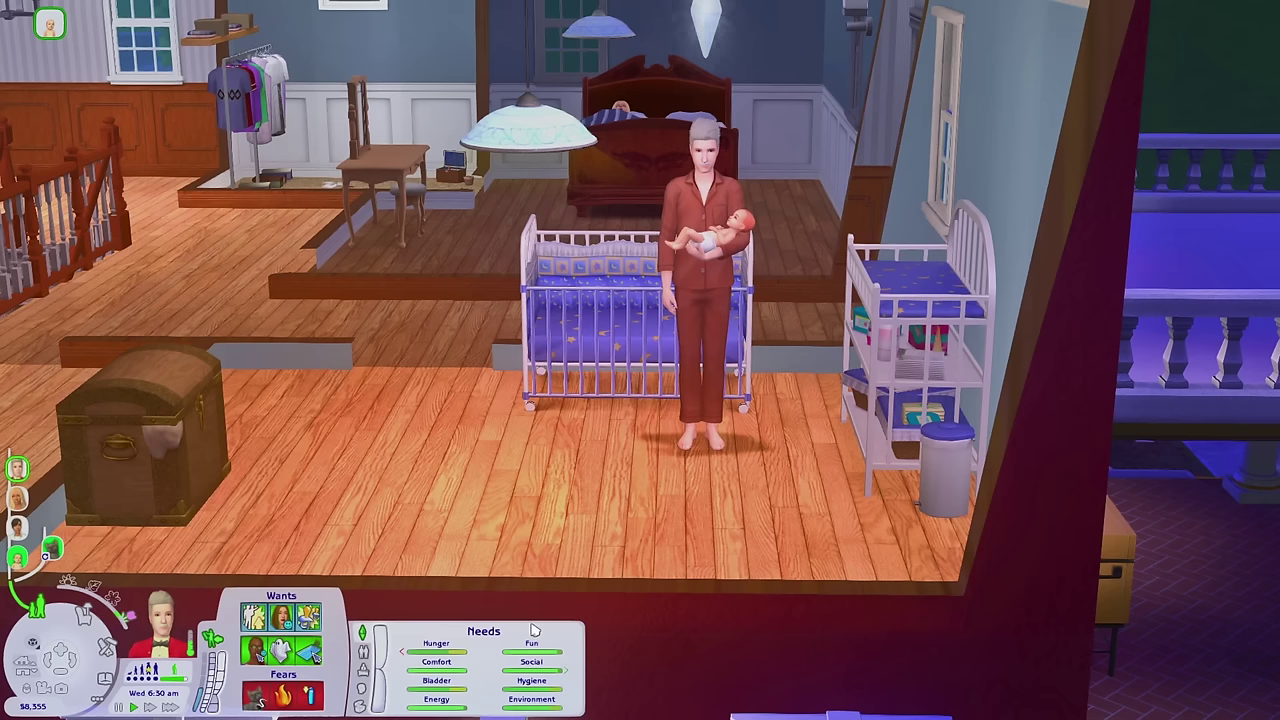
{"action": "scroll", "coordinate": [636, 565], "scroll_direction": "down", "scroll_amount": 2}
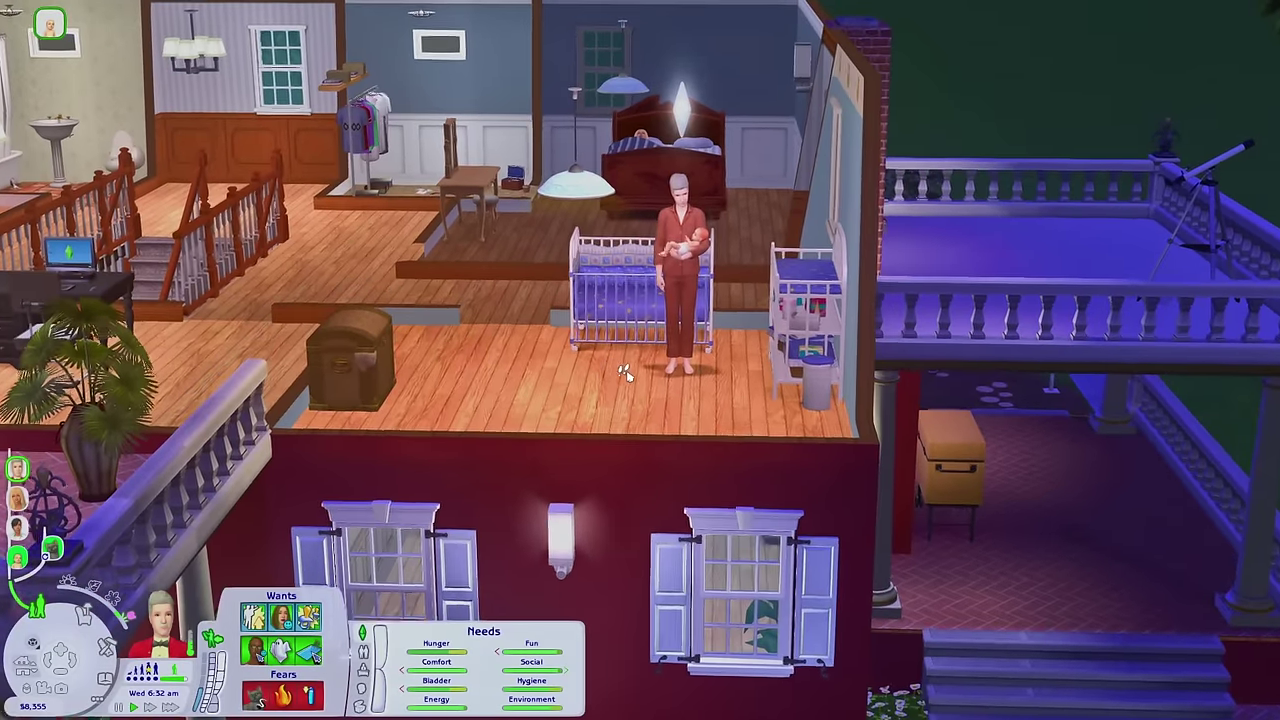
{"action": "scroll", "coordinate": [604, 480], "scroll_direction": "up", "scroll_amount": 2}
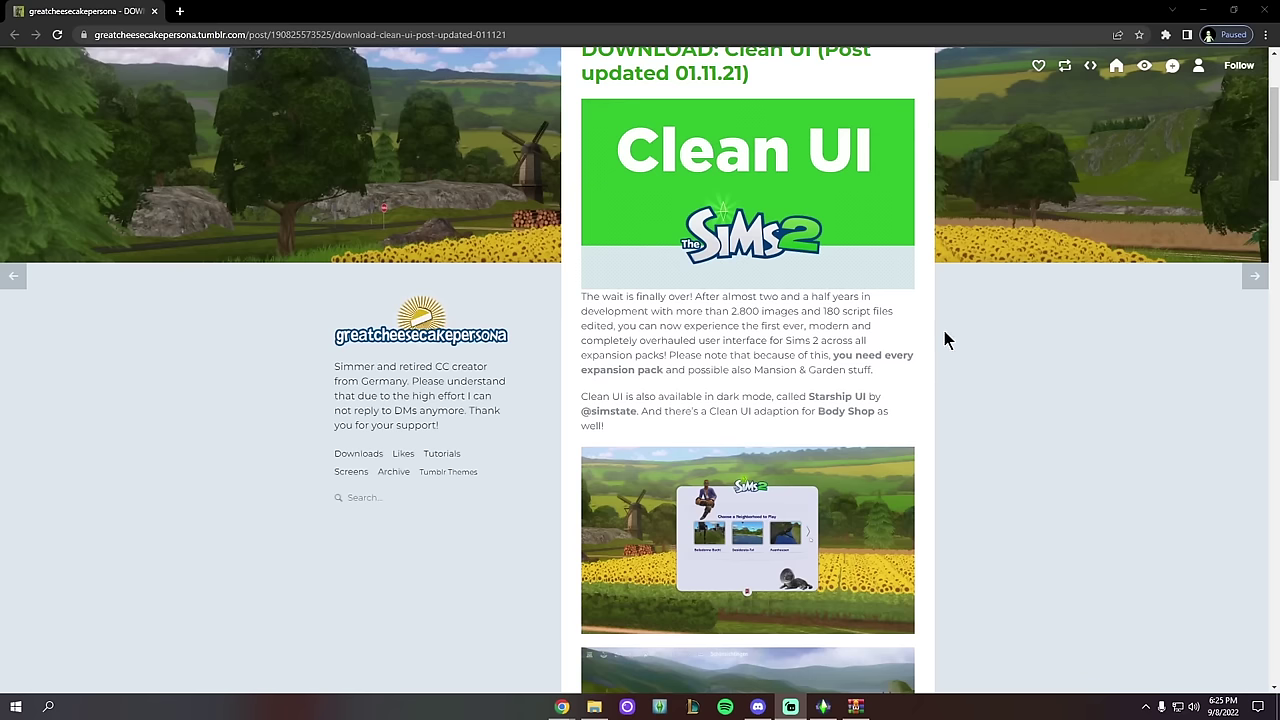
Step: Skim the Clean UI post down to its installation and download sections, and return to the recommended CC lists
{"action": "scroll", "coordinate": [946, 340], "scroll_direction": "down", "scroll_amount": 2}
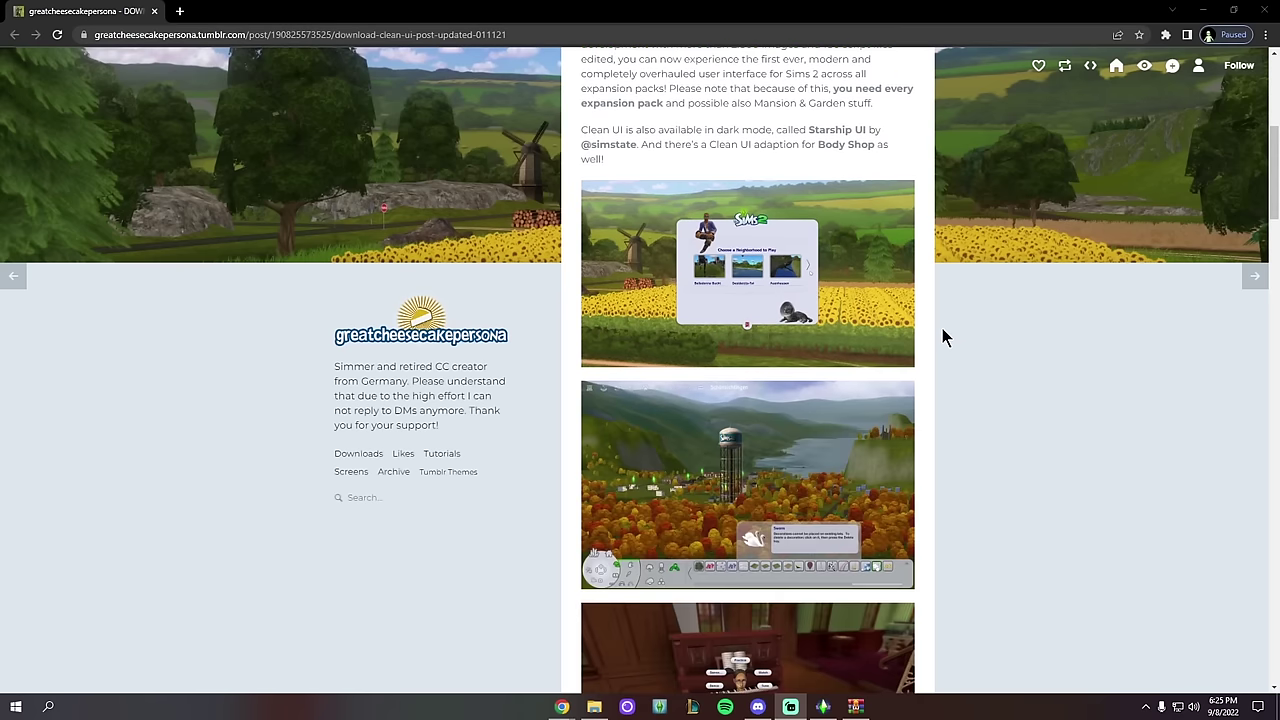
{"action": "scroll", "coordinate": [942, 328], "scroll_direction": "up", "scroll_amount": 3}
{"action": "scroll", "coordinate": [941, 323], "scroll_direction": "down", "scroll_amount": 7}
{"action": "scroll", "coordinate": [940, 330], "scroll_direction": "down", "scroll_amount": 12}
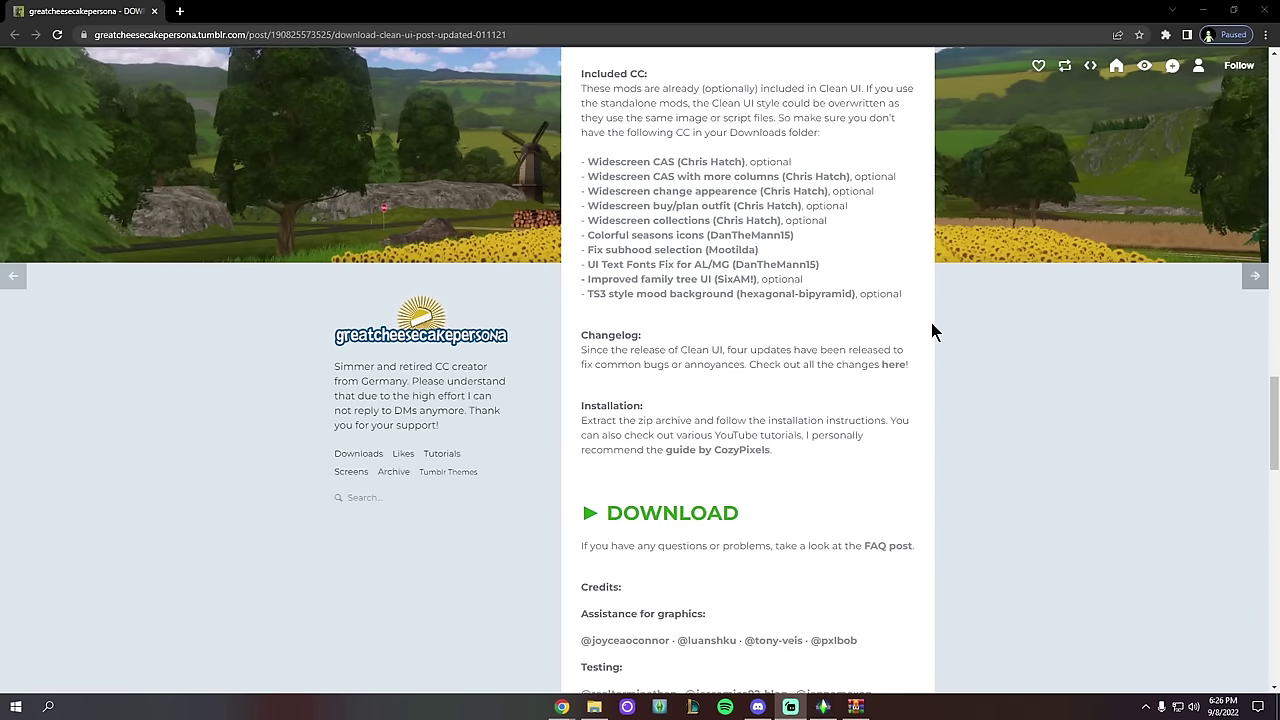
{"action": "scroll", "coordinate": [934, 332], "scroll_direction": "up", "scroll_amount": 3}
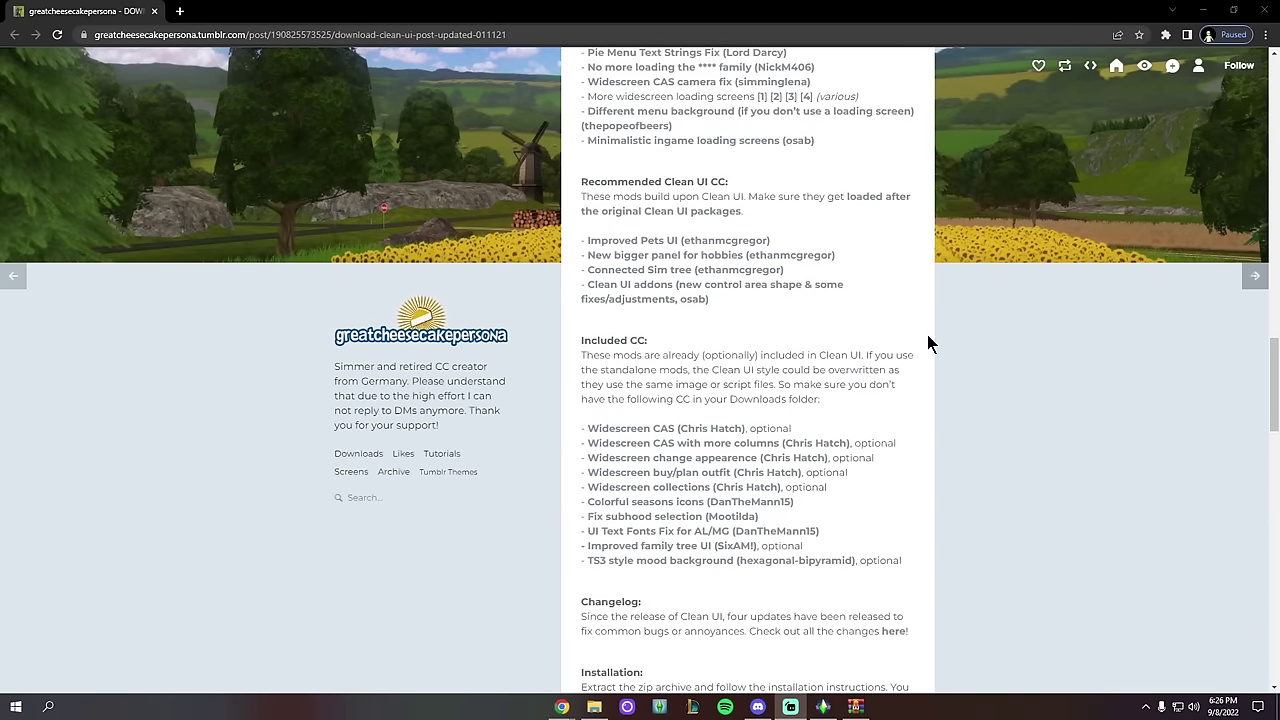
{"action": "scroll", "coordinate": [928, 366], "scroll_direction": "up", "scroll_amount": 2}
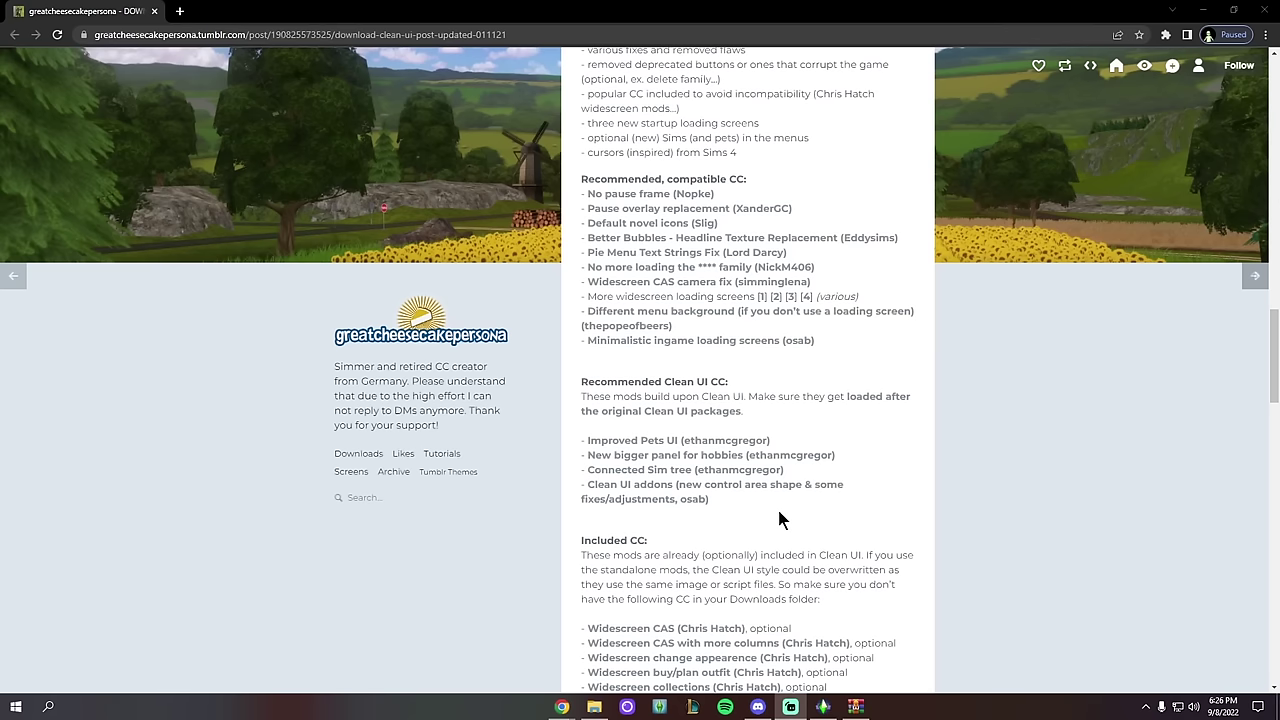
Step: View the Clean UI preview images, and read on through the features, recommended CC and included CC
{"action": "scroll", "coordinate": [790, 455], "scroll_direction": "up", "scroll_amount": 10}
{"action": "scroll", "coordinate": [745, 465], "scroll_direction": "up", "scroll_amount": 1}
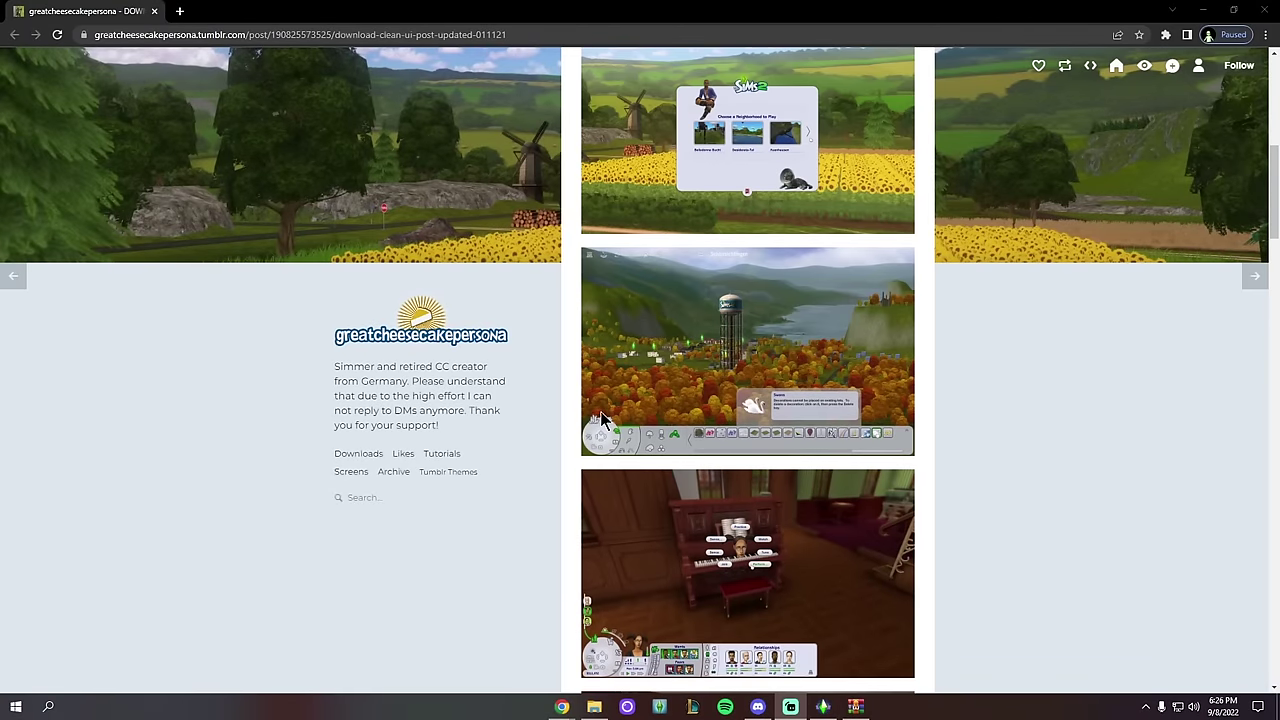
{"action": "scroll", "coordinate": [668, 434], "scroll_direction": "down", "scroll_amount": 8}
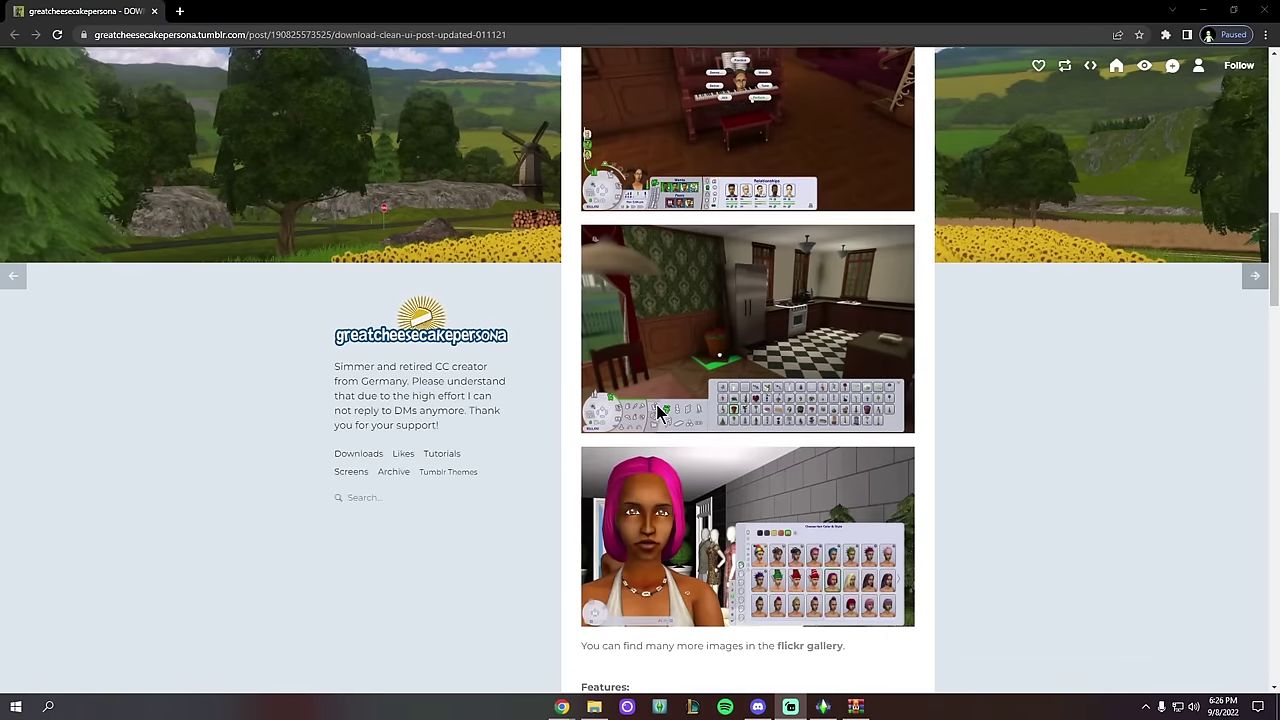
{"action": "scroll", "coordinate": [635, 400], "scroll_direction": "down", "scroll_amount": 3}
{"action": "scroll", "coordinate": [760, 425], "scroll_direction": "down", "scroll_amount": 3}
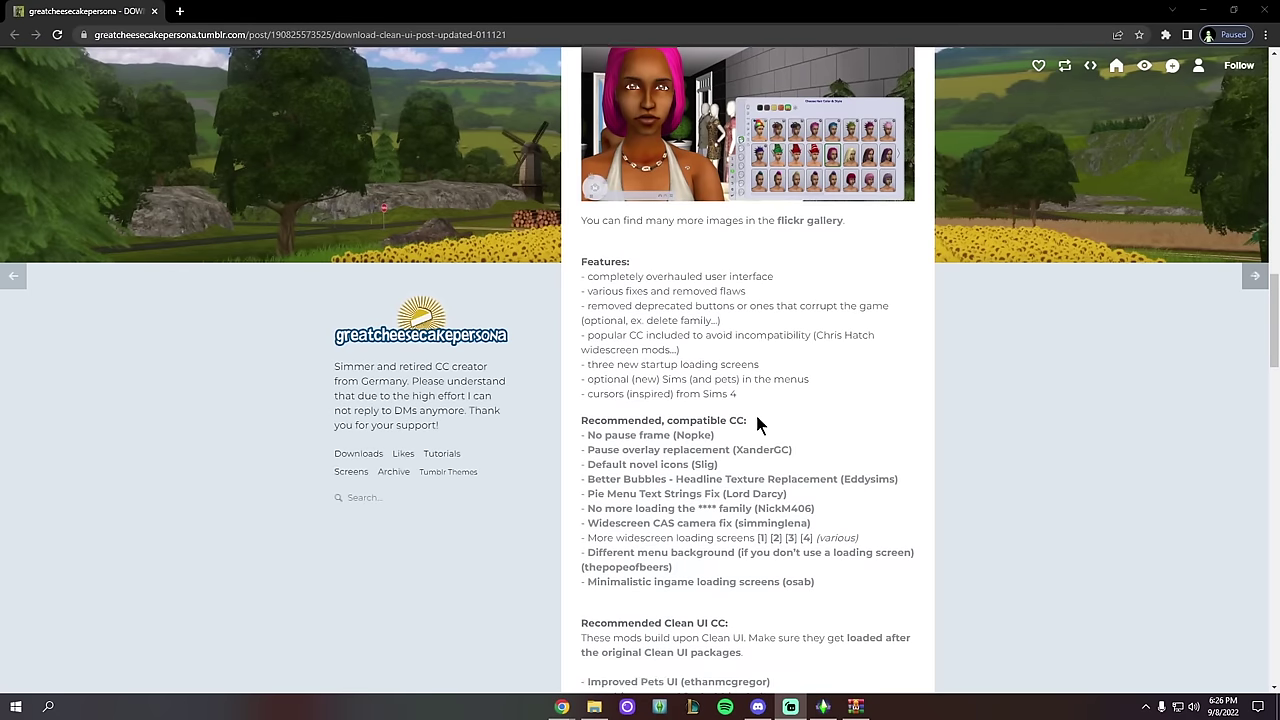
{"action": "scroll", "coordinate": [773, 416], "scroll_direction": "down", "scroll_amount": 1}
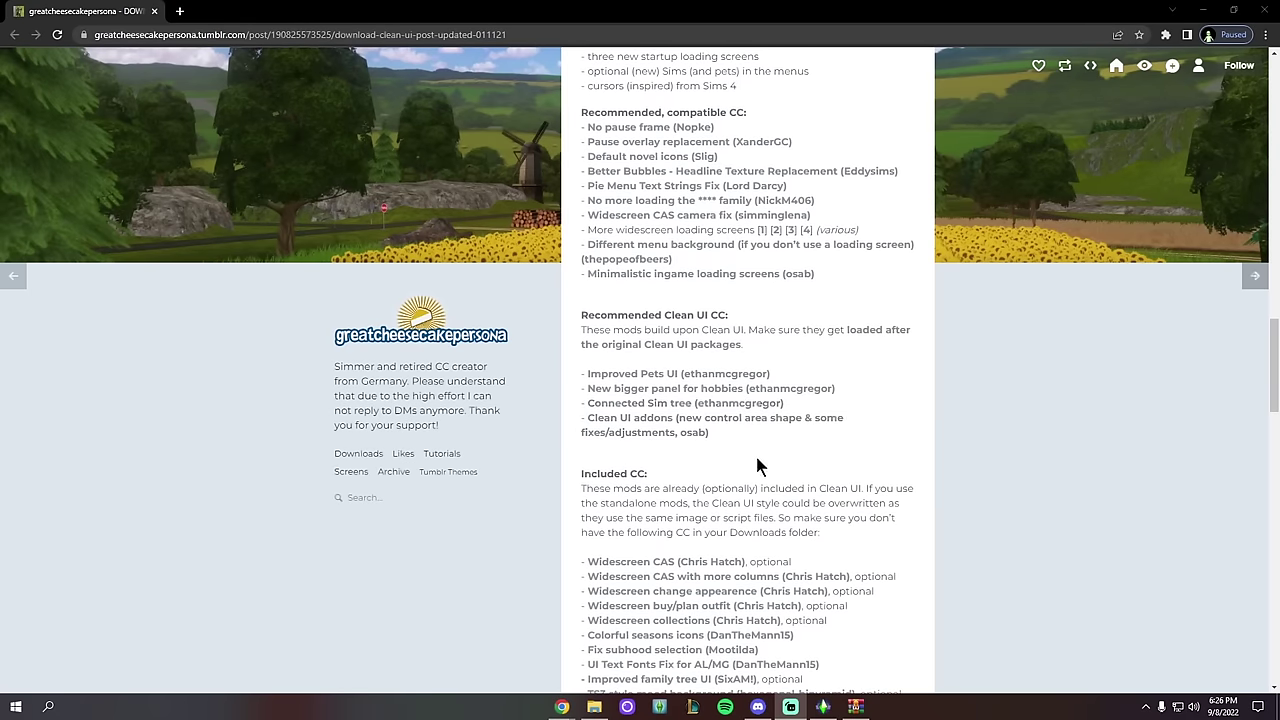
{"action": "scroll", "coordinate": [830, 430], "scroll_direction": "down", "scroll_amount": 4}
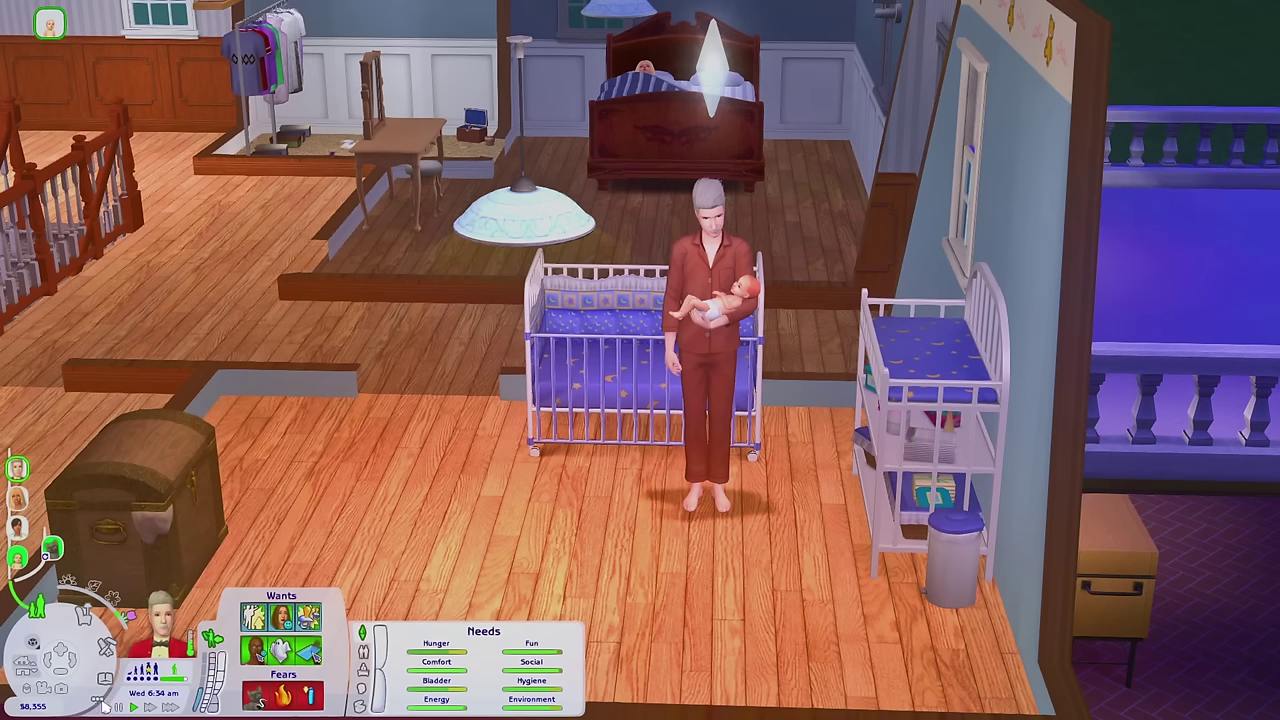
Step: Leave the game and look over the features and the recommended, compatible CC in the Clean UI post
{"action": "left_click", "coordinate": [105, 706]}
{"action": "left_click", "coordinate": [167, 690]}
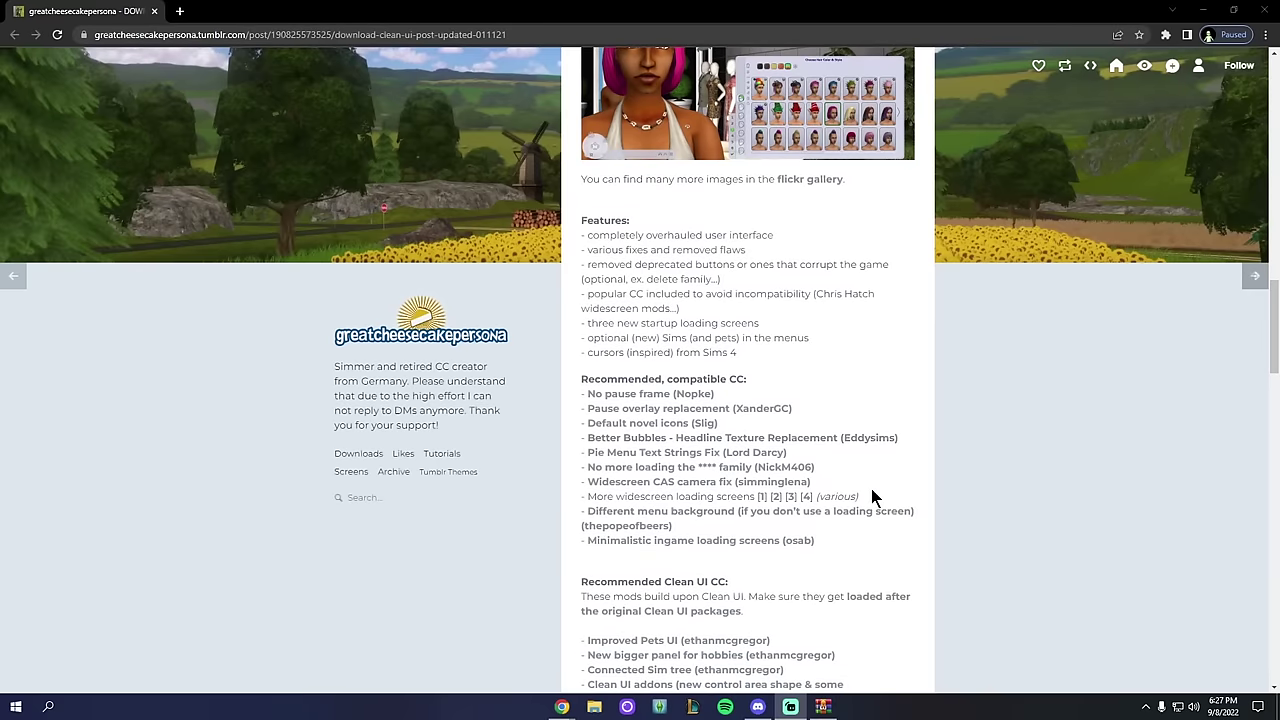
{"action": "scroll", "coordinate": [871, 480], "scroll_direction": "up", "scroll_amount": 6}
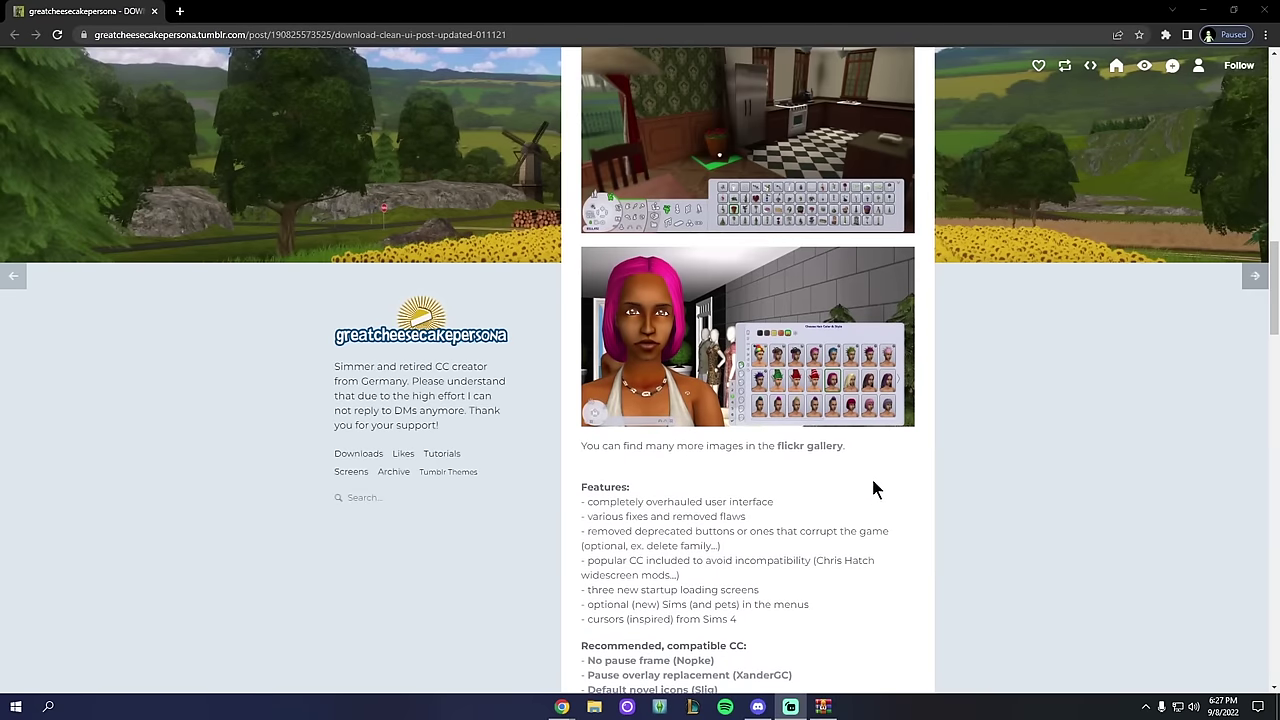
{"action": "scroll", "coordinate": [845, 449], "scroll_direction": "down", "scroll_amount": 6}
{"action": "scroll", "coordinate": [846, 452], "scroll_direction": "down", "scroll_amount": 2}
{"action": "scroll", "coordinate": [755, 437], "scroll_direction": "up", "scroll_amount": 3}
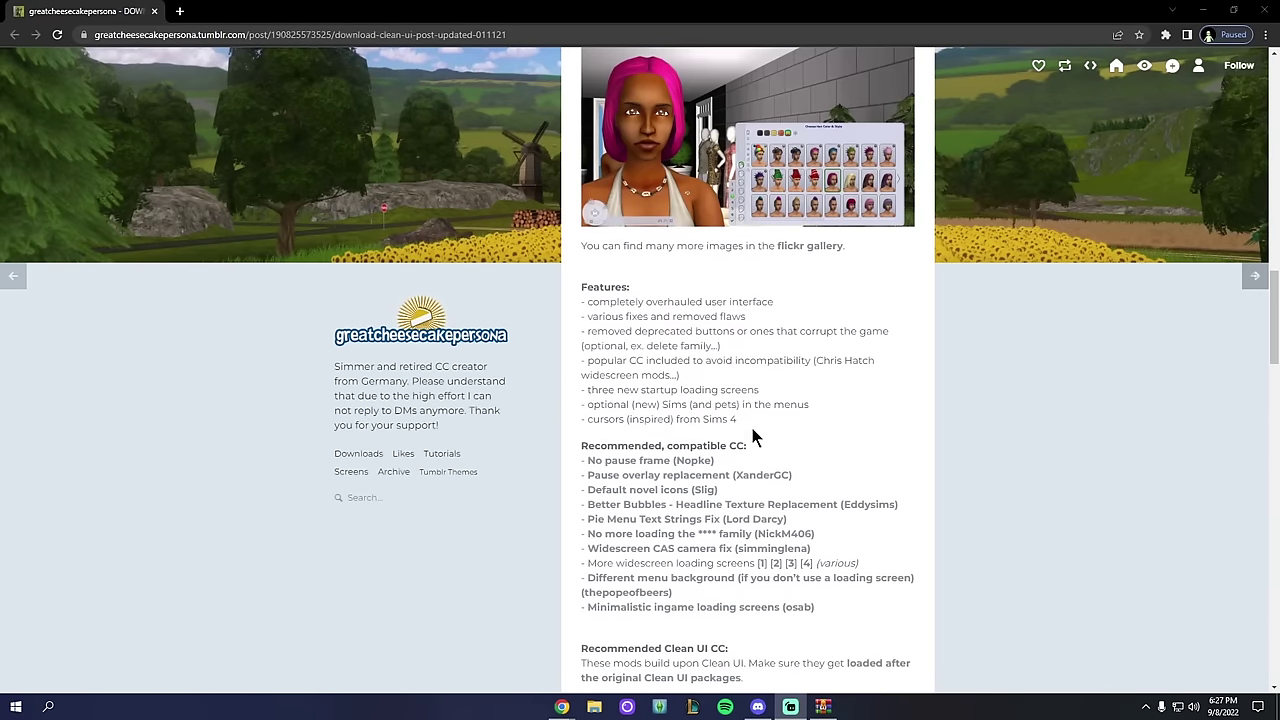
{"action": "scroll", "coordinate": [625, 470], "scroll_direction": "down", "scroll_amount": 1}
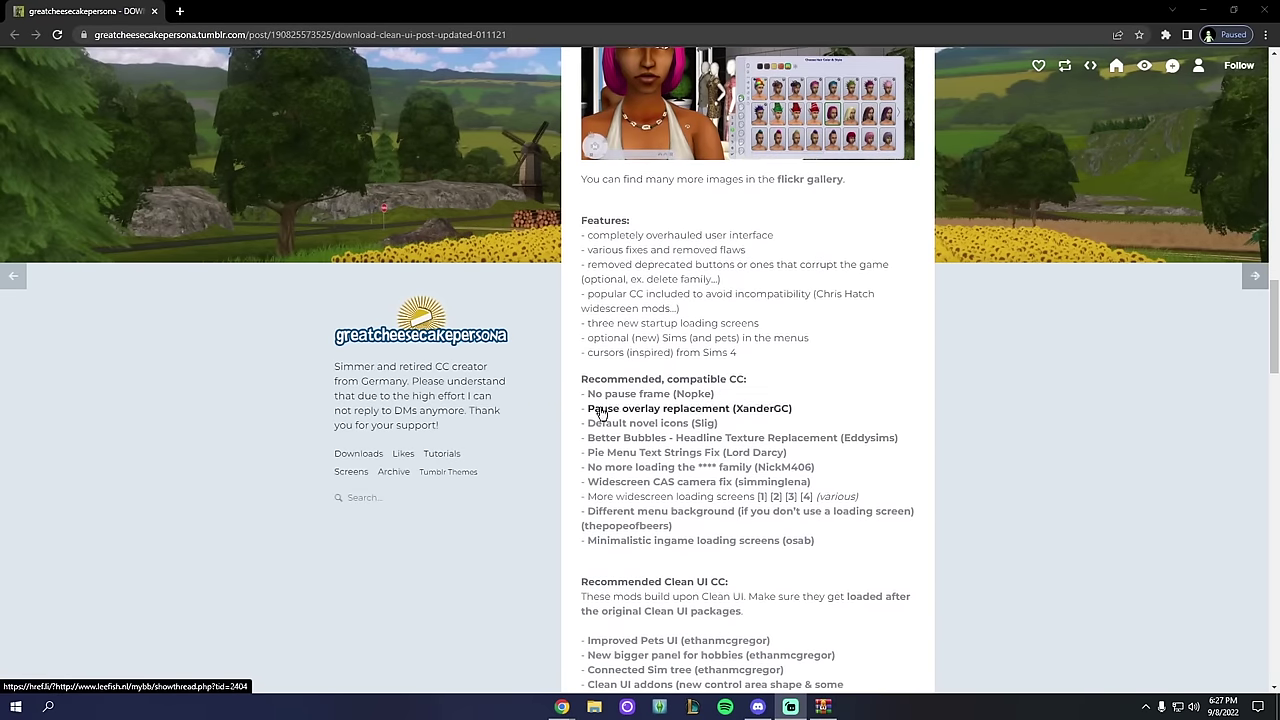
{"action": "scroll", "coordinate": [600, 395], "scroll_direction": "down", "scroll_amount": 1}
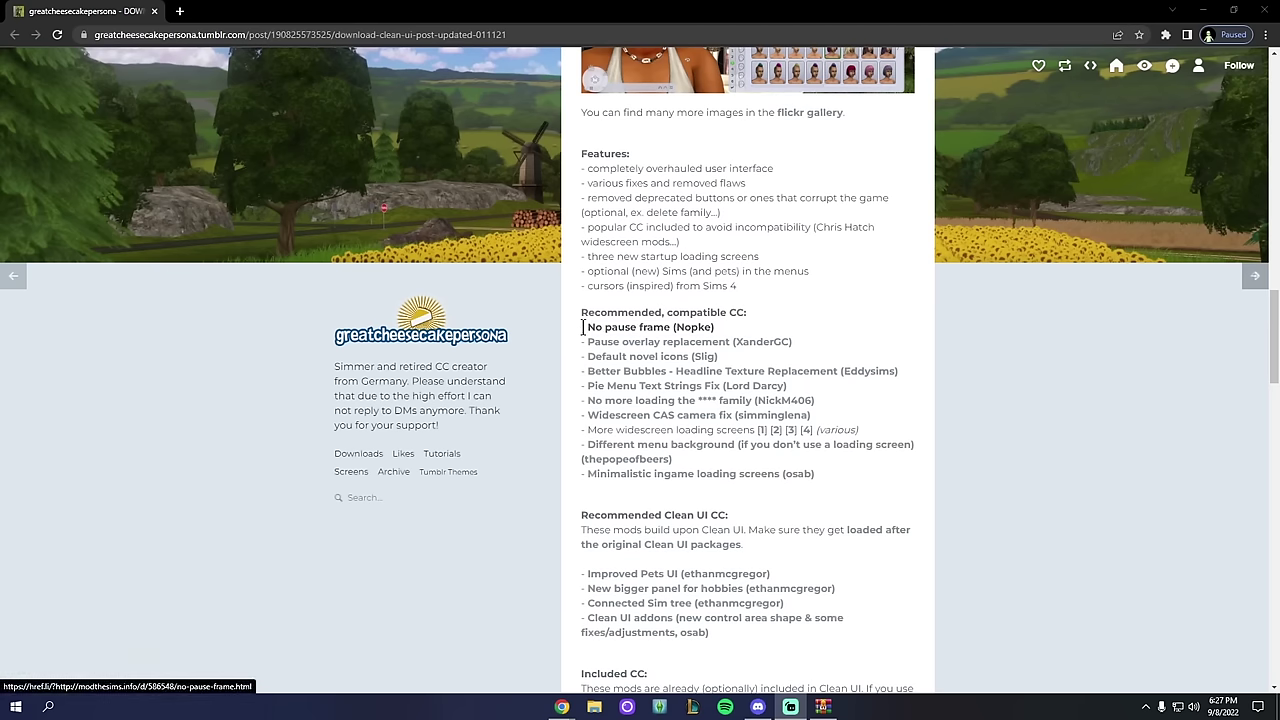
Step: Open the No pause frame (Nopke) link from the compatible CC list in a new tab and switch to it
{"action": "left_click_drag", "start_coordinate": [588, 332], "coordinate": [722, 336]}
{"action": "right_click", "coordinate": [688, 340]}
{"action": "left_click", "coordinate": [690, 341]}
{"action": "left_click", "coordinate": [245, 11]}
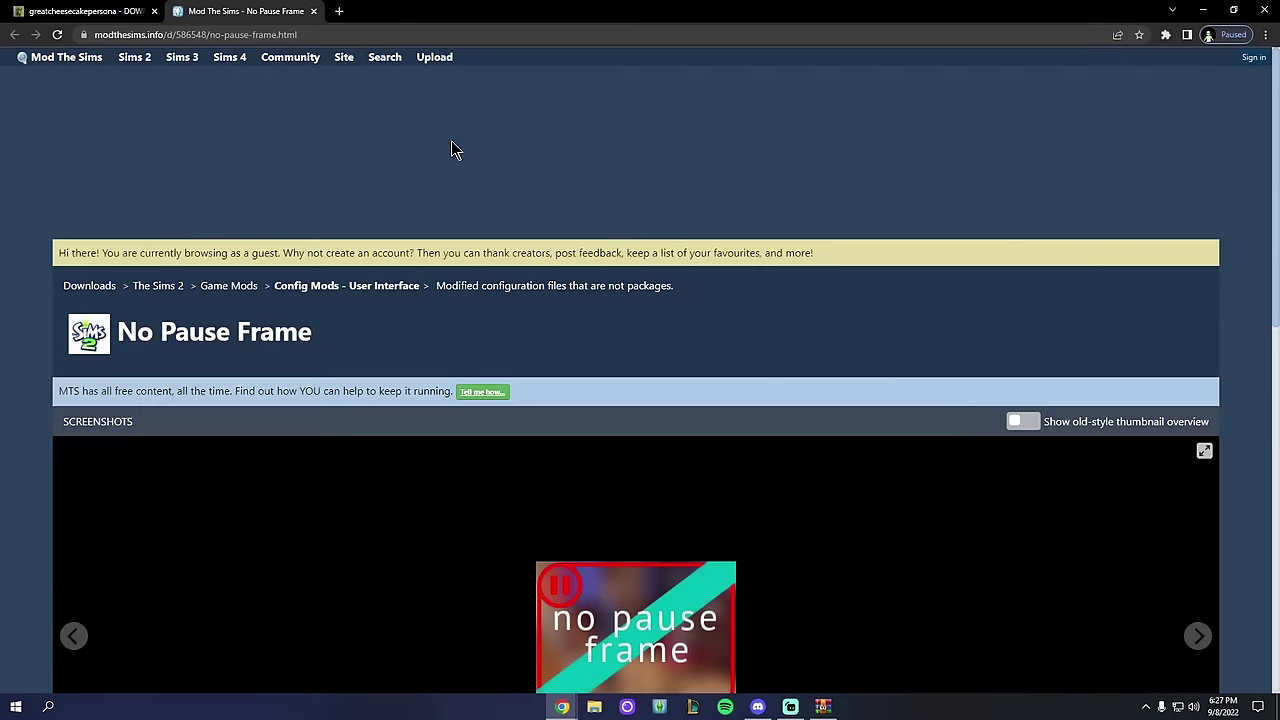
Step: View the No Pause Frame mod's screenshot and read its description, conflicts and overridden resource
{"action": "scroll", "coordinate": [599, 288], "scroll_direction": "down", "scroll_amount": 2}
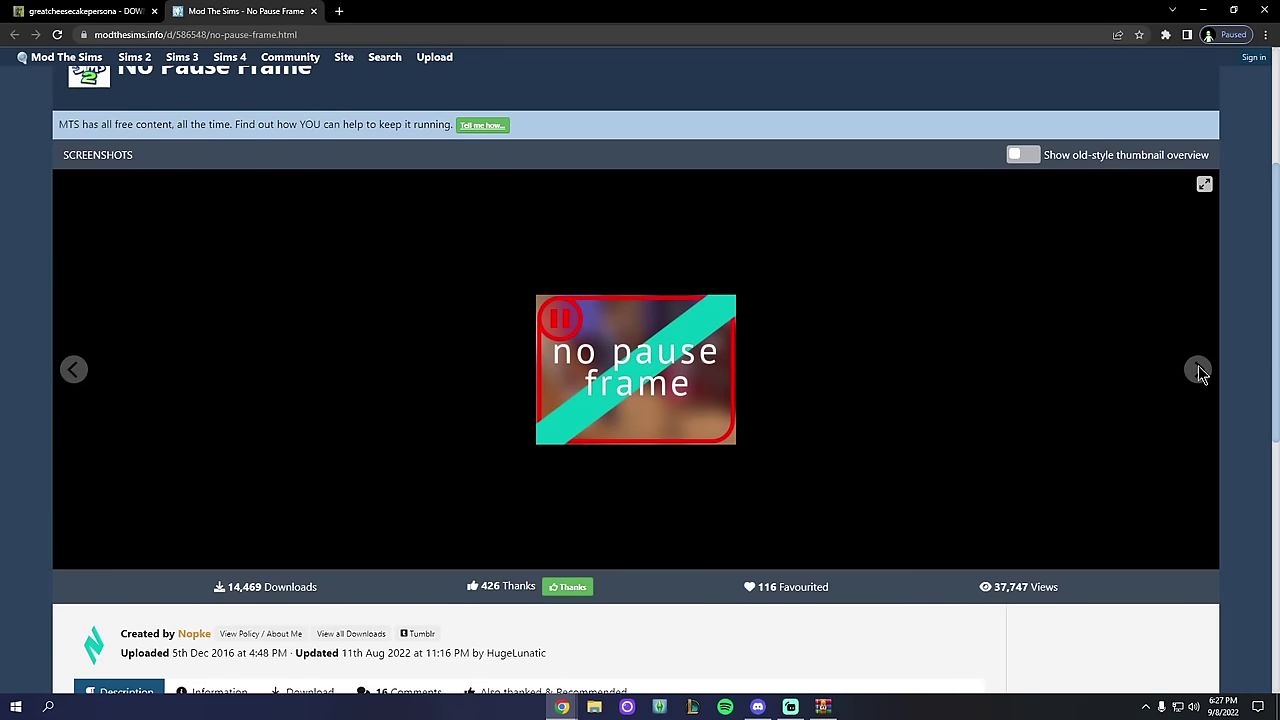
{"action": "scroll", "coordinate": [636, 380], "scroll_direction": "down", "scroll_amount": 3}
{"action": "scroll", "coordinate": [636, 380], "scroll_direction": "up", "scroll_amount": 2}
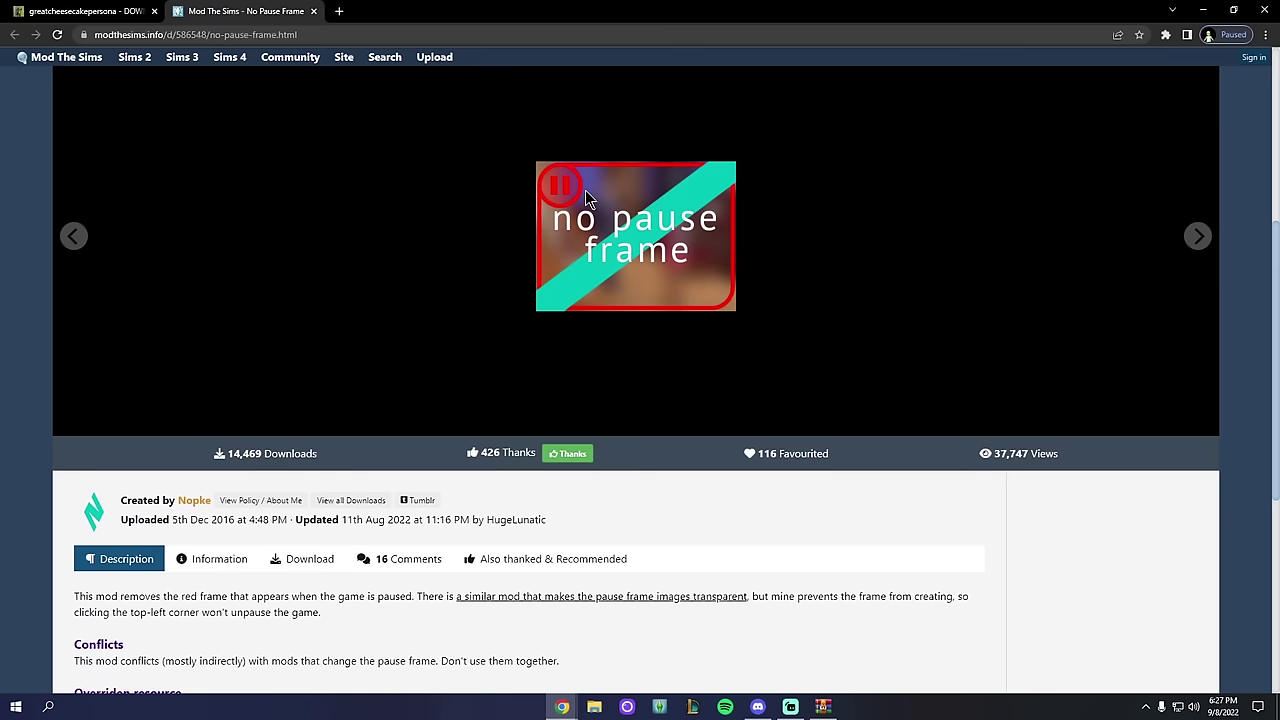
{"action": "scroll", "coordinate": [646, 229], "scroll_direction": "down", "scroll_amount": 2}
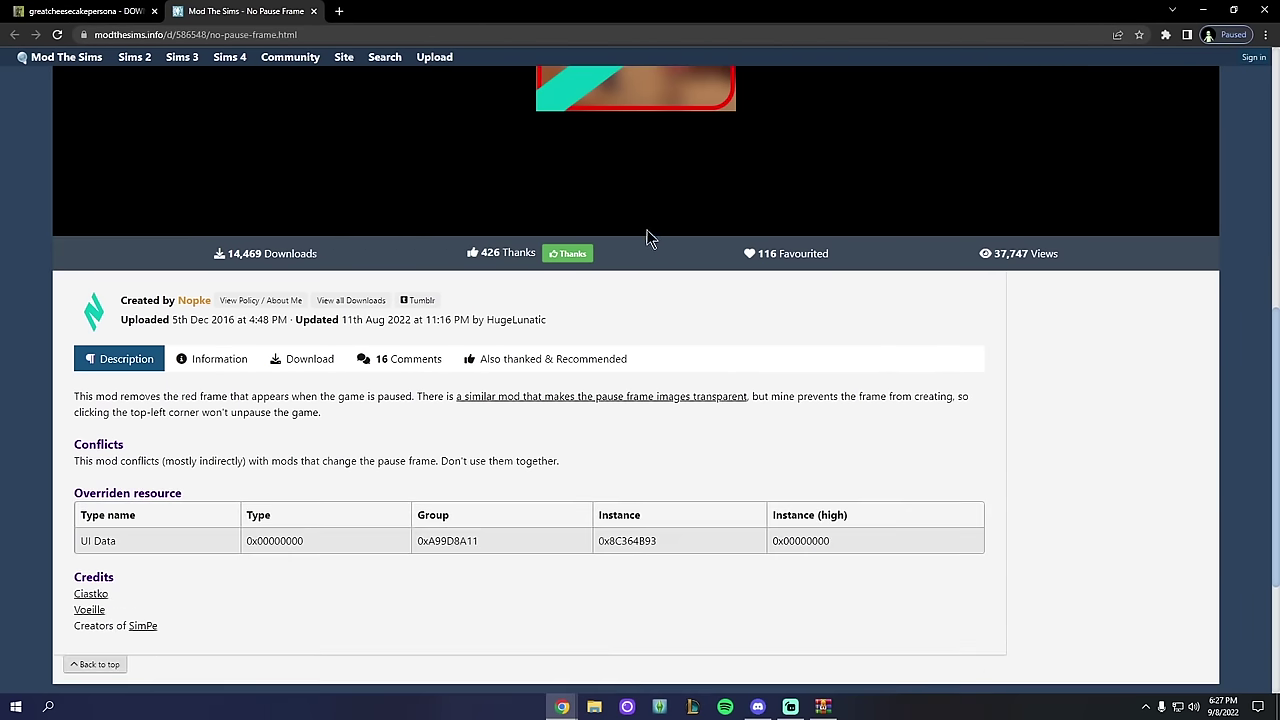
Step: Download simNopke-noPauseFrame.zip from the No Pause Frame page, open the archive, and close both the archive and the page
{"action": "scroll", "coordinate": [613, 255], "scroll_direction": "up", "scroll_amount": 2}
{"action": "left_click", "coordinate": [270, 480]}
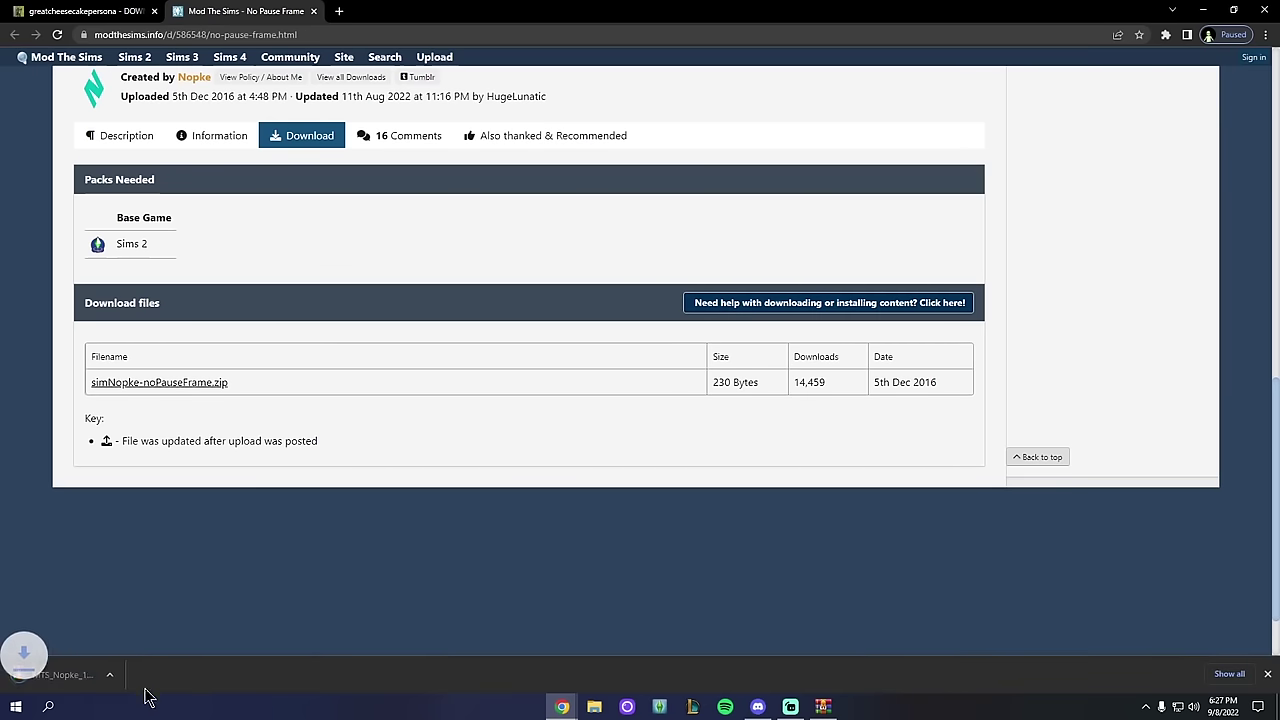
{"action": "left_click", "coordinate": [143, 678]}
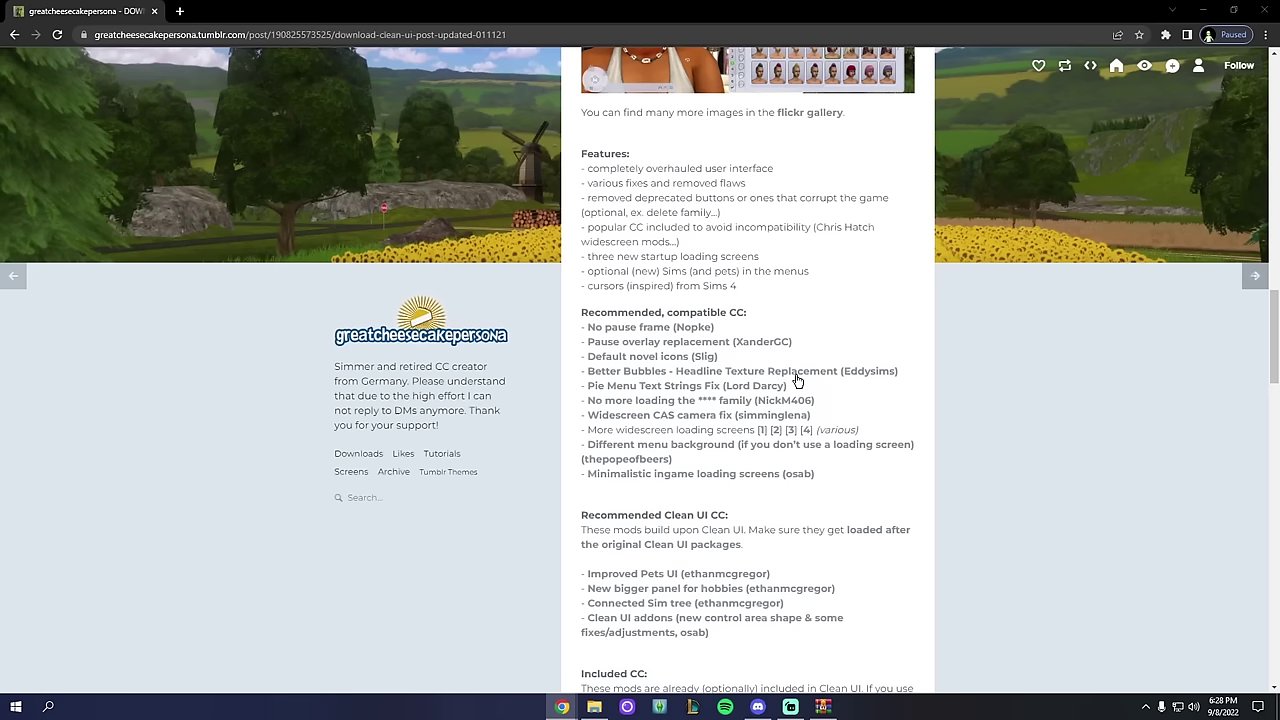
{"action": "left_click", "coordinate": [884, 122]}
{"action": "key", "text": "ctrl+w"}
Step: Open the Better Bubbles - Headline Texture Replacement link in a new tab and download [EddySims] Better Bubbles.package
{"action": "left_click_drag", "start_coordinate": [581, 313], "coordinate": [776, 320]}
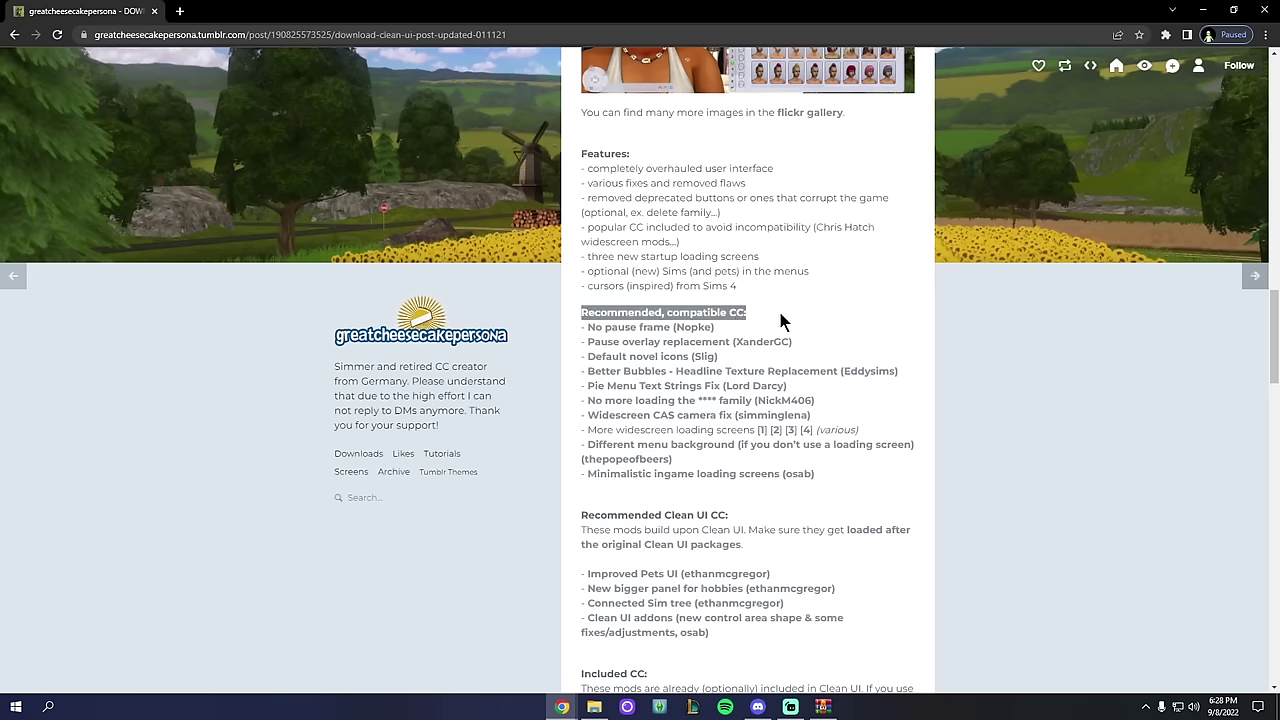
{"action": "left_click", "coordinate": [781, 315]}
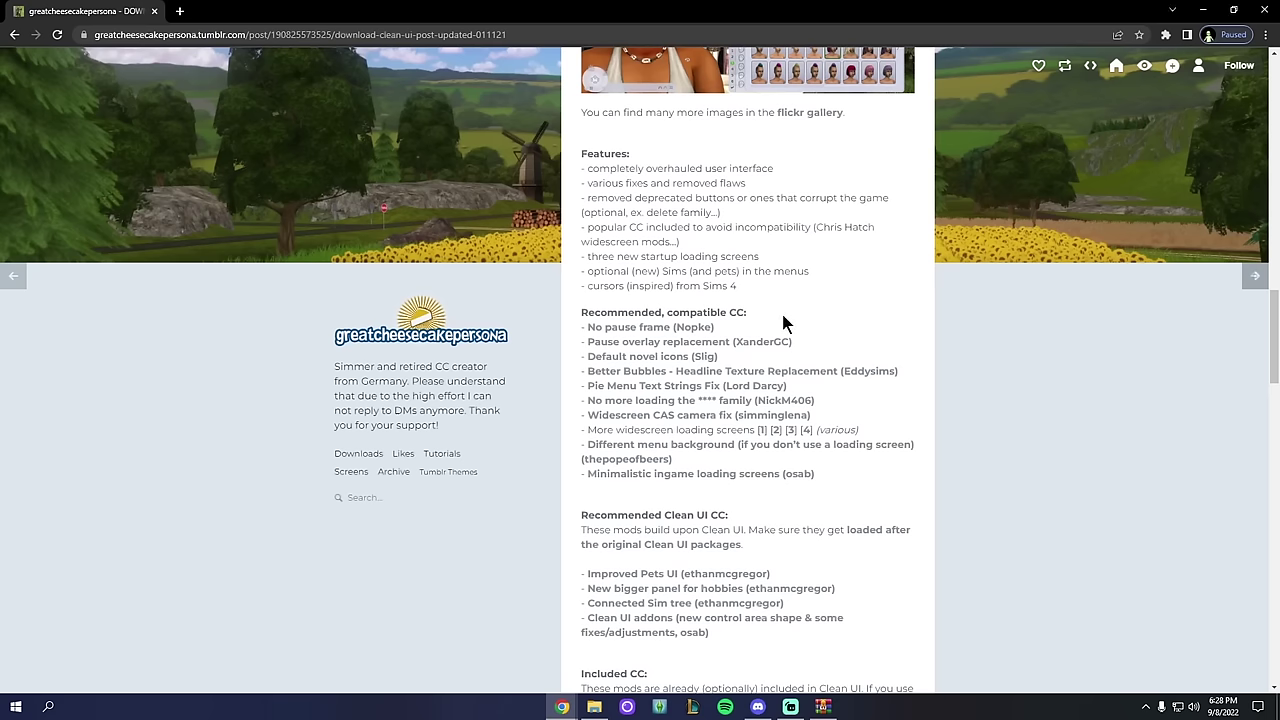
{"action": "right_click", "coordinate": [818, 378]}
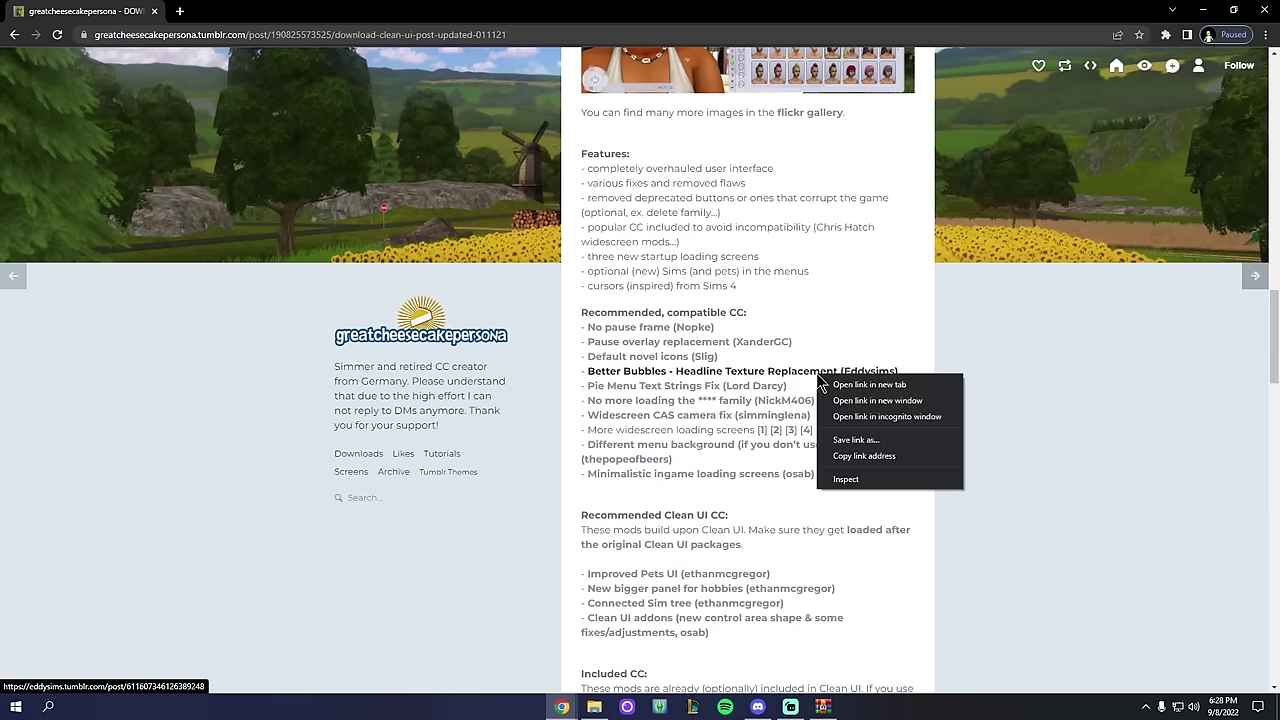
{"action": "left_click", "coordinate": [858, 385]}
{"action": "left_click", "coordinate": [220, 11]}
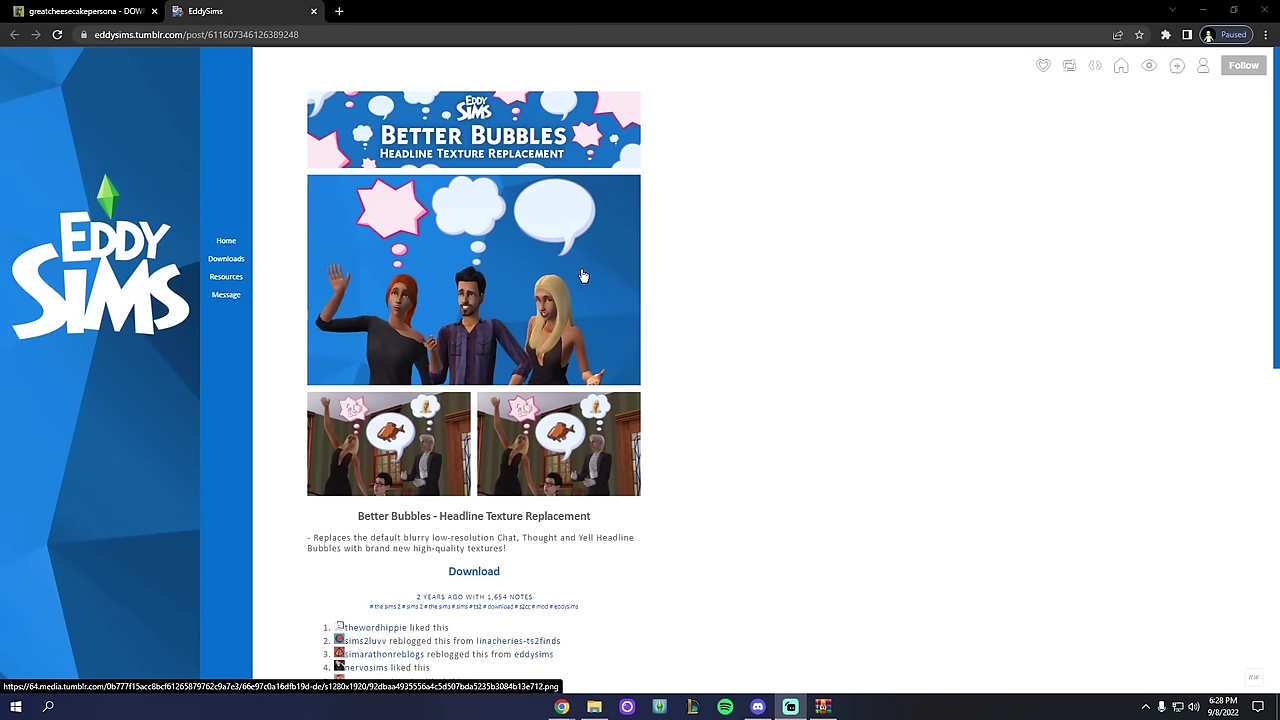
{"action": "left_click", "coordinate": [473, 571]}
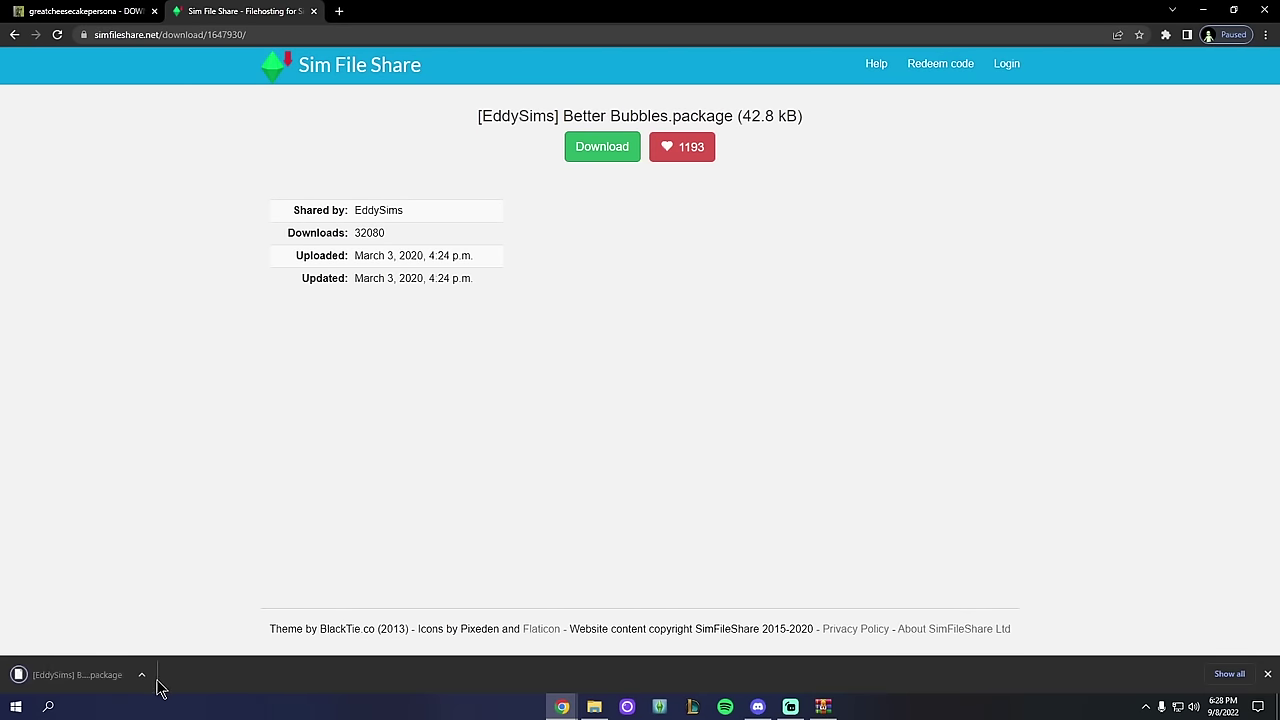
Step: Locate the Fixes folder in The Sims 2 Ultimate Collection Downloads folder in File Explorer, and return to the browser
{"action": "left_click", "coordinate": [594, 706]}
{"action": "scroll", "coordinate": [343, 571], "scroll_direction": "down", "scroll_amount": 3}
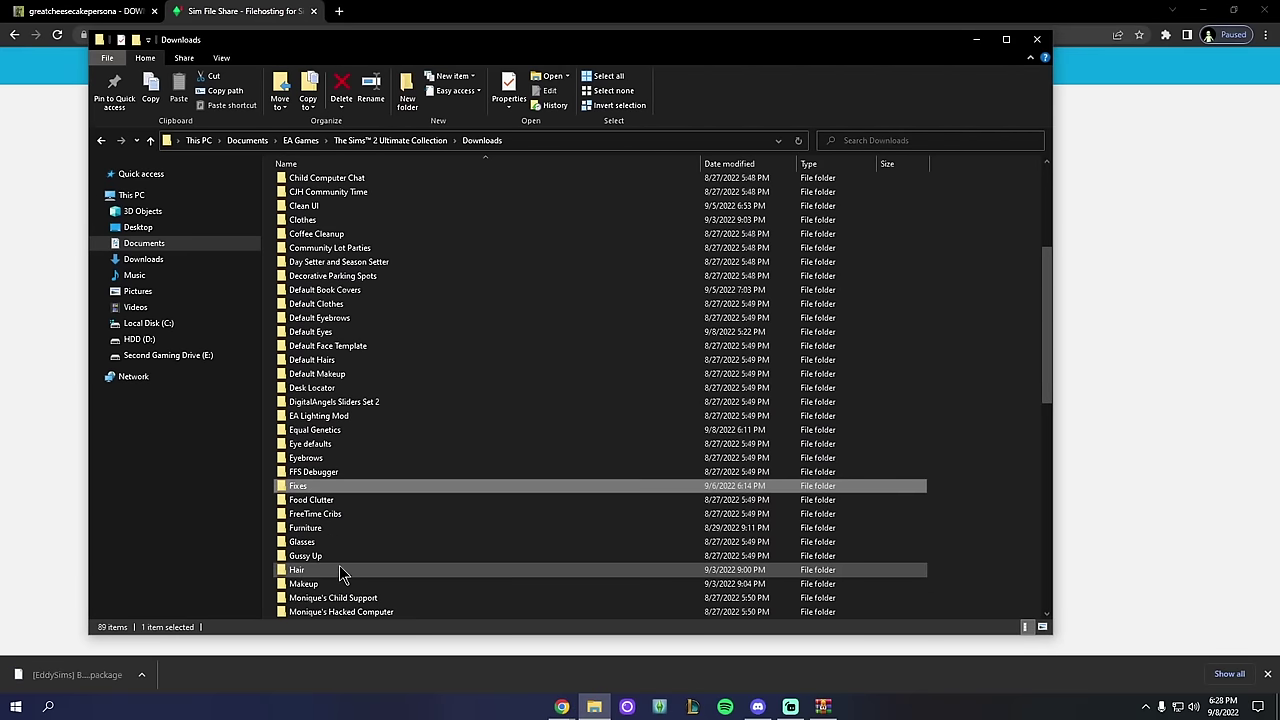
{"action": "left_click", "coordinate": [935, 490]}
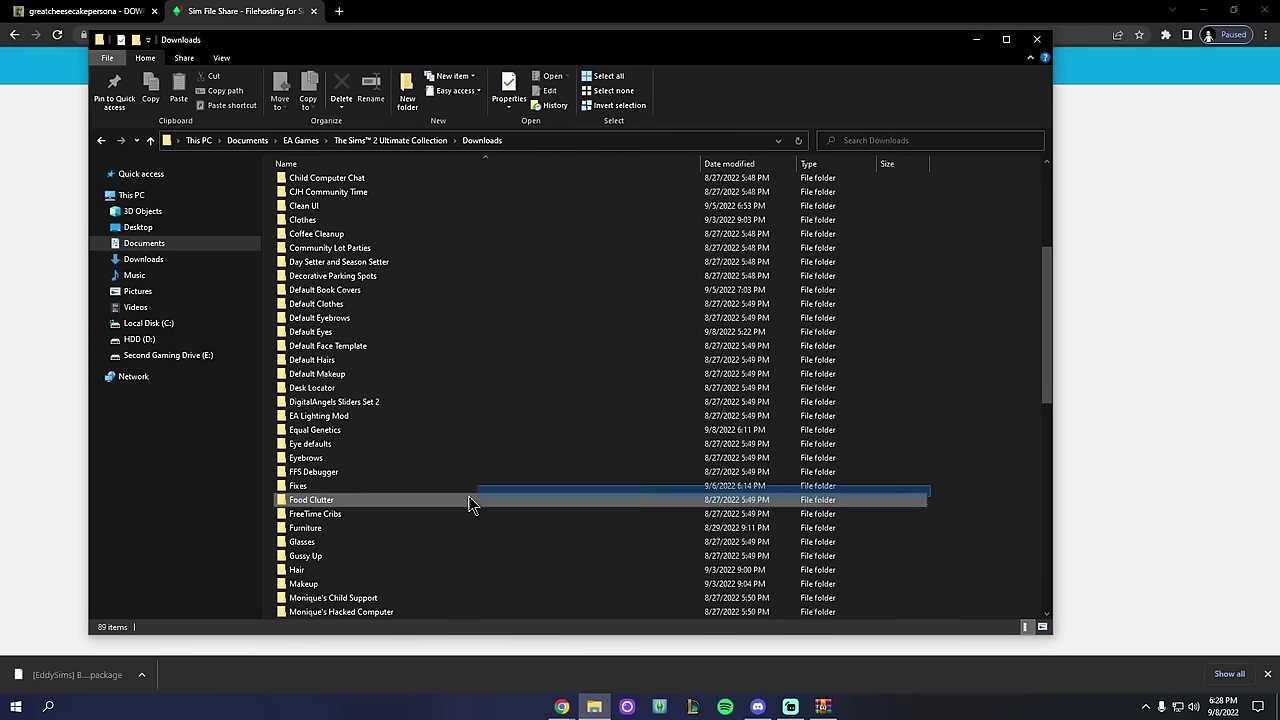
{"action": "left_click", "coordinate": [308, 488]}
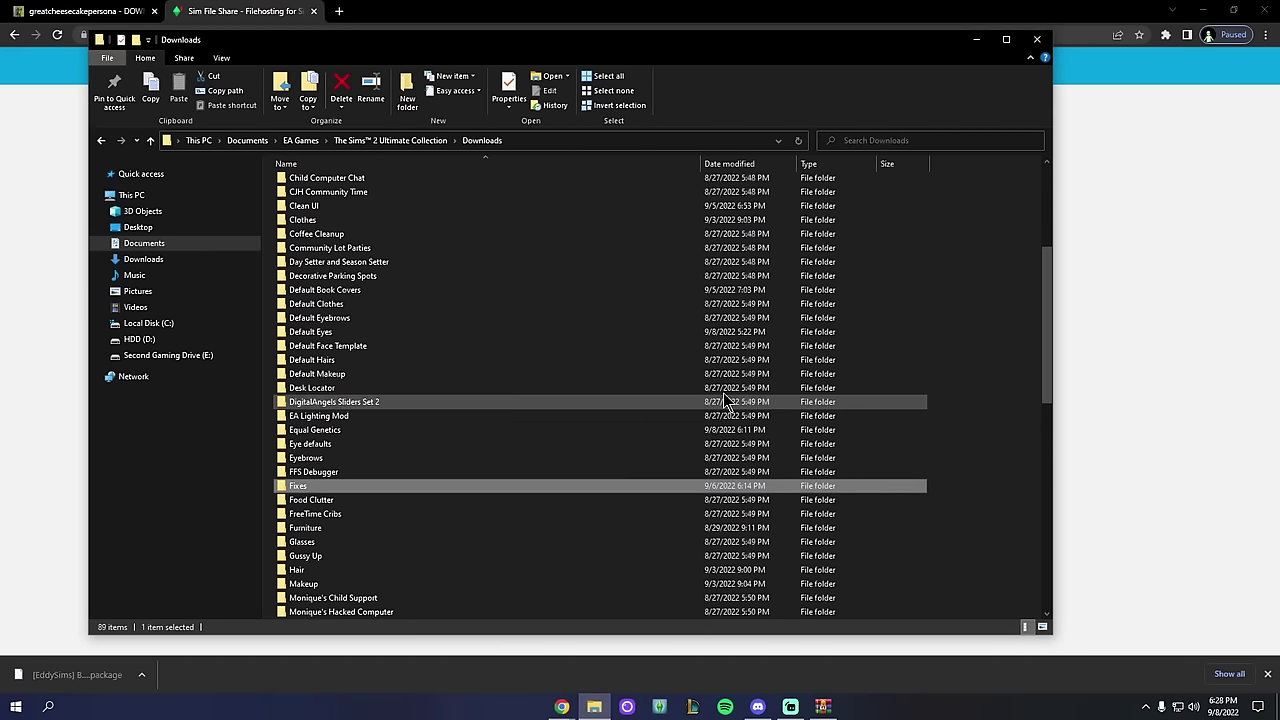
{"action": "left_click", "coordinate": [1105, 165]}
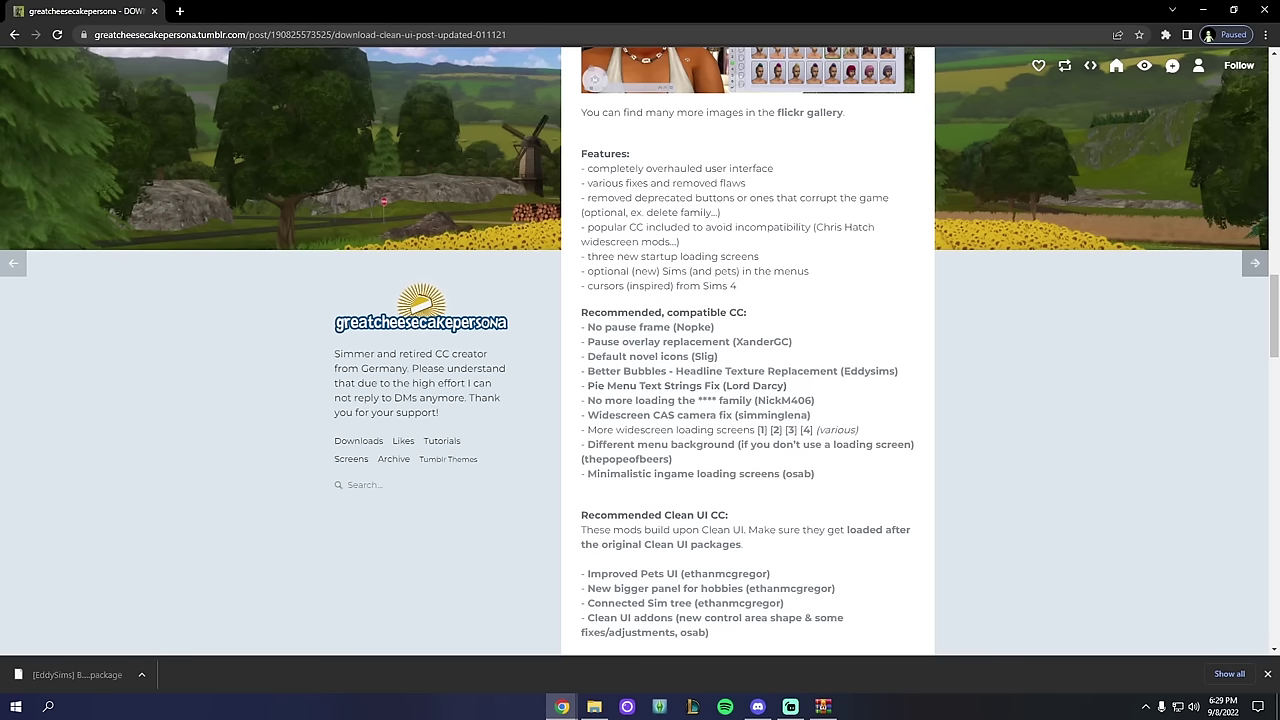
Step: Open the Default novel icons page from the recommended CC list and view its enlarged screenshots through BookCovers.jpg
{"action": "left_click", "coordinate": [616, 362]}
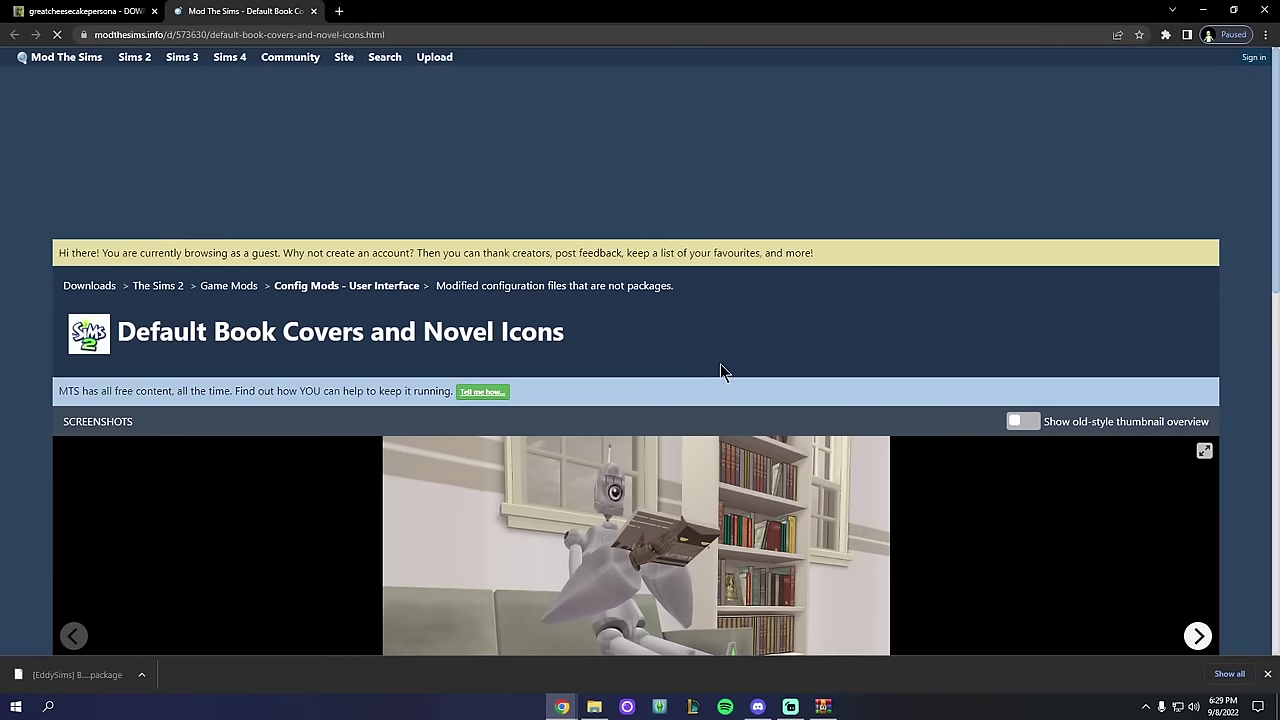
{"action": "left_click", "coordinate": [659, 342]}
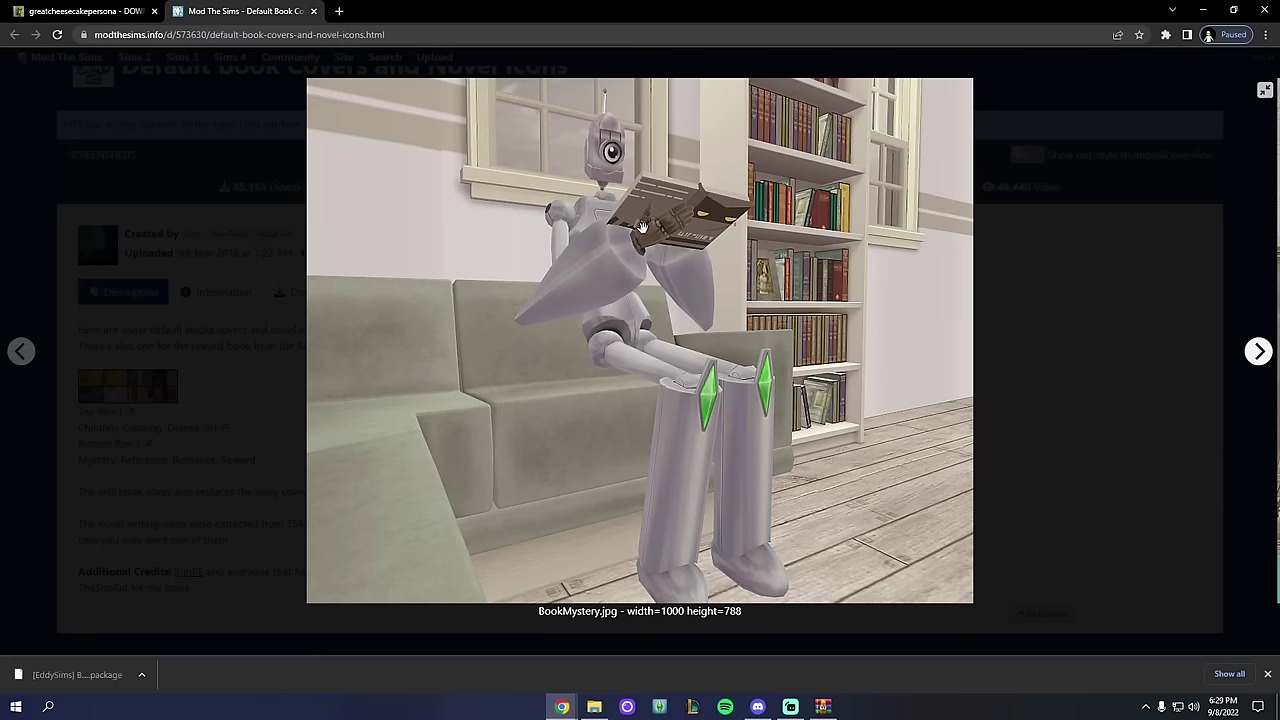
{"action": "left_click", "coordinate": [1258, 362]}
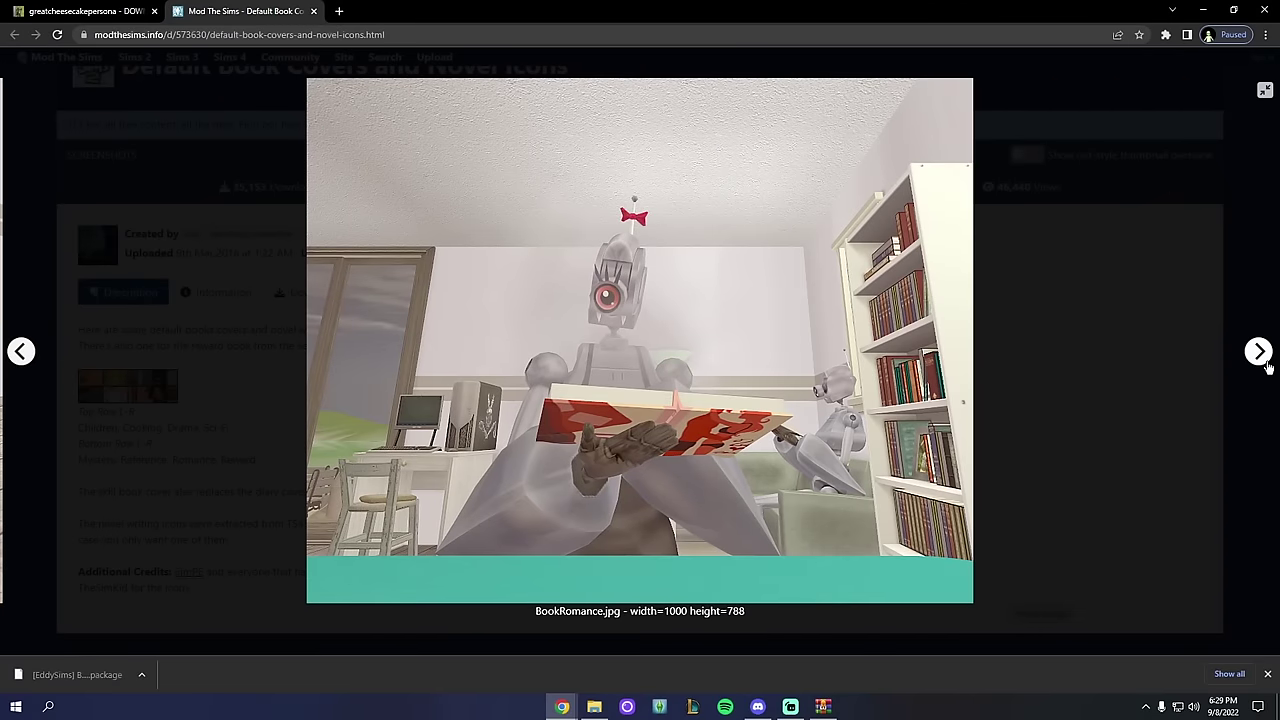
{"action": "left_click", "coordinate": [1260, 362]}
{"action": "left_click", "coordinate": [1262, 360]}
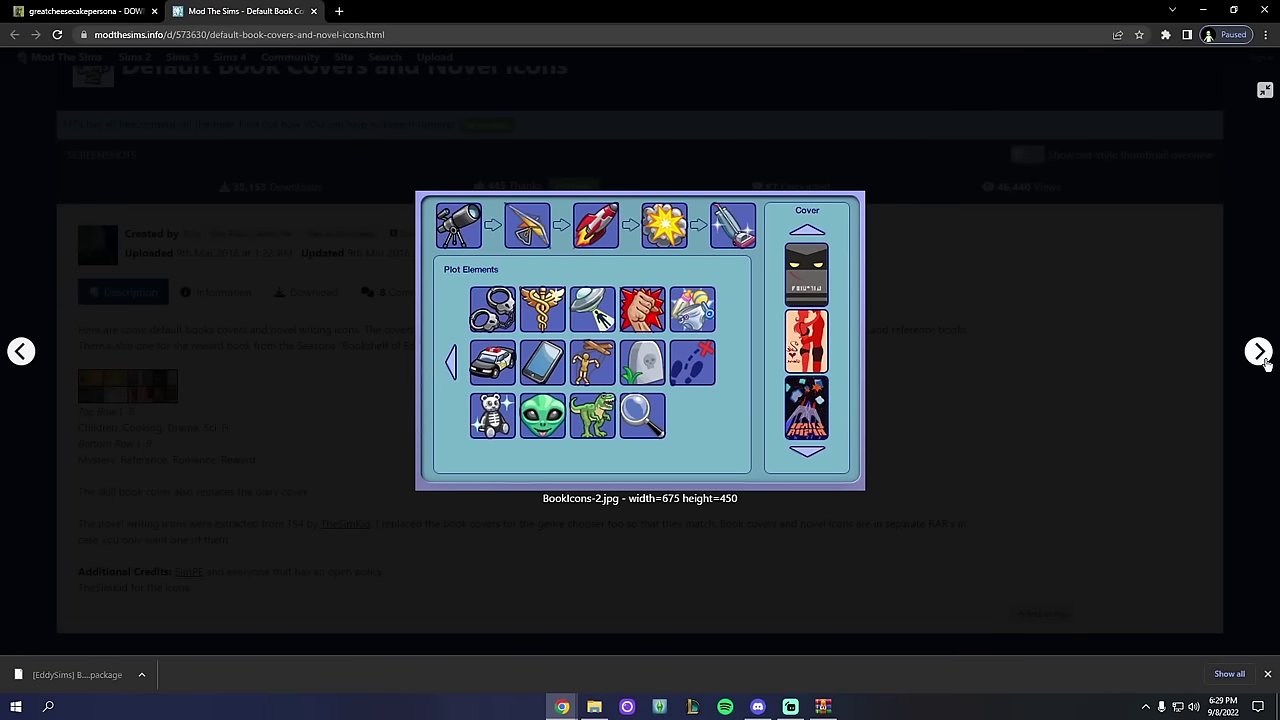
{"action": "left_click", "coordinate": [1262, 360]}
{"action": "left_click", "coordinate": [1262, 358]}
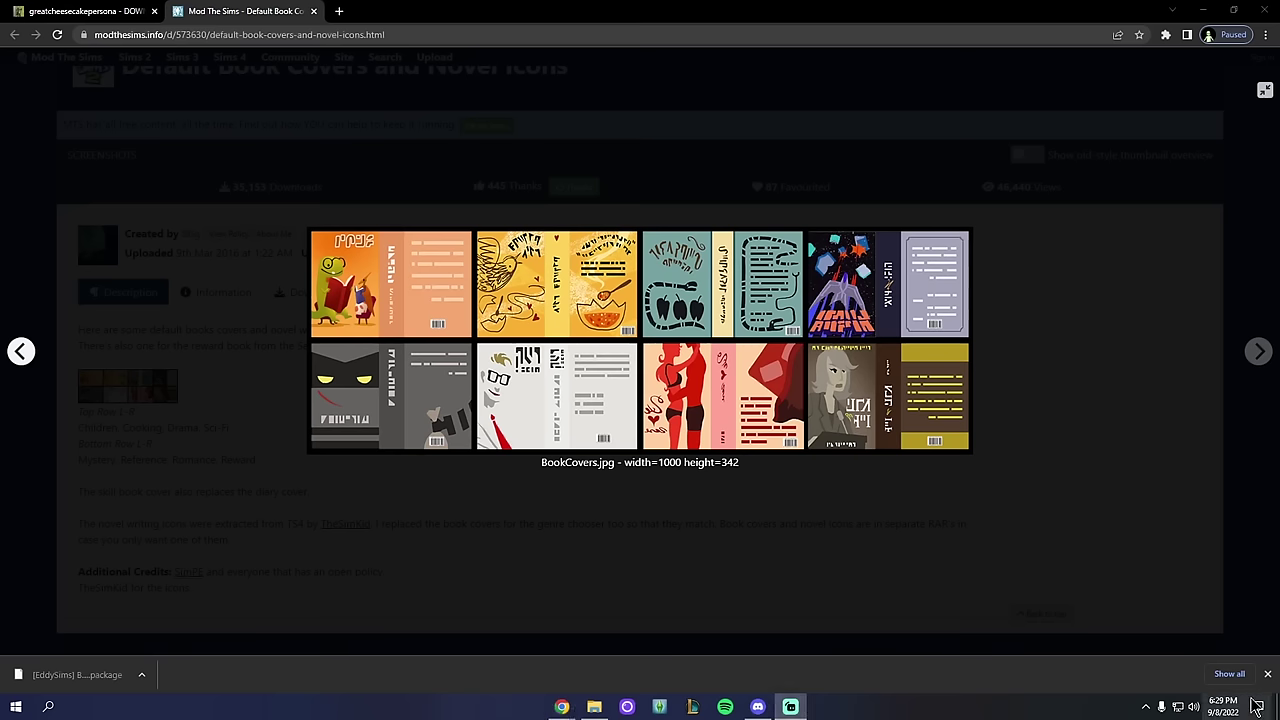
{"action": "left_click", "coordinate": [1100, 393]}
Step: Check the packs needed and download files for Default Book Covers and Novel Icons, and return to the description
{"action": "scroll", "coordinate": [609, 386], "scroll_direction": "down", "scroll_amount": 5}
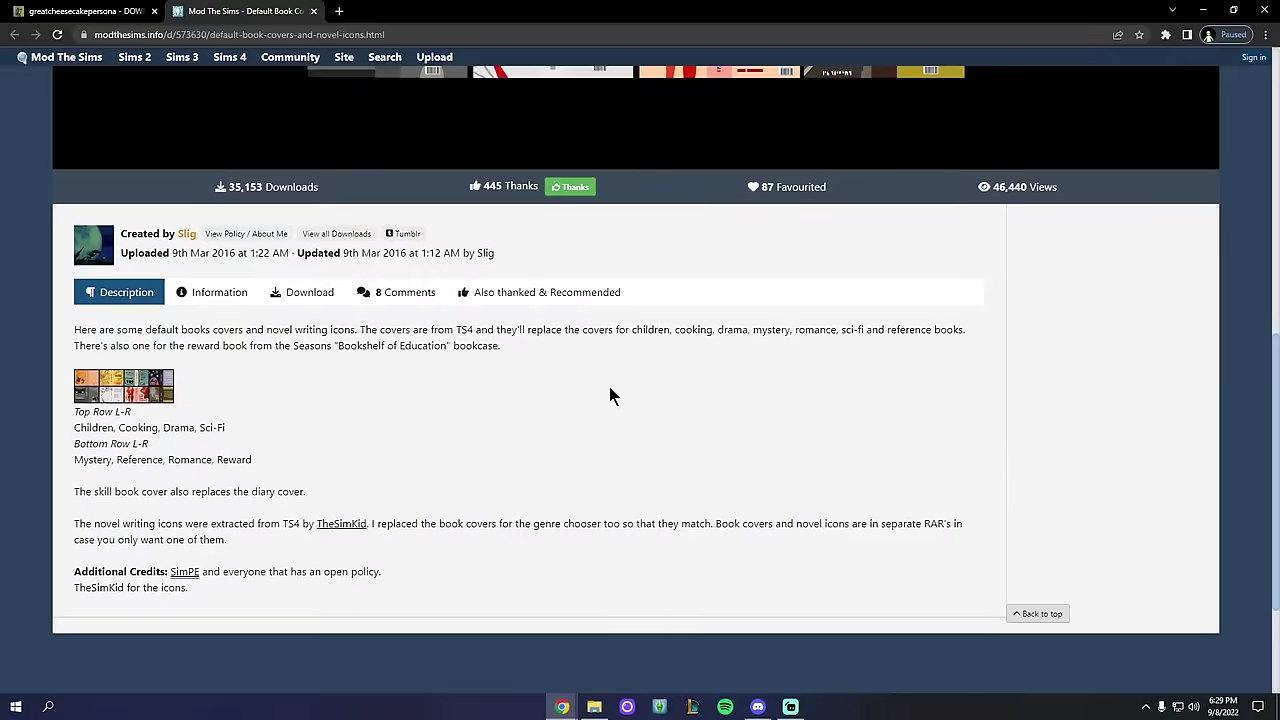
{"action": "left_click", "coordinate": [309, 289]}
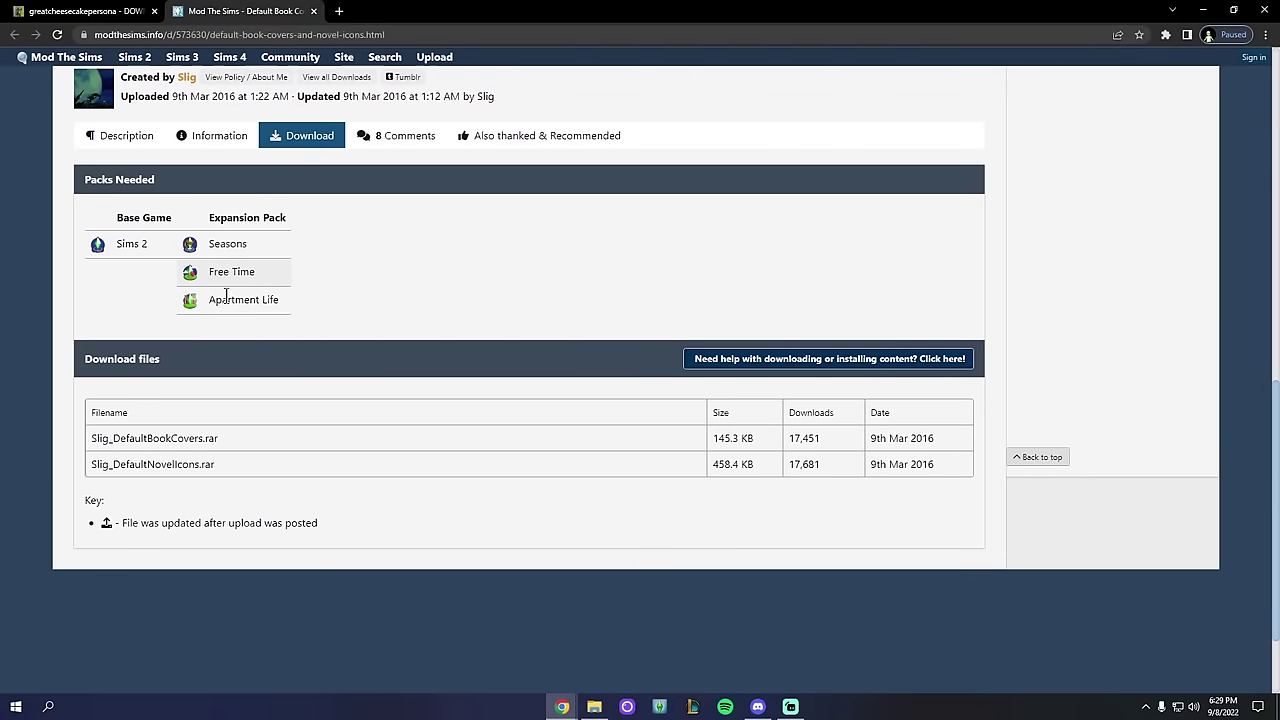
{"action": "left_click", "coordinate": [112, 135]}
{"action": "scroll", "coordinate": [294, 263], "scroll_direction": "up", "scroll_amount": 1}
Step: Switch to File Explorer and inspect Slig_DefaultBookCovers.package in the Default Book Covers folder, and return to the browser
{"action": "key", "text": "alt+Tab"}
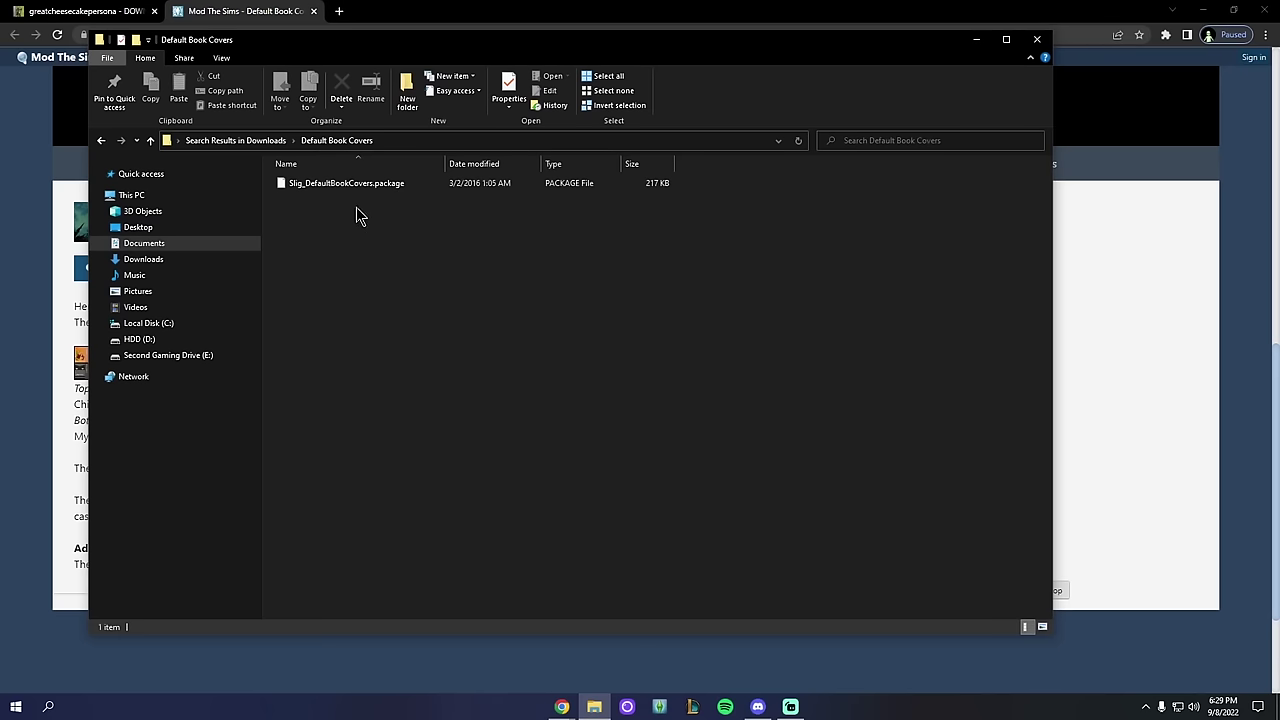
{"action": "left_click", "coordinate": [352, 186]}
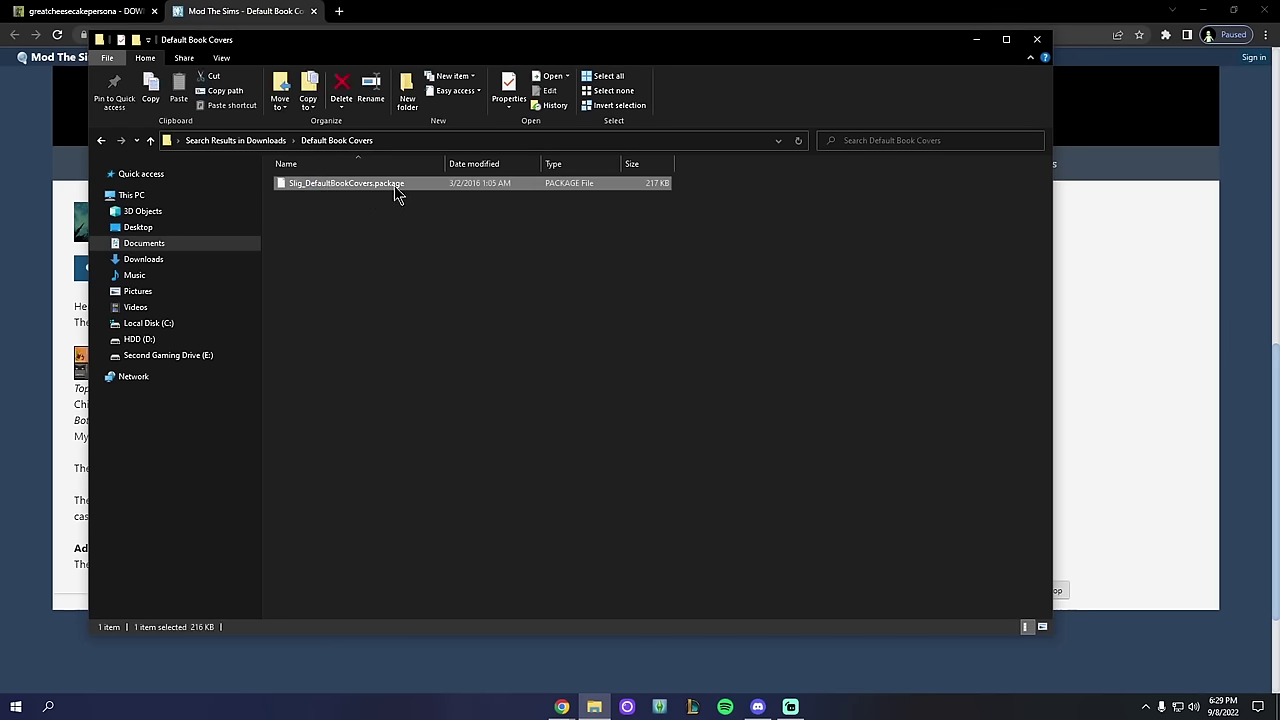
{"action": "left_click", "coordinate": [270, 140]}
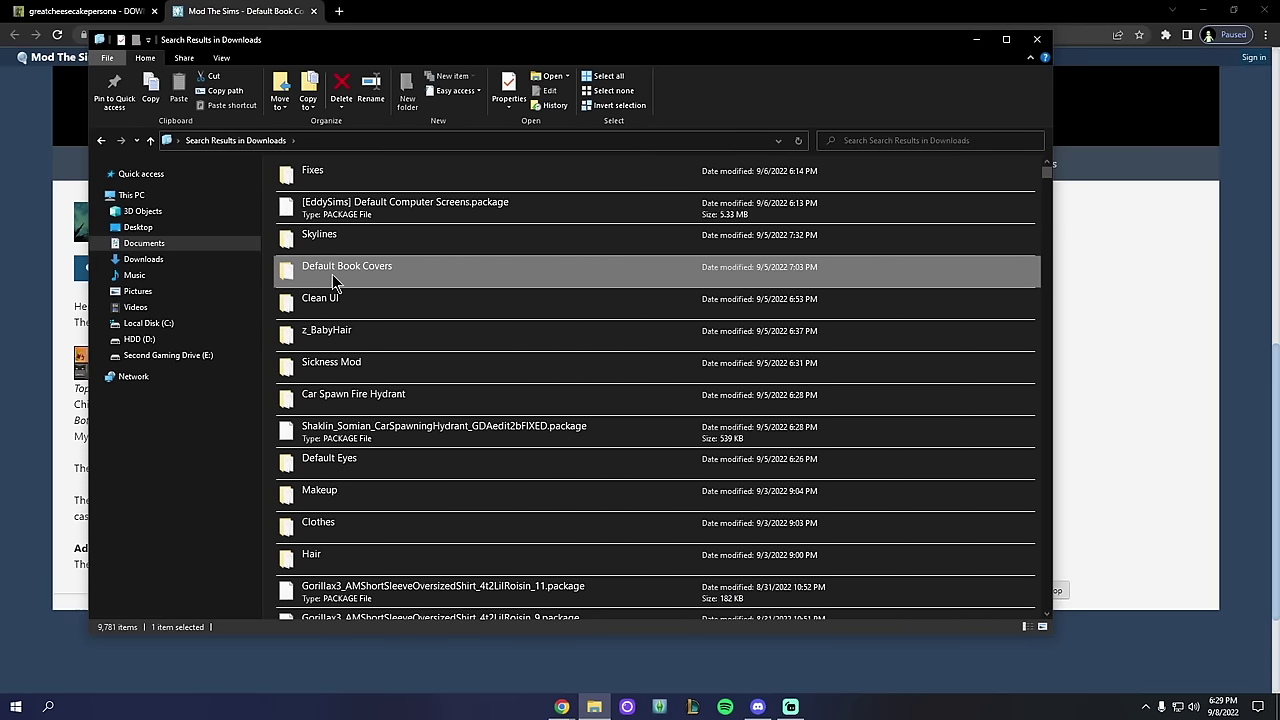
{"action": "double_click", "coordinate": [333, 280]}
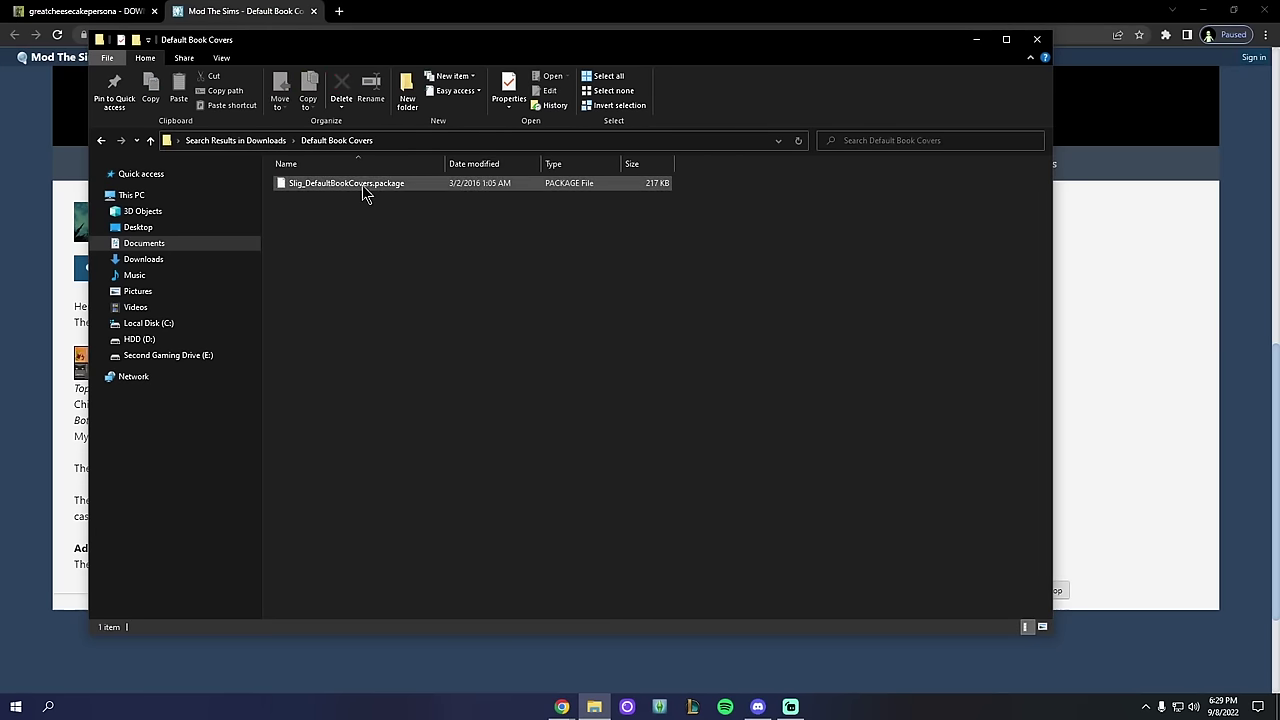
{"action": "left_click", "coordinate": [366, 198]}
{"action": "key", "text": "alt+Tab"}
Step: Download Slig_DefaultBookCovers.rar from the mod page and open the archive in WinRAR
{"action": "left_click", "coordinate": [302, 268]}
{"action": "left_click", "coordinate": [150, 438]}
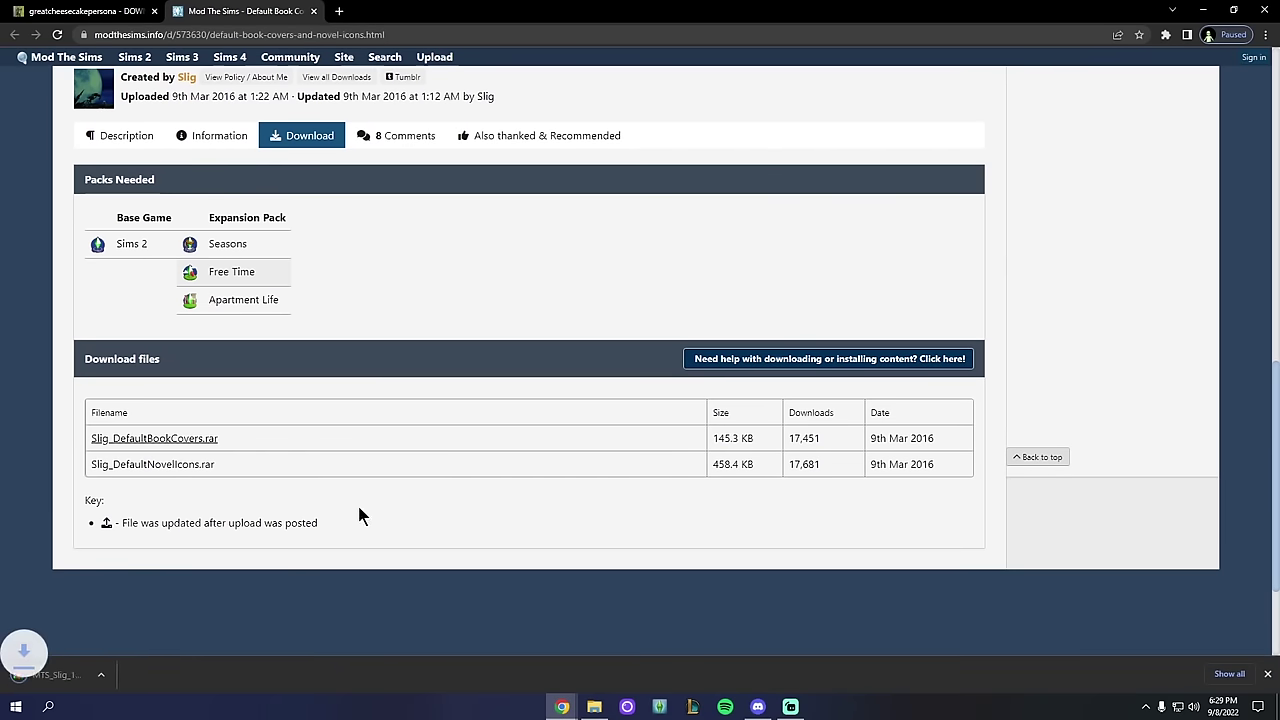
{"action": "left_click", "coordinate": [86, 675]}
{"action": "left_click", "coordinate": [850, 147]}
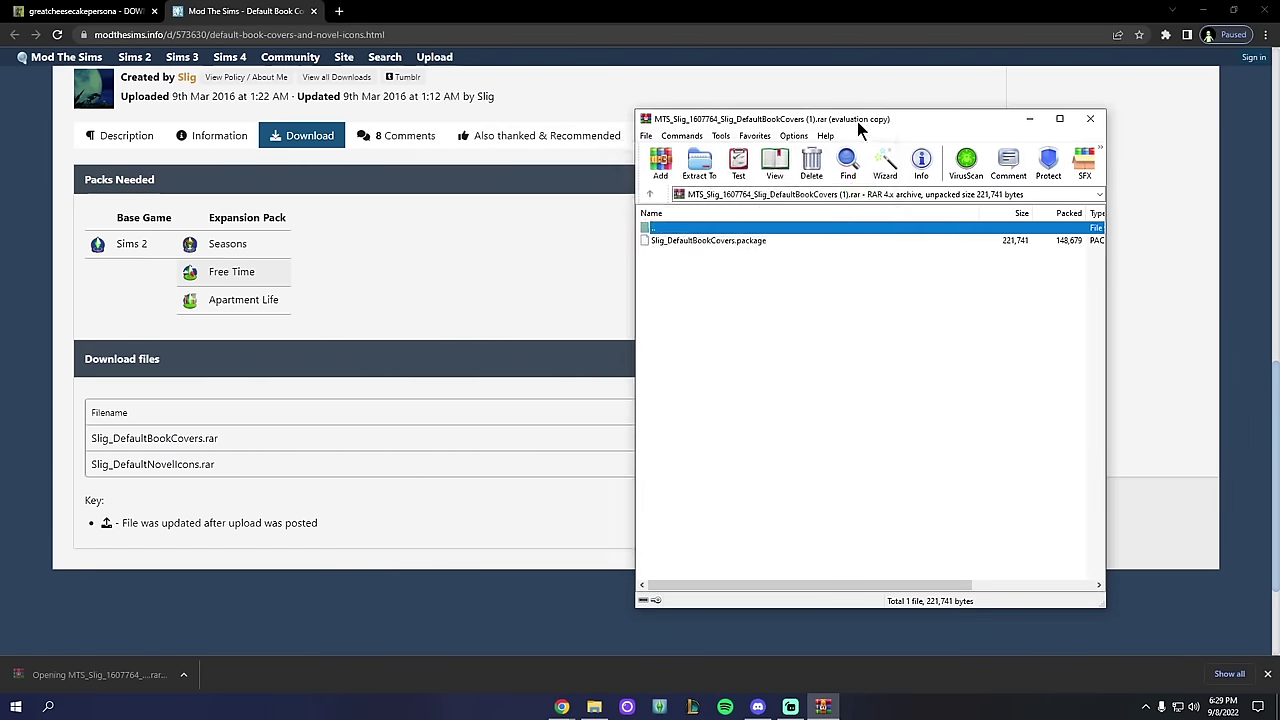
{"action": "left_click_drag", "start_coordinate": [857, 121], "coordinate": [510, 112]}
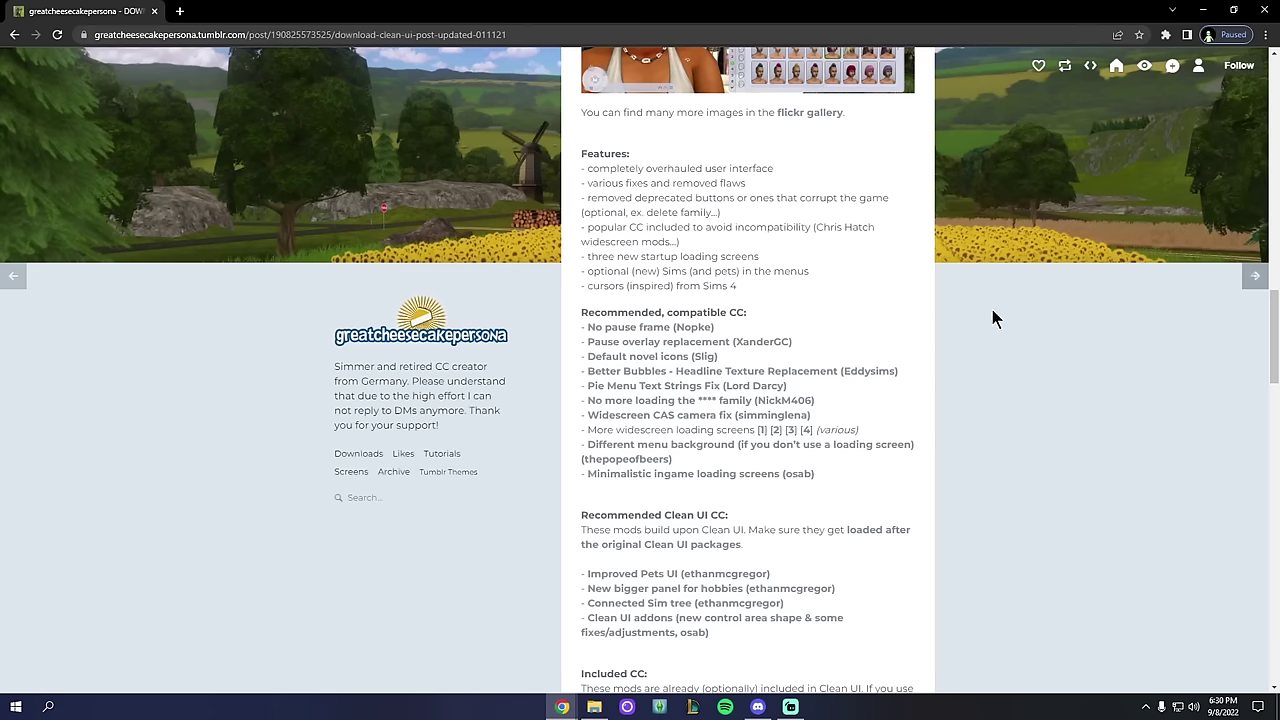
Step: Follow the main download link in the Clean UI post and download gckp-clean-ui.zip from Sim File Share
{"action": "scroll", "coordinate": [776, 390], "scroll_direction": "up", "scroll_amount": 1}
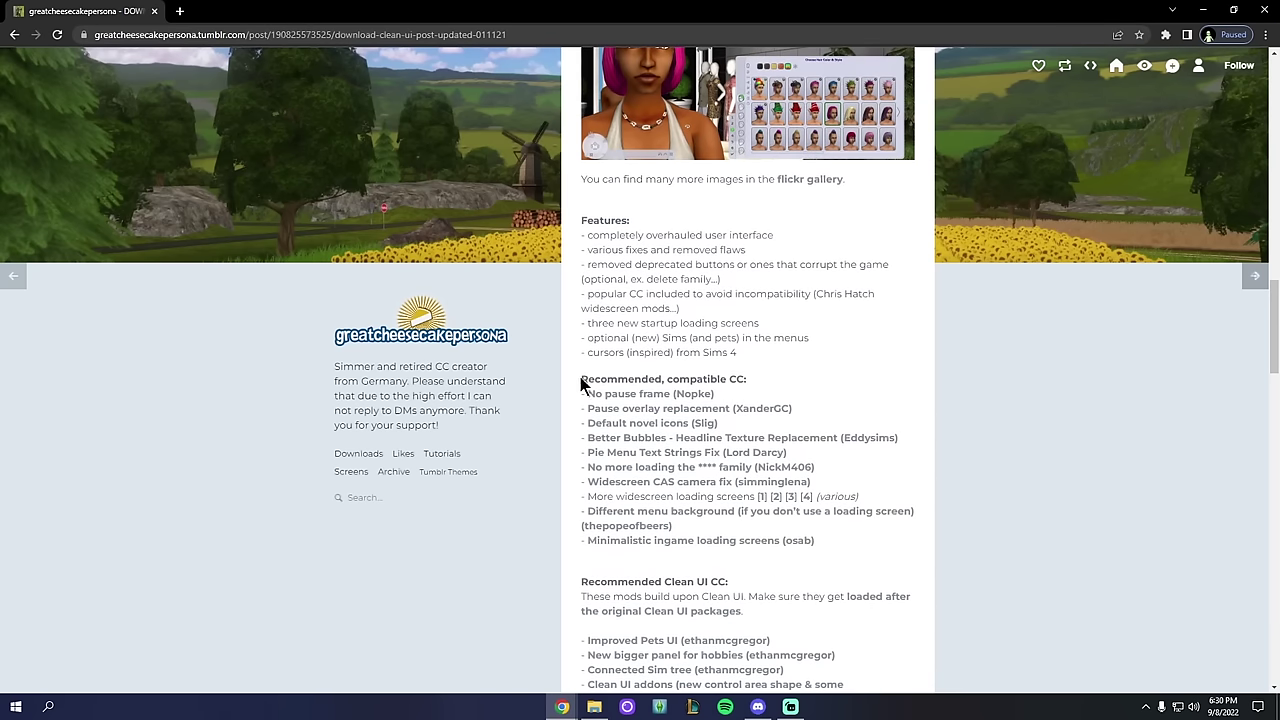
{"action": "scroll", "coordinate": [600, 380], "scroll_direction": "down", "scroll_amount": 6}
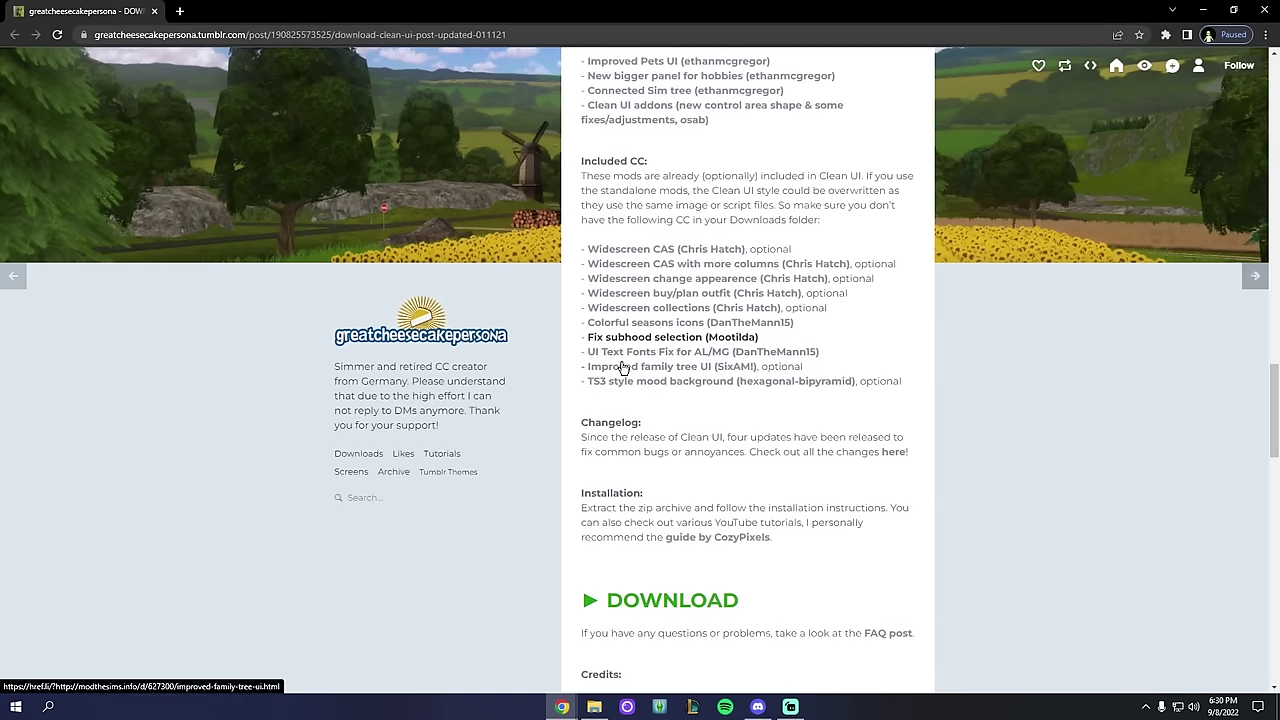
{"action": "scroll", "coordinate": [640, 440], "scroll_direction": "down", "scroll_amount": 1}
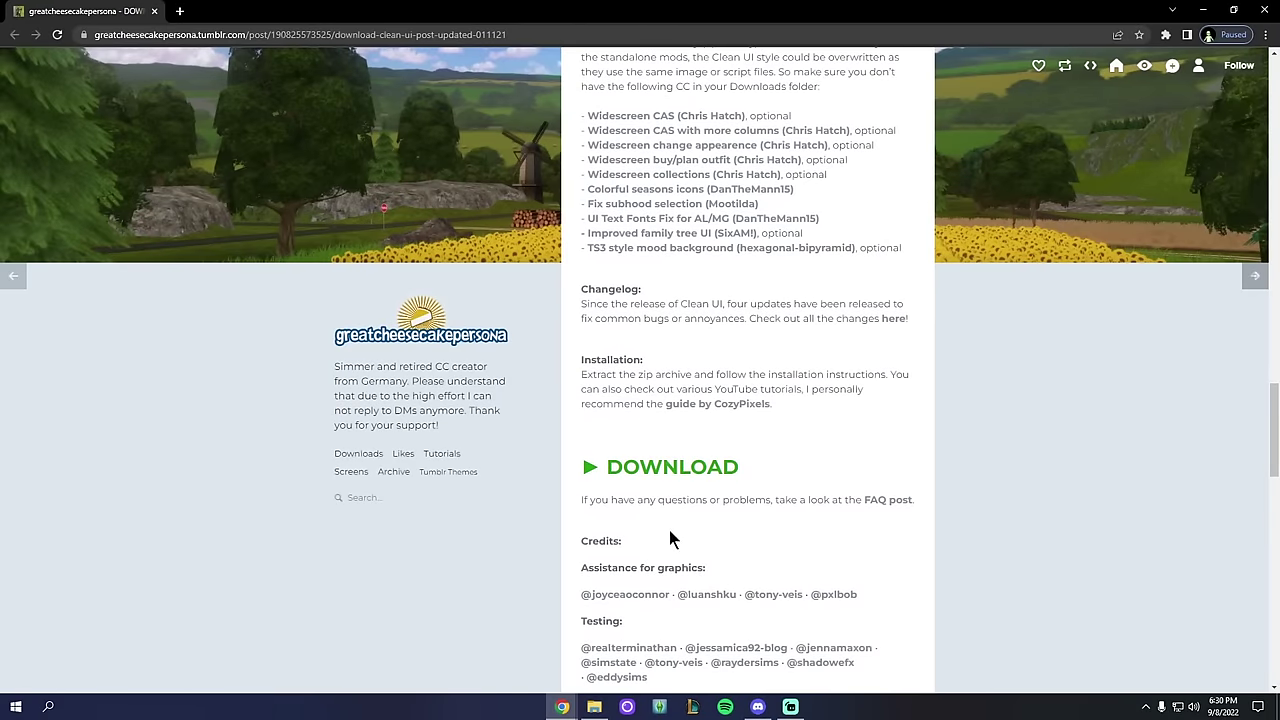
{"action": "left_click", "coordinate": [671, 484]}
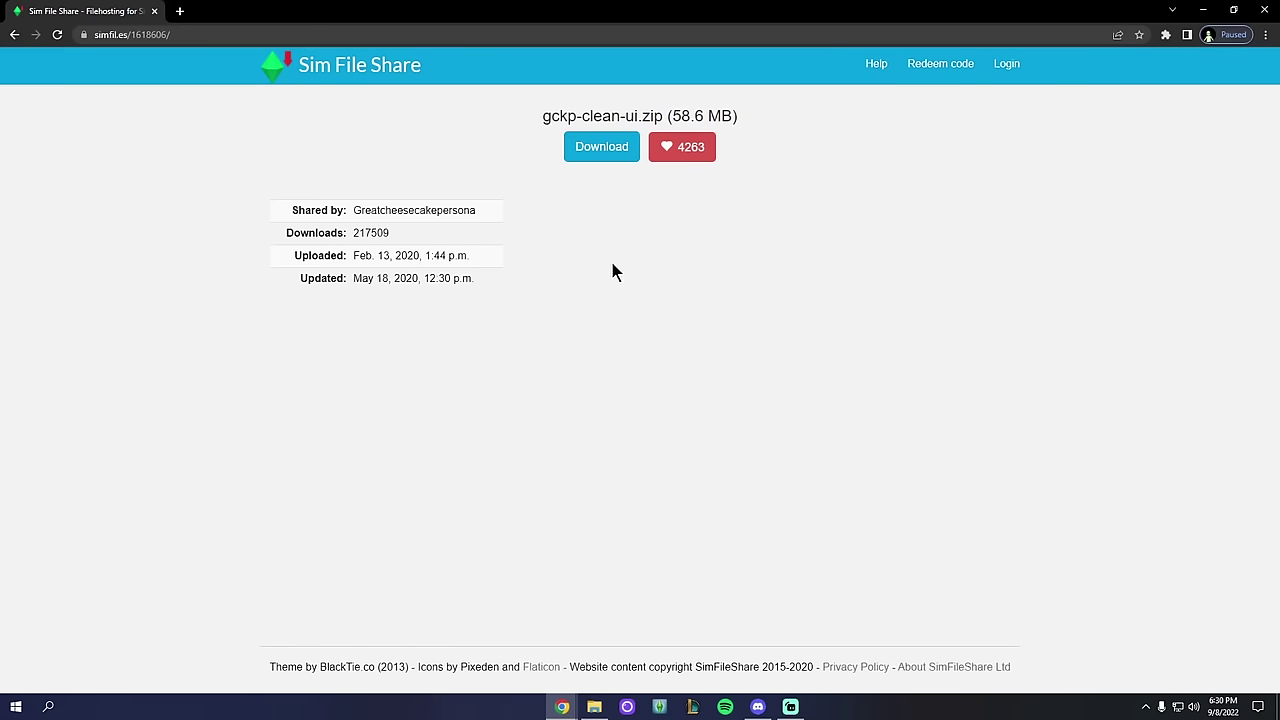
{"action": "left_click", "coordinate": [609, 151]}
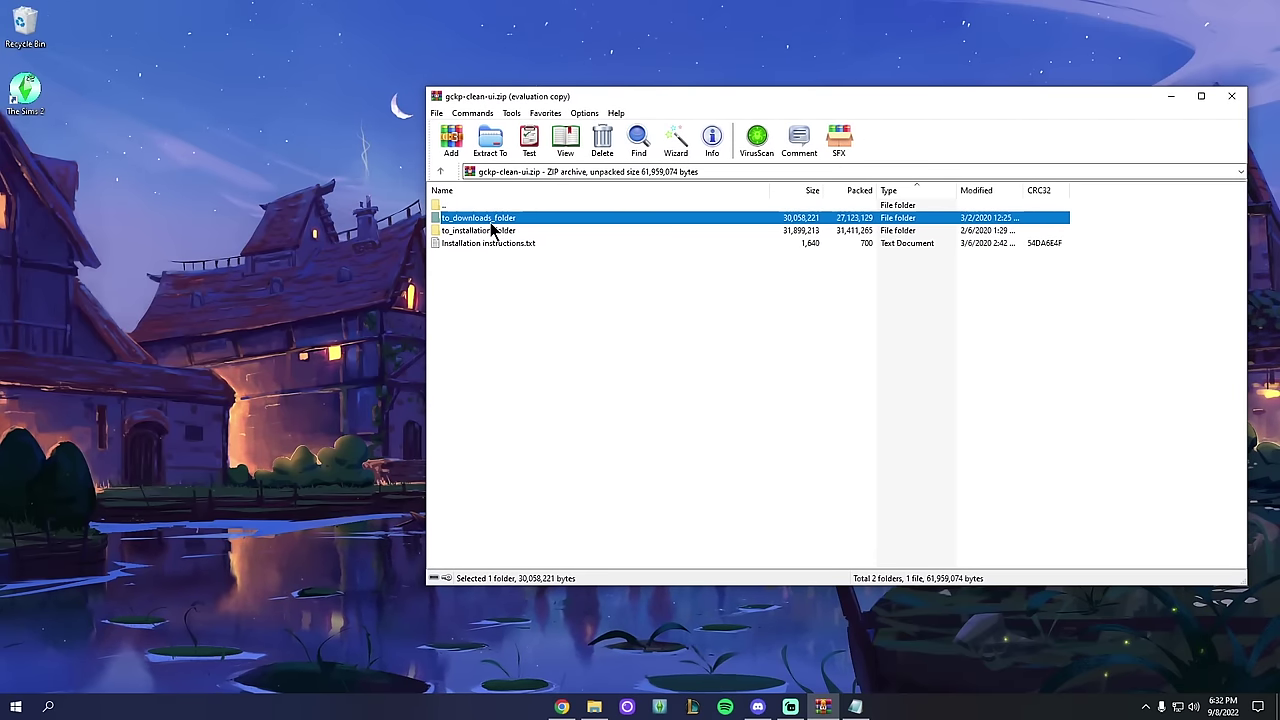
Step: Extract to_downloads_folder from gckp-clean-ui.zip to the desktop, minimize WinRAR and open the extracted folder
{"action": "left_click_drag", "start_coordinate": [494, 226], "coordinate": [634, 228]}
{"action": "left_click", "coordinate": [1170, 97]}
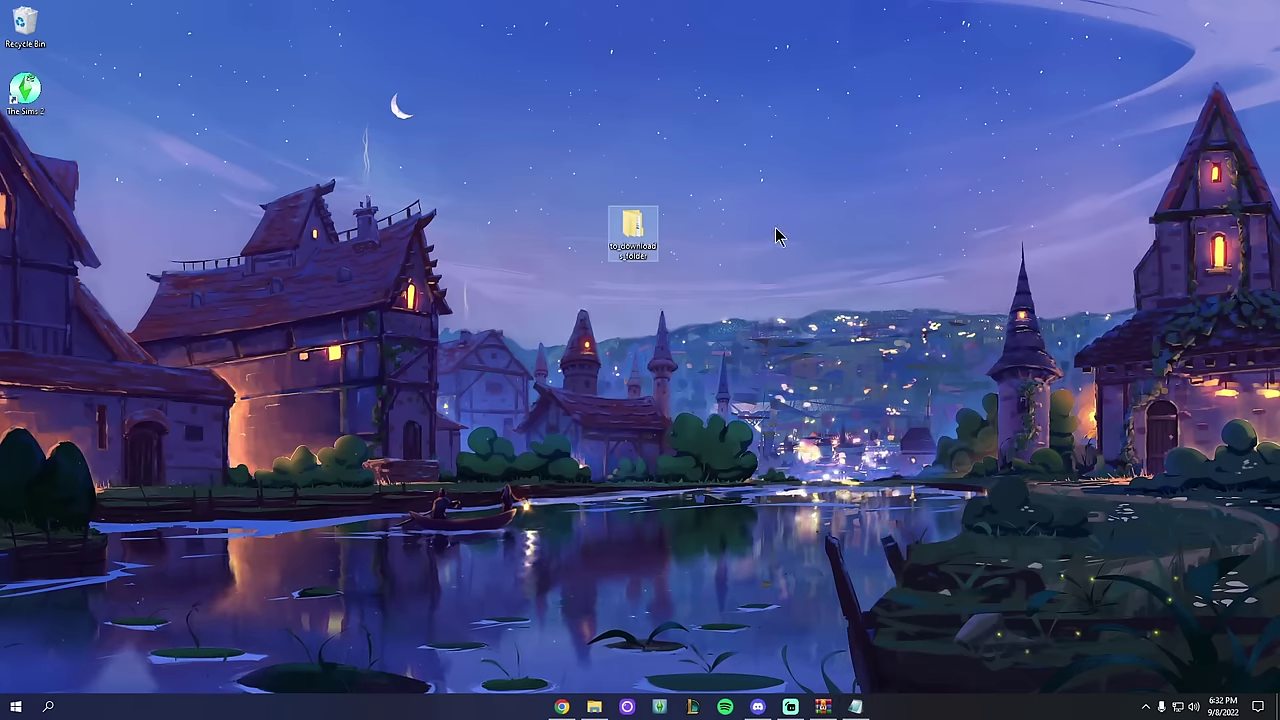
{"action": "double_click", "coordinate": [640, 246]}
{"action": "left_click_drag", "start_coordinate": [503, 60], "coordinate": [615, 62]}
Step: Open gckp-clean-ui's choose-one-clean-ui-buy-plan-outfit subfolder and view comparison.jpg to compare the outfit window options
{"action": "left_click", "coordinate": [421, 196]}
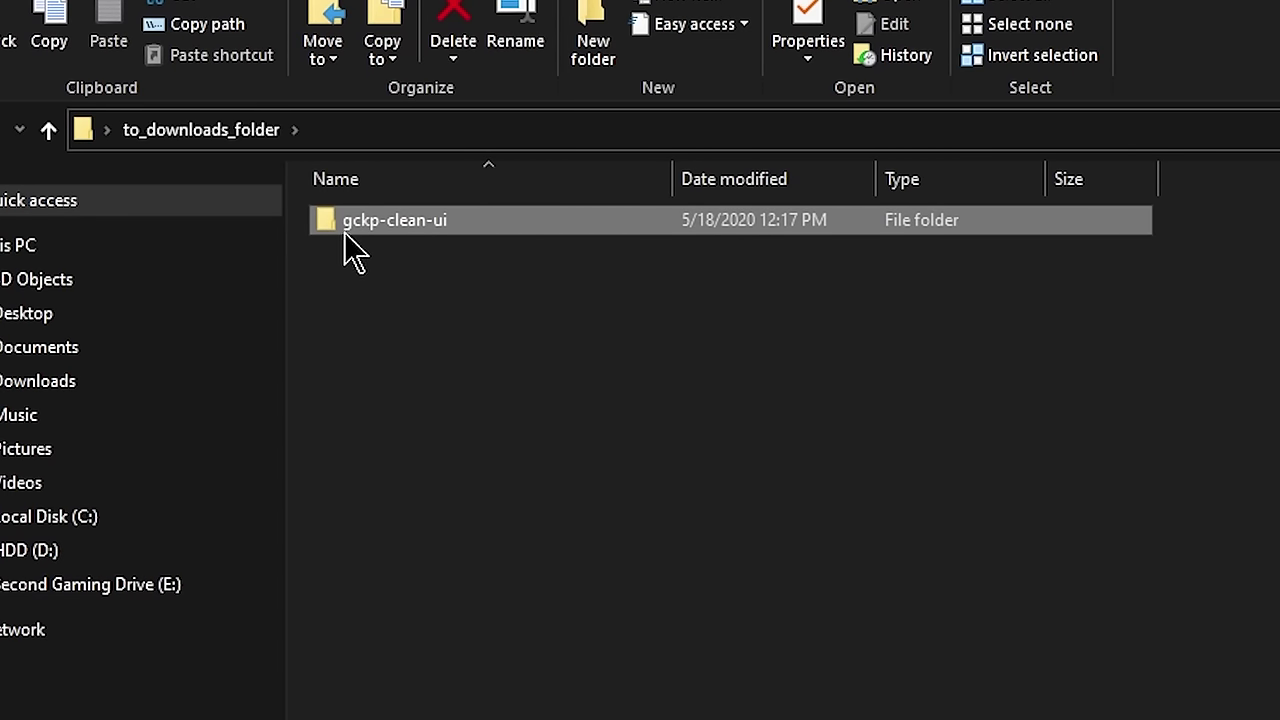
{"action": "double_click", "coordinate": [367, 232]}
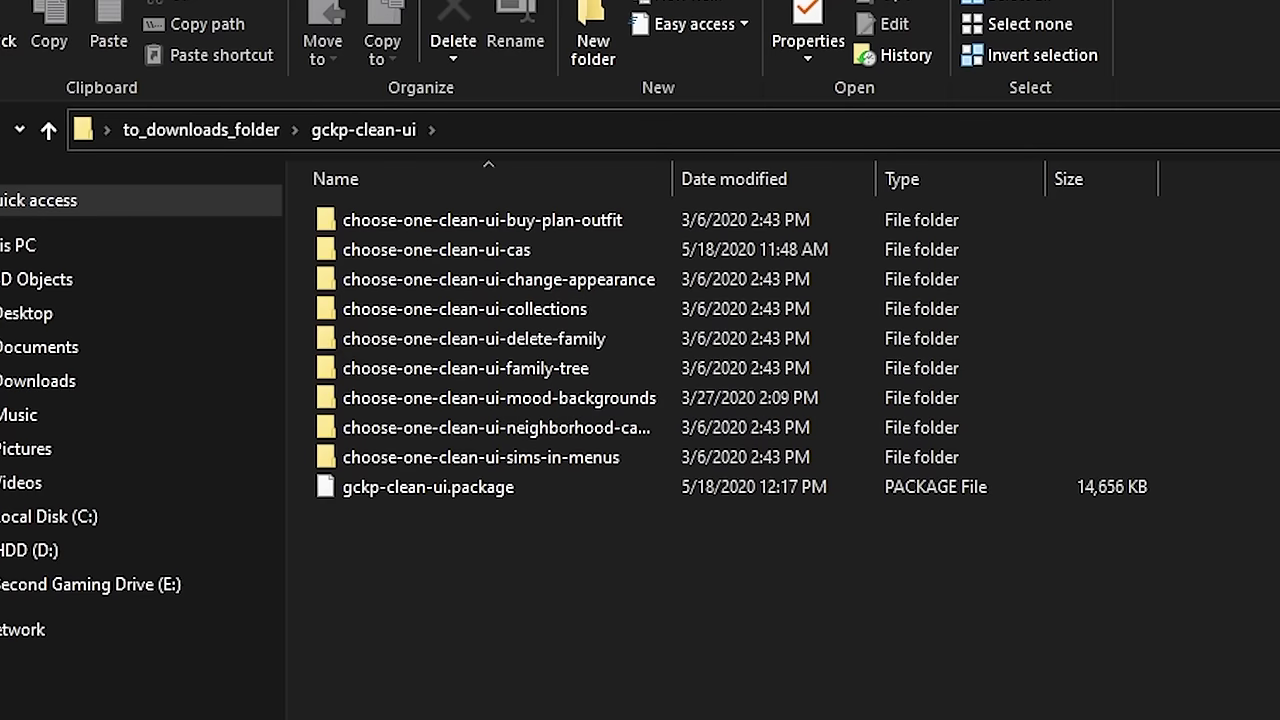
{"action": "double_click", "coordinate": [648, 222]}
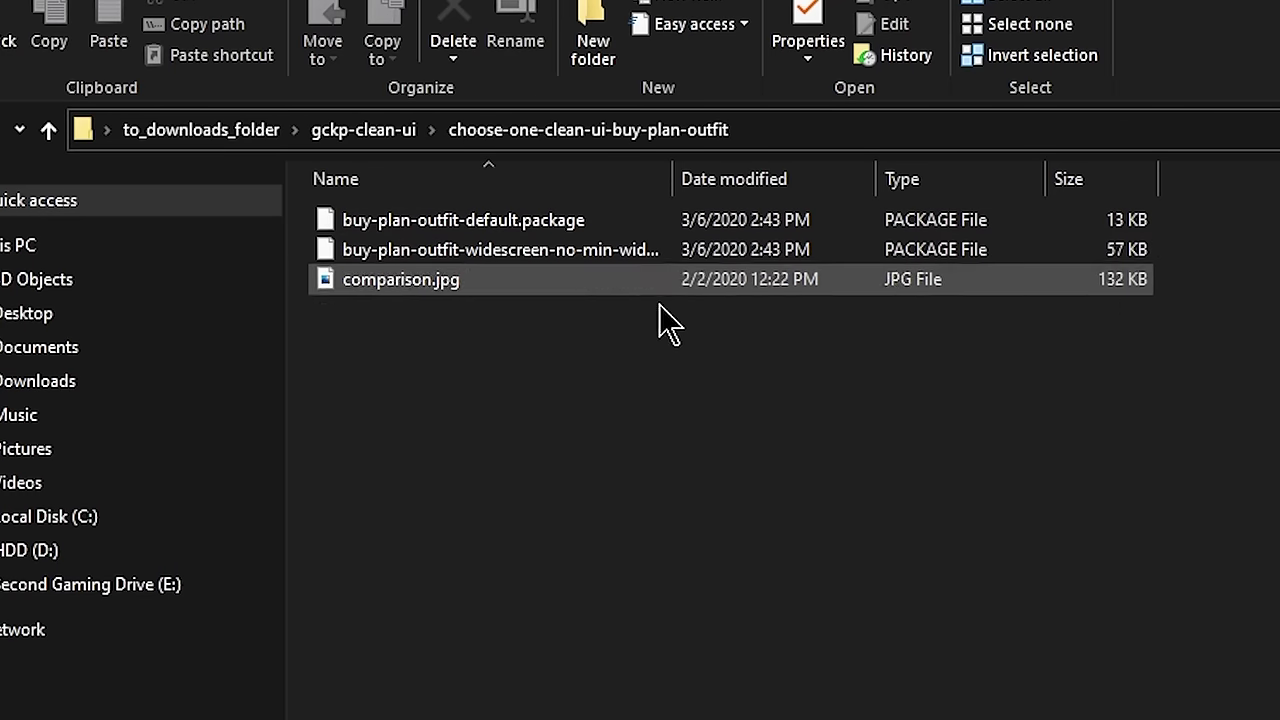
{"action": "right_click", "coordinate": [390, 286]}
{"action": "left_click", "coordinate": [459, 307]}
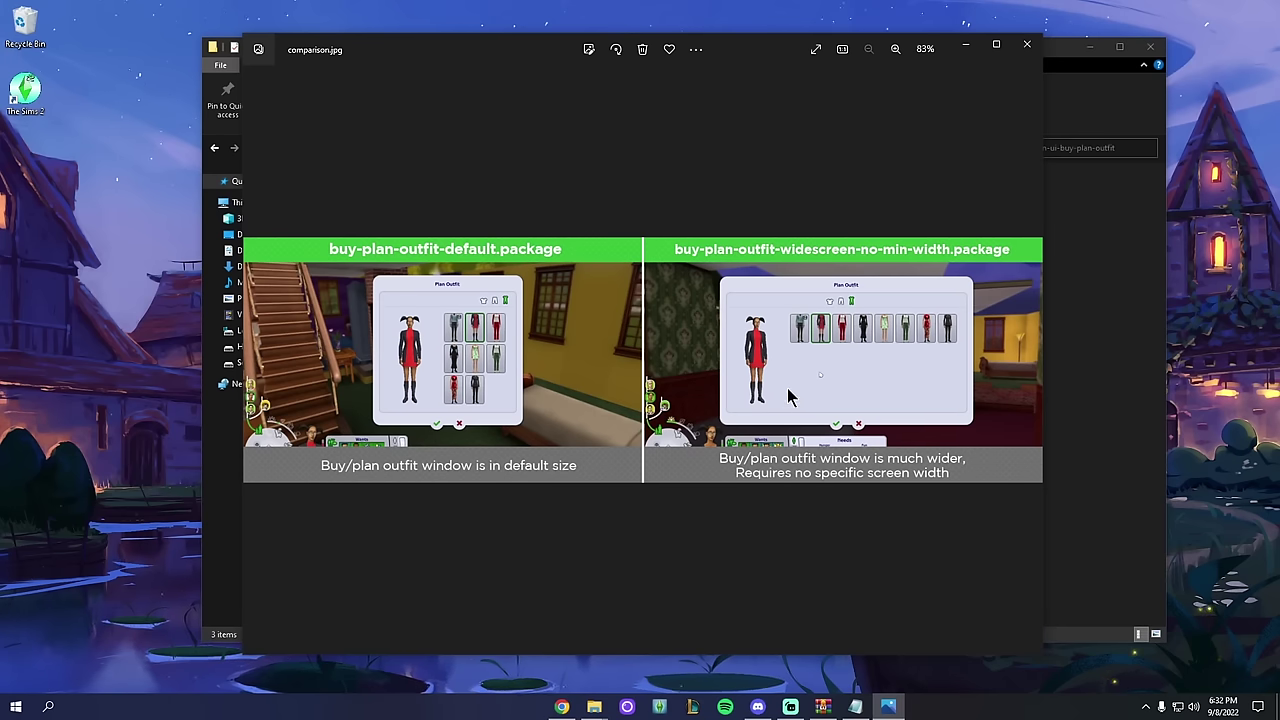
Step: Arrange the comparison image and outfit options windows, and open the Clean UI subfolder of The Sims 2 Ultimate Collection's Downloads folder
{"action": "left_click_drag", "start_coordinate": [480, 55], "coordinate": [280, 43]}
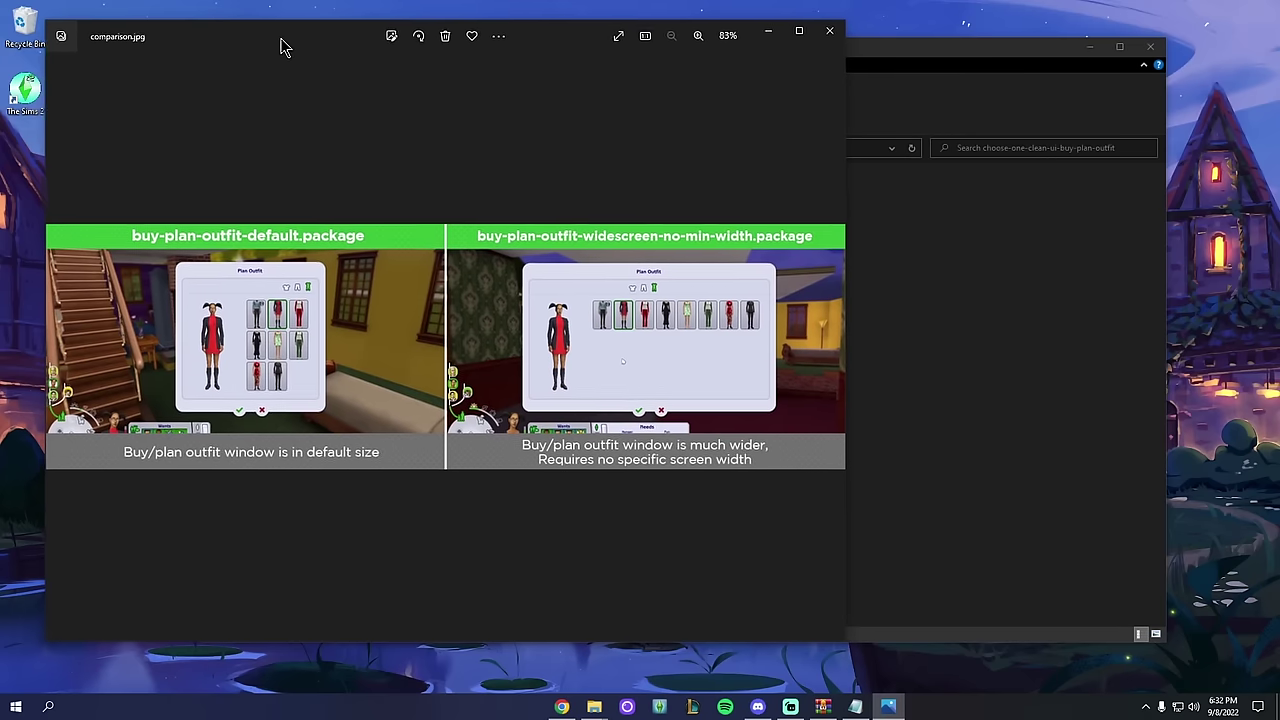
{"action": "left_click", "coordinate": [908, 243]}
{"action": "left_click_drag", "start_coordinate": [468, 35], "coordinate": [721, 80]}
{"action": "left_click", "coordinate": [448, 293]}
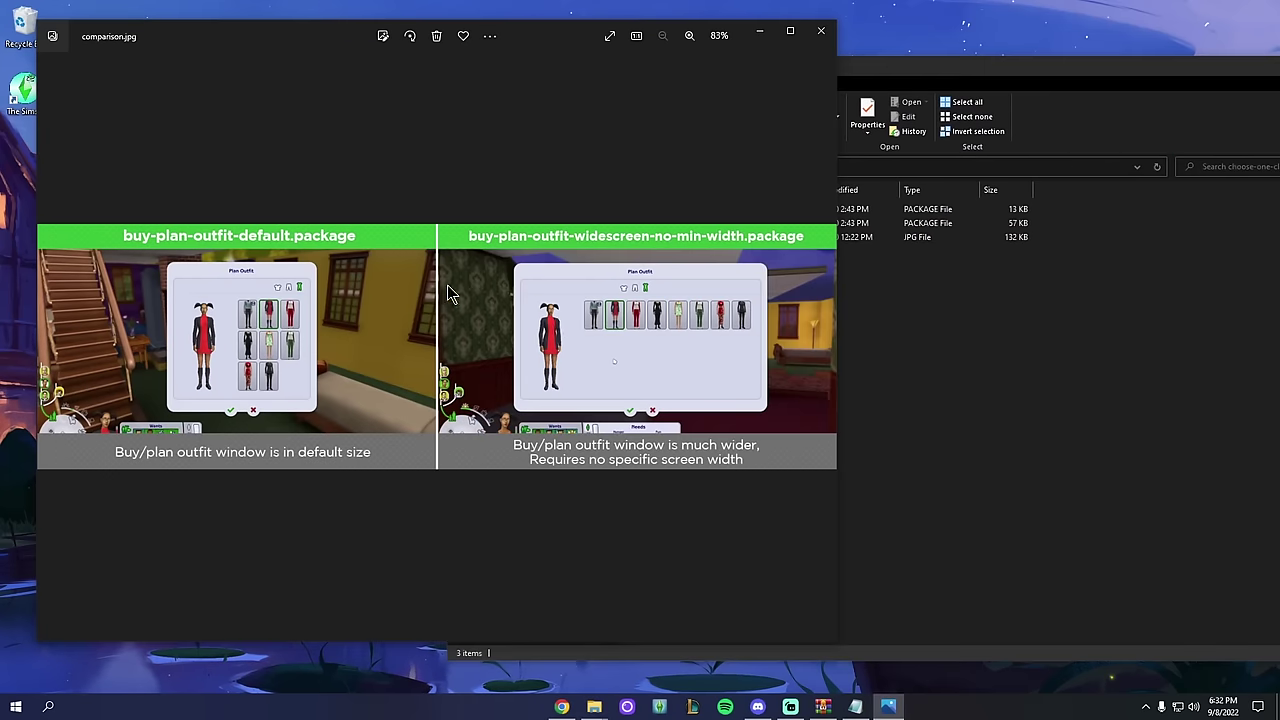
{"action": "key", "text": "alt+Tab"}
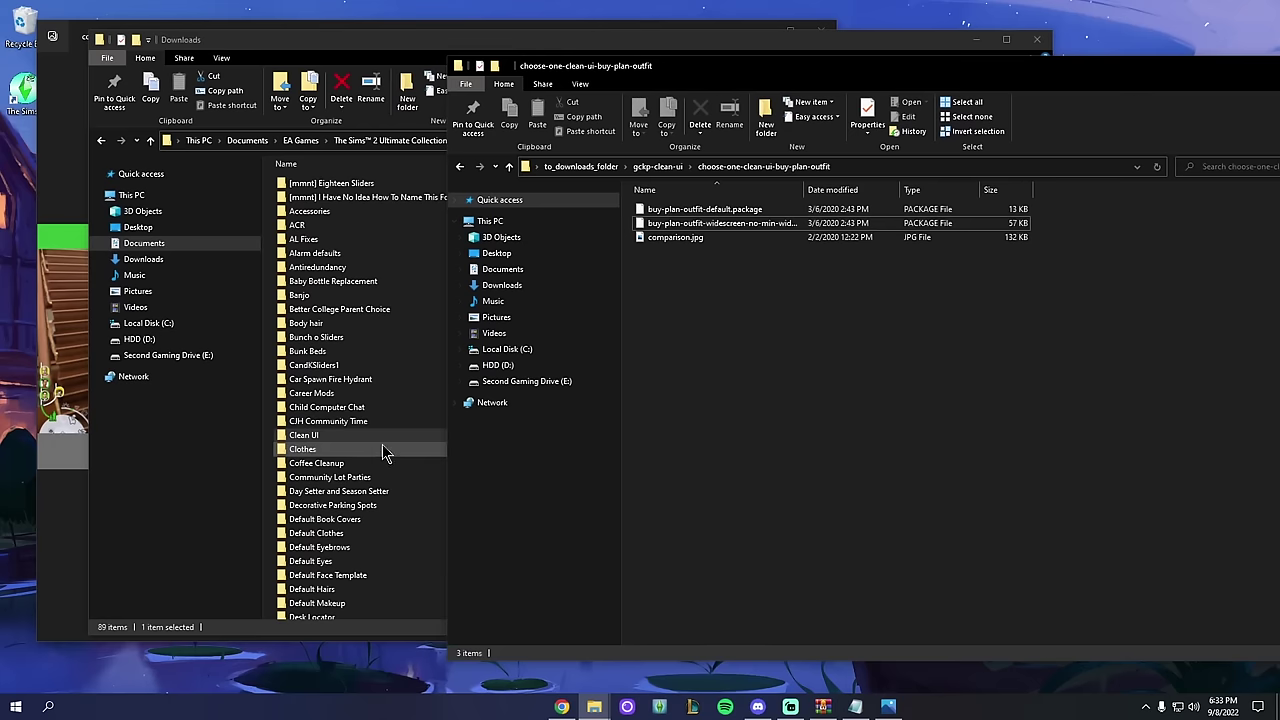
{"action": "left_click", "coordinate": [335, 436]}
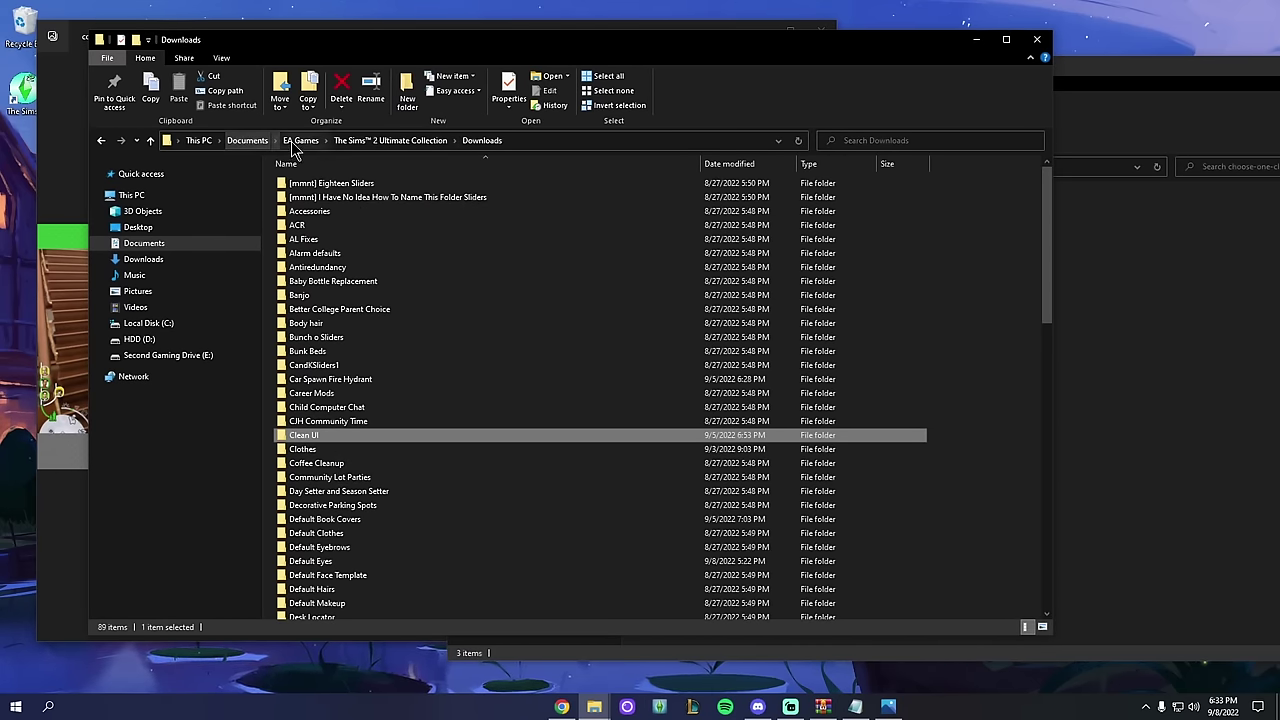
{"action": "double_click", "coordinate": [303, 435]}
{"action": "key", "text": "alt+Tab"}
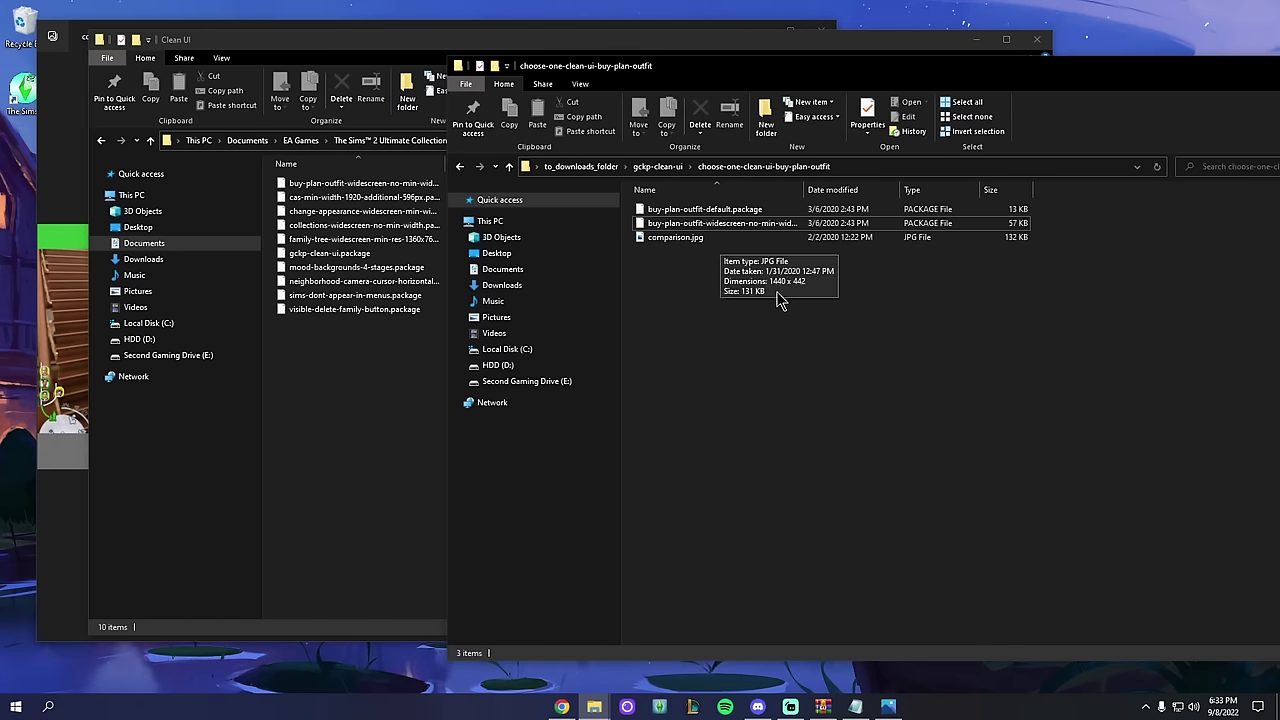
Step: Recheck comparison.jpg and move buy-plan-outfit-widescreen-no-min-width.package into the Clean UI folder, replacing the existing copy
{"action": "left_click", "coordinate": [758, 228]}
{"action": "left_click_drag", "start_coordinate": [806, 189], "coordinate": [1041, 189]}
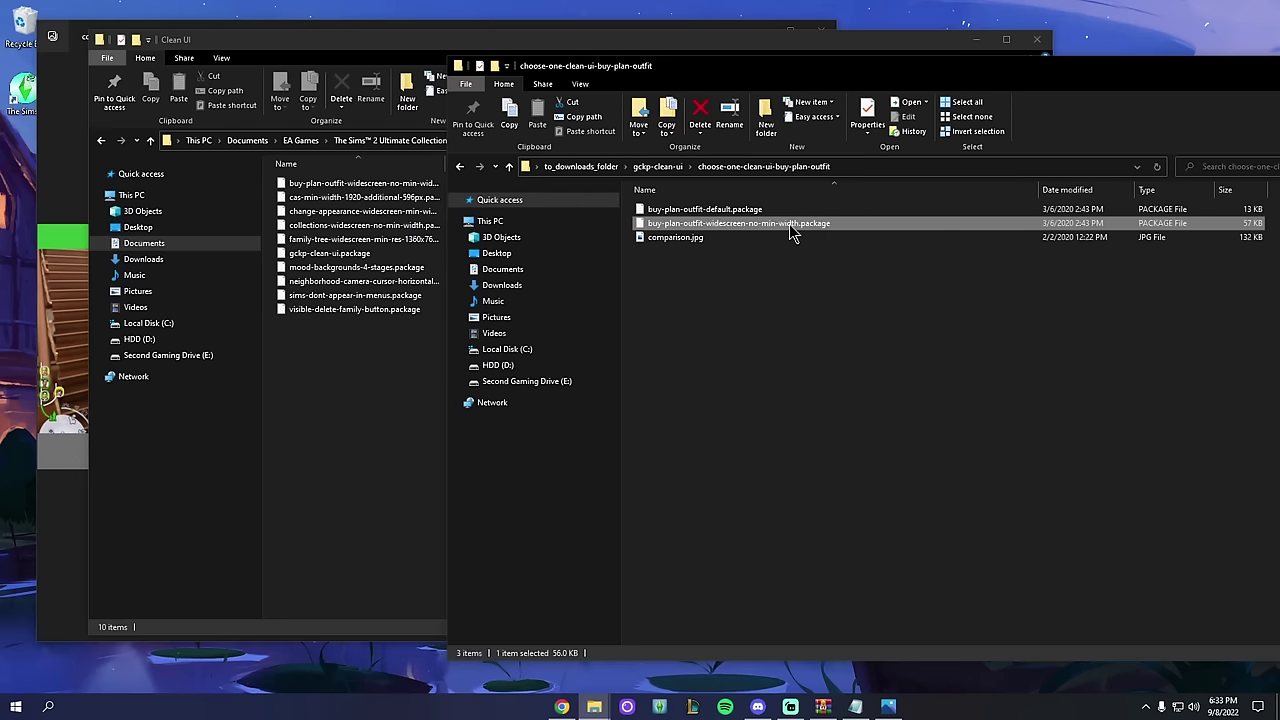
{"action": "double_click", "coordinate": [700, 238]}
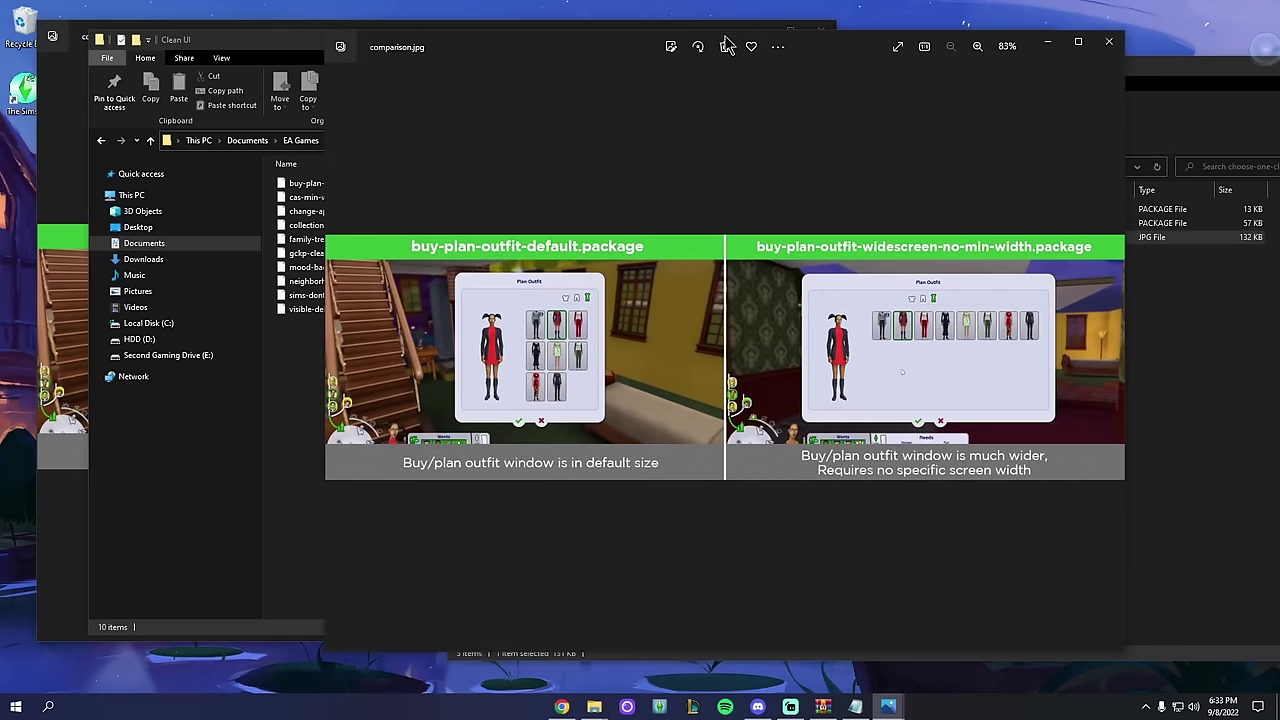
{"action": "left_click", "coordinate": [1109, 42]}
{"action": "left_click", "coordinate": [774, 225]}
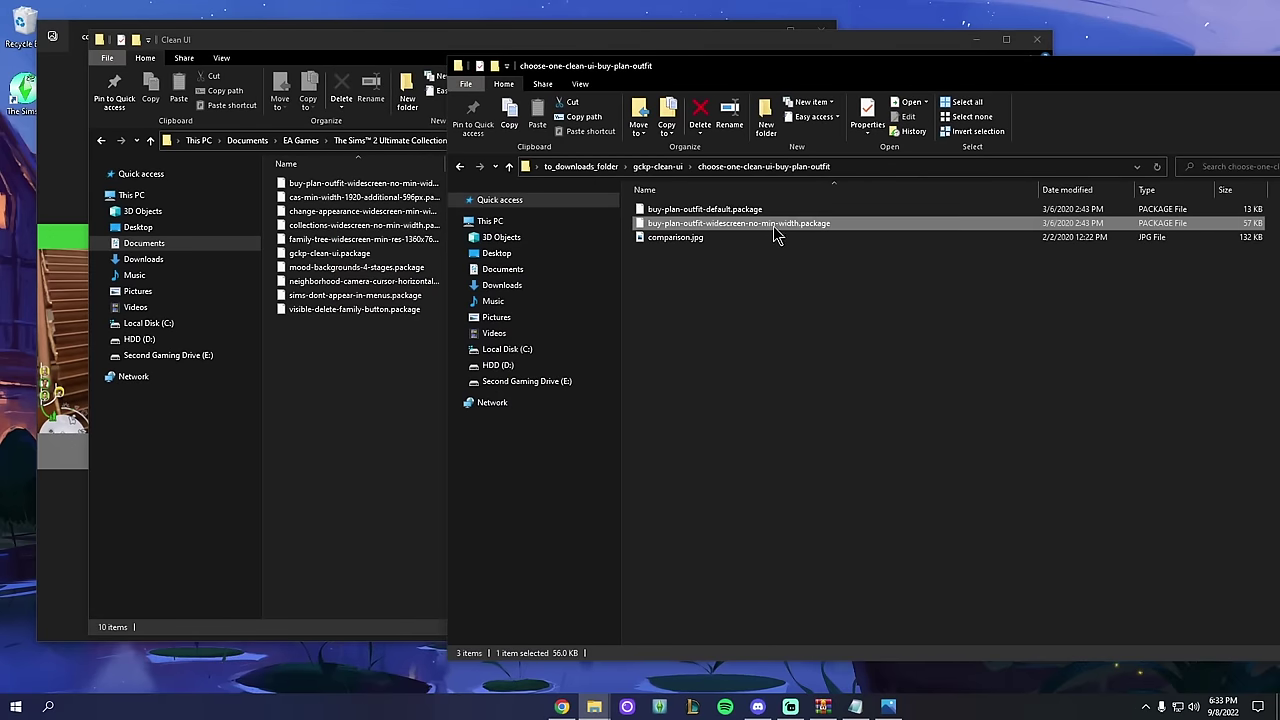
{"action": "left_click_drag", "start_coordinate": [763, 226], "coordinate": [392, 453]}
{"action": "left_click", "coordinate": [305, 263]}
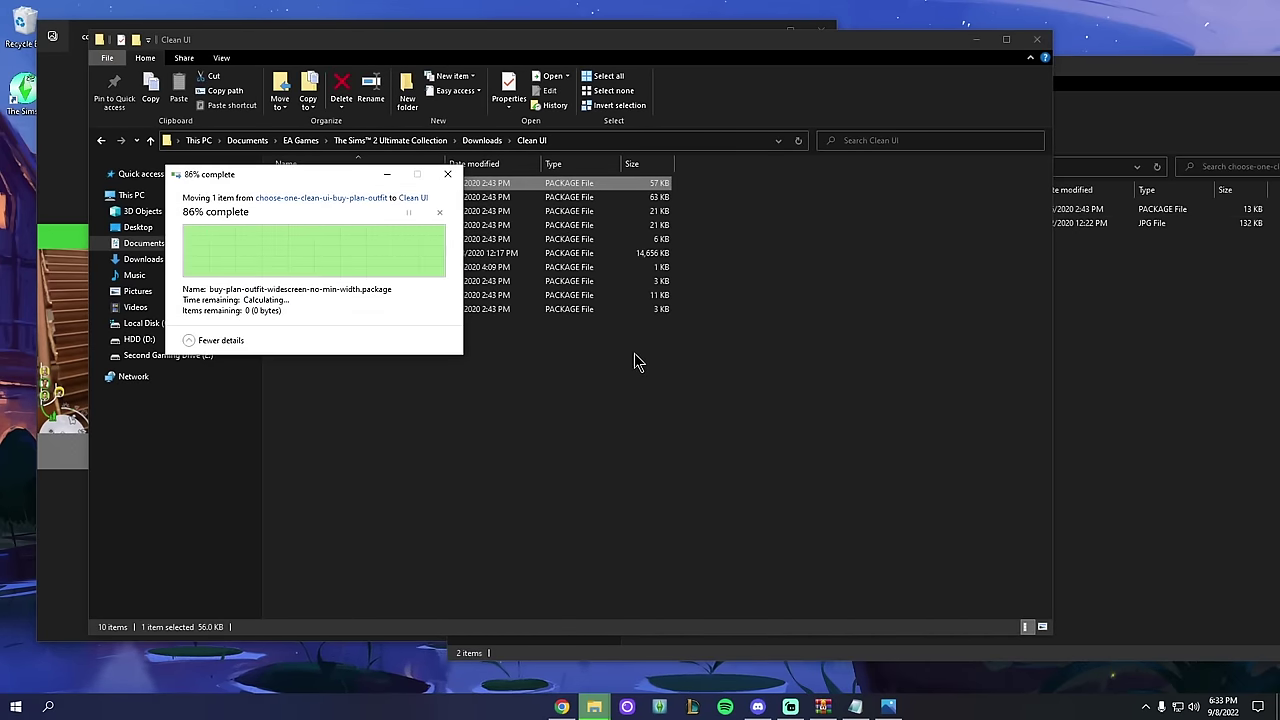
Step: Return to the extracted gckp-clean-ui folder and delete its choose-one-clean-ui-buy-plan-outfit subfolder
{"action": "key", "text": "alt+Tab"}
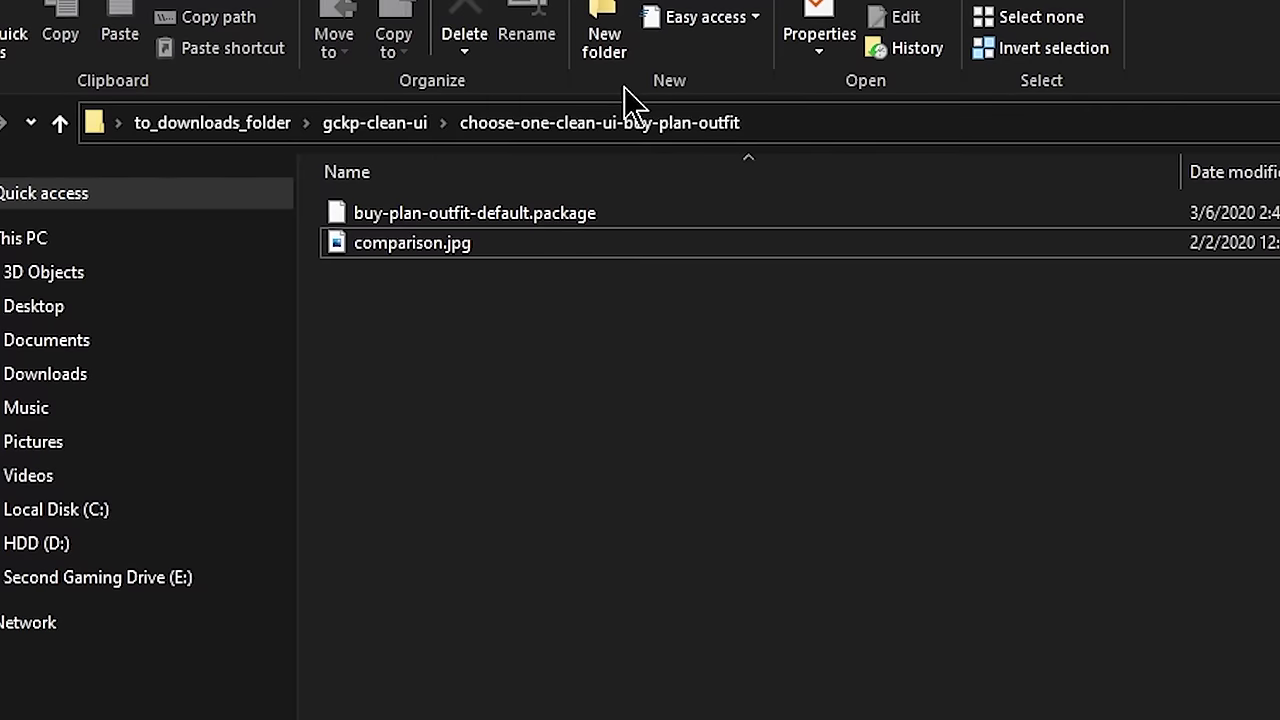
{"action": "left_click", "coordinate": [375, 126]}
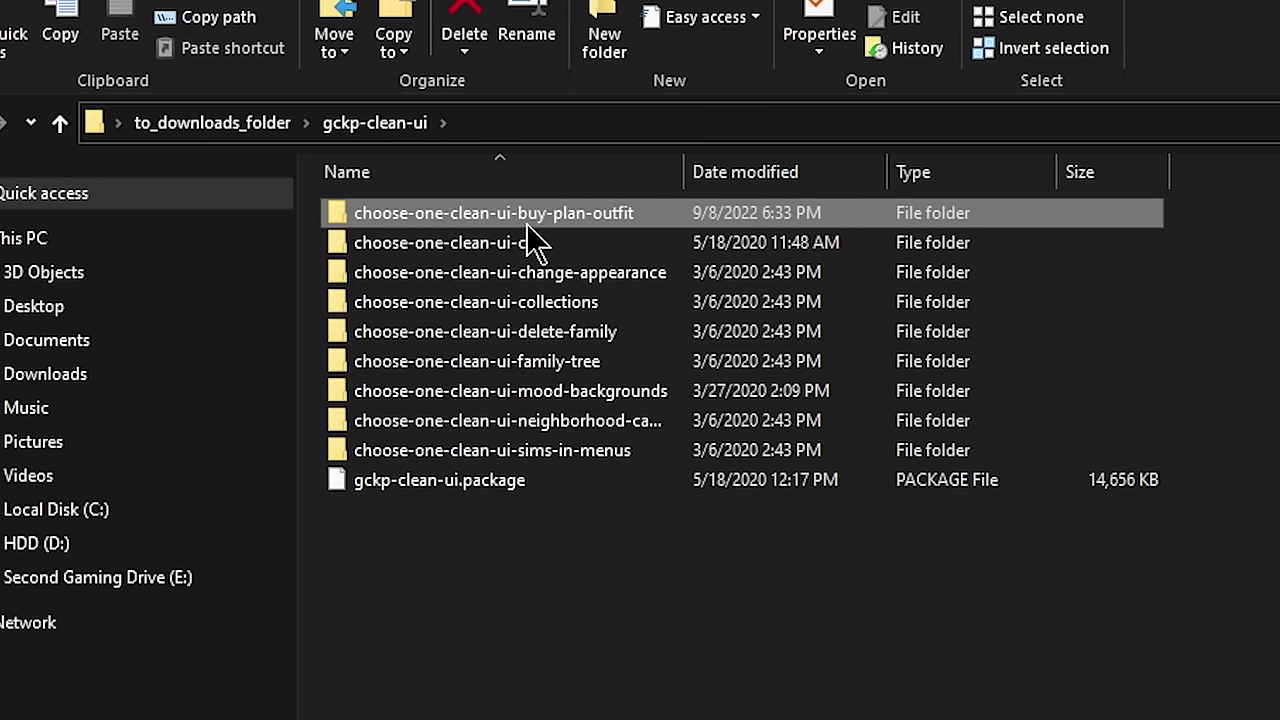
{"action": "right_click", "coordinate": [565, 232]}
{"action": "key", "text": "d"}
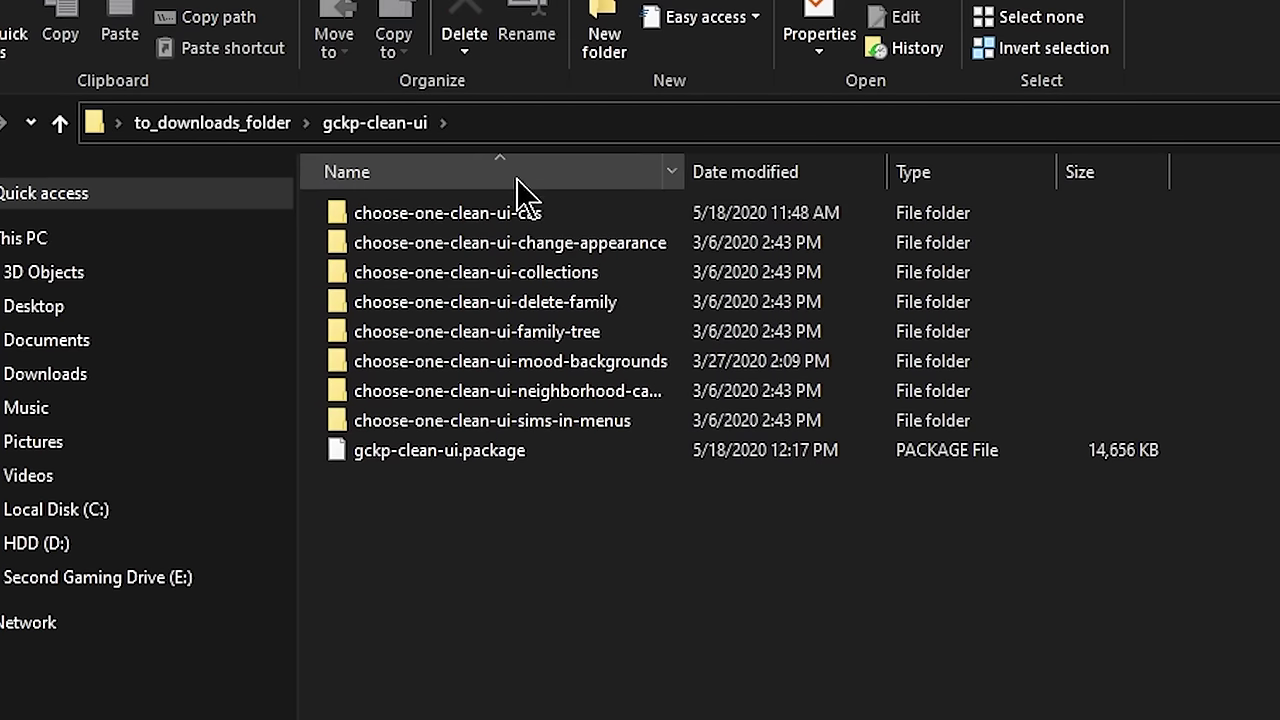
Step: Open the choose-one-clean-ui-cas subfolder and view comparison.jpg to compare the CAS width options
{"action": "double_click", "coordinate": [505, 215]}
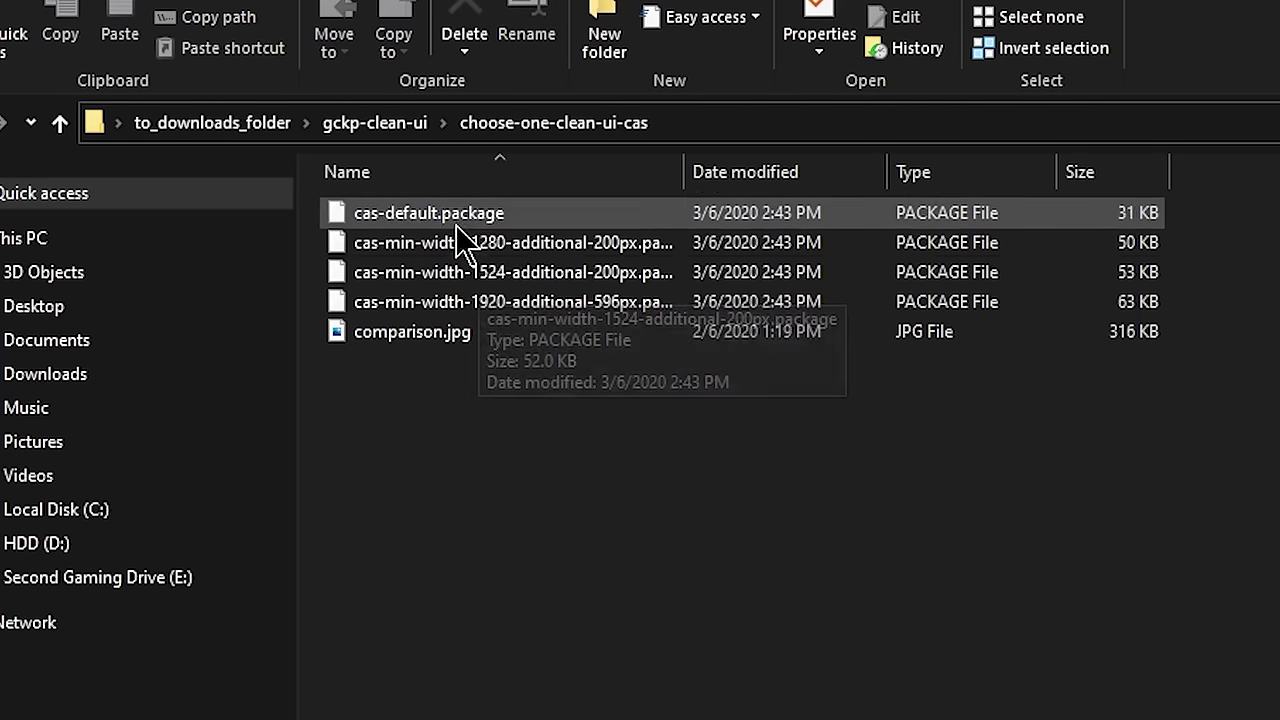
{"action": "double_click", "coordinate": [412, 331]}
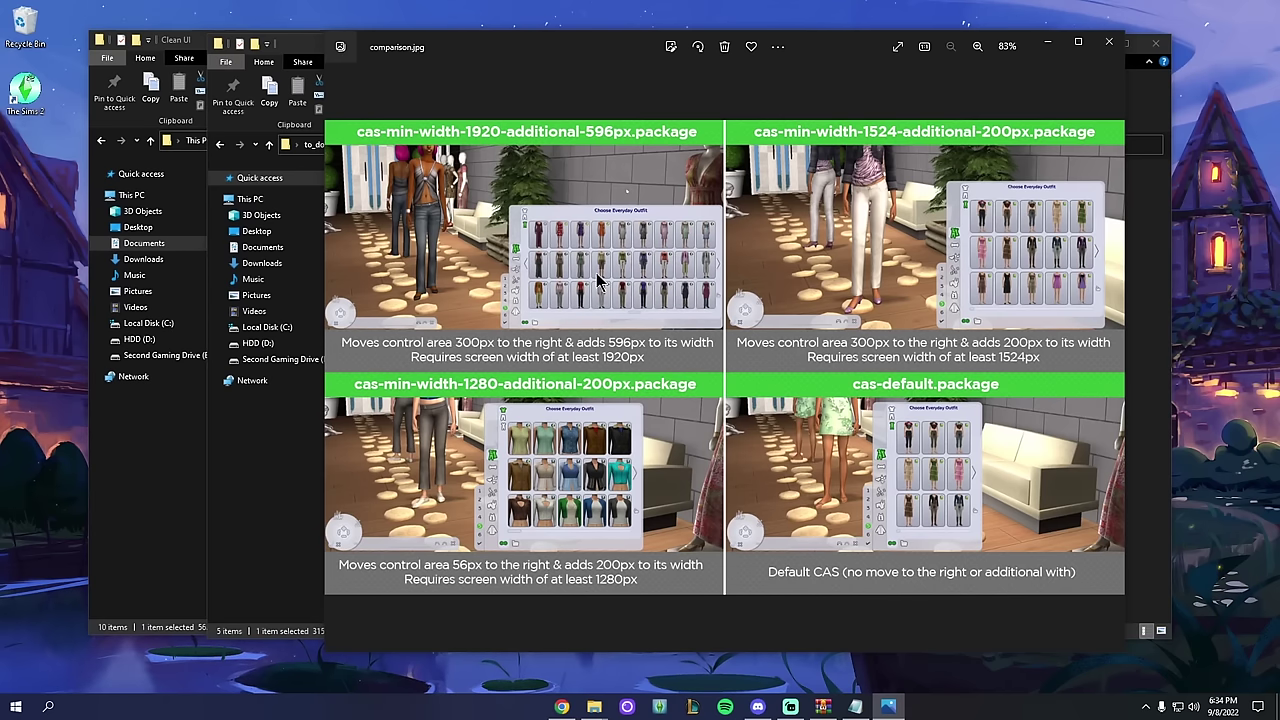
{"action": "left_click_drag", "start_coordinate": [590, 52], "coordinate": [548, 262]}
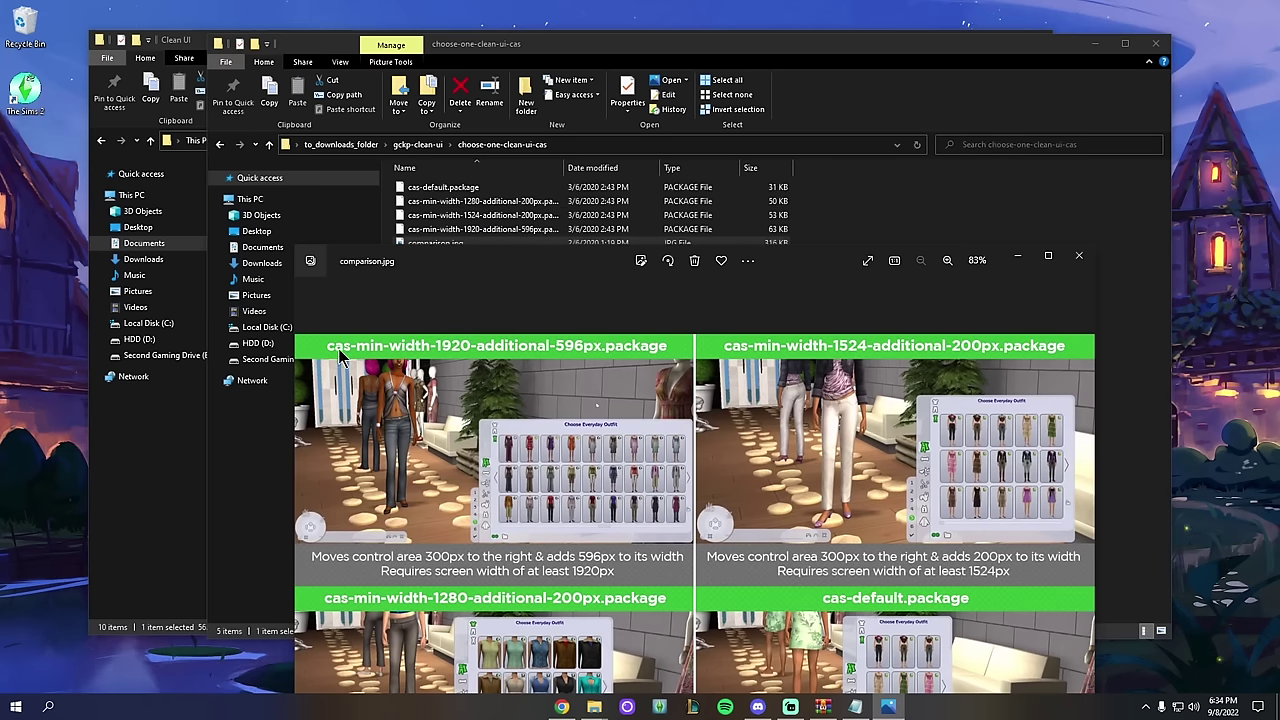
Step: Place the two folder windows side by side and move cas-min-width-1920-additional-596px.package into Clean UI, replacing the existing file
{"action": "left_click", "coordinate": [506, 231]}
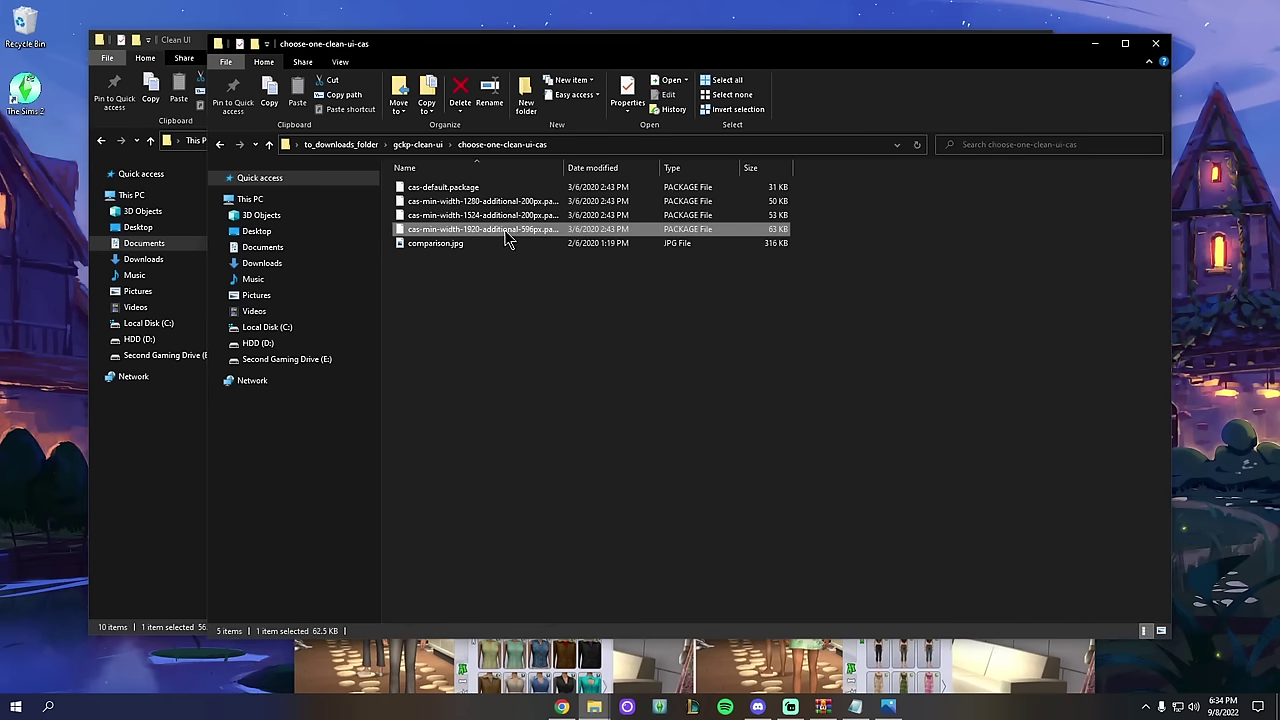
{"action": "left_click_drag", "start_coordinate": [491, 53], "coordinate": [751, 62]}
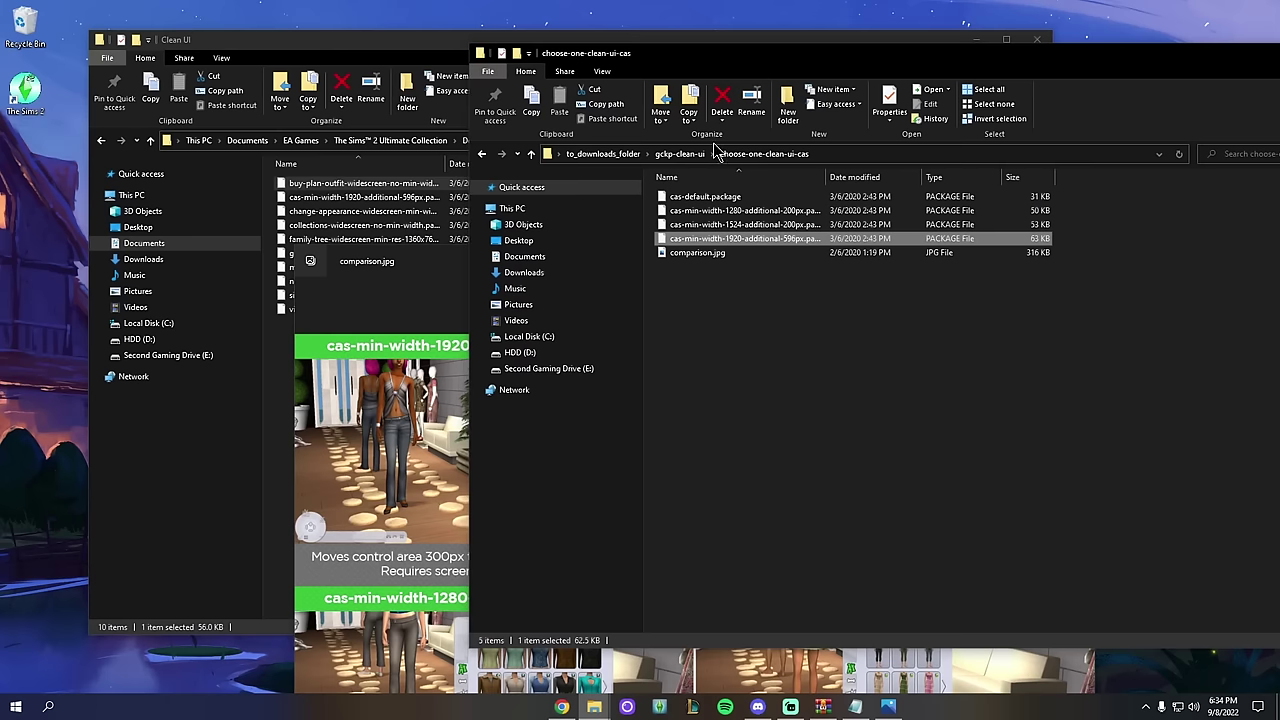
{"action": "left_click", "coordinate": [363, 50]}
{"action": "left_click_drag", "start_coordinate": [1055, 173], "coordinate": [888, 173]}
{"action": "left_click_drag", "start_coordinate": [771, 39], "coordinate": [728, 33]}
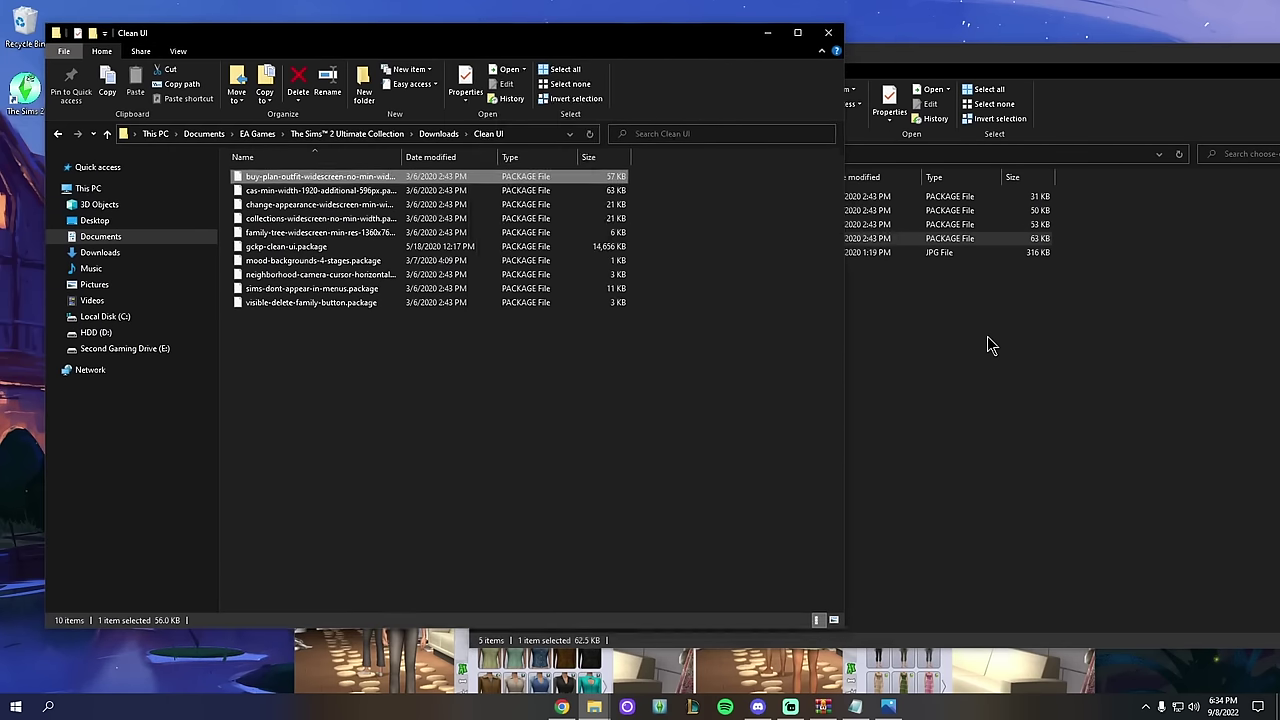
{"action": "left_click", "coordinate": [988, 343]}
{"action": "left_click_drag", "start_coordinate": [463, 318], "coordinate": [400, 322]}
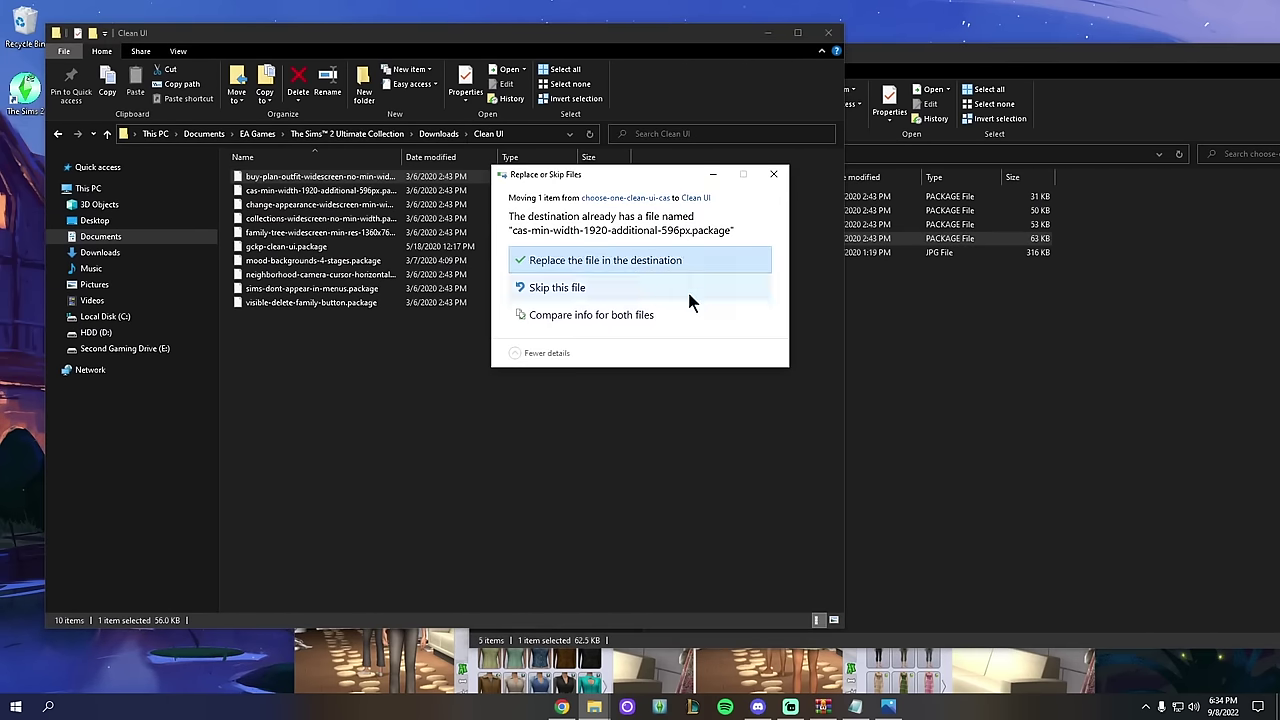
{"action": "left_click", "coordinate": [680, 258]}
Step: Go back to gckp-clean-ui and delete the choose-one-clean-ui-cas subfolder
{"action": "left_click_drag", "start_coordinate": [975, 65], "coordinate": [648, 48]}
{"action": "left_click", "coordinate": [372, 150]}
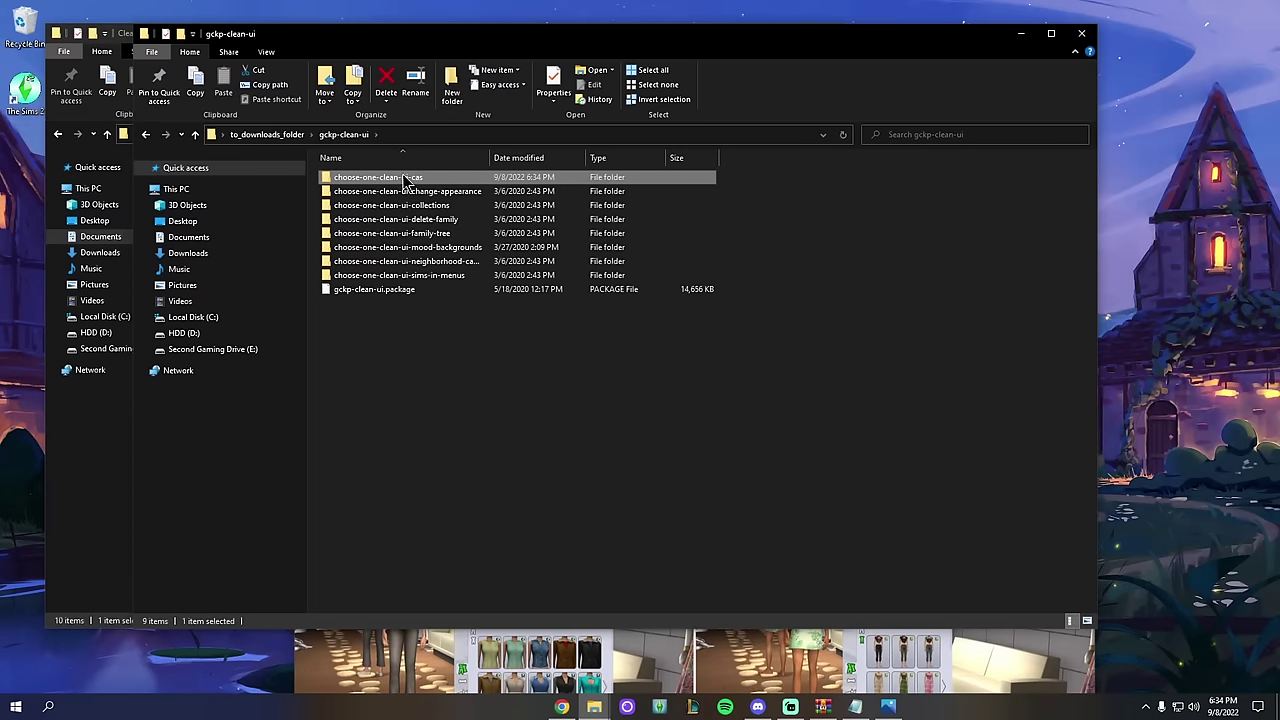
{"action": "right_click", "coordinate": [405, 180]}
{"action": "left_click", "coordinate": [486, 469]}
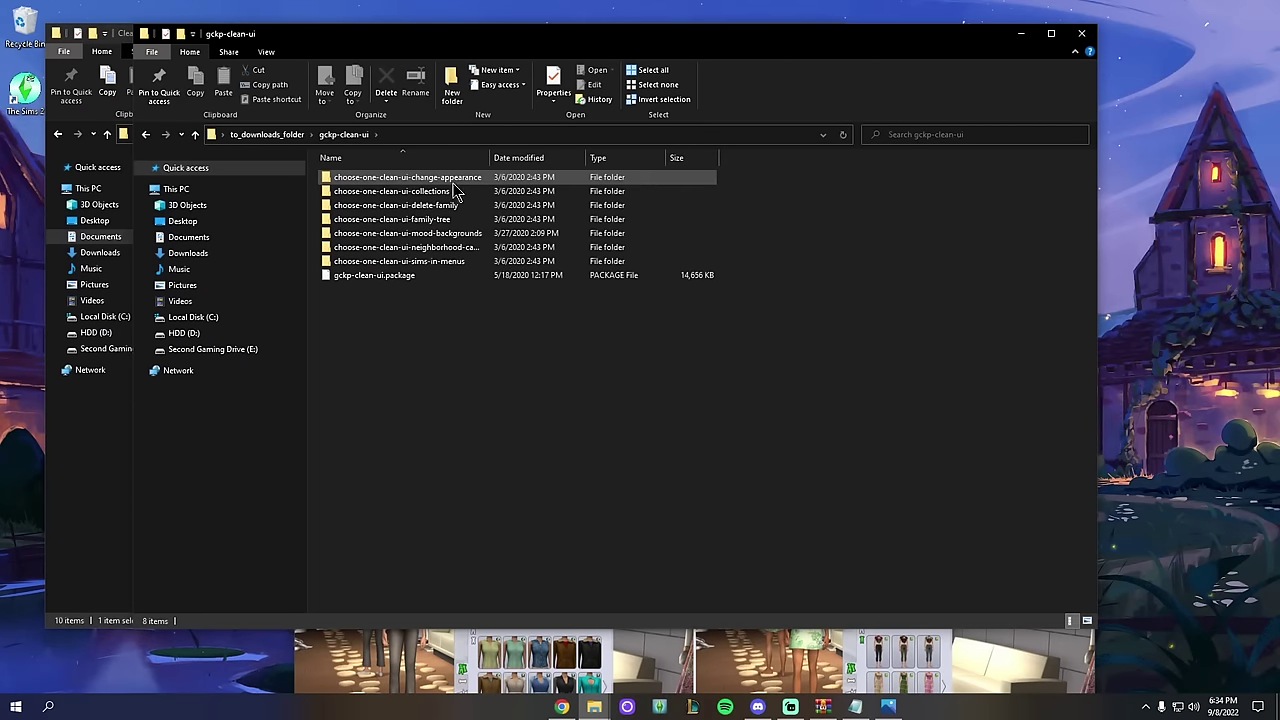
{"action": "left_click", "coordinate": [709, 200]}
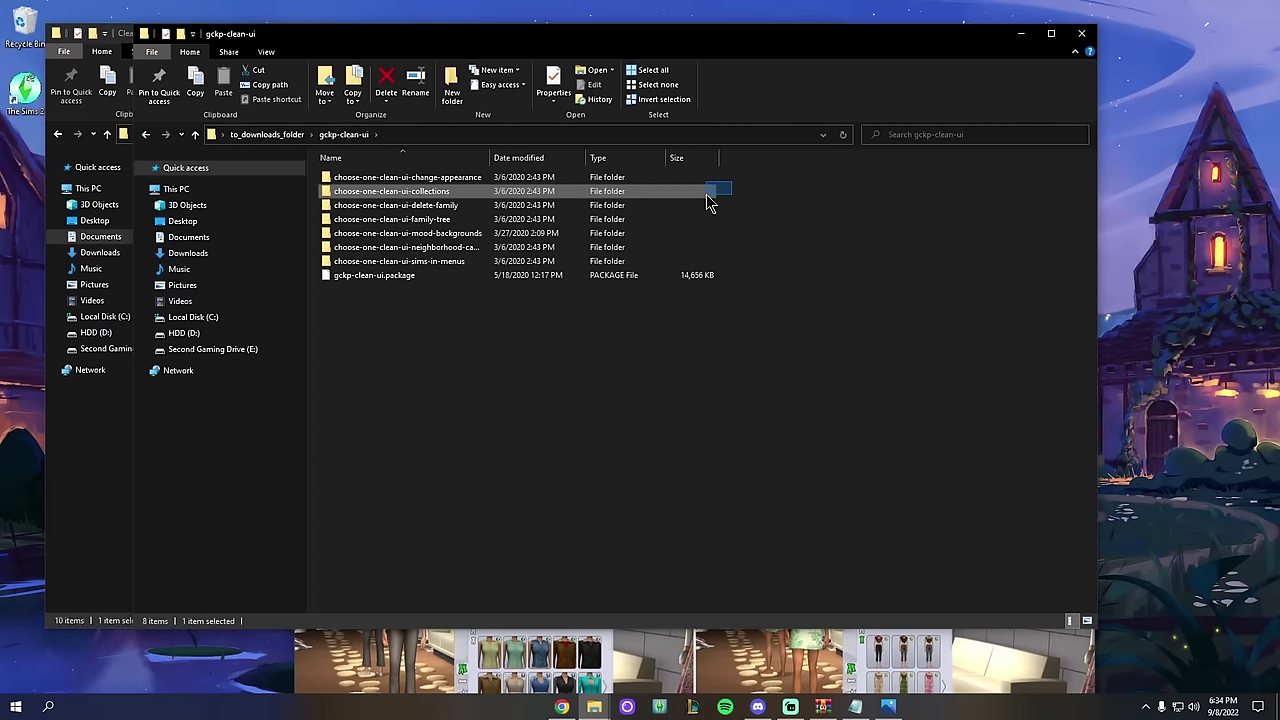
{"action": "left_click", "coordinate": [753, 203]}
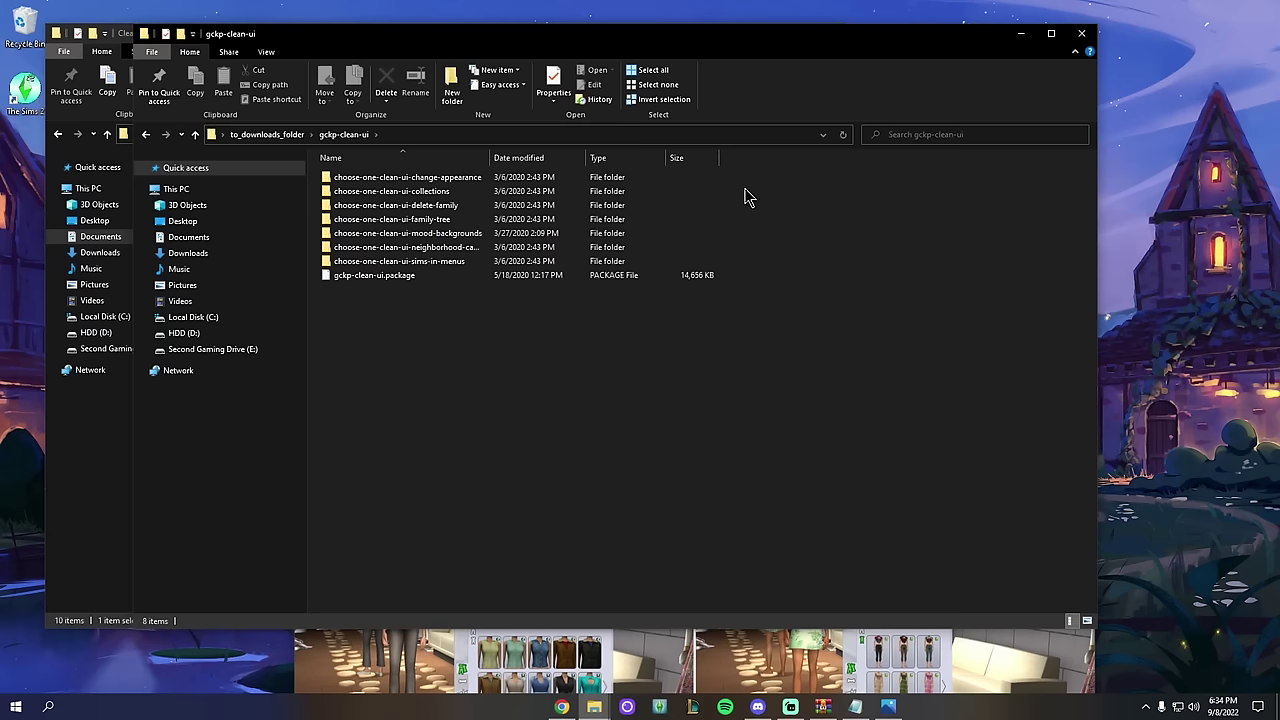
Step: Open the choose-one-clean-ui-change-appearance subfolder, view comparison.jpg to compare the window options, and close the image
{"action": "double_click", "coordinate": [545, 177]}
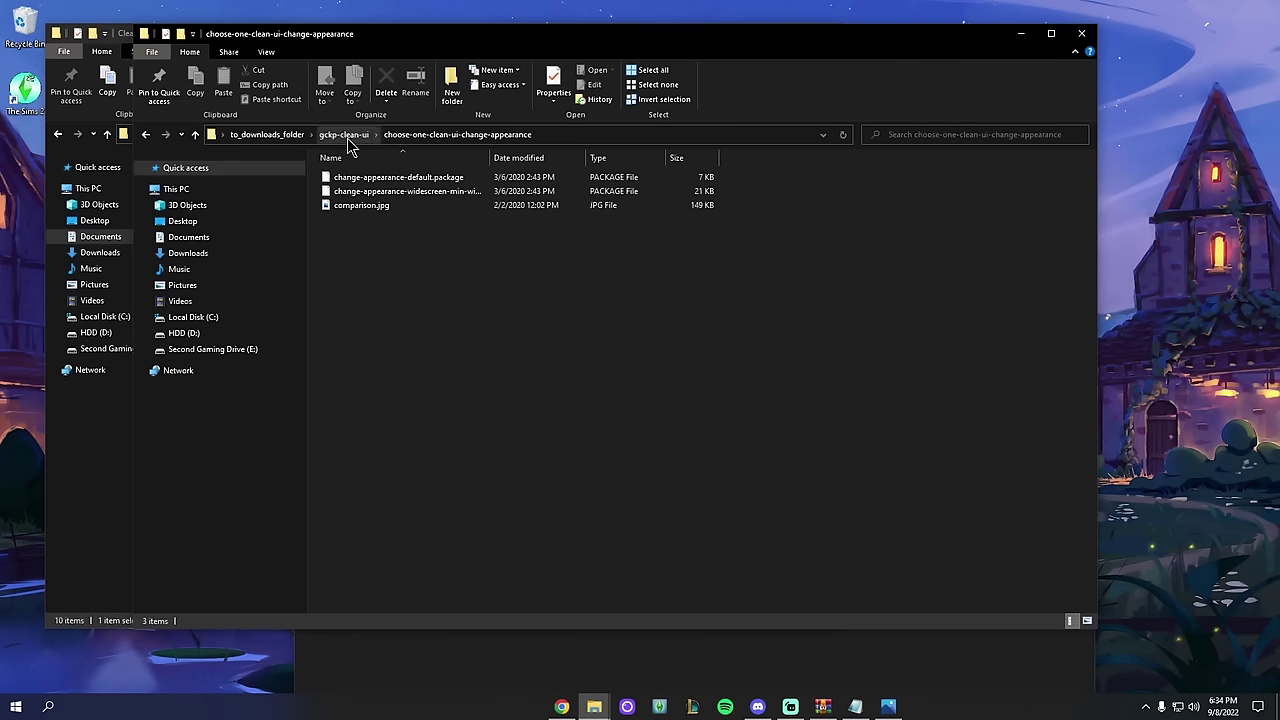
{"action": "left_click", "coordinate": [346, 134]}
{"action": "key", "text": "Return"}
{"action": "double_click", "coordinate": [403, 209]}
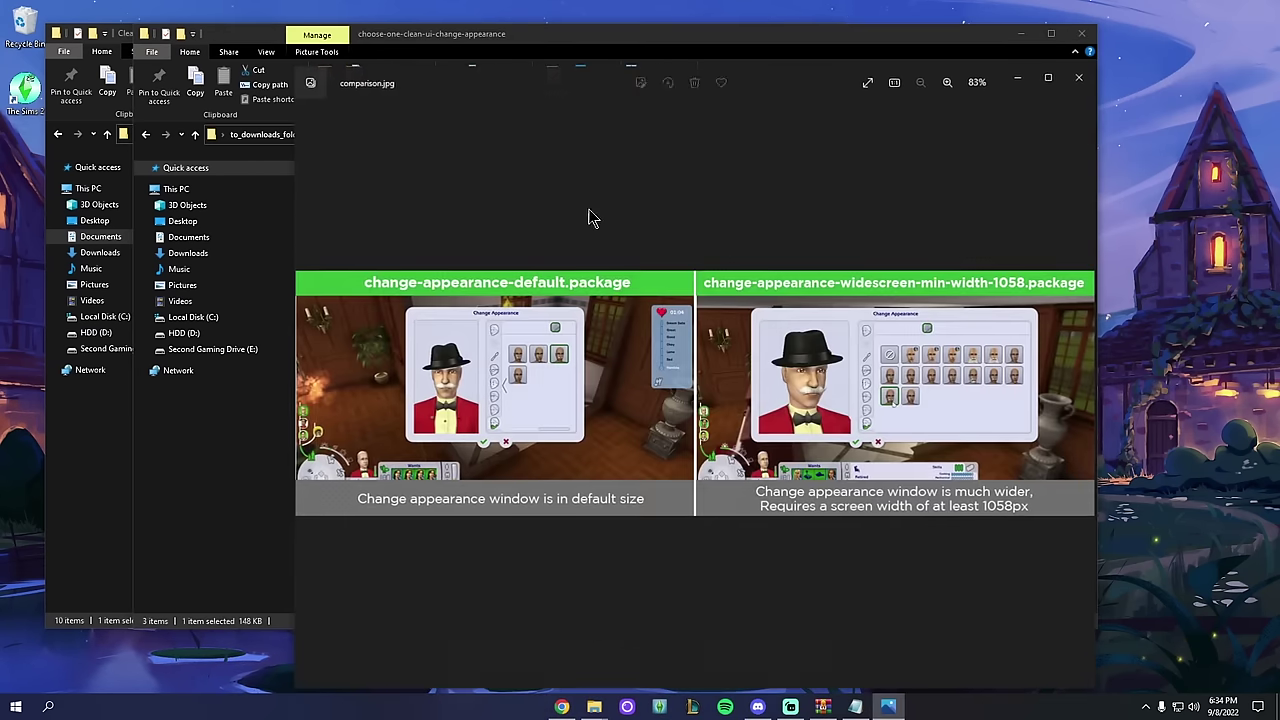
{"action": "left_click", "coordinate": [1083, 82]}
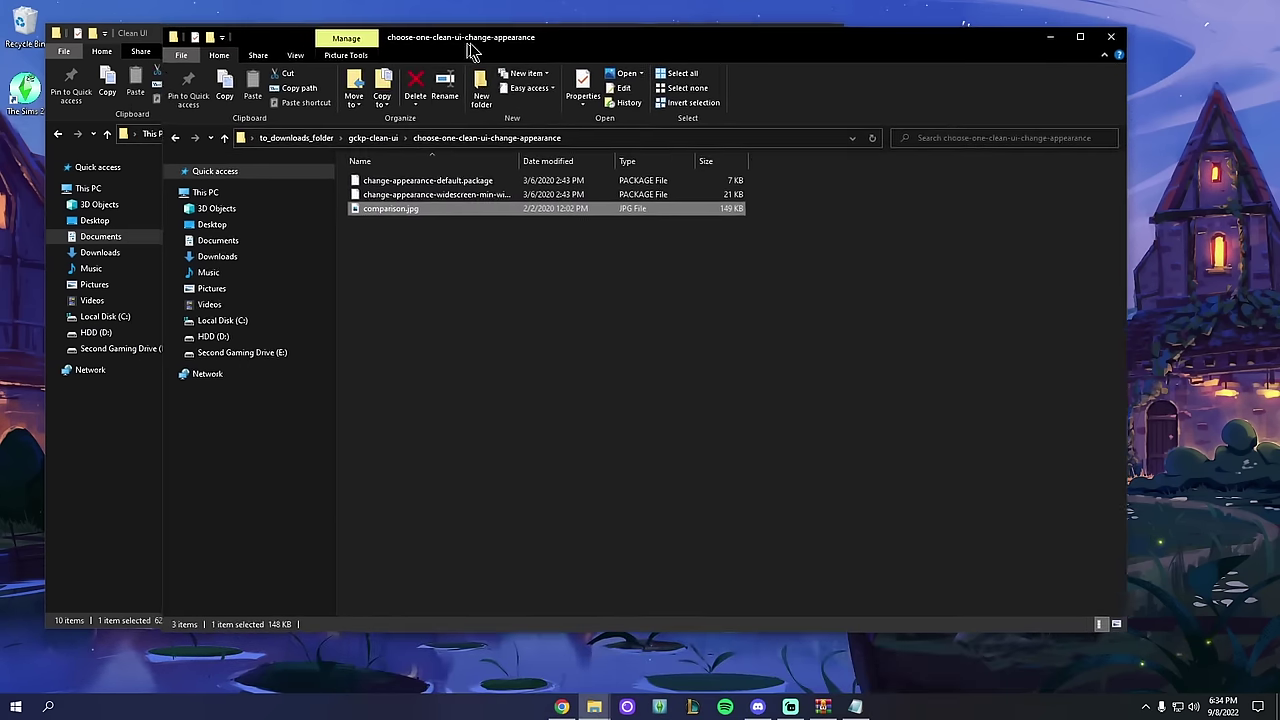
Step: Return to gckp-clean-ui and delete all the remaining choose-one-clean-ui subfolders, keeping only gckp-clean-ui.package
{"action": "left_click_drag", "start_coordinate": [470, 43], "coordinate": [614, 54]}
{"action": "left_click", "coordinate": [267, 365]}
{"action": "left_click", "coordinate": [858, 325]}
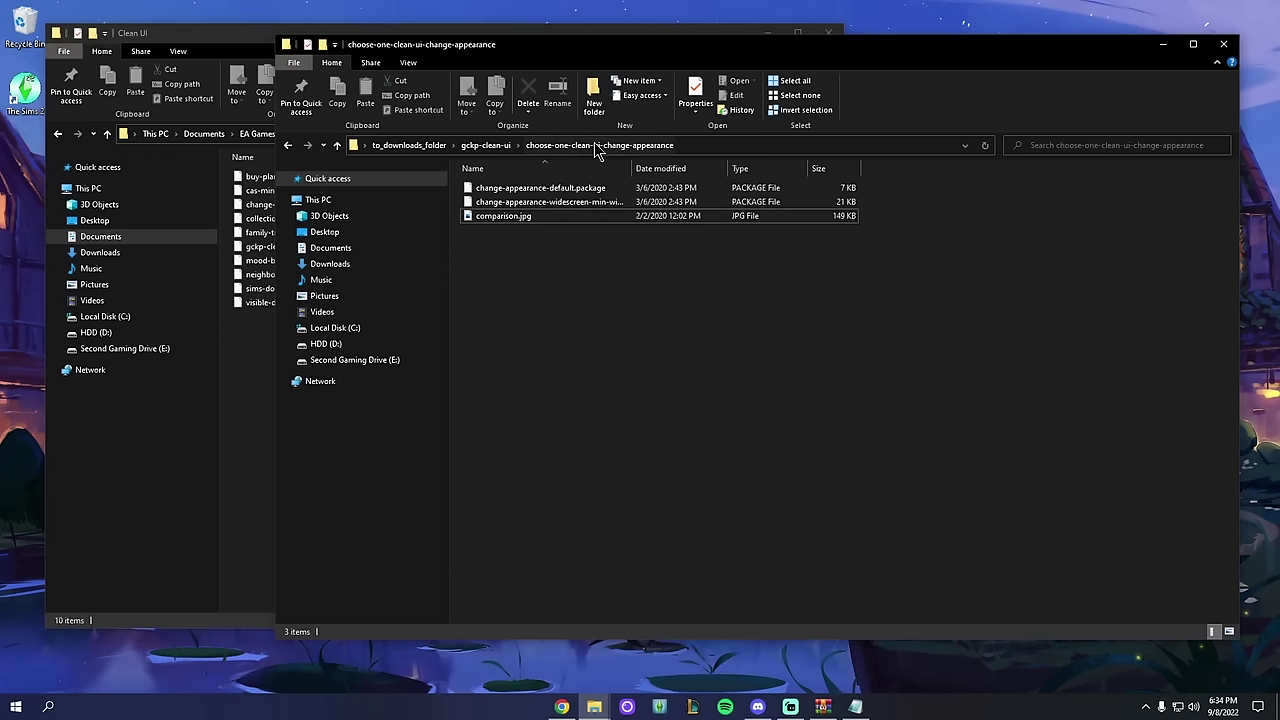
{"action": "left_click", "coordinate": [485, 145]}
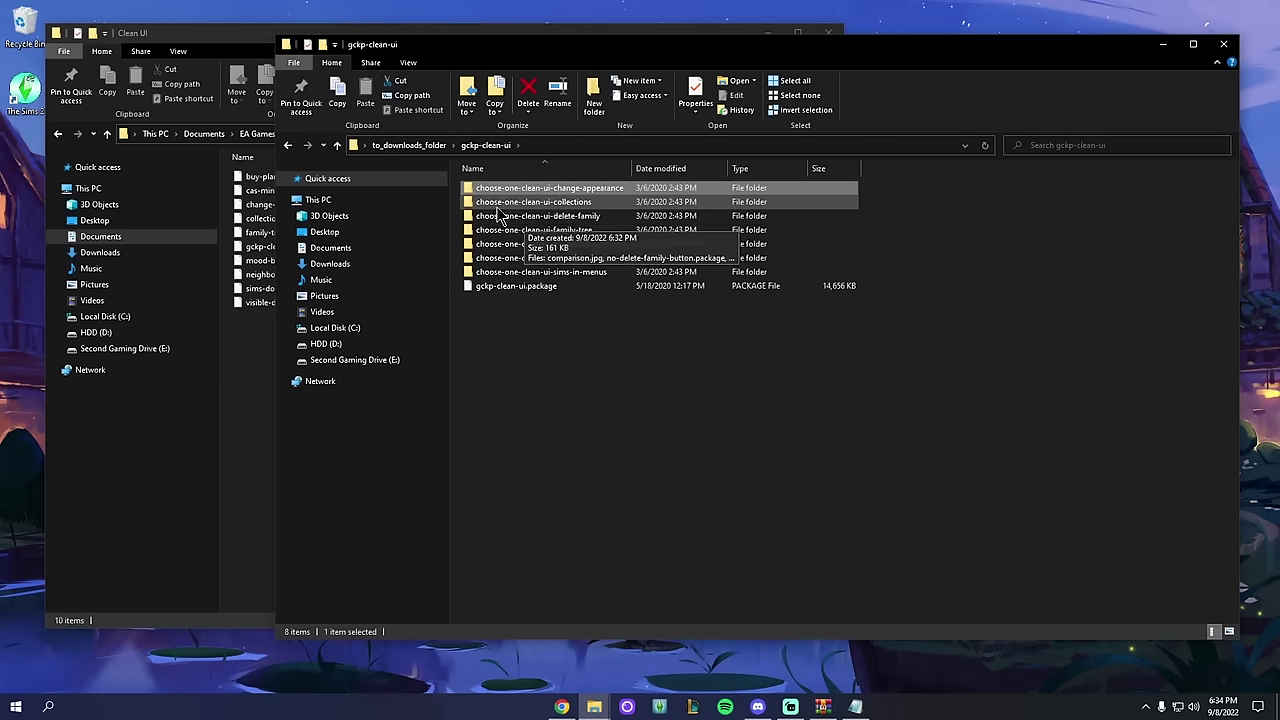
{"action": "left_click_drag", "start_coordinate": [457, 196], "coordinate": [632, 283]}
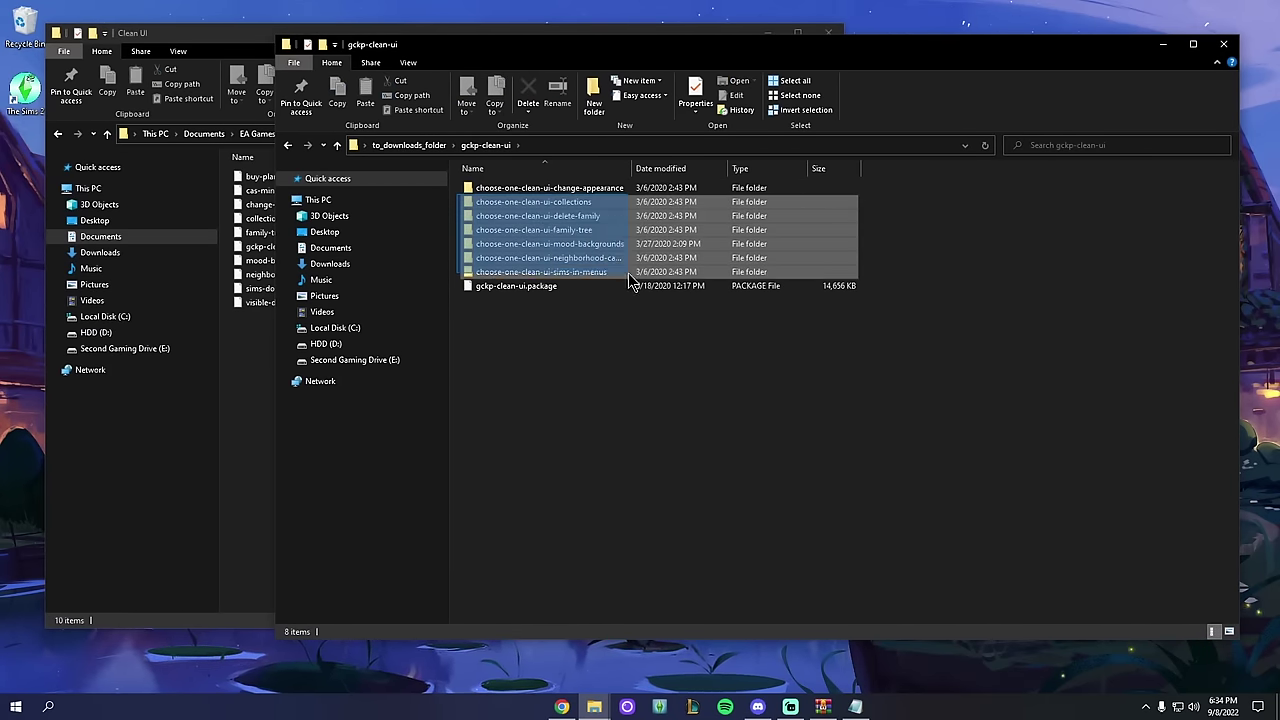
{"action": "left_click", "coordinate": [840, 397]}
{"action": "left_click_drag", "start_coordinate": [914, 276], "coordinate": [580, 194]}
{"action": "left_click", "coordinate": [585, 192]}
{"action": "left_click_drag", "start_coordinate": [890, 184], "coordinate": [663, 275]}
{"action": "right_click", "coordinate": [587, 212]}
{"action": "left_click", "coordinate": [654, 463]}
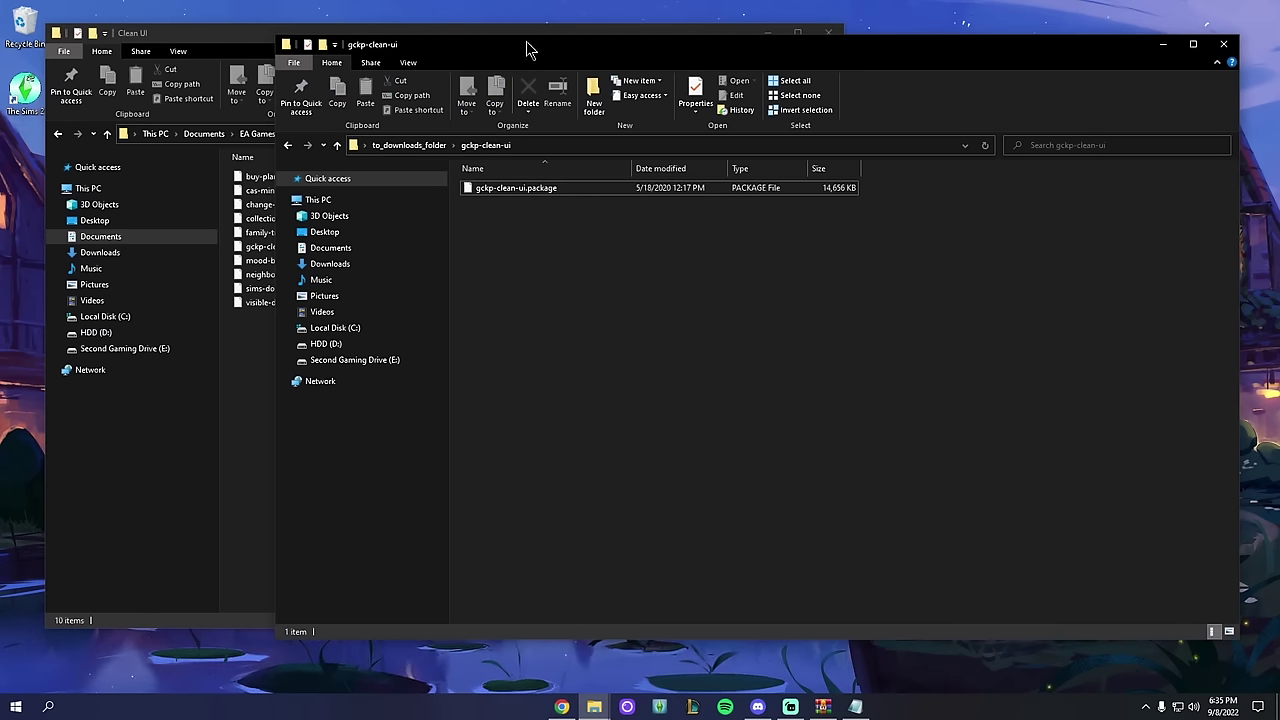
Step: Move gckp-clean-ui.package into the Clean UI folder in the game's Downloads, replacing the existing file
{"action": "left_click_drag", "start_coordinate": [527, 50], "coordinate": [553, 49]}
{"action": "left_click_drag", "start_coordinate": [308, 33], "coordinate": [491, 34]}
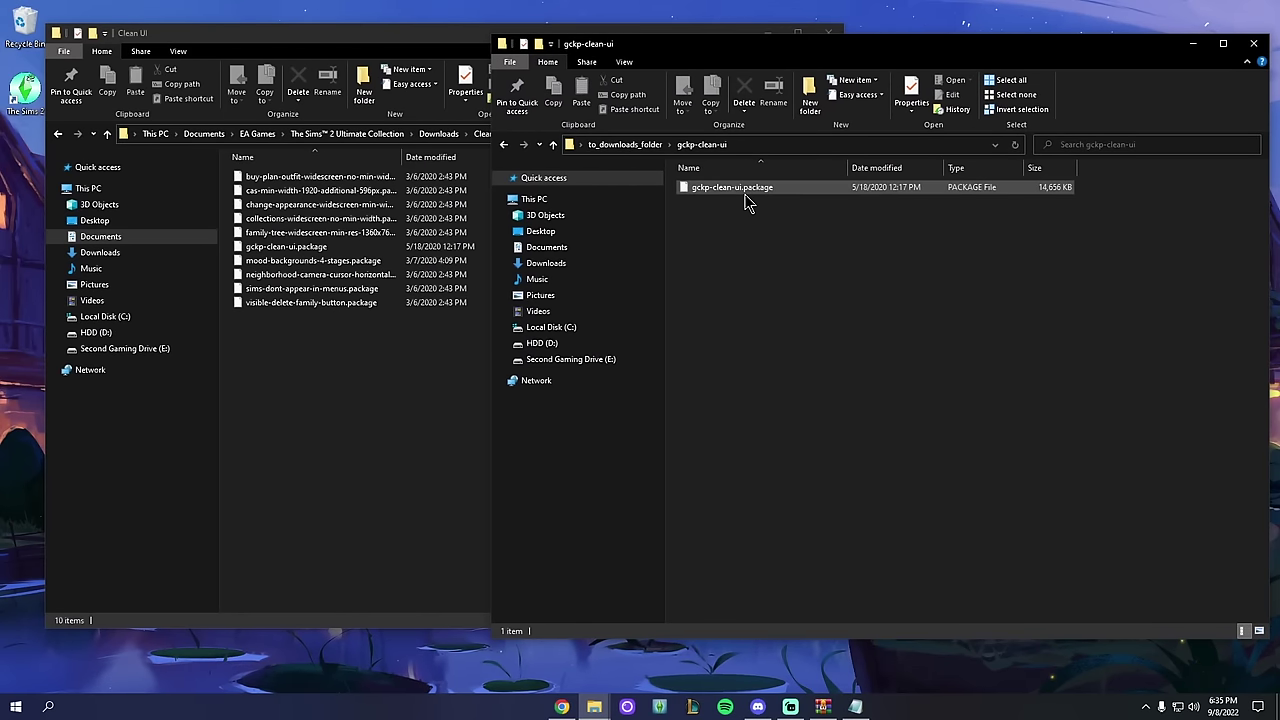
{"action": "left_click_drag", "start_coordinate": [758, 190], "coordinate": [470, 332]}
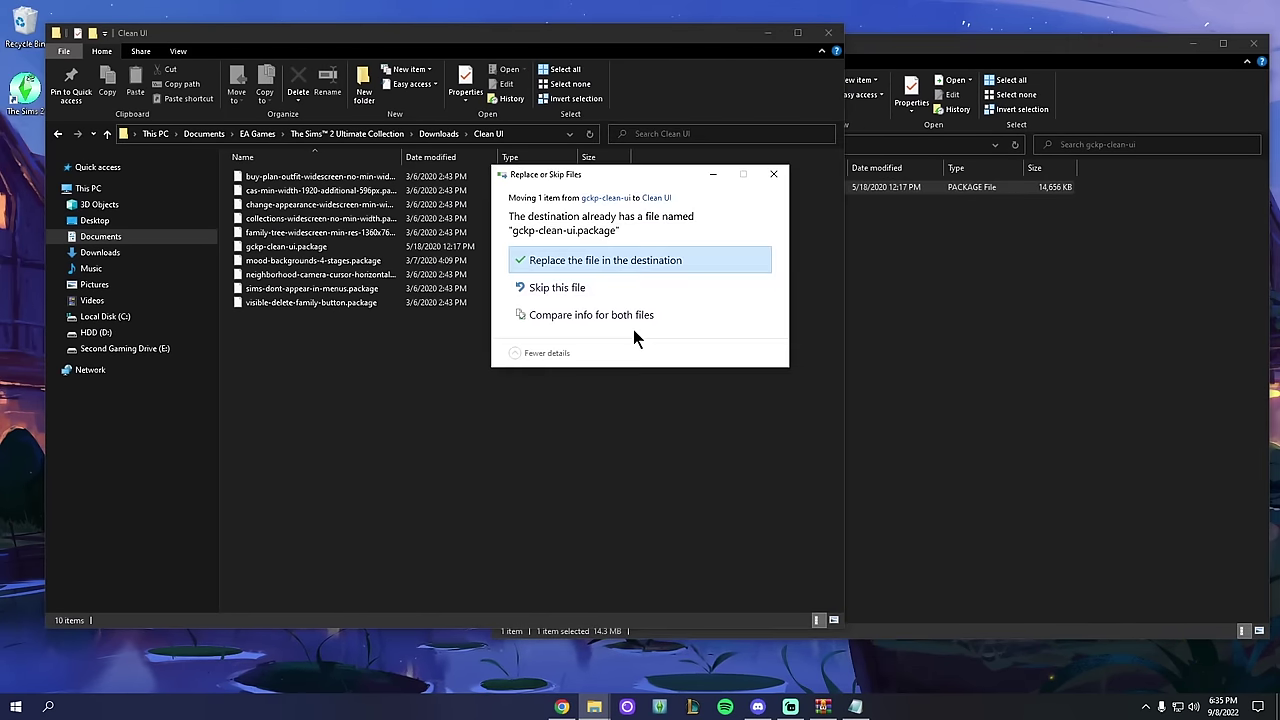
{"action": "left_click", "coordinate": [612, 262]}
Step: Close the emptied gckp-clean-ui folder window and move the Clean UI folder window aside
{"action": "left_click", "coordinate": [861, 45]}
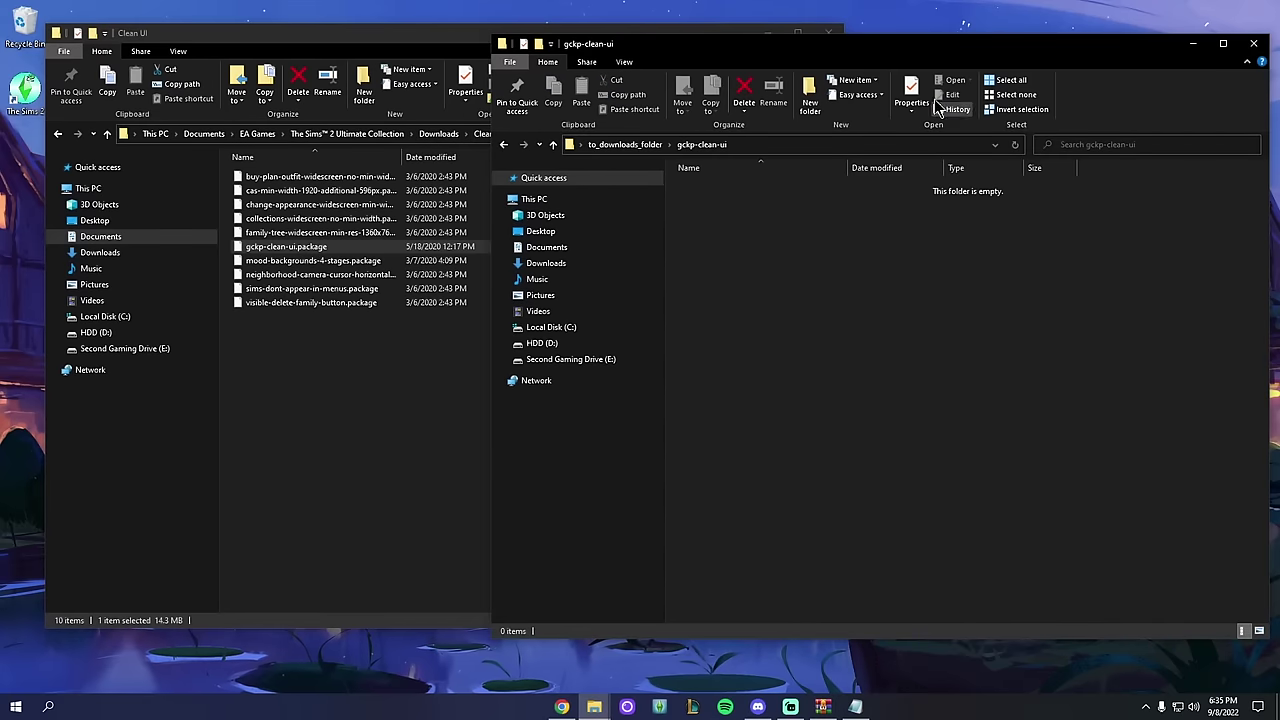
{"action": "left_click_drag", "start_coordinate": [861, 45], "coordinate": [772, 57]}
{"action": "key", "text": "ctrl+w"}
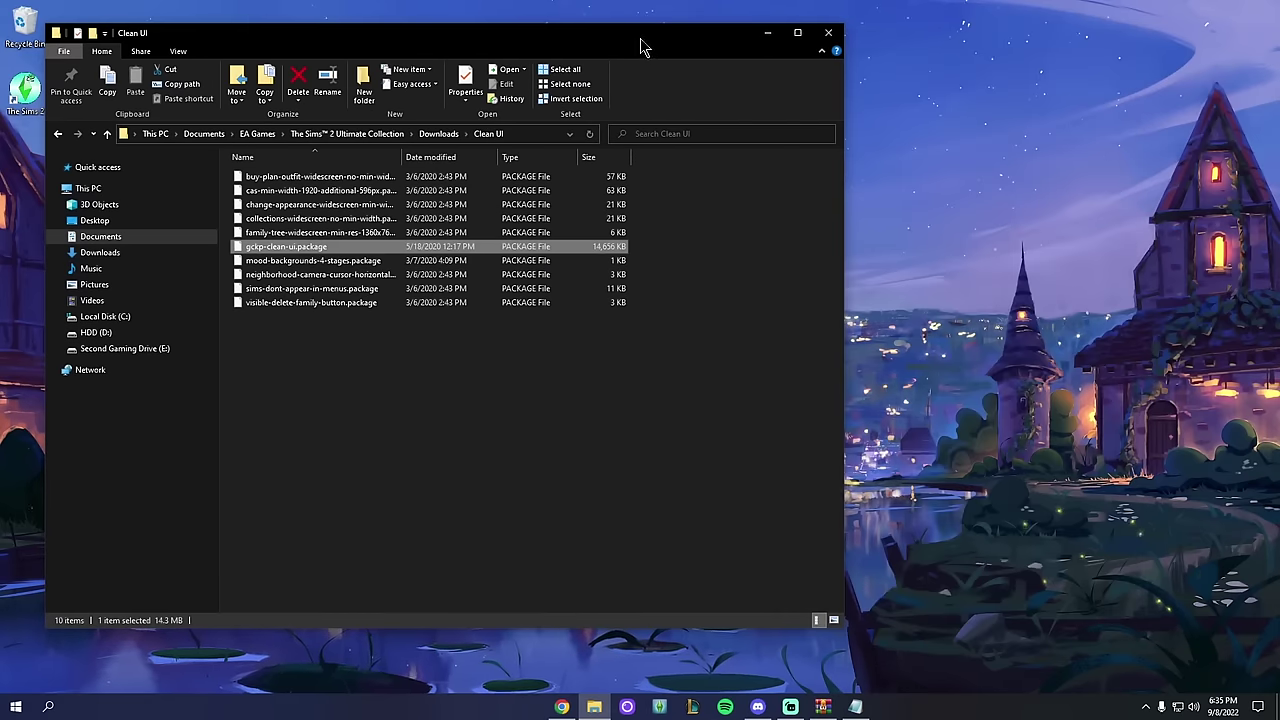
{"action": "left_click_drag", "start_coordinate": [643, 42], "coordinate": [917, 54]}
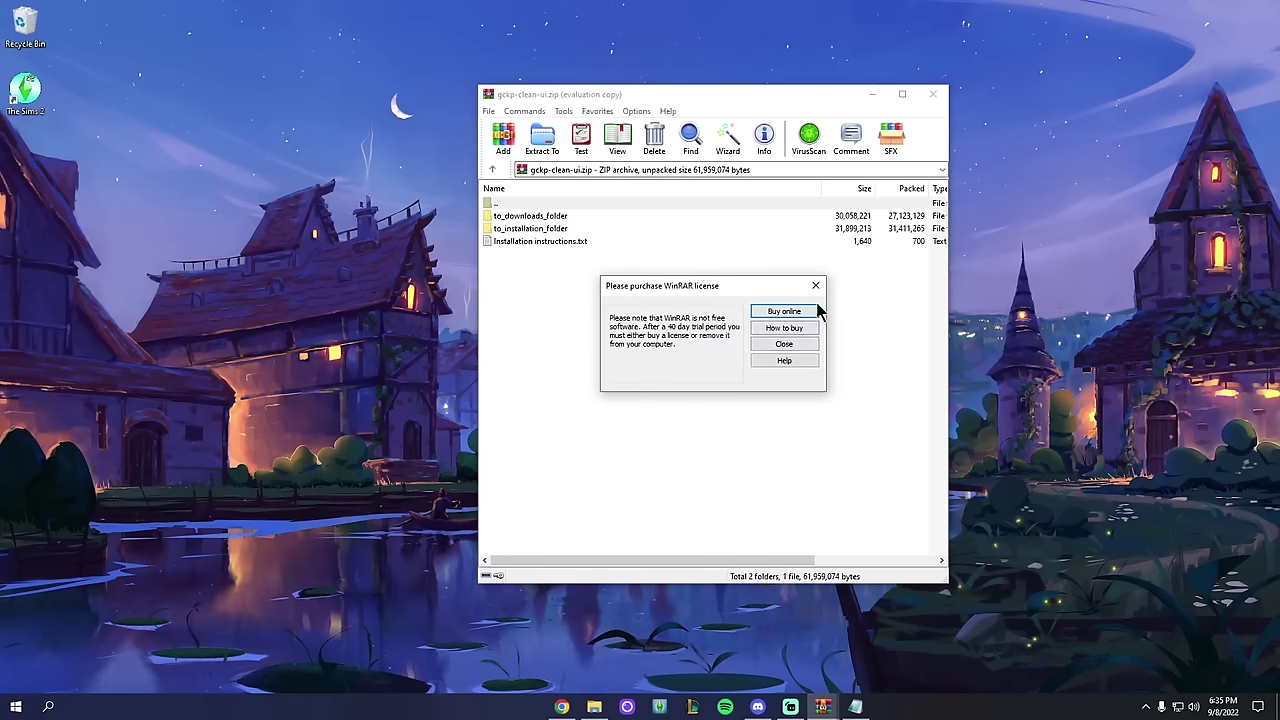
Step: Dismiss the WinRAR license notice, view the contents of to_downloads_folder, and return to the root of gckp-clean-ui.zip
{"action": "key", "text": "Escape"}
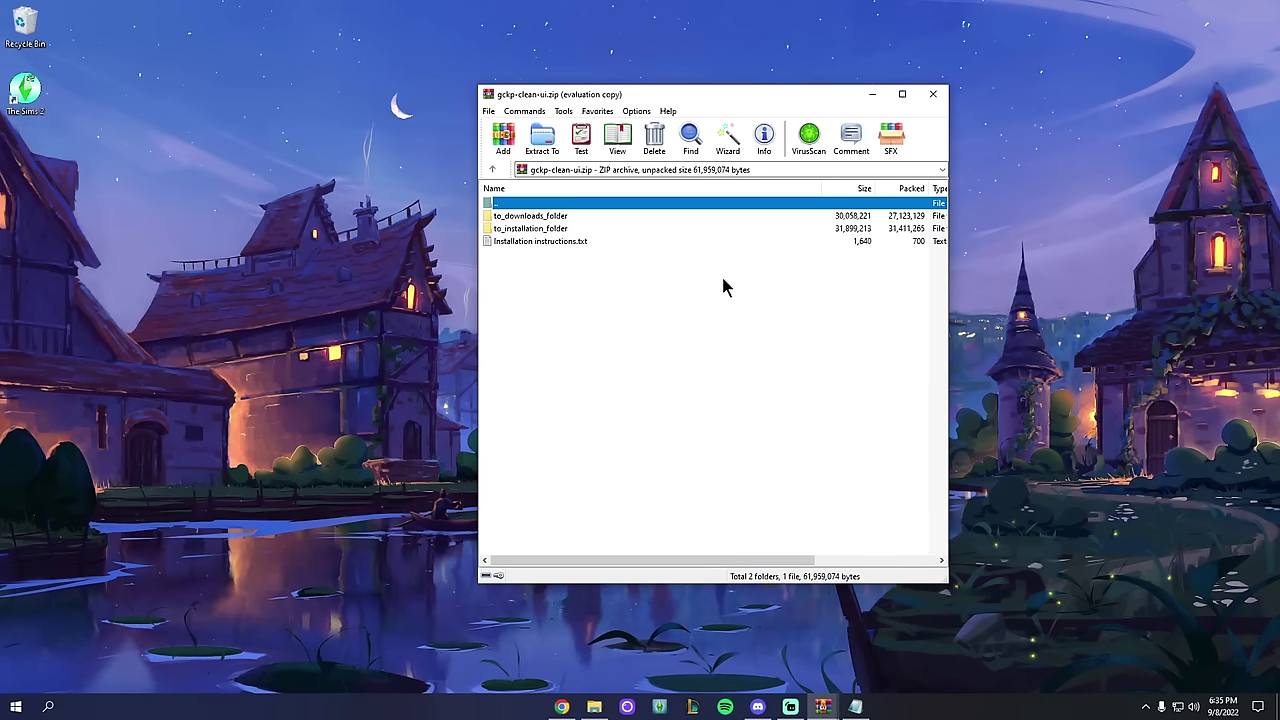
{"action": "left_click", "coordinate": [545, 217]}
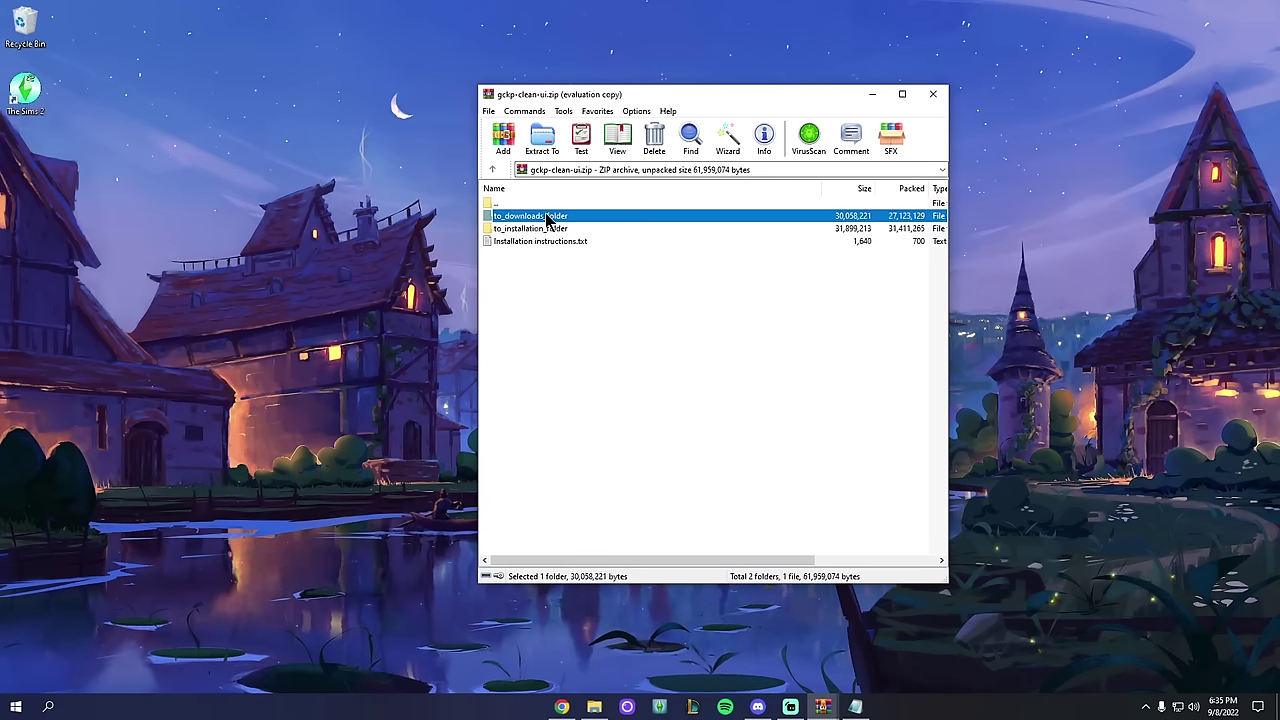
{"action": "double_click", "coordinate": [585, 222]}
{"action": "left_click", "coordinate": [454, 220]}
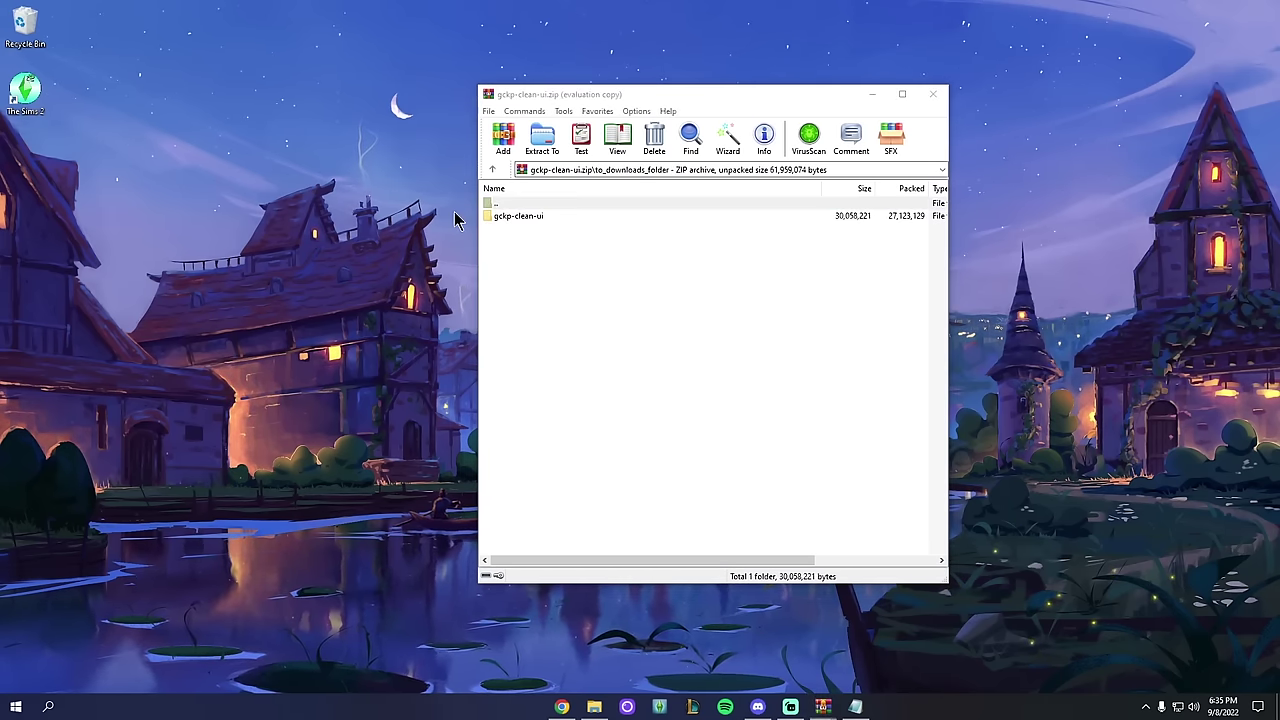
{"action": "left_click", "coordinate": [534, 226]}
{"action": "key", "text": "BackSpace"}
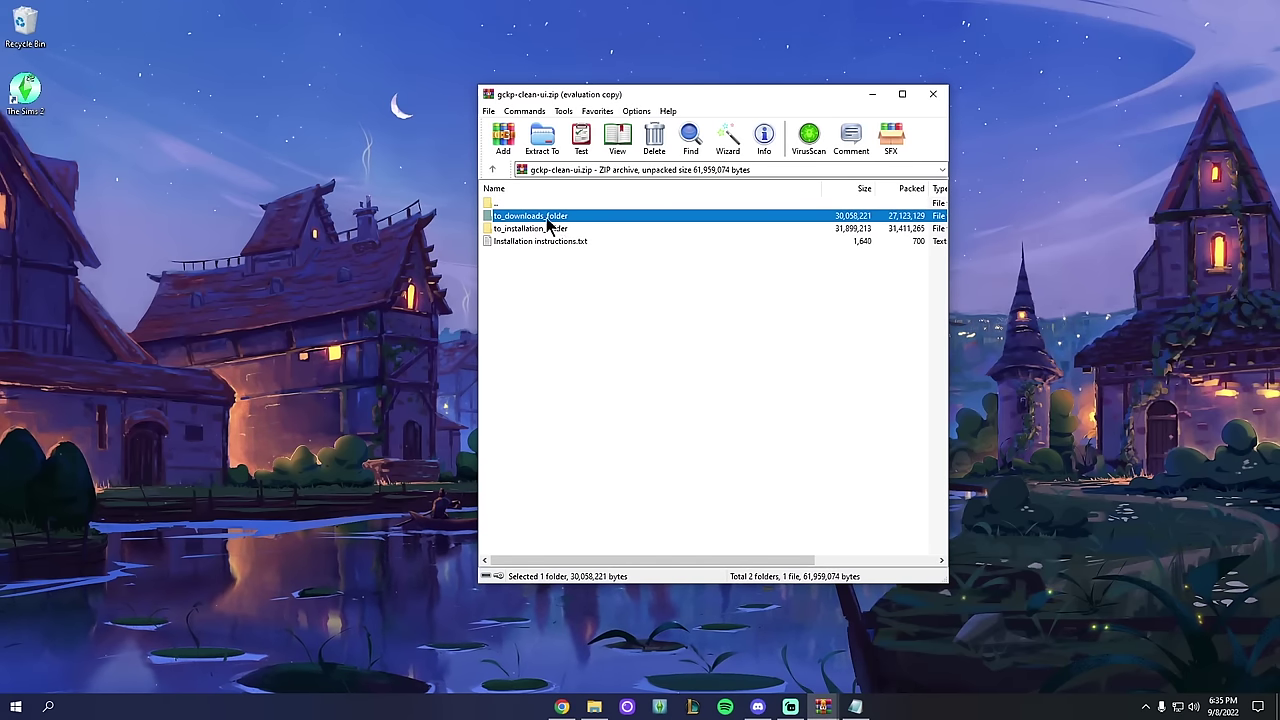
Step: Extract to_installation_folder from the archive to the desktop, minimize the archive window, and open the extracted folder
{"action": "left_click", "coordinate": [604, 231]}
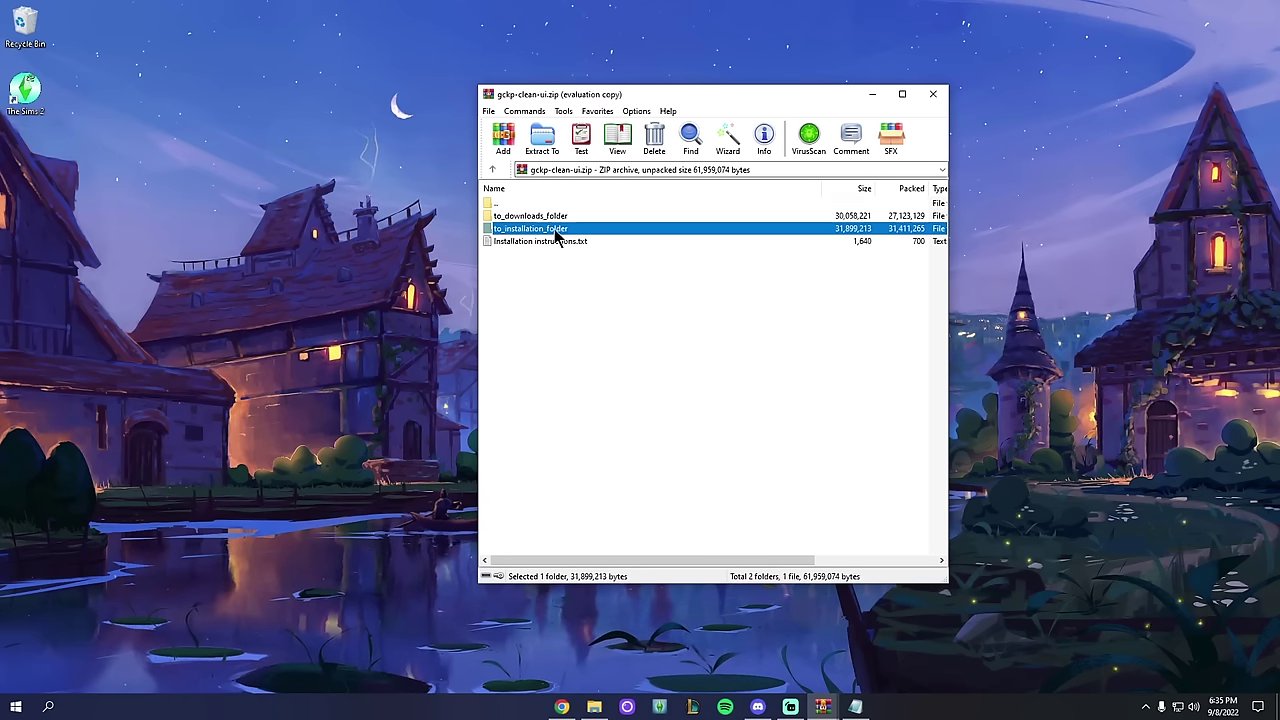
{"action": "left_click_drag", "start_coordinate": [553, 230], "coordinate": [438, 214]}
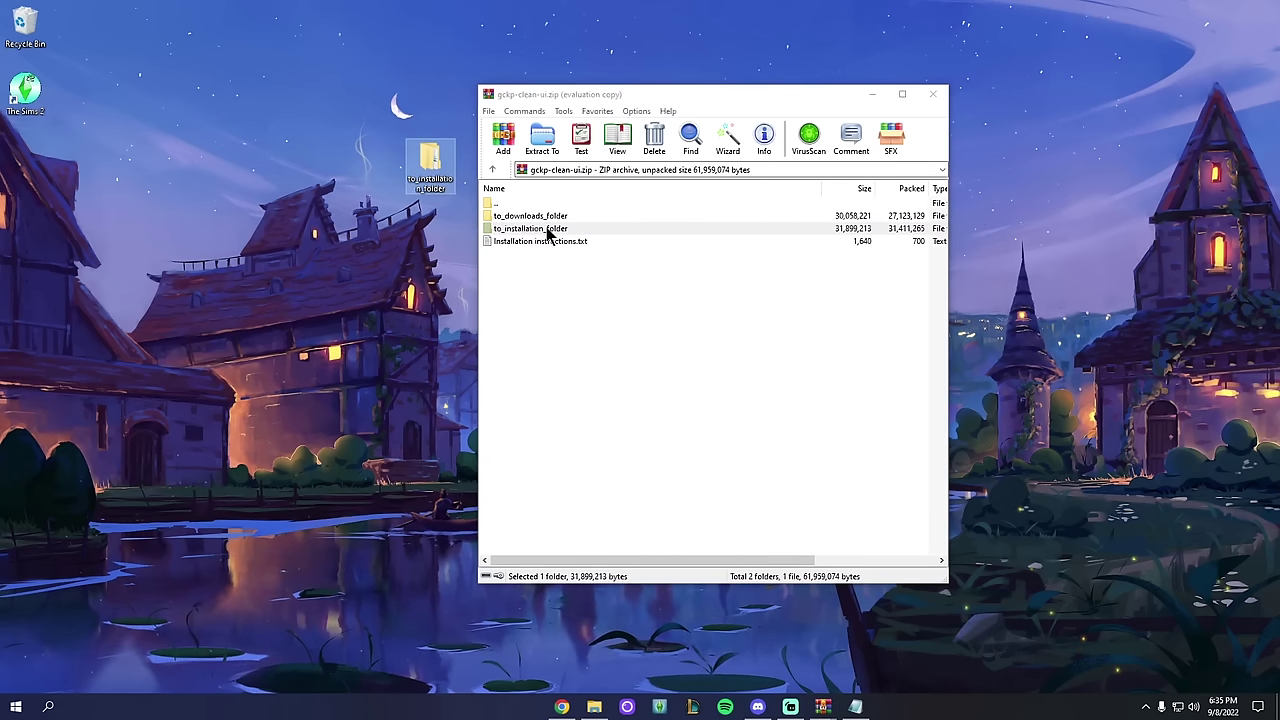
{"action": "left_click", "coordinate": [872, 95]}
{"action": "left_click_drag", "start_coordinate": [430, 160], "coordinate": [683, 160]}
{"action": "right_click", "coordinate": [683, 170]}
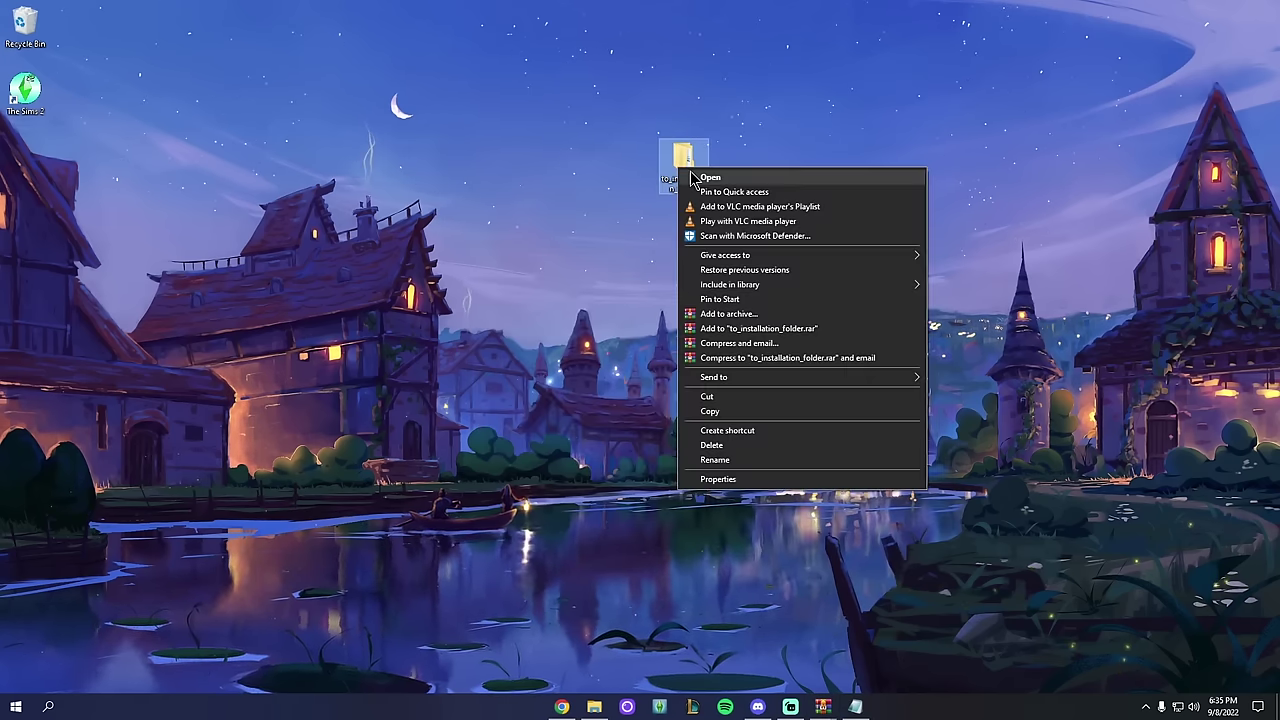
{"action": "left_click", "coordinate": [710, 177]}
{"action": "left_click_drag", "start_coordinate": [630, 250], "coordinate": [503, 204]}
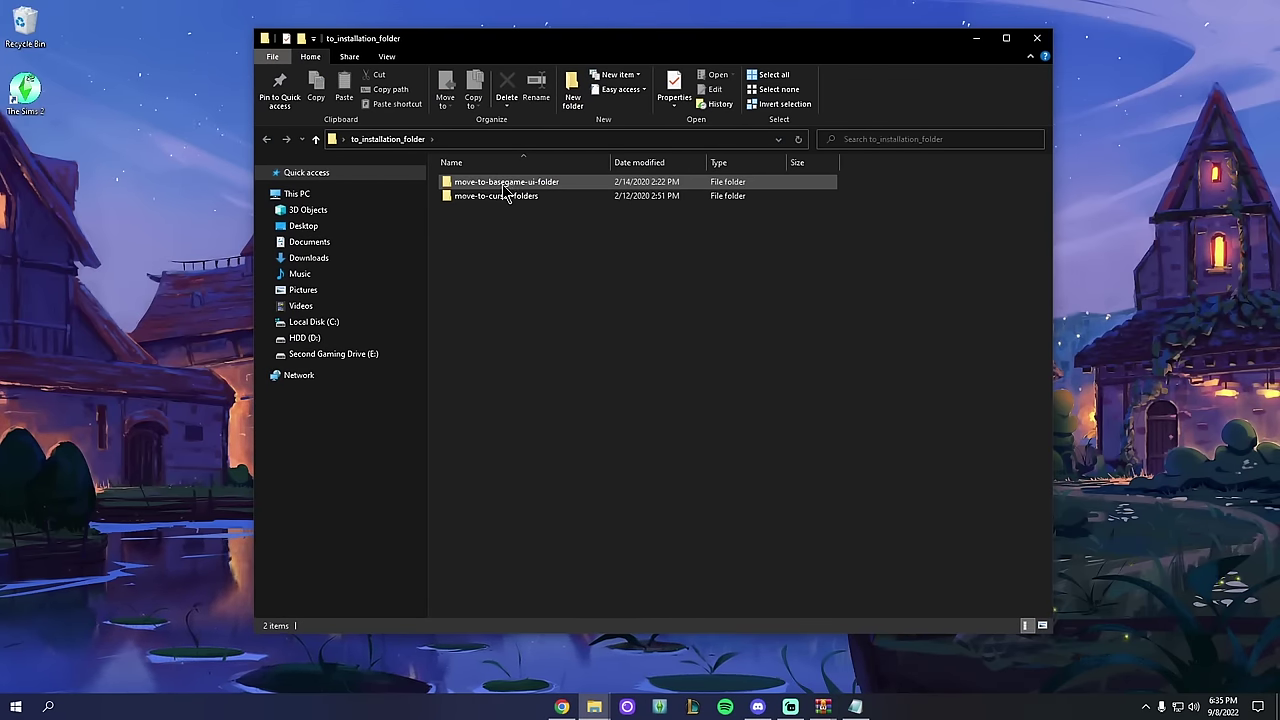
Step: Check the contents of move-to-basegame-ui-folder and go back to to_installation_folder
{"action": "double_click", "coordinate": [535, 183]}
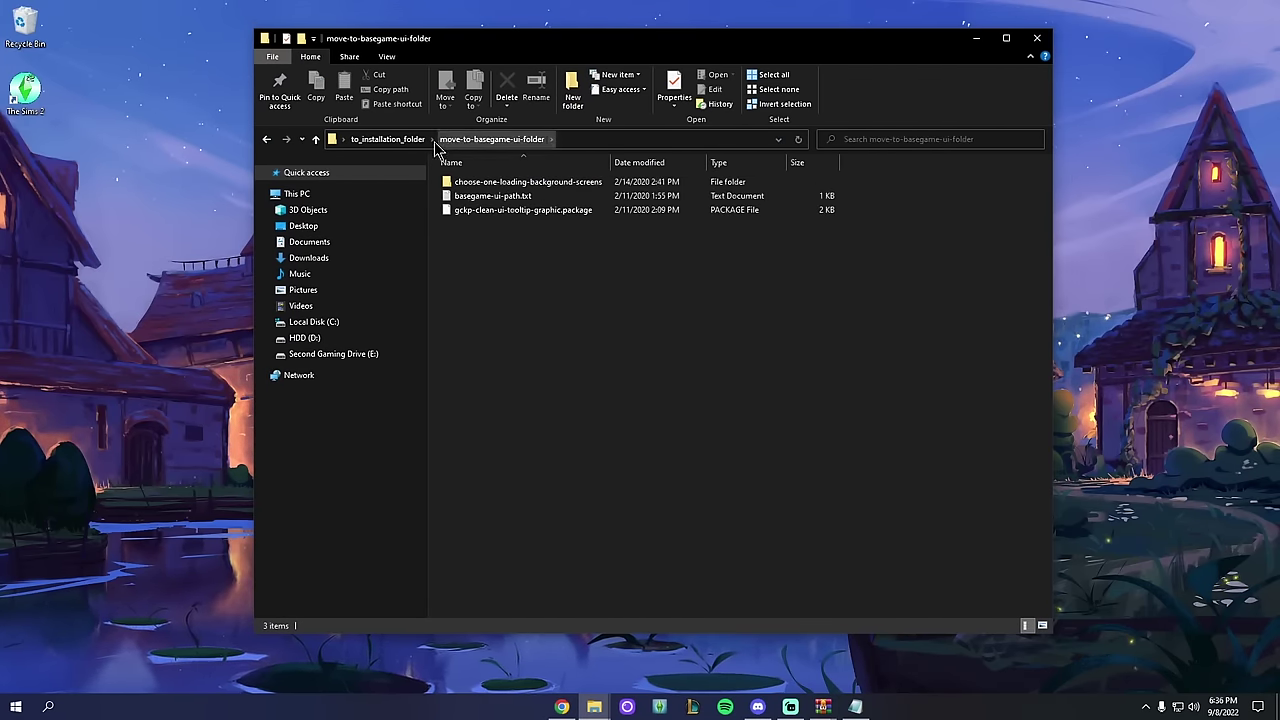
{"action": "left_click", "coordinate": [427, 140]}
{"action": "left_click", "coordinate": [483, 198]}
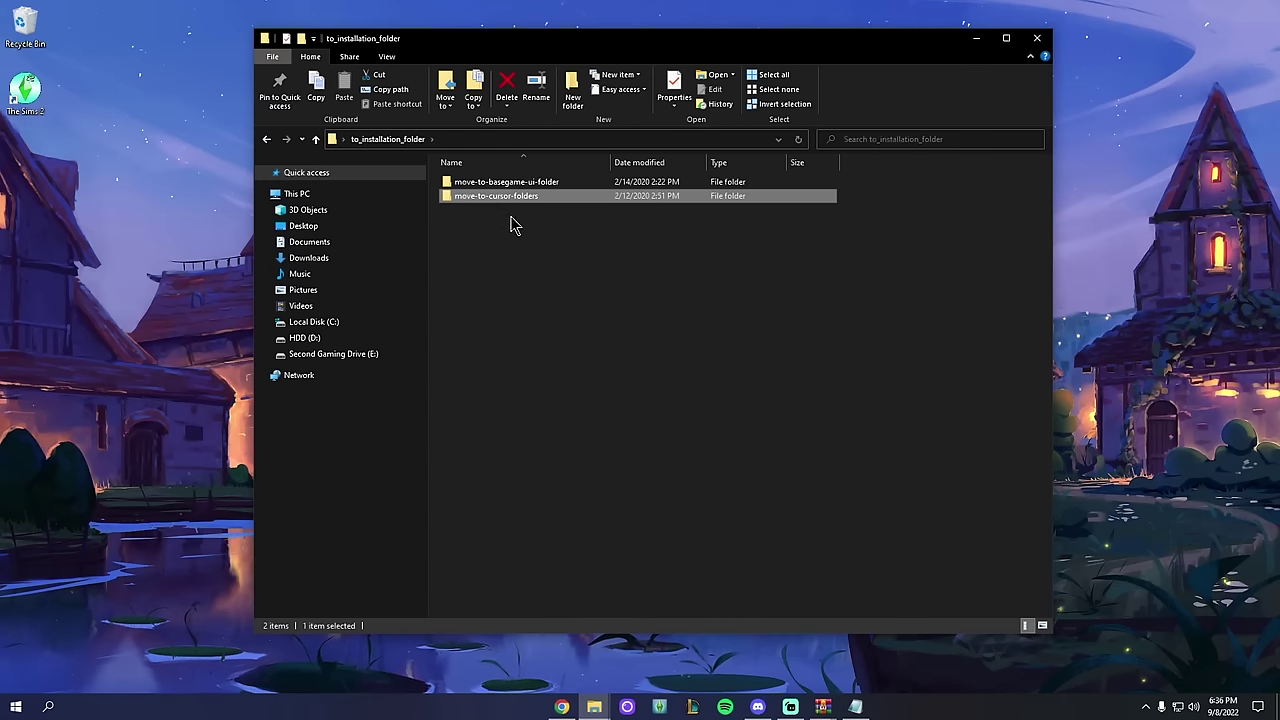
{"action": "left_click", "coordinate": [474, 184]}
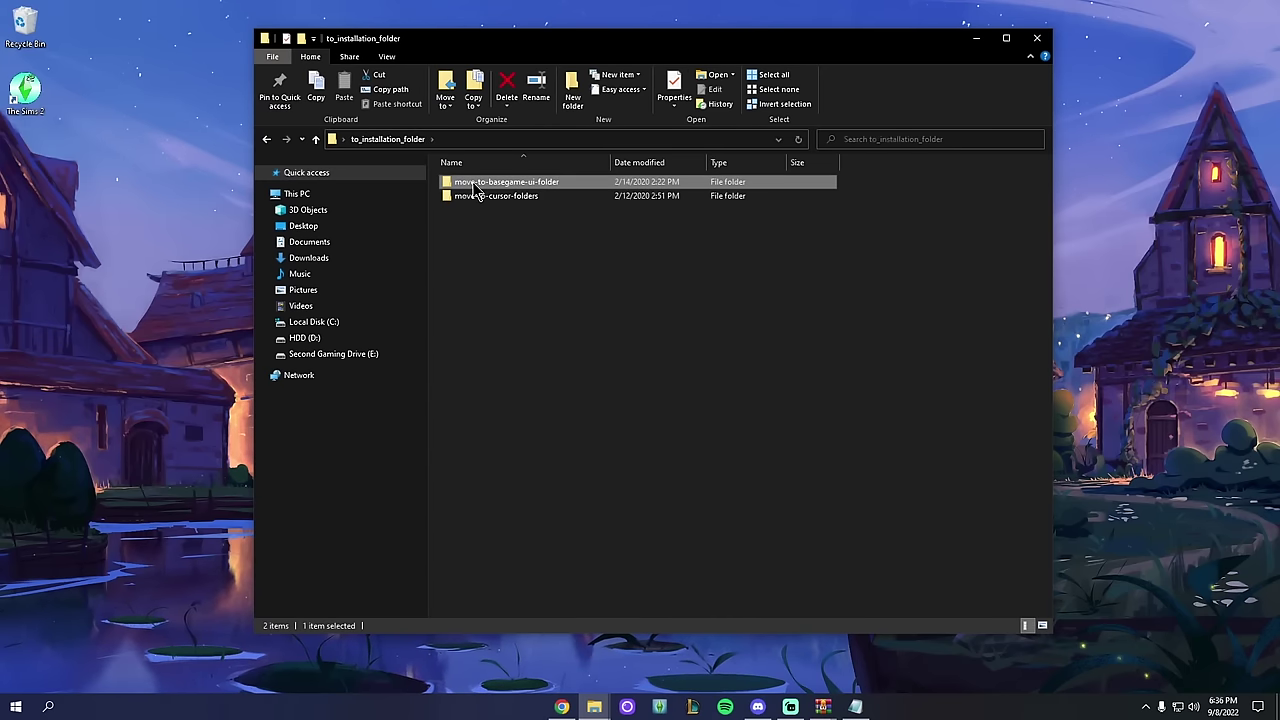
Step: Open basegame-ui-path.txt in move-to-basegame-ui-folder and read the Ultimate Collection and Default paths to the base game UI folder
{"action": "double_click", "coordinate": [526, 190]}
{"action": "left_click", "coordinate": [526, 196]}
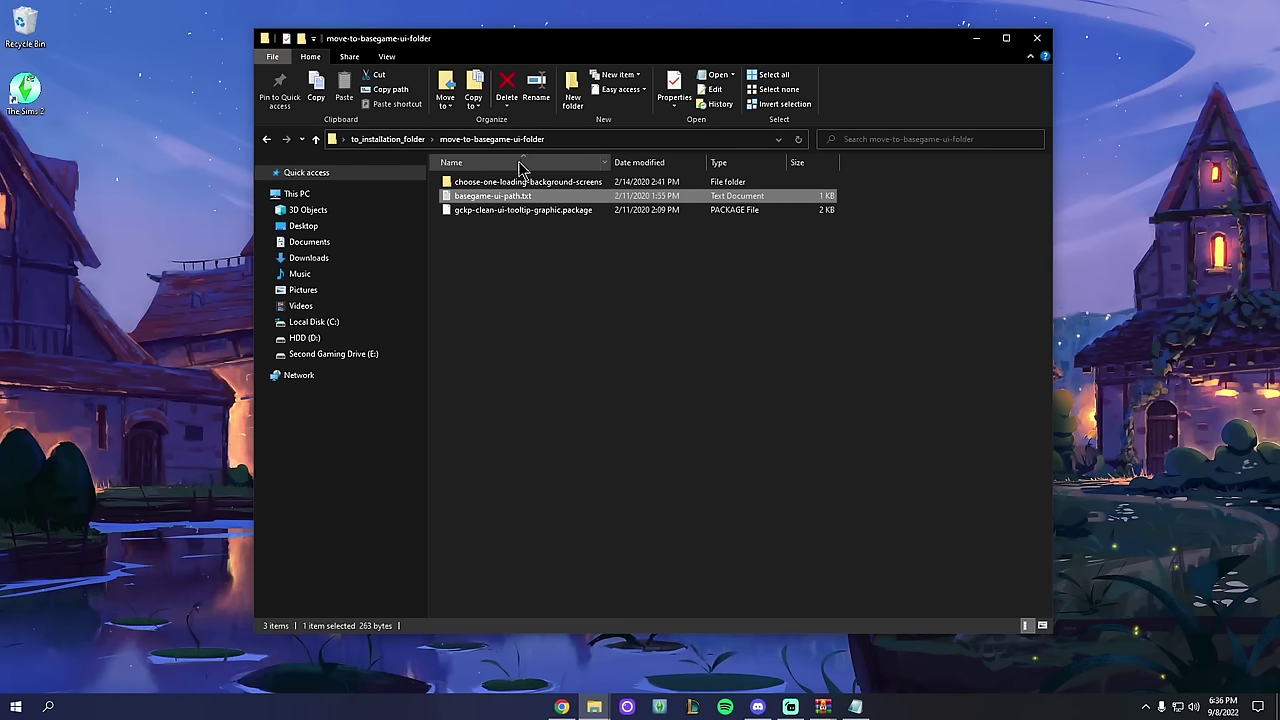
{"action": "double_click", "coordinate": [478, 197]}
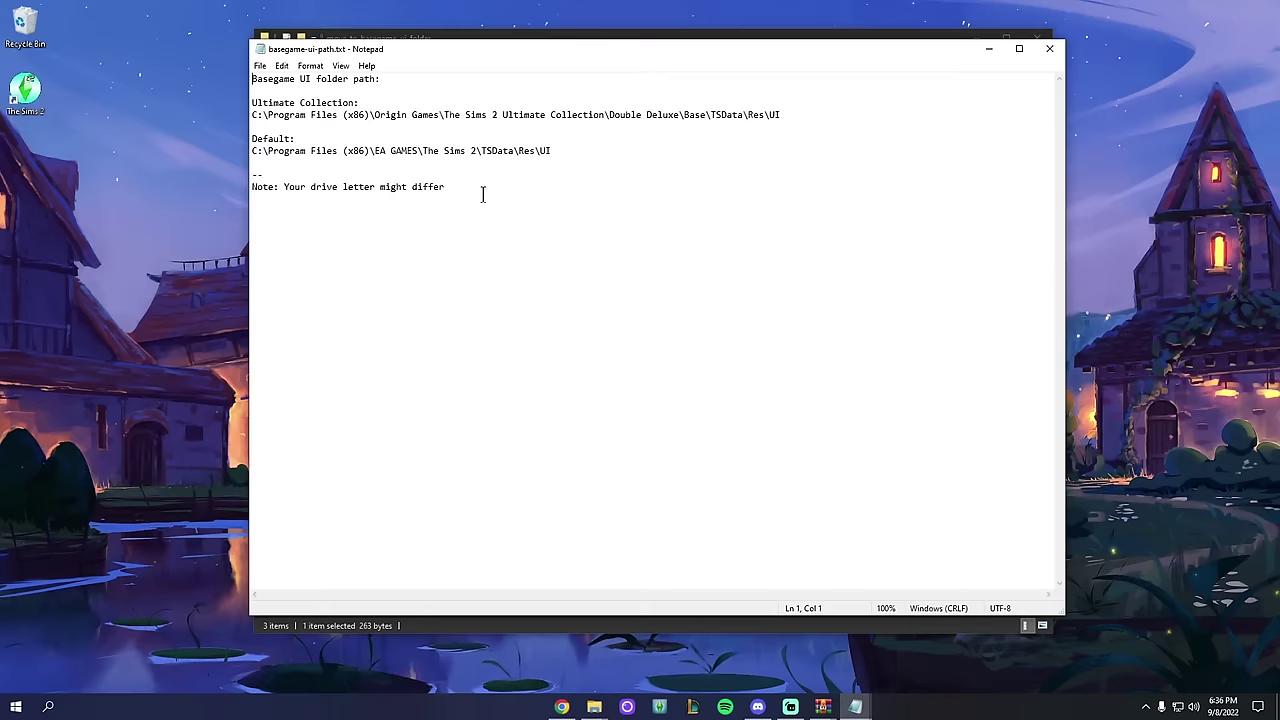
{"action": "left_click_drag", "start_coordinate": [280, 117], "coordinate": [781, 115]}
{"action": "left_click", "coordinate": [785, 115]}
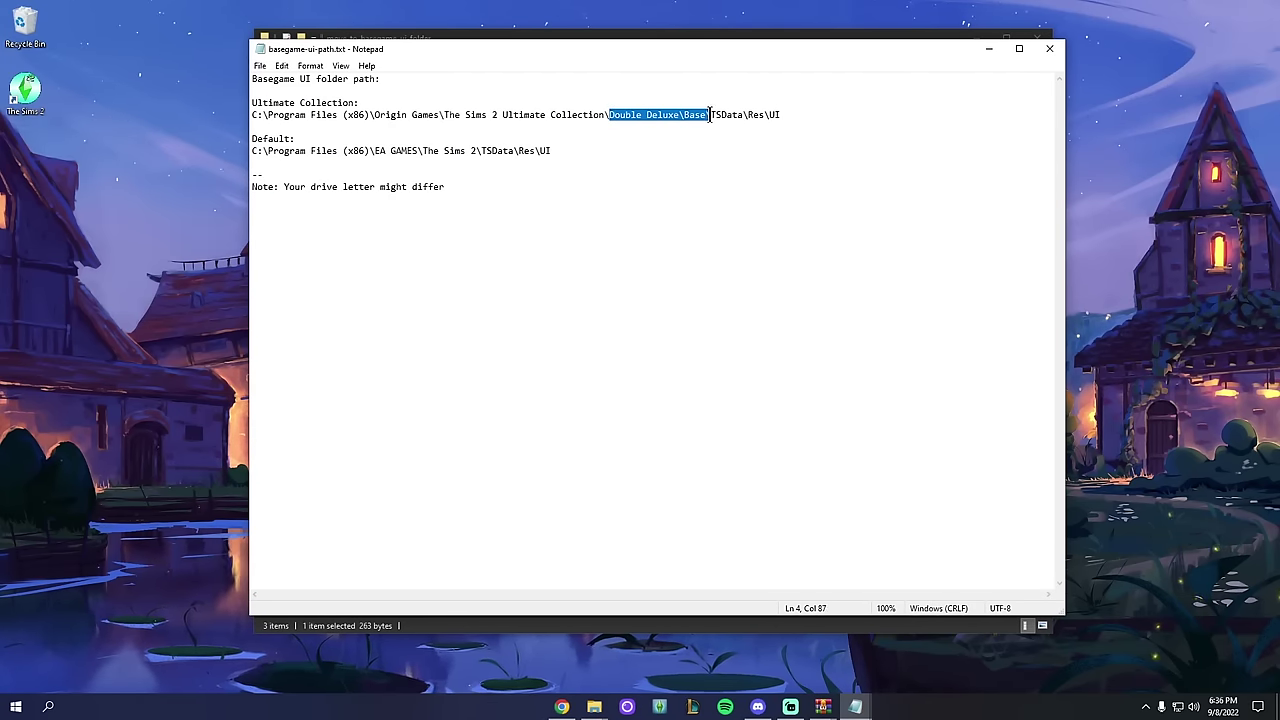
{"action": "left_click_drag", "start_coordinate": [553, 152], "coordinate": [349, 141]}
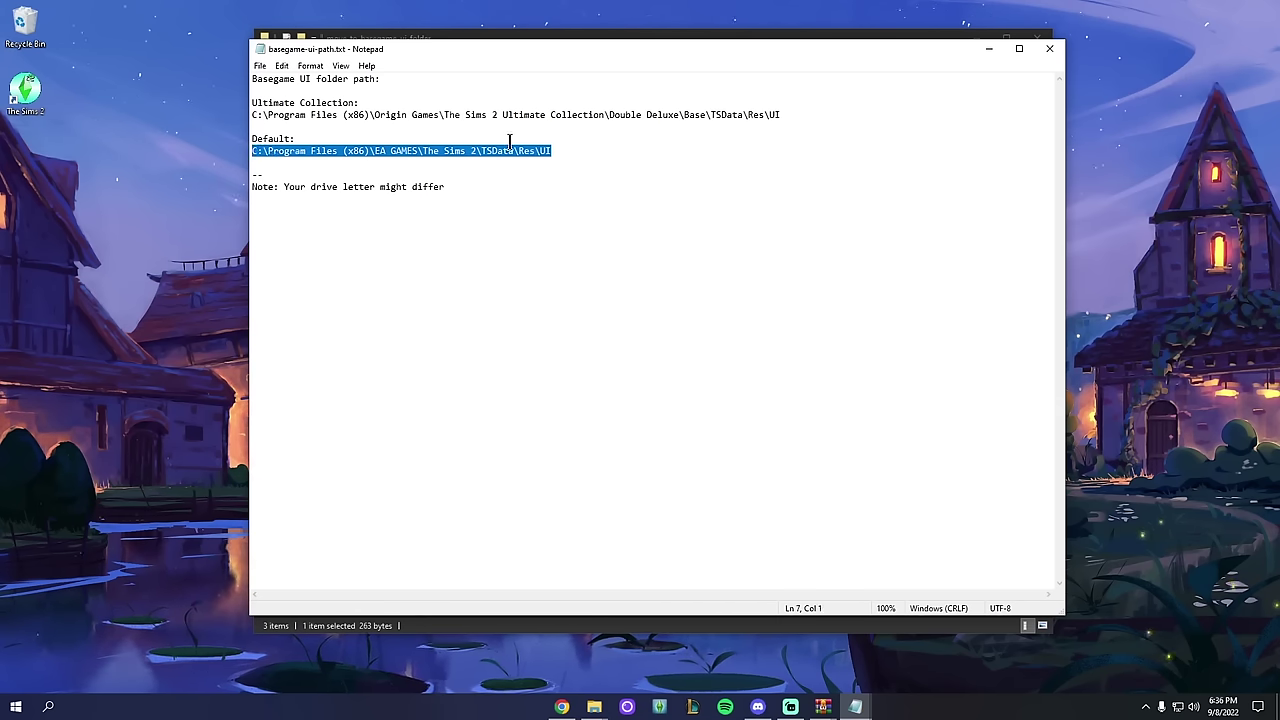
{"action": "left_click_drag", "start_coordinate": [553, 150], "coordinate": [252, 150]}
Step: Open The Sims 2 shortcut's file location and navigate to The Sims 2 Ultimate Collection\Double Deluxe\Base\TSData\Res\UI
{"action": "right_click", "coordinate": [22, 103]}
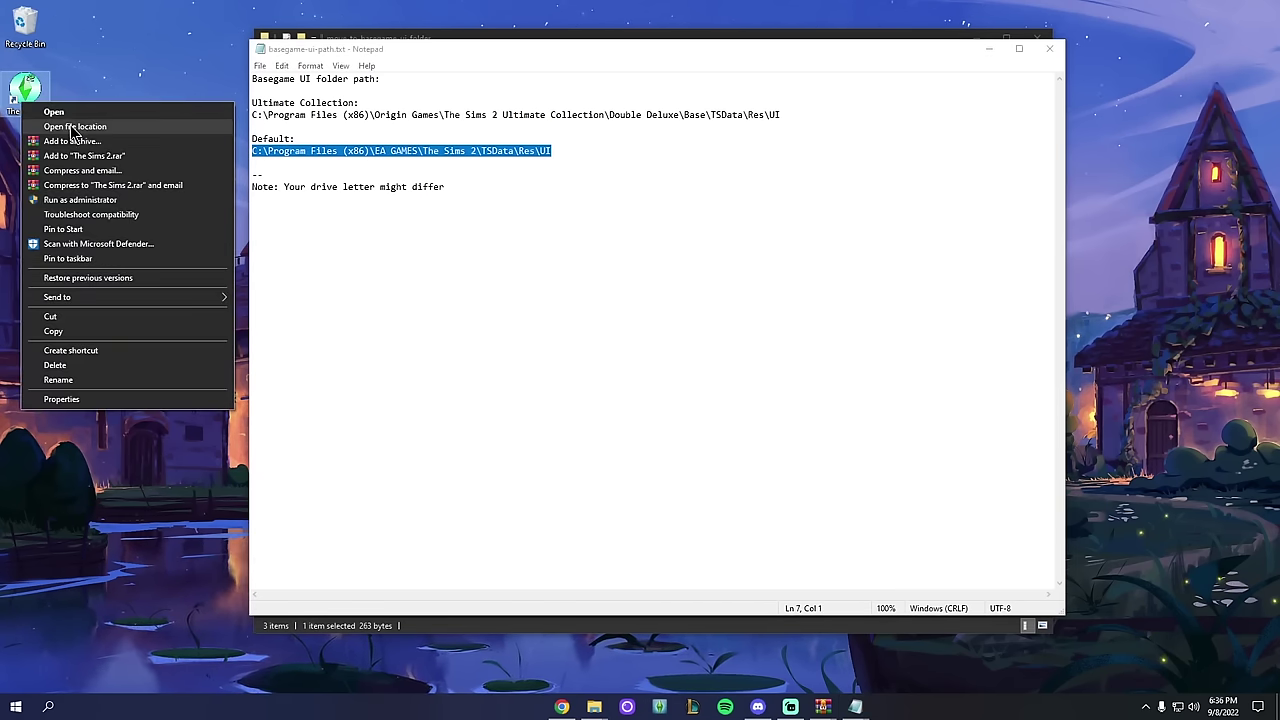
{"action": "left_click", "coordinate": [74, 127]}
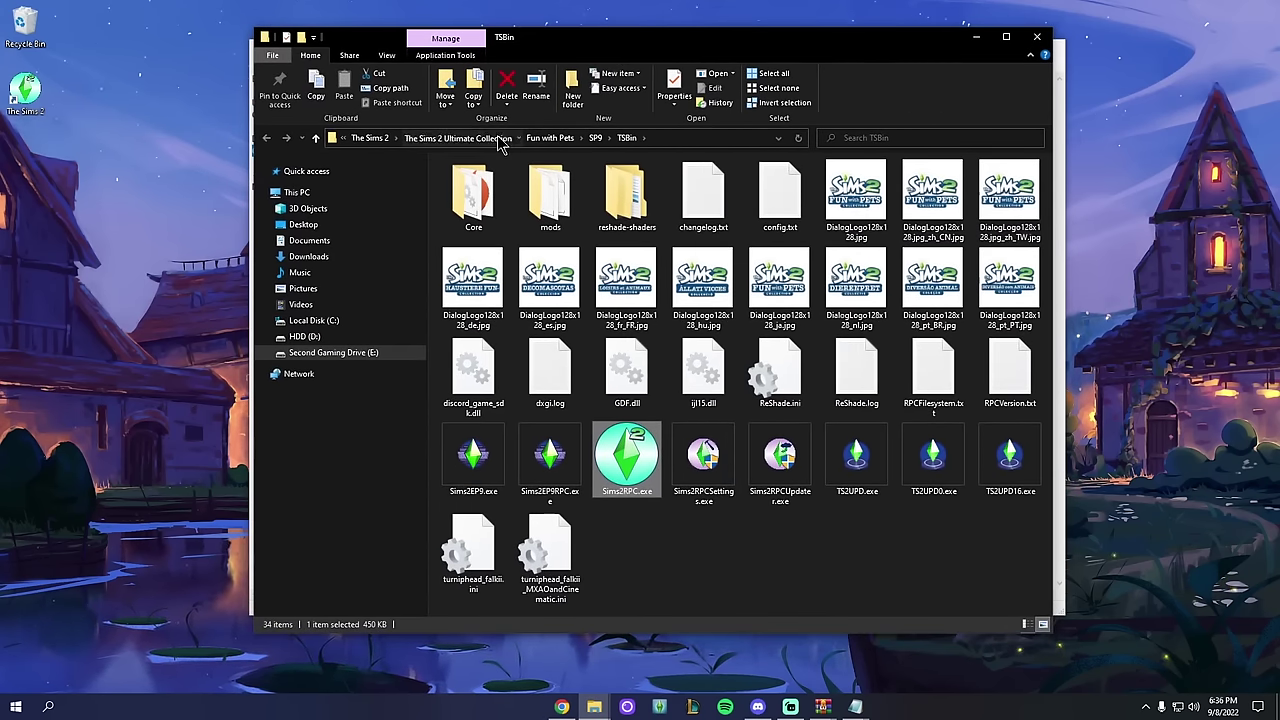
{"action": "left_click", "coordinate": [457, 137]}
{"action": "left_click", "coordinate": [493, 238]}
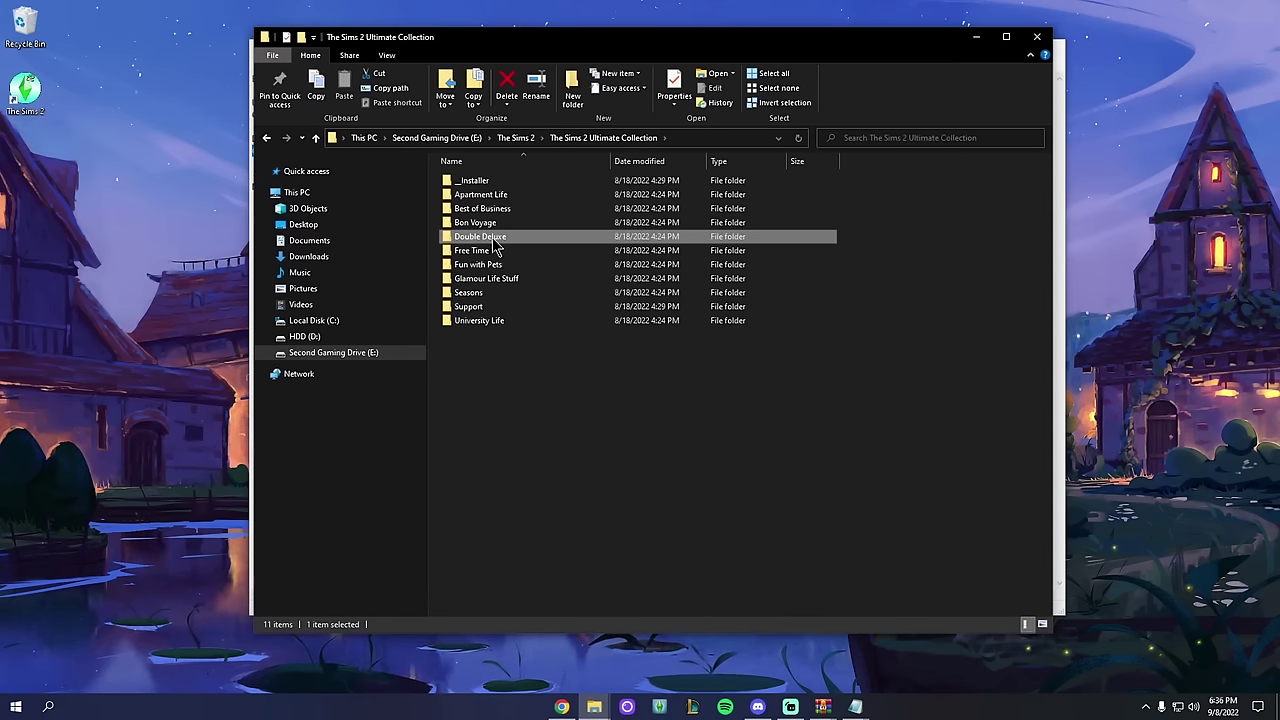
{"action": "double_click", "coordinate": [536, 237]}
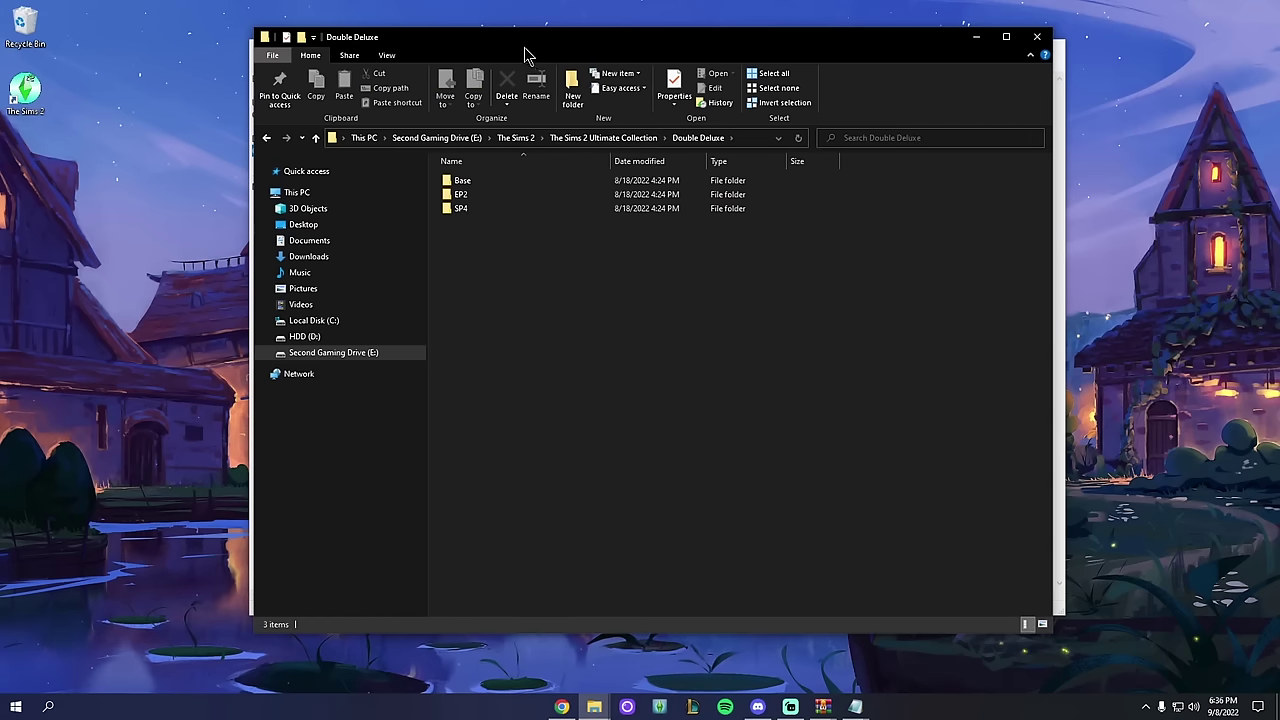
{"action": "left_click_drag", "start_coordinate": [523, 50], "coordinate": [487, 190]}
{"action": "double_click", "coordinate": [450, 320]}
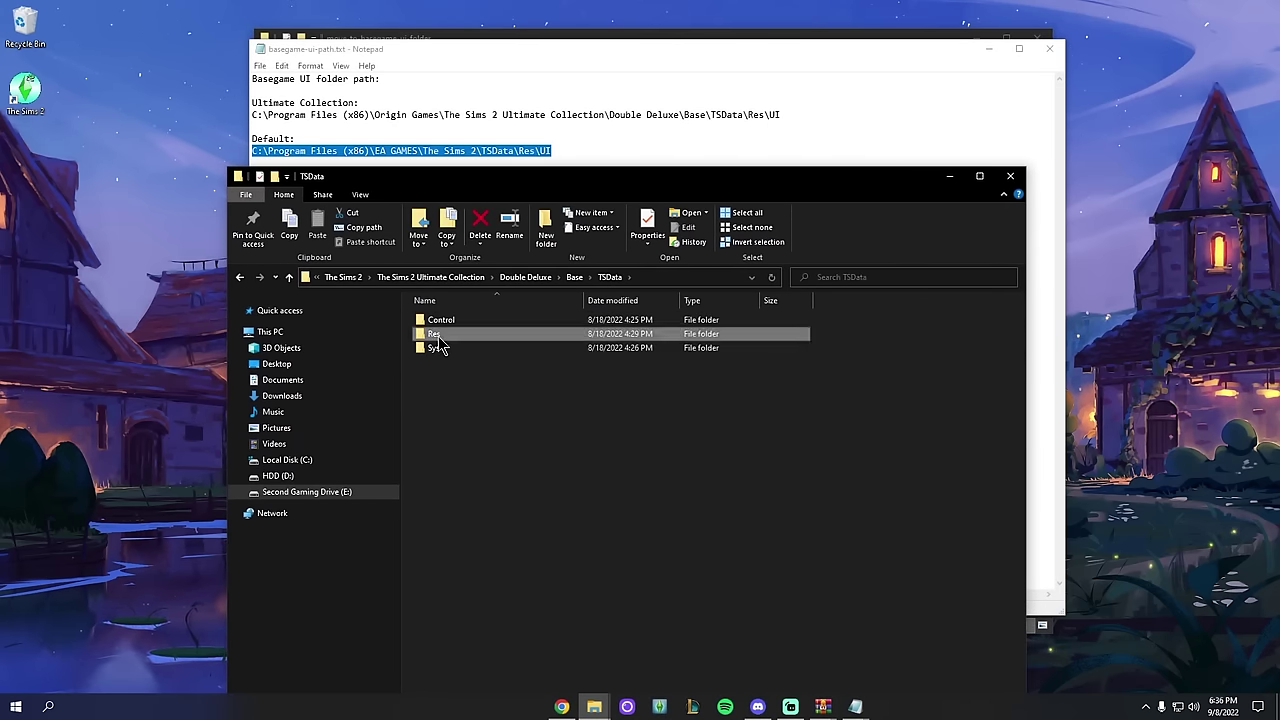
{"action": "double_click", "coordinate": [475, 343]}
{"action": "double_click", "coordinate": [450, 567]}
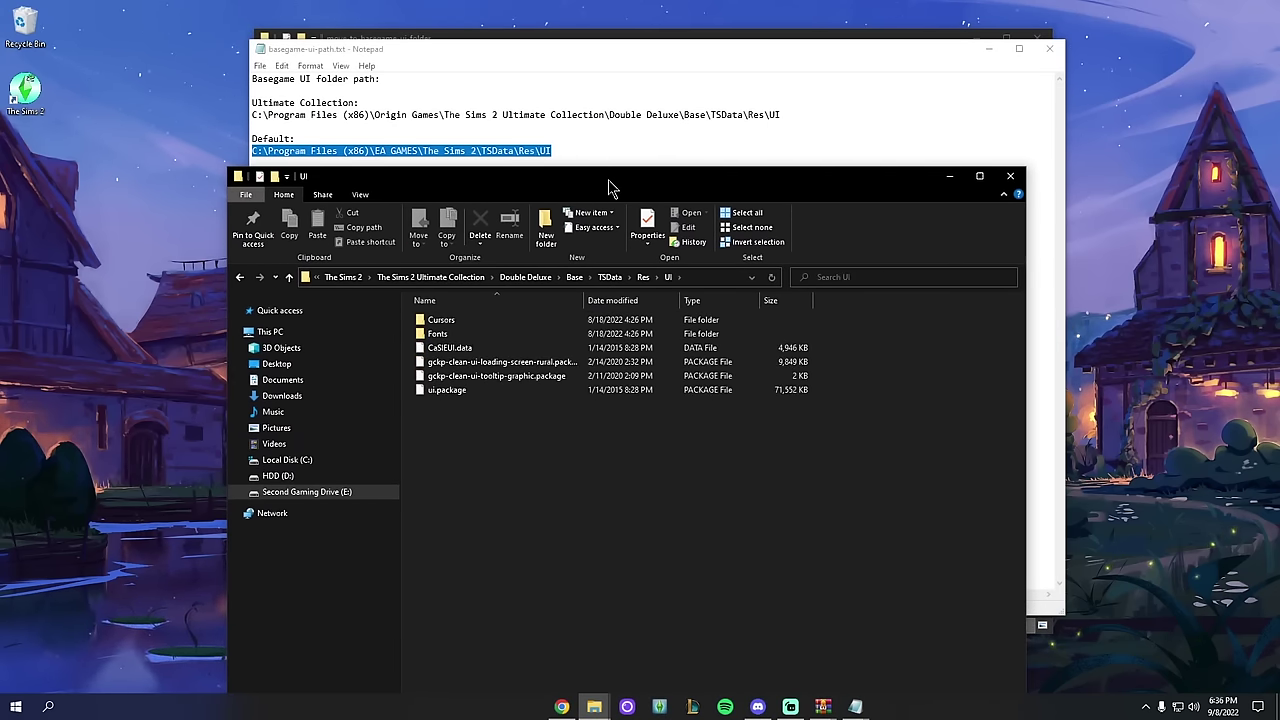
Step: Put the path text file away and arrange the UI and move-to-basegame-ui-folder windows side by side
{"action": "left_click_drag", "start_coordinate": [611, 188], "coordinate": [622, 61]}
{"action": "left_click_drag", "start_coordinate": [994, 55], "coordinate": [854, 85]}
{"action": "left_click_drag", "start_coordinate": [486, 38], "coordinate": [657, 46]}
{"action": "left_click", "coordinate": [378, 90]}
{"action": "left_click_drag", "start_coordinate": [378, 90], "coordinate": [380, 88]}
{"action": "left_click", "coordinate": [1014, 243]}
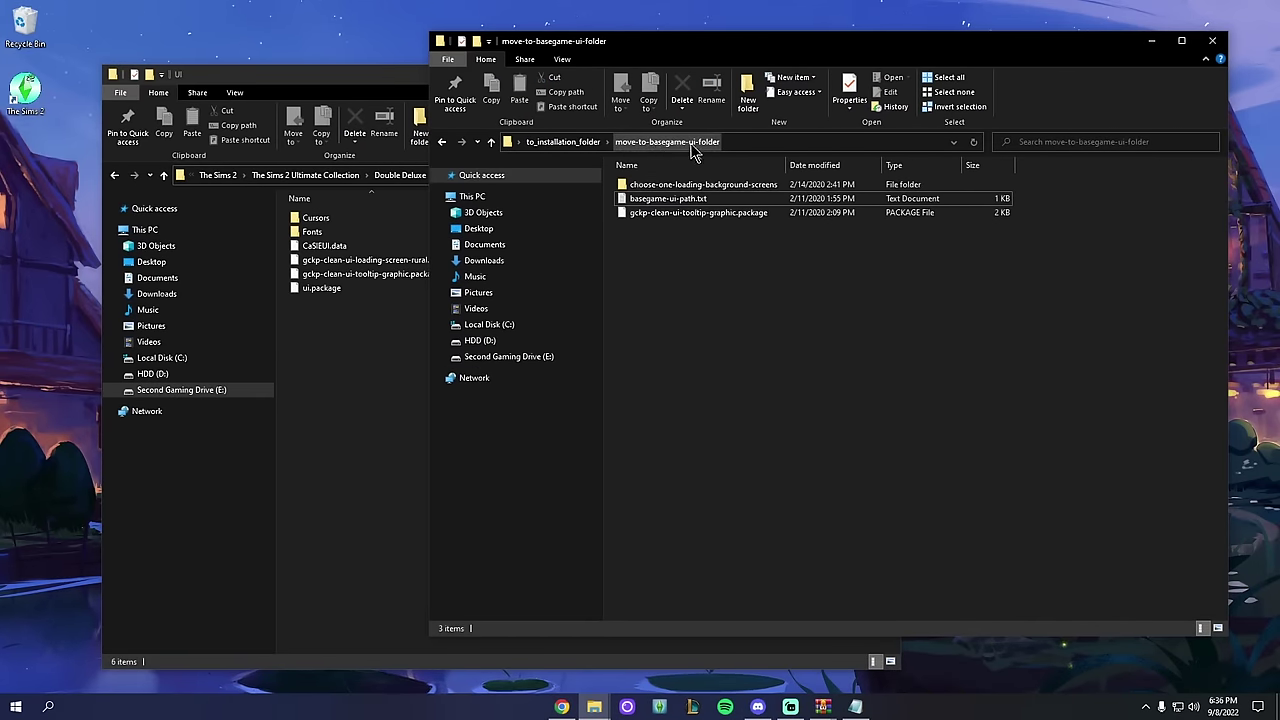
{"action": "left_click", "coordinate": [640, 186]}
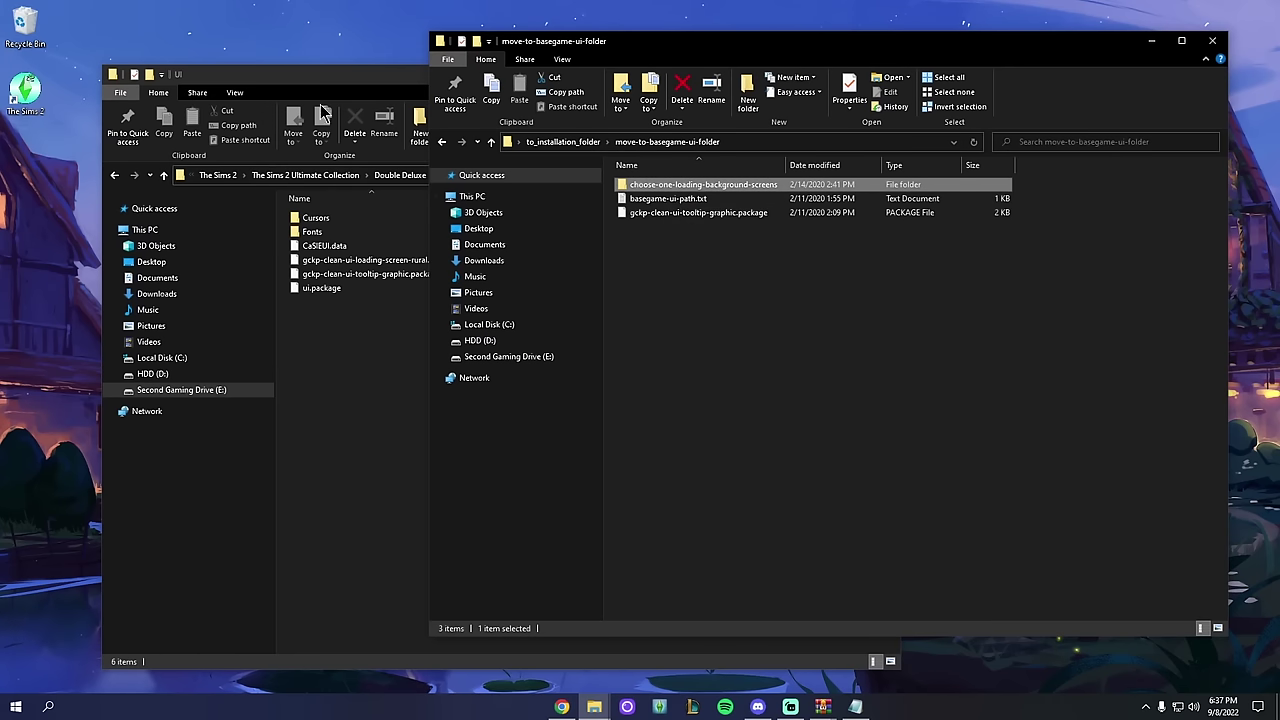
{"action": "left_click_drag", "start_coordinate": [323, 88], "coordinate": [254, 45]}
Step: Copy gckp-clean-ui-tooltip-graphic.package from move-to-basegame-ui-folder into the game's UI folder, replacing the existing file
{"action": "left_click", "coordinate": [946, 286]}
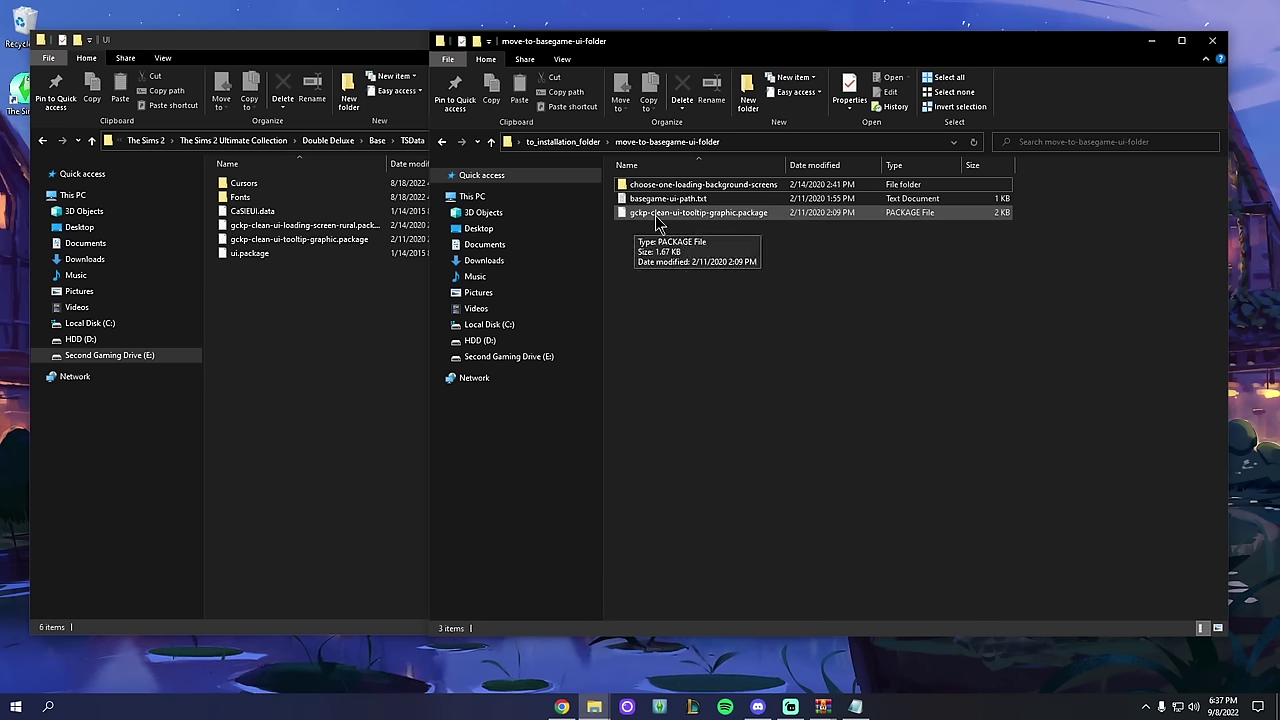
{"action": "left_click_drag", "start_coordinate": [714, 226], "coordinate": [428, 334]}
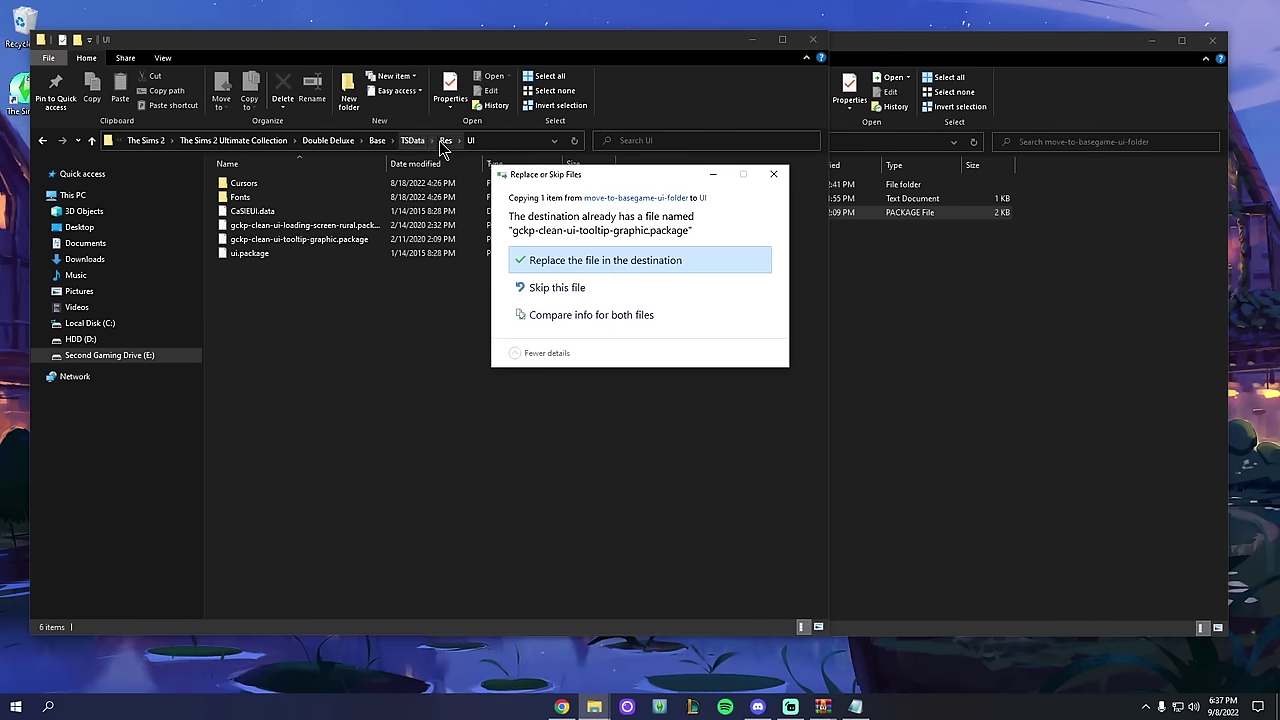
{"action": "left_click", "coordinate": [580, 260]}
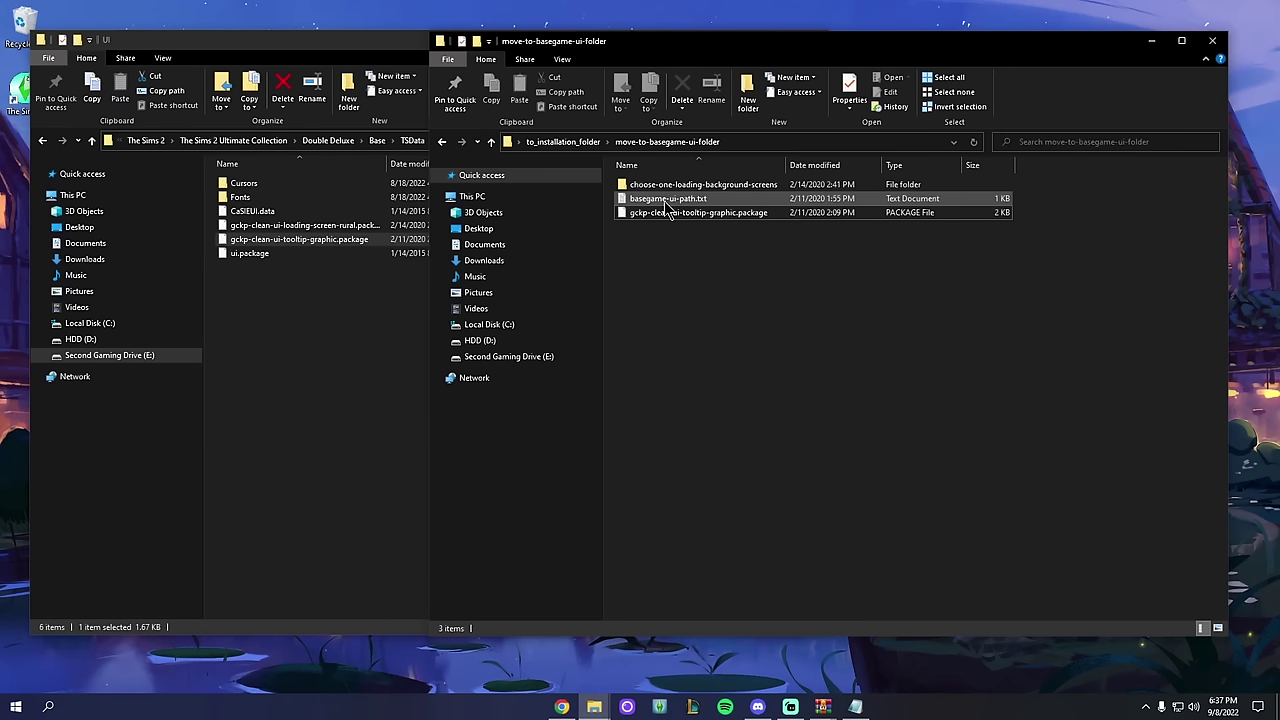
Step: Open the choose-one-loading-background-screens folder and display its comparison.jpg image
{"action": "left_click", "coordinate": [650, 189]}
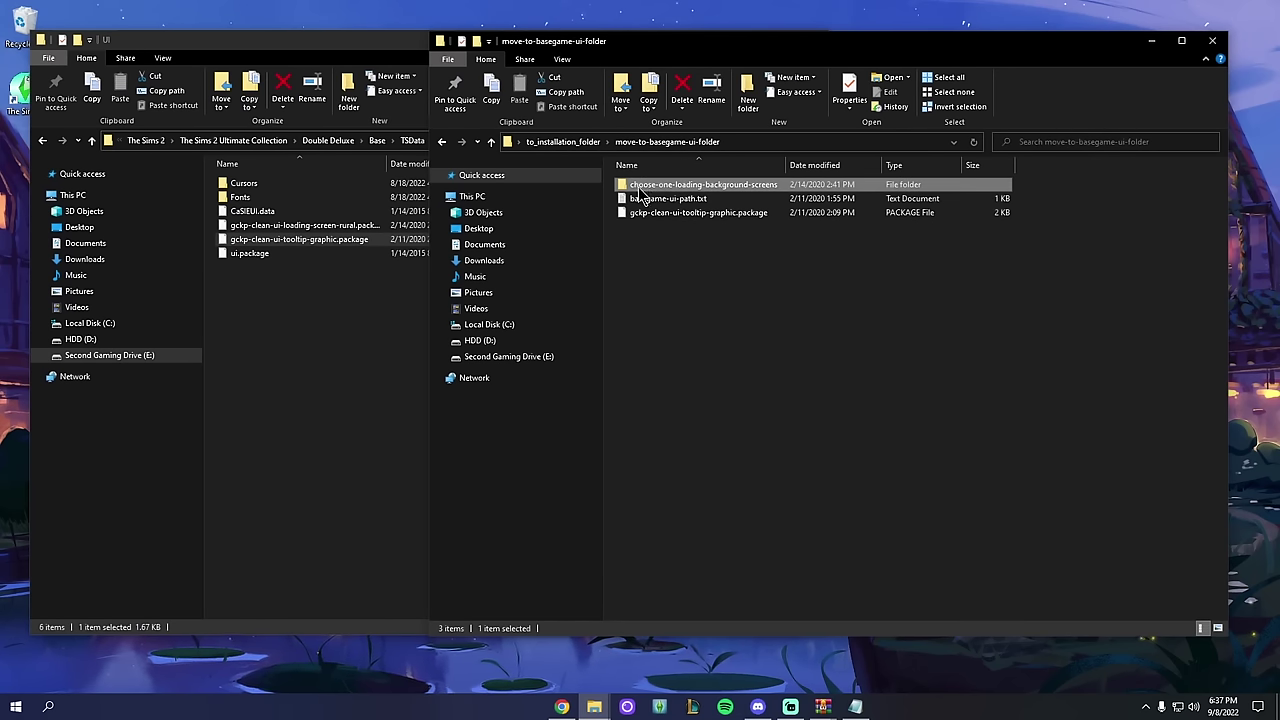
{"action": "double_click", "coordinate": [752, 188]}
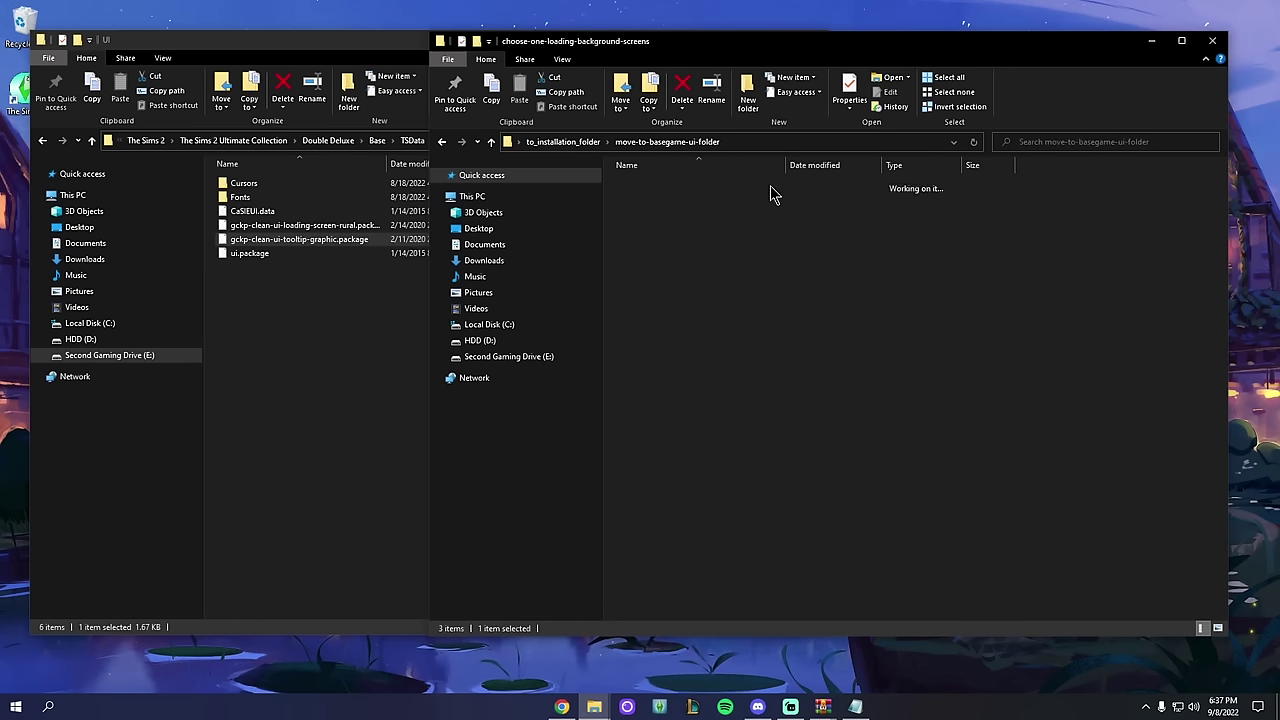
{"action": "double_click", "coordinate": [658, 185]}
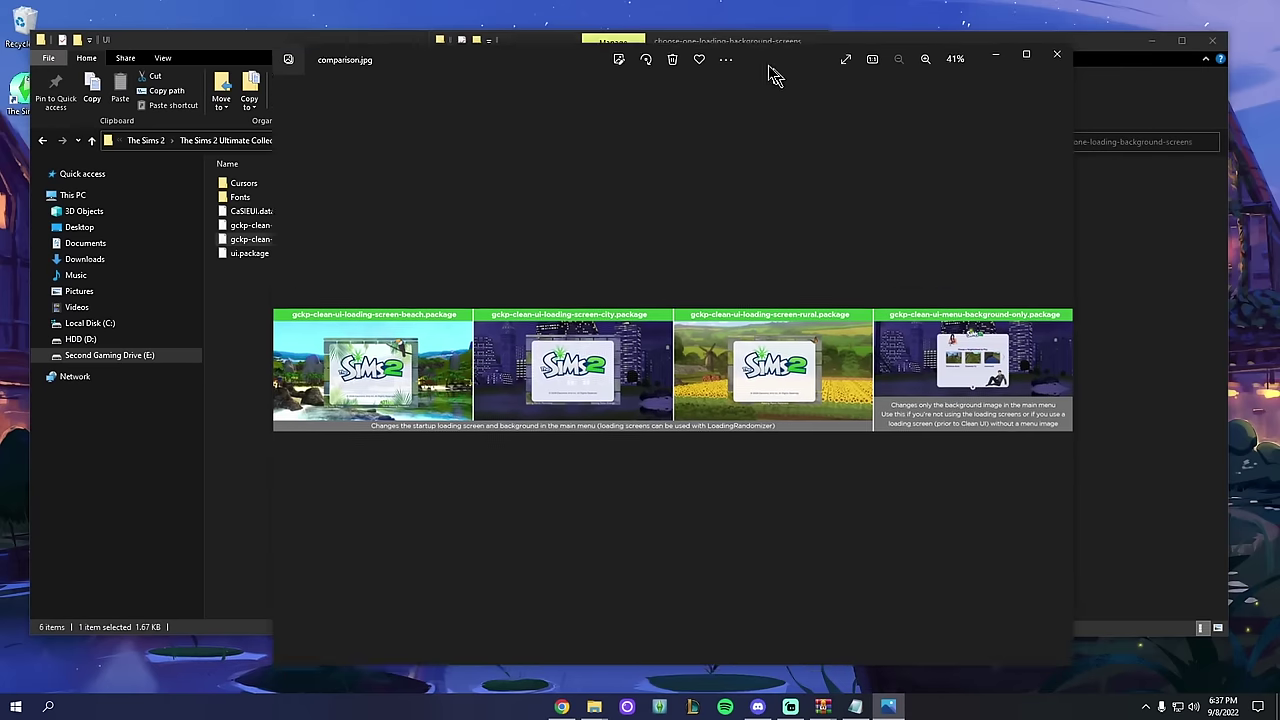
Step: Examine the beach, city, rural and menu-background-only options in comparison.jpg up close to compare the loading screens
{"action": "scroll", "coordinate": [651, 288], "scroll_direction": "up", "scroll_amount": 3}
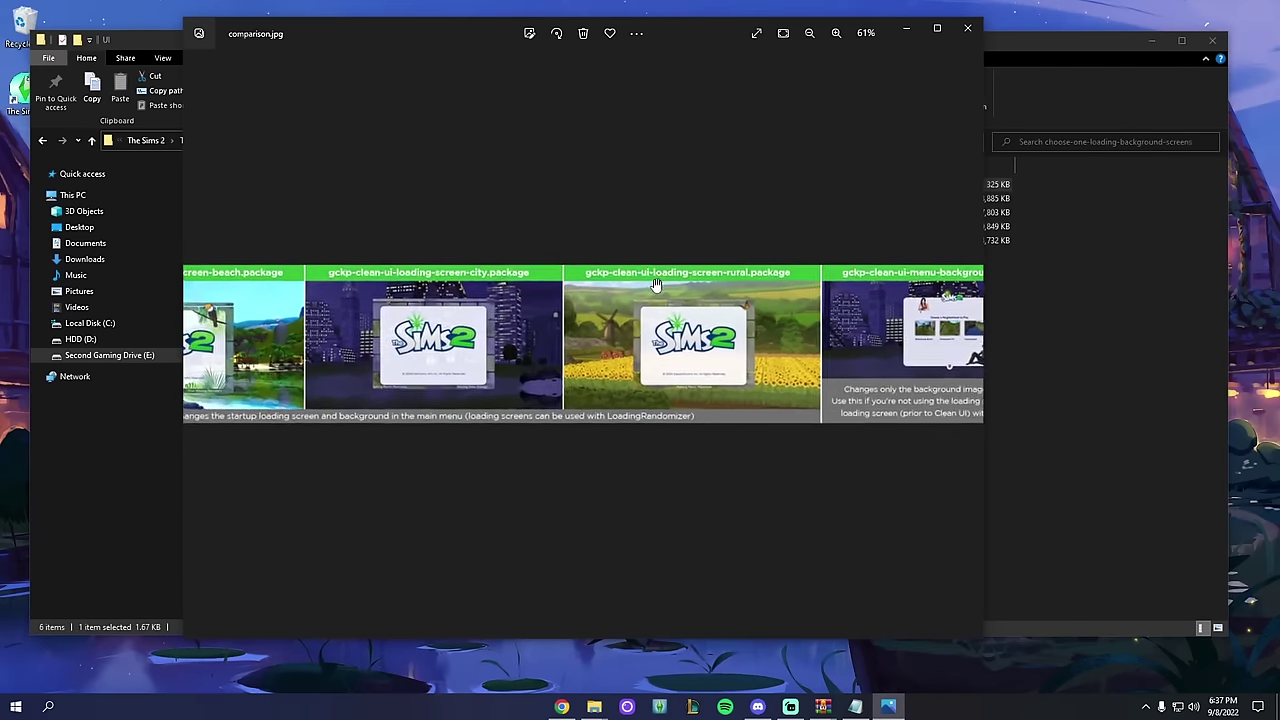
{"action": "left_click_drag", "start_coordinate": [397, 302], "coordinate": [583, 300]}
{"action": "scroll", "coordinate": [583, 290], "scroll_direction": "up", "scroll_amount": 3}
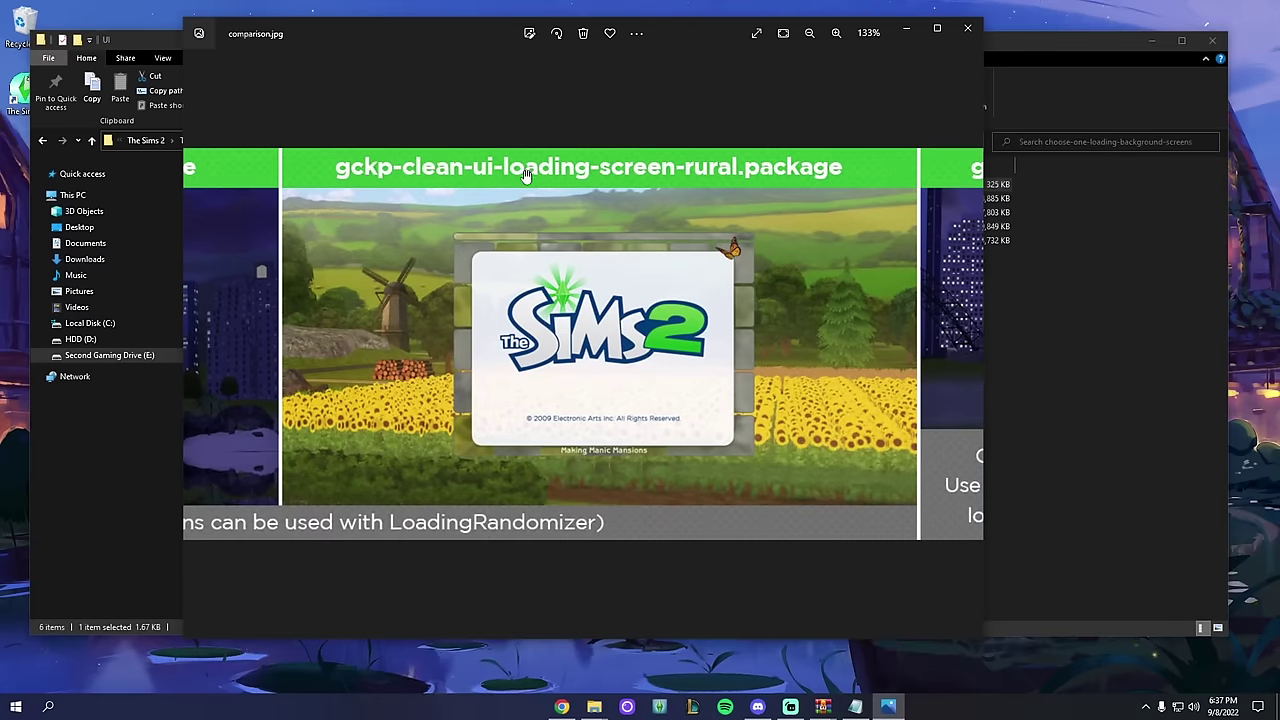
{"action": "scroll", "coordinate": [651, 274], "scroll_direction": "down", "scroll_amount": 2}
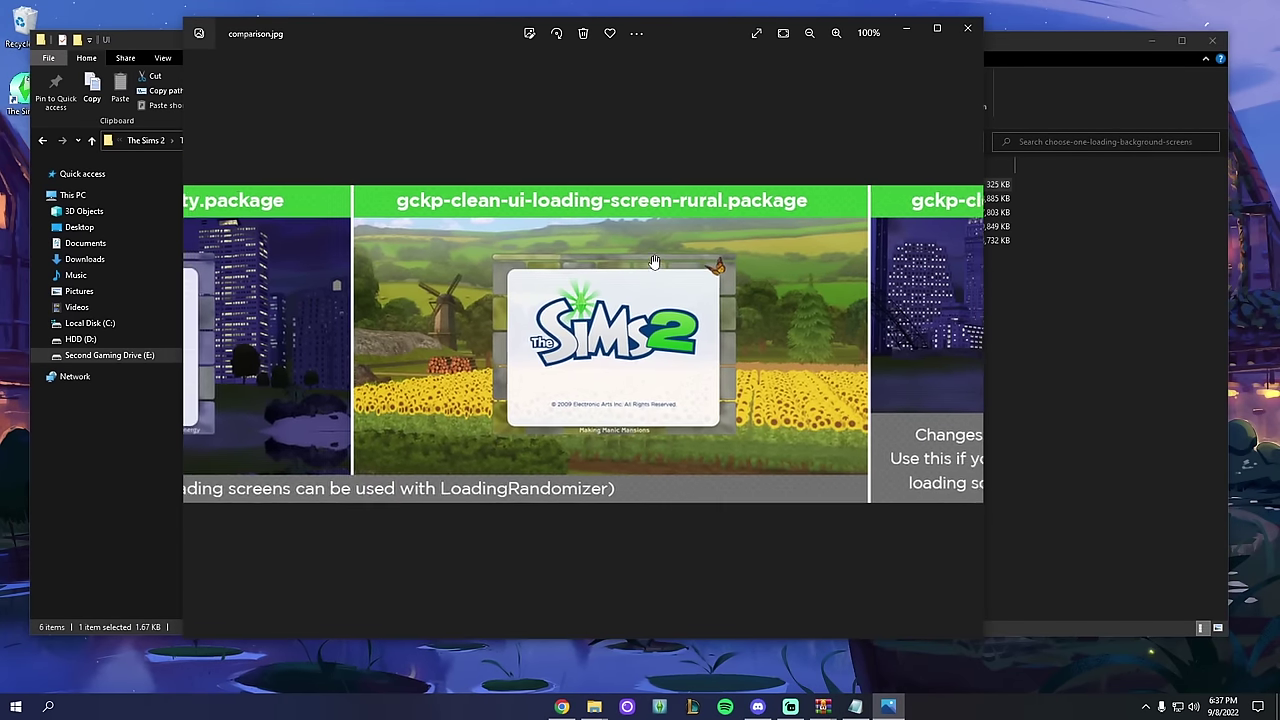
{"action": "left_click_drag", "start_coordinate": [621, 333], "coordinate": [576, 331]}
{"action": "scroll", "coordinate": [560, 325], "scroll_direction": "down", "scroll_amount": 3}
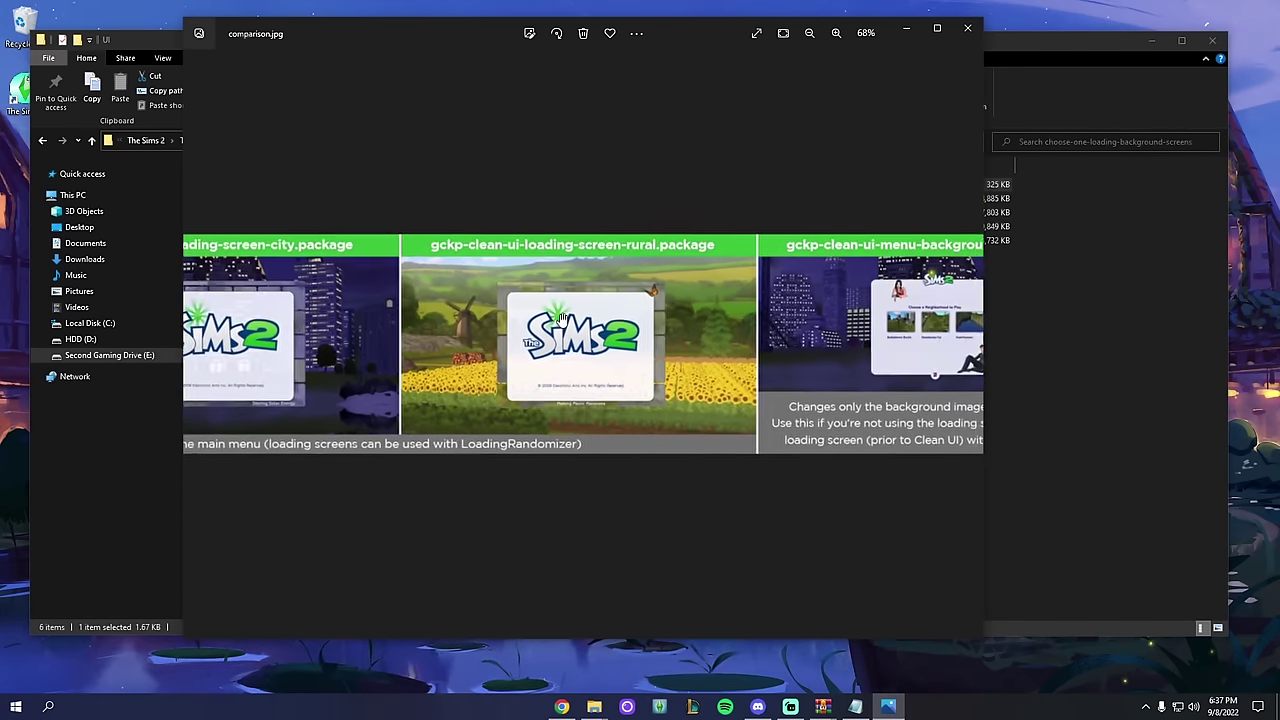
{"action": "scroll", "coordinate": [460, 316], "scroll_direction": "up", "scroll_amount": 1}
{"action": "scroll", "coordinate": [443, 317], "scroll_direction": "up", "scroll_amount": 2}
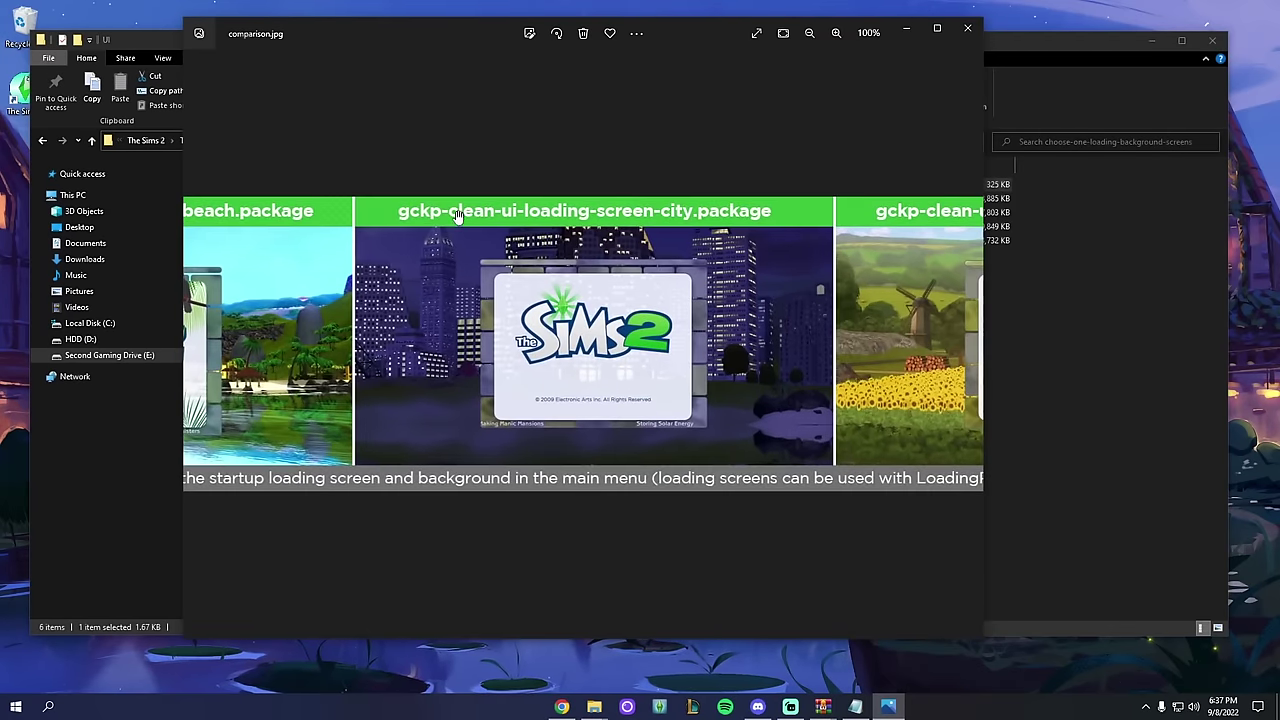
{"action": "left_click_drag", "start_coordinate": [565, 380], "coordinate": [857, 291]}
{"action": "left_click_drag", "start_coordinate": [586, 279], "coordinate": [80, 282]}
{"action": "key", "text": "alt+Tab"}
{"action": "left_click", "coordinate": [285, 275]}
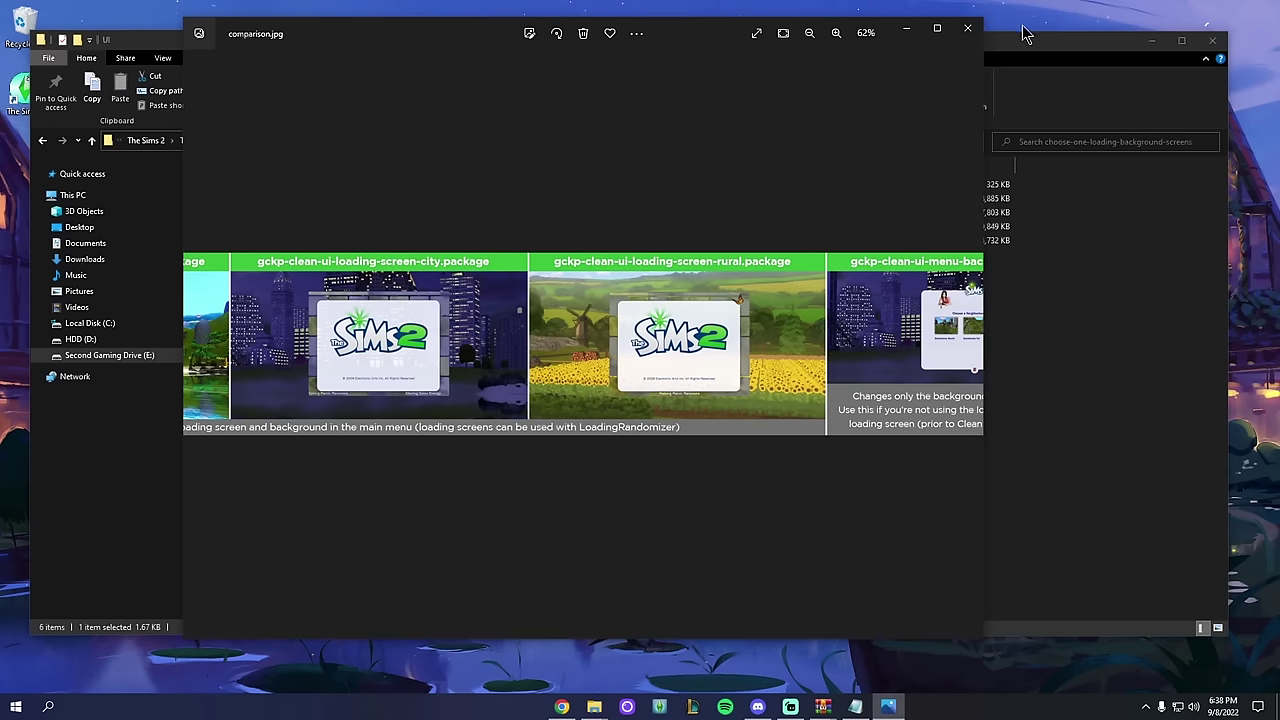
Step: Close comparison.jpg and copy gckp-clean-ui-loading-screen-rural.package into the game's UI folder, replacing the existing file
{"action": "key", "text": "alt+F4"}
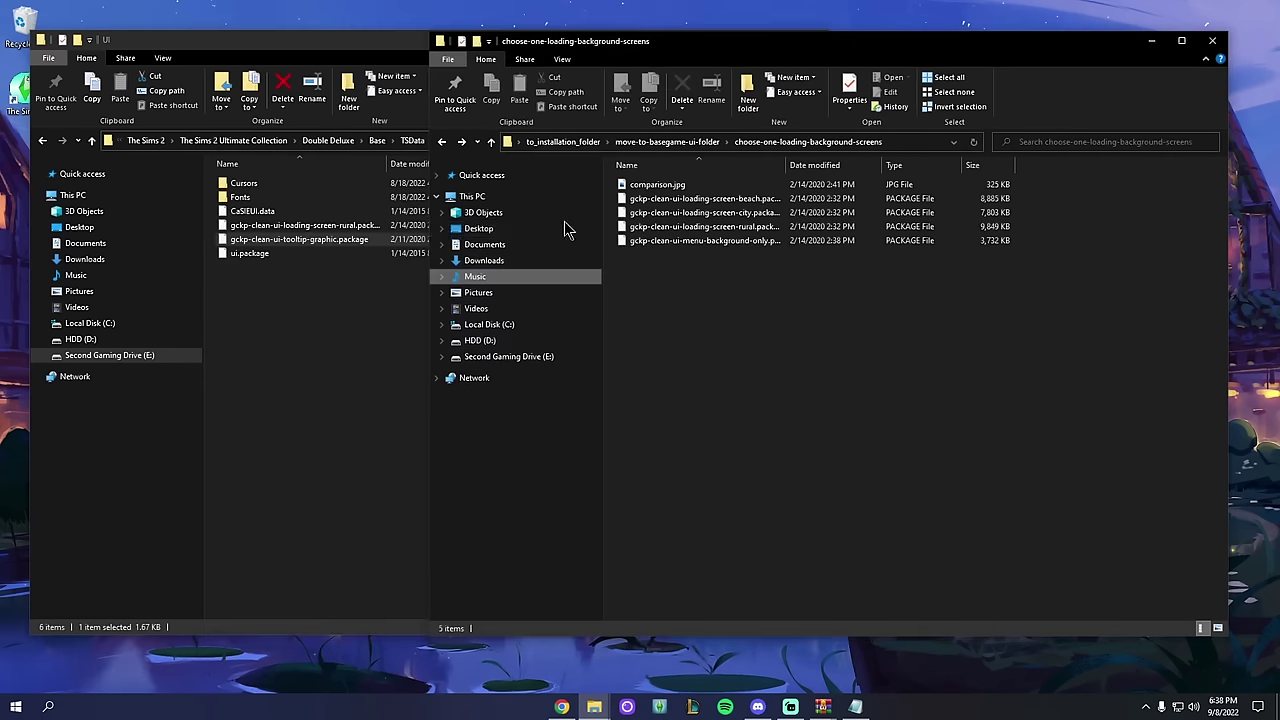
{"action": "left_click_drag", "start_coordinate": [785, 165], "coordinate": [883, 165]}
{"action": "left_click", "coordinate": [740, 228]}
{"action": "left_click_drag", "start_coordinate": [740, 228], "coordinate": [335, 398]}
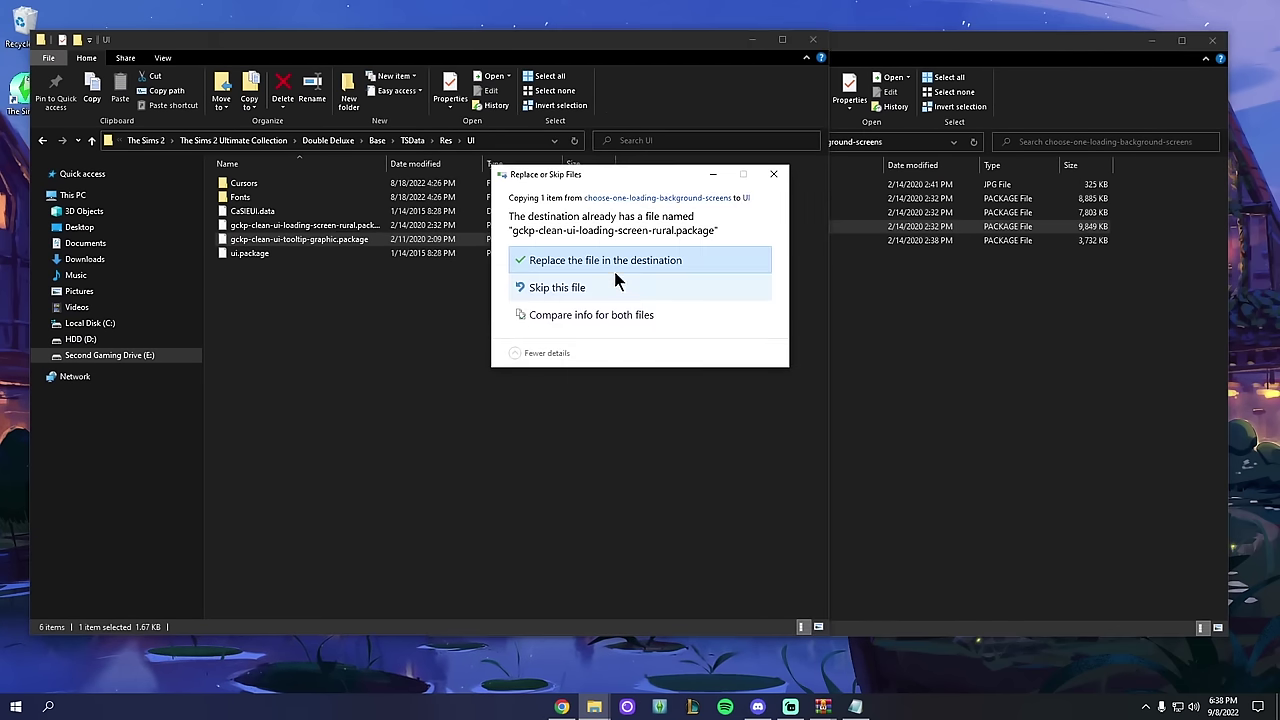
{"action": "left_click", "coordinate": [561, 259]}
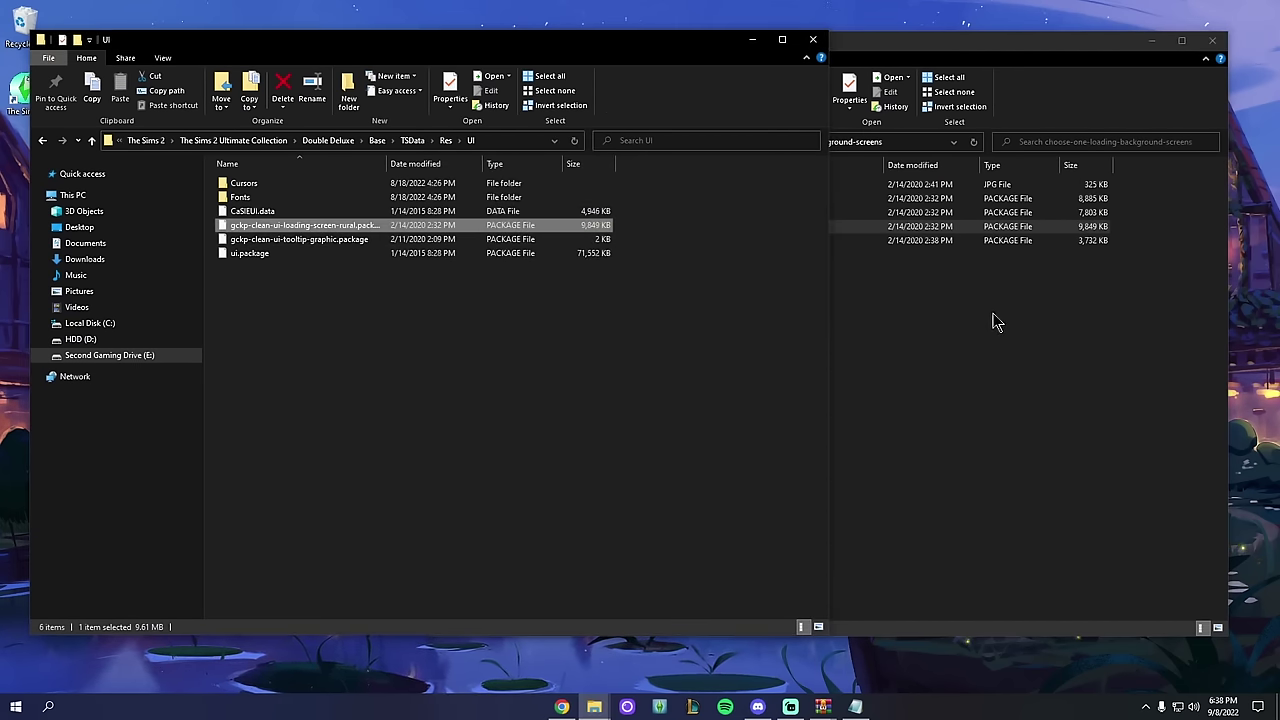
Step: Go back up to to_installation_folder and delete the move-to-basegame-ui-folder folder
{"action": "left_click", "coordinate": [997, 322]}
{"action": "left_click", "coordinate": [620, 141]}
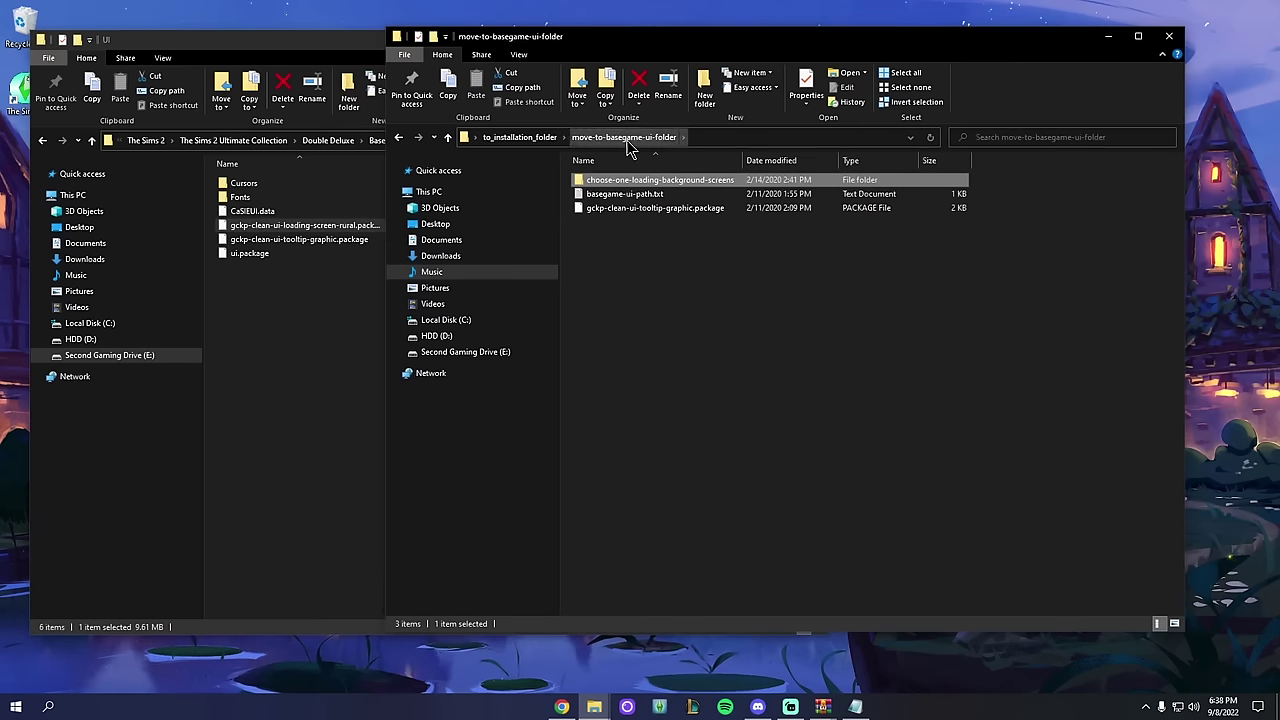
{"action": "left_click", "coordinate": [530, 139]}
{"action": "right_click", "coordinate": [632, 183]}
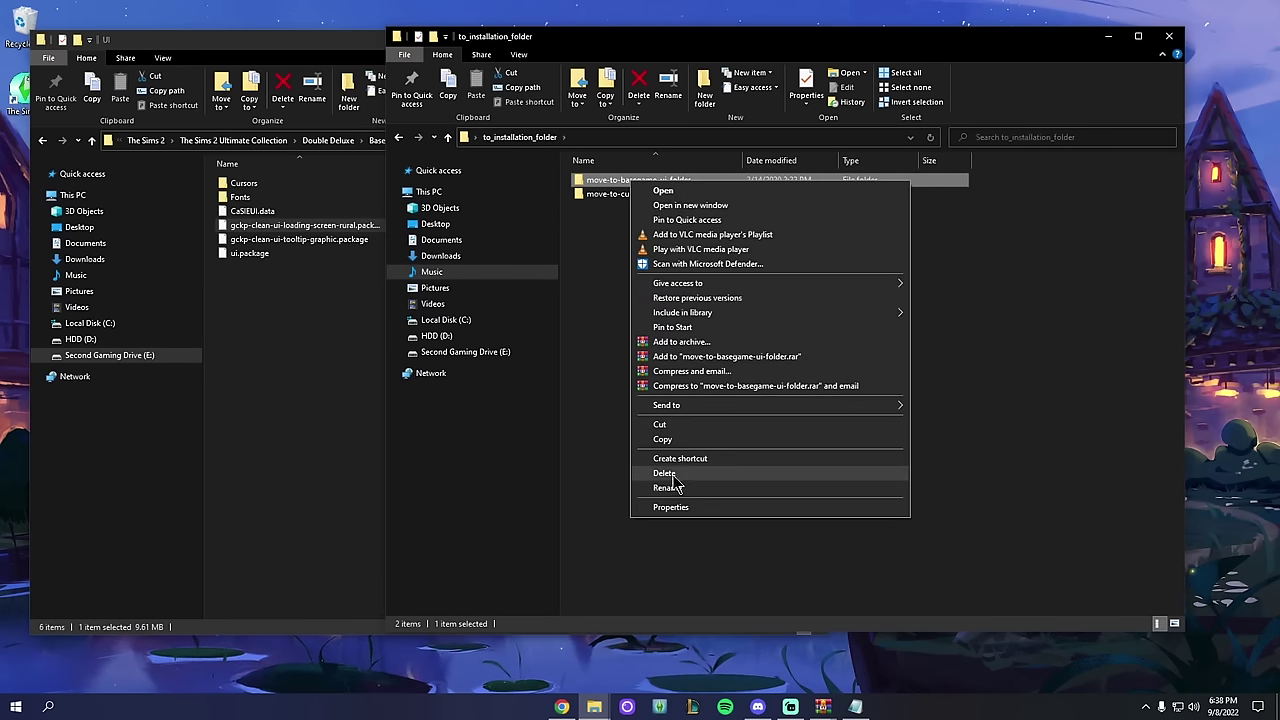
{"action": "left_click", "coordinate": [580, 243]}
{"action": "right_click", "coordinate": [602, 181]}
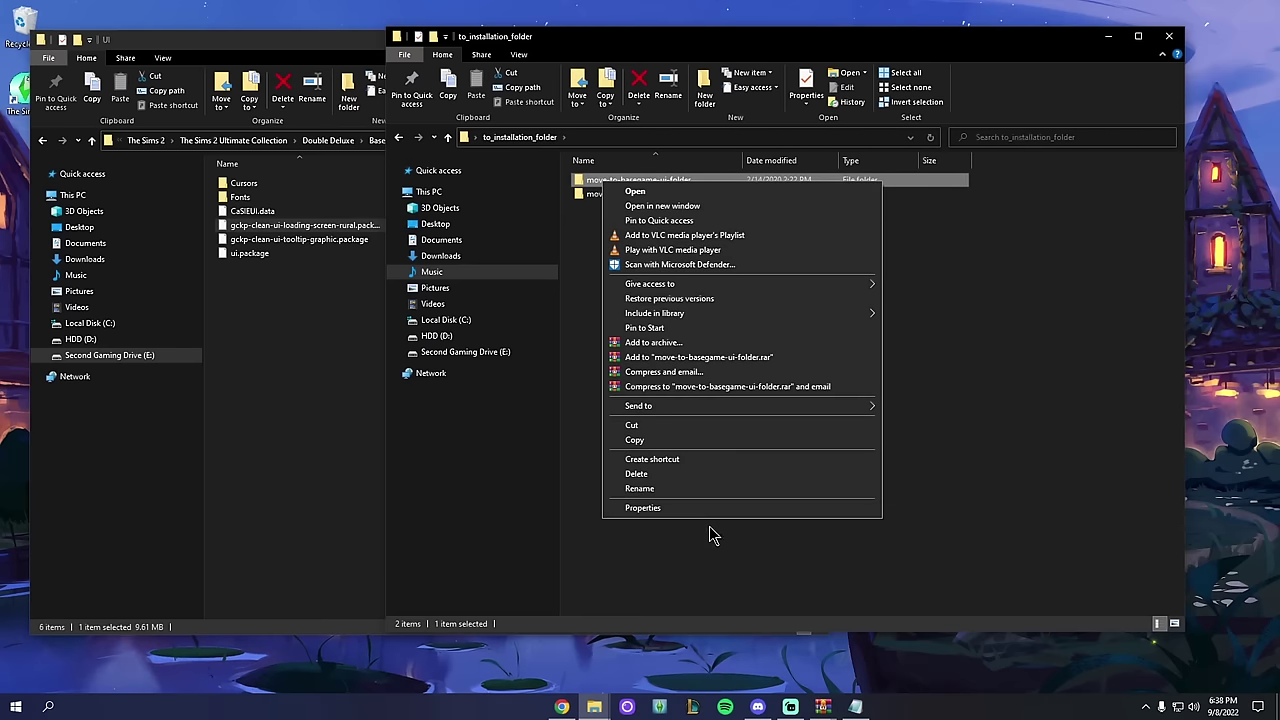
{"action": "left_click", "coordinate": [712, 474]}
Step: Open the move-to-cursor-folders folder and arrange its window side by side with the UI window
{"action": "left_click", "coordinate": [598, 184]}
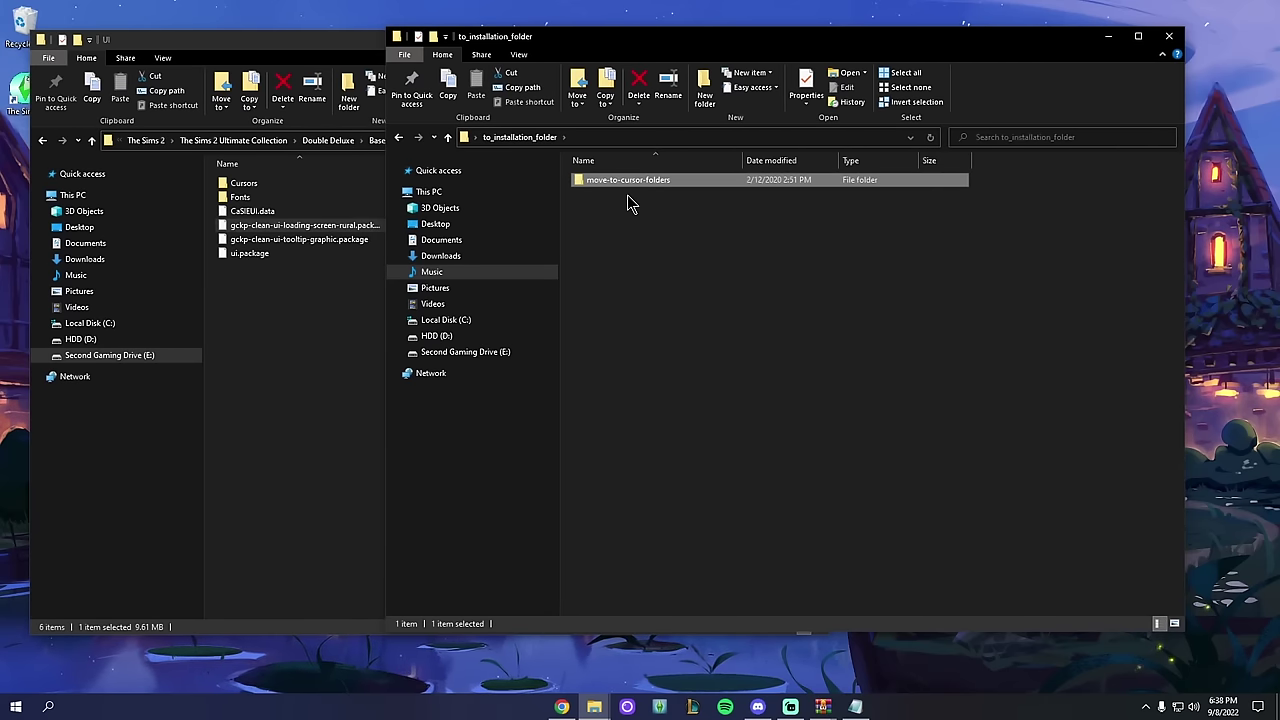
{"action": "double_click", "coordinate": [620, 180]}
{"action": "left_click_drag", "start_coordinate": [381, 26], "coordinate": [543, 30]}
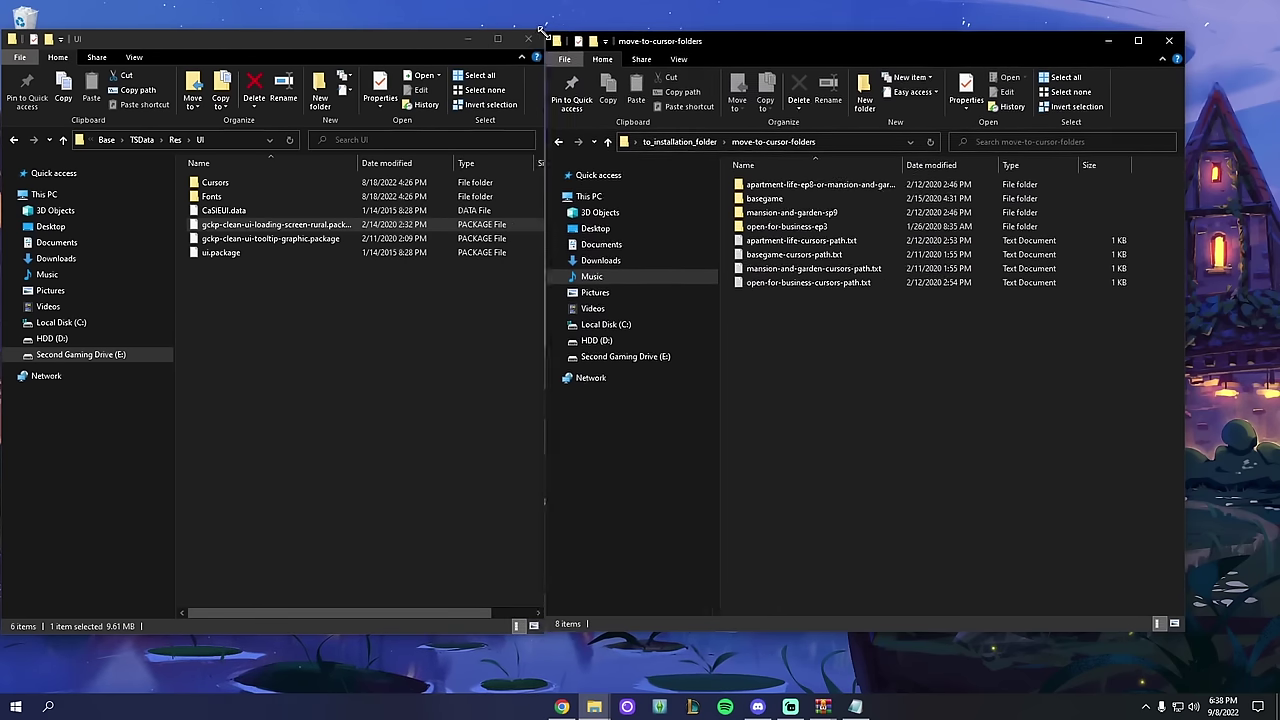
{"action": "left_click_drag", "start_coordinate": [699, 46], "coordinate": [769, 50]}
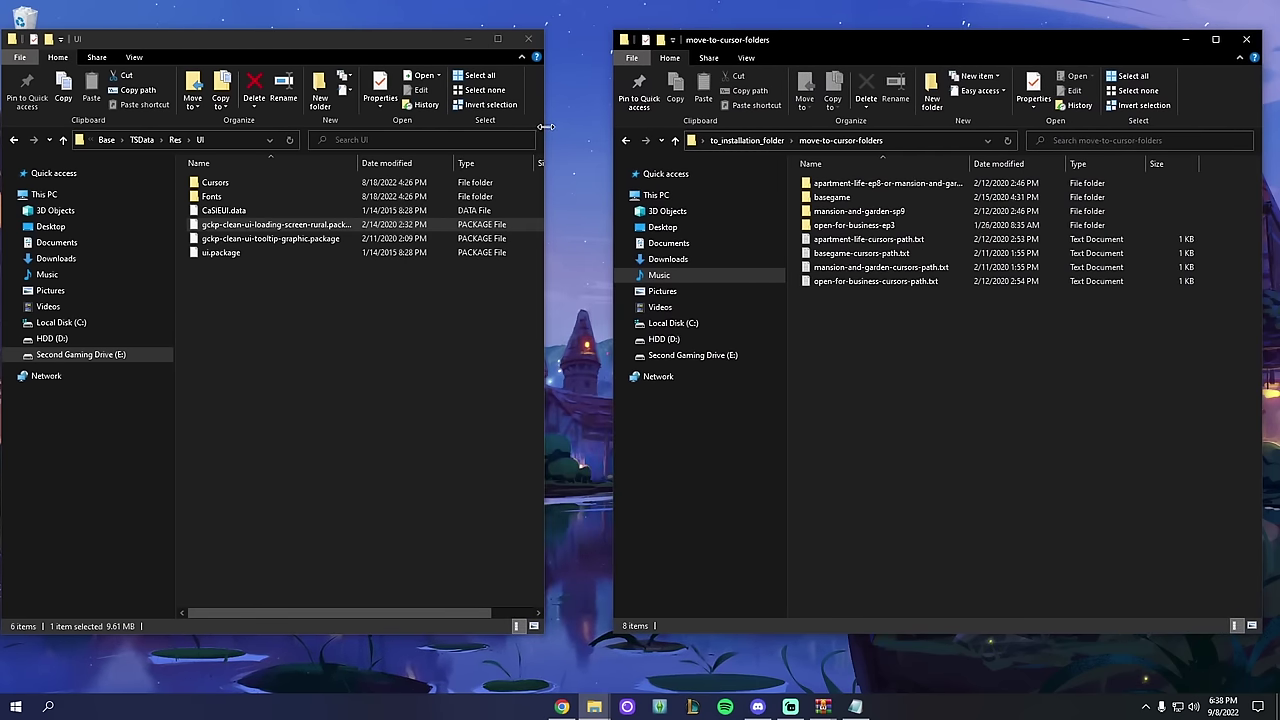
{"action": "left_click_drag", "start_coordinate": [546, 126], "coordinate": [604, 121]}
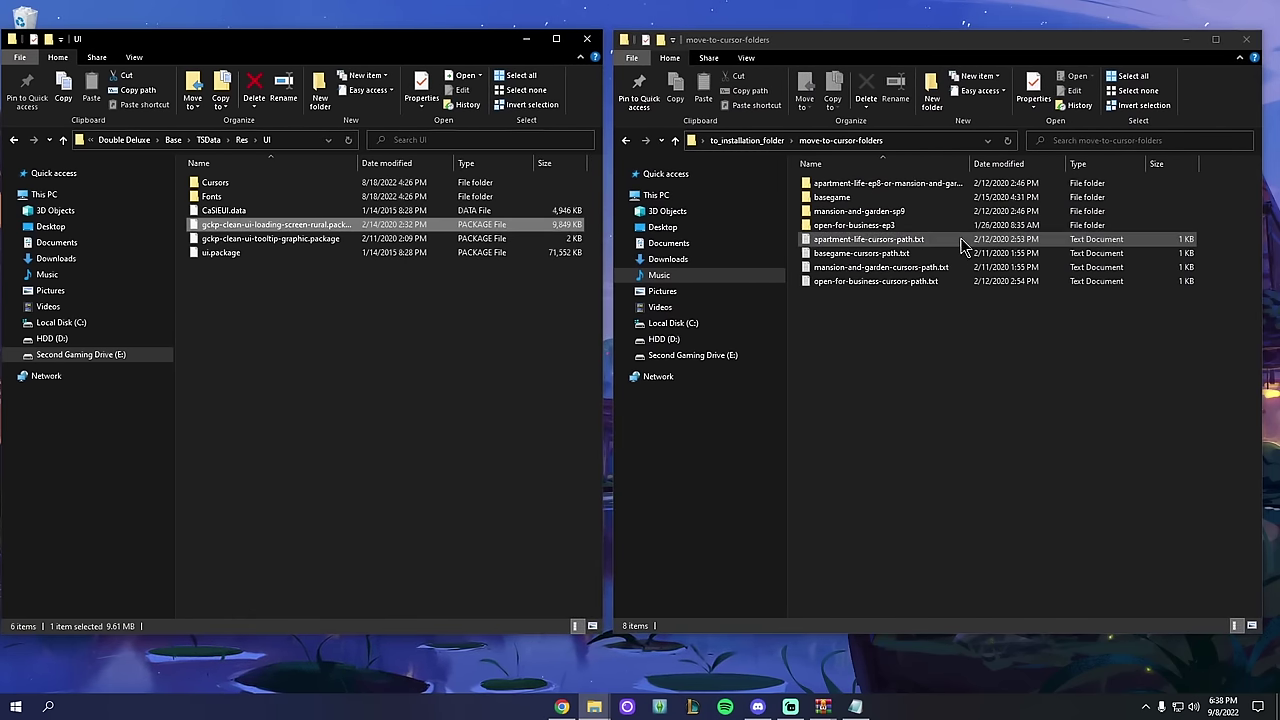
{"action": "left_click_drag", "start_coordinate": [965, 240], "coordinate": [860, 190]}
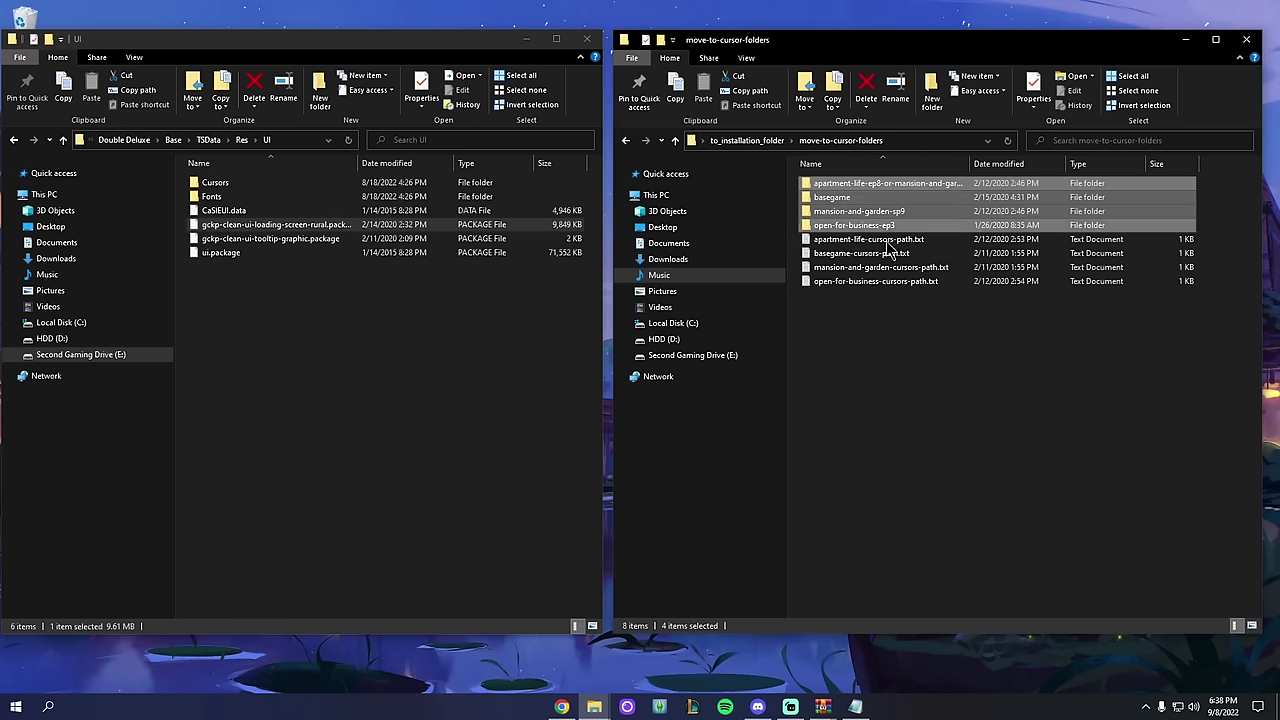
{"action": "left_click", "coordinate": [900, 240]}
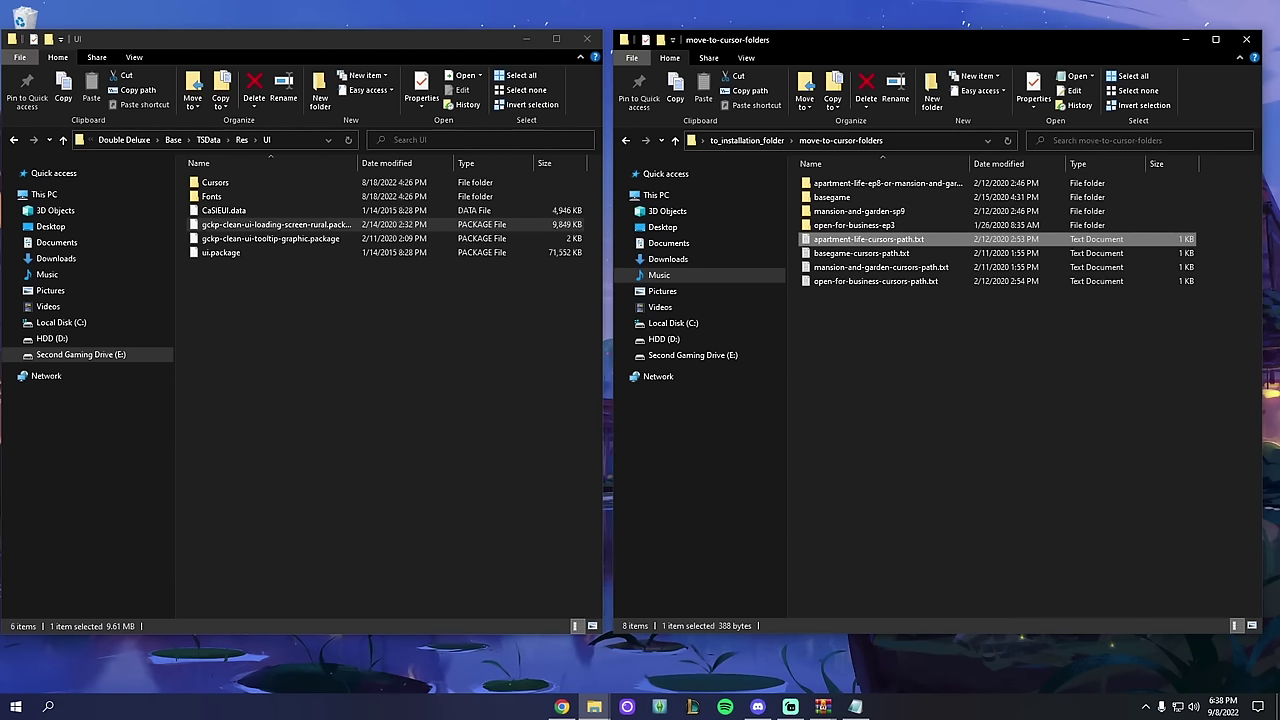
{"action": "left_click_drag", "start_coordinate": [975, 178], "coordinate": [866, 199]}
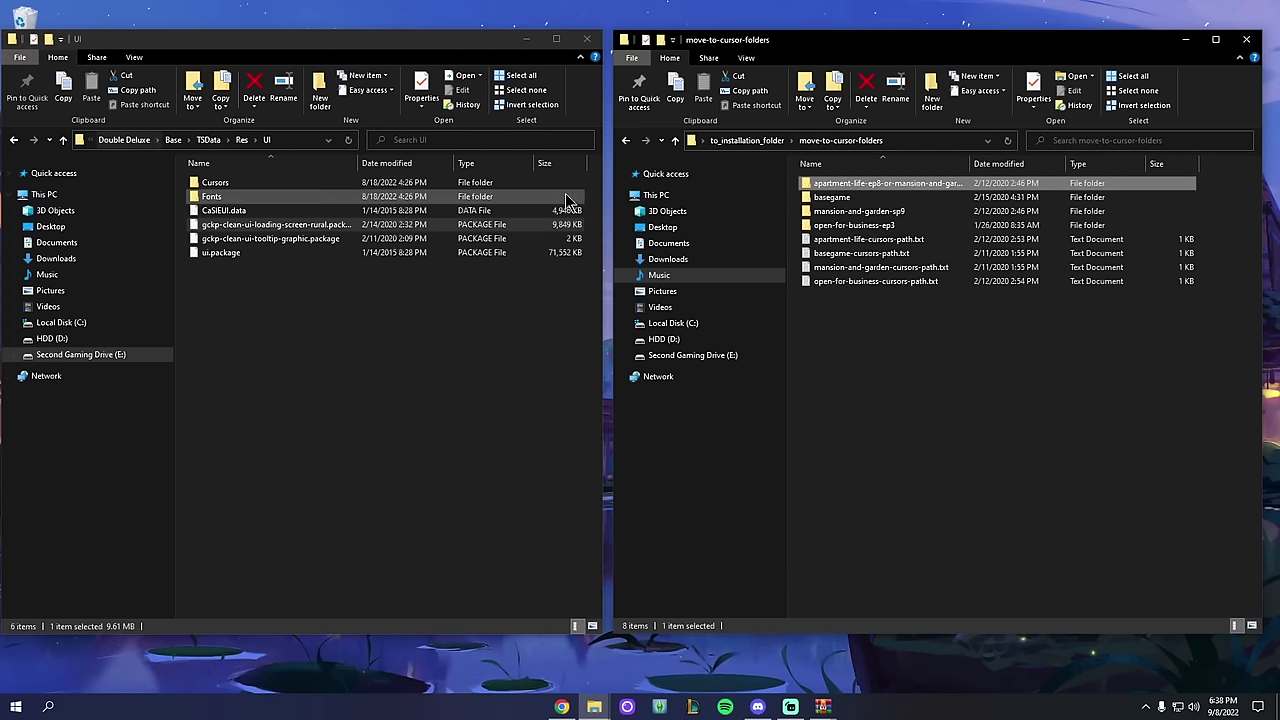
Step: In the game's installation window, go to The Sims 2 Ultimate Collection\Apartment Life\TSData\Res\UI\Cursors
{"action": "left_click_drag", "start_coordinate": [607, 190], "coordinate": [716, 190]}
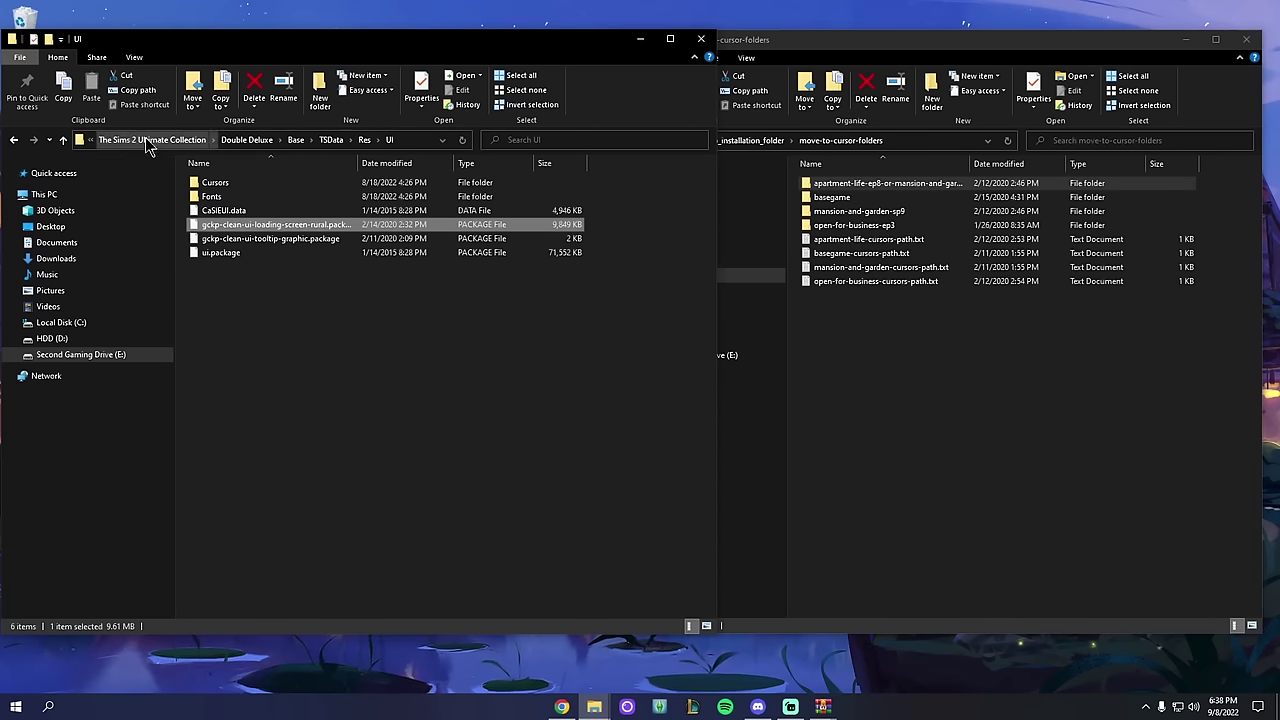
{"action": "left_click", "coordinate": [152, 142]}
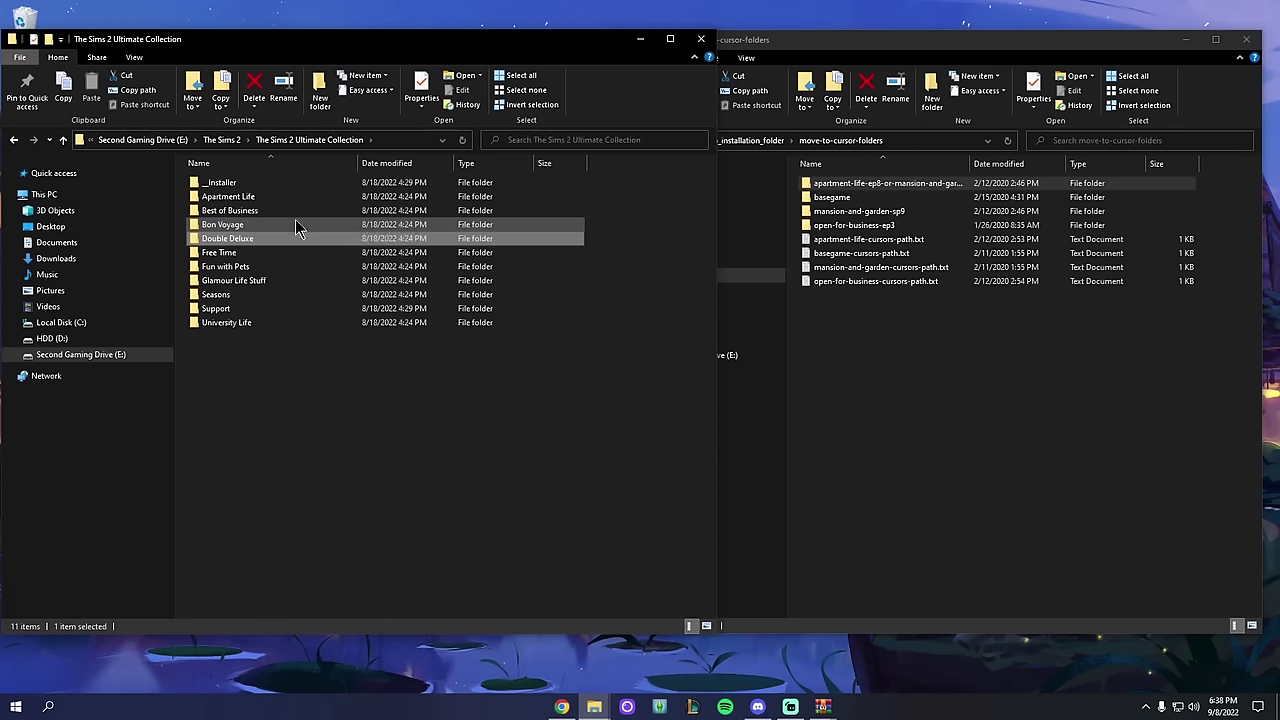
{"action": "left_click", "coordinate": [220, 199]}
{"action": "double_click", "coordinate": [237, 199]}
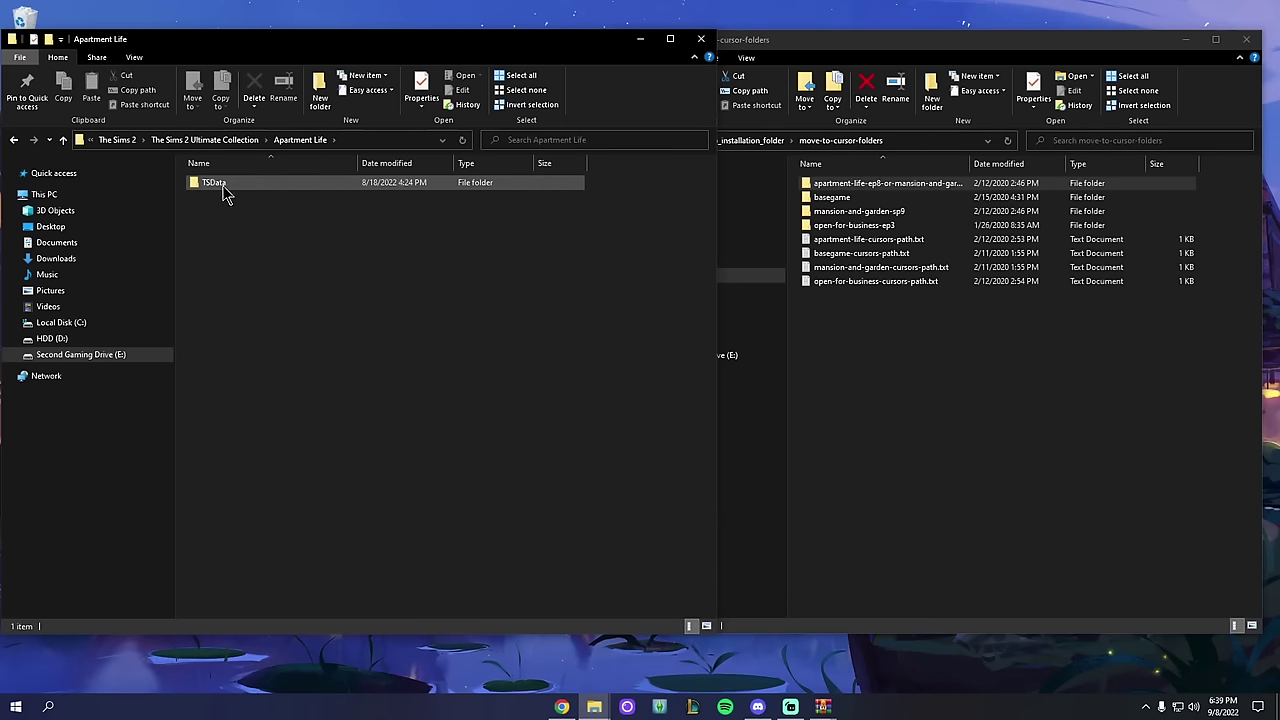
{"action": "double_click", "coordinate": [220, 184]}
{"action": "double_click", "coordinate": [210, 199]}
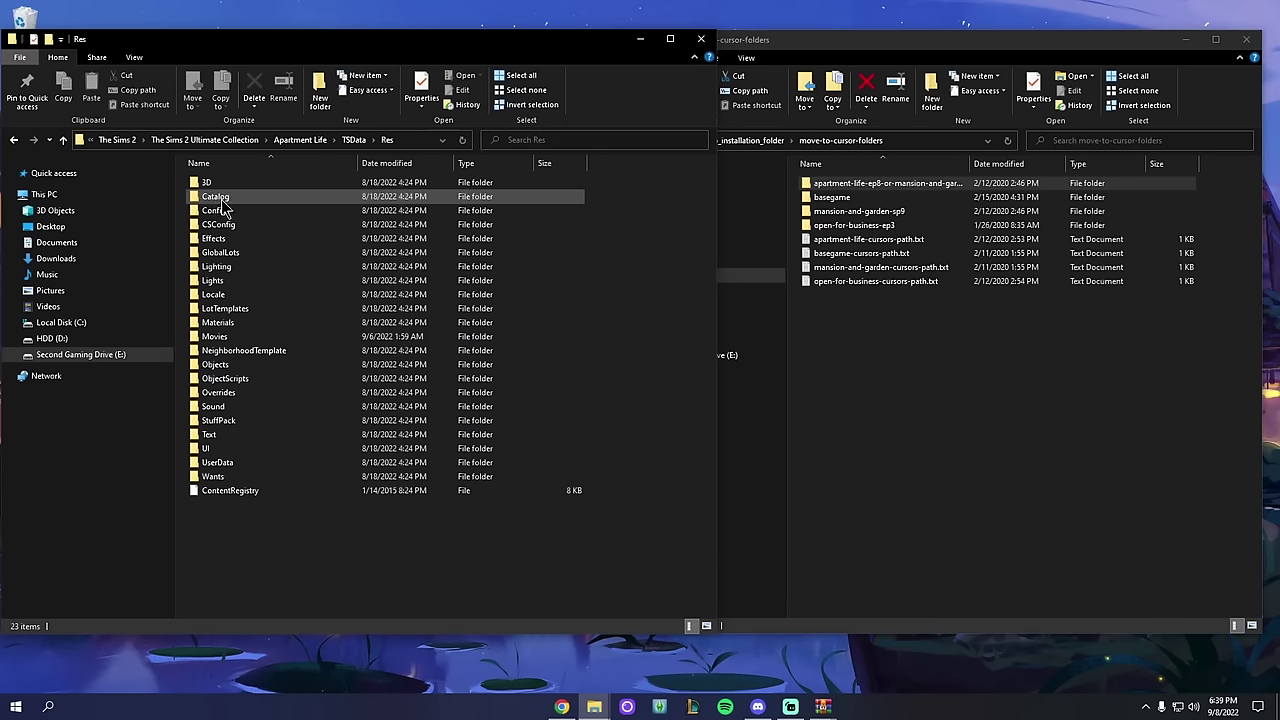
{"action": "double_click", "coordinate": [215, 450]}
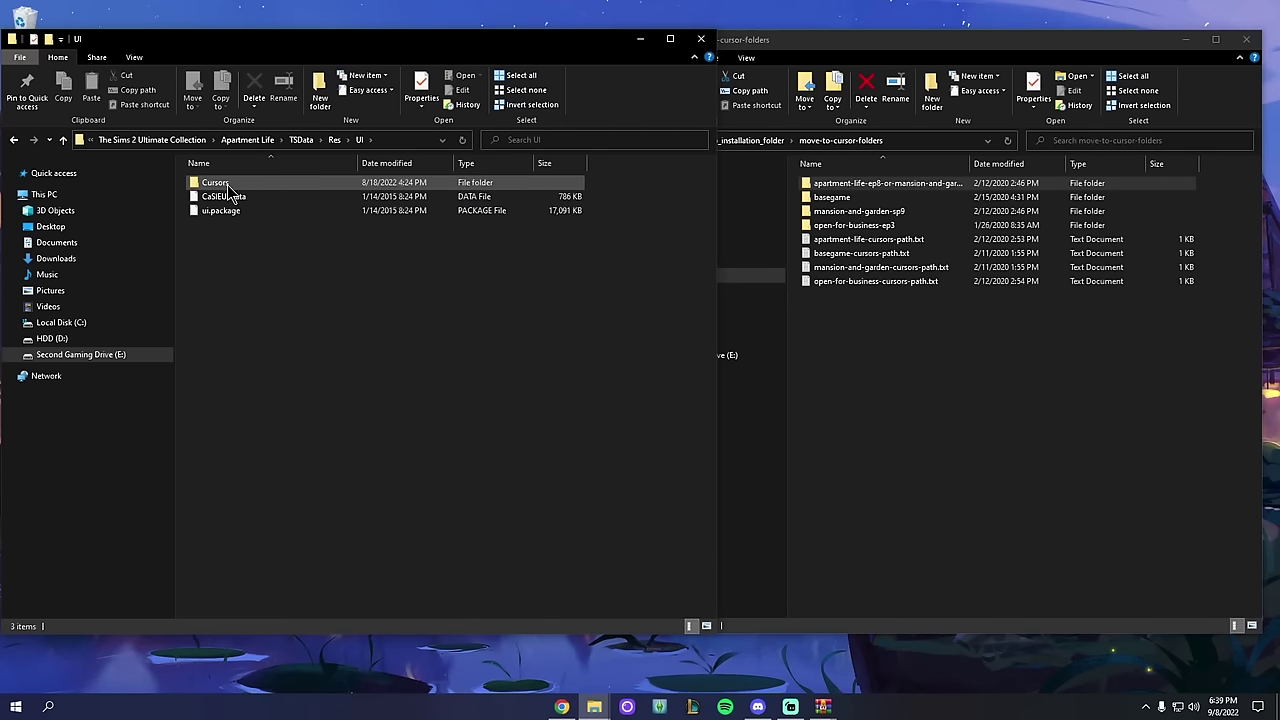
{"action": "double_click", "coordinate": [228, 187]}
Step: Place the move-to-cursor-folders window beside Cursors, widen its name column and open apartment-life-ep8-or-mansion-and-garden-sp9
{"action": "left_click", "coordinate": [730, 170]}
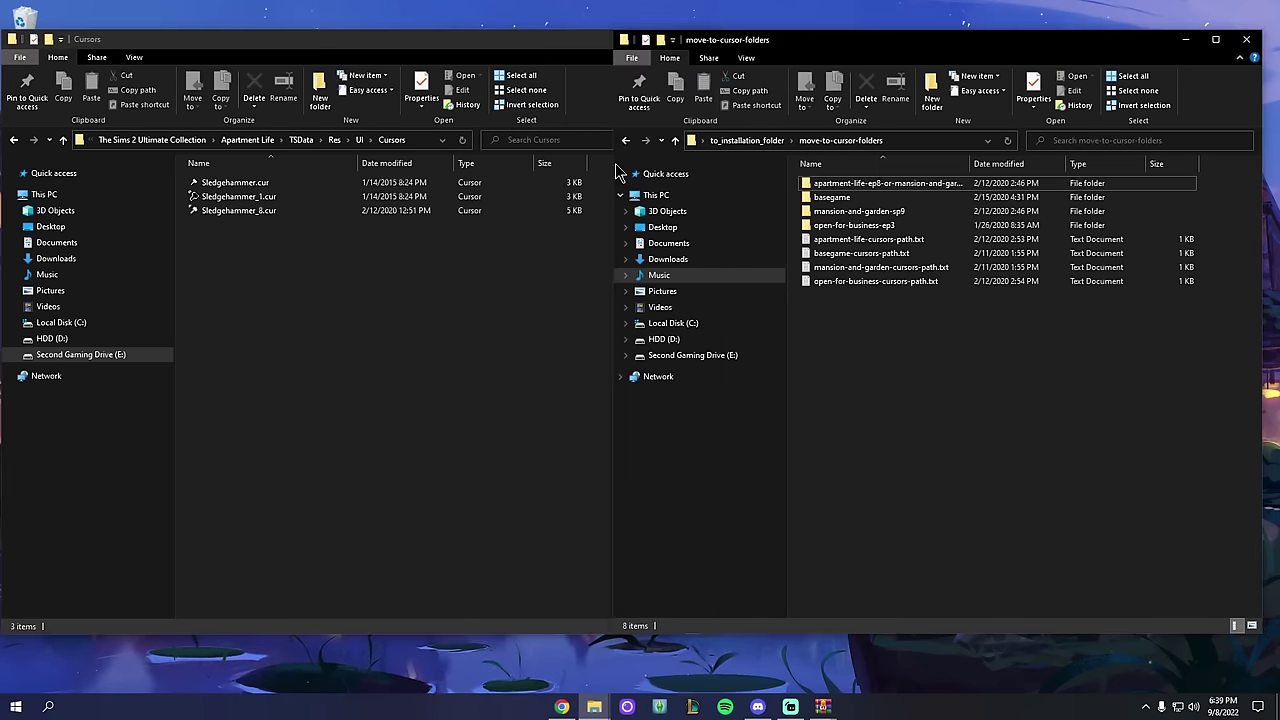
{"action": "left_click_drag", "start_coordinate": [618, 160], "coordinate": [650, 160]}
{"action": "left_click_drag", "start_coordinate": [866, 40], "coordinate": [882, 44]}
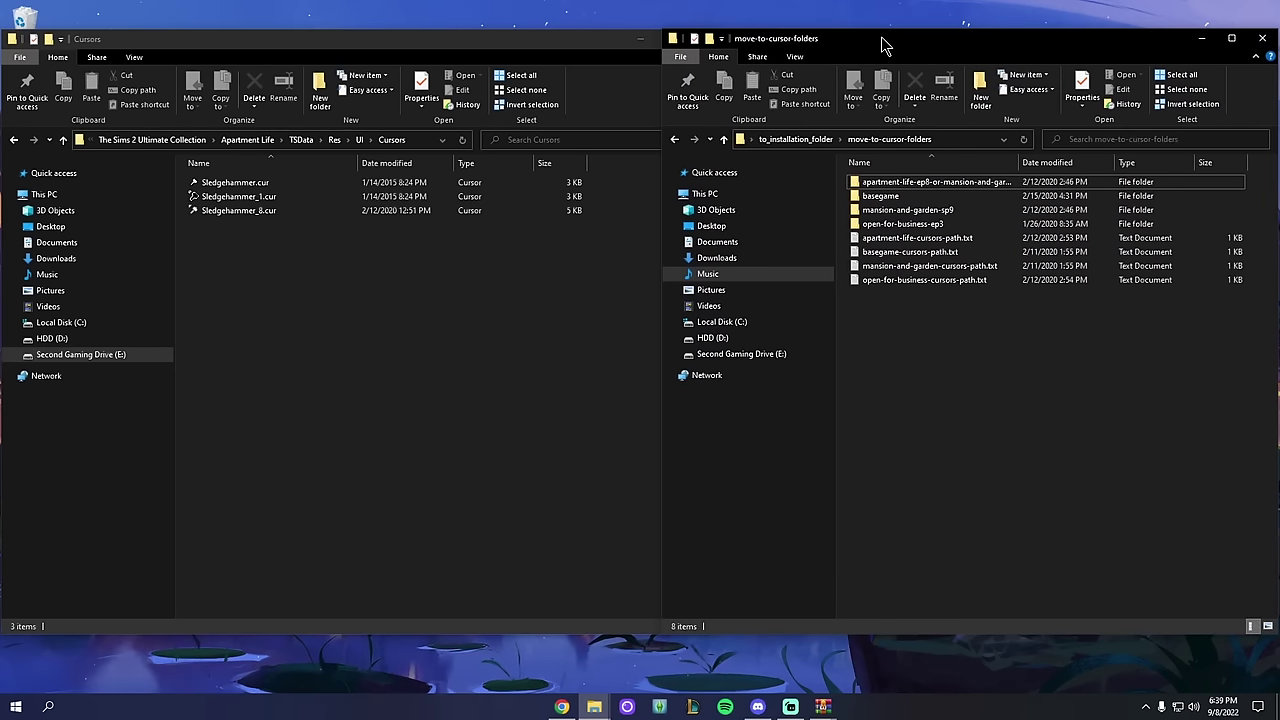
{"action": "left_click", "coordinate": [874, 186]}
{"action": "double_click", "coordinate": [1018, 162]}
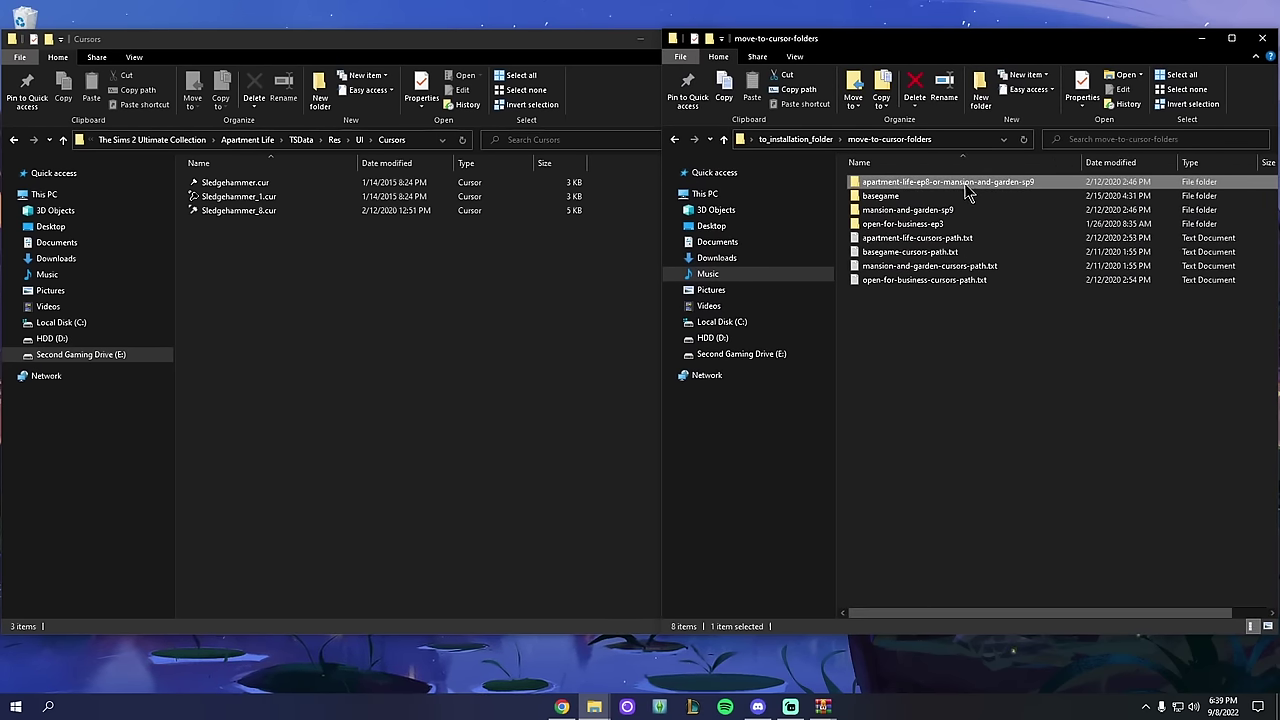
{"action": "double_click", "coordinate": [968, 184]}
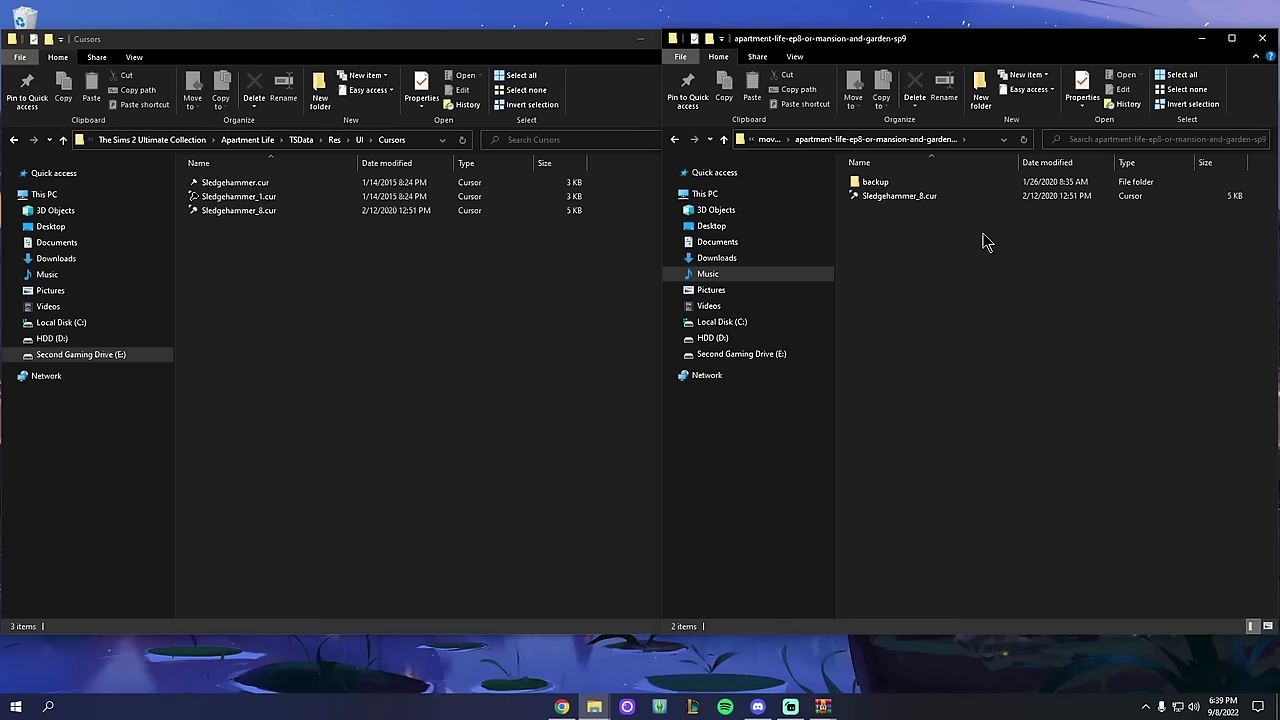
Step: Inspect the contents of the apartment-life backup folder and return to its parent folder
{"action": "double_click", "coordinate": [890, 183]}
{"action": "left_click", "coordinate": [954, 222]}
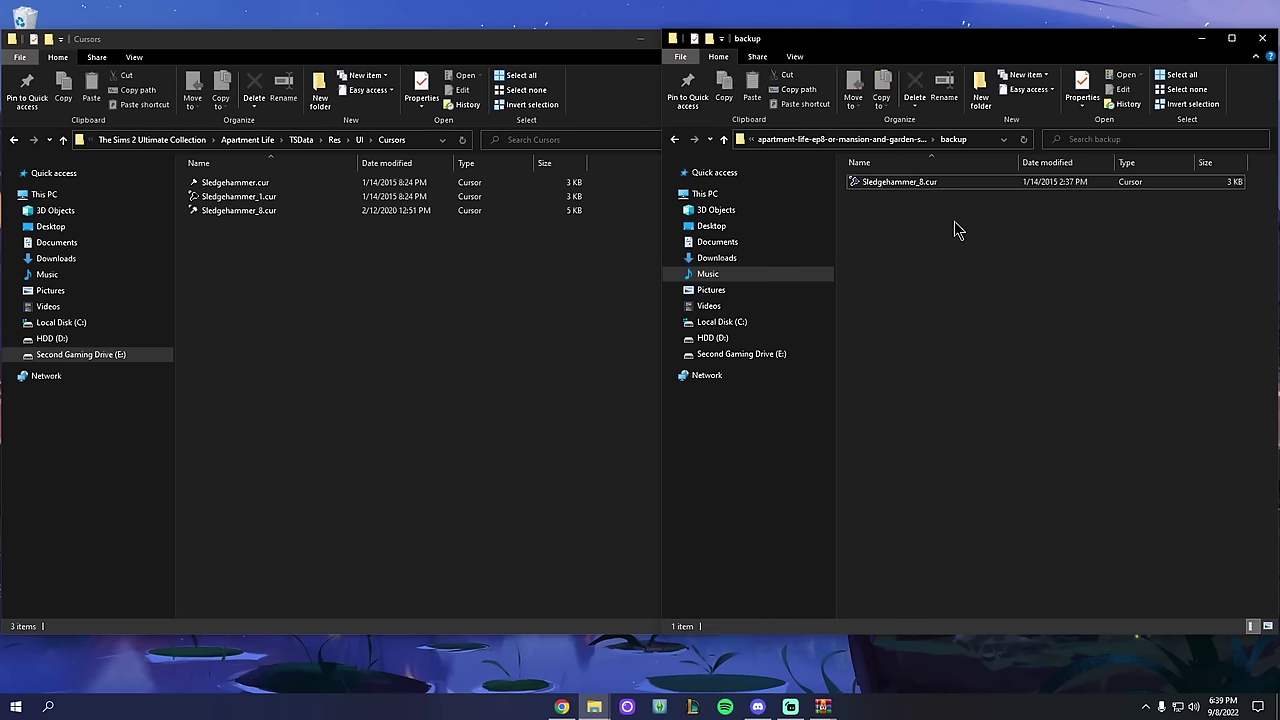
{"action": "left_click", "coordinate": [890, 178]}
{"action": "left_click", "coordinate": [928, 243]}
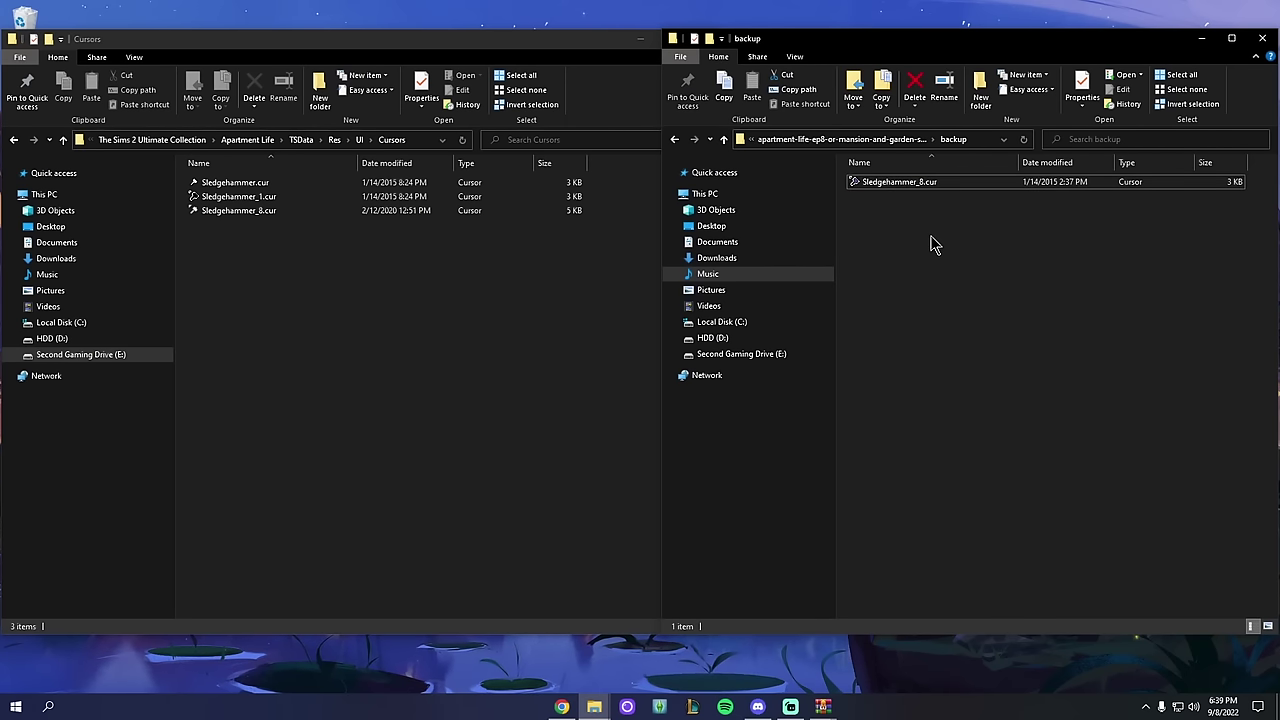
{"action": "left_click", "coordinate": [676, 140]}
{"action": "left_click", "coordinate": [853, 222]}
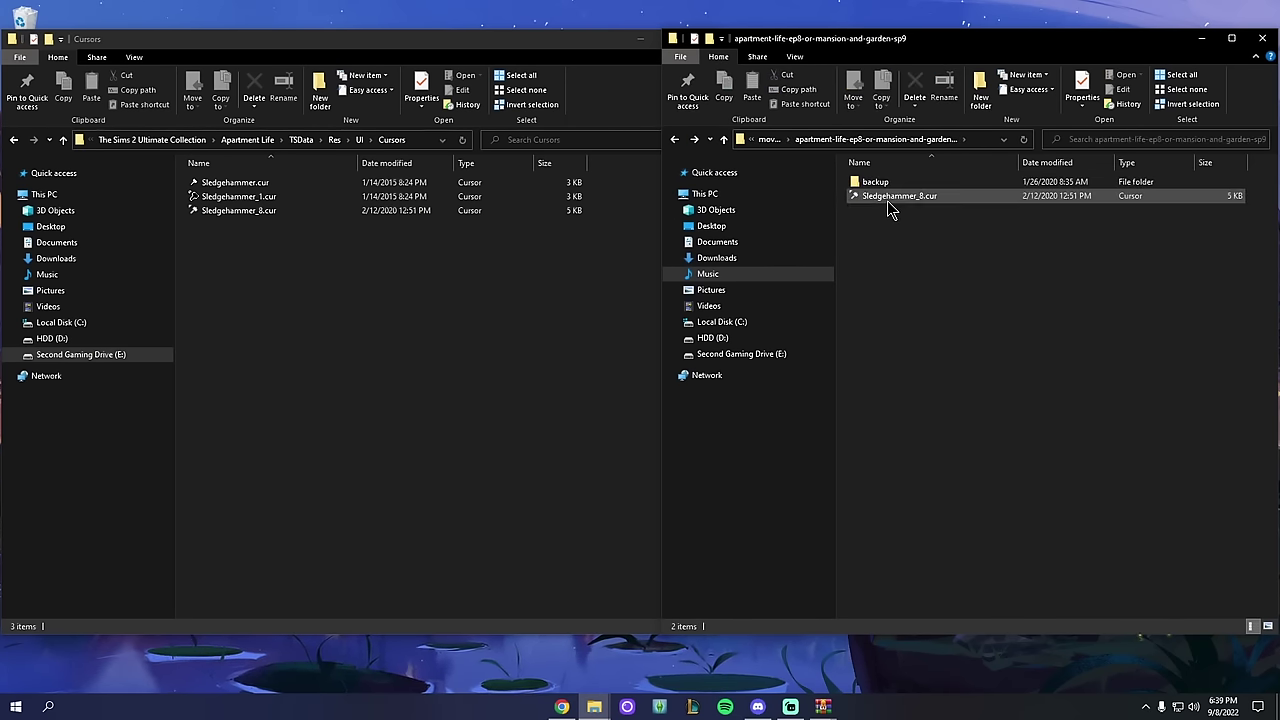
Step: Copy the mod's Sledgehammer_8.cur into the Apartment Life Cursors folder, replacing the existing file
{"action": "left_click", "coordinate": [924, 198]}
{"action": "left_click_drag", "start_coordinate": [924, 198], "coordinate": [527, 310]}
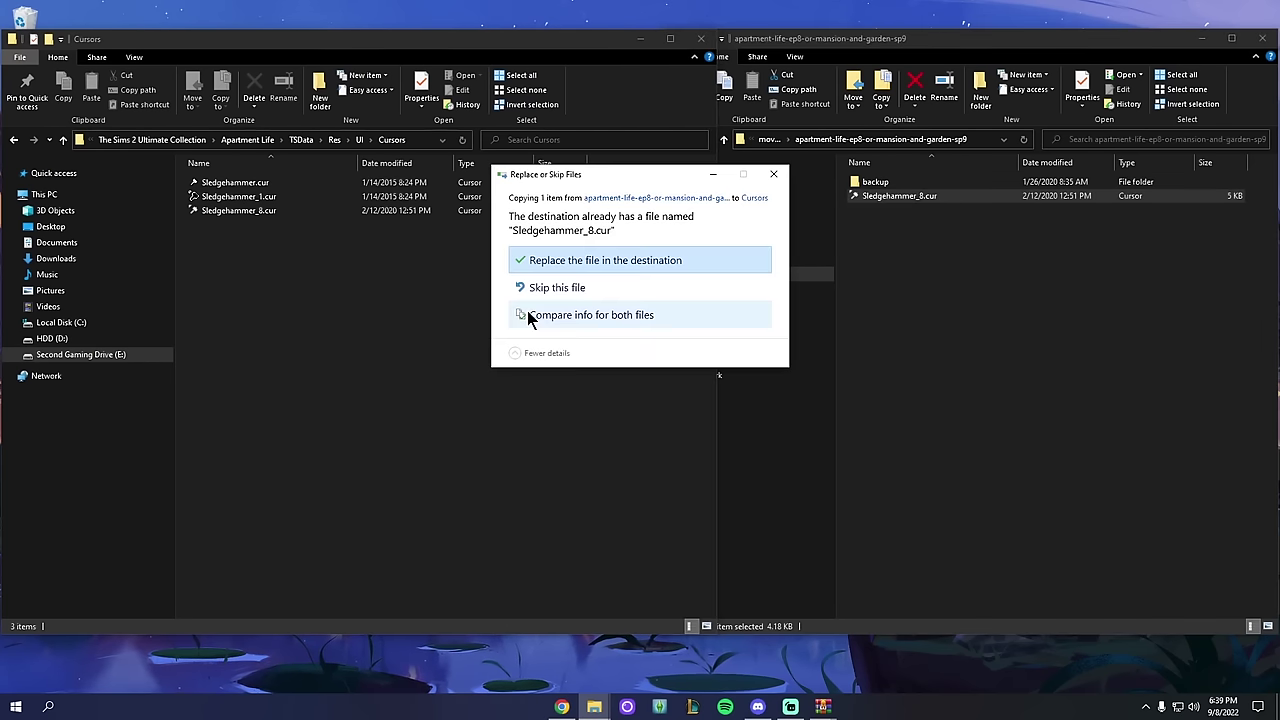
{"action": "left_click", "coordinate": [572, 260]}
{"action": "left_click_drag", "start_coordinate": [357, 275], "coordinate": [252, 176]}
{"action": "left_click", "coordinate": [358, 252]}
{"action": "left_click_drag", "start_coordinate": [357, 252], "coordinate": [271, 257]}
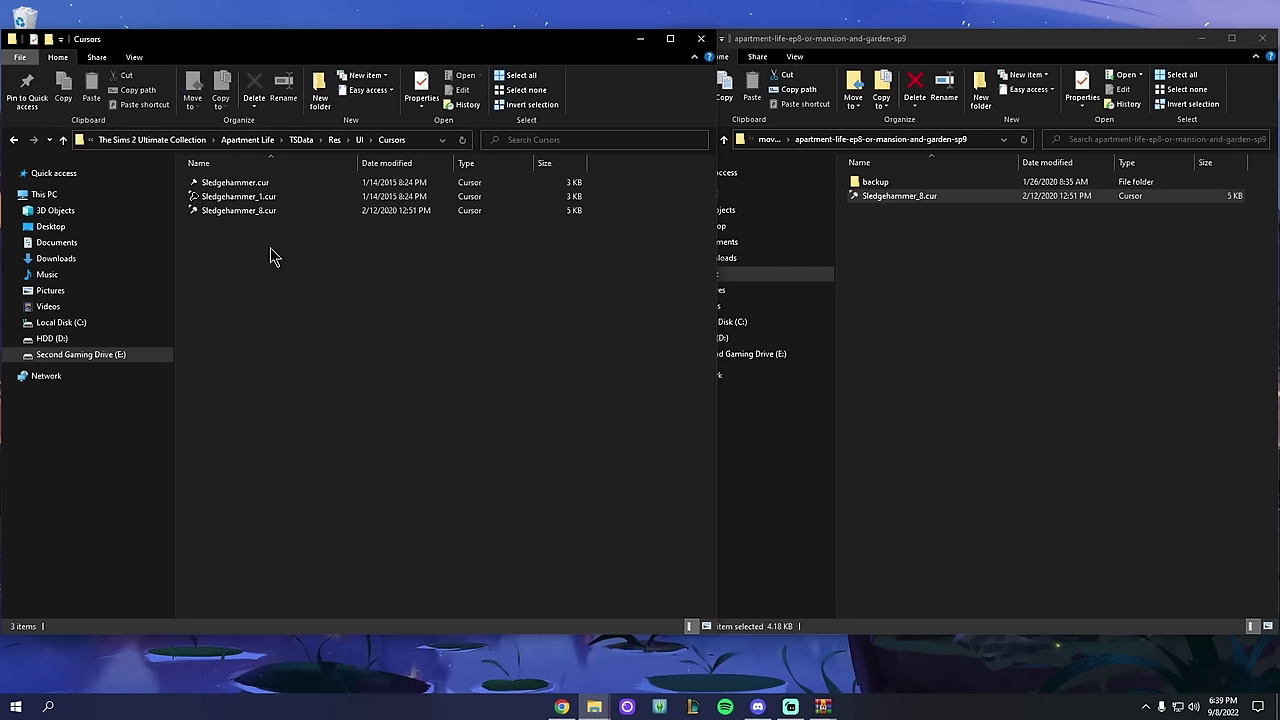
Step: Return to move-to-cursor-folders and delete the apartment-life-ep8-or-mansion-and-garden-sp9 folder and apartment-life-cursors-path.txt
{"action": "left_click", "coordinate": [839, 145]}
{"action": "left_click", "coordinate": [769, 139]}
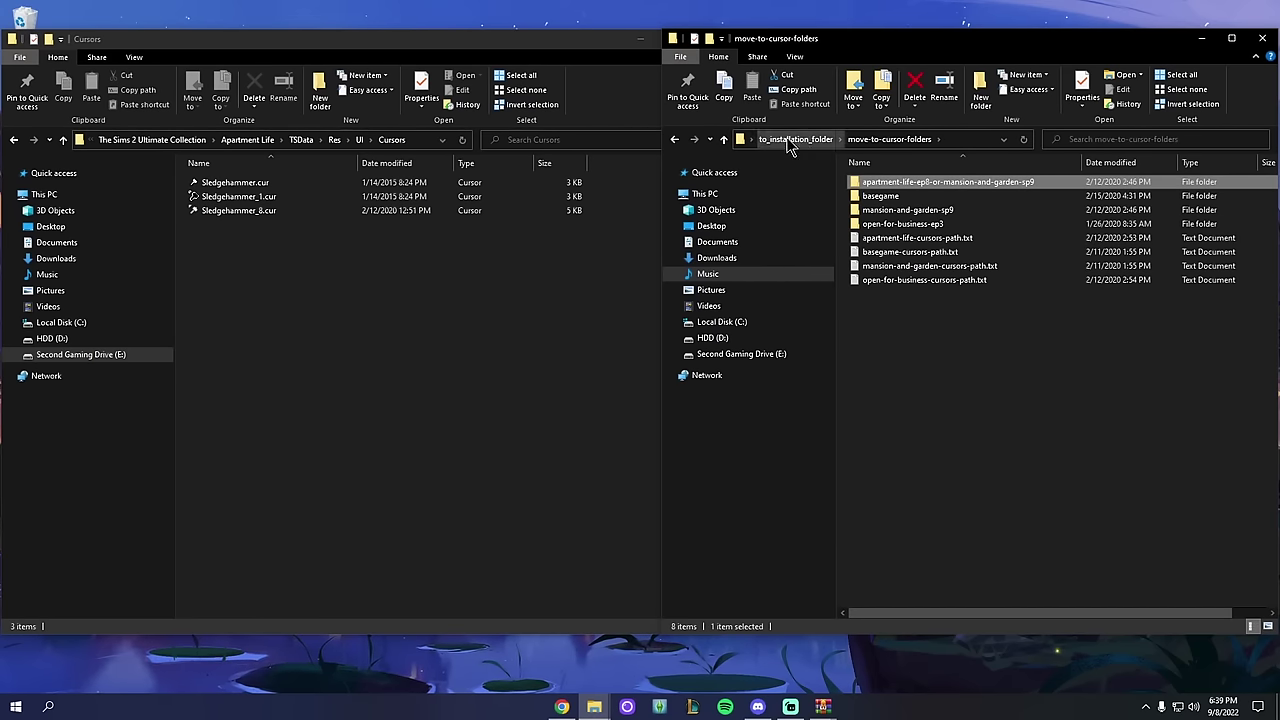
{"action": "right_click", "coordinate": [921, 182]}
{"action": "left_click", "coordinate": [994, 474]}
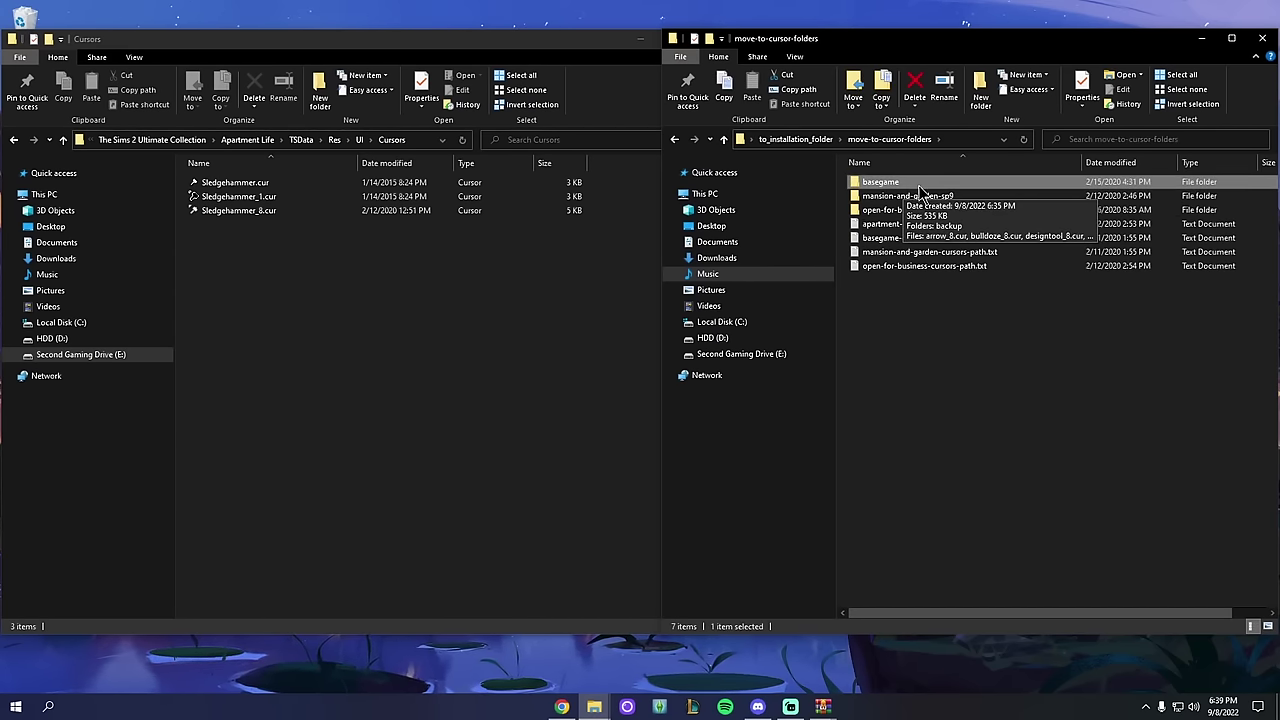
{"action": "left_click", "coordinate": [905, 224]}
{"action": "key", "text": "Delete"}
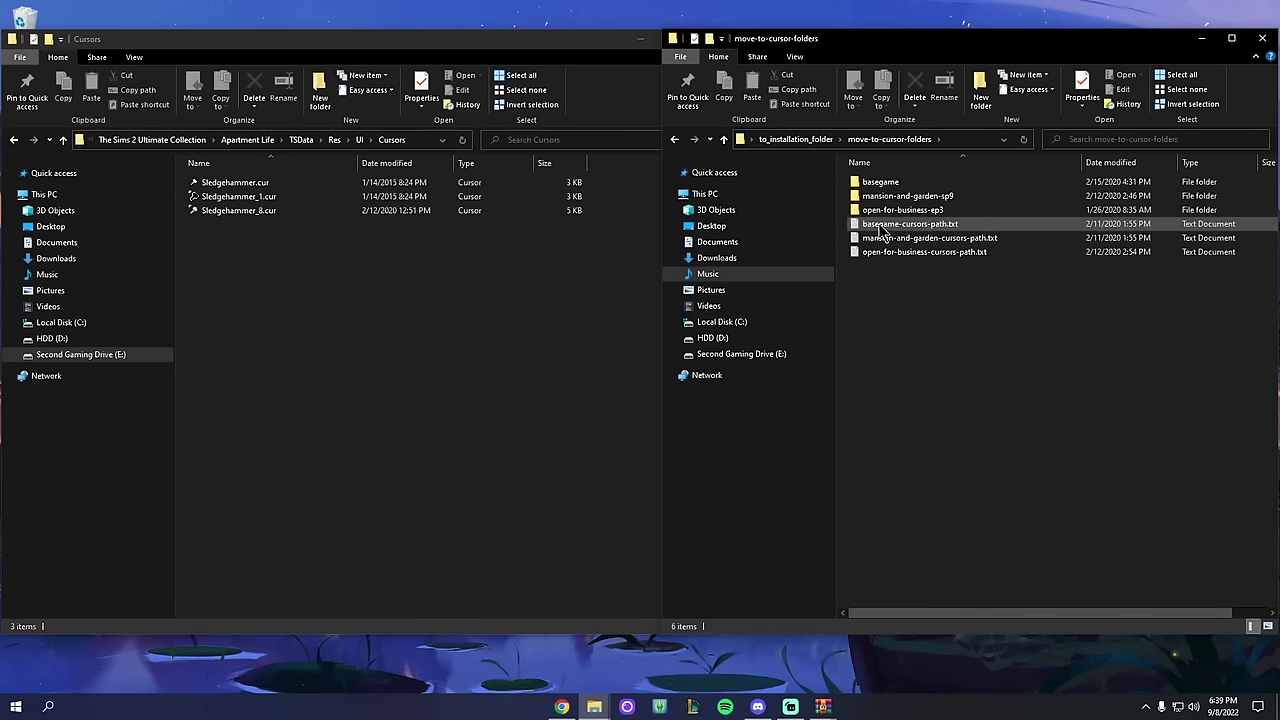
Step: Open basegame-cursors-path.txt, examine its default and Ultimate Collection paths, and return to the game's Cursors window
{"action": "left_click", "coordinate": [863, 224]}
{"action": "double_click", "coordinate": [874, 225]}
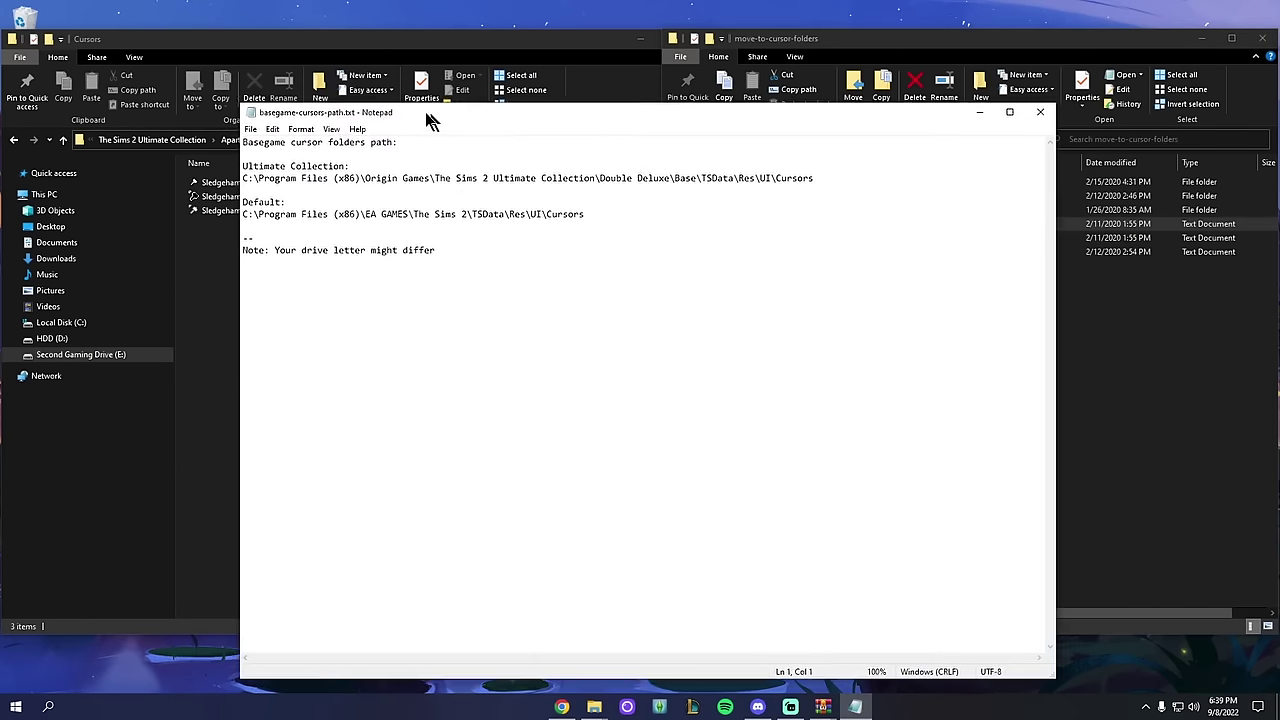
{"action": "left_click_drag", "start_coordinate": [430, 120], "coordinate": [466, 78]}
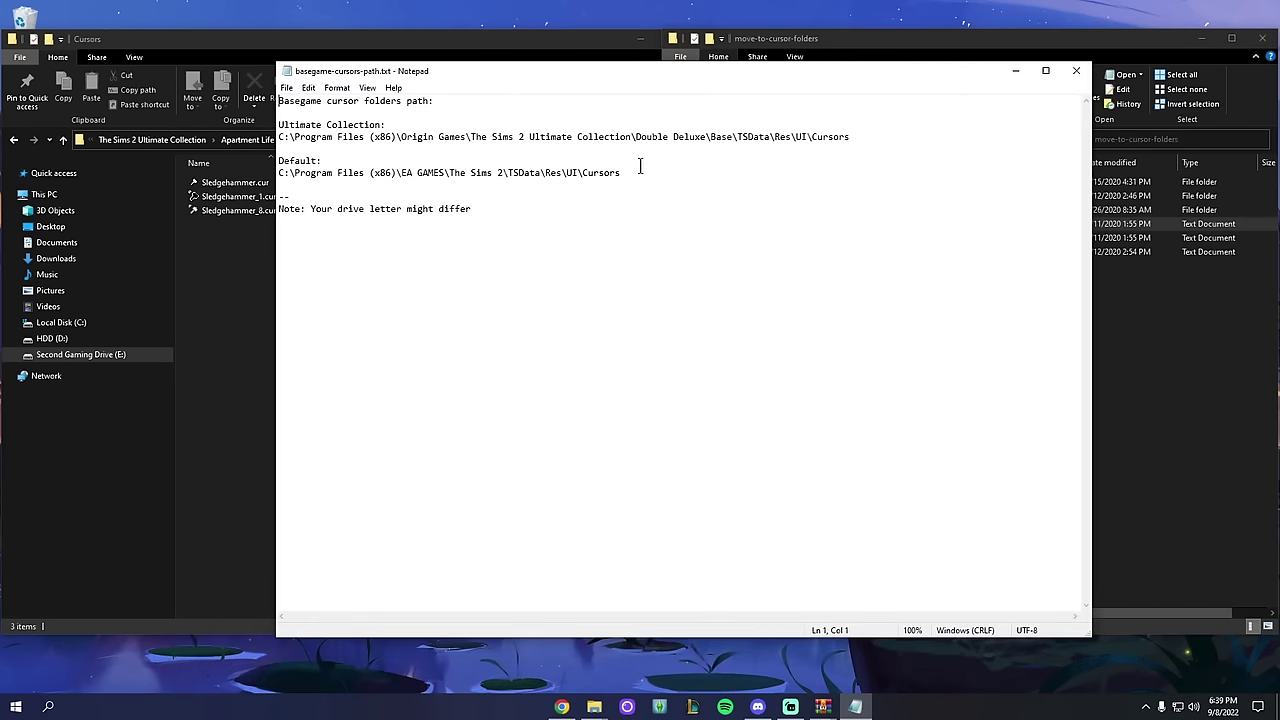
{"action": "left_click_drag", "start_coordinate": [647, 174], "coordinate": [343, 162]}
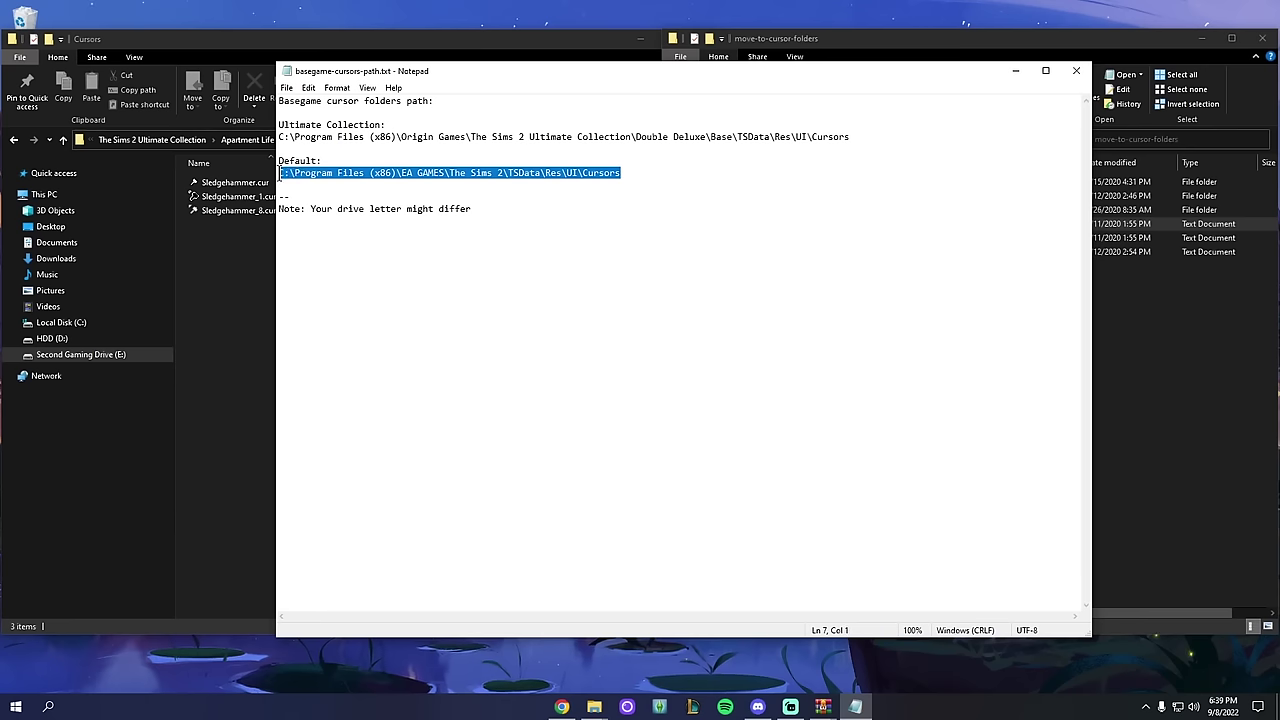
{"action": "left_click", "coordinate": [388, 184]}
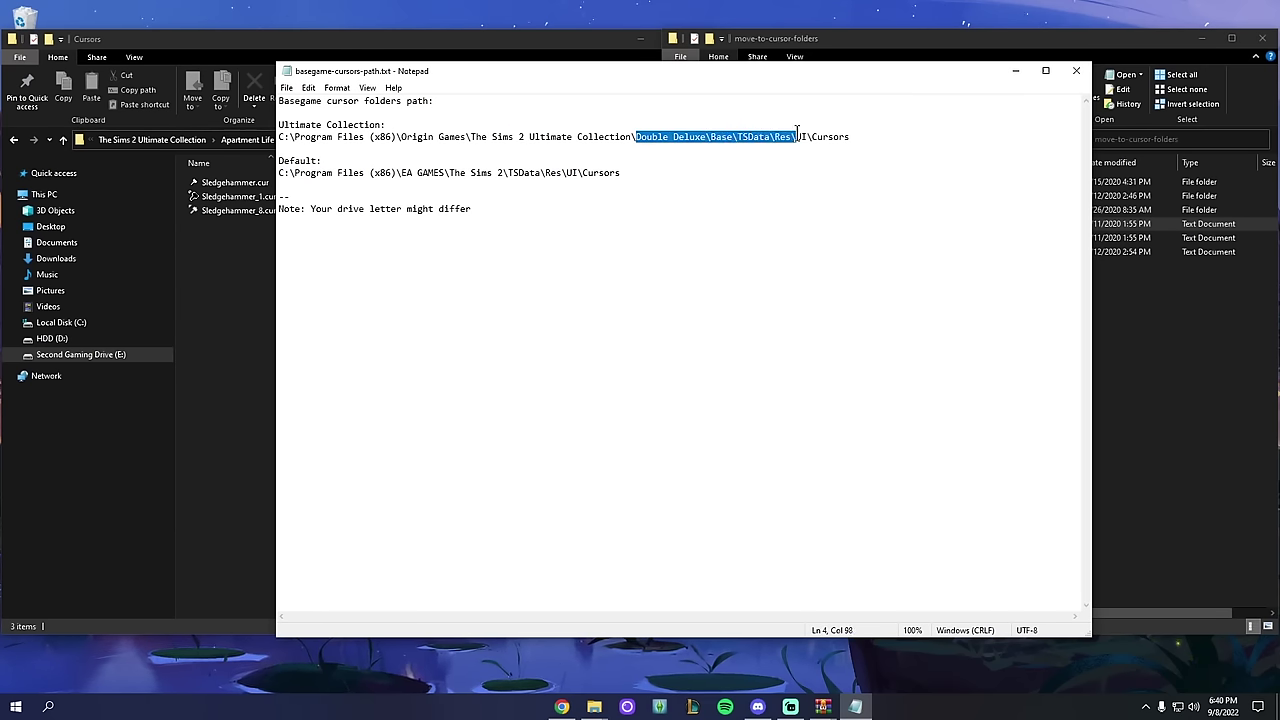
{"action": "left_click", "coordinate": [860, 137]}
{"action": "left_click", "coordinate": [233, 363]}
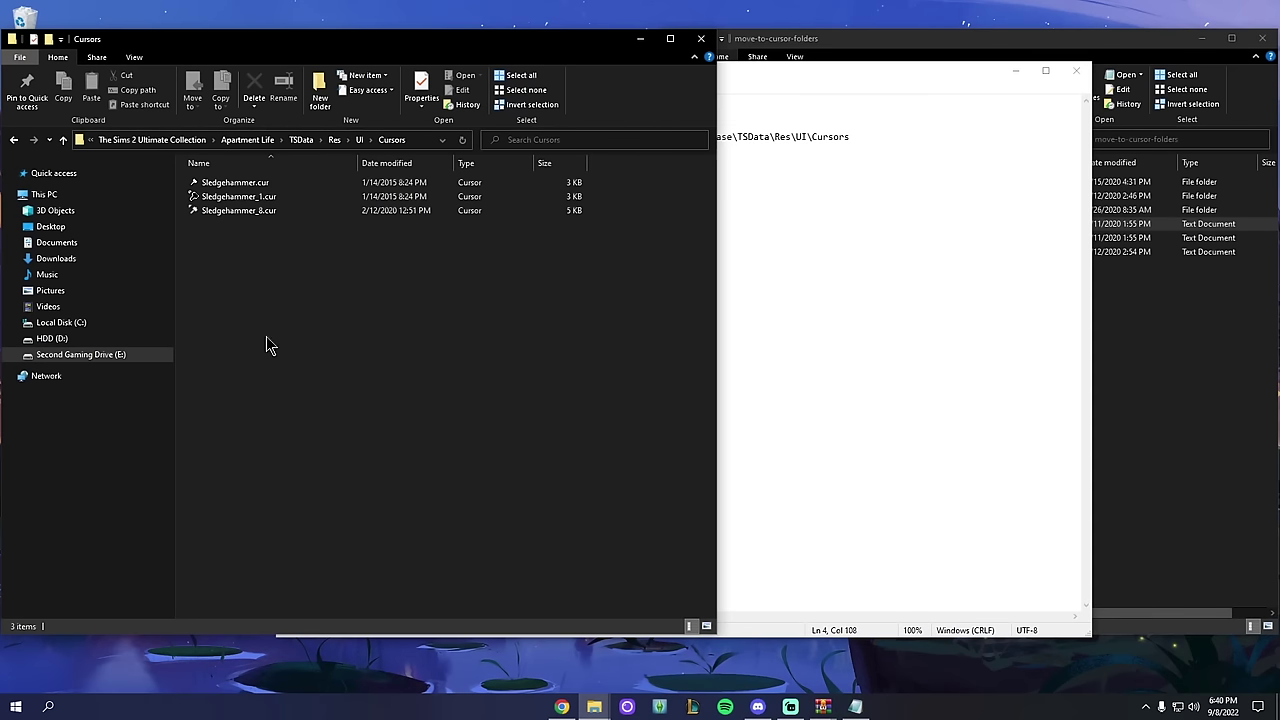
Step: Open the base game's Cursors folder under The Sims 2 Ultimate Collection\Double Deluxe\Base\TSData\Res\UI
{"action": "left_click", "coordinate": [152, 139]}
{"action": "double_click", "coordinate": [240, 238]}
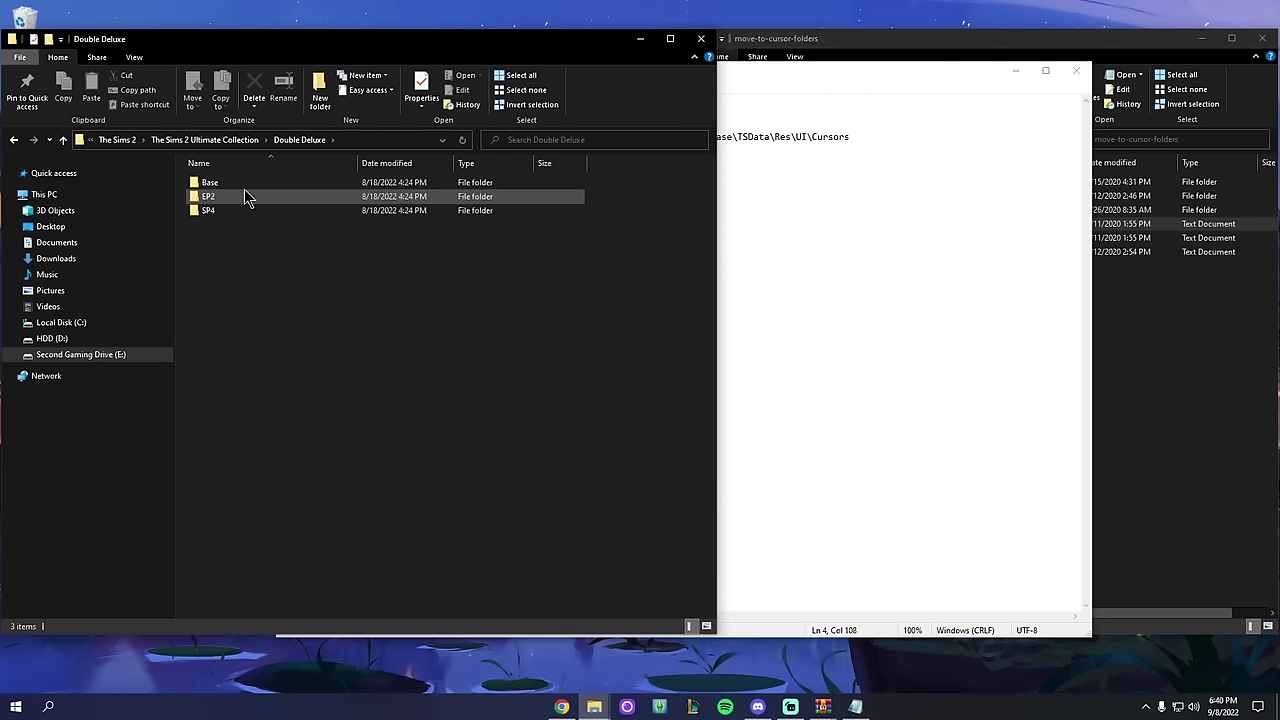
{"action": "double_click", "coordinate": [244, 185]}
{"action": "double_click", "coordinate": [236, 185]}
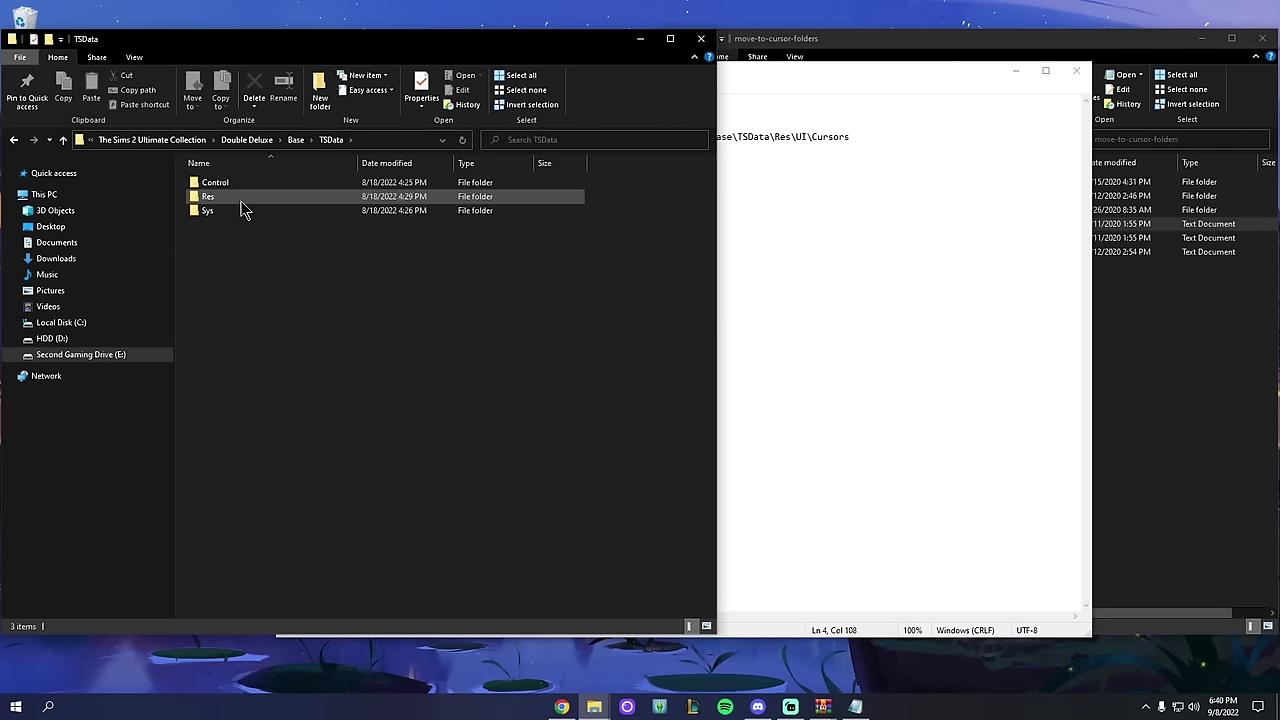
{"action": "double_click", "coordinate": [241, 197]}
{"action": "left_click", "coordinate": [238, 434]}
{"action": "double_click", "coordinate": [238, 434]}
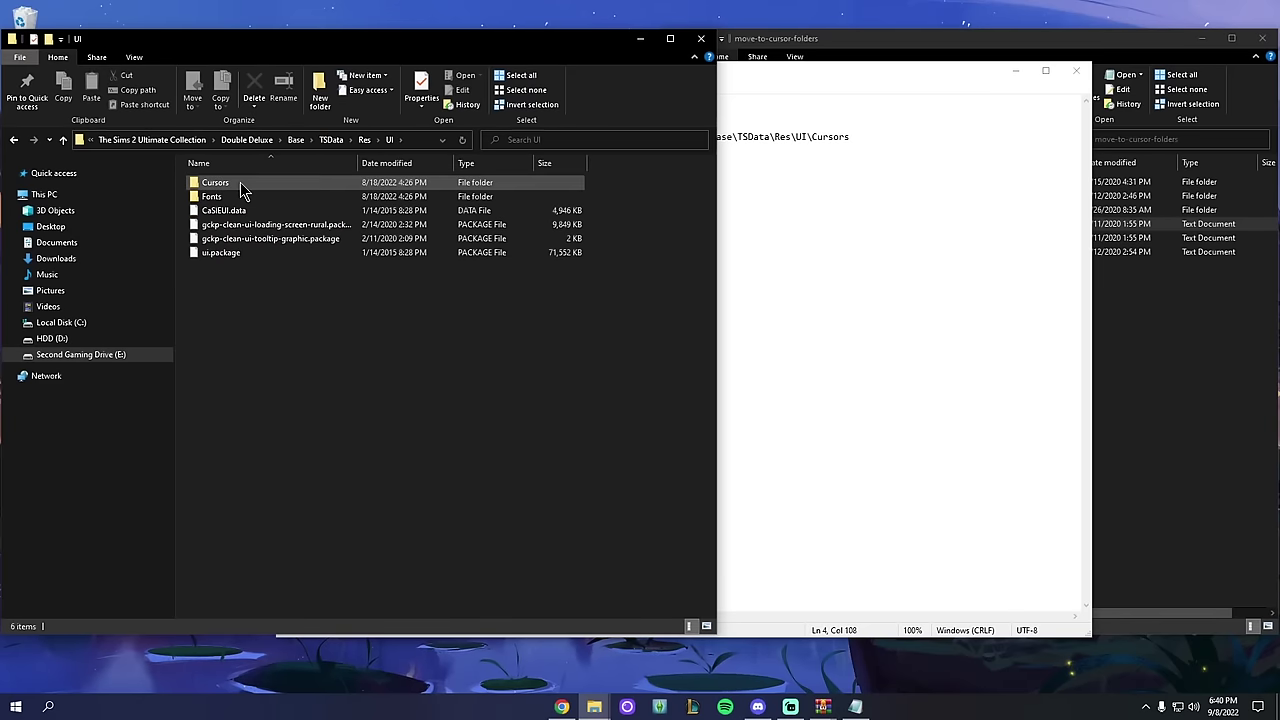
{"action": "double_click", "coordinate": [240, 183]}
Step: Copy all cursor files from the mod's basegame folder, except backup, into the Base Cursors folder, replacing the existing files
{"action": "left_click", "coordinate": [1163, 330]}
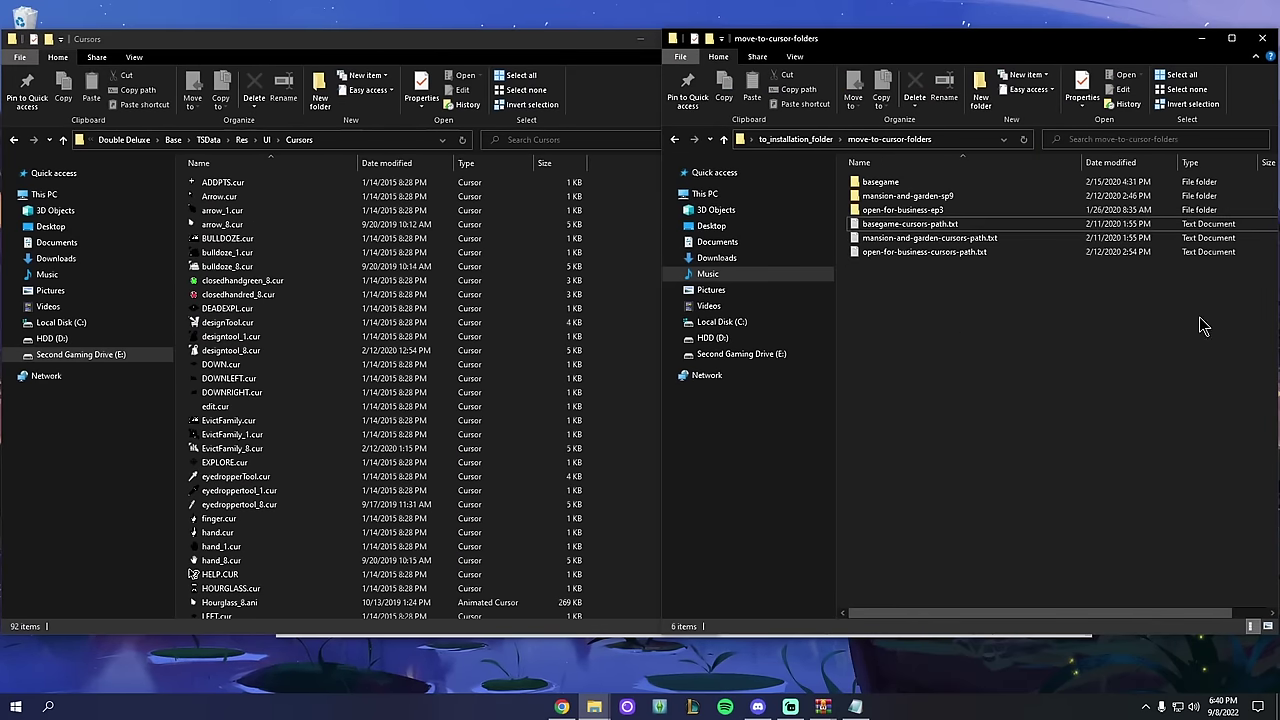
{"action": "double_click", "coordinate": [880, 182]}
{"action": "left_click_drag", "start_coordinate": [939, 584], "coordinate": [885, 196]}
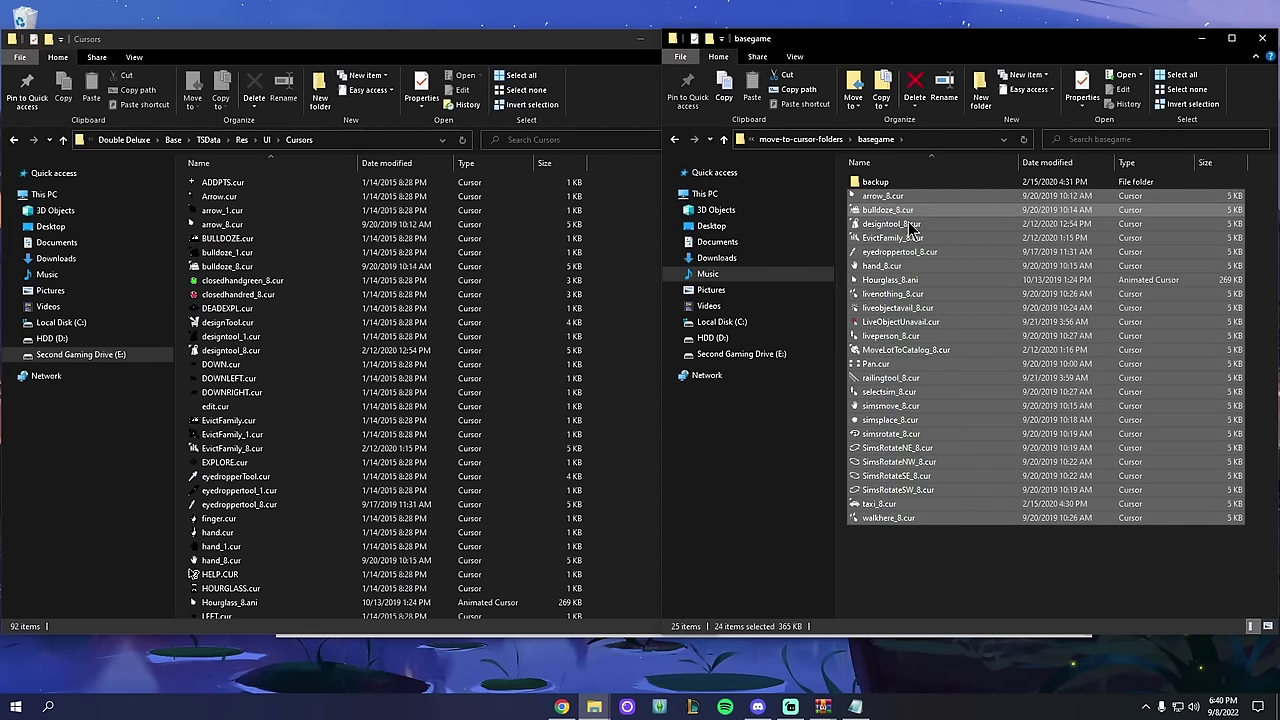
{"action": "left_click_drag", "start_coordinate": [885, 265], "coordinate": [634, 366]}
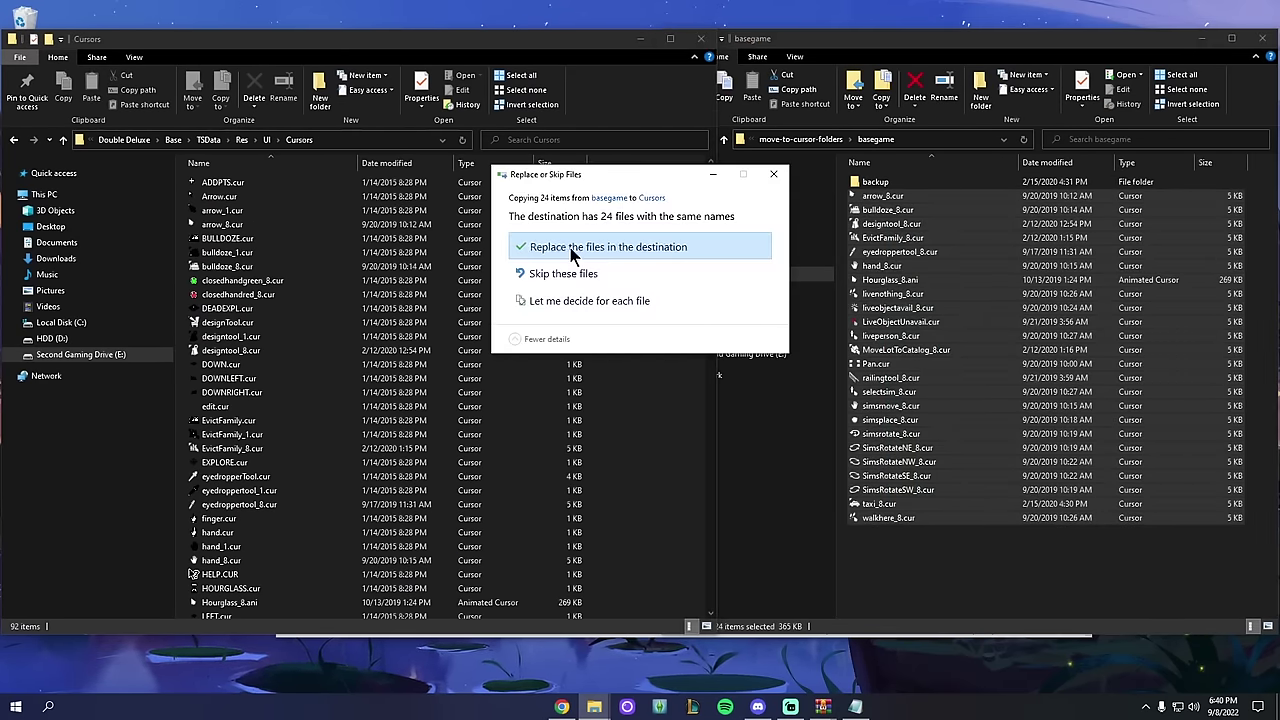
{"action": "left_click", "coordinate": [572, 248]}
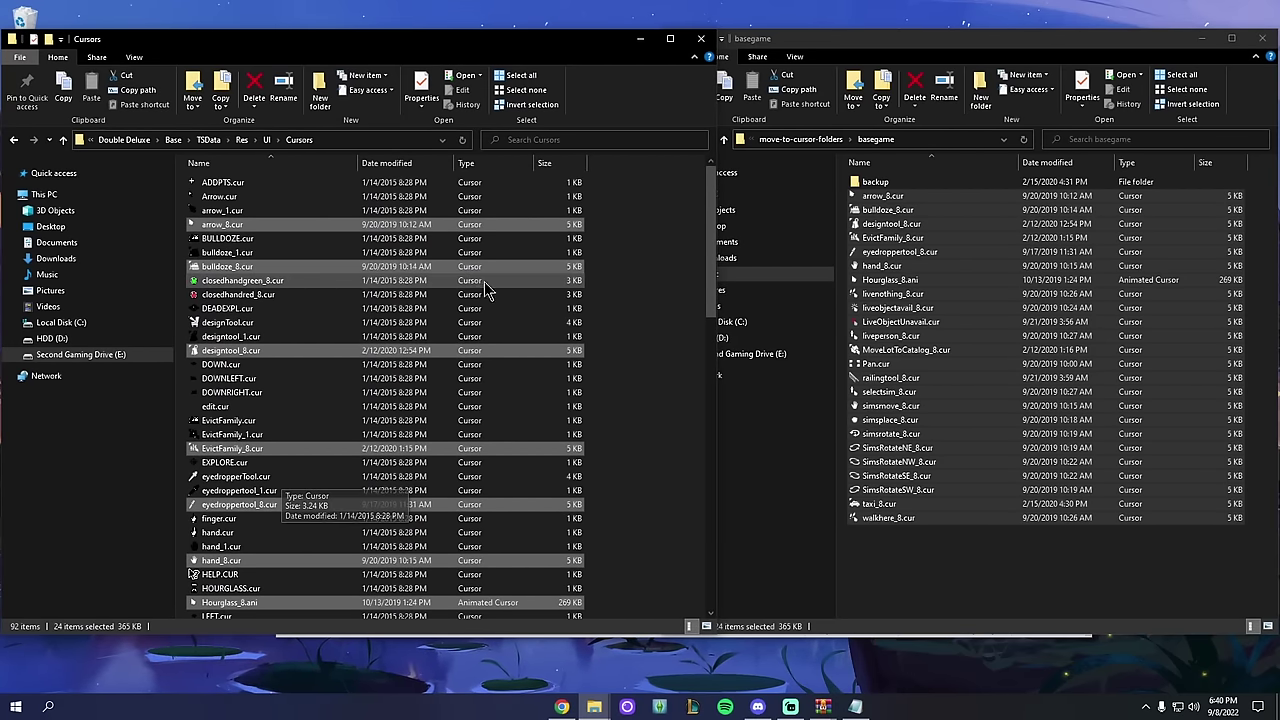
Step: Return to move-to-cursor-folders and delete the basegame folder and basegame-cursors-path.txt
{"action": "left_click", "coordinate": [800, 140]}
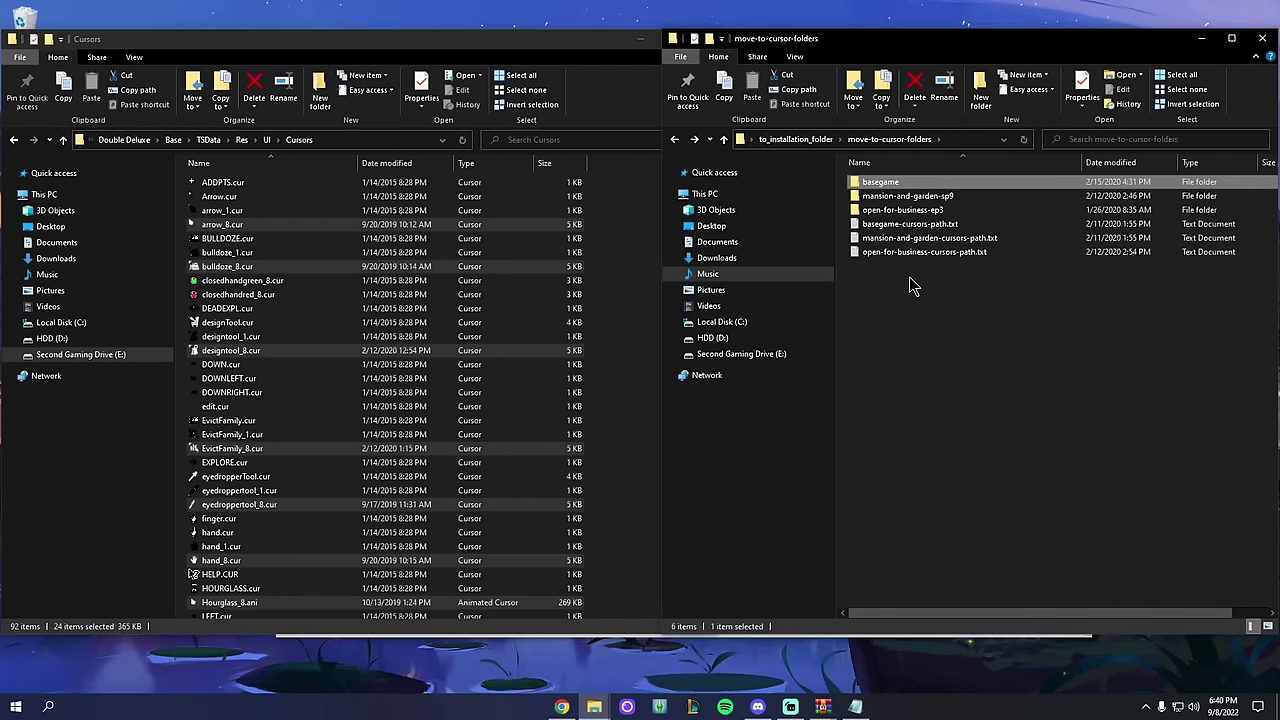
{"action": "left_click", "coordinate": [905, 224], "text": "ctrl"}
{"action": "right_click", "coordinate": [908, 224]}
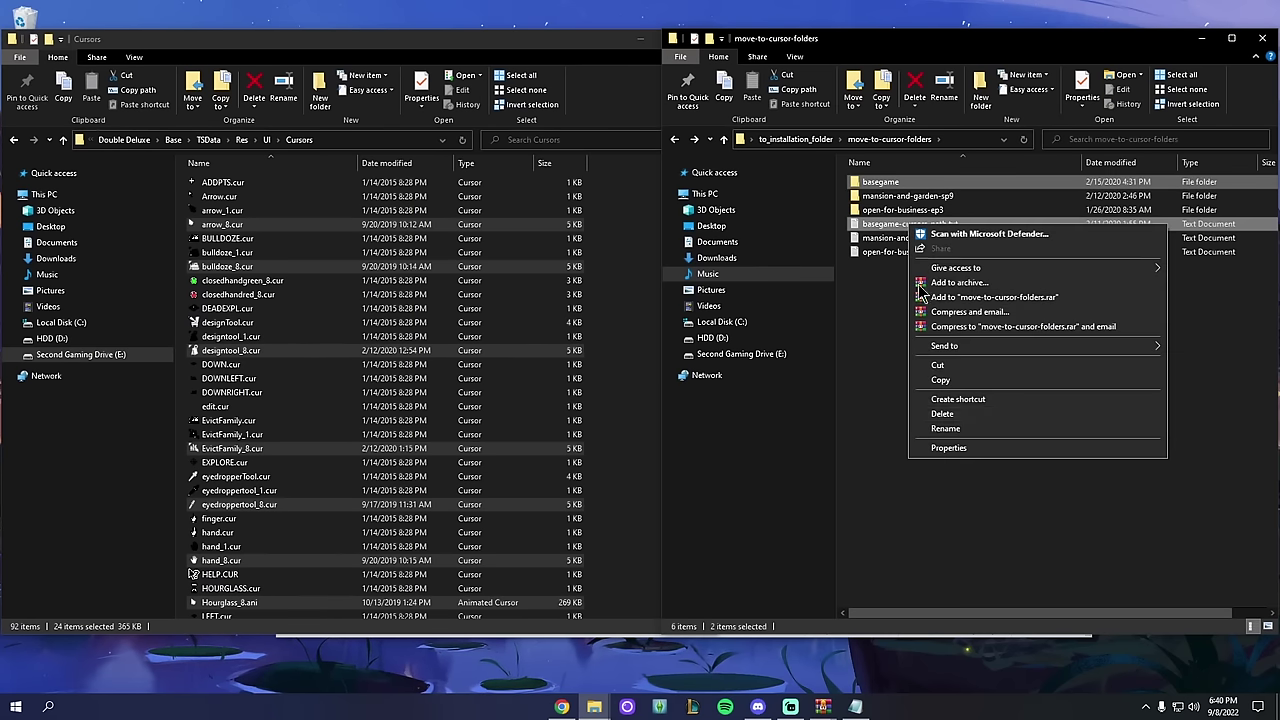
{"action": "left_click", "coordinate": [955, 414]}
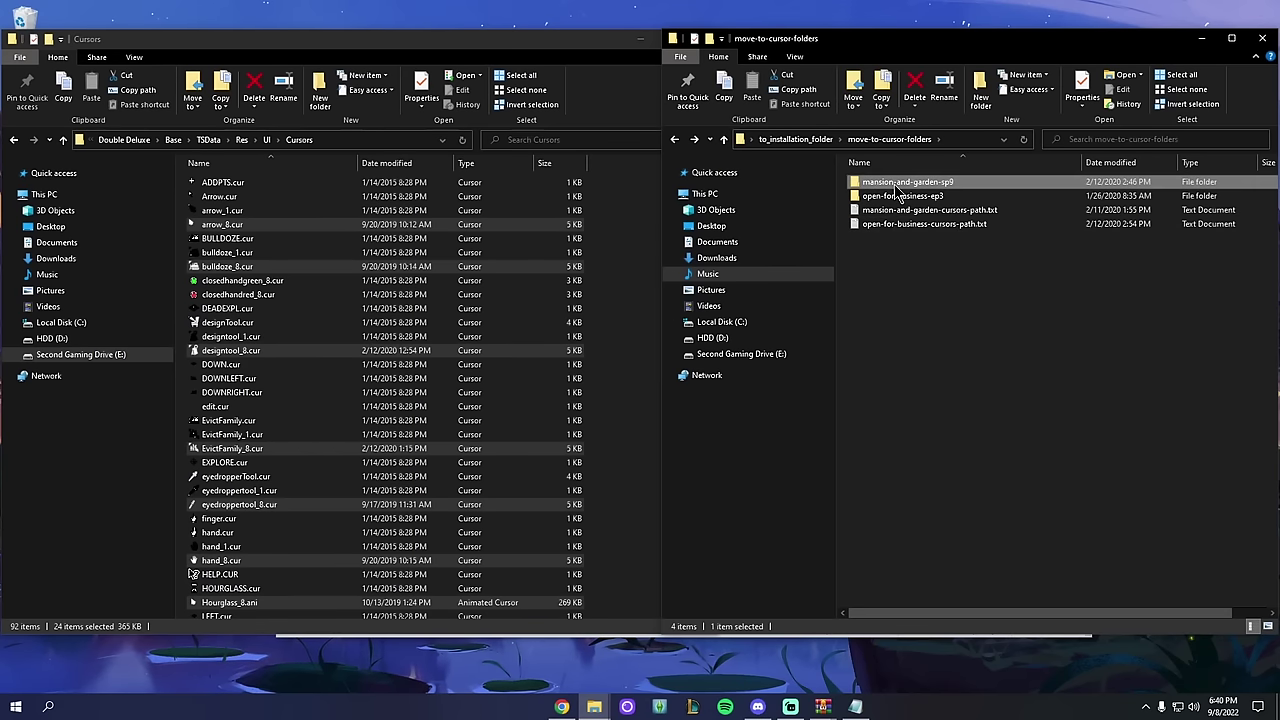
Step: Check the mansion-and-garden-sp9 folder and examine the Ultimate Collection and default paths in mansion-and-garden-cursors-path.txt
{"action": "double_click", "coordinate": [896, 187]}
{"action": "left_click", "coordinate": [800, 139]}
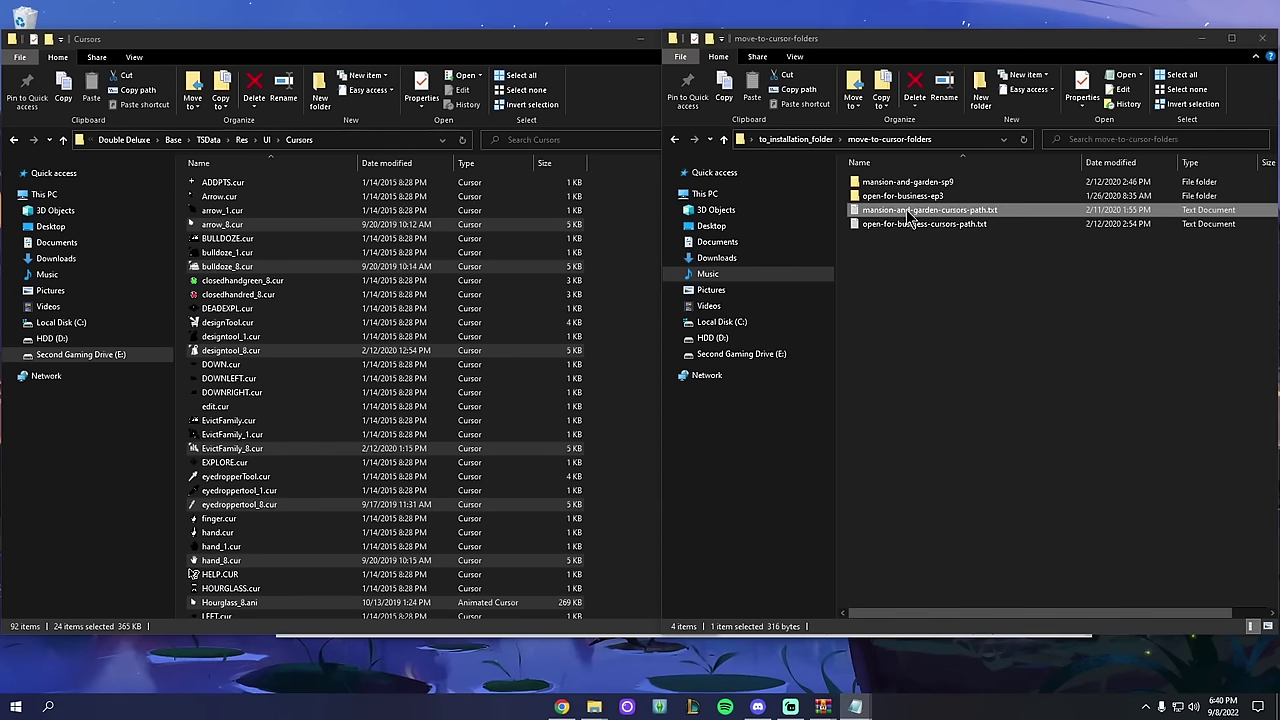
{"action": "double_click", "coordinate": [900, 209]}
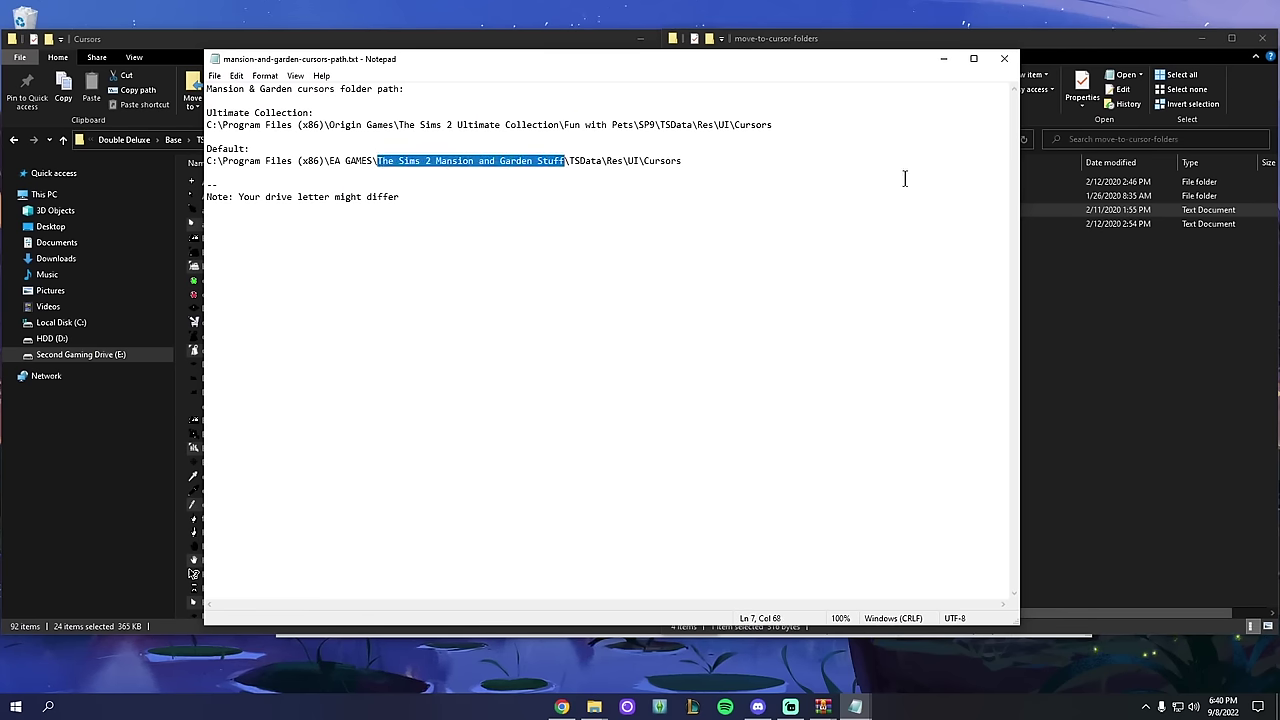
{"action": "left_click", "coordinate": [943, 60]}
Step: Open the Mansion and Garden Cursors folder under Fun with Pets\SP9\TSData\Res\UI
{"action": "double_click", "coordinate": [245, 277]}
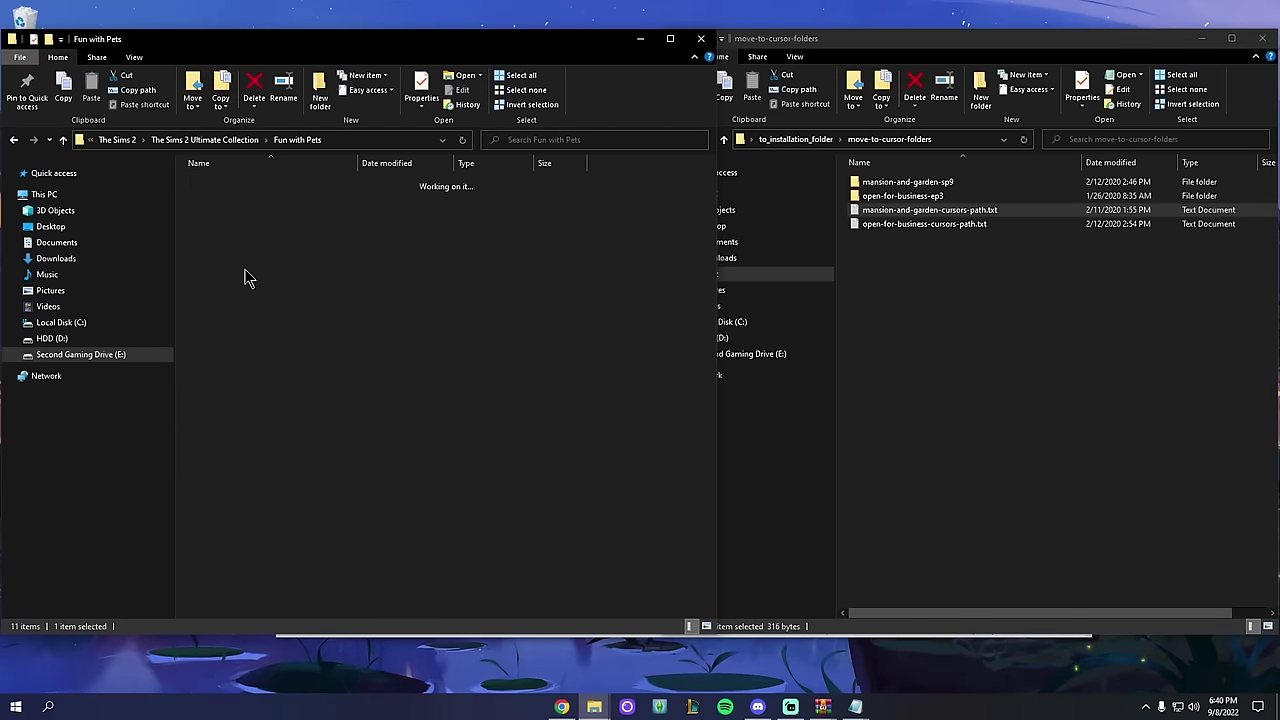
{"action": "double_click", "coordinate": [237, 212]}
{"action": "double_click", "coordinate": [254, 212]}
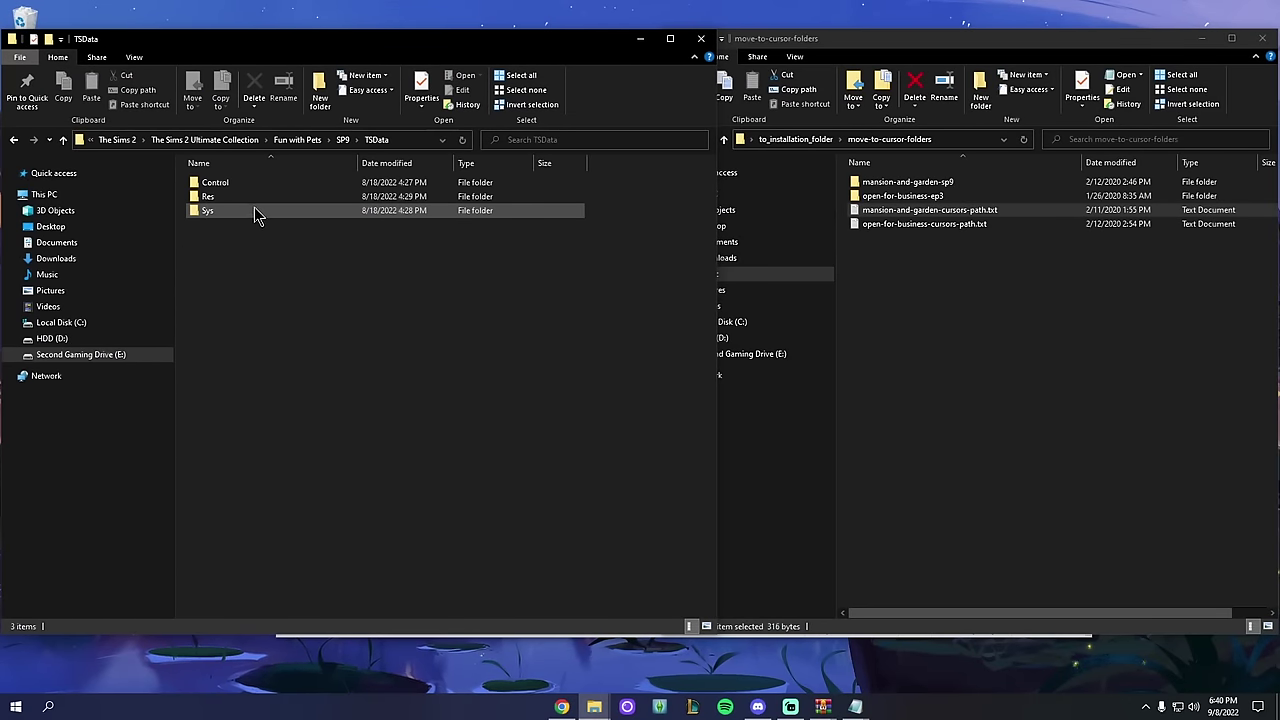
{"action": "double_click", "coordinate": [236, 197]}
{"action": "double_click", "coordinate": [256, 433]}
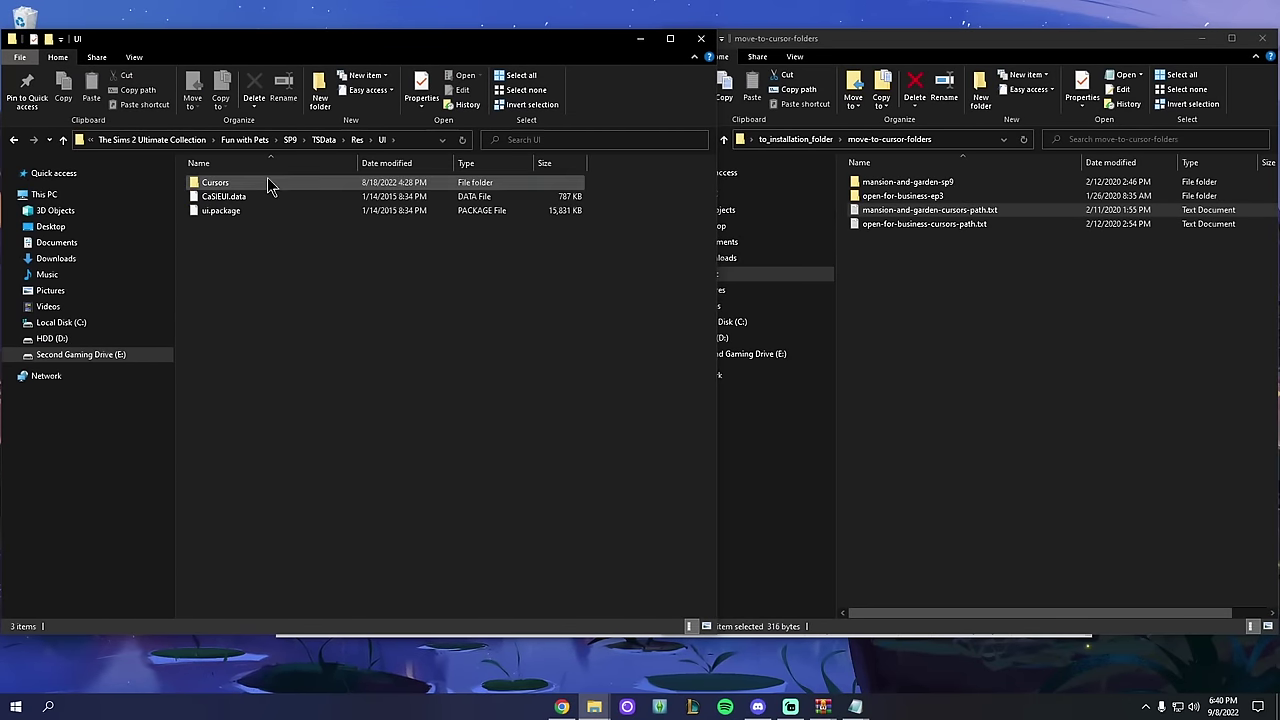
{"action": "double_click", "coordinate": [267, 182]}
{"action": "double_click", "coordinate": [253, 196]}
Step: Copy roof_cursor_8.cur from mansion-and-garden-sp9 into the SP9 Cursors folder, replacing the existing file
{"action": "double_click", "coordinate": [905, 182]}
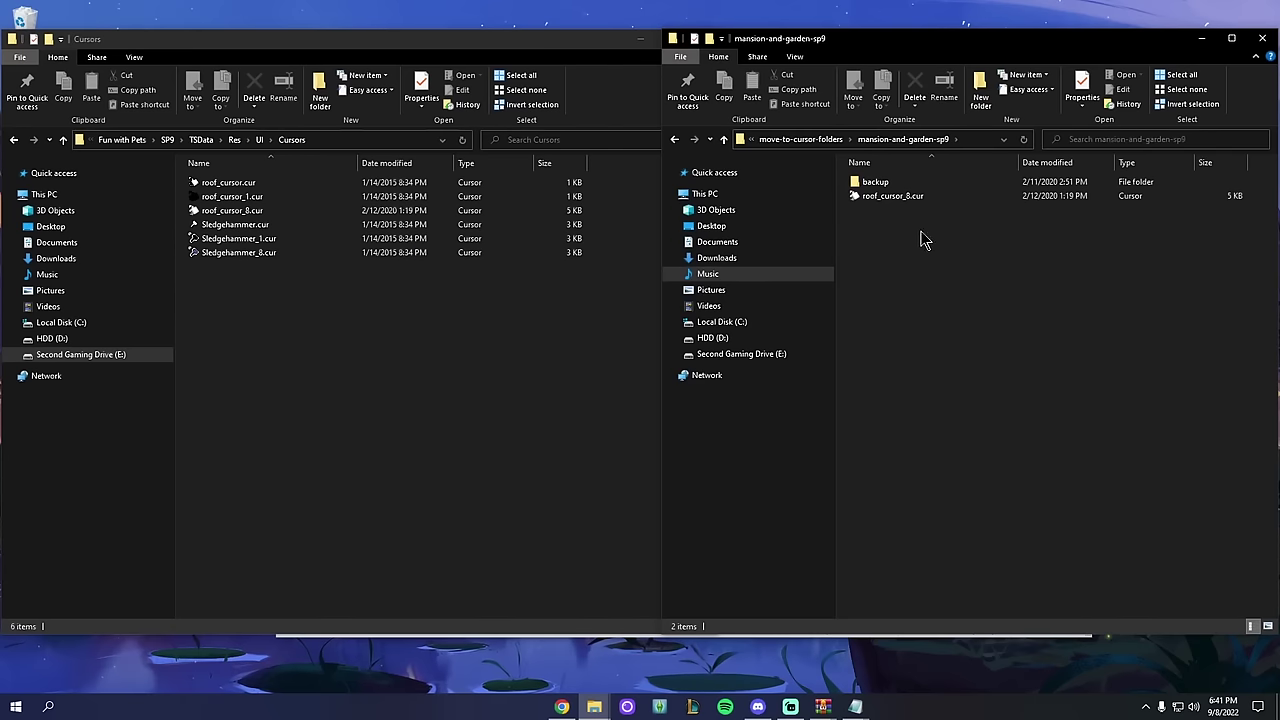
{"action": "left_click_drag", "start_coordinate": [900, 197], "coordinate": [411, 367]}
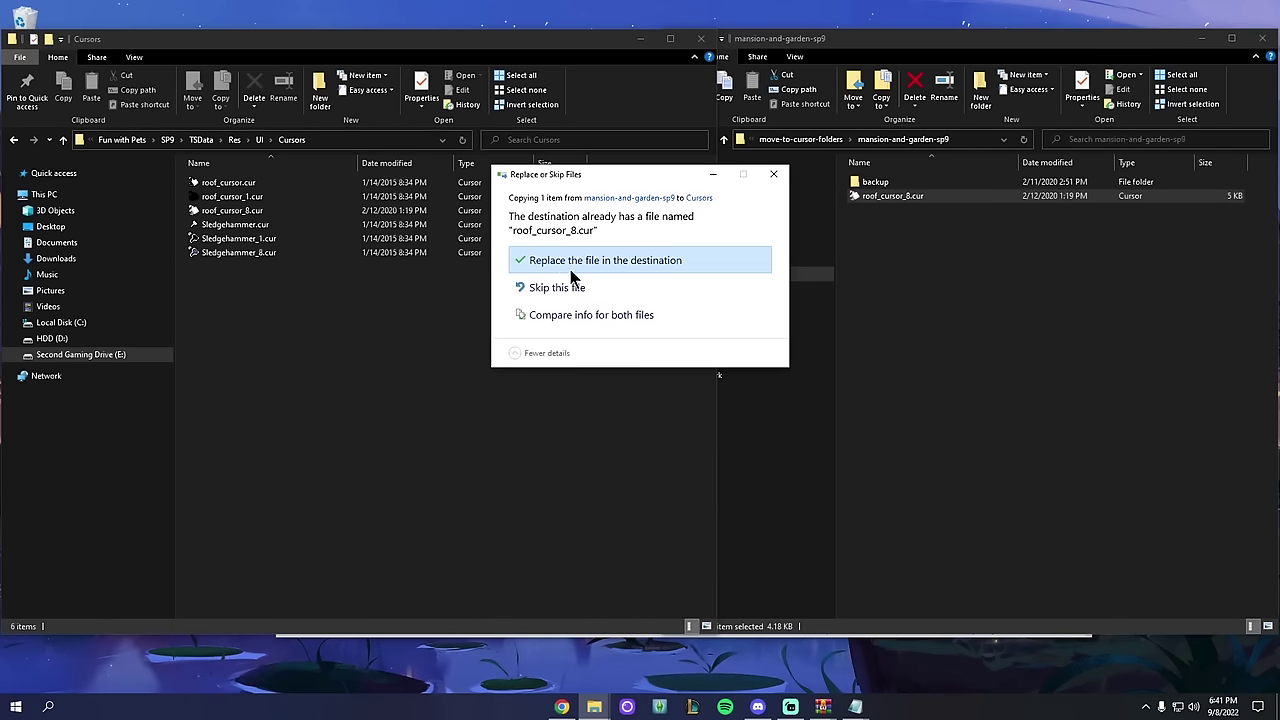
{"action": "left_click", "coordinate": [600, 257]}
Step: Return to move-to-cursor-folders and delete the mansion-and-garden-sp9 folder and mansion-and-garden-cursors-path.txt
{"action": "left_click", "coordinate": [925, 285]}
{"action": "key", "text": "BackSpace"}
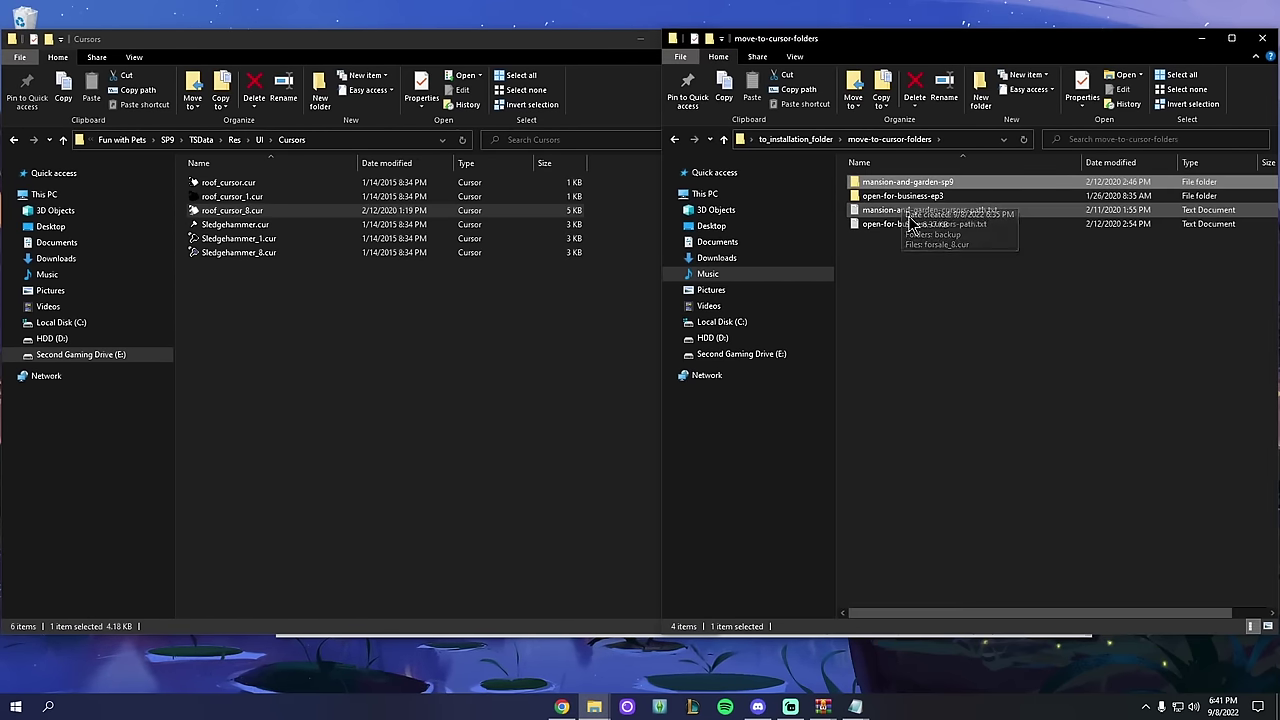
{"action": "left_click", "coordinate": [913, 212], "text": "ctrl"}
{"action": "right_click", "coordinate": [913, 212]}
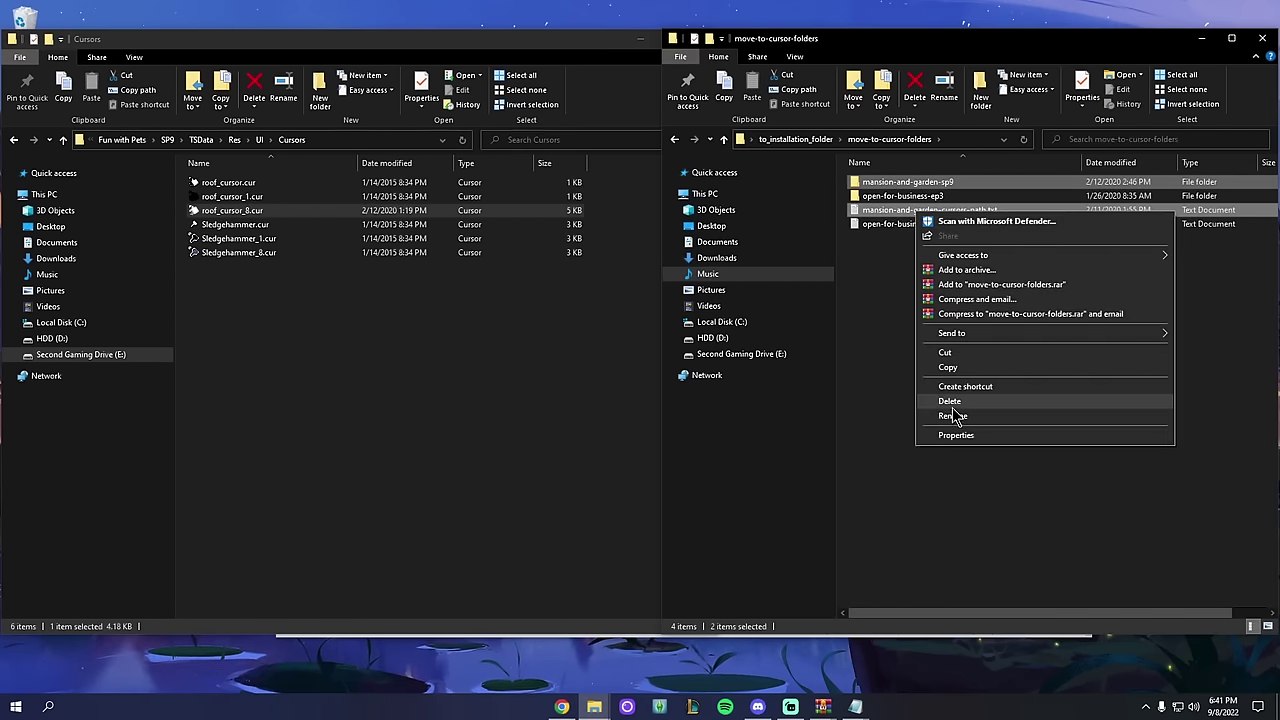
{"action": "left_click", "coordinate": [955, 410]}
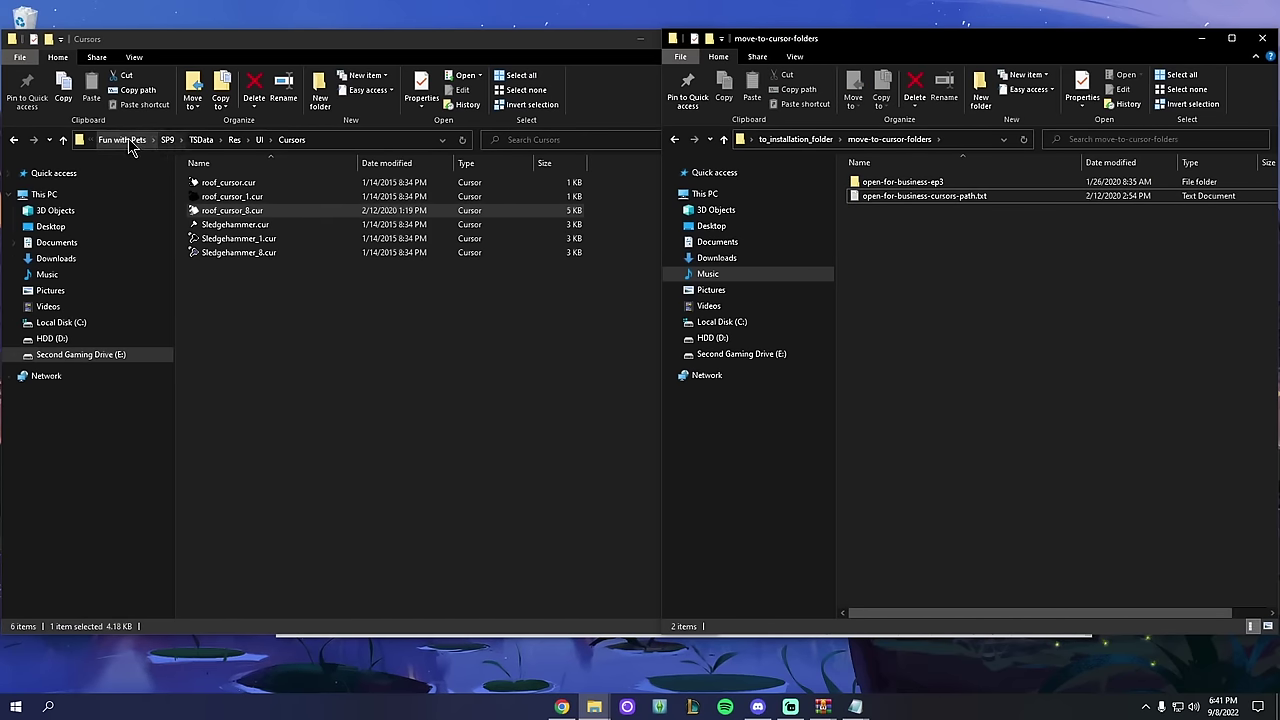
Step: Return to The Sims 2 Ultimate Collection and open the Cursors folder under Best of Business\EP3\TSData\Res\UI
{"action": "left_click", "coordinate": [128, 139]}
{"action": "left_click", "coordinate": [230, 139]}
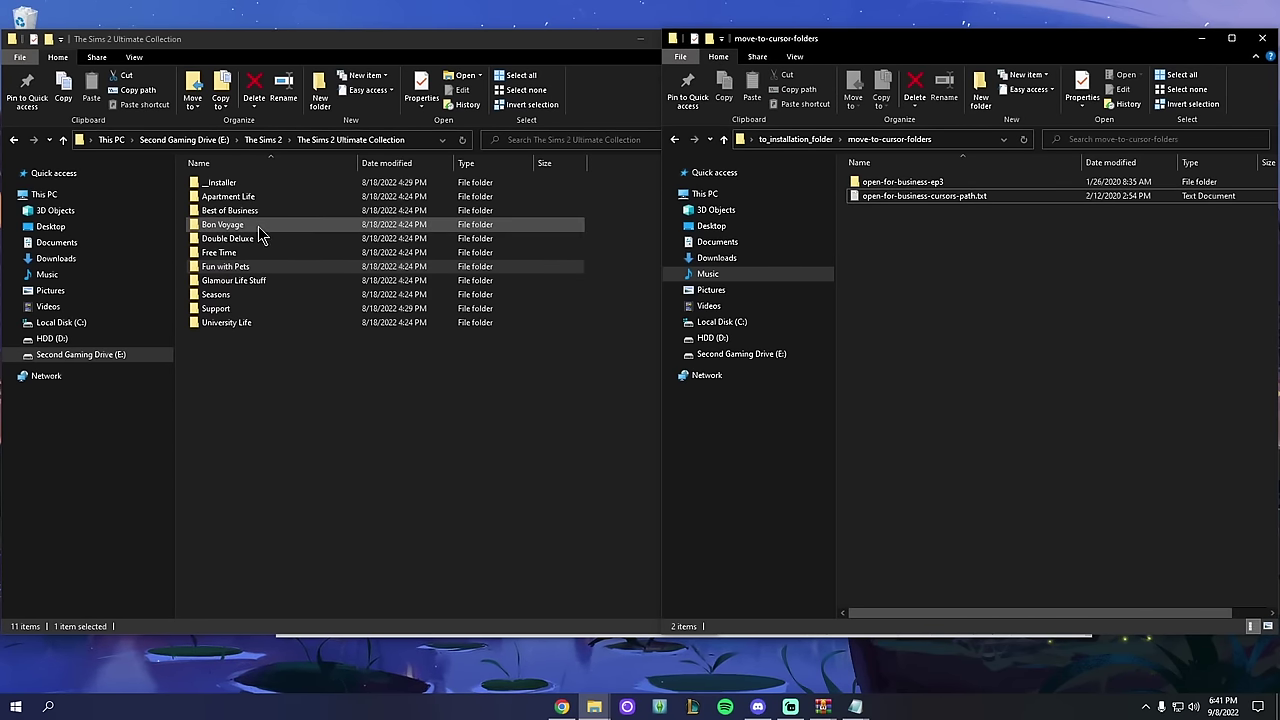
{"action": "left_click", "coordinate": [258, 214]}
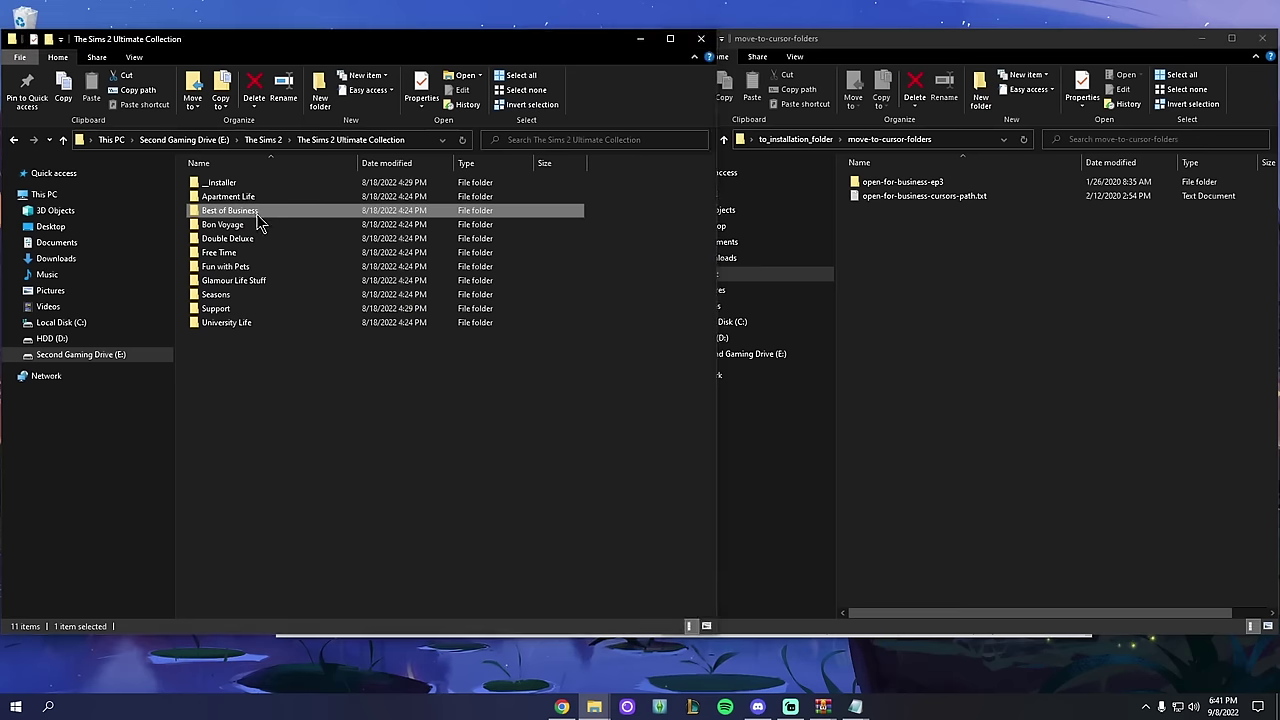
{"action": "double_click", "coordinate": [262, 214]}
{"action": "left_click", "coordinate": [213, 186]}
{"action": "double_click", "coordinate": [215, 185]}
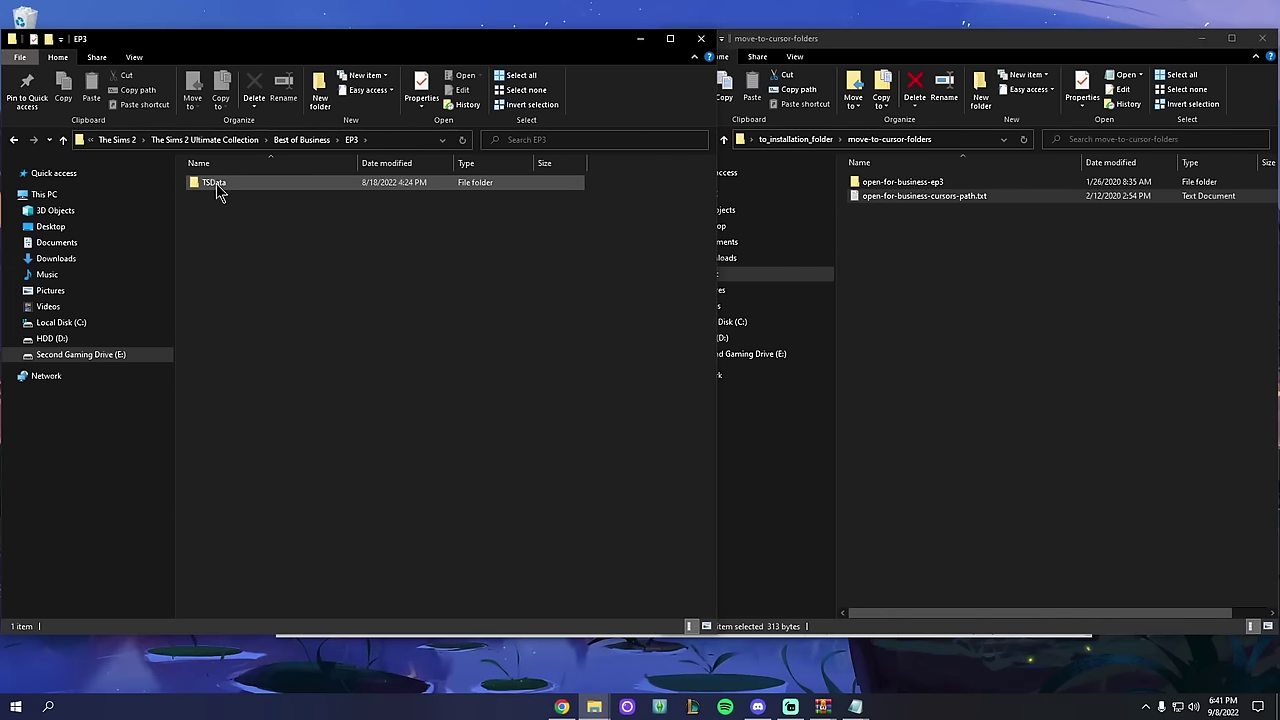
{"action": "left_click", "coordinate": [223, 183]}
{"action": "double_click", "coordinate": [223, 183]}
{"action": "left_click", "coordinate": [222, 195]}
{"action": "double_click", "coordinate": [222, 196]}
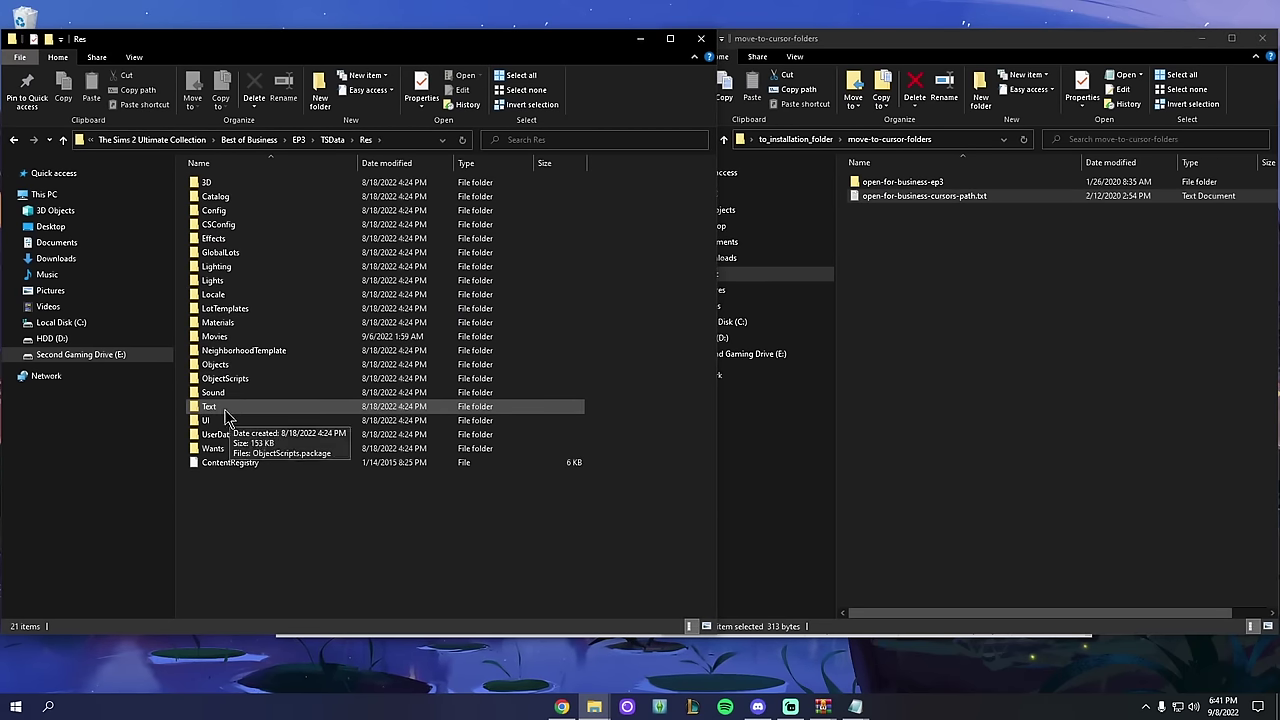
{"action": "left_click", "coordinate": [219, 414]}
{"action": "double_click", "coordinate": [219, 414]}
{"action": "double_click", "coordinate": [223, 185]}
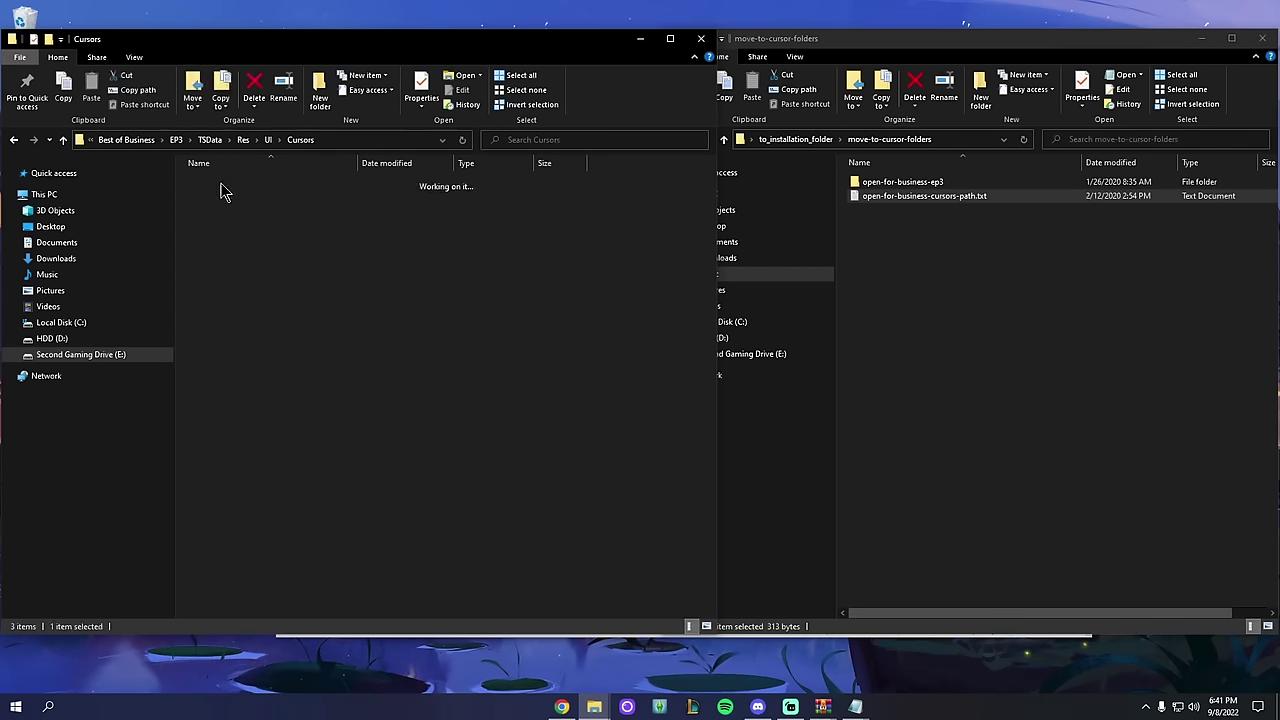
Step: Copy forsale_8.cur from open-for-business-ep3 into the EP3 Cursors folder, replacing the existing file
{"action": "double_click", "coordinate": [905, 184]}
{"action": "left_click", "coordinate": [921, 198]}
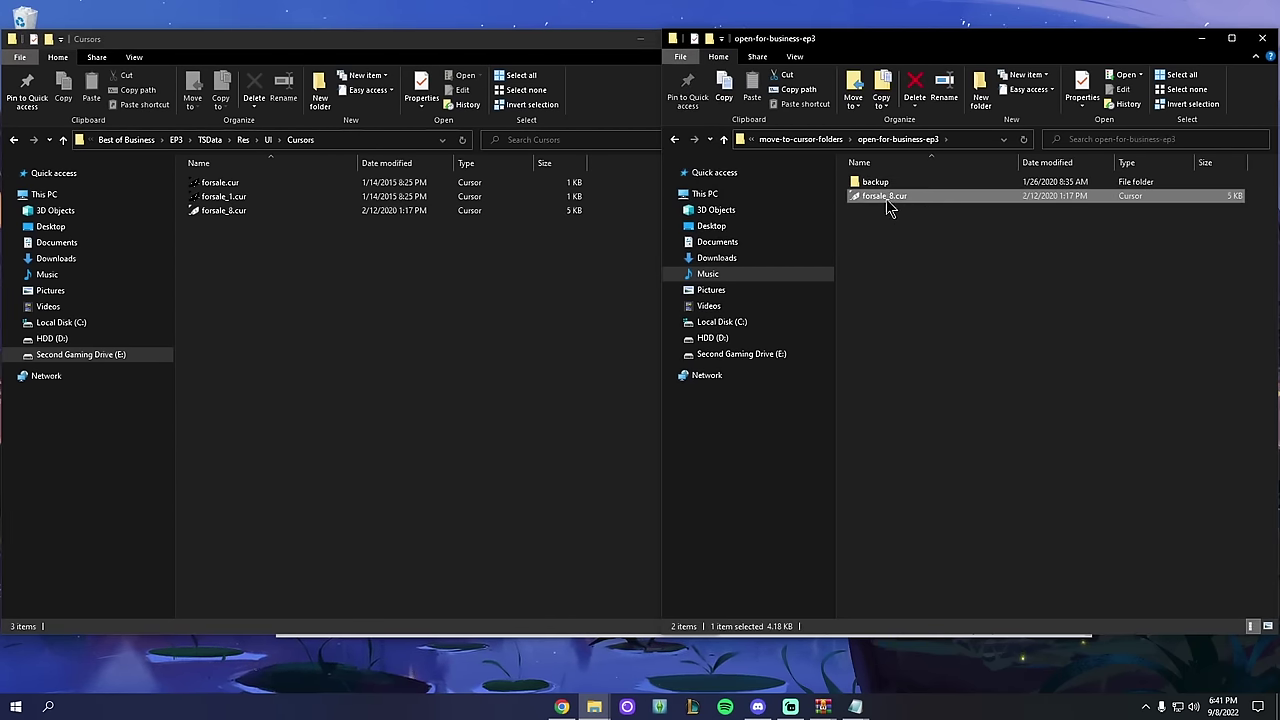
{"action": "left_click_drag", "start_coordinate": [889, 205], "coordinate": [445, 343]}
{"action": "left_click", "coordinate": [580, 247]}
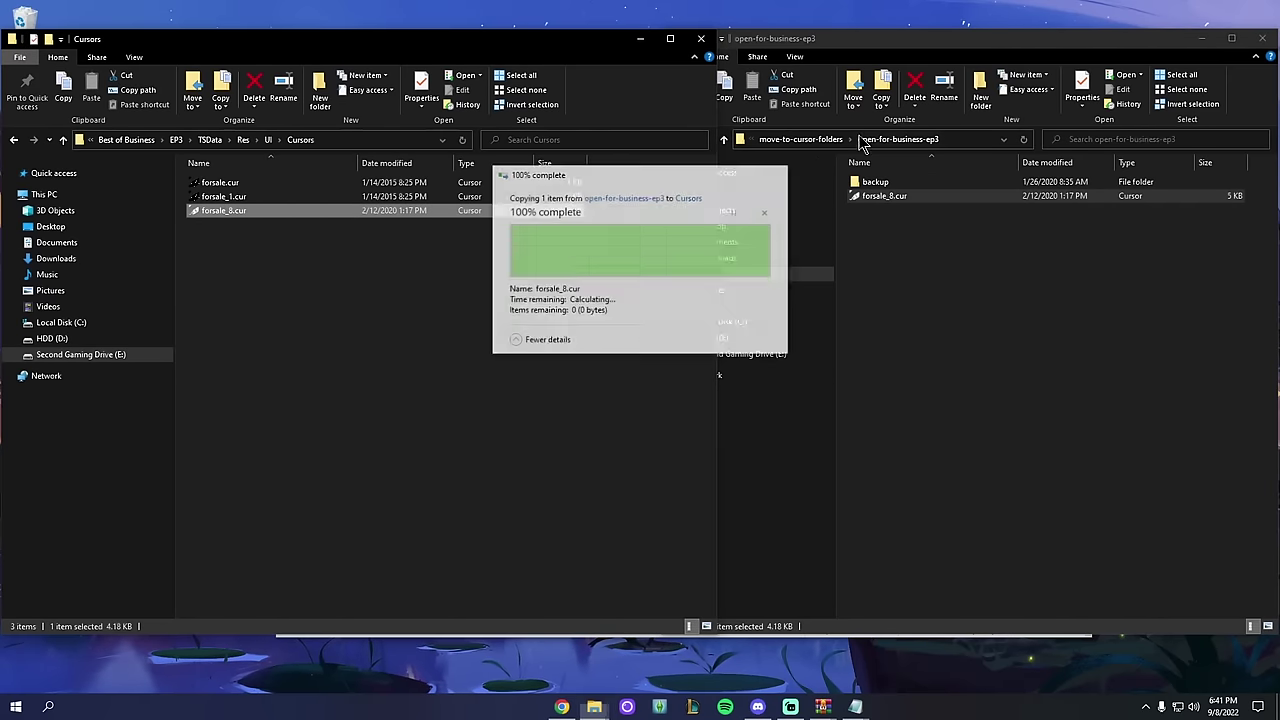
Step: Return to move-to-cursor-folders and delete the open-for-business-ep3 folder and open-for-business-cursors-path.txt
{"action": "left_click", "coordinate": [800, 139]}
{"action": "left_click_drag", "start_coordinate": [928, 243], "coordinate": [880, 187]}
{"action": "right_click", "coordinate": [880, 187]}
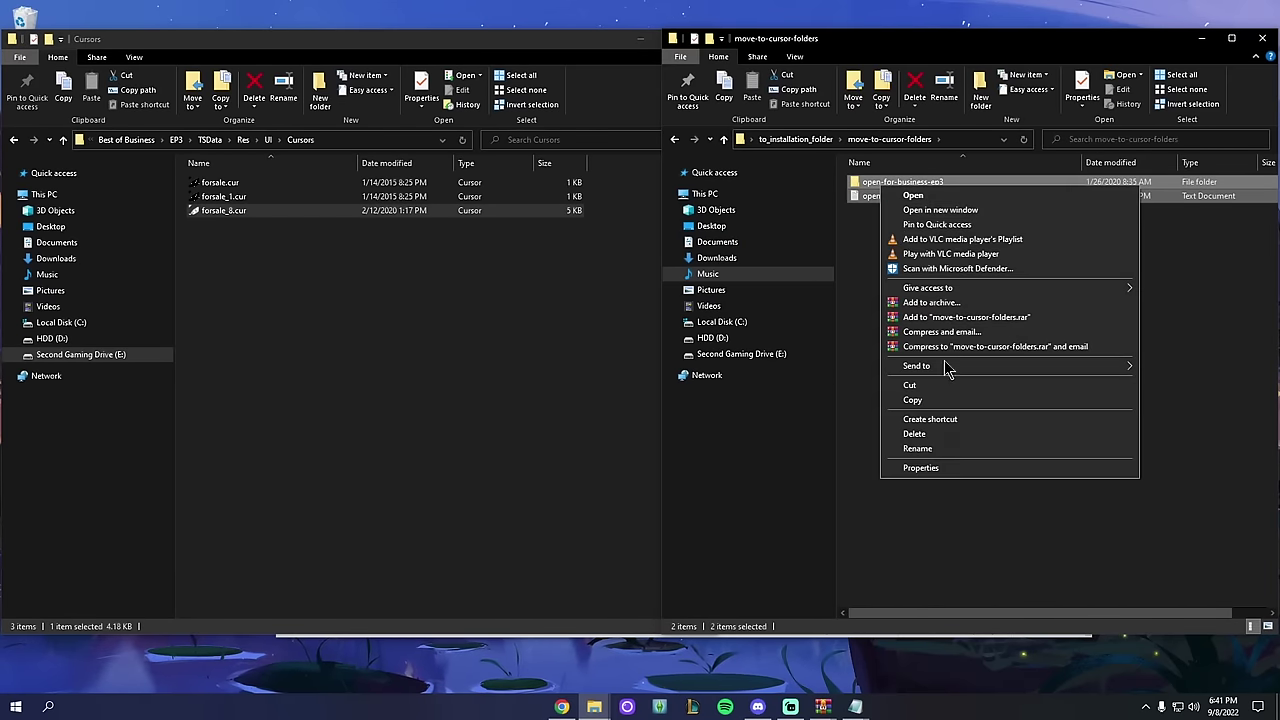
{"action": "left_click", "coordinate": [950, 434]}
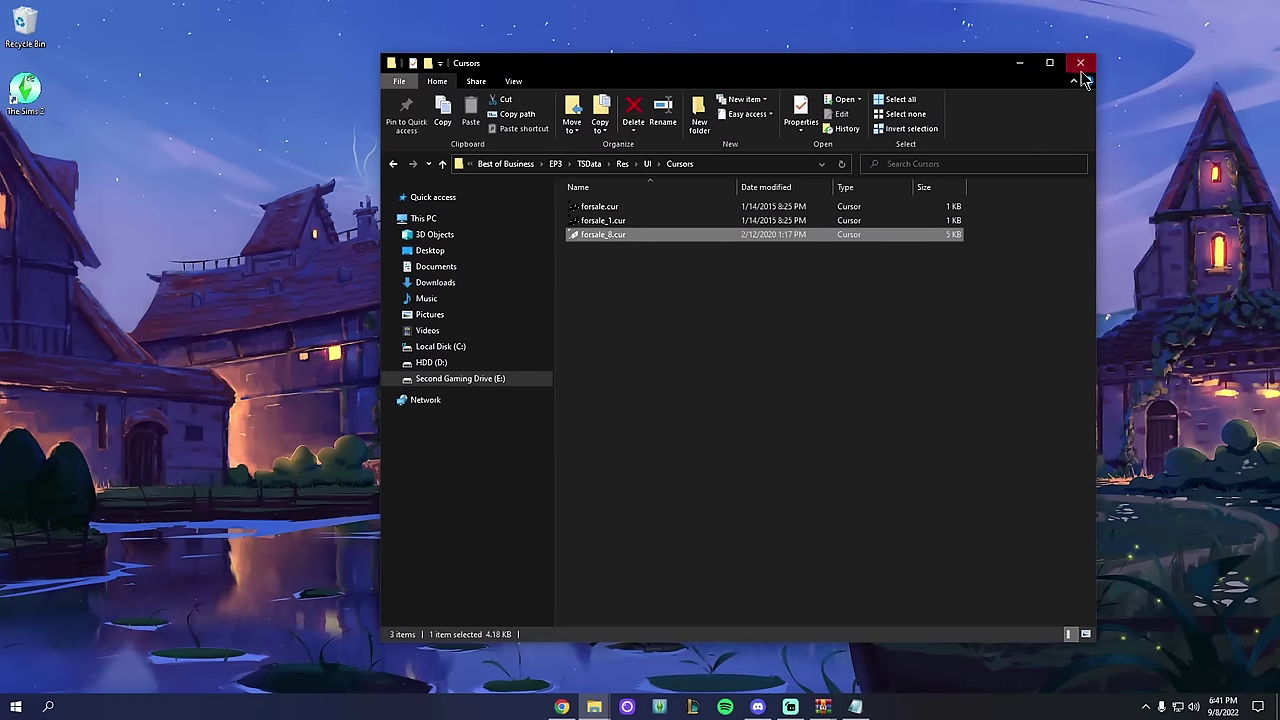
Step: Close the open folder windows and try to delete to_installation_folder from the desktop
{"action": "left_click", "coordinate": [1080, 64]}
{"action": "right_click", "coordinate": [697, 171]}
{"action": "left_click", "coordinate": [705, 176]}
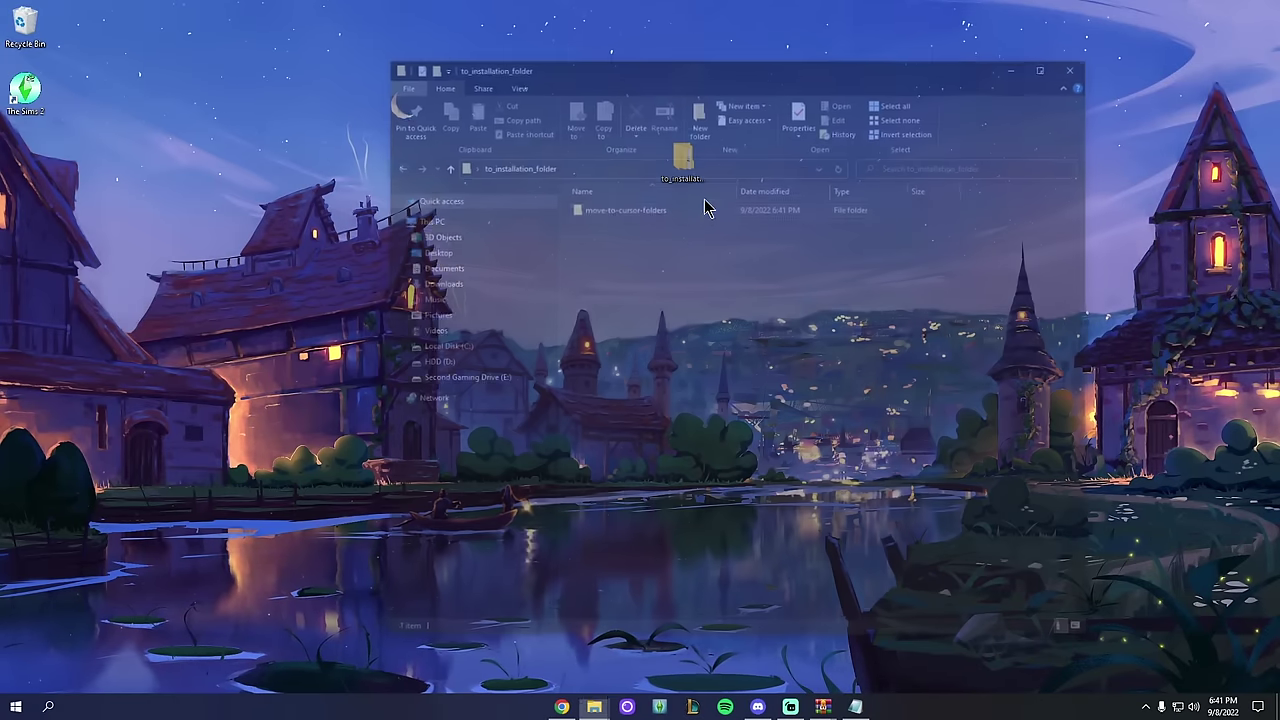
{"action": "left_click", "coordinate": [1082, 60]}
{"action": "right_click", "coordinate": [707, 176]}
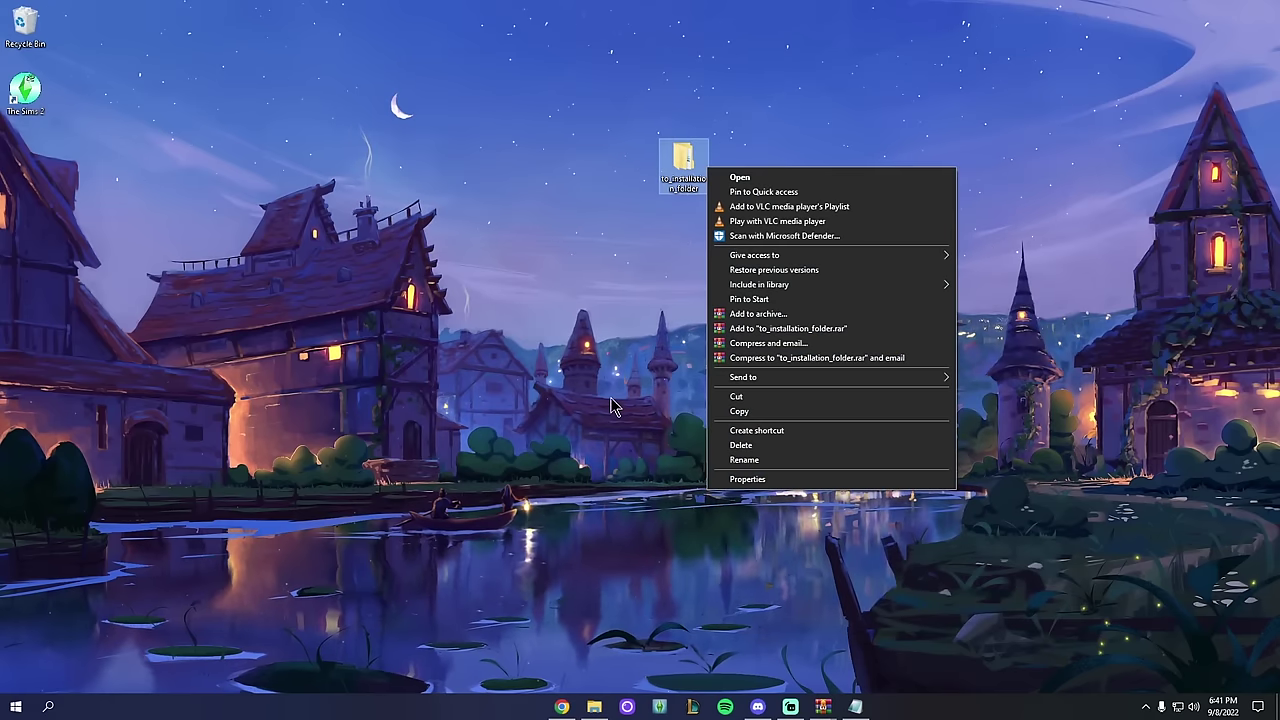
{"action": "left_click", "coordinate": [745, 452]}
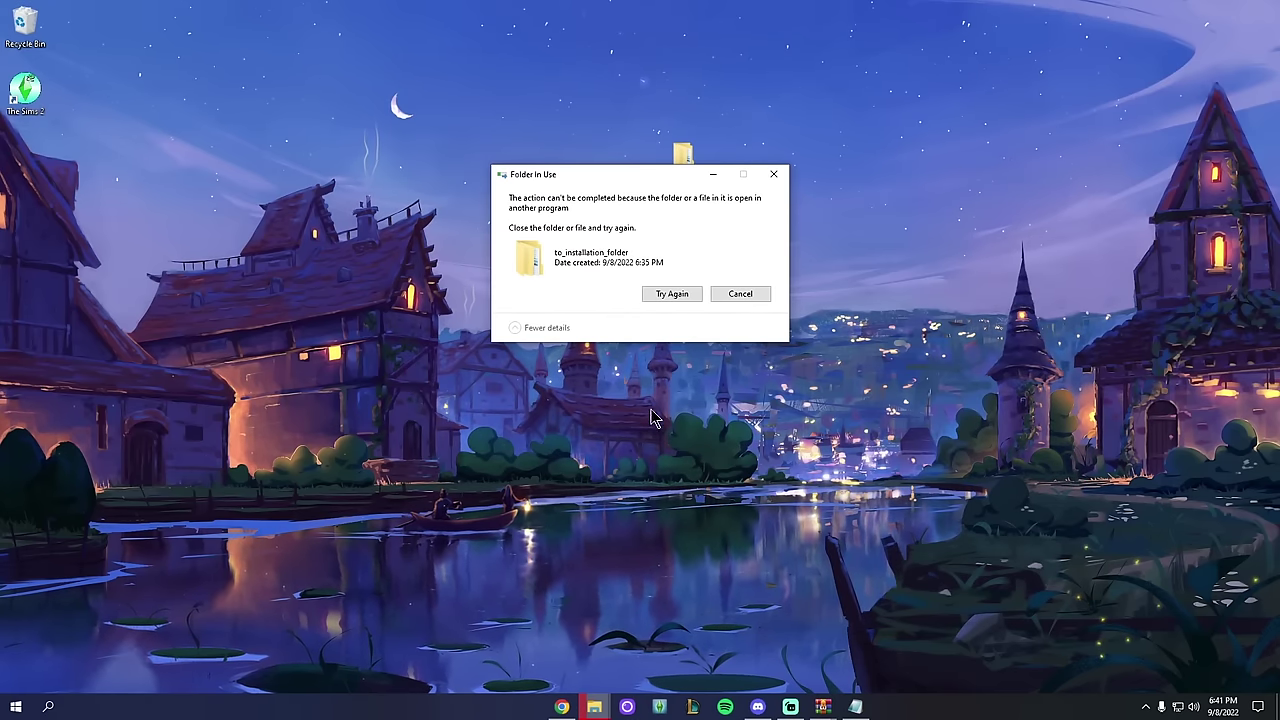
Step: Close all WinRAR windows and retry deleting to_installation_folder
{"action": "right_click", "coordinate": [822, 706]}
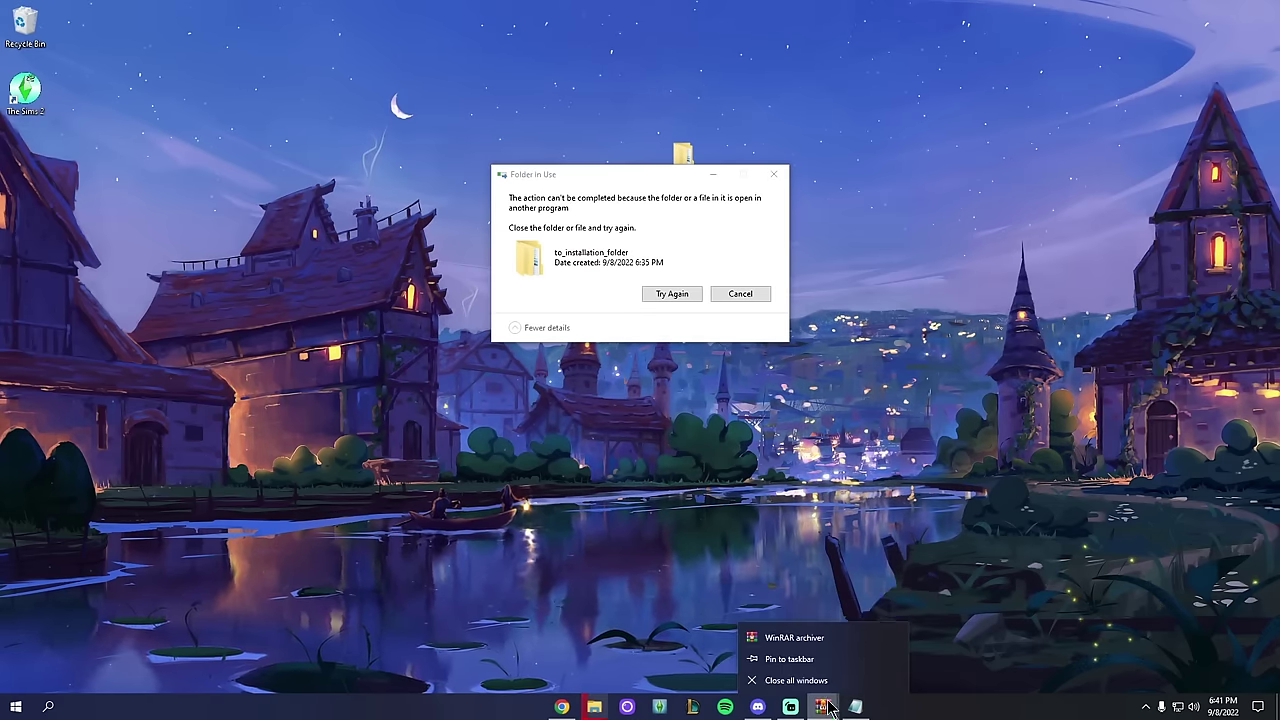
{"action": "left_click", "coordinate": [850, 680]}
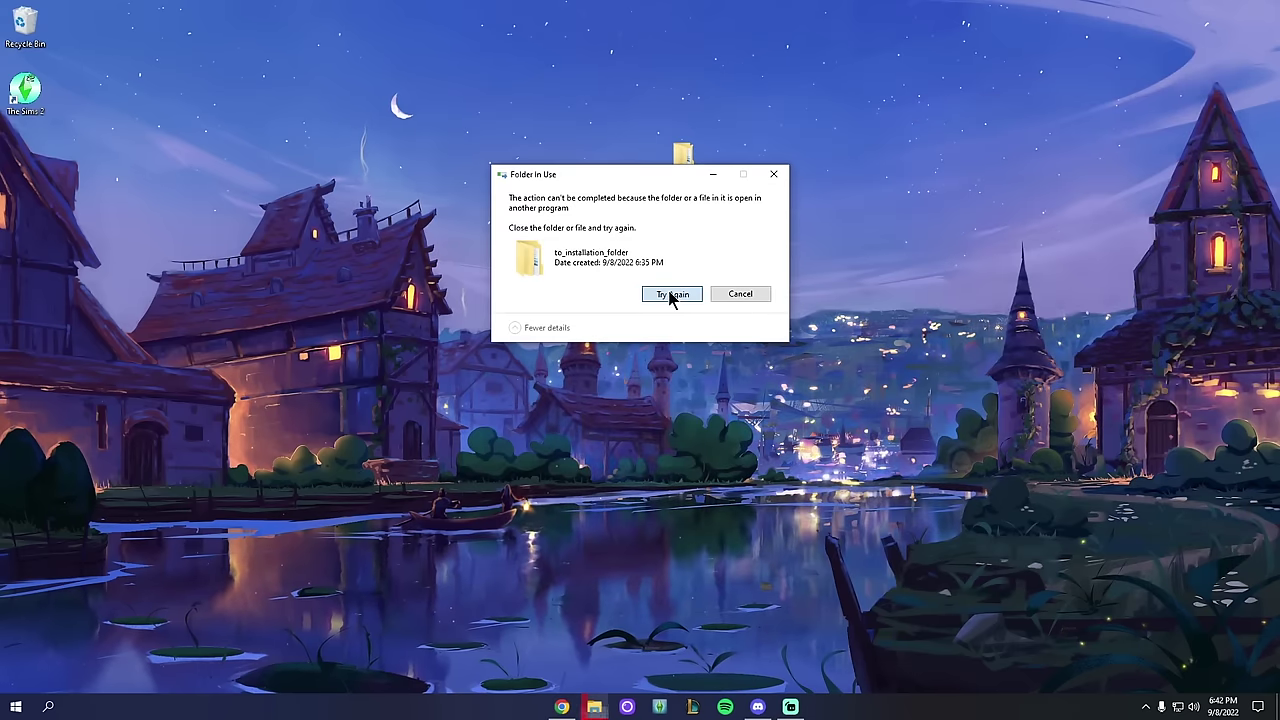
{"action": "left_click", "coordinate": [672, 296]}
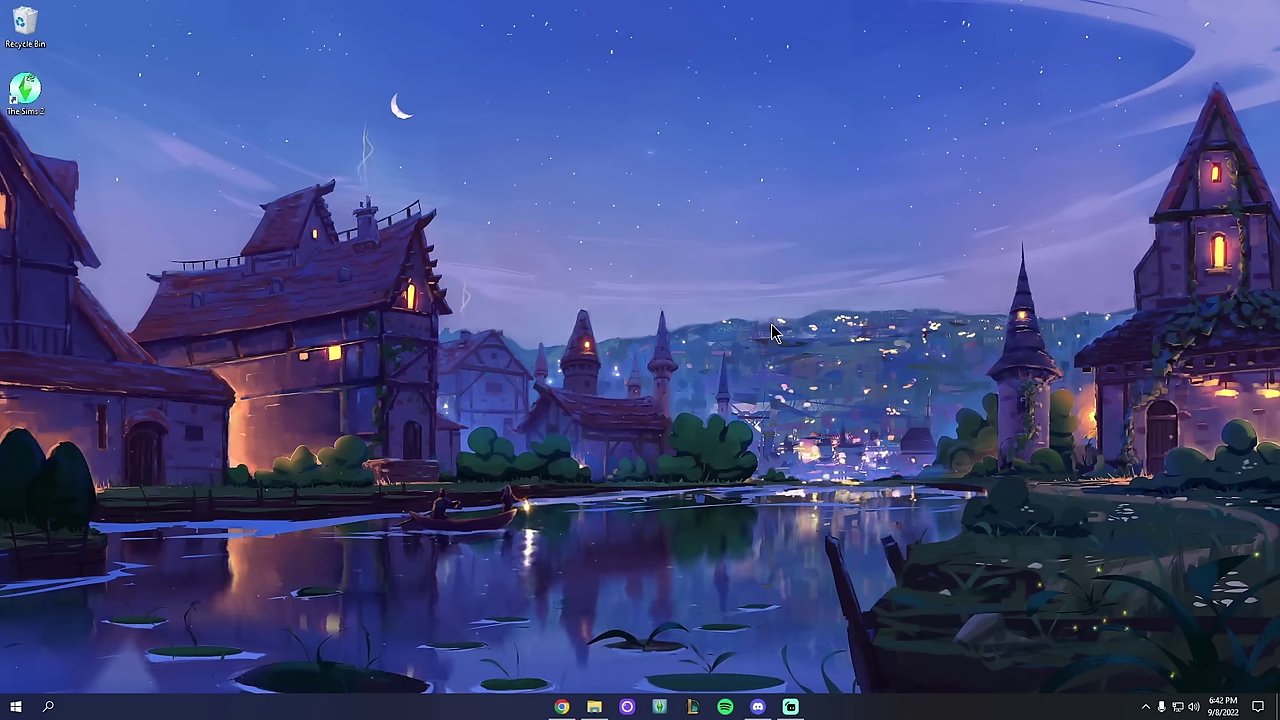
Step: Switch to the browser and examine the GunMod's Camera Mod 3.1 page, including its upload date and feature description
{"action": "key", "text": "alt+Tab"}
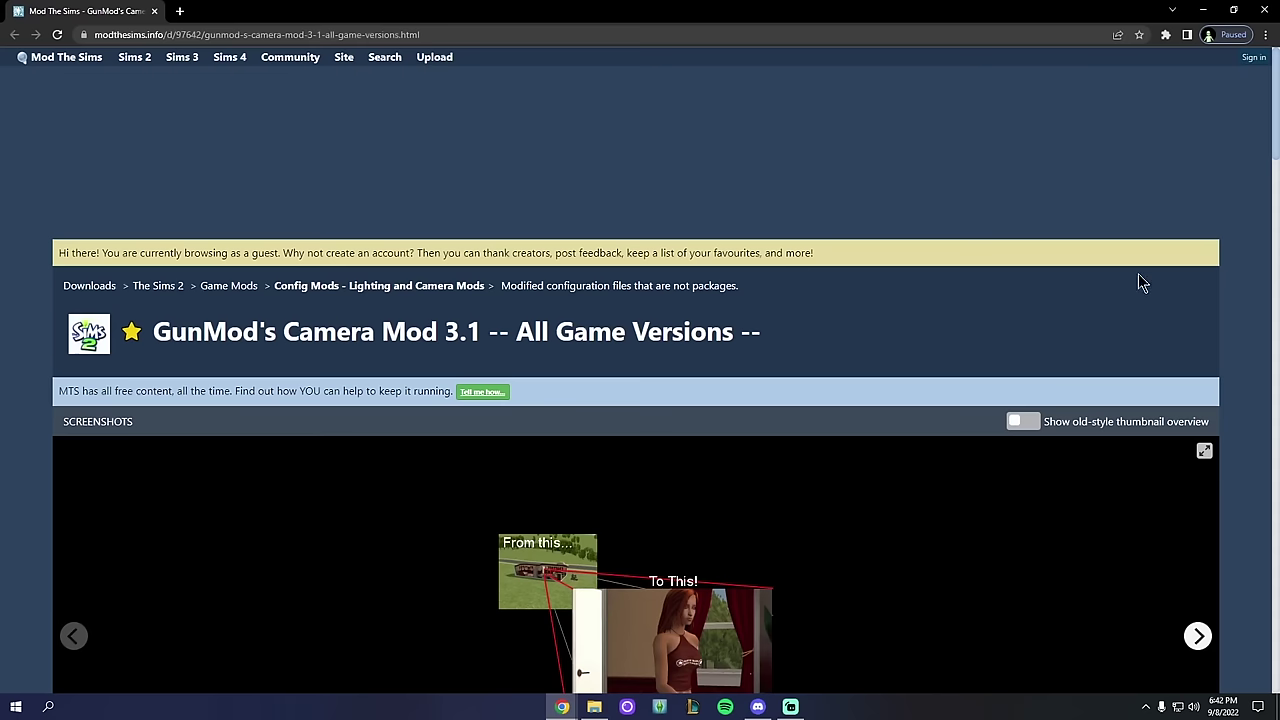
{"action": "scroll", "coordinate": [1000, 290], "scroll_direction": "down", "scroll_amount": 1}
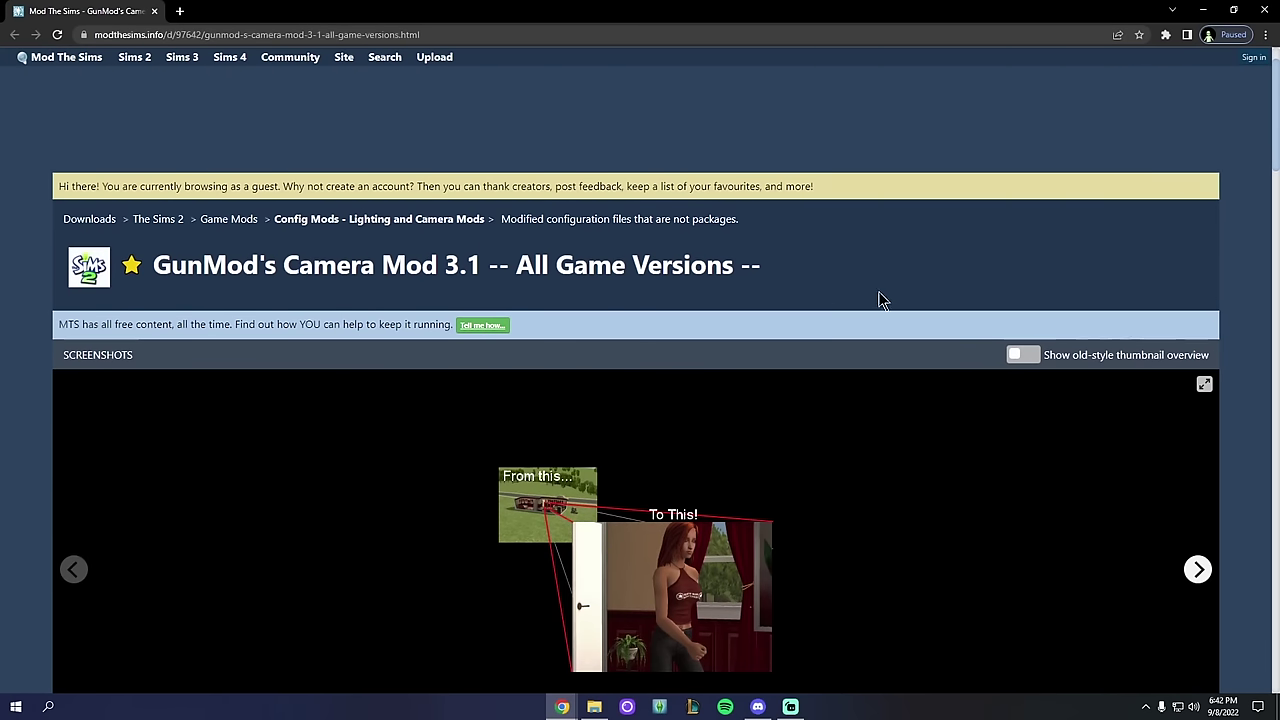
{"action": "scroll", "coordinate": [878, 296], "scroll_direction": "down", "scroll_amount": 2}
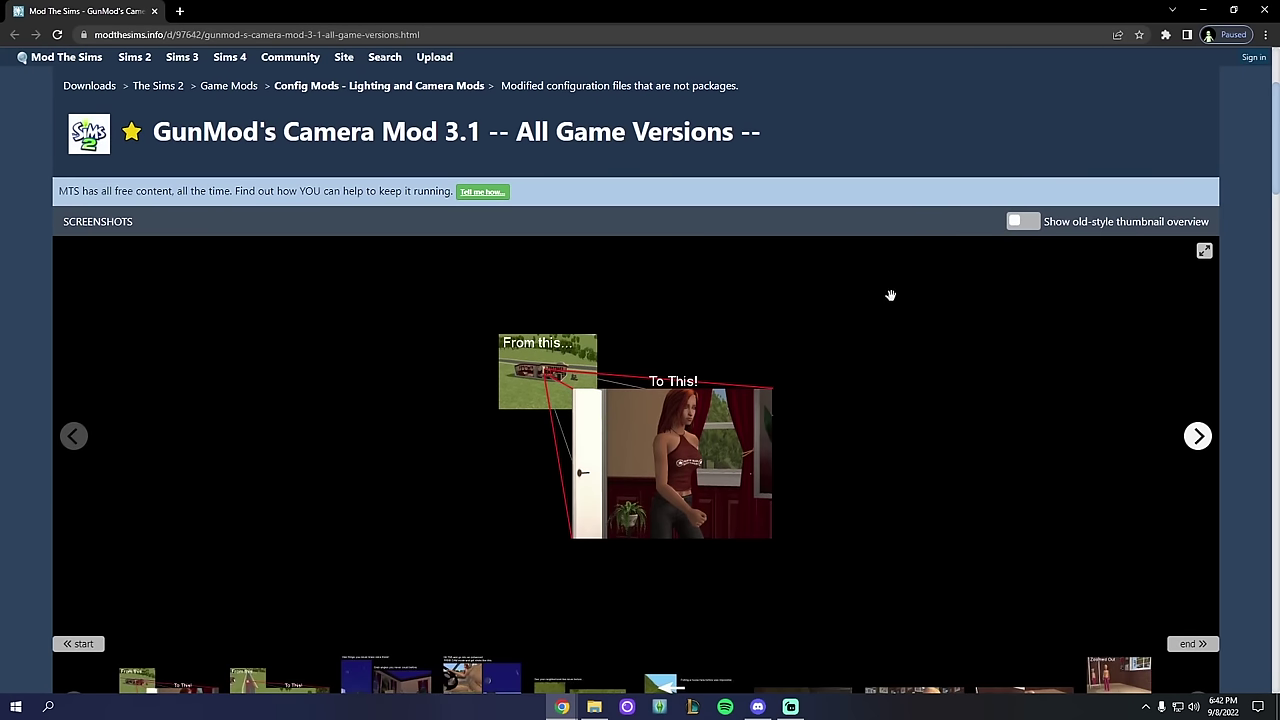
{"action": "mouse_move", "coordinate": [153, 133]}
{"action": "left_mouse_down"}
{"action": "mouse_move", "coordinate": [482, 133]}
{"action": "mouse_move", "coordinate": [148, 133]}
{"action": "left_mouse_up"}
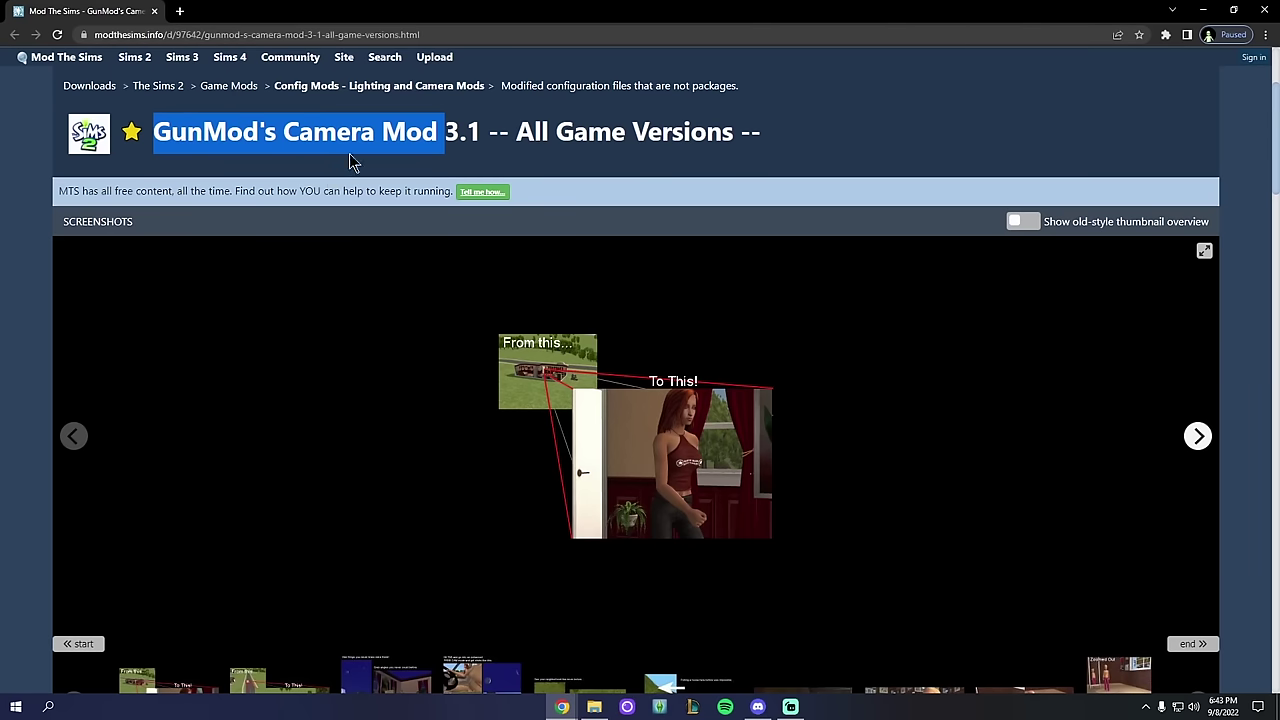
{"action": "scroll", "coordinate": [422, 180], "scroll_direction": "down", "scroll_amount": 3}
{"action": "scroll", "coordinate": [440, 211], "scroll_direction": "down", "scroll_amount": 2}
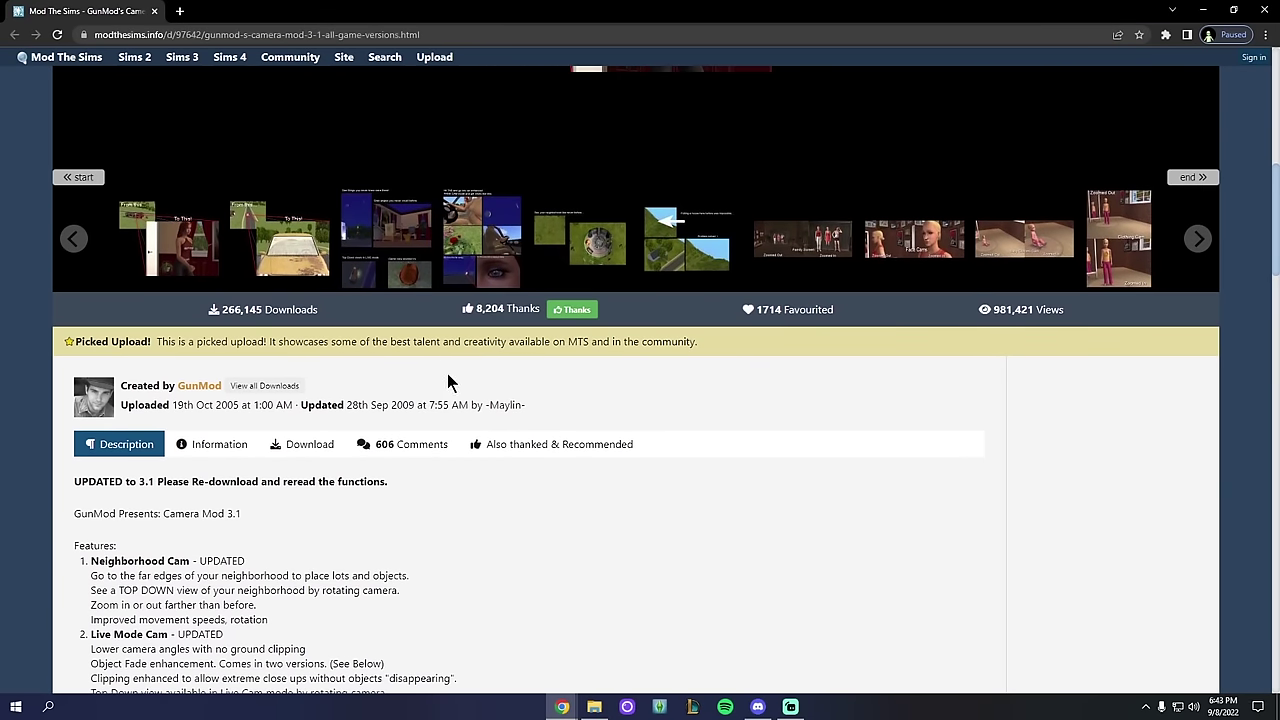
{"action": "left_click_drag", "start_coordinate": [243, 405], "coordinate": [174, 404]}
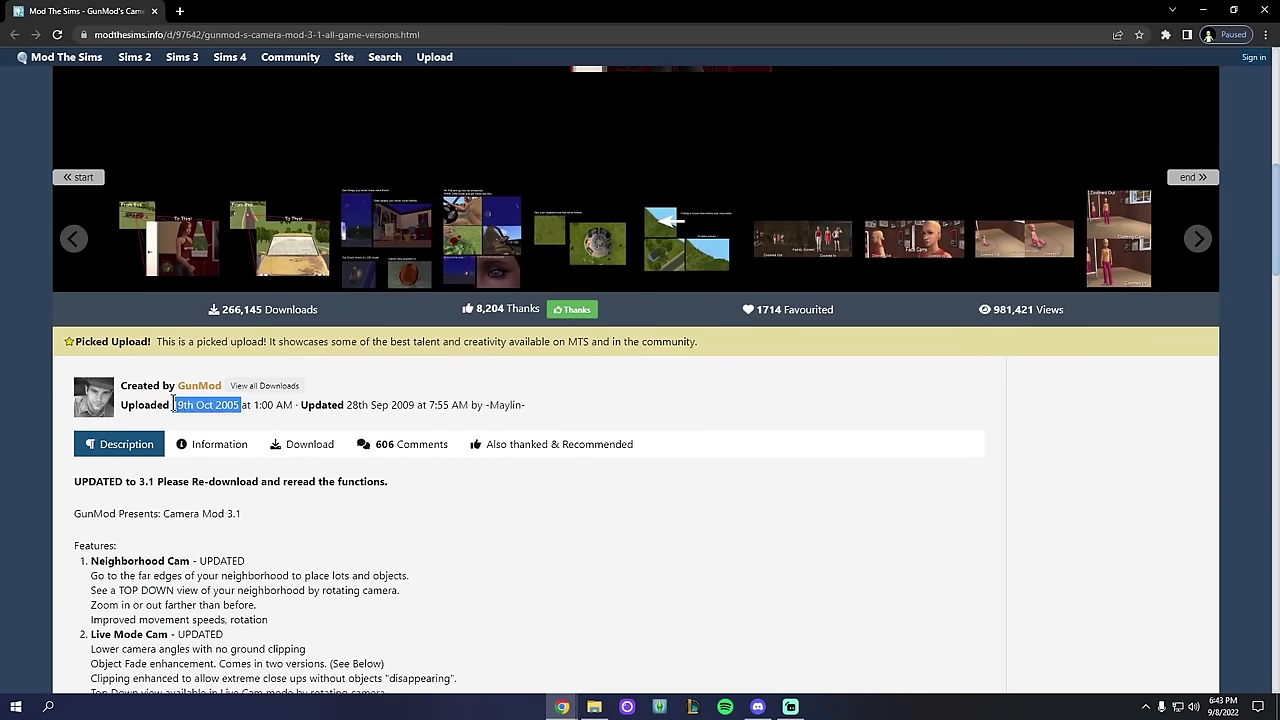
{"action": "scroll", "coordinate": [418, 437], "scroll_direction": "down", "scroll_amount": 3}
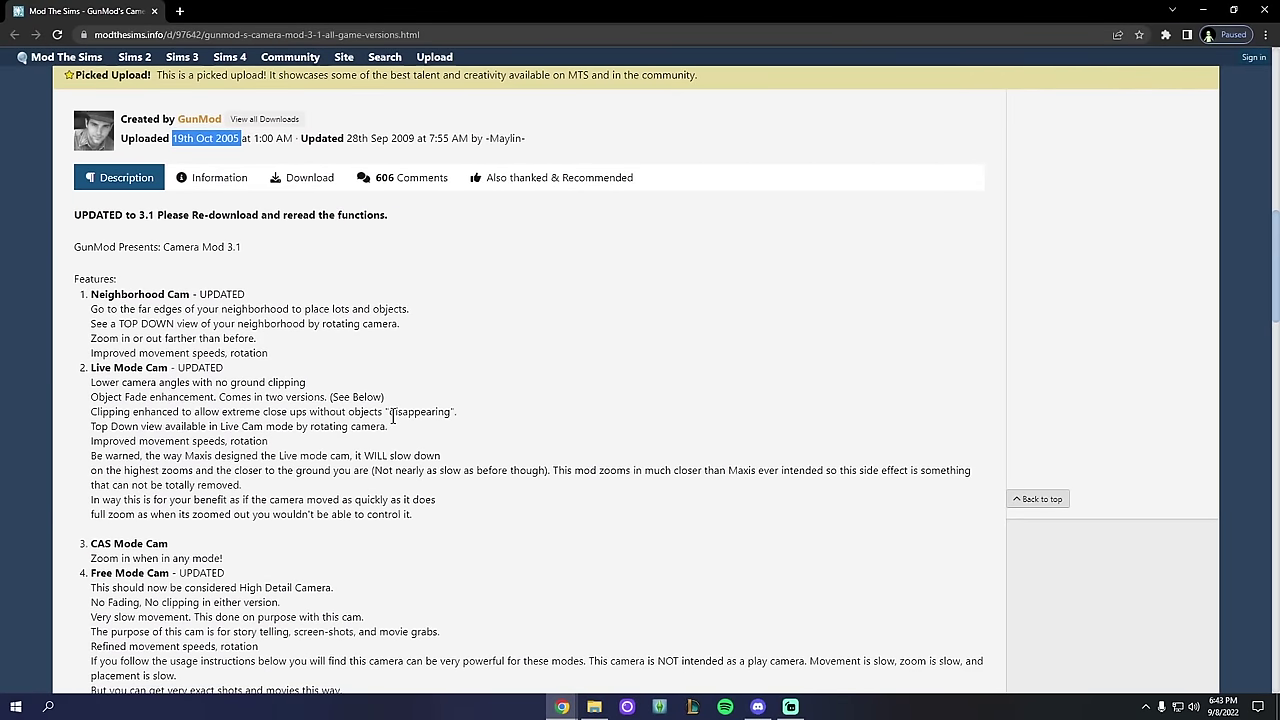
Step: Browse the enlarged screenshots of GunMod's Camera Mod one after another
{"action": "scroll", "coordinate": [393, 418], "scroll_direction": "up", "scroll_amount": 6}
{"action": "left_click", "coordinate": [842, 307]}
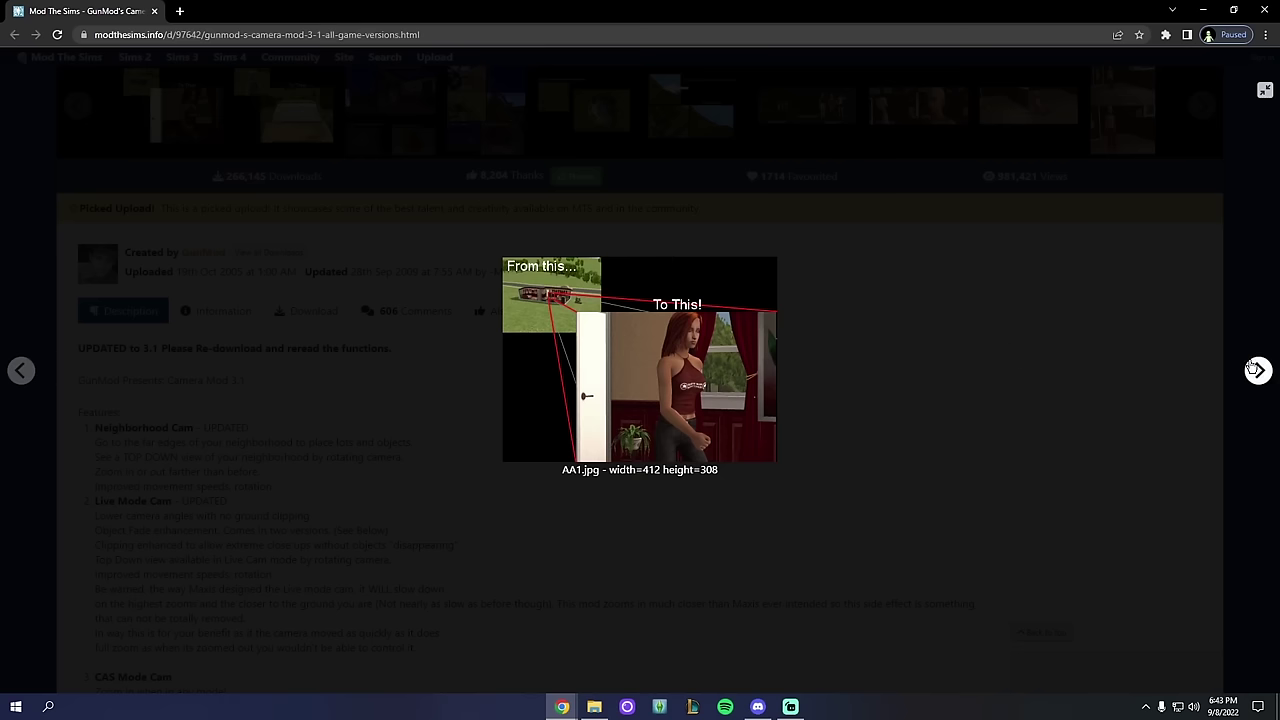
{"action": "left_click", "coordinate": [1256, 370]}
{"action": "left_click", "coordinate": [1256, 370]}
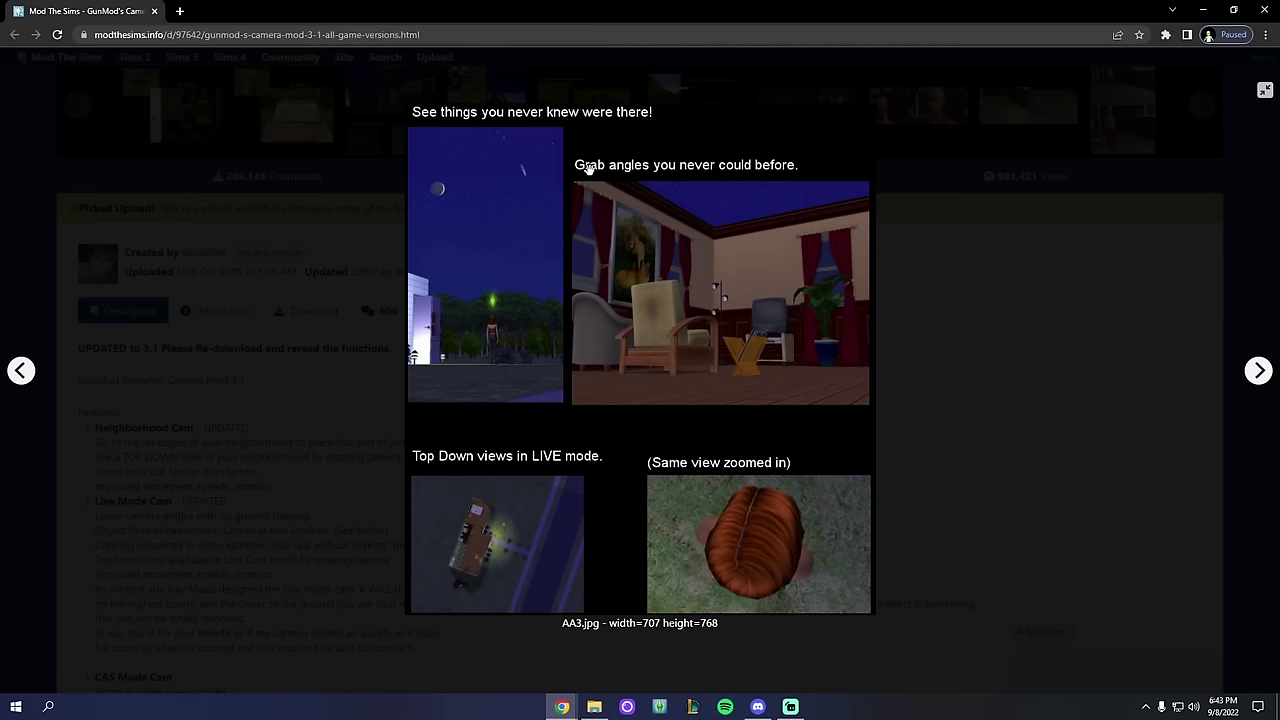
{"action": "left_click", "coordinate": [1252, 372]}
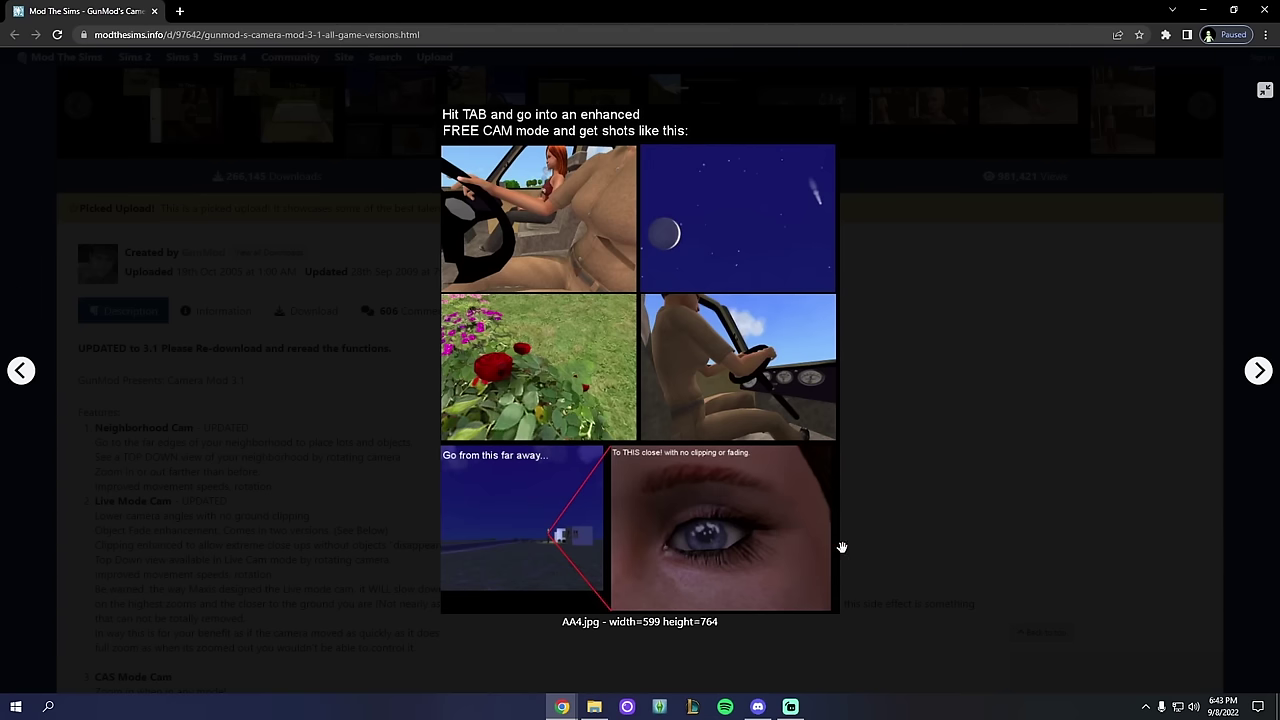
{"action": "left_click", "coordinate": [1257, 374]}
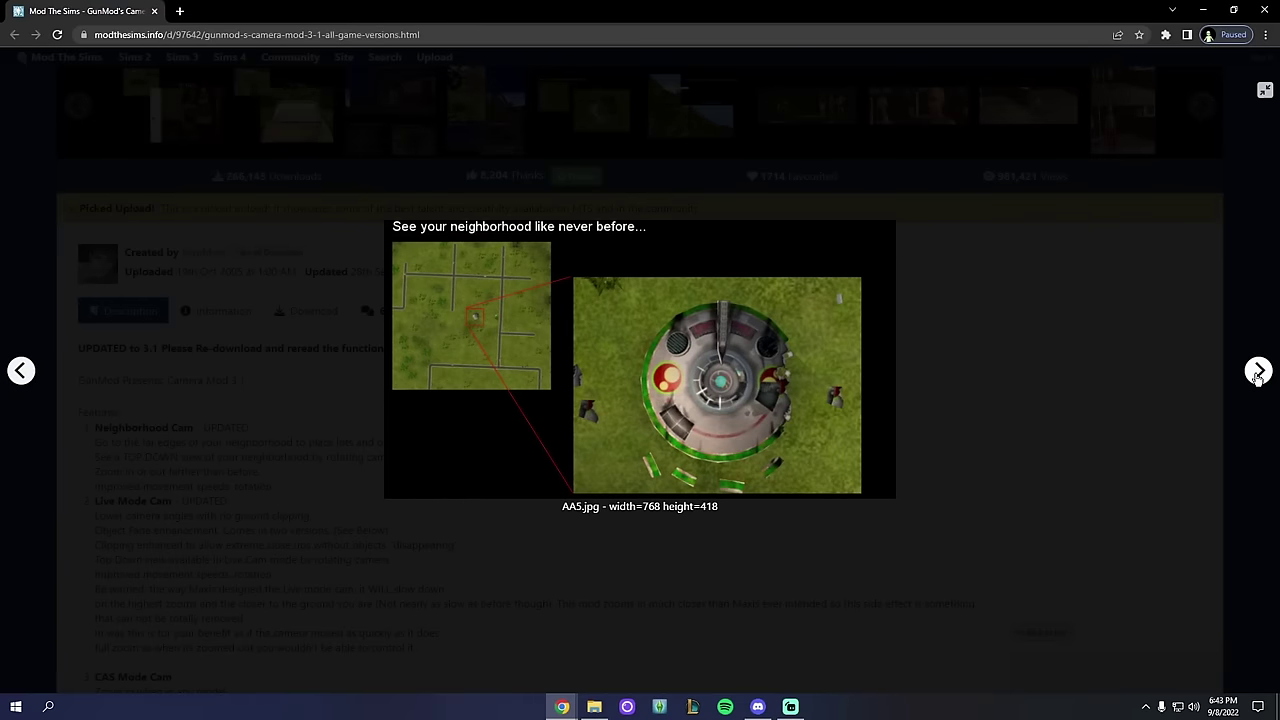
{"action": "left_click", "coordinate": [1258, 372]}
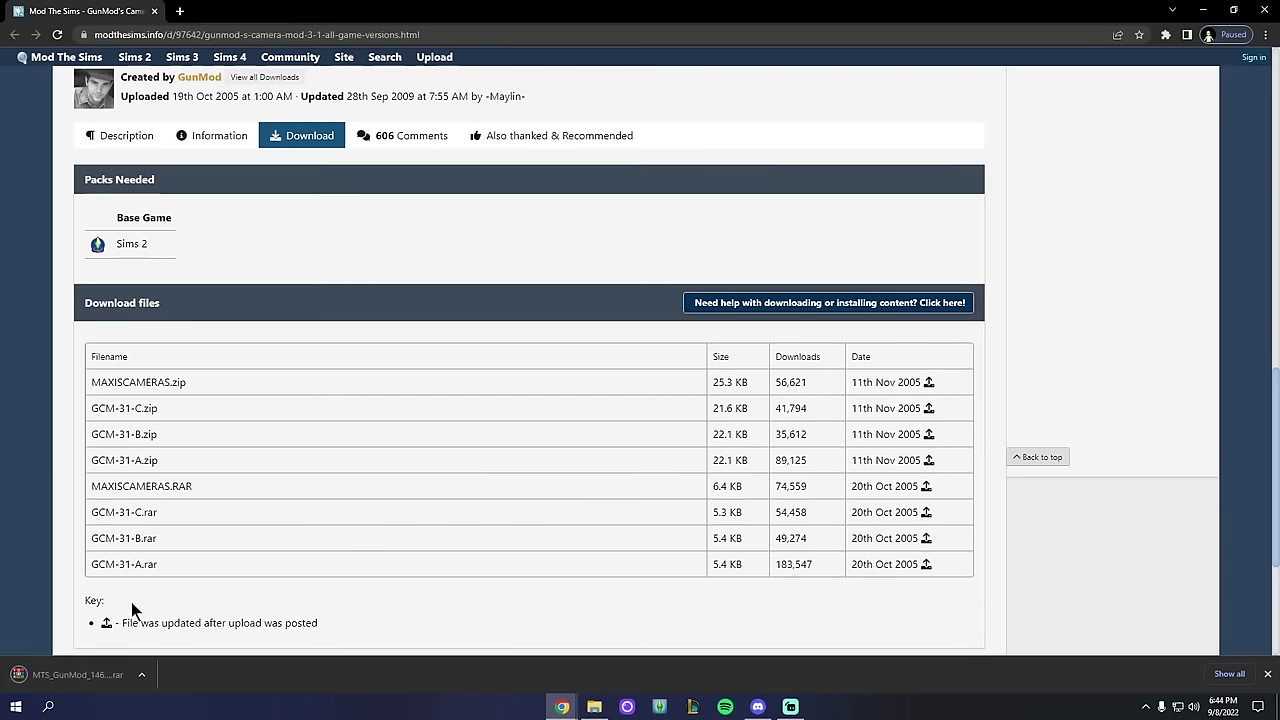
Step: Open the downloaded GCM-31-A.rar archive, dismiss the licence reminder, and view the installation section of GCM-31-README.txt
{"action": "left_click", "coordinate": [80, 674]}
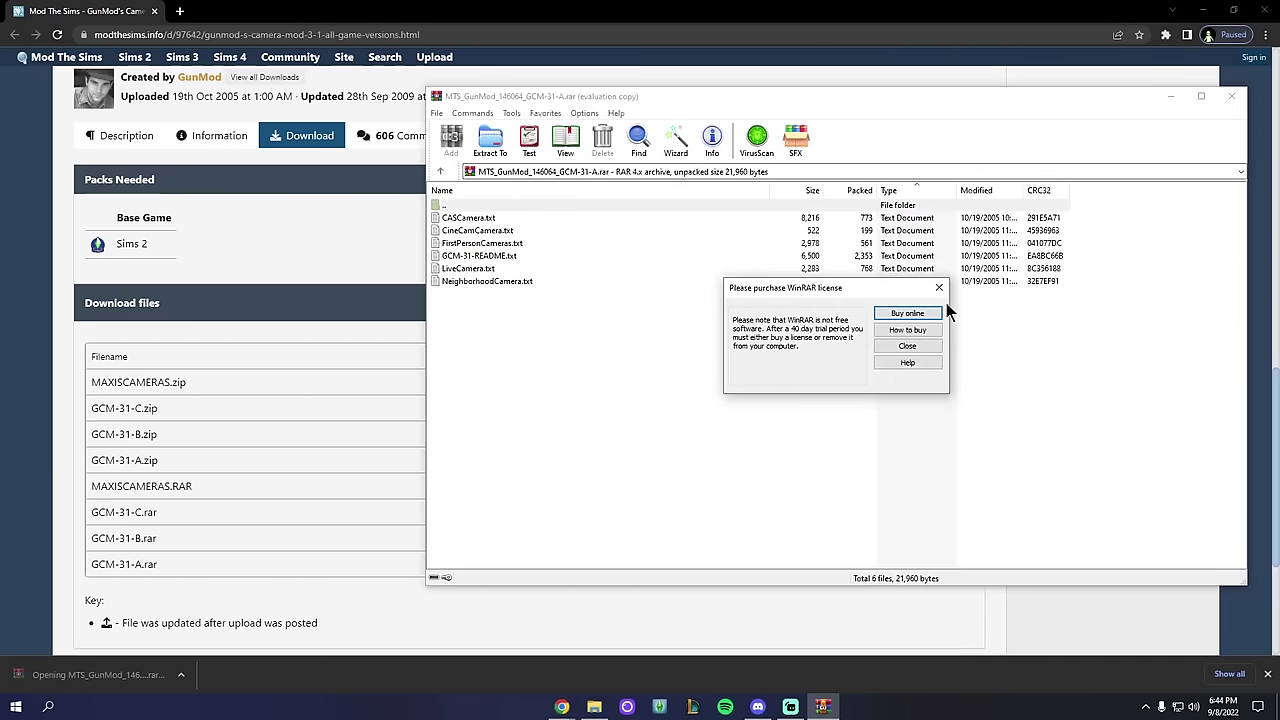
{"action": "left_click", "coordinate": [949, 284]}
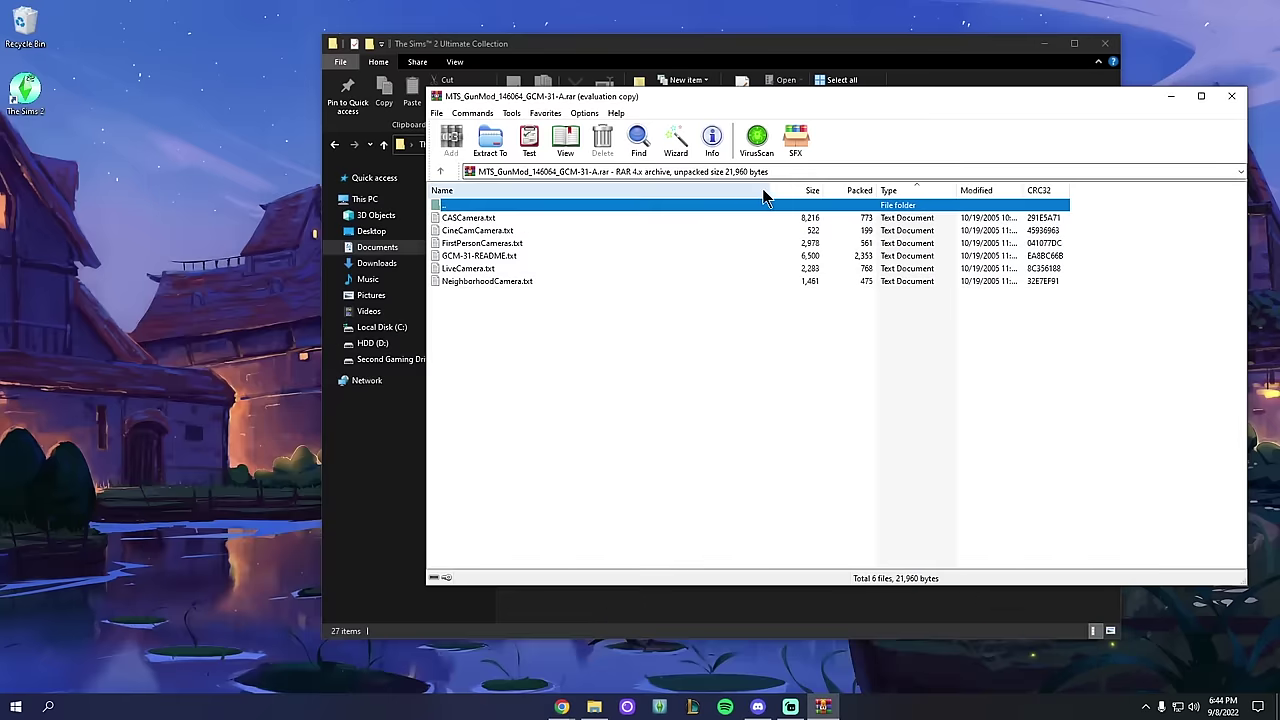
{"action": "left_click", "coordinate": [1172, 10]}
{"action": "double_click", "coordinate": [468, 257]}
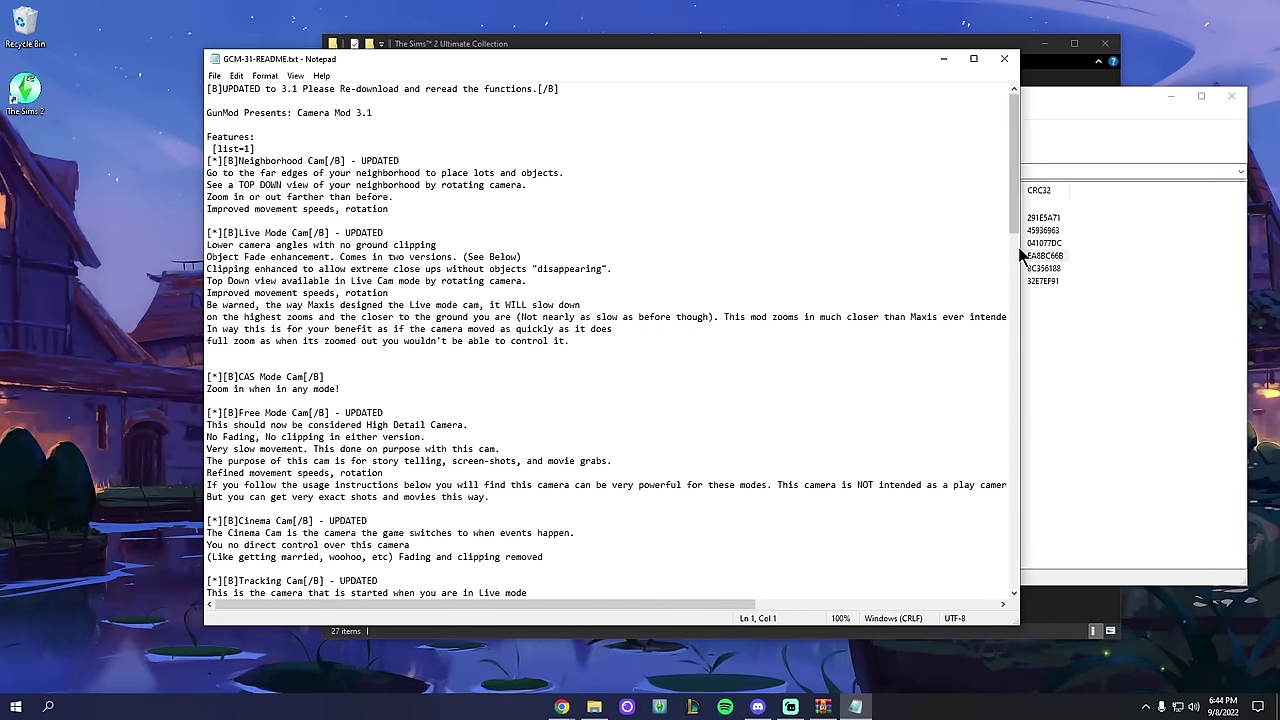
{"action": "left_click_drag", "start_coordinate": [1018, 246], "coordinate": [1075, 325]}
{"action": "scroll", "coordinate": [860, 249], "scroll_direction": "down", "scroll_amount": 4}
Step: Open the Cameras folder inside Documents > EA Games > The Sims 2 Ultimate Collection
{"action": "left_click", "coordinate": [366, 635]}
{"action": "left_click", "coordinate": [534, 144]}
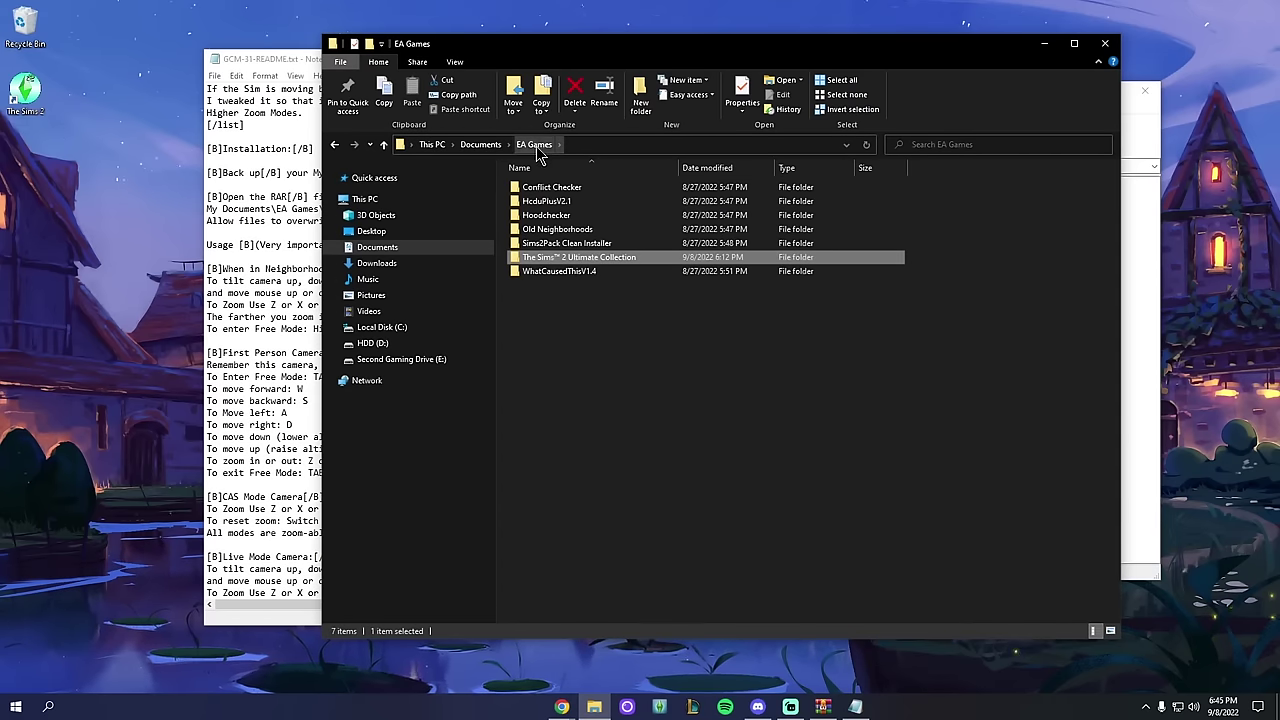
{"action": "double_click", "coordinate": [810, 257]}
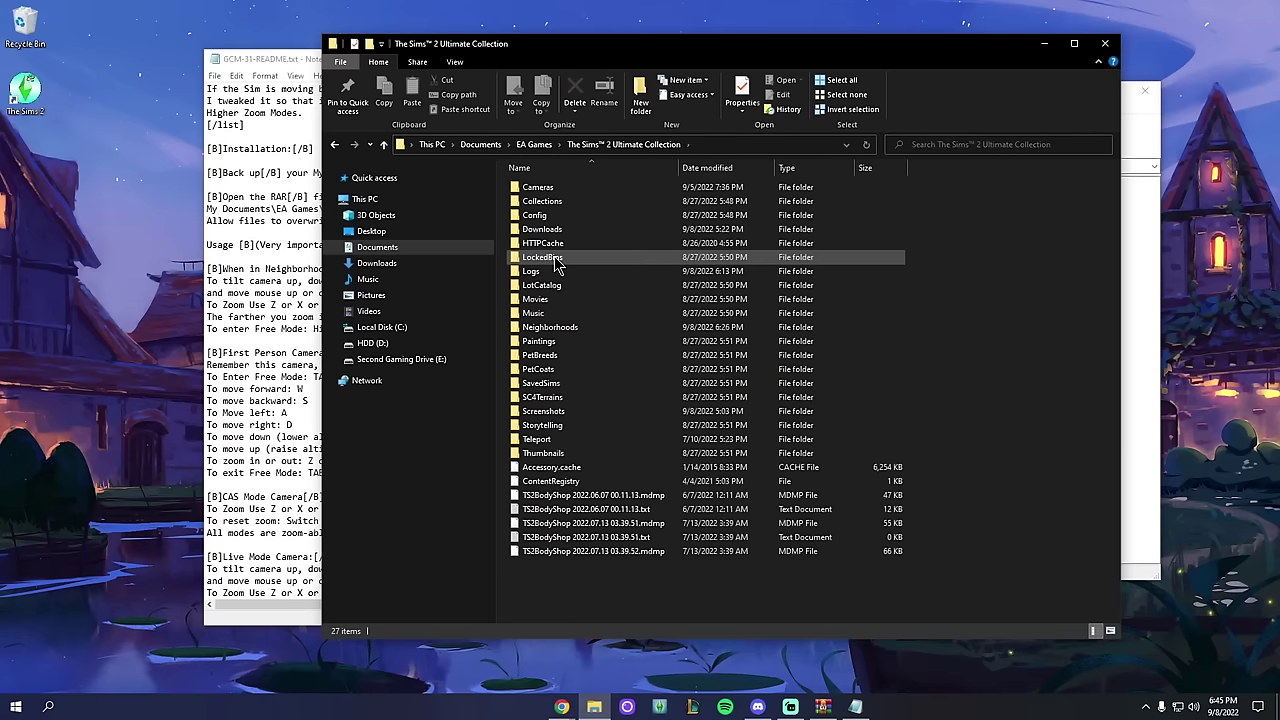
{"action": "left_click", "coordinate": [848, 233]}
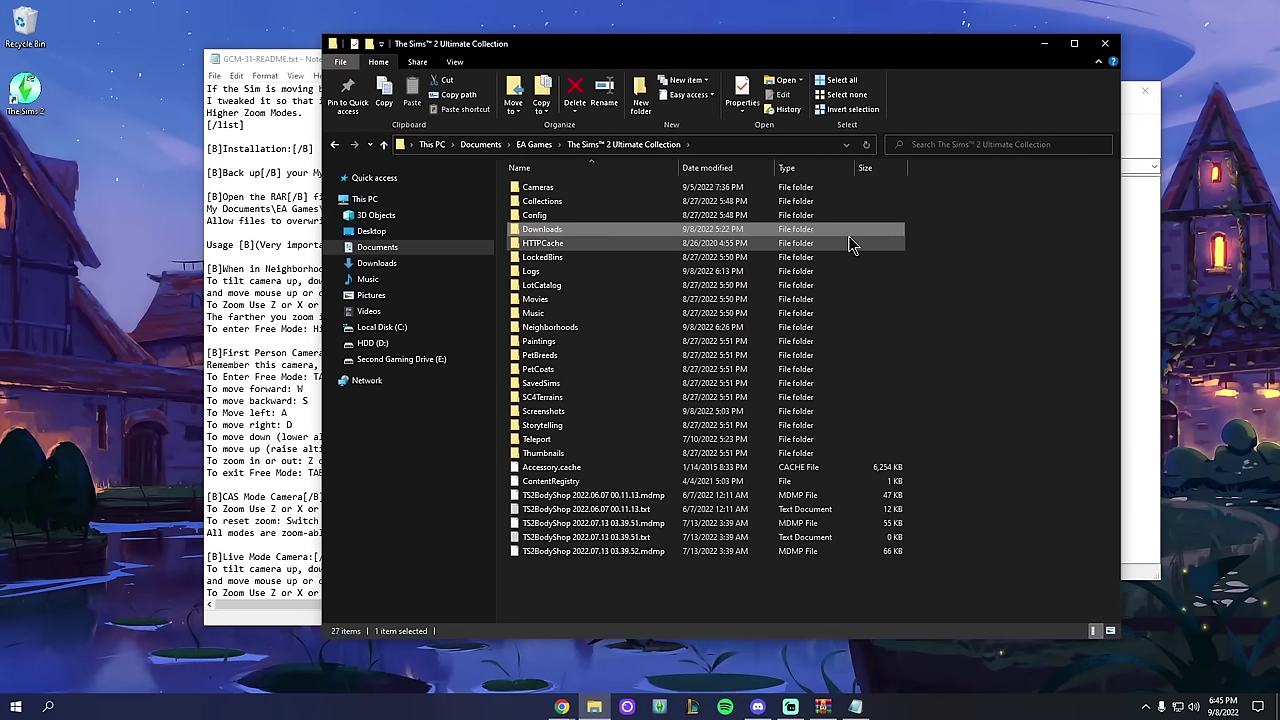
{"action": "left_click", "coordinate": [563, 194]}
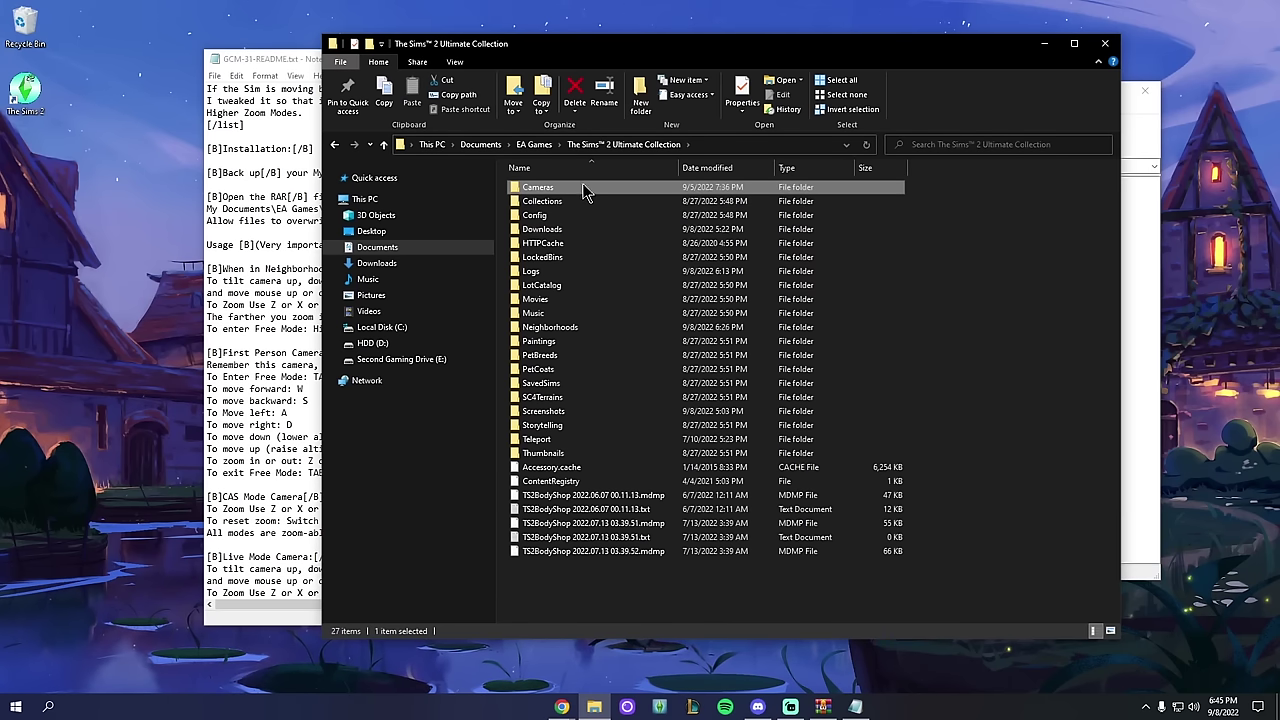
{"action": "double_click", "coordinate": [560, 190]}
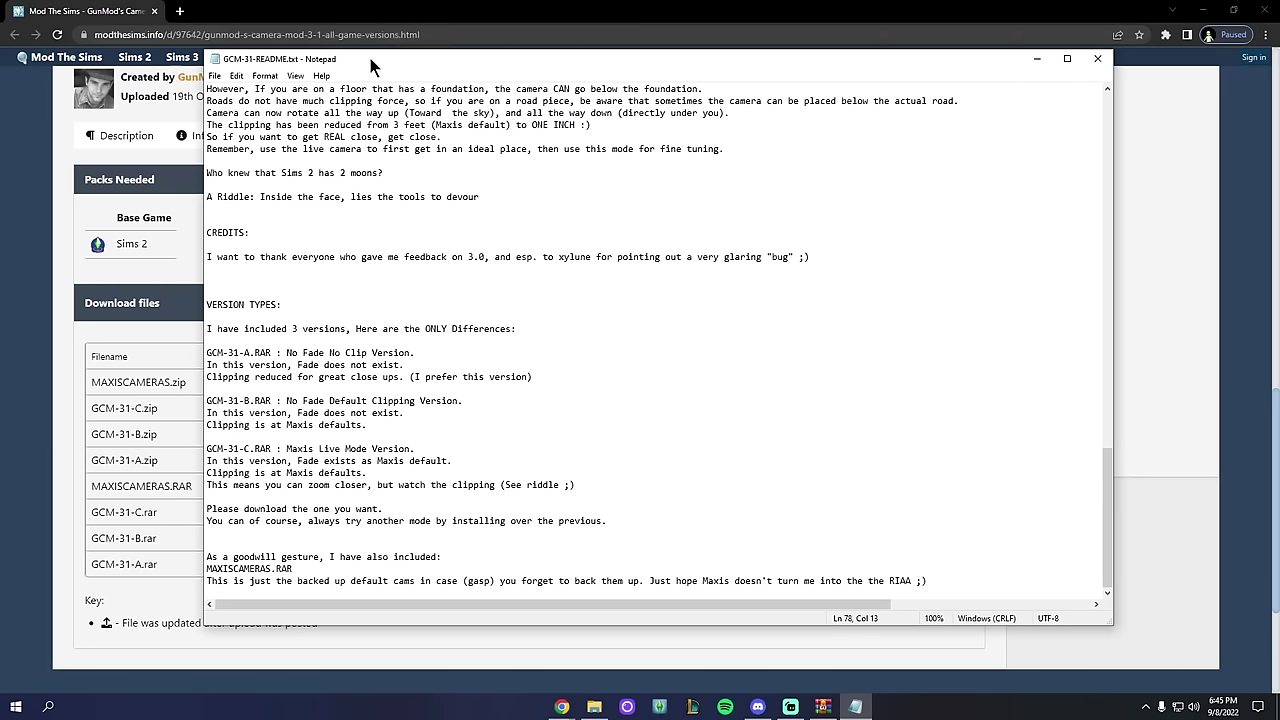
Step: Compare the GCM-31-A, GCM-31-B and GCM-31-C versions in the readme's version types section
{"action": "left_click_drag", "start_coordinate": [370, 65], "coordinate": [489, 64]}
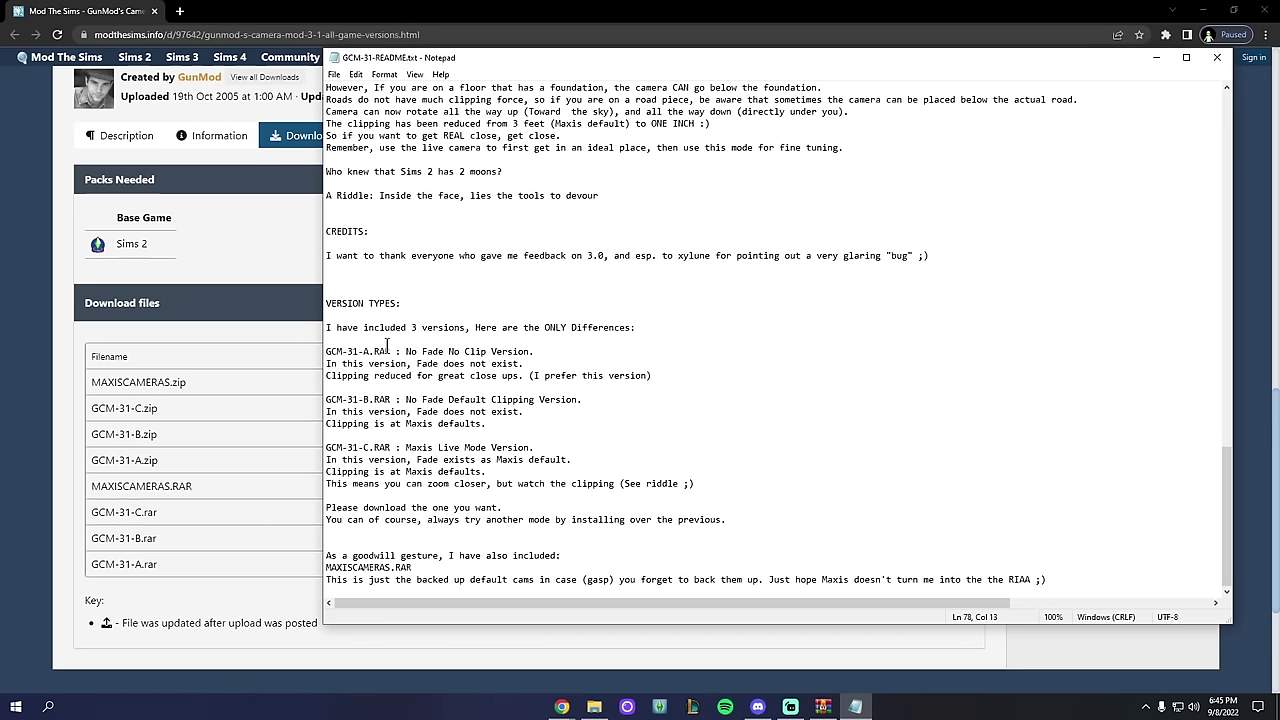
{"action": "left_click_drag", "start_coordinate": [328, 349], "coordinate": [698, 483]}
{"action": "left_click_drag", "start_coordinate": [522, 375], "coordinate": [660, 375]}
{"action": "left_click", "coordinate": [657, 378]}
{"action": "left_click_drag", "start_coordinate": [407, 356], "coordinate": [531, 356]}
{"action": "left_click", "coordinate": [534, 353]}
{"action": "left_click_drag", "start_coordinate": [325, 447], "coordinate": [495, 492]}
{"action": "left_click", "coordinate": [495, 490]}
{"action": "left_click_drag", "start_coordinate": [406, 448], "coordinate": [540, 448]}
{"action": "left_click", "coordinate": [540, 449]}
{"action": "left_click_drag", "start_coordinate": [545, 428], "coordinate": [340, 402]}
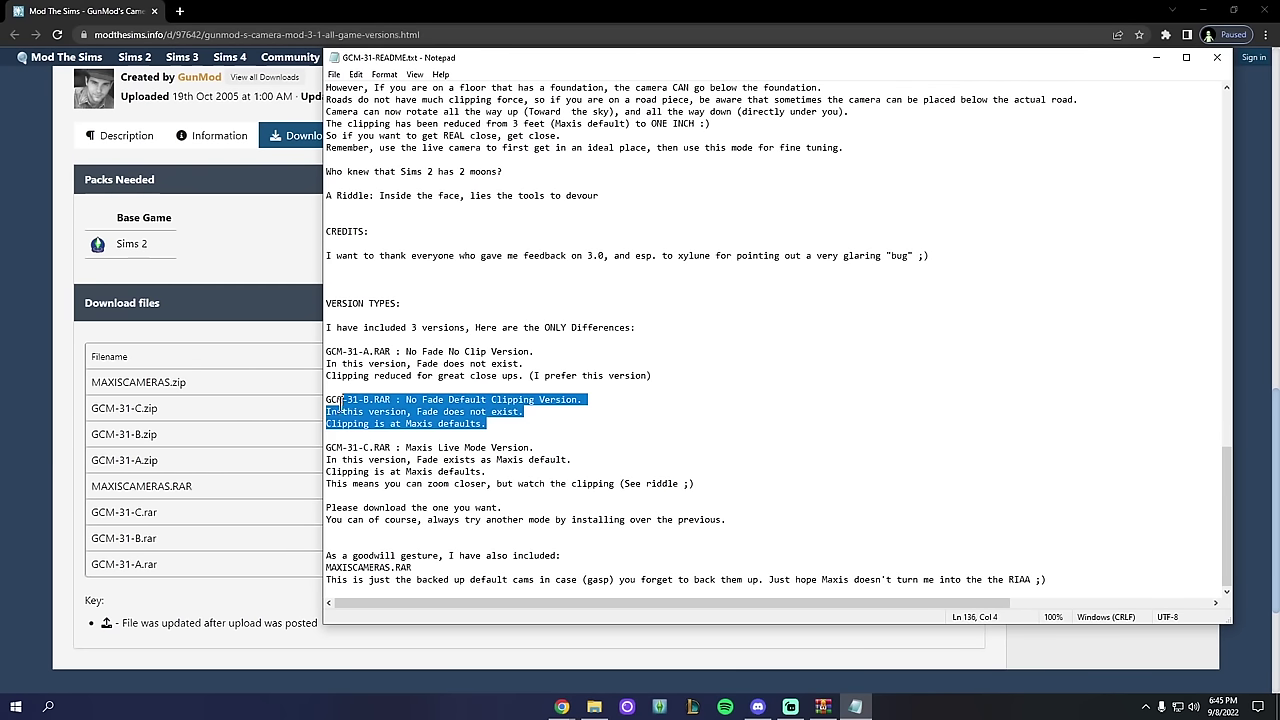
{"action": "left_click", "coordinate": [500, 428]}
{"action": "left_click_drag", "start_coordinate": [652, 377], "coordinate": [326, 352]}
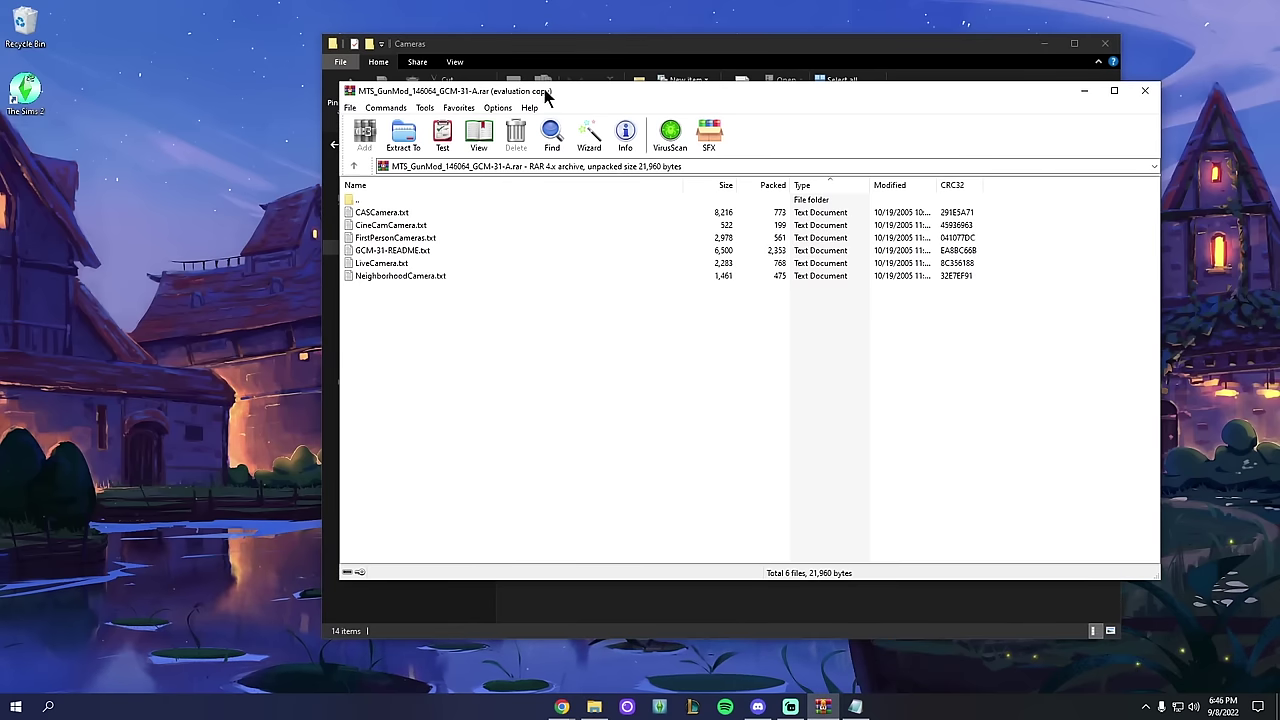
Step: Extract all six text files from the GCM-31-A archive into the Cameras folder, replacing the existing files, and close the archive
{"action": "left_click_drag", "start_coordinate": [543, 91], "coordinate": [875, 418]}
{"action": "left_click_drag", "start_coordinate": [810, 635], "coordinate": [607, 489]}
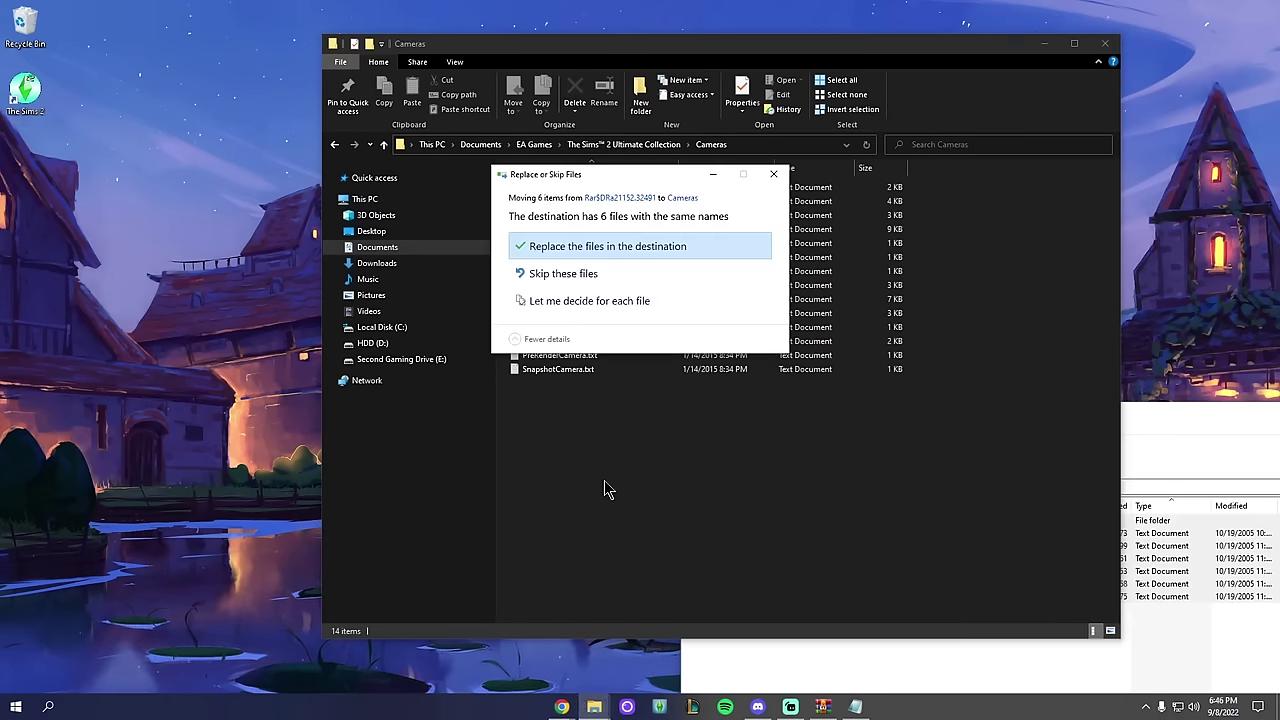
{"action": "left_click", "coordinate": [589, 250]}
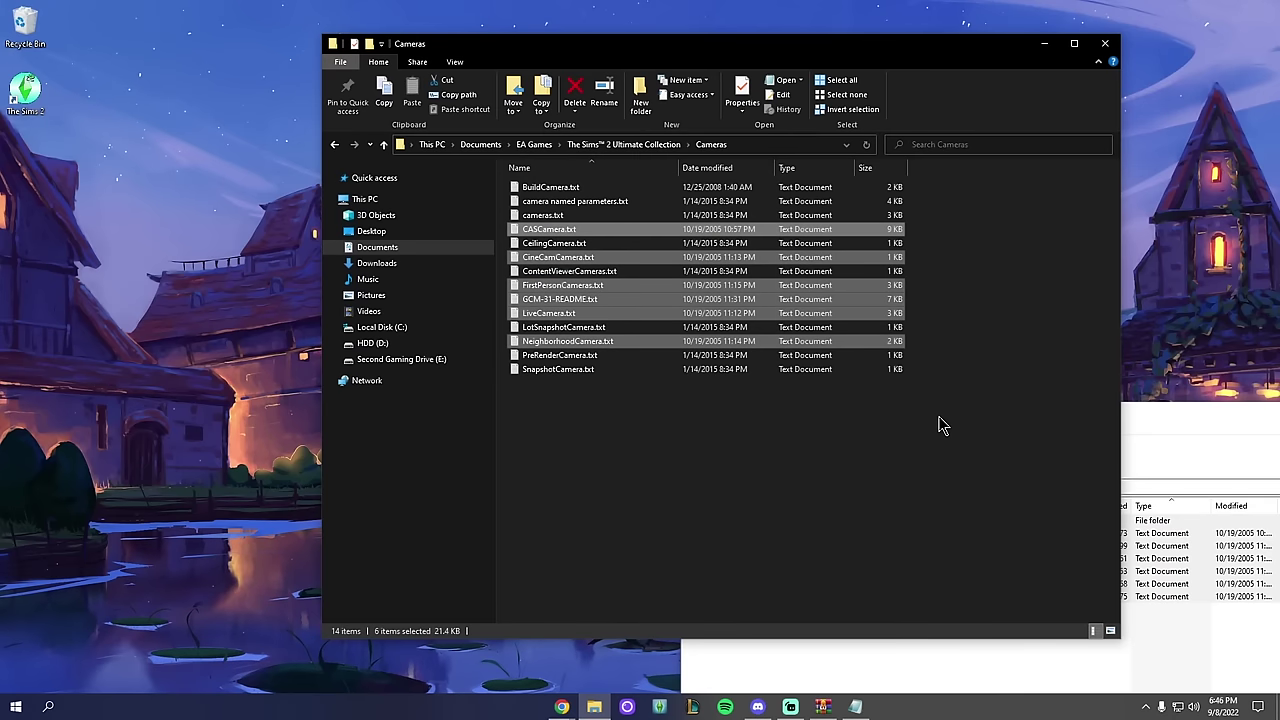
{"action": "left_click_drag", "start_coordinate": [1197, 416], "coordinate": [814, 146]}
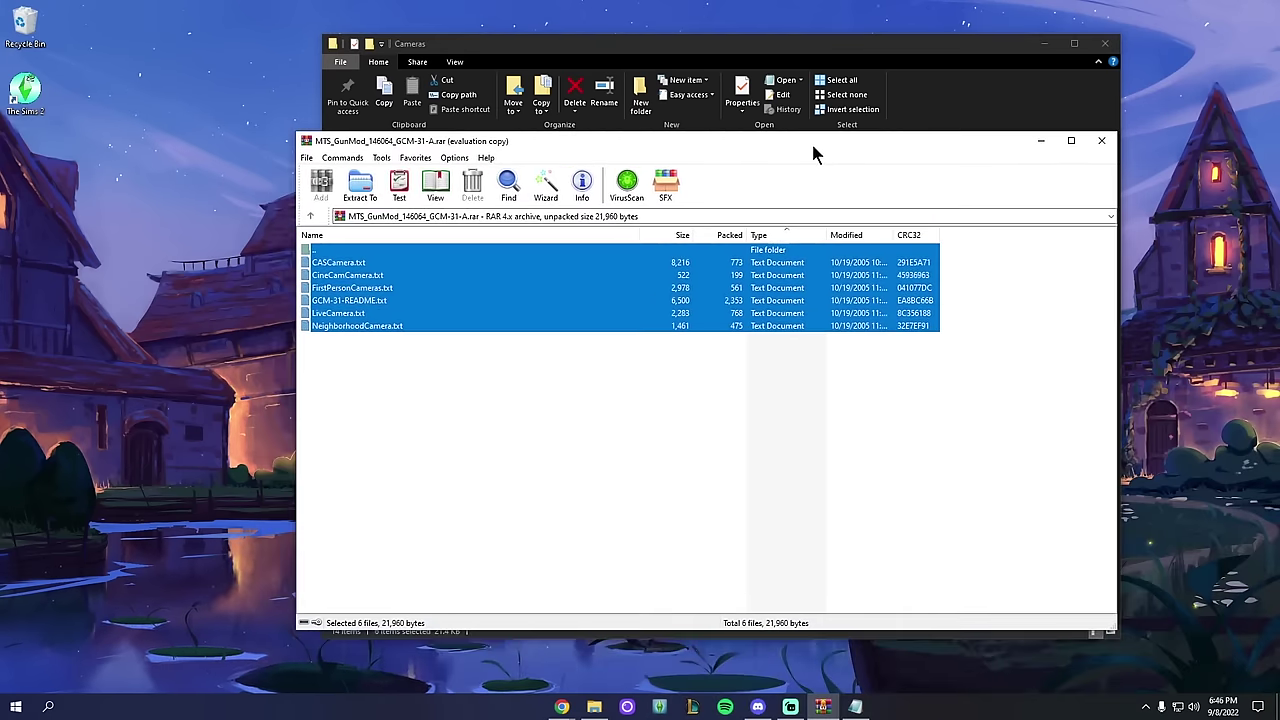
{"action": "left_click", "coordinate": [1101, 140]}
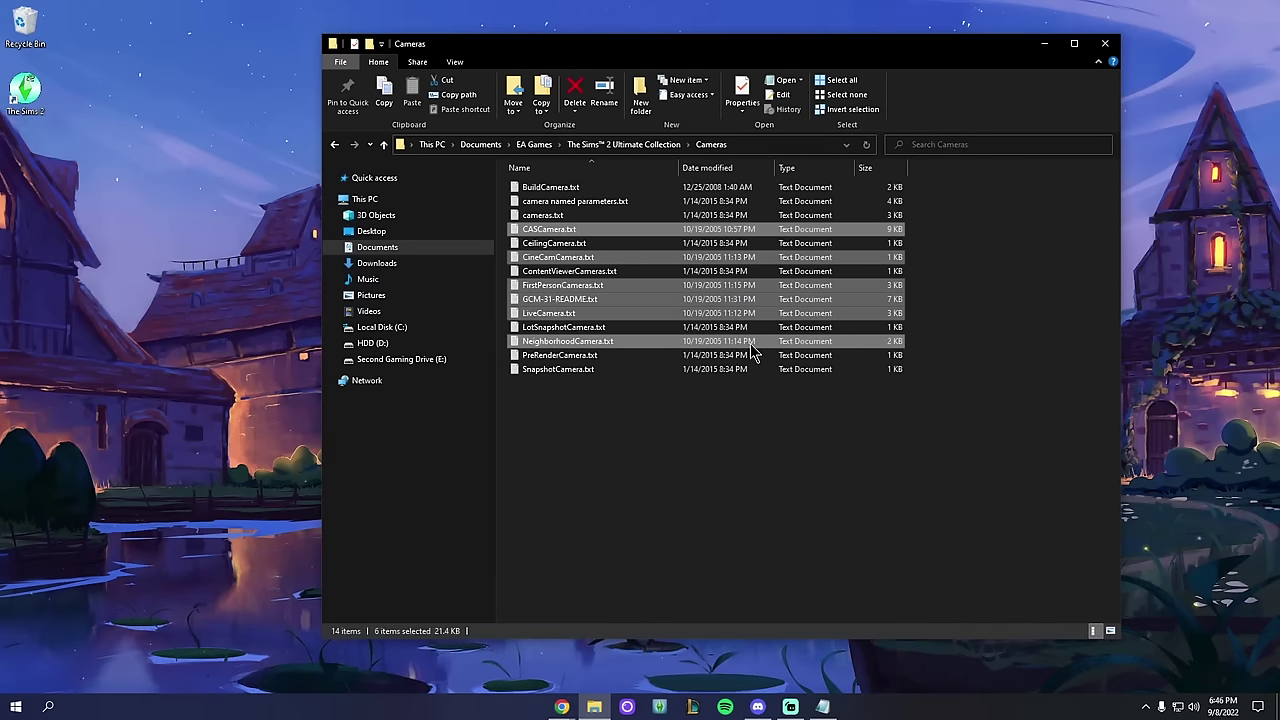
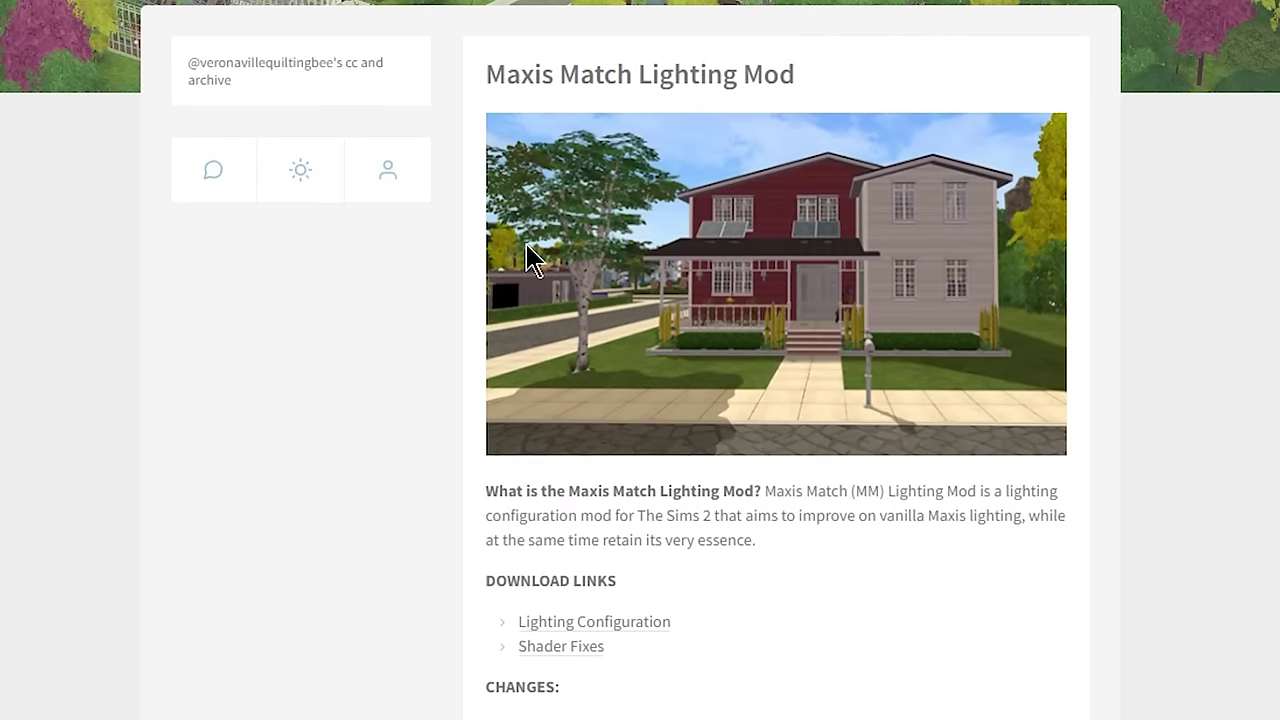
Step: Download the Lighting Configuration archive from the Maxis Match Lighting Mod page through MediaFire and close the download tab
{"action": "scroll", "coordinate": [570, 455], "scroll_direction": "down", "scroll_amount": 1}
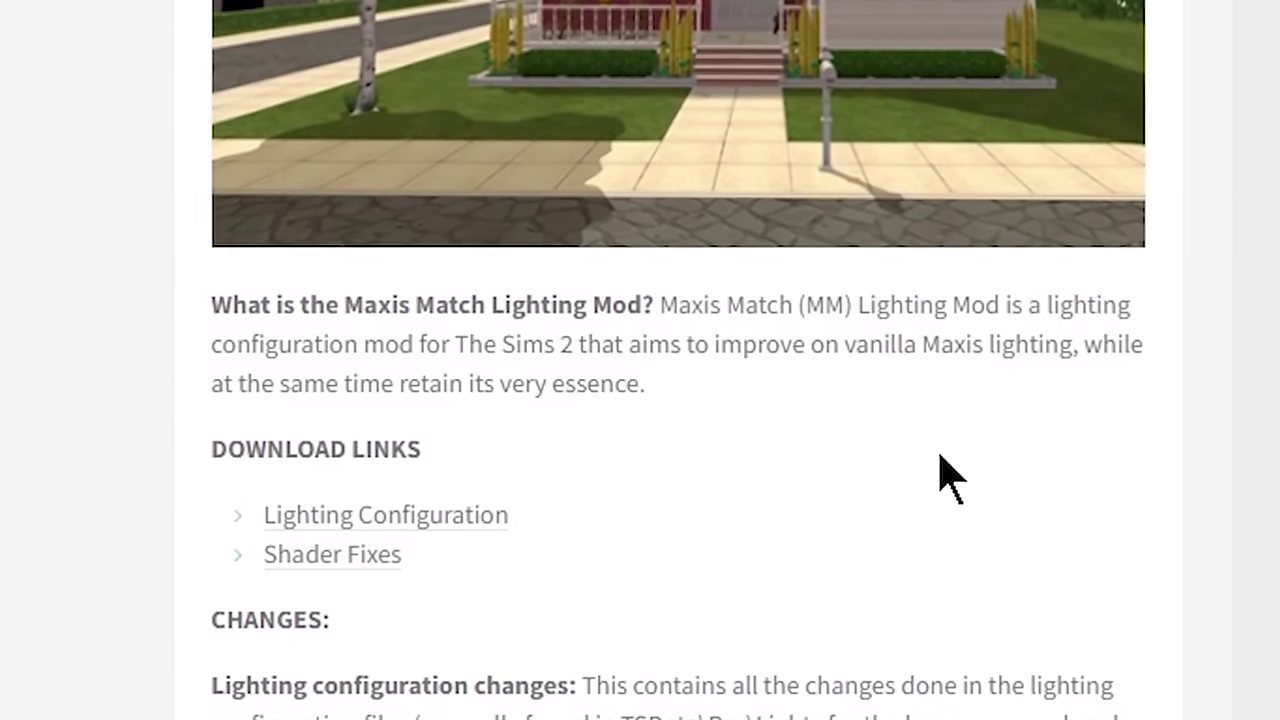
{"action": "scroll", "coordinate": [718, 500], "scroll_direction": "down", "scroll_amount": 5}
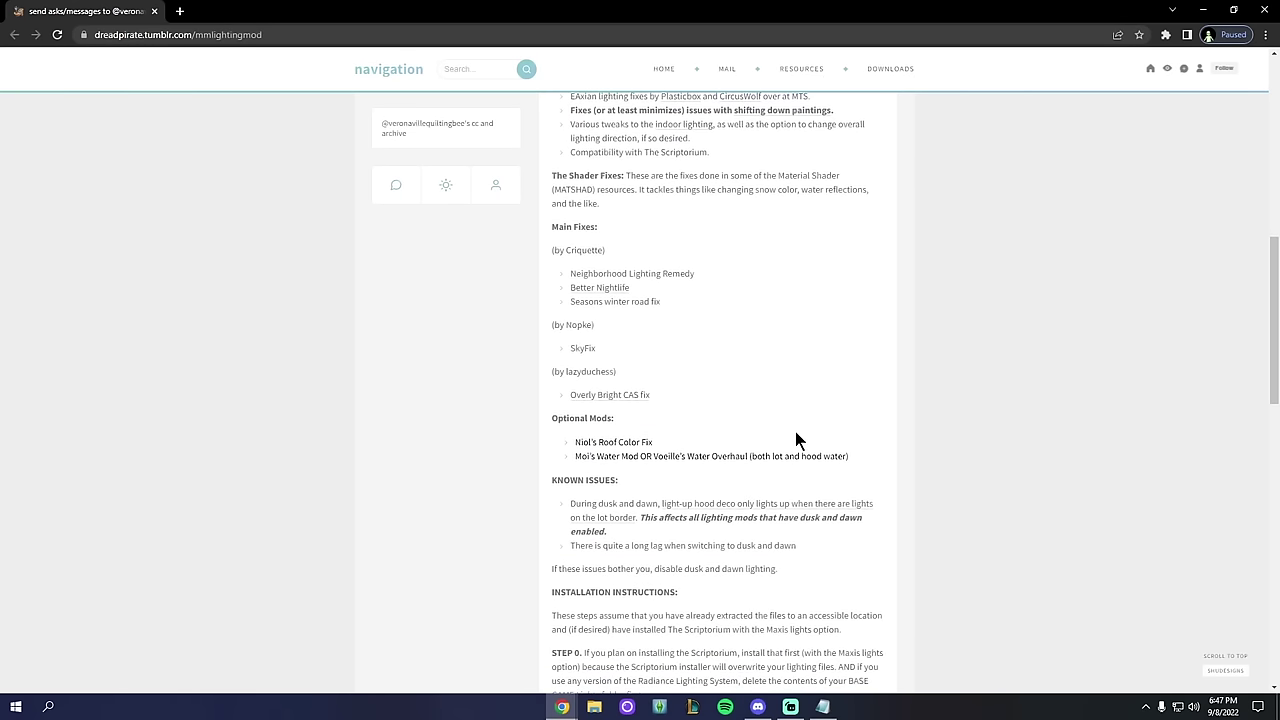
{"action": "scroll", "coordinate": [515, 258], "scroll_direction": "up", "scroll_amount": 4}
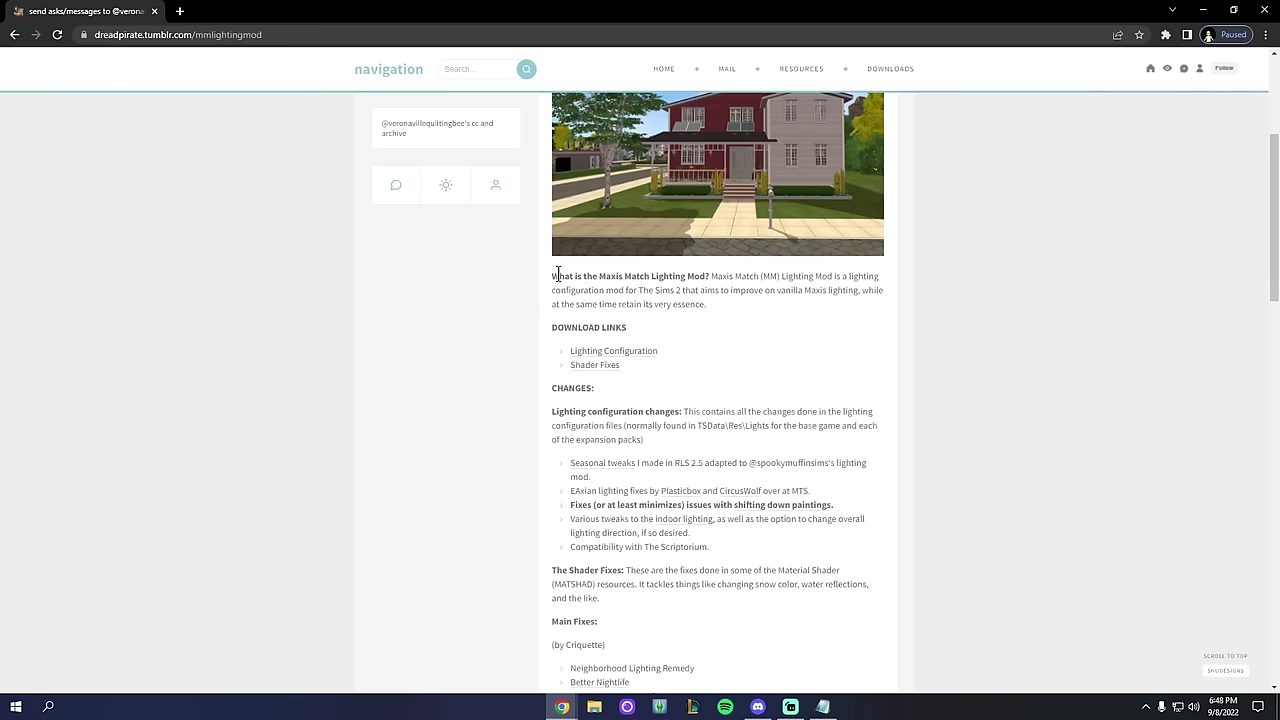
{"action": "right_click", "coordinate": [583, 357]}
{"action": "left_click", "coordinate": [612, 363]}
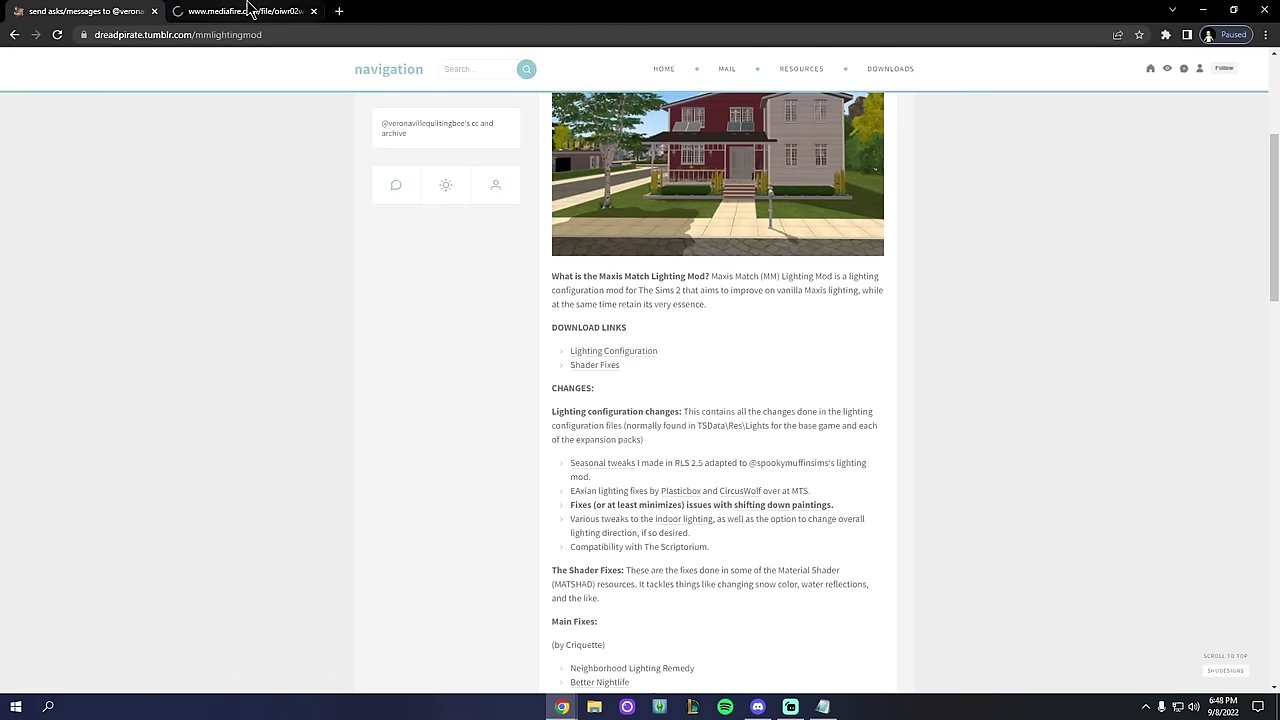
{"action": "left_click", "coordinate": [240, 11]}
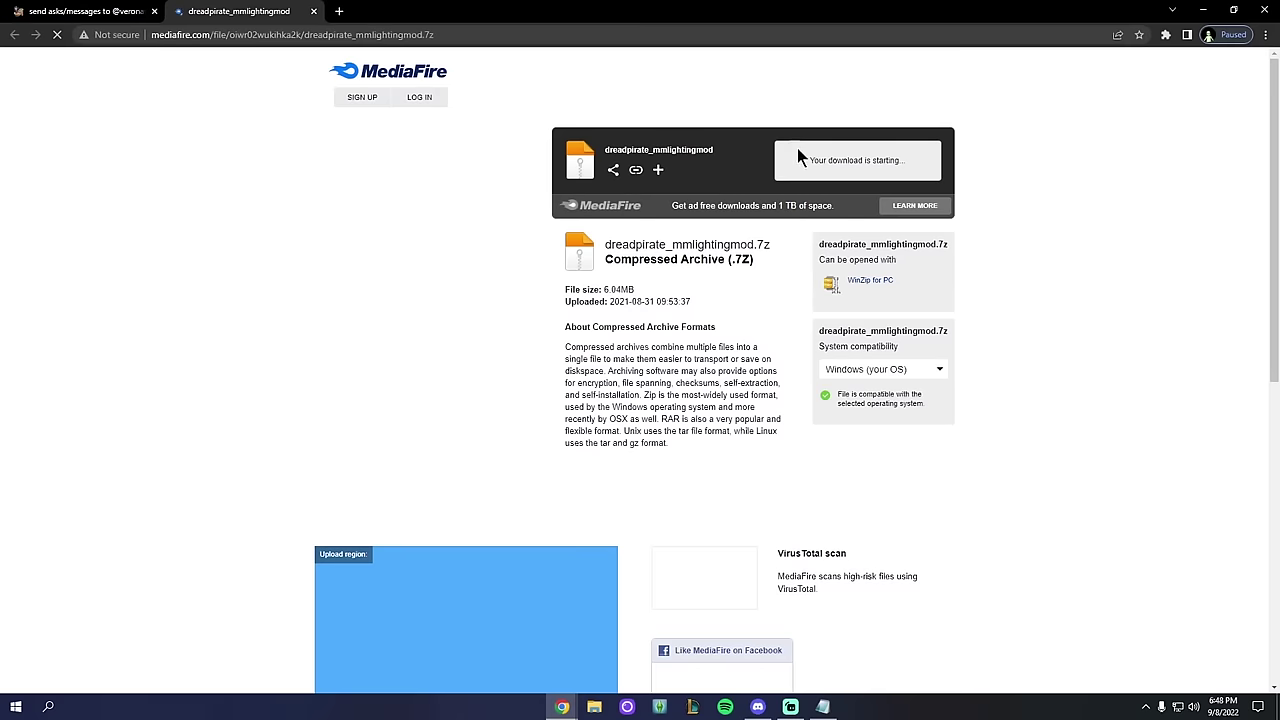
{"action": "left_click", "coordinate": [314, 11]}
Step: Open the downloaded dreadpirate_mmlightingmod.7z, dismiss the licence reminder, and bring up the installation instructions on the mod page
{"action": "left_click", "coordinate": [134, 665]}
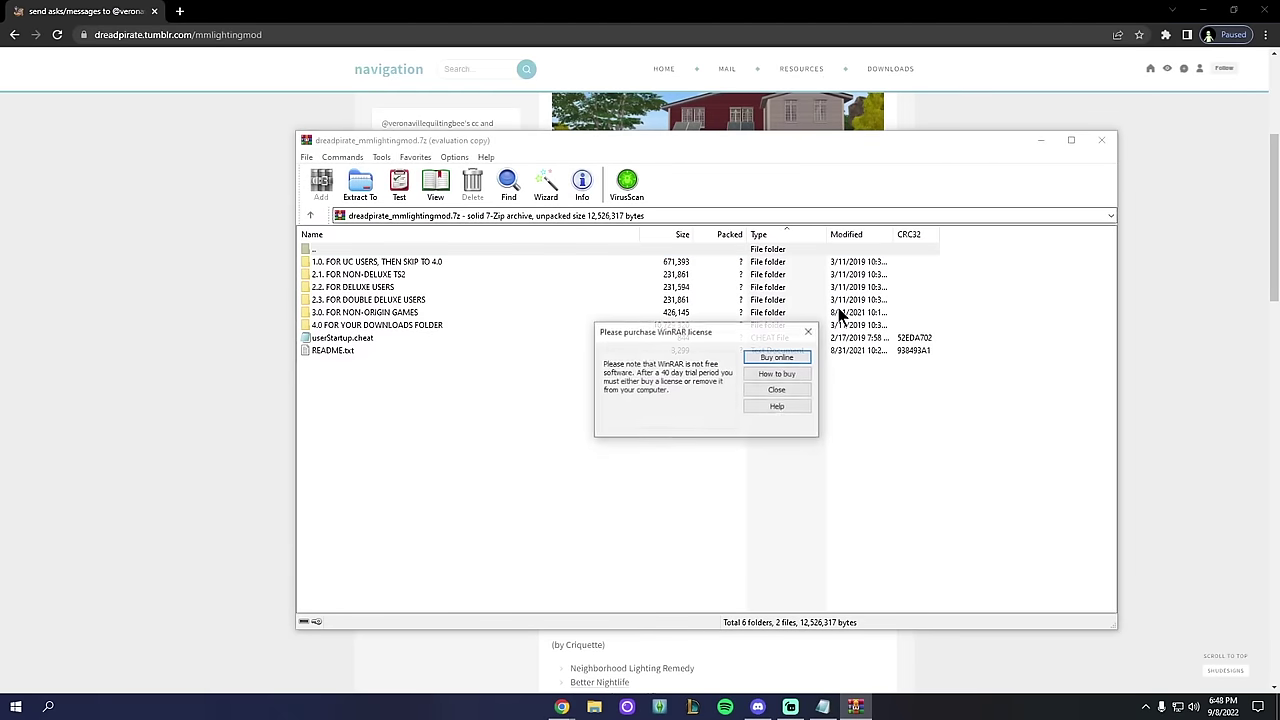
{"action": "left_click", "coordinate": [808, 330]}
{"action": "key", "text": "Escape"}
{"action": "scroll", "coordinate": [558, 318], "scroll_direction": "down", "scroll_amount": 5}
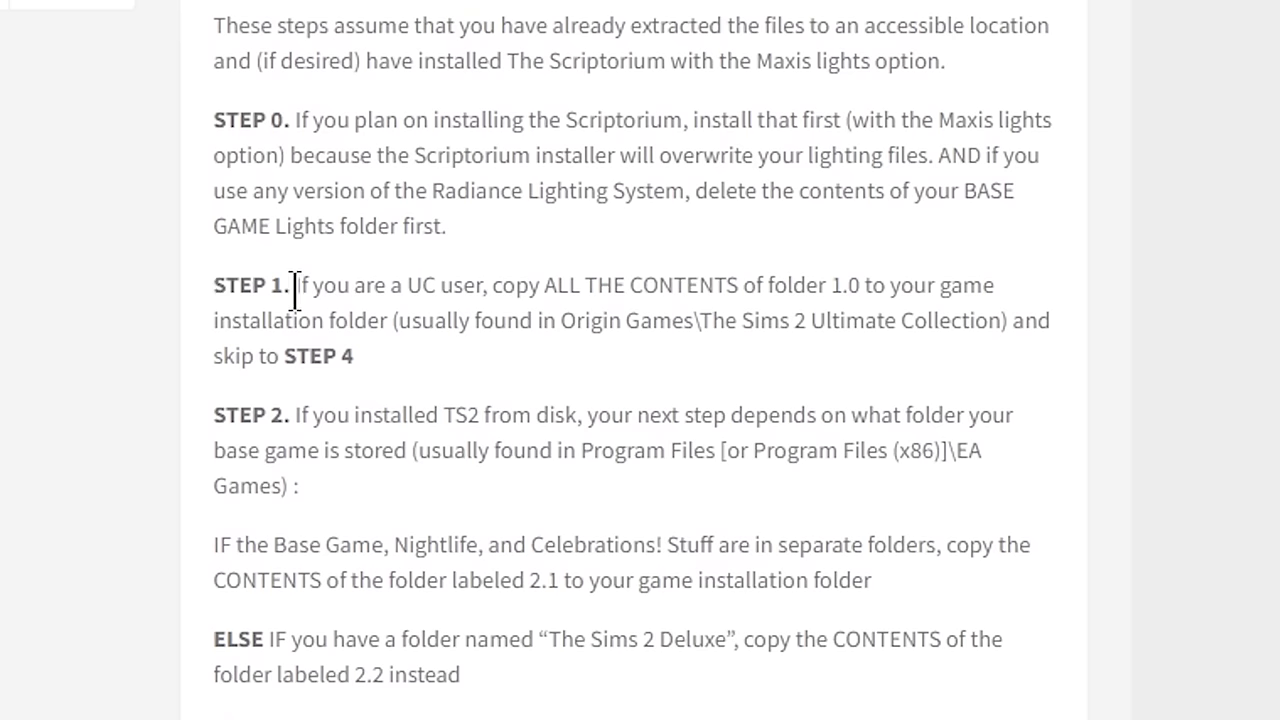
Step: Read step 1 of the installation instructions and open the folder 1.0. FOR UC USERS, THEN SKIP TO 4.0 in the lighting mod archive
{"action": "left_click_drag", "start_coordinate": [295, 289], "coordinate": [429, 320]}
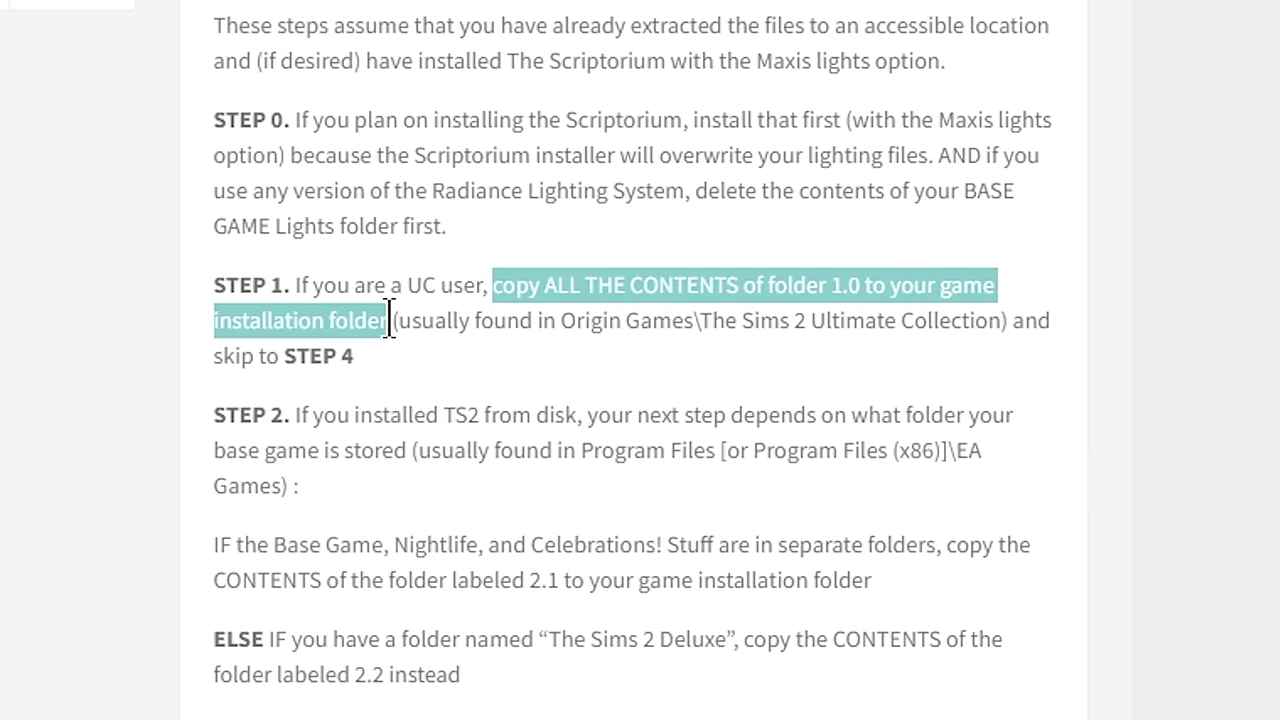
{"action": "left_click", "coordinate": [652, 472]}
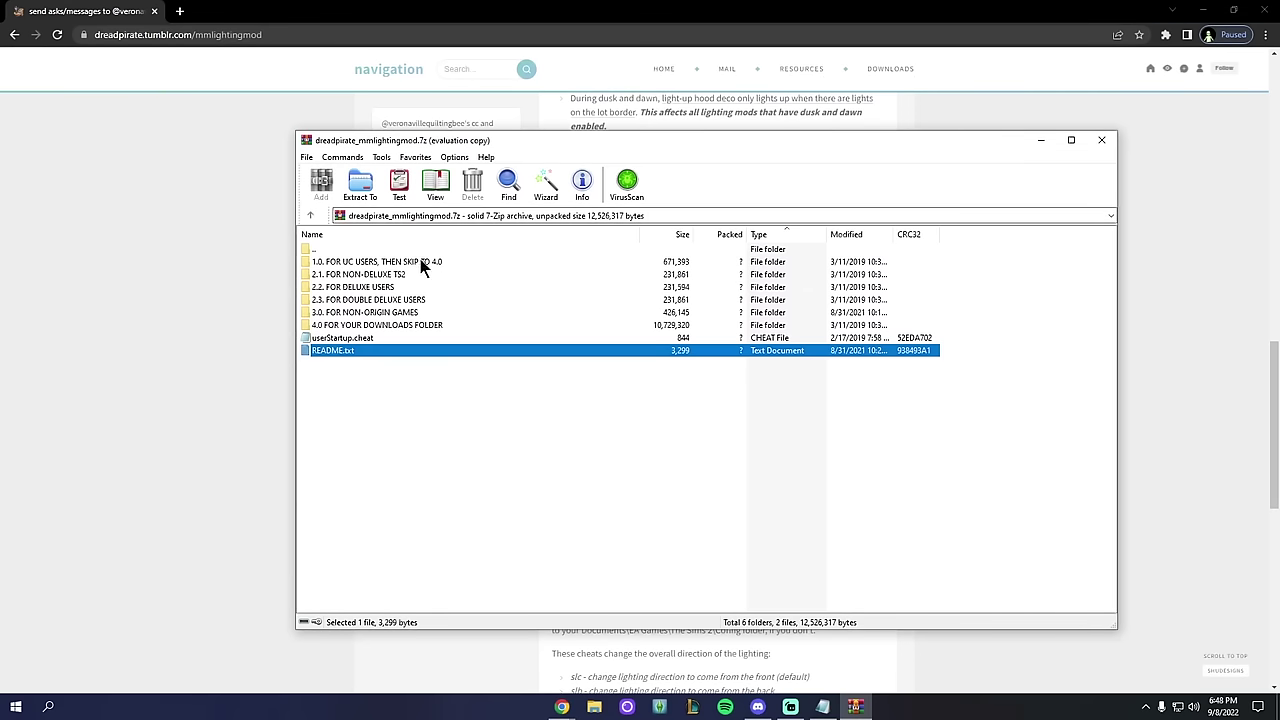
{"action": "left_click", "coordinate": [330, 264]}
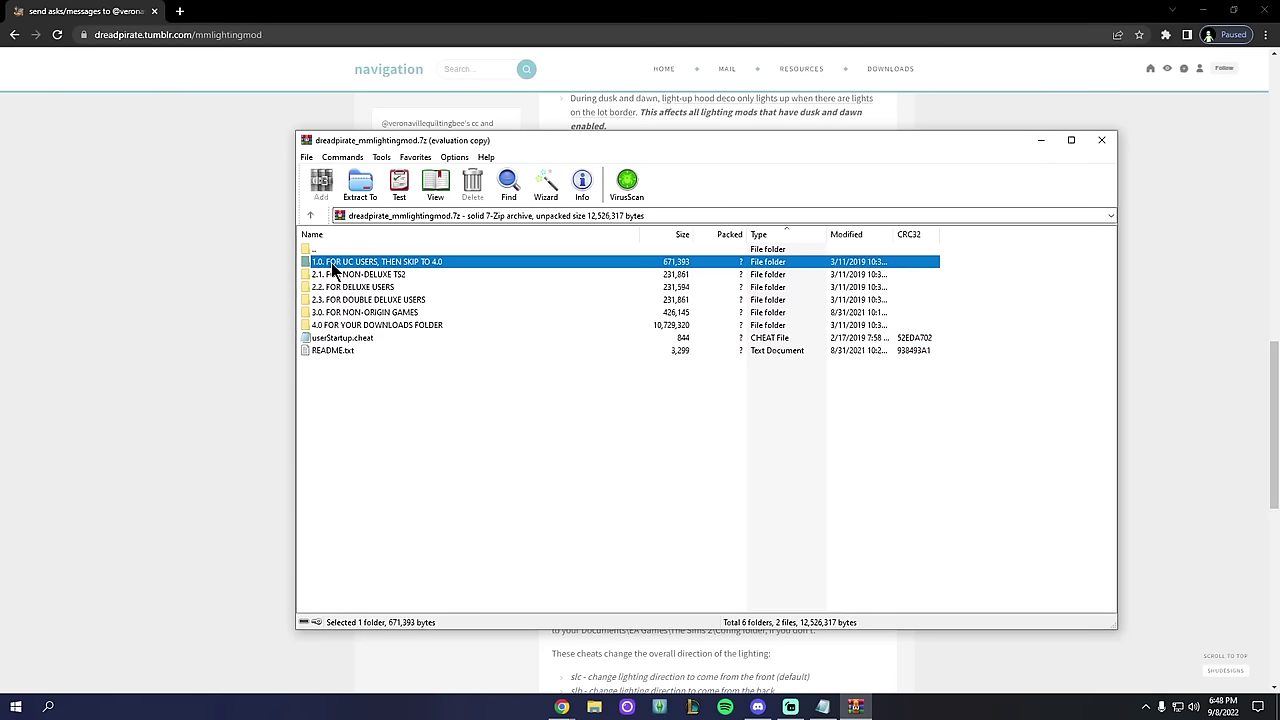
{"action": "double_click", "coordinate": [334, 266]}
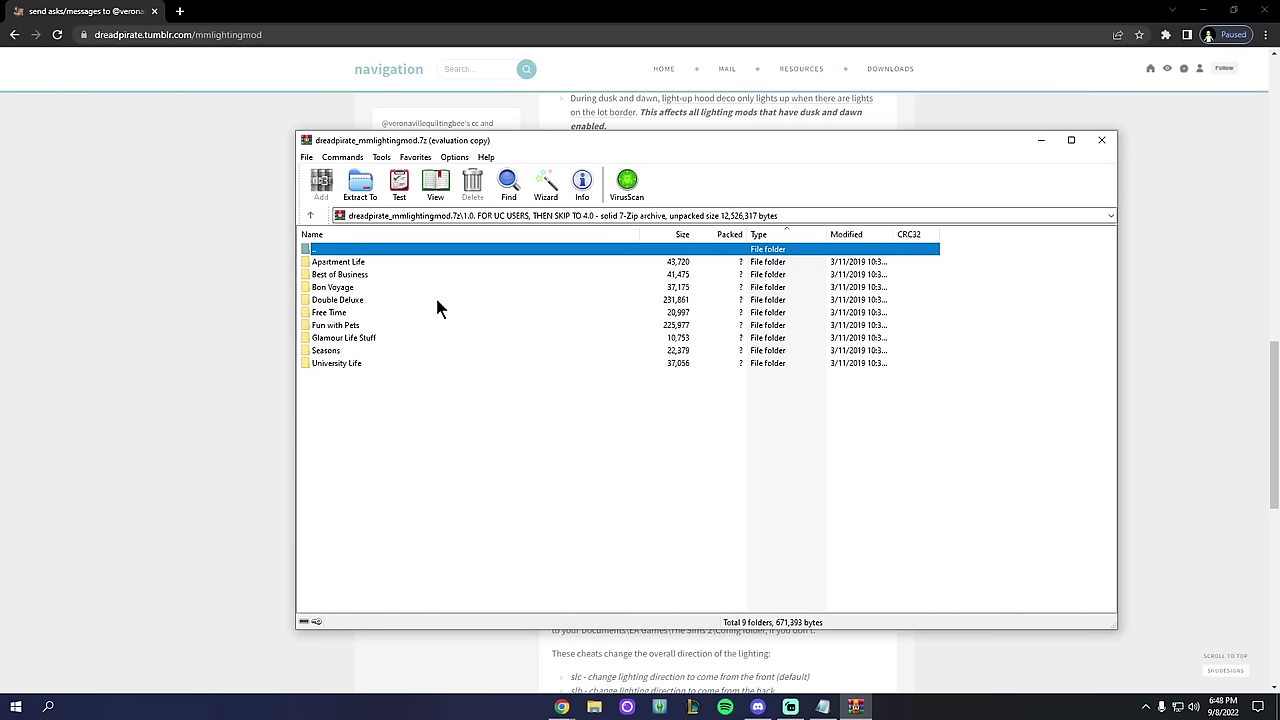
{"action": "key", "text": "BackSpace"}
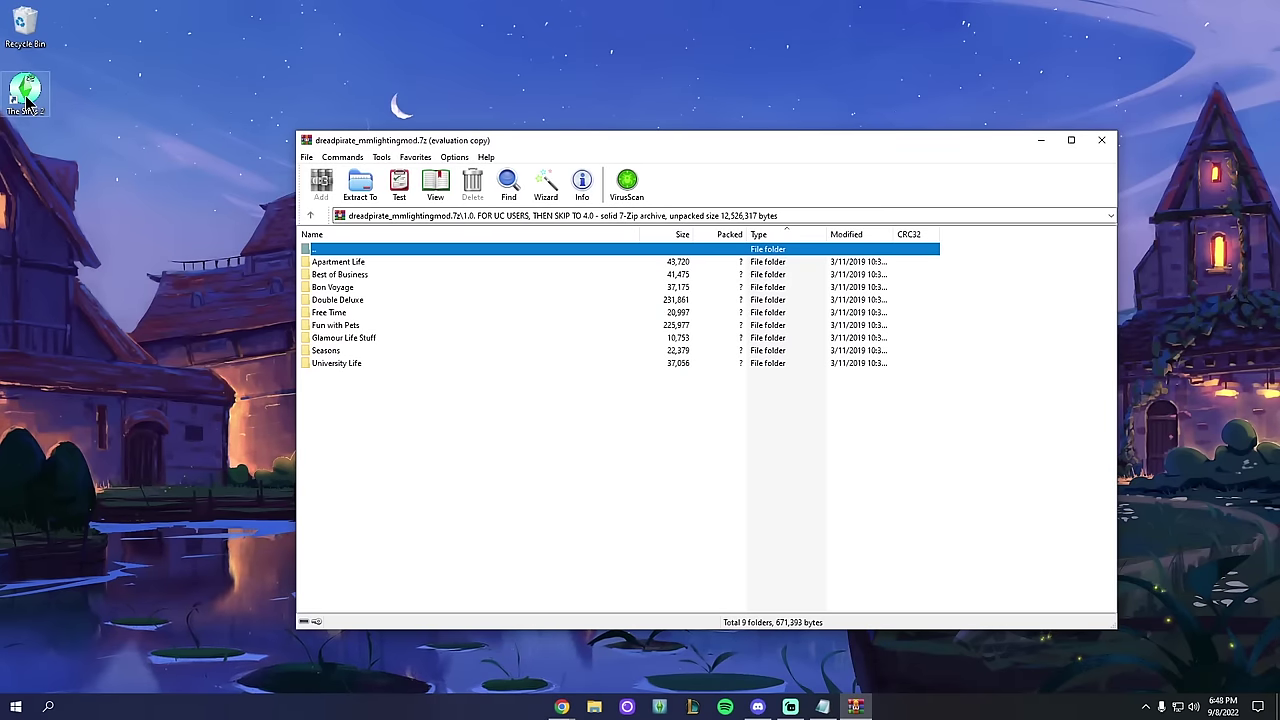
Step: Open the game's installation folder, The Sims 2 Ultimate Collection, starting from the file location of the desktop shortcut
{"action": "right_click", "coordinate": [26, 92]}
{"action": "left_click", "coordinate": [100, 119]}
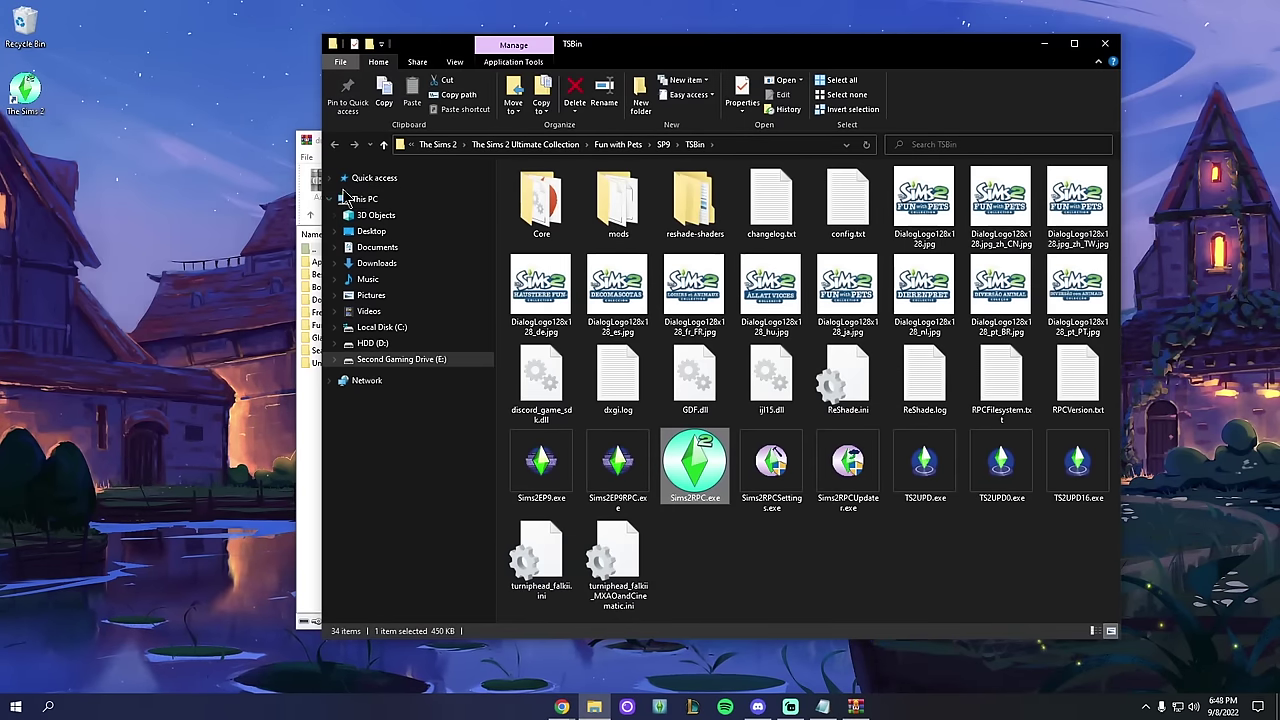
{"action": "left_click_drag", "start_coordinate": [175, 190], "coordinate": [163, 190]}
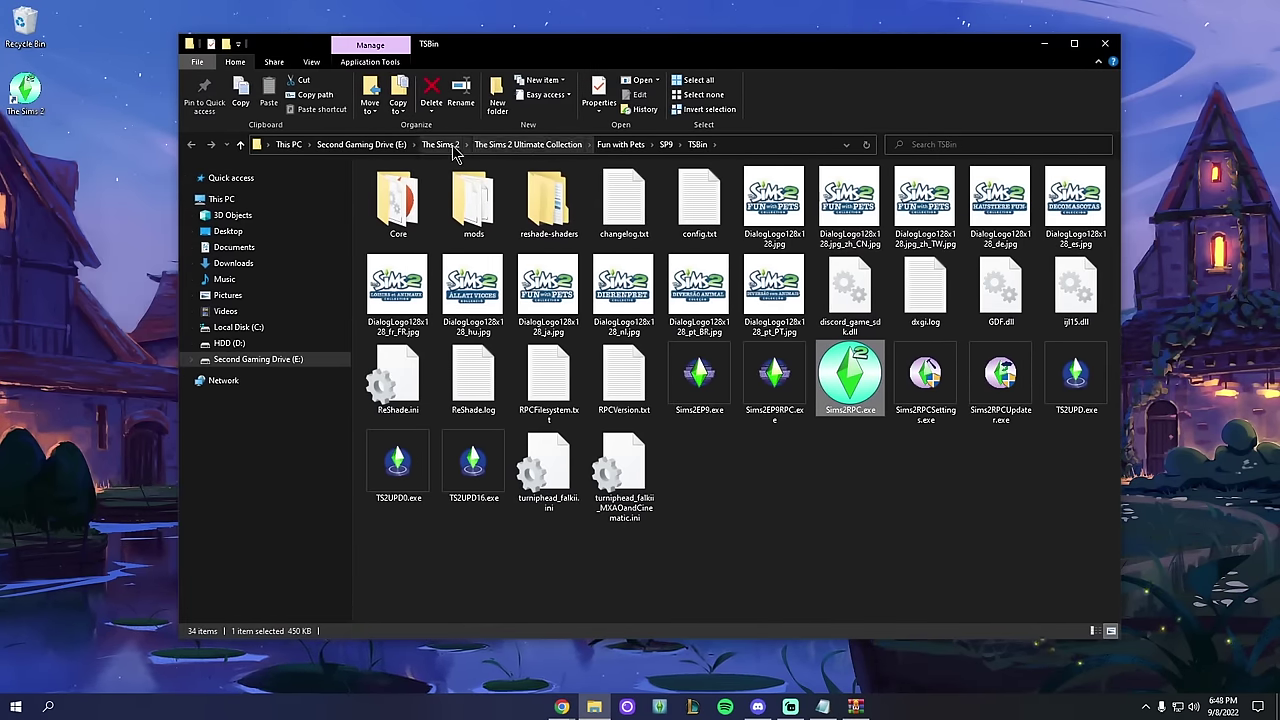
{"action": "left_click", "coordinate": [441, 144]}
{"action": "double_click", "coordinate": [470, 200]}
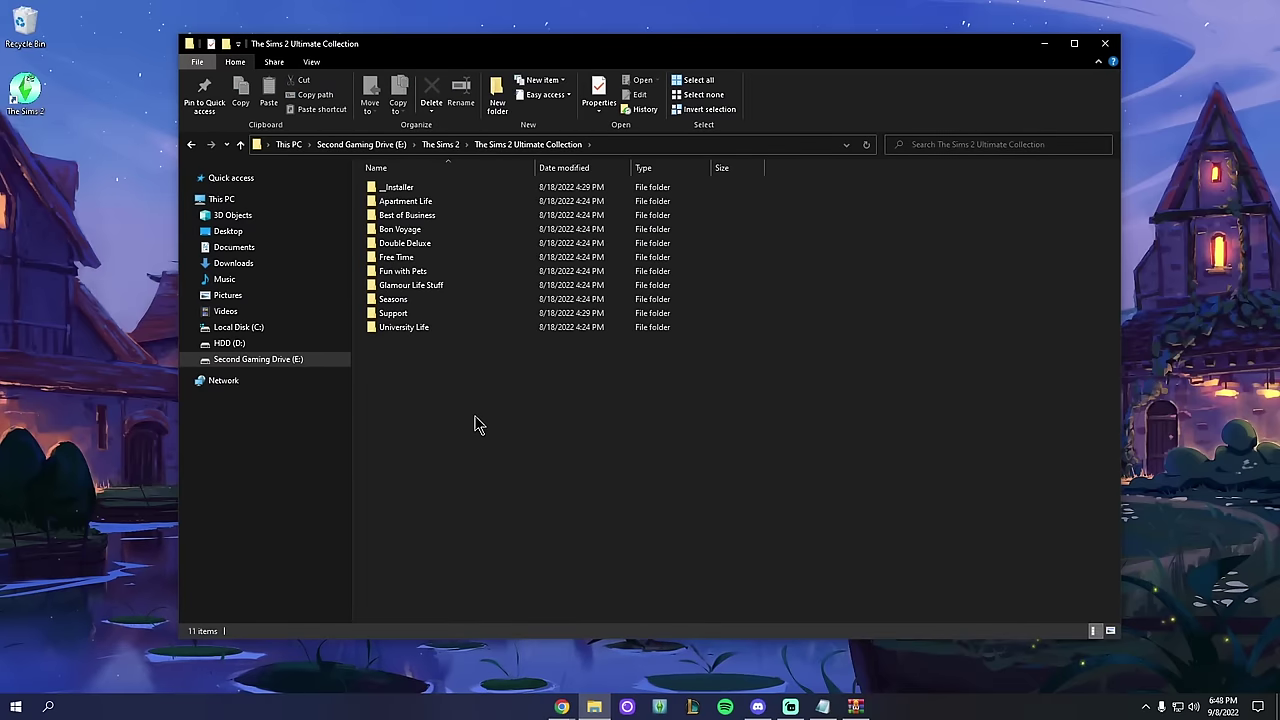
{"action": "key", "text": "ctrl+a"}
{"action": "left_click", "coordinate": [785, 542]}
Step: Extract all nine folders from the archive's 1.0 folder into The Sims 2 Ultimate Collection folder, replacing the existing files
{"action": "key", "text": "alt+Tab"}
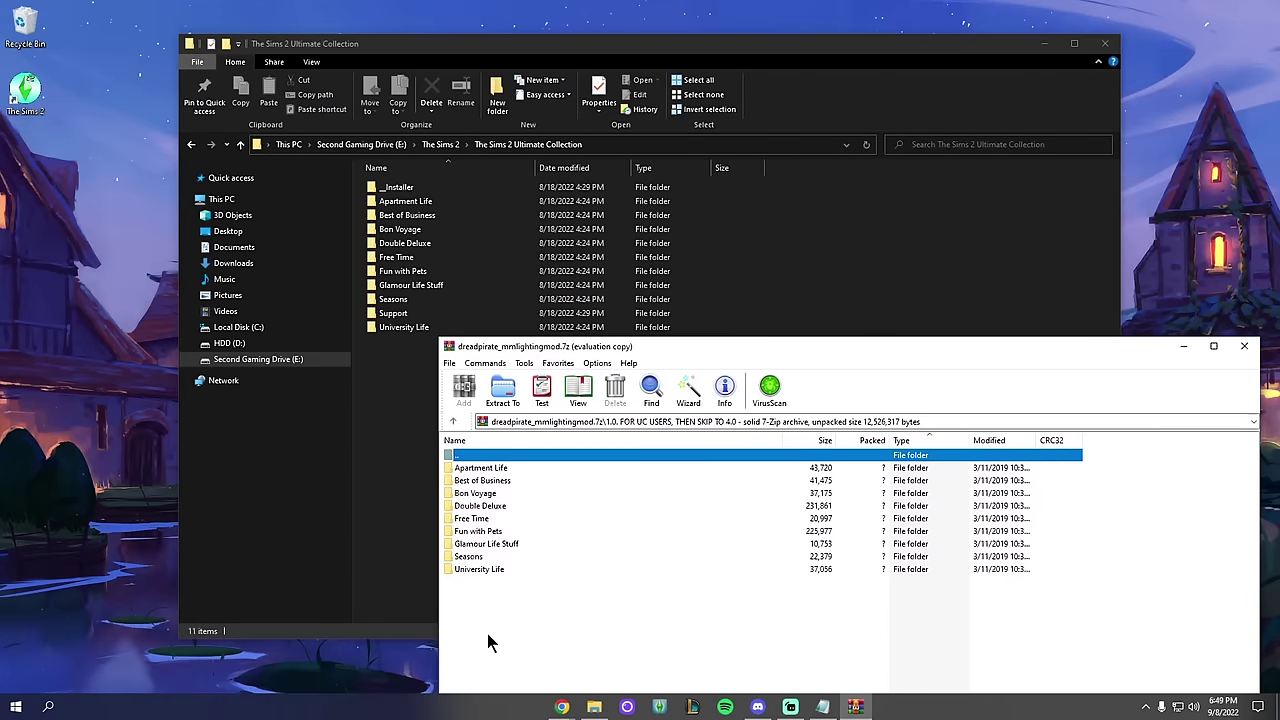
{"action": "key", "text": "ctrl+a"}
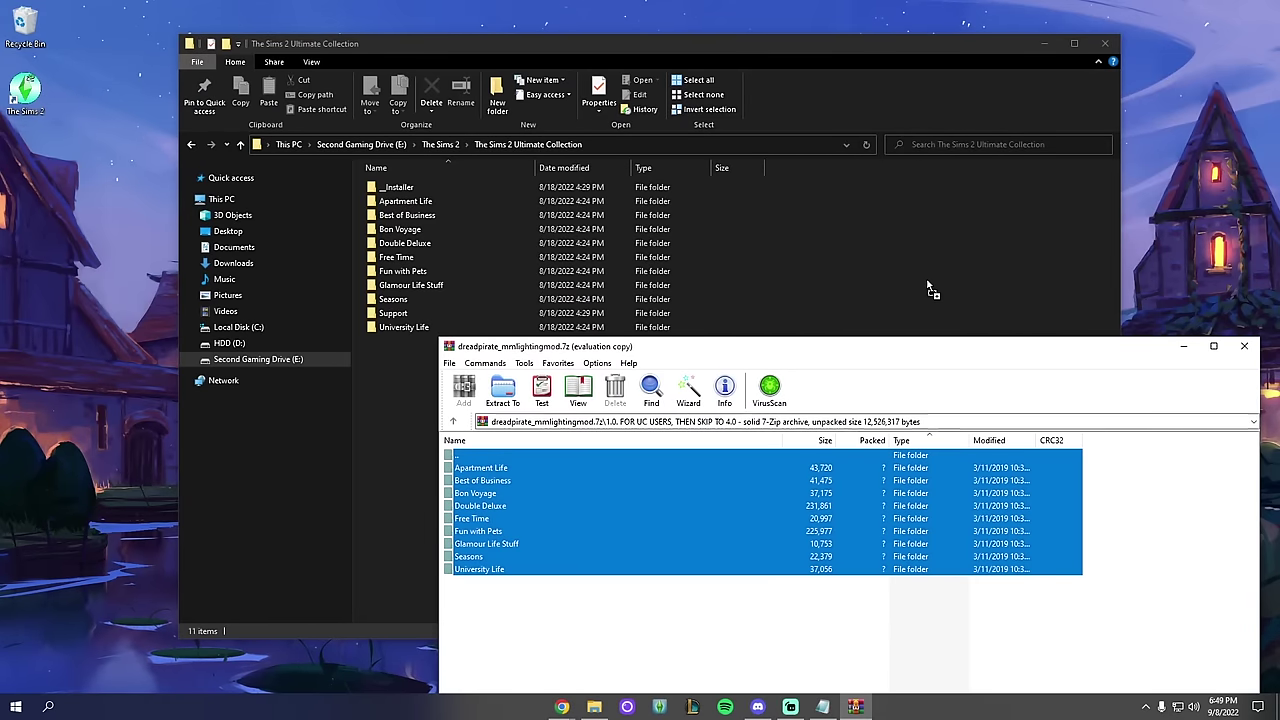
{"action": "left_click_drag", "start_coordinate": [928, 289], "coordinate": [930, 294]}
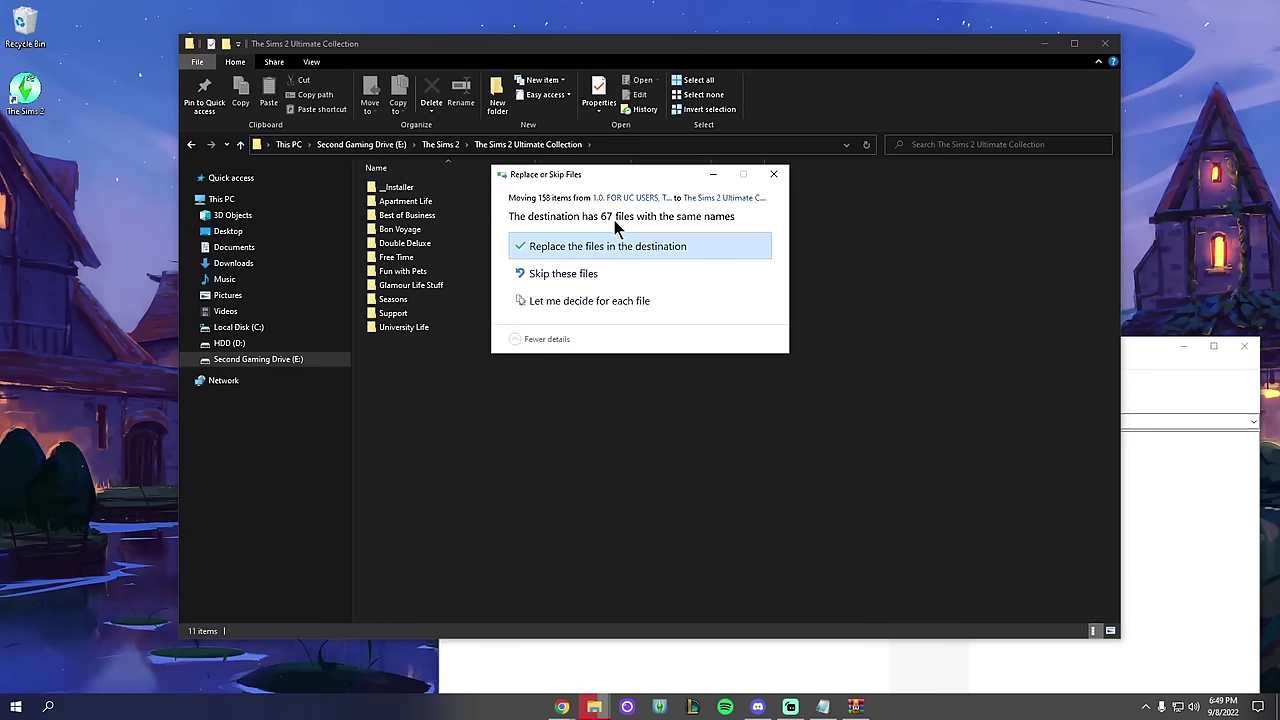
{"action": "left_click", "coordinate": [630, 248]}
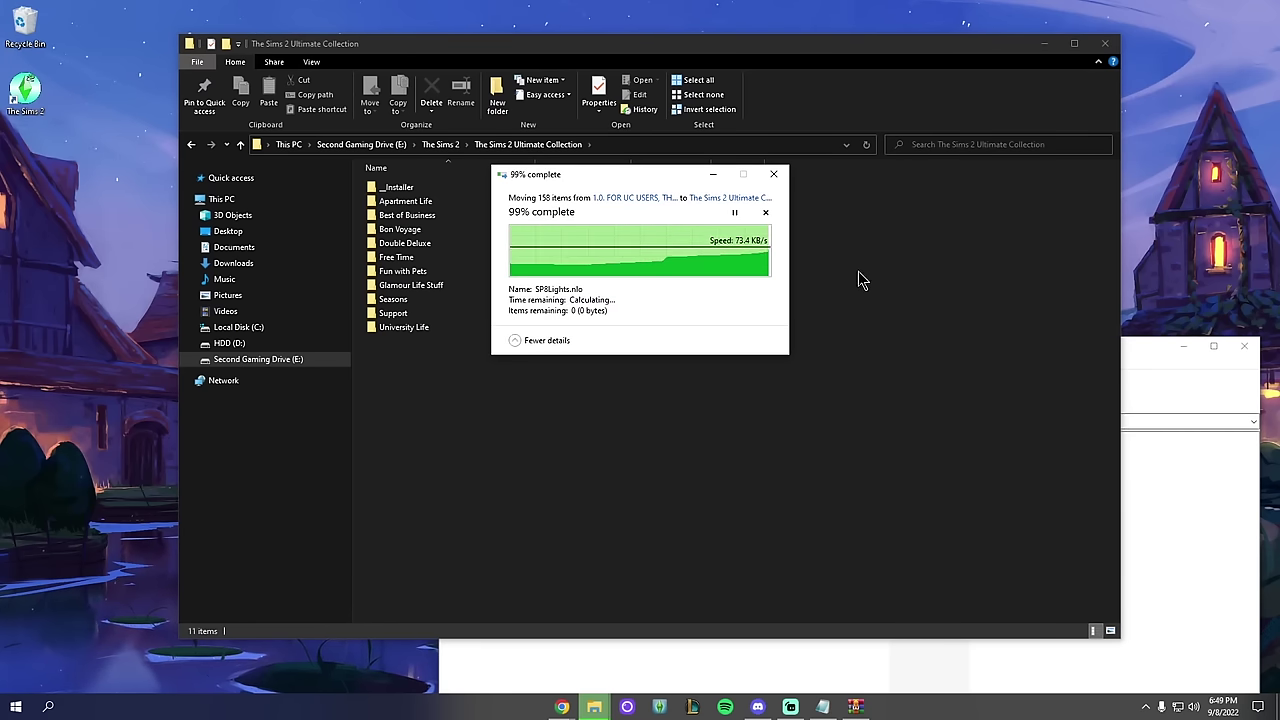
{"action": "left_click", "coordinate": [1143, 358]}
{"action": "left_click_drag", "start_coordinate": [1143, 352], "coordinate": [993, 137]}
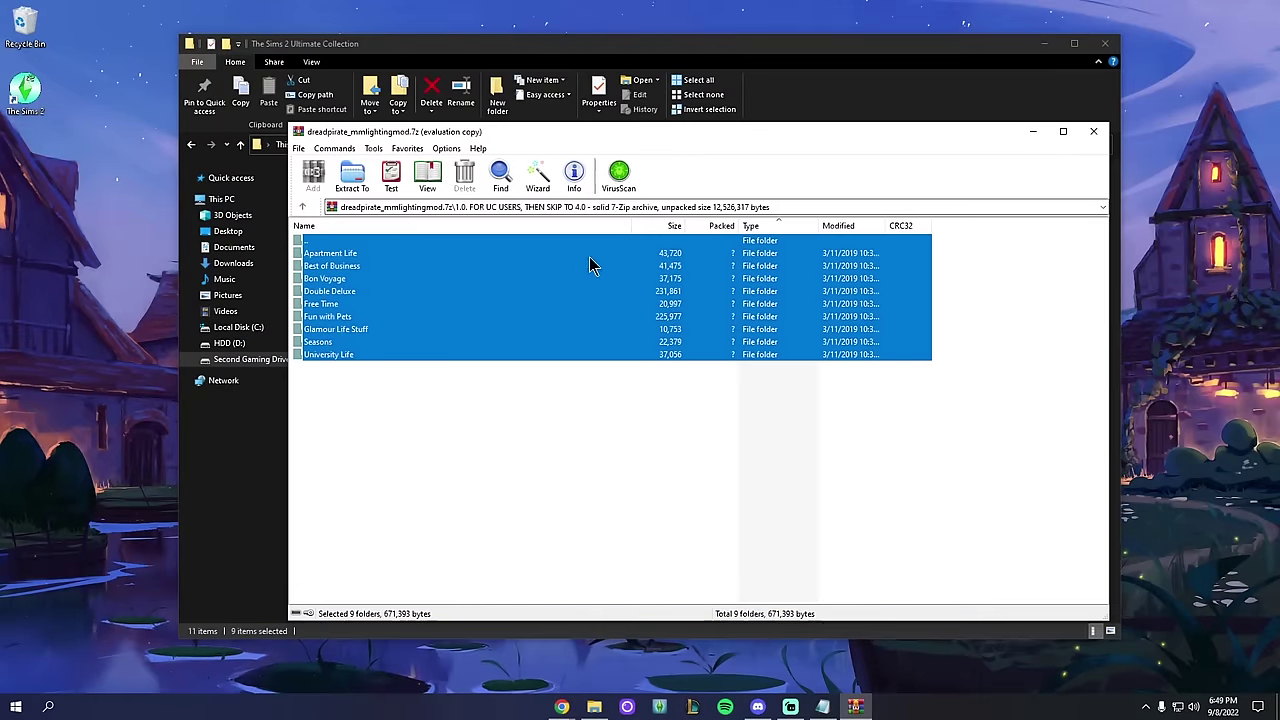
Step: Return to the archive's top level and check its remaining folders against the following installation steps on the mod page
{"action": "double_click", "coordinate": [444, 242]}
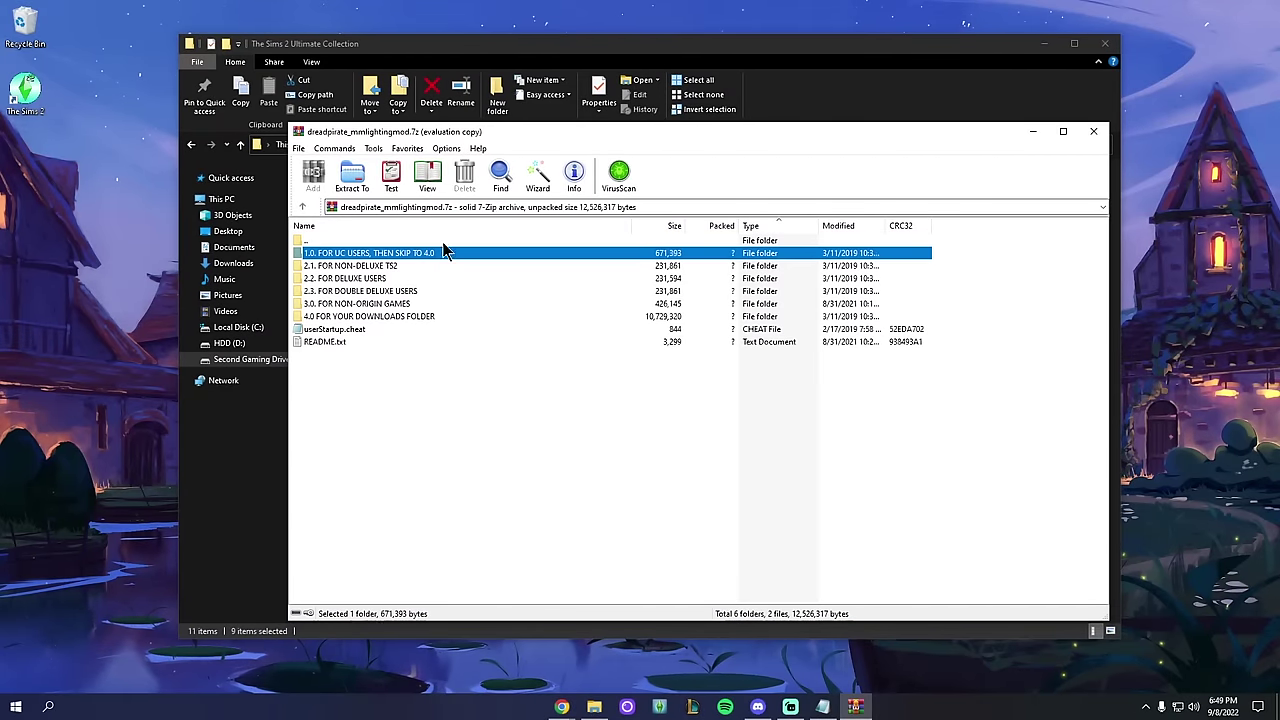
{"action": "left_click", "coordinate": [335, 316]}
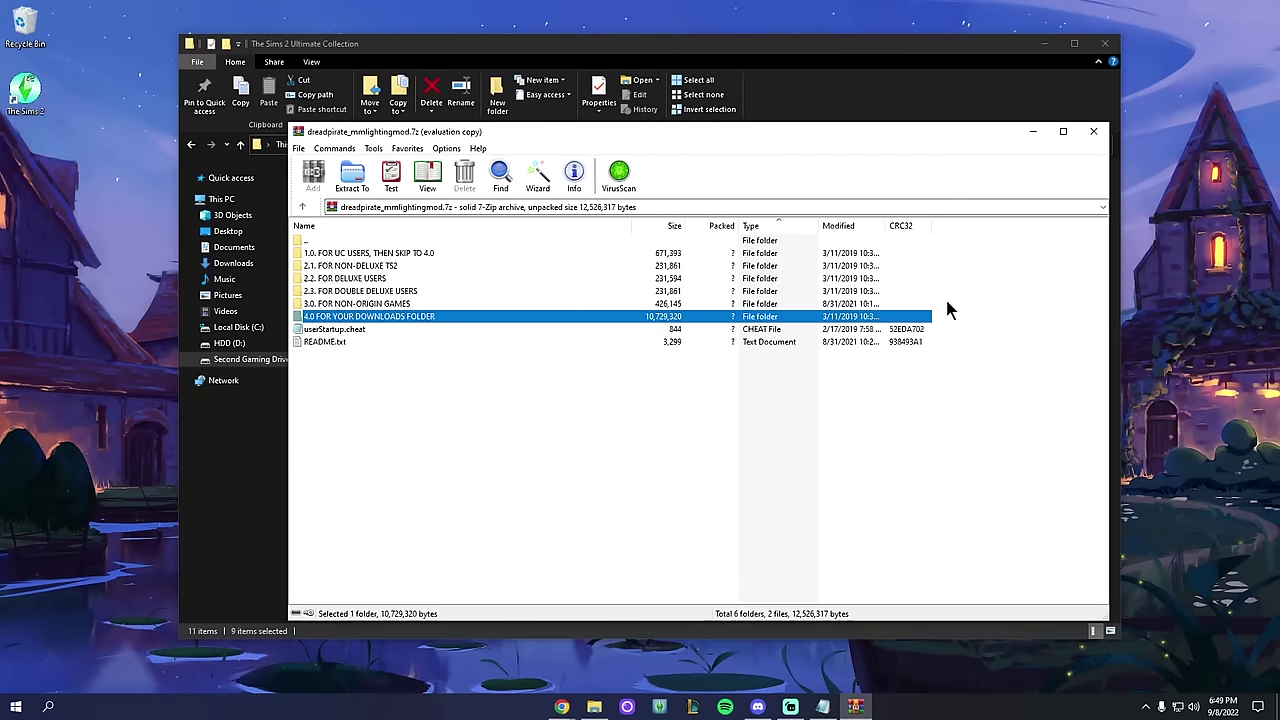
{"action": "left_click_drag", "start_coordinate": [946, 306], "coordinate": [420, 280]}
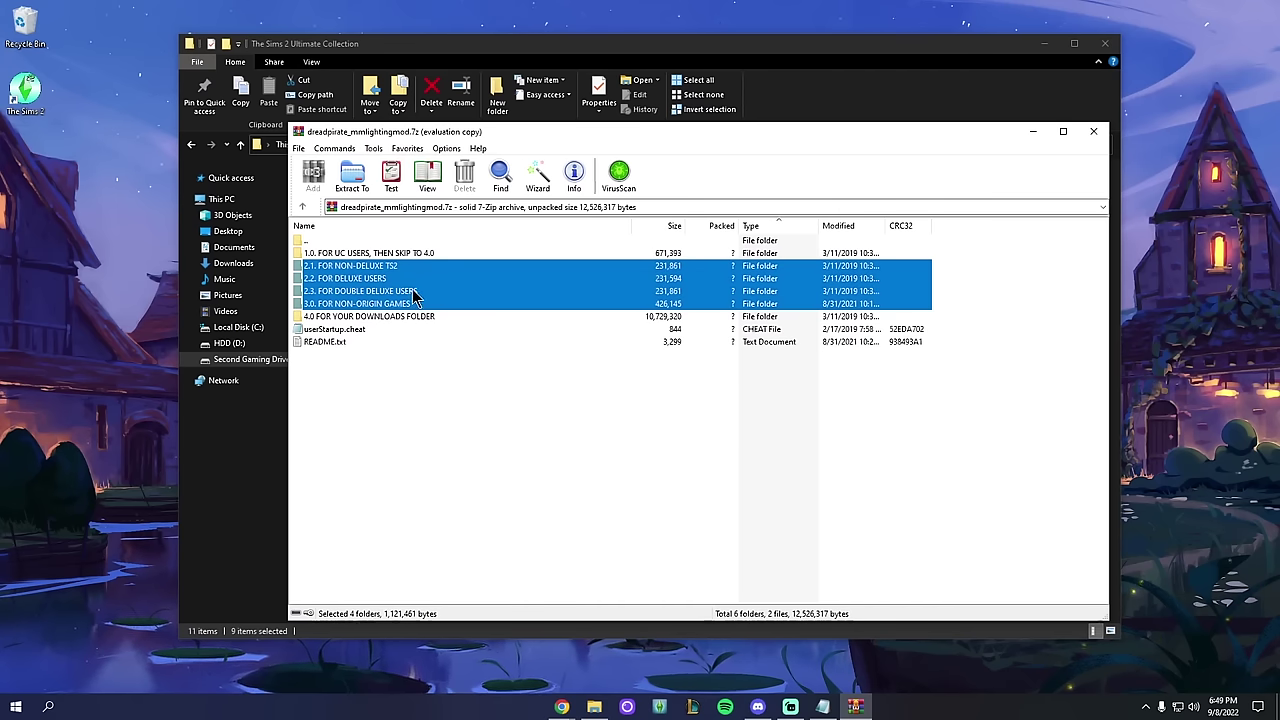
{"action": "key", "text": "alt+Tab"}
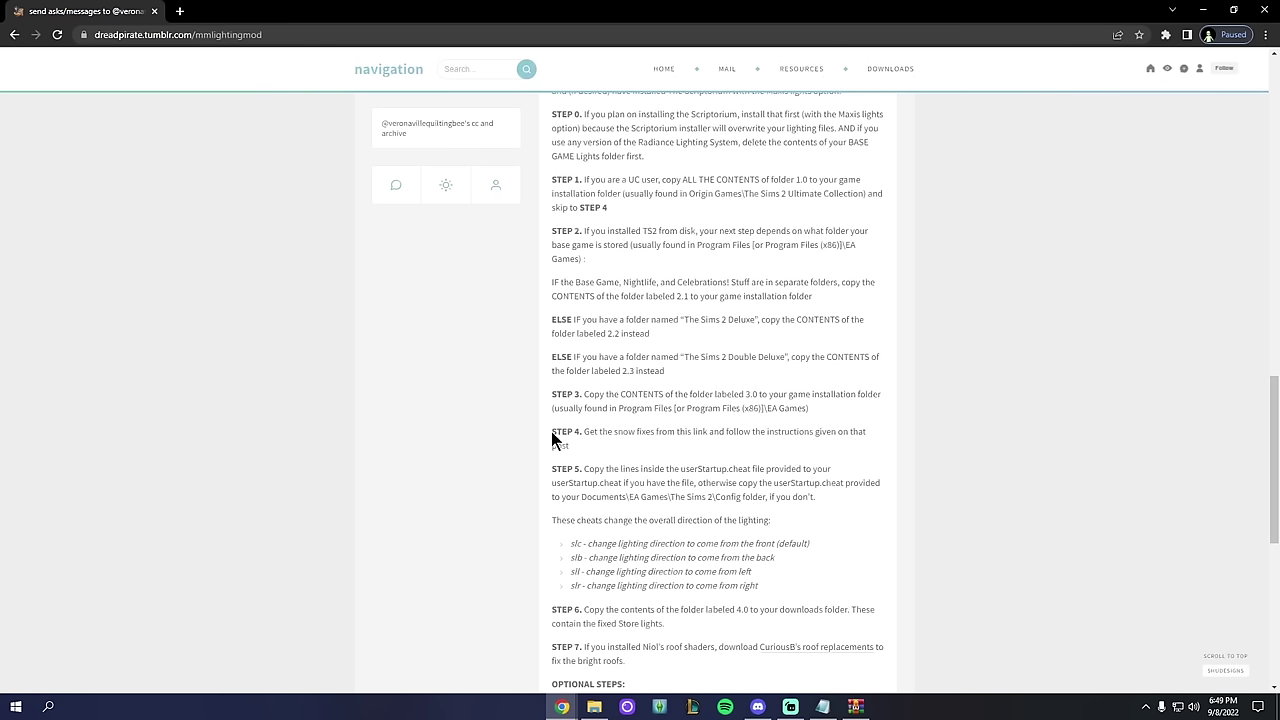
{"action": "scroll", "coordinate": [560, 425], "scroll_direction": "down", "scroll_amount": 1}
Step: Copy the snow fixes link from step 4 of README.txt and open it in a new browser tab
{"action": "key", "text": "alt+Tab"}
{"action": "left_click_drag", "start_coordinate": [72, 266], "coordinate": [255, 266]}
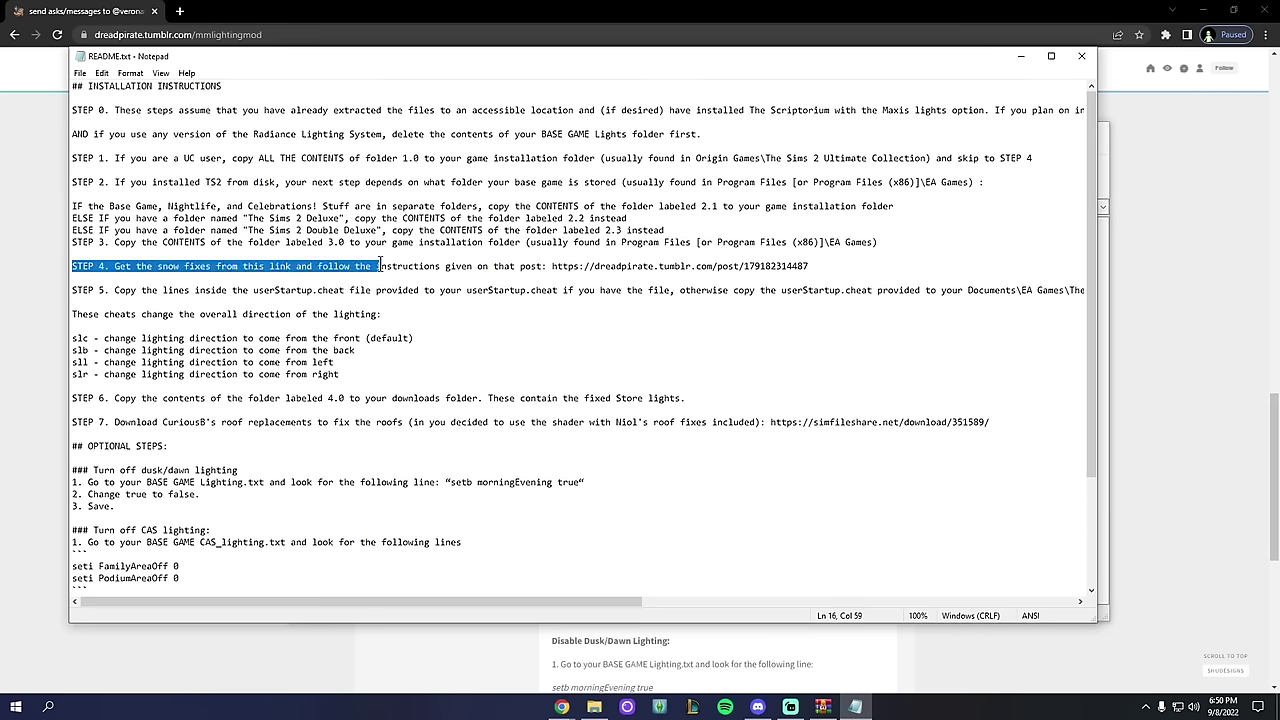
{"action": "left_click_drag", "start_coordinate": [510, 267], "coordinate": [676, 266]}
{"action": "left_click", "coordinate": [676, 266]}
{"action": "left_click_drag", "start_coordinate": [809, 266], "coordinate": [552, 266]}
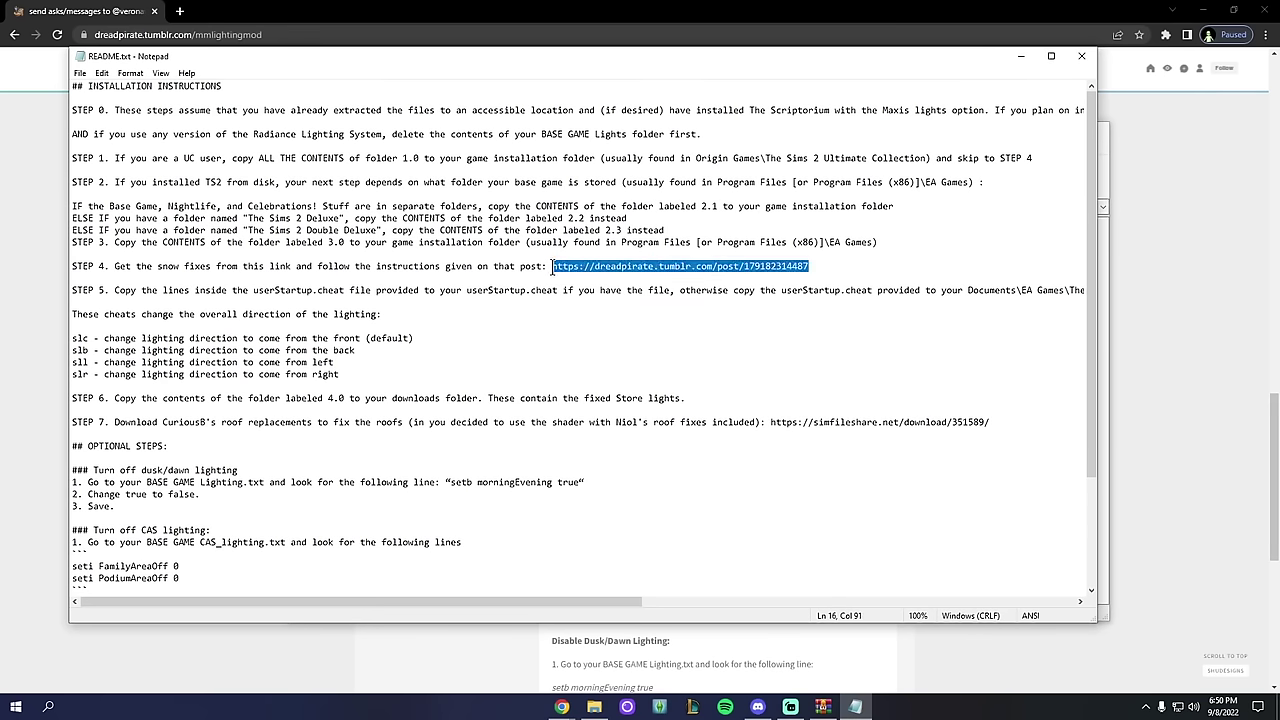
{"action": "right_click", "coordinate": [555, 265]}
{"action": "left_click", "coordinate": [593, 310]}
{"action": "left_click", "coordinate": [180, 11]}
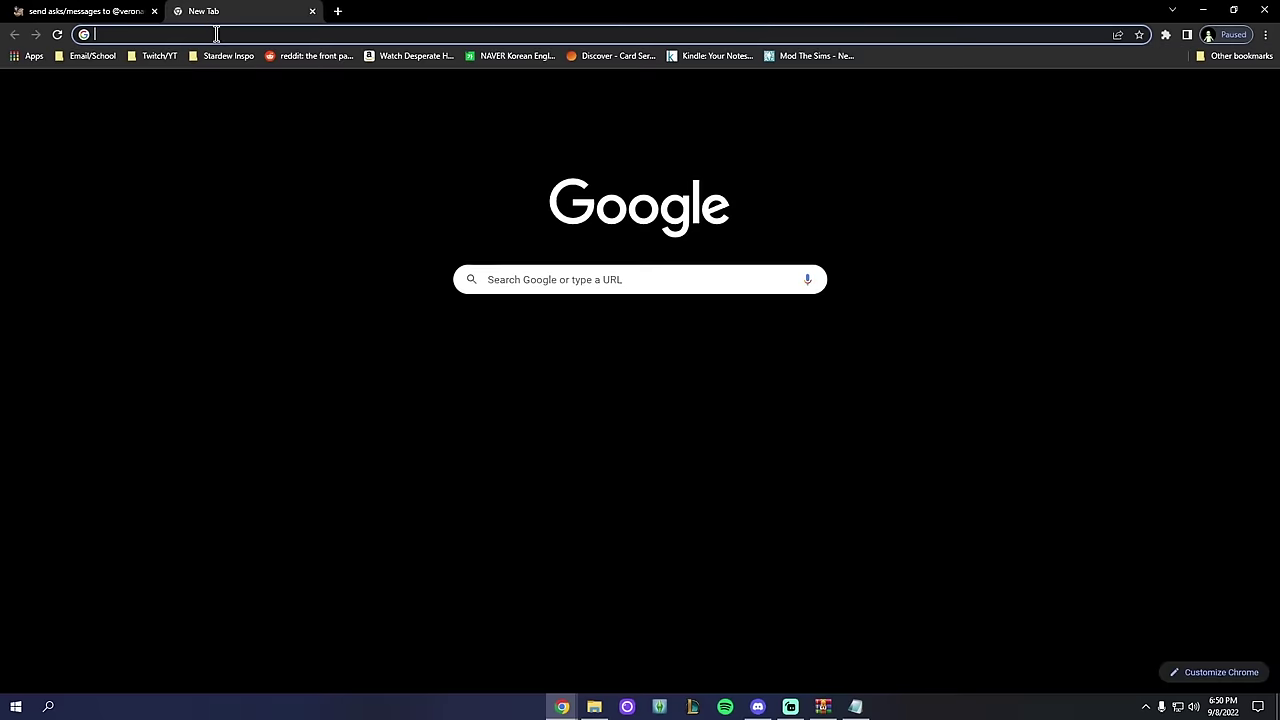
{"action": "right_click", "coordinate": [216, 31]}
{"action": "left_click", "coordinate": [285, 140]}
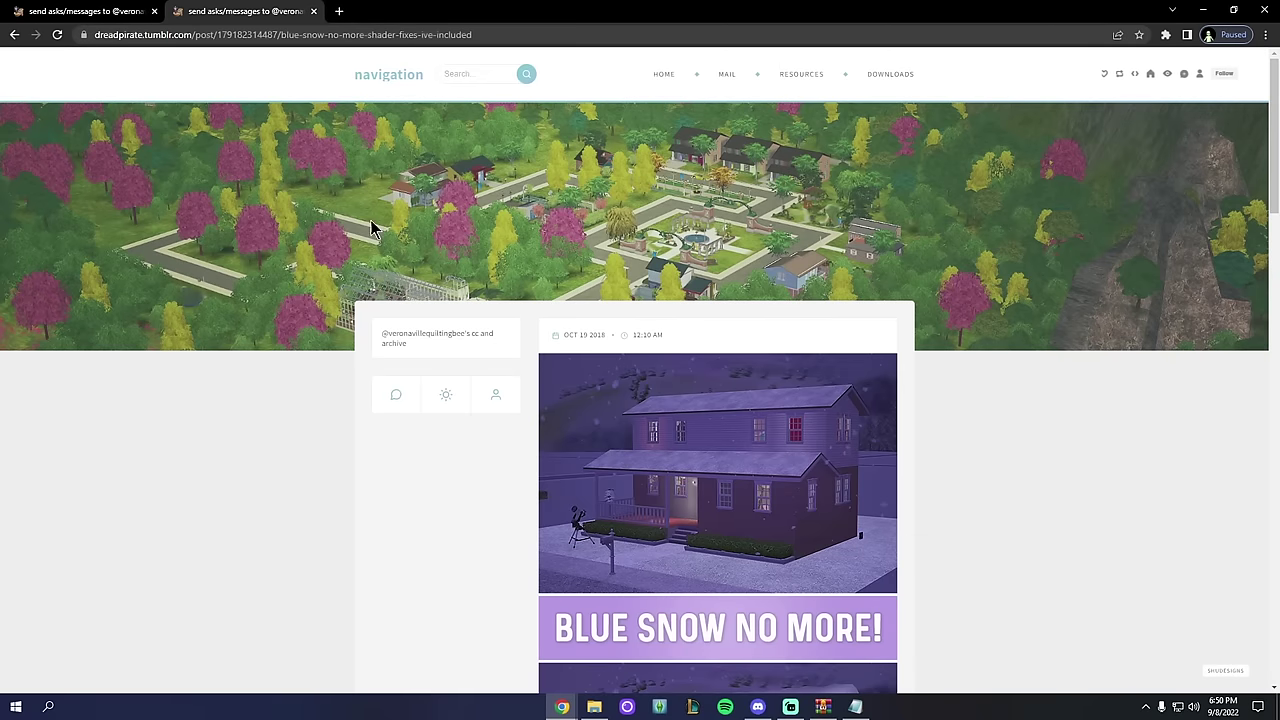
Step: Download the shader fixes archive from the BLUE SNOW NO MORE link in the post
{"action": "scroll", "coordinate": [377, 222], "scroll_direction": "down", "scroll_amount": 2}
{"action": "scroll", "coordinate": [638, 333], "scroll_direction": "down", "scroll_amount": 5}
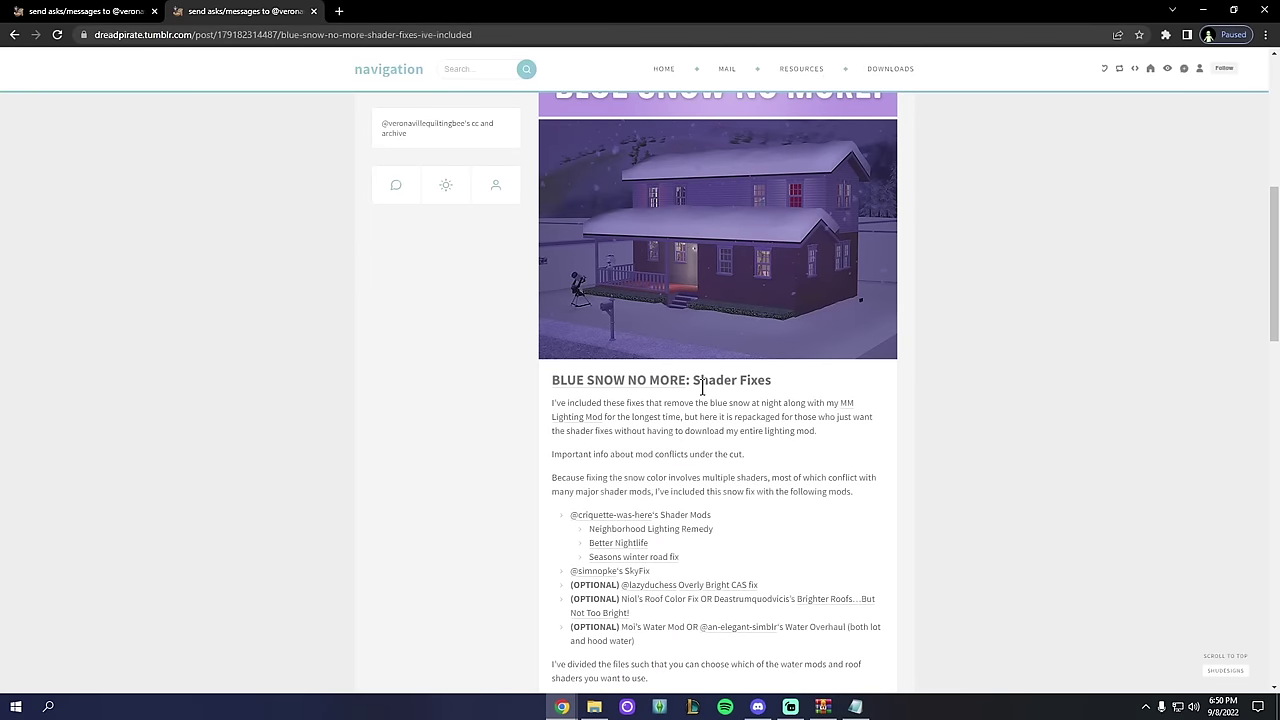
{"action": "scroll", "coordinate": [651, 371], "scroll_direction": "down", "scroll_amount": 2}
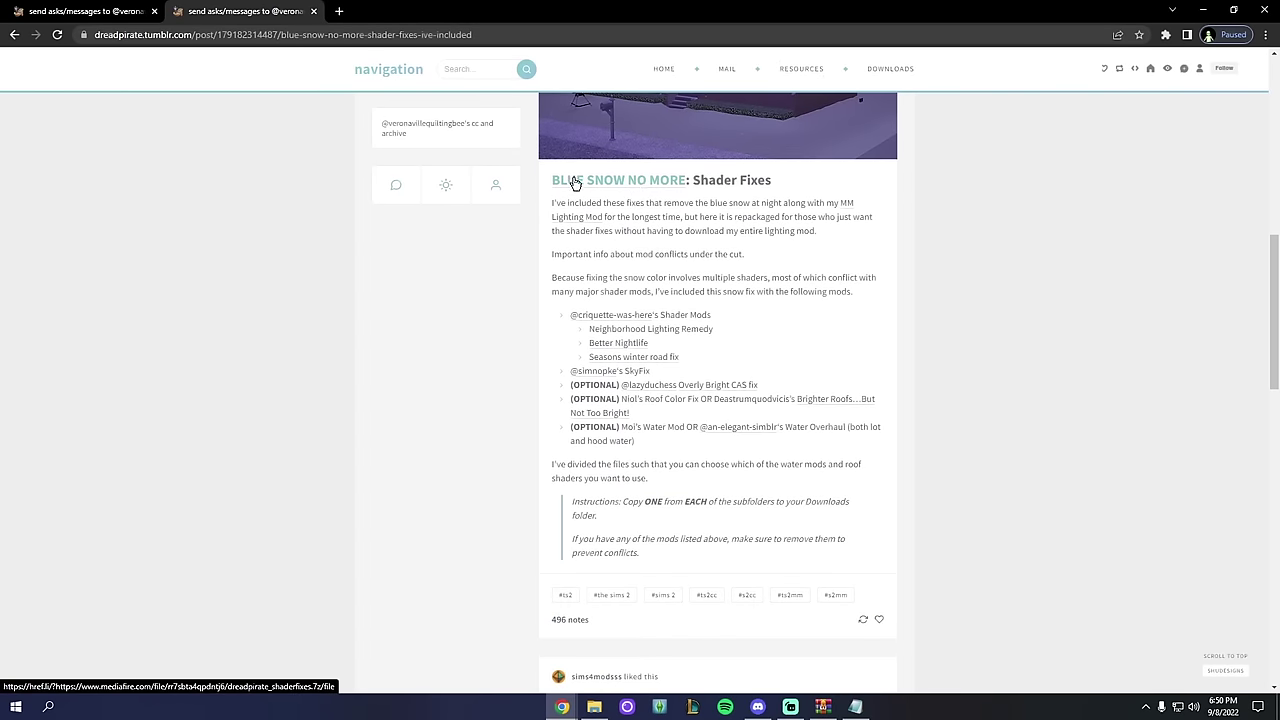
{"action": "left_click", "coordinate": [581, 183]}
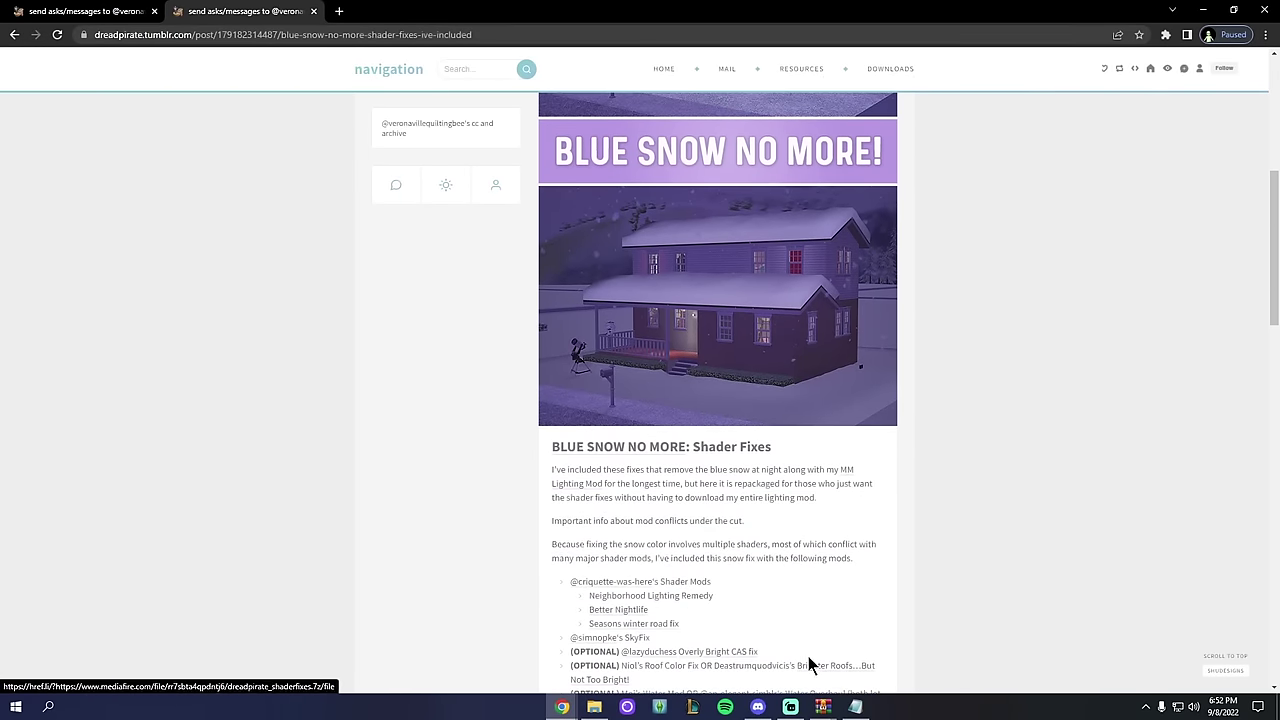
Step: Examine the main shader, lot water, hood water and roof shader subfolders in dreadpirate_shaderfixes.7z
{"action": "mouse_move", "coordinate": [823, 706]}
{"action": "left_click", "coordinate": [929, 600]}
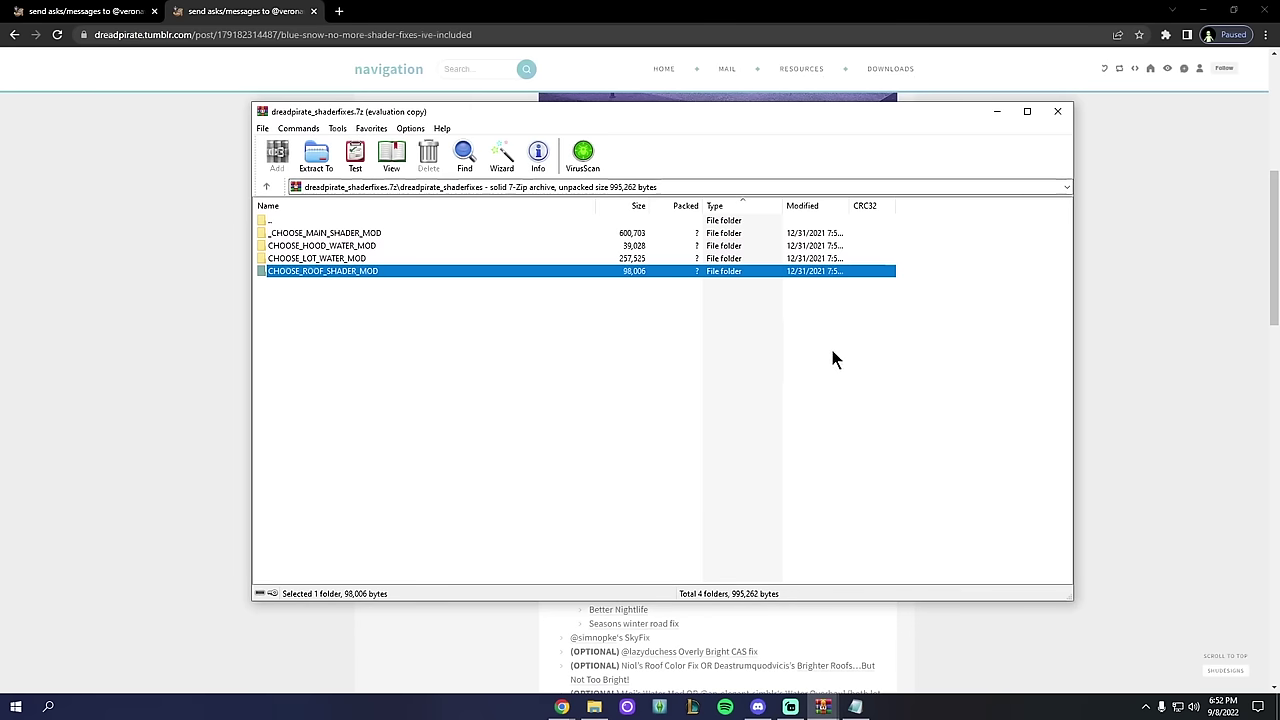
{"action": "double_click", "coordinate": [341, 239]}
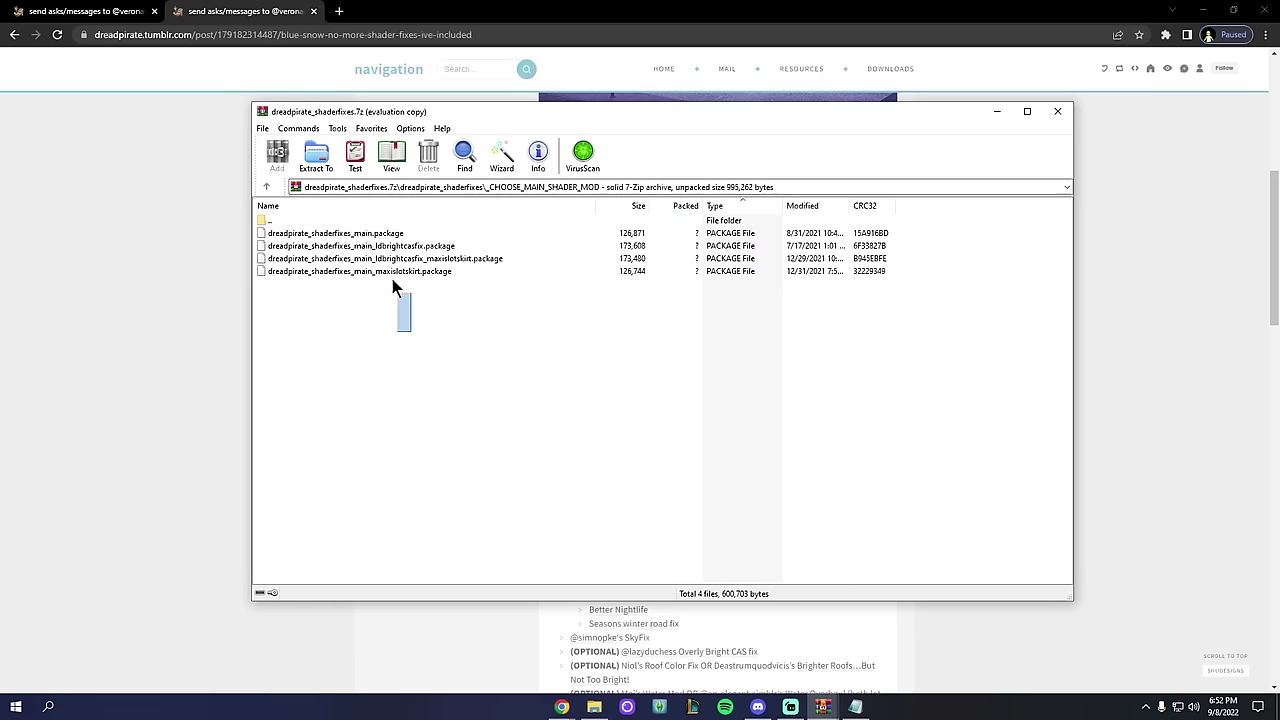
{"action": "double_click", "coordinate": [351, 223]}
{"action": "left_click", "coordinate": [330, 262]}
{"action": "double_click", "coordinate": [330, 260]}
{"action": "double_click", "coordinate": [343, 222]}
{"action": "left_click", "coordinate": [340, 245]}
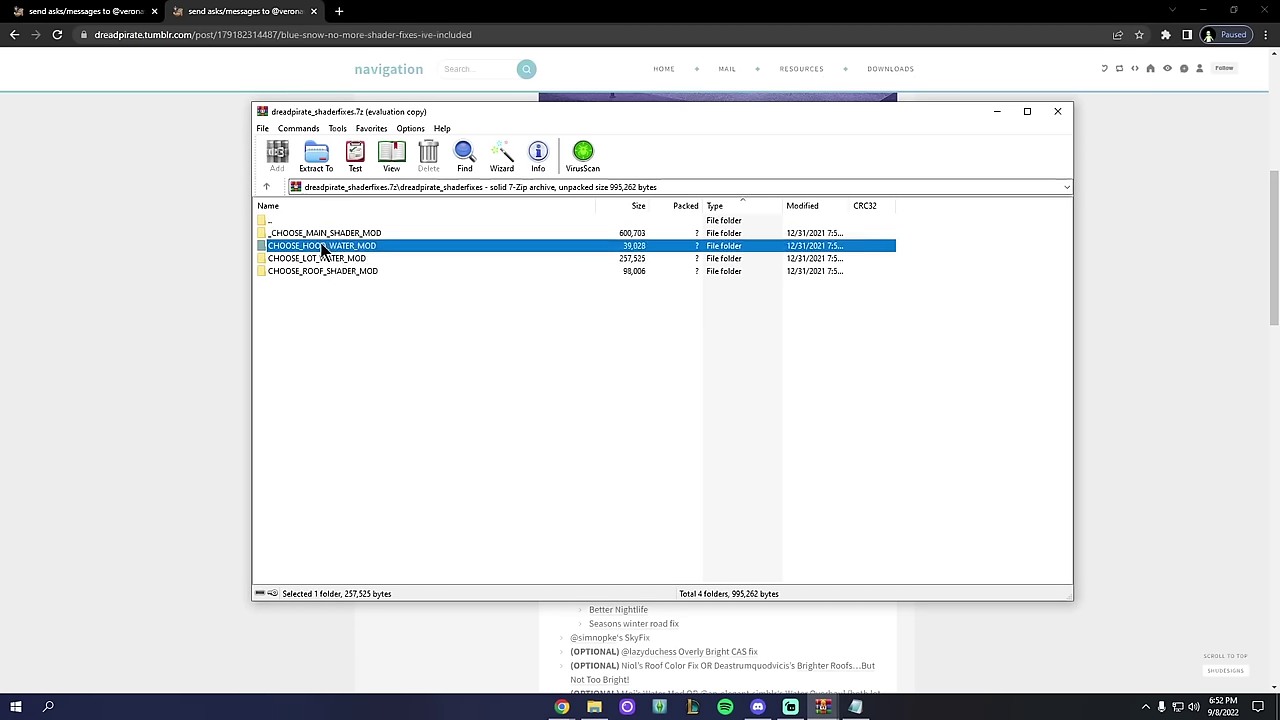
{"action": "double_click", "coordinate": [340, 245]}
{"action": "double_click", "coordinate": [343, 233]}
{"action": "left_click", "coordinate": [778, 330]}
{"action": "double_click", "coordinate": [294, 222]}
{"action": "left_click", "coordinate": [329, 271]}
Step: Bring up the EA Lighting Mod folder and examine its roof shader, main, hood water and lot water packages
{"action": "left_click", "coordinate": [594, 707]}
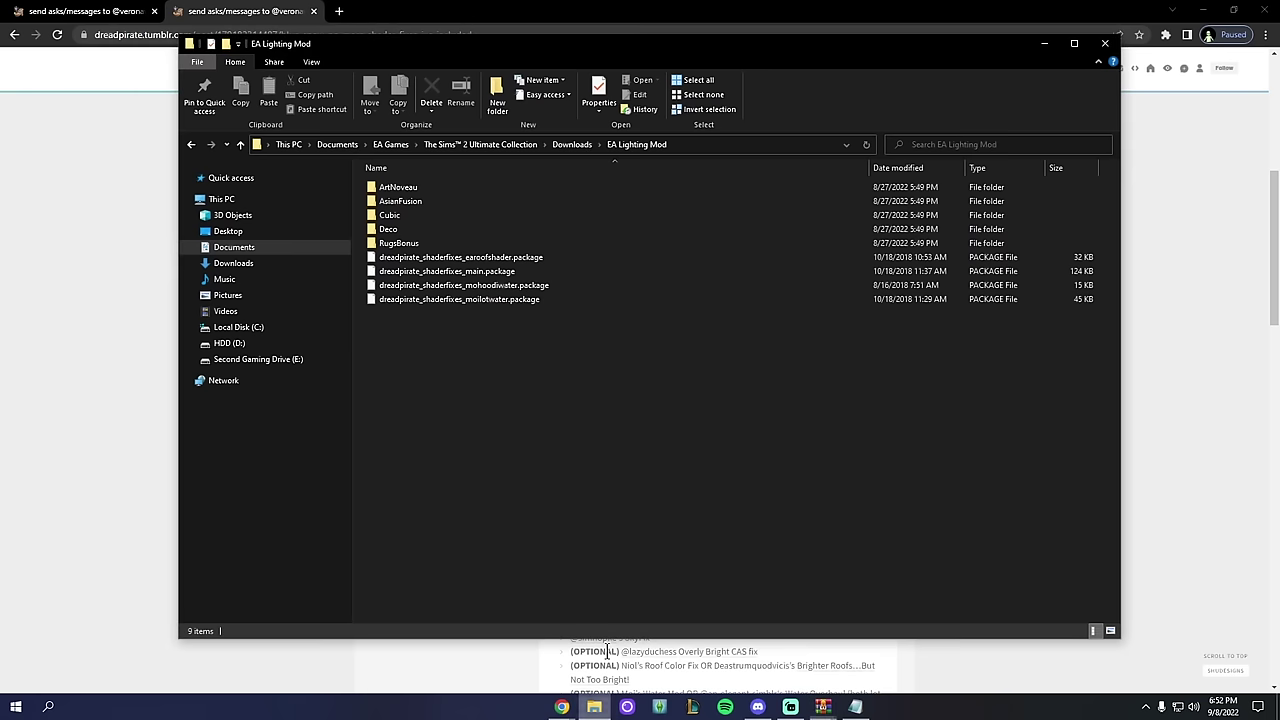
{"action": "left_click_drag", "start_coordinate": [175, 37], "coordinate": [551, 37]}
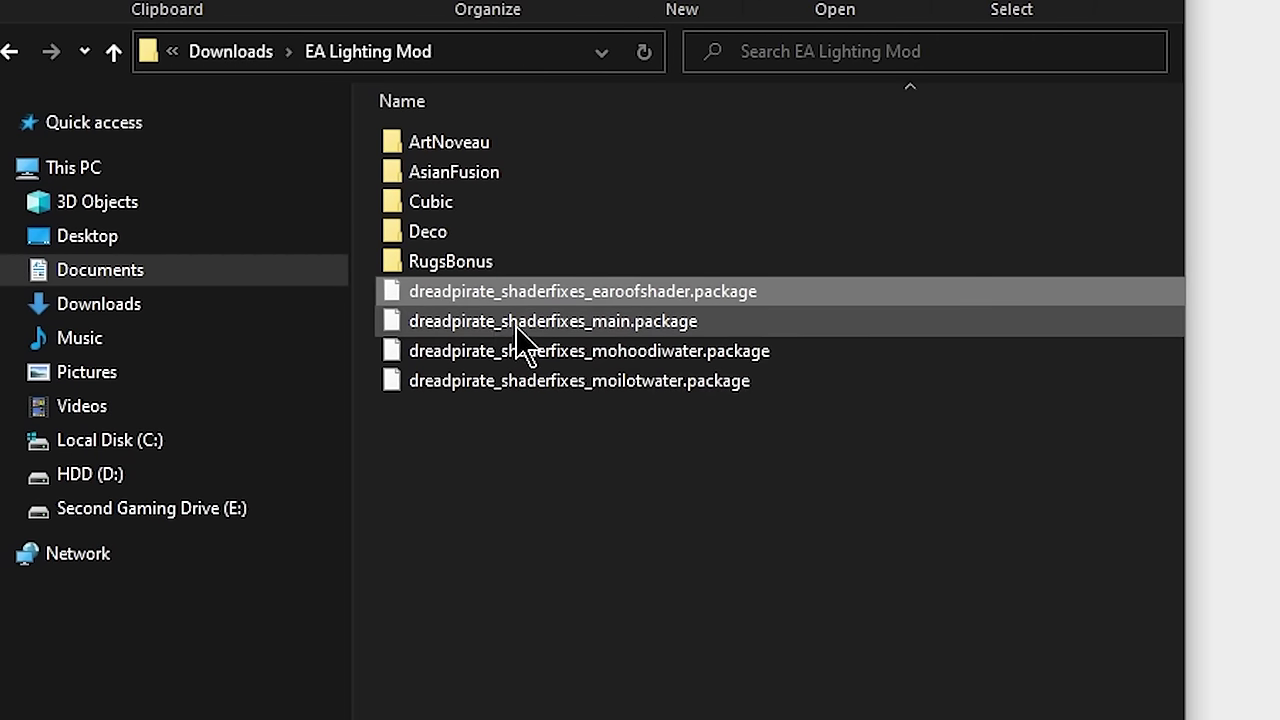
{"action": "left_click", "coordinate": [673, 323]}
{"action": "left_click", "coordinate": [662, 352]}
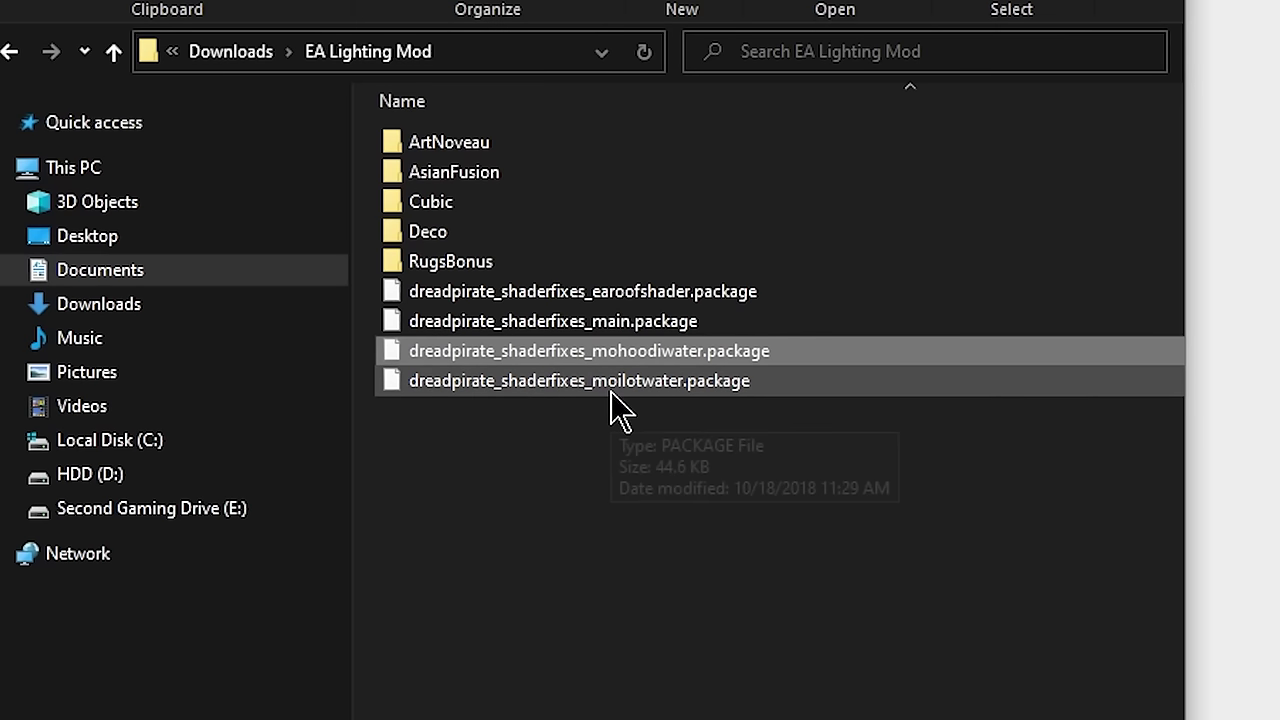
{"action": "left_click", "coordinate": [615, 389]}
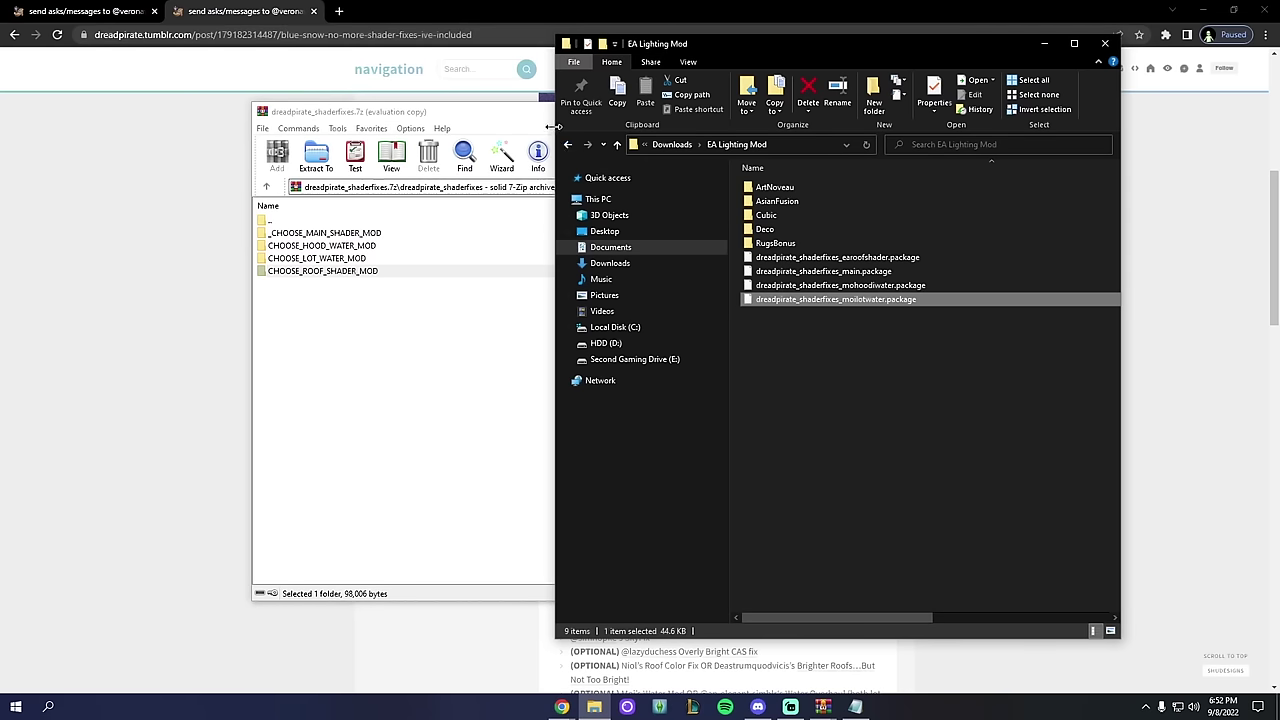
Step: Locate the EA Lighting Mod folder inside the game's Downloads folder, reopen it and select its four dreadpirate_shaderfixes packages
{"action": "left_click_drag", "start_coordinate": [550, 127], "coordinate": [195, 127]}
{"action": "left_click", "coordinate": [586, 144]}
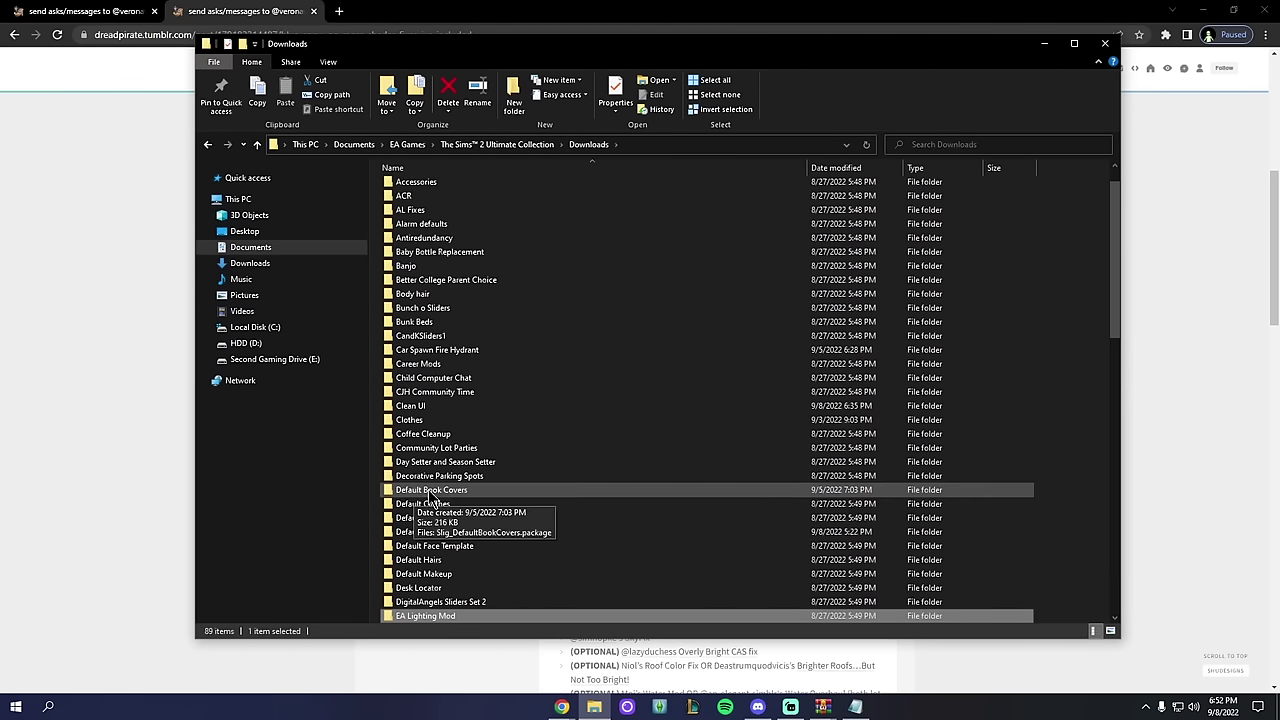
{"action": "scroll", "coordinate": [432, 497], "scroll_direction": "down", "scroll_amount": 3}
{"action": "double_click", "coordinate": [432, 491]}
{"action": "left_click_drag", "start_coordinate": [576, 358], "coordinate": [497, 260]}
{"action": "left_click", "coordinate": [590, 400]}
{"action": "left_click_drag", "start_coordinate": [604, 328], "coordinate": [505, 256]}
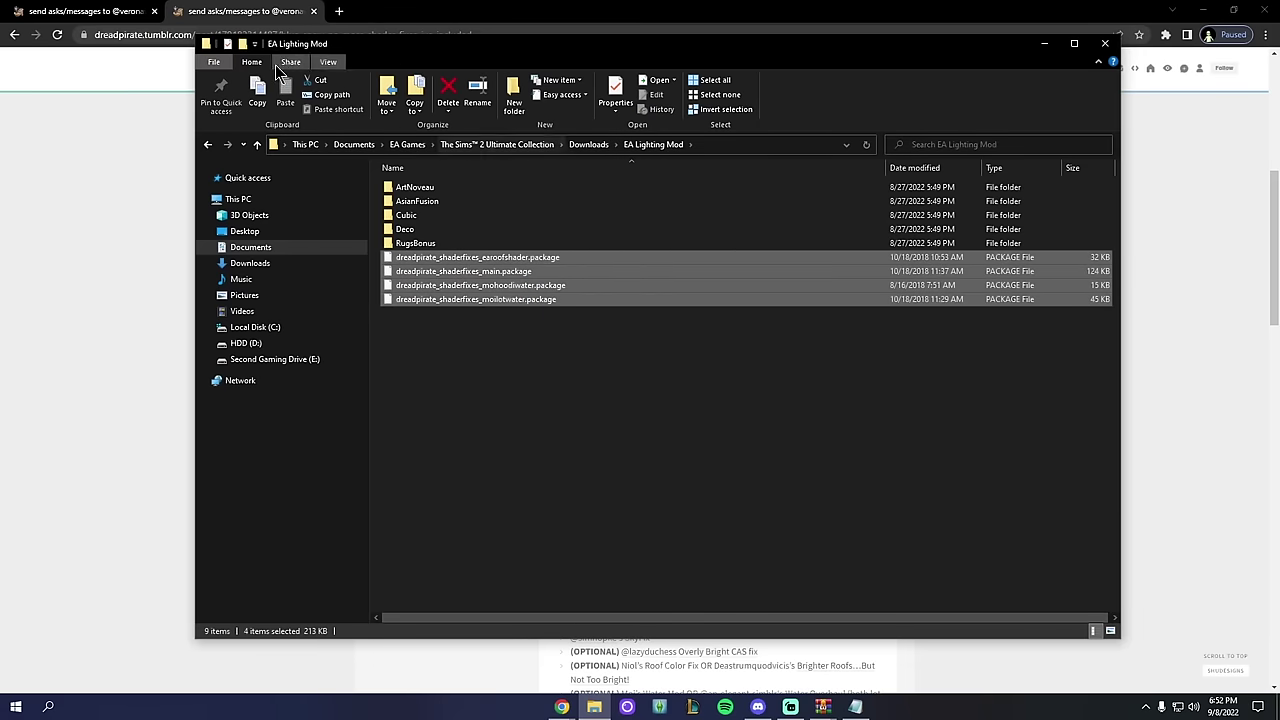
Step: Arrange the shader fixes archive and the EA Lighting Mod folder side by side, narrowing the archive window
{"action": "left_click_drag", "start_coordinate": [285, 44], "coordinate": [661, 45]}
{"action": "left_click", "coordinate": [437, 348]}
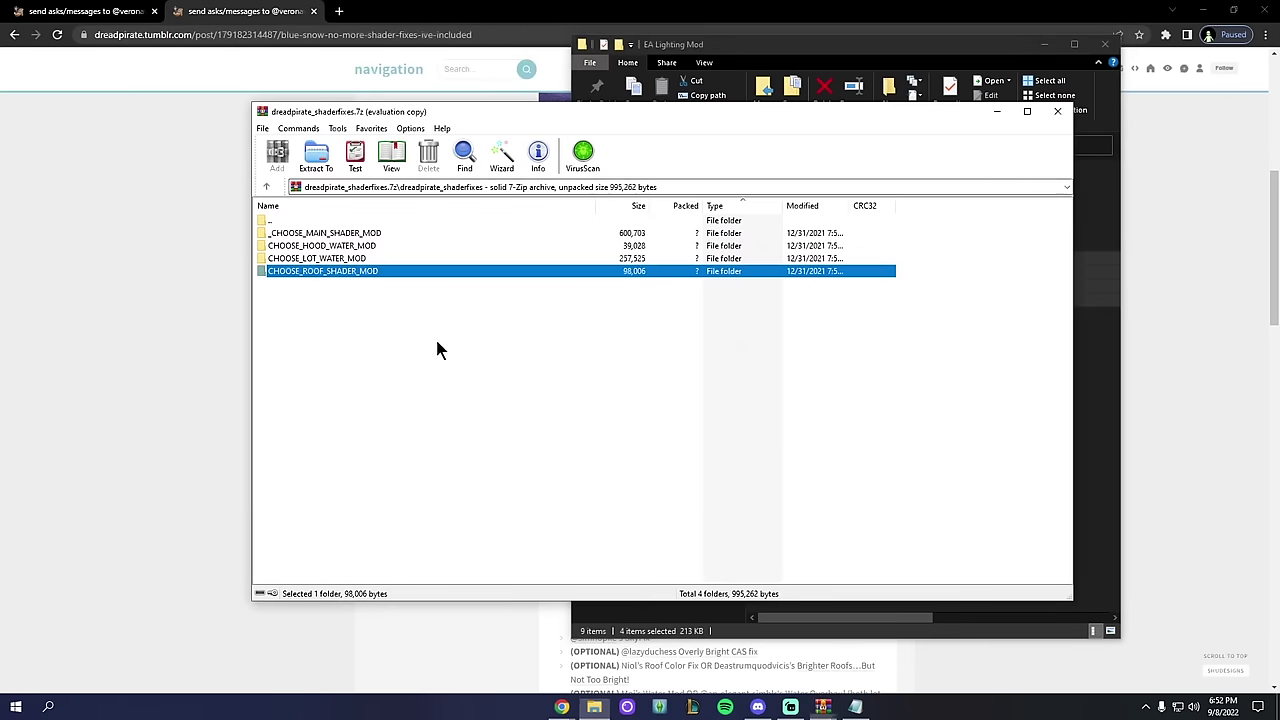
{"action": "left_click_drag", "start_coordinate": [1071, 115], "coordinate": [634, 112]}
{"action": "left_click_drag", "start_coordinate": [500, 111], "coordinate": [315, 97]}
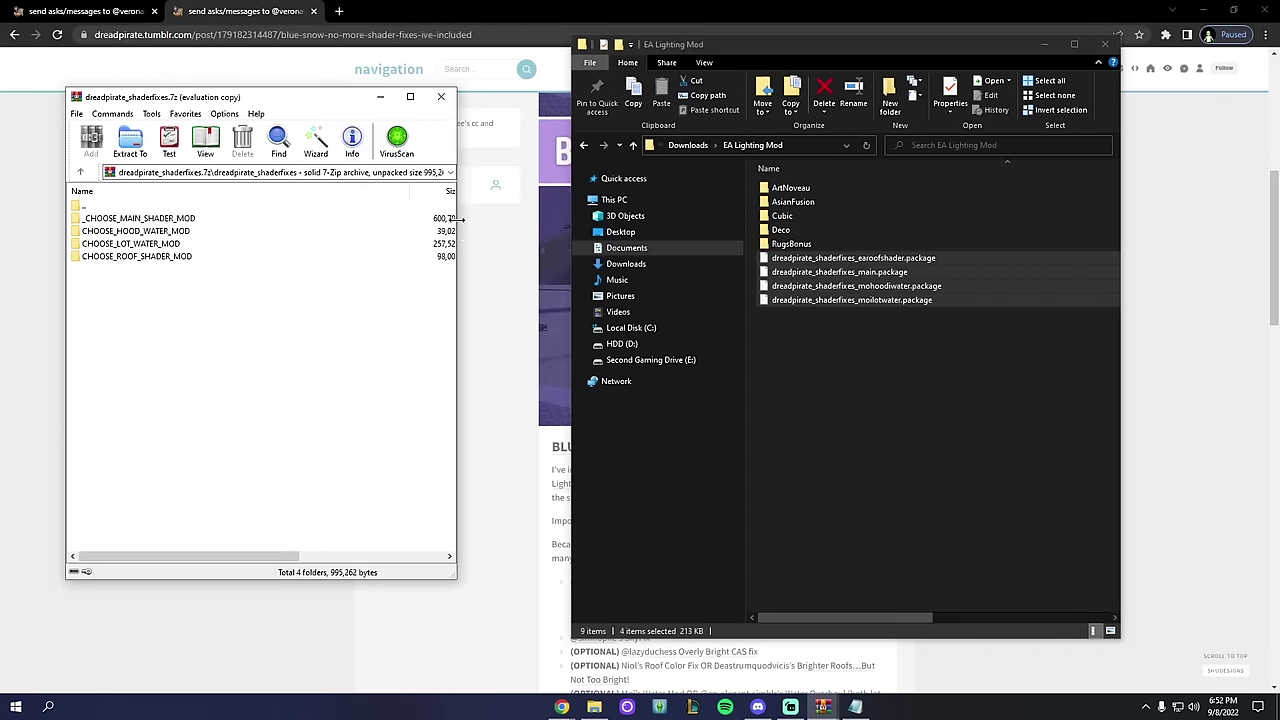
Step: Read the Blue Snow No More shader fixes post, including its comparison pictures, included mods and installation instructions
{"action": "left_click", "coordinate": [506, 137]}
{"action": "scroll", "coordinate": [577, 237], "scroll_direction": "down", "scroll_amount": 2}
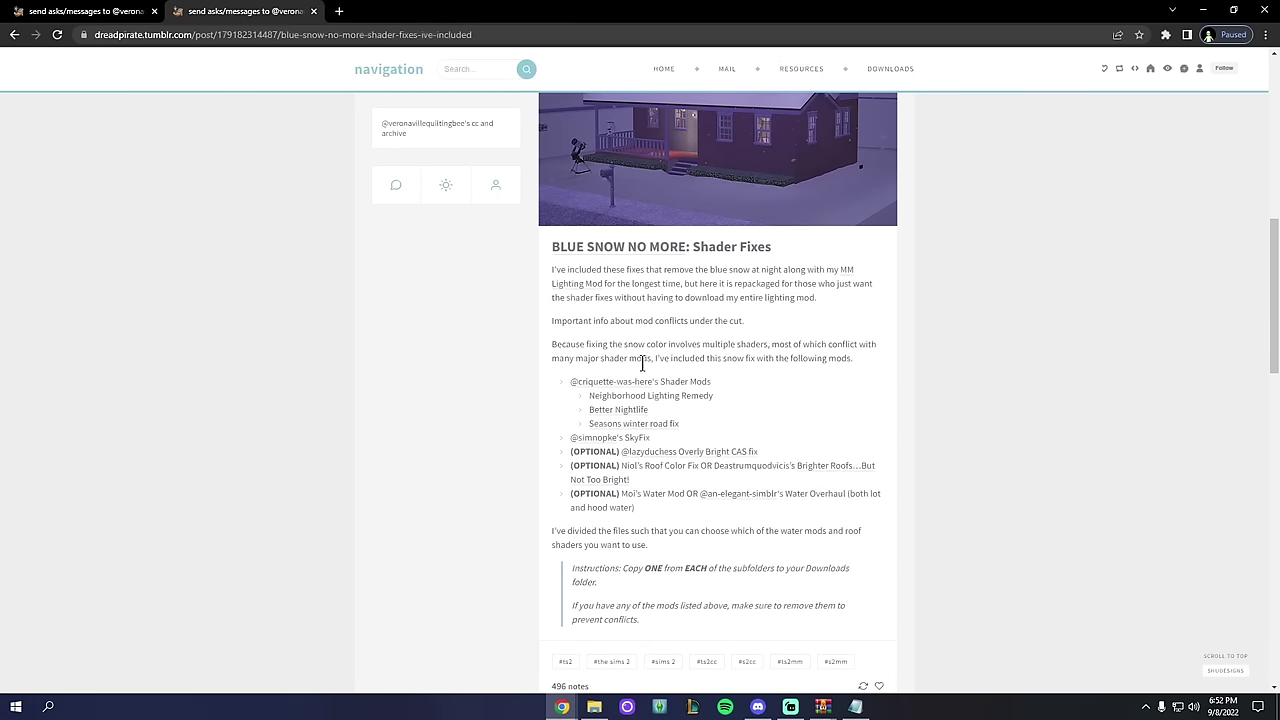
{"action": "scroll", "coordinate": [460, 366], "scroll_direction": "down", "scroll_amount": 2}
{"action": "scroll", "coordinate": [640, 545], "scroll_direction": "up", "scroll_amount": 5}
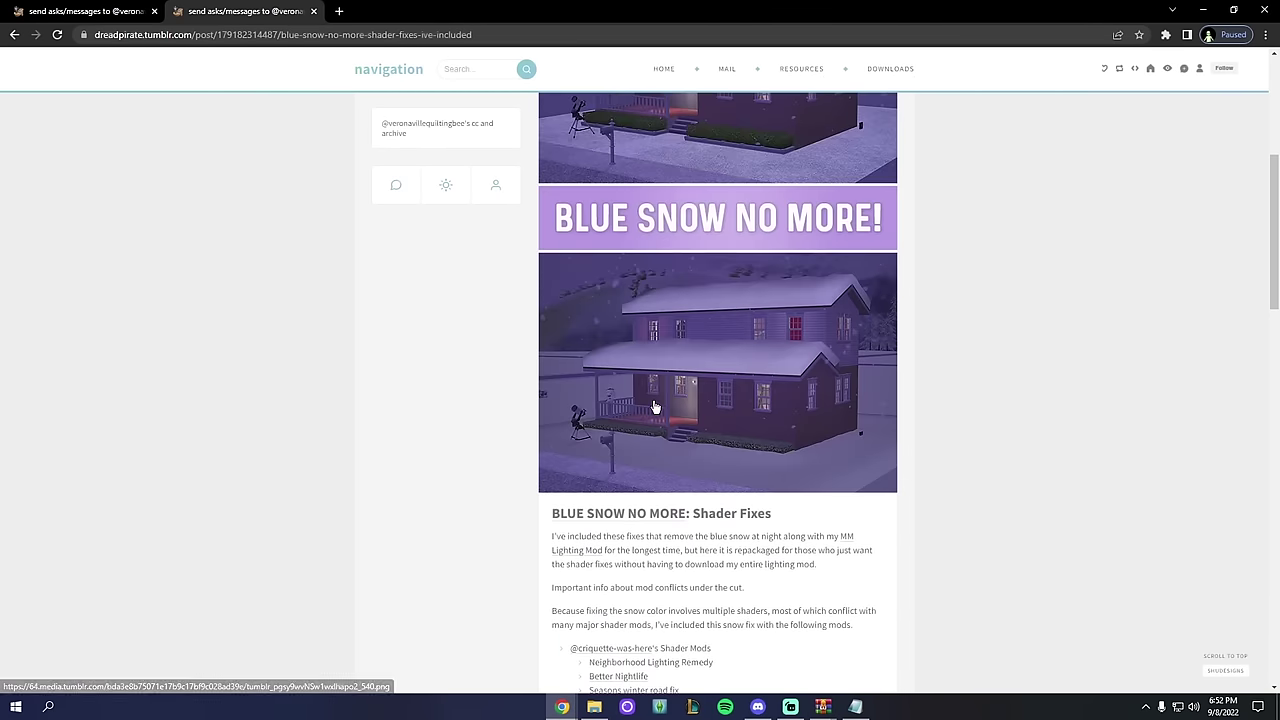
{"action": "scroll", "coordinate": [660, 408], "scroll_direction": "up", "scroll_amount": 4}
{"action": "scroll", "coordinate": [686, 400], "scroll_direction": "down", "scroll_amount": 7}
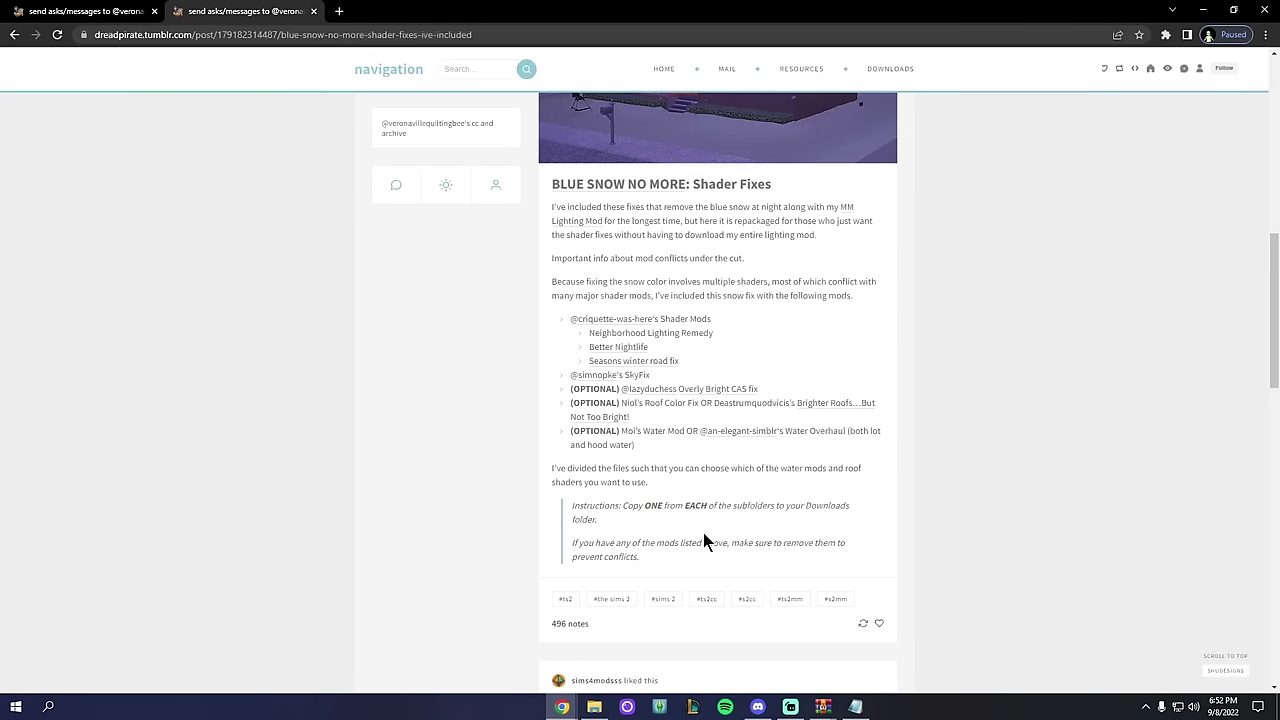
{"action": "scroll", "coordinate": [705, 540], "scroll_direction": "up", "scroll_amount": 5}
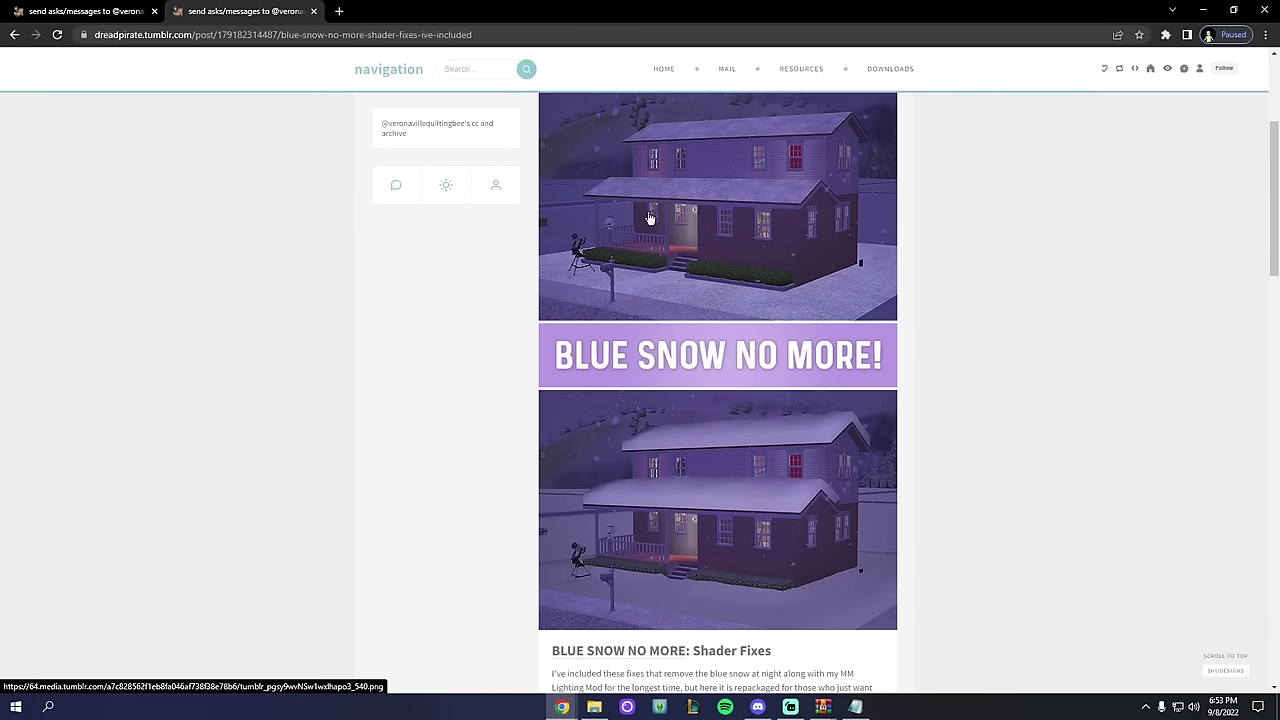
{"action": "scroll", "coordinate": [649, 217], "scroll_direction": "down", "scroll_amount": 2}
Step: Close the shader fixes post and select the five folders in STORE_LIGHTS, under 4.0 FOR YOUR DOWNLOADS FOLDER in dreadpirate_mmlightingmod.7z
{"action": "left_click", "coordinate": [313, 11]}
{"action": "key", "text": "alt+Tab"}
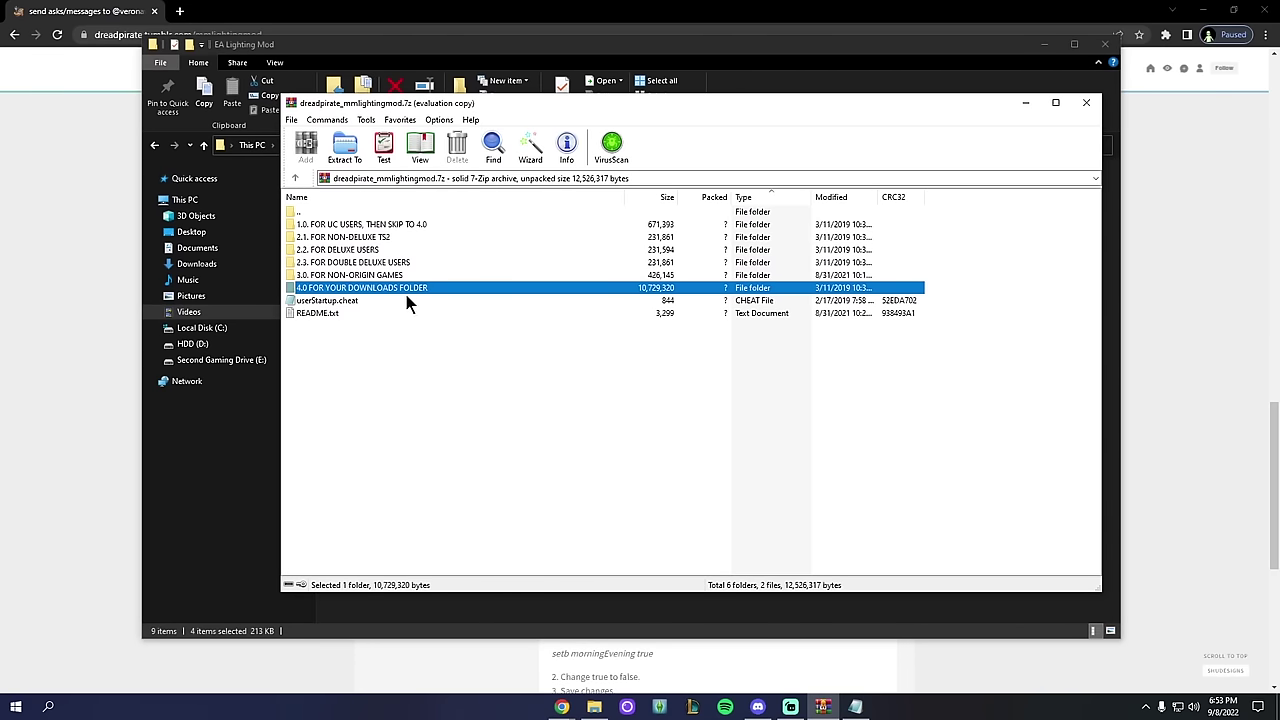
{"action": "double_click", "coordinate": [355, 289]}
{"action": "left_click_drag", "start_coordinate": [390, 103], "coordinate": [817, 141]}
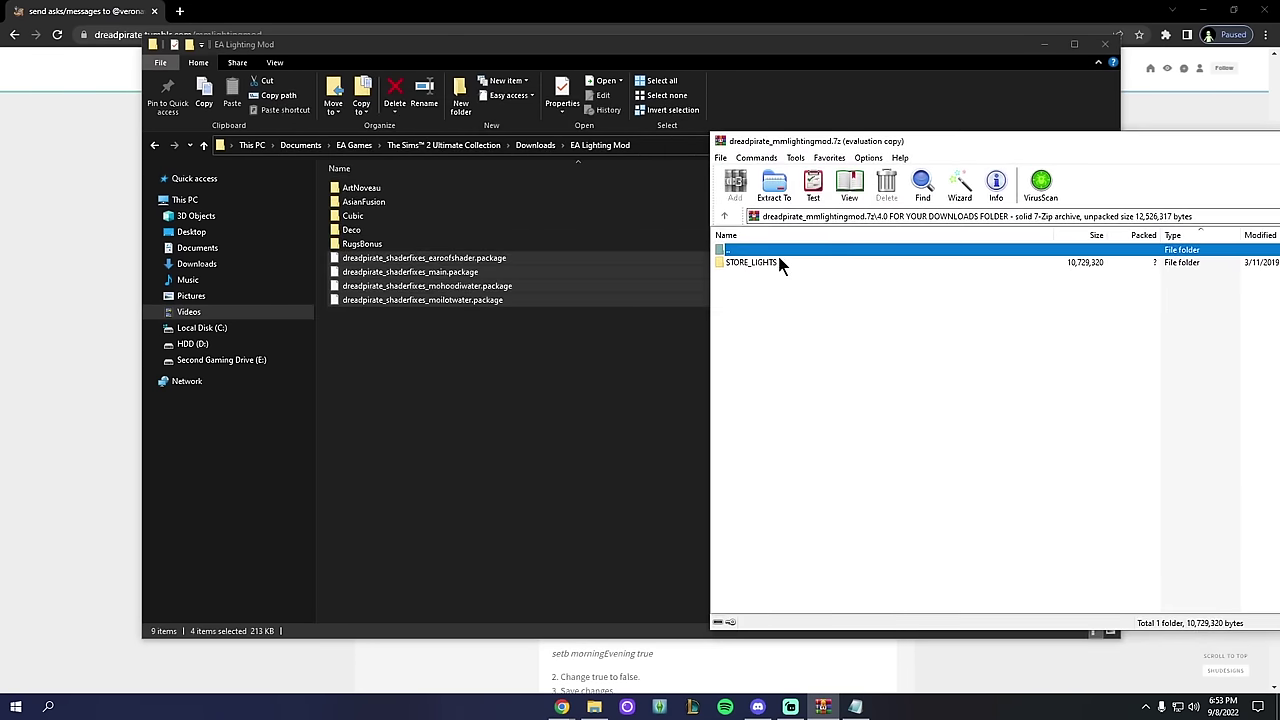
{"action": "double_click", "coordinate": [780, 262]}
{"action": "left_click_drag", "start_coordinate": [826, 368], "coordinate": [729, 243]}
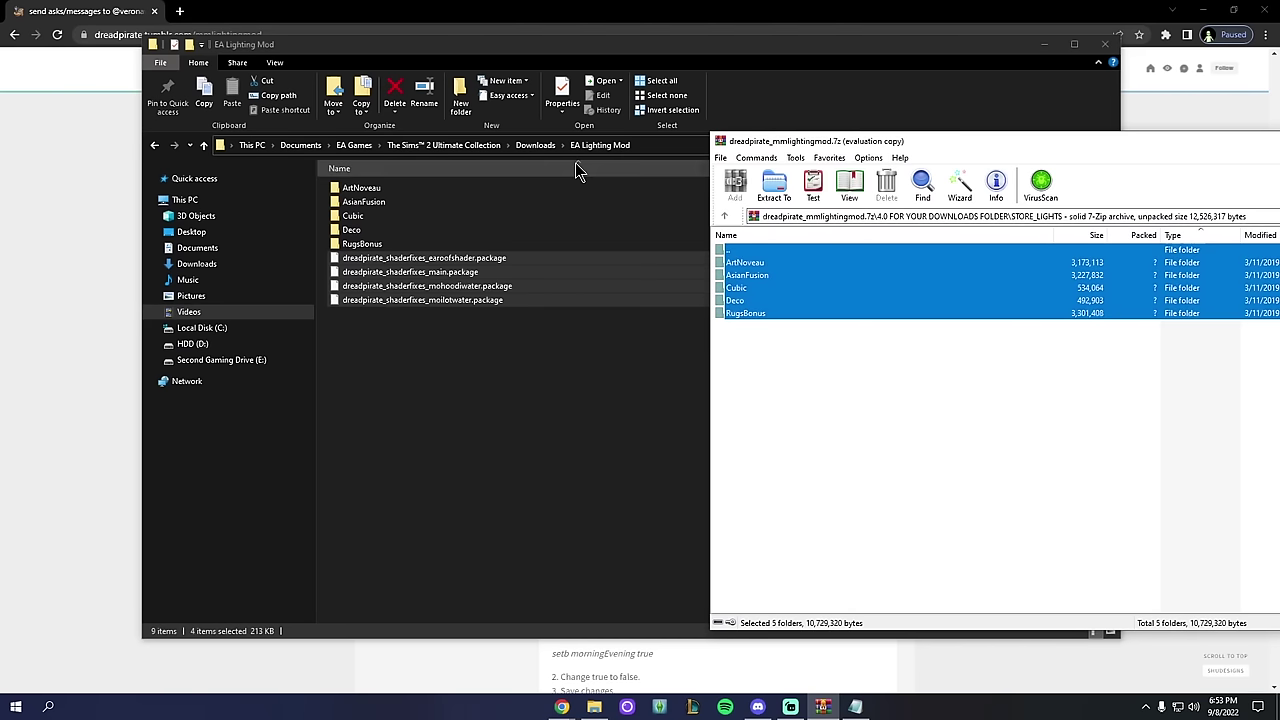
Step: Locate the ArtNoveau, AsianFusion, Cubic, Deco and RugsBonus folders in the EA Lighting Mod folder and select them
{"action": "left_click", "coordinate": [563, 449]}
{"action": "left_click_drag", "start_coordinate": [514, 349], "coordinate": [424, 251]}
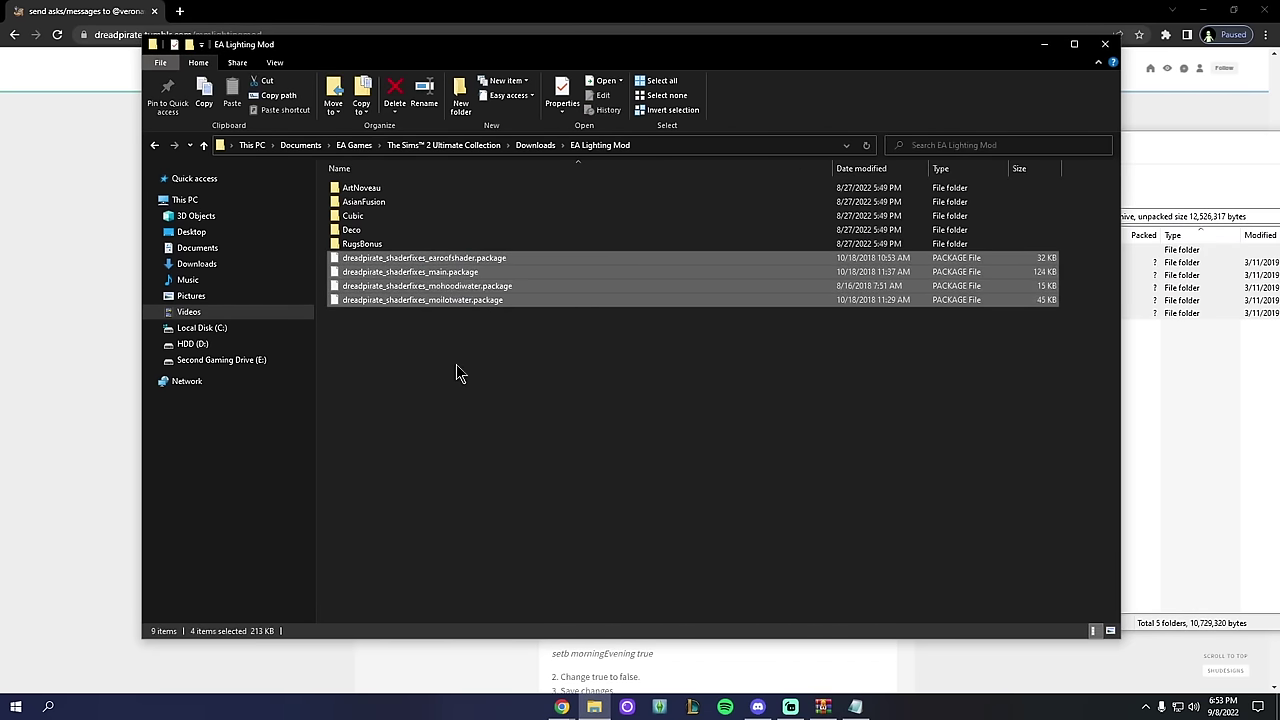
{"action": "left_click", "coordinate": [457, 371]}
{"action": "left_click", "coordinate": [1134, 400]}
{"action": "left_click_drag", "start_coordinate": [920, 360], "coordinate": [800, 268]}
{"action": "left_click_drag", "start_coordinate": [535, 407], "coordinate": [535, 407]}
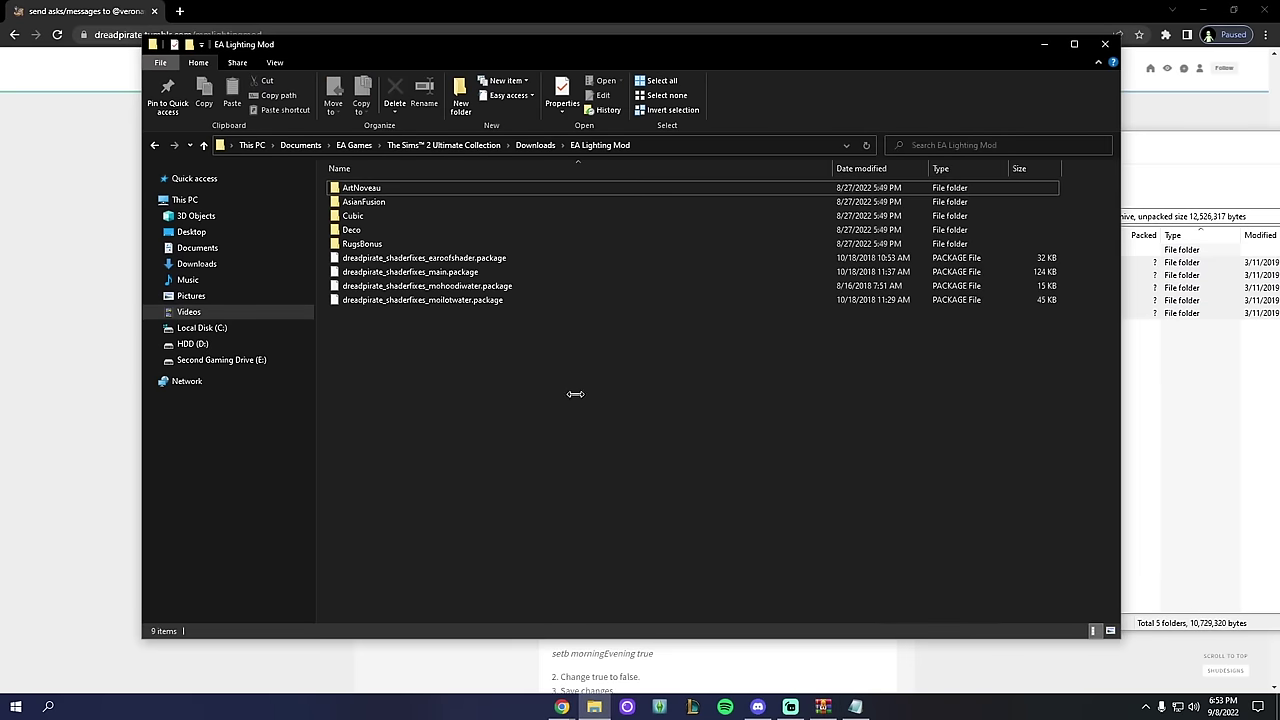
{"action": "left_click", "coordinate": [581, 242]}
{"action": "left_click", "coordinate": [1159, 403]}
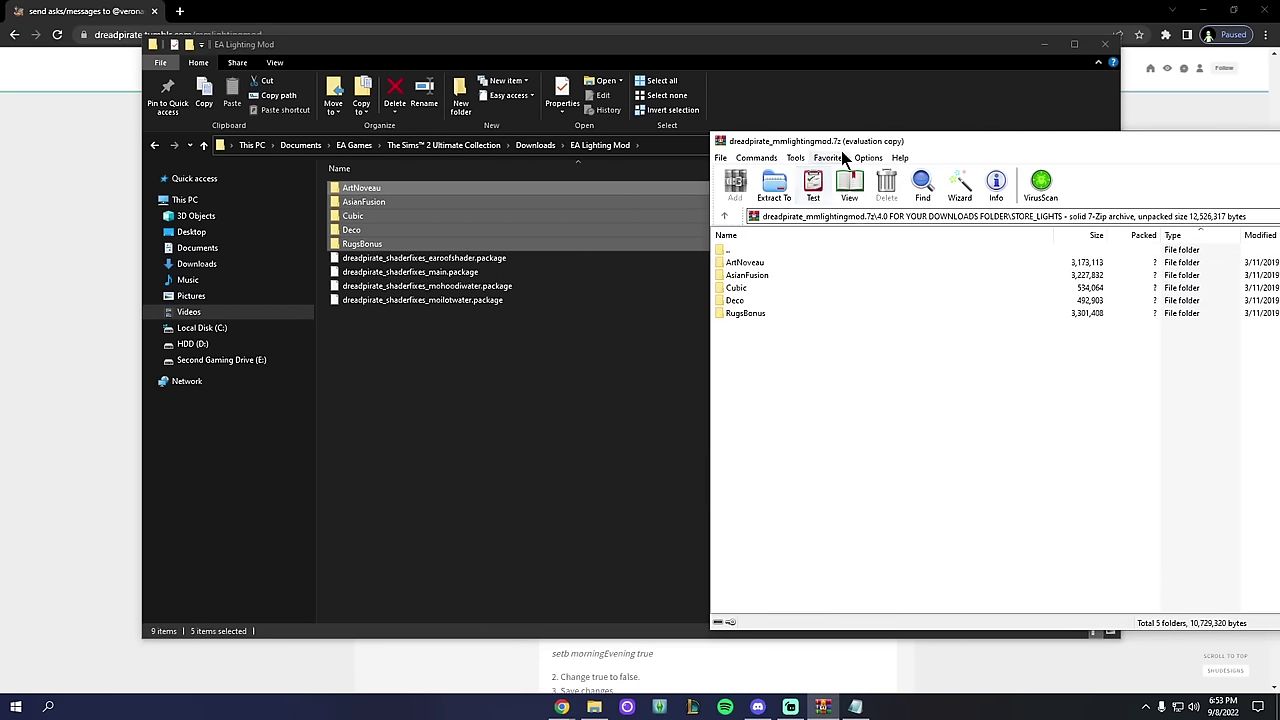
Step: Return to the top level of the lighting mod archive and select its userStartup.cheat file
{"action": "key", "text": "BackSpace"}
{"action": "left_click_drag", "start_coordinate": [820, 140], "coordinate": [494, 112]}
{"action": "key", "text": "BackSpace"}
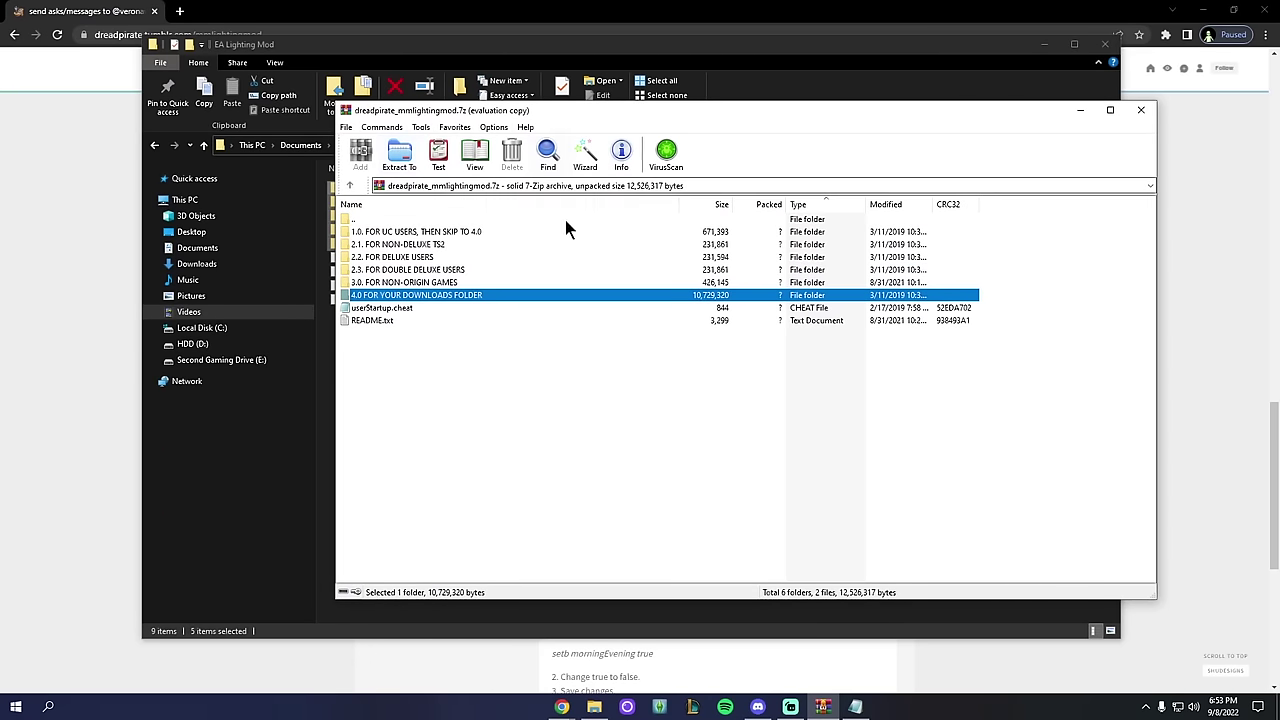
{"action": "left_click_drag", "start_coordinate": [541, 110], "coordinate": [465, 88]}
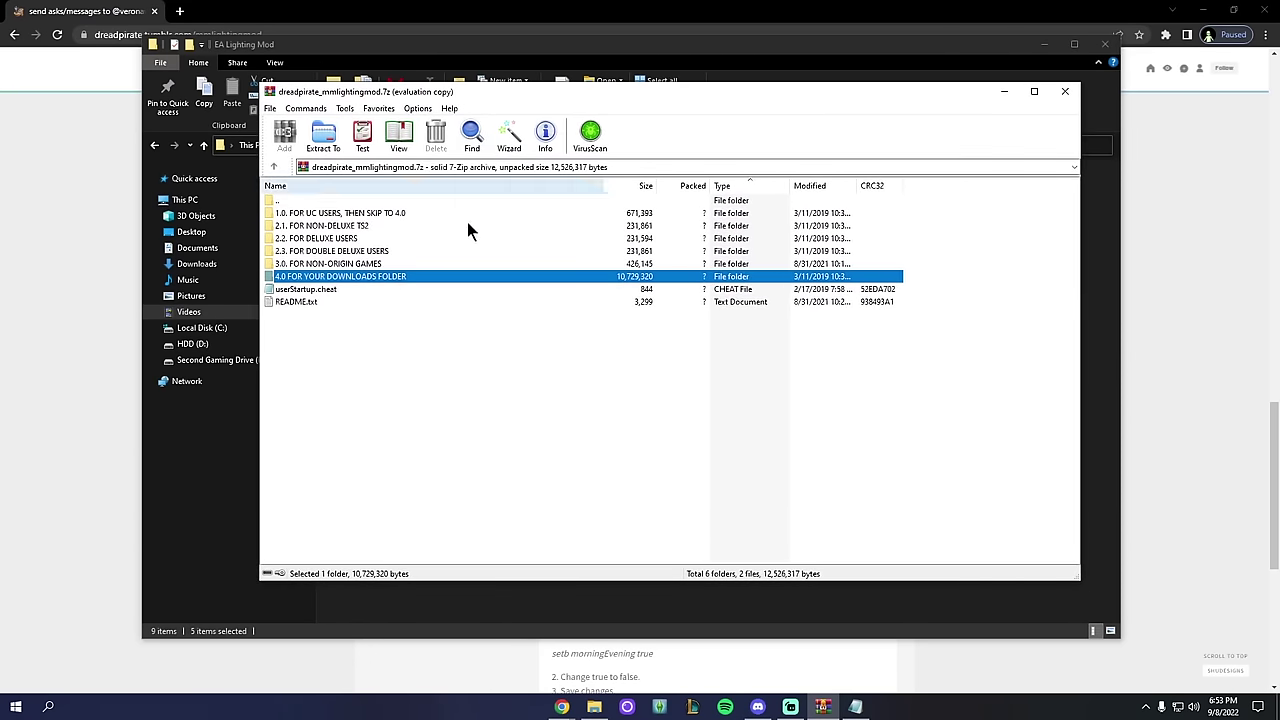
{"action": "key", "text": "Down"}
Step: Open the Config folder inside The Sims 2 Ultimate Collection and select its userStartup.cheat file
{"action": "left_click", "coordinate": [1097, 313]}
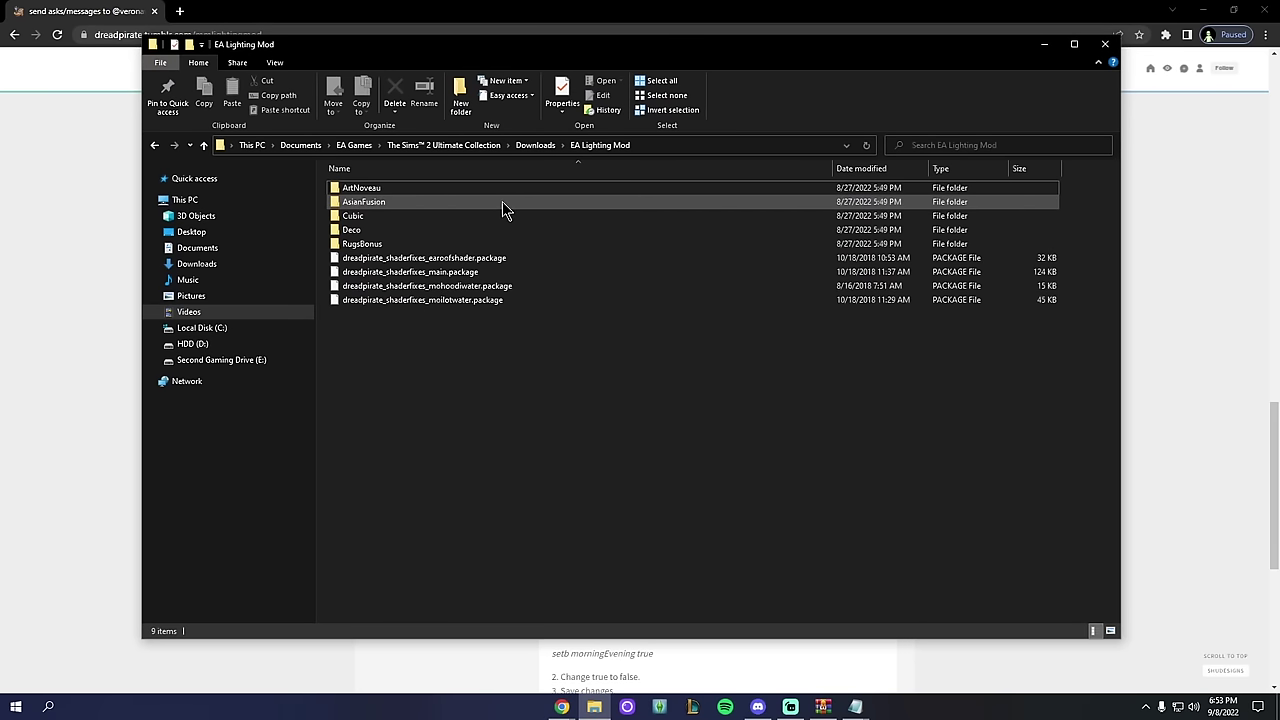
{"action": "left_click", "coordinate": [535, 145]}
{"action": "left_click", "coordinate": [470, 146]}
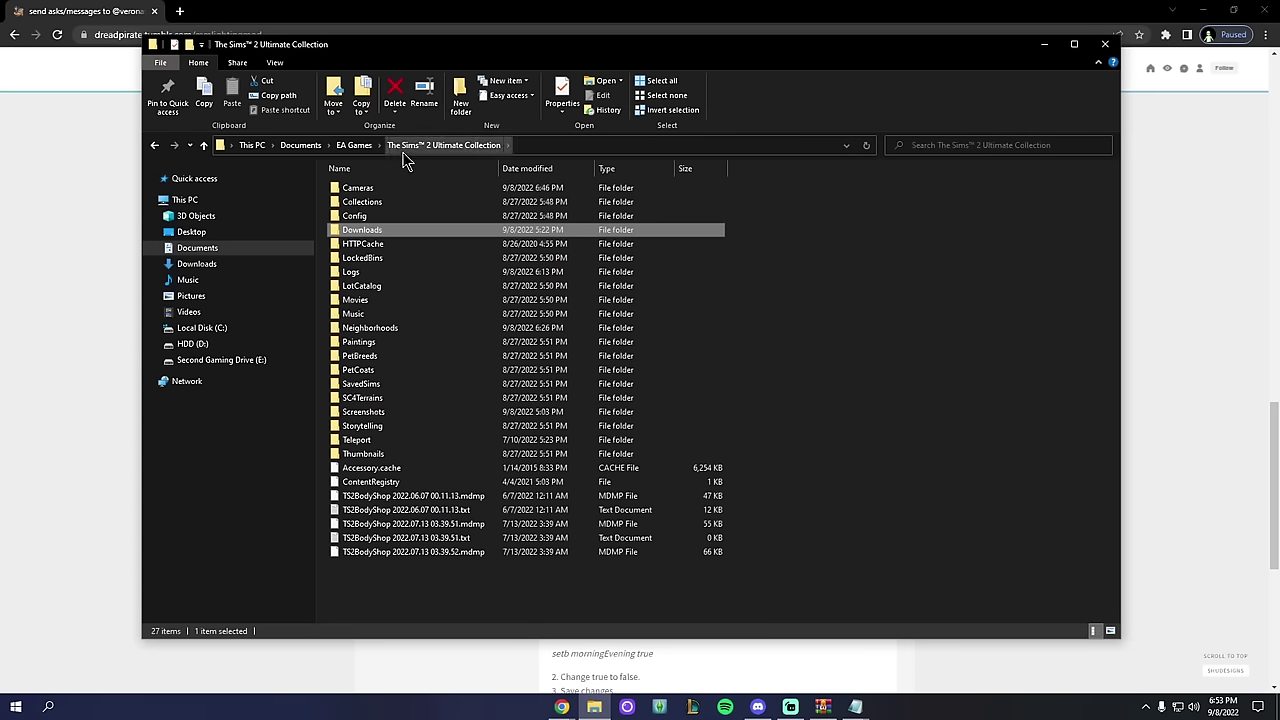
{"action": "left_click", "coordinate": [374, 218]}
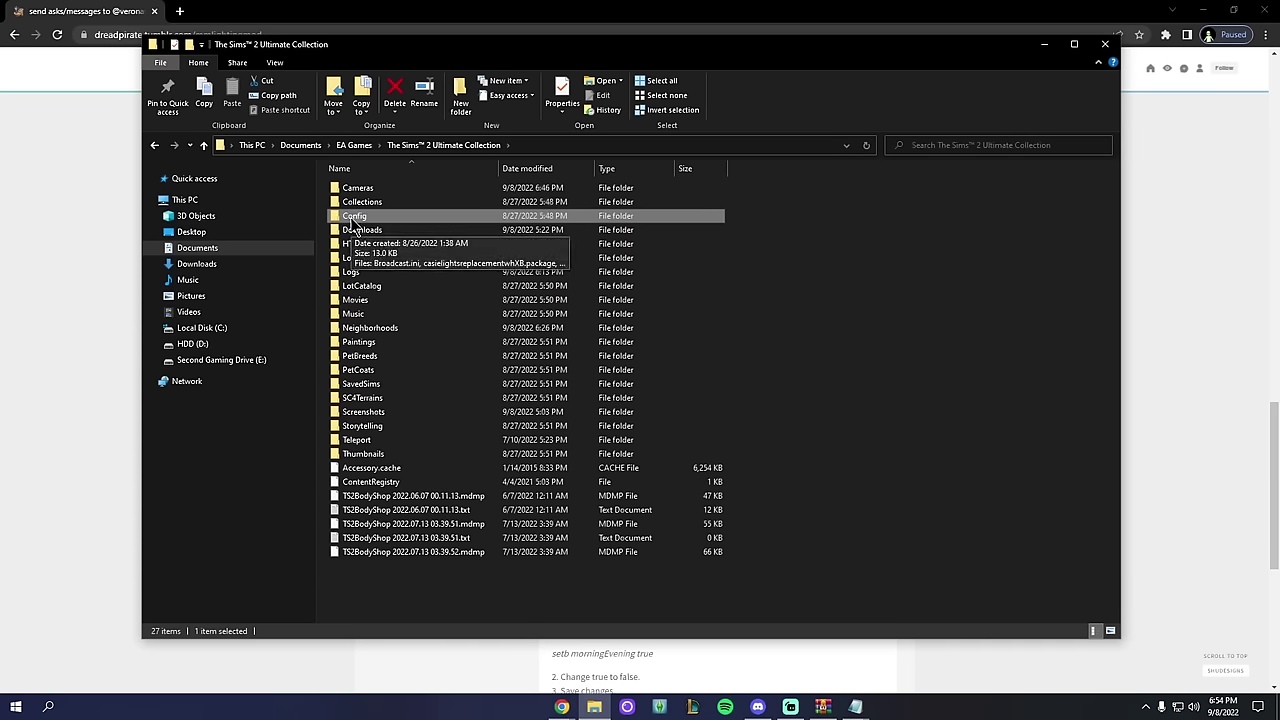
{"action": "double_click", "coordinate": [352, 221]}
{"action": "left_click", "coordinate": [358, 231]}
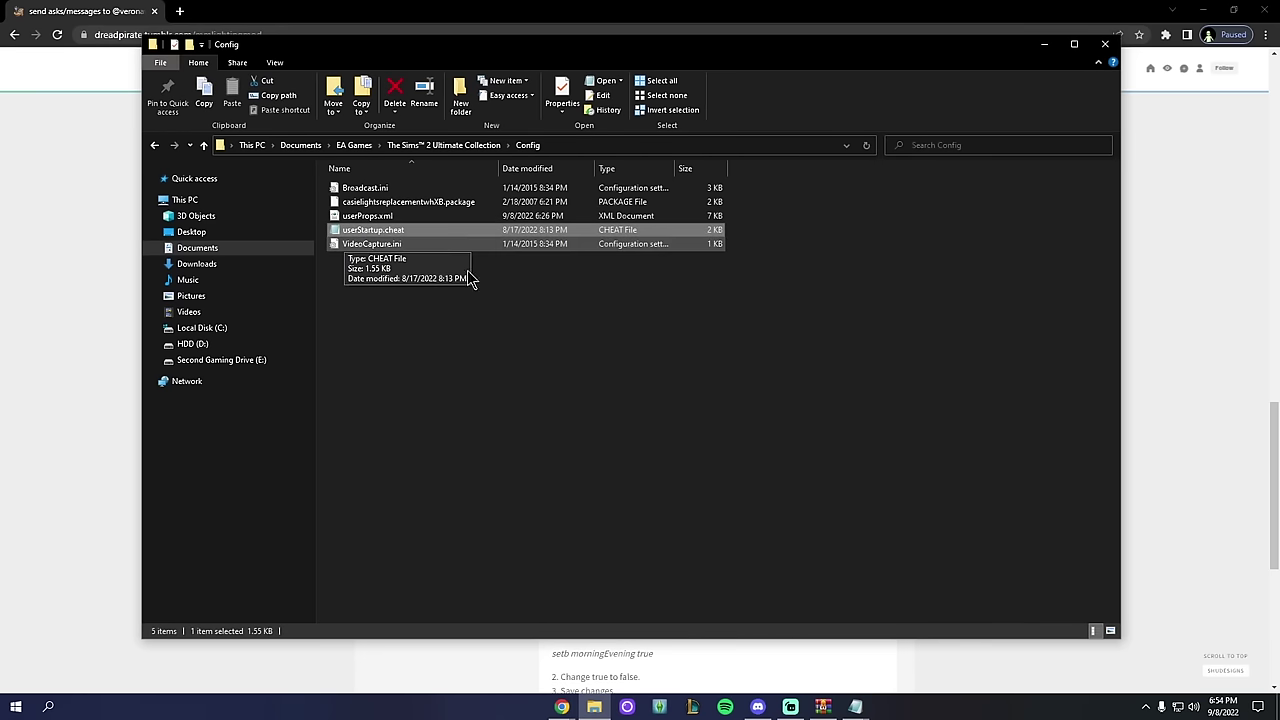
Step: Place the lighting mod archive beside the Config folder and select the archive's userStartup.cheat file
{"action": "left_click", "coordinate": [822, 707]}
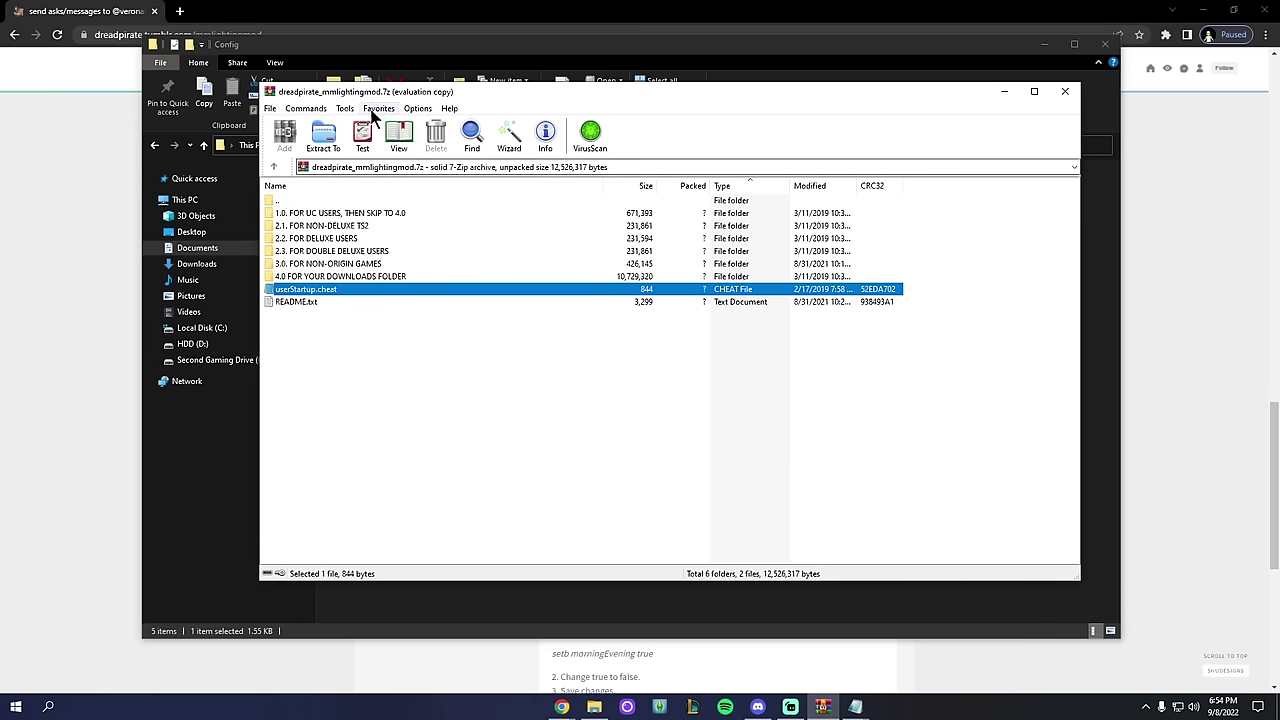
{"action": "left_click", "coordinate": [354, 167]}
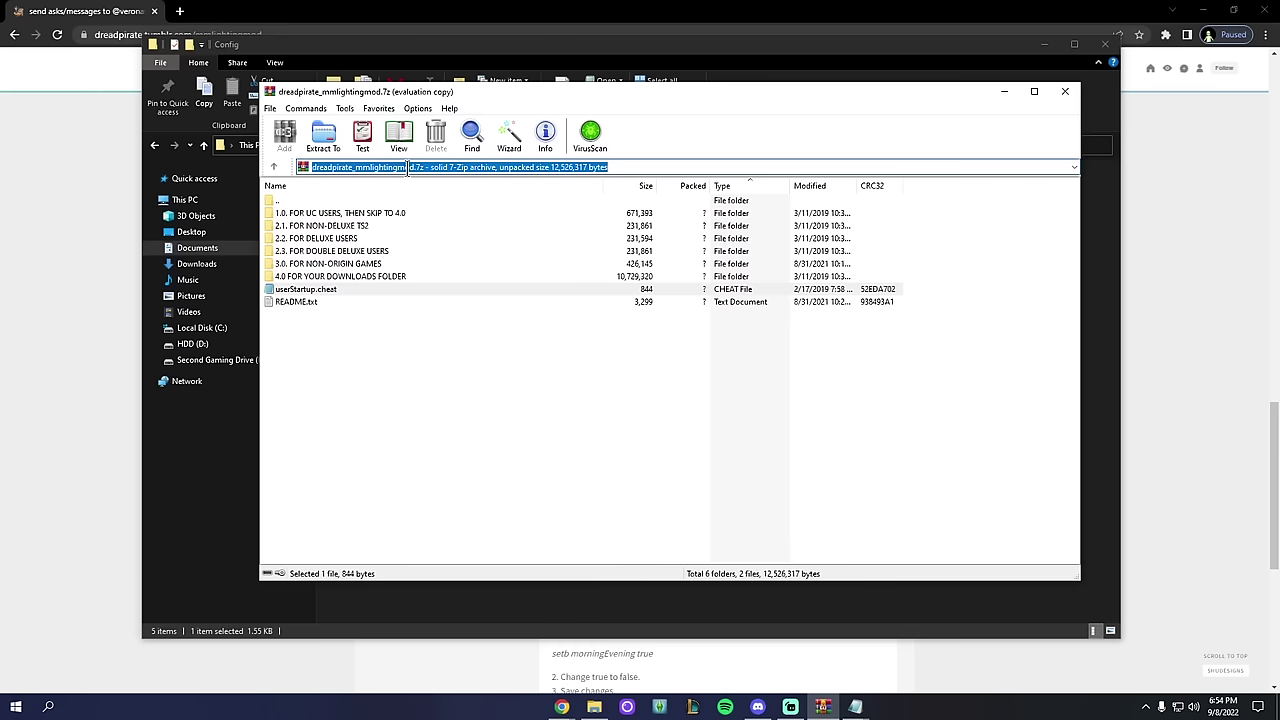
{"action": "left_click_drag", "start_coordinate": [312, 167], "coordinate": [387, 167]}
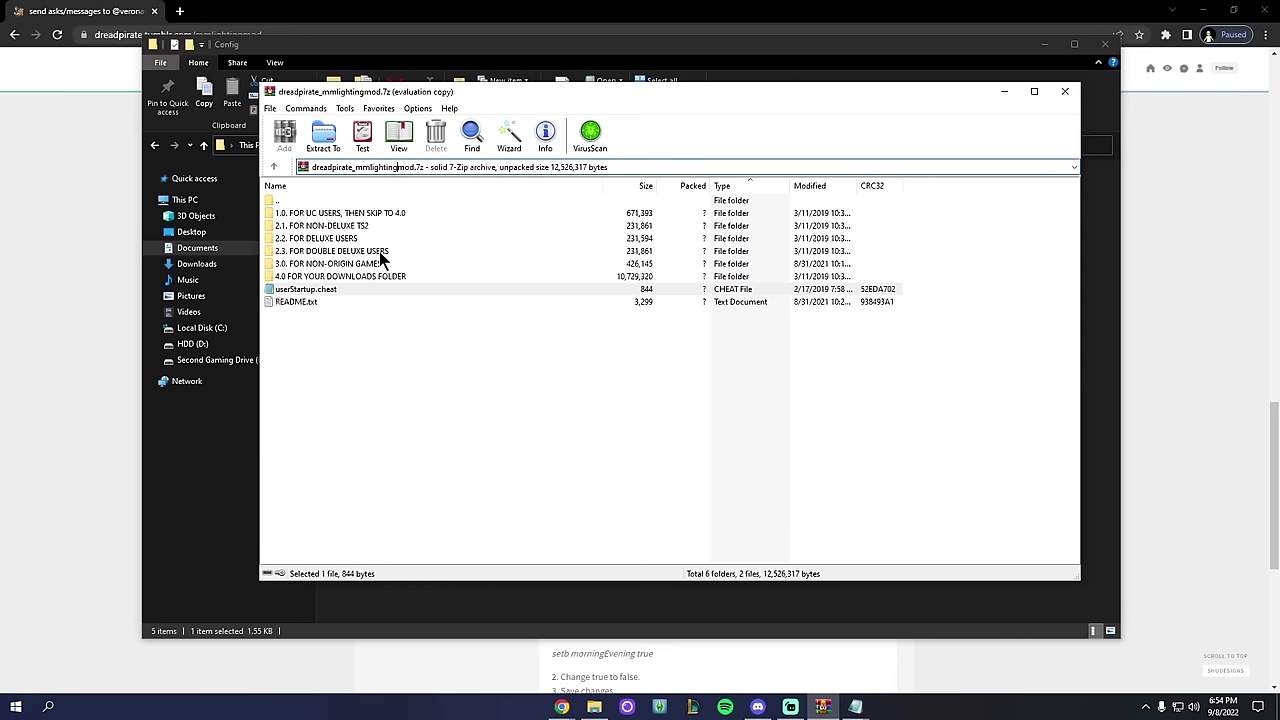
{"action": "left_click_drag", "start_coordinate": [414, 98], "coordinate": [650, 104]}
{"action": "left_click", "coordinate": [538, 295]}
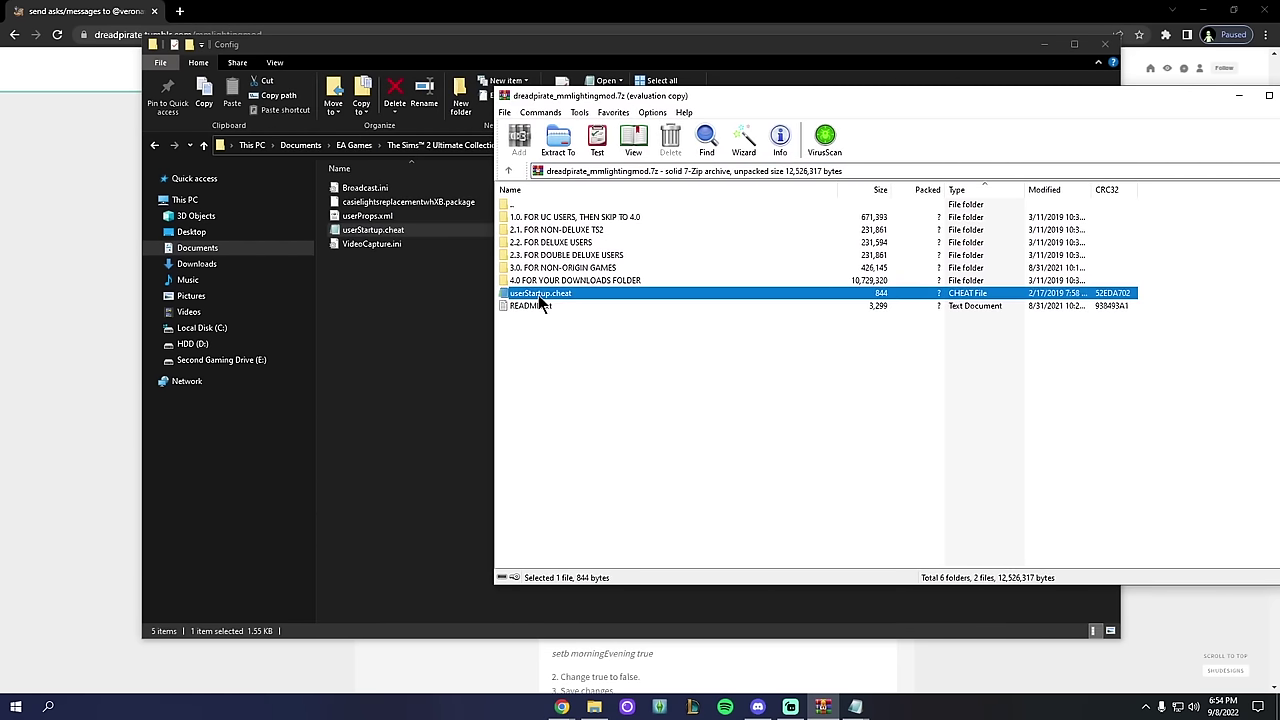
{"action": "left_click_drag", "start_coordinate": [601, 319], "coordinate": [462, 261]}
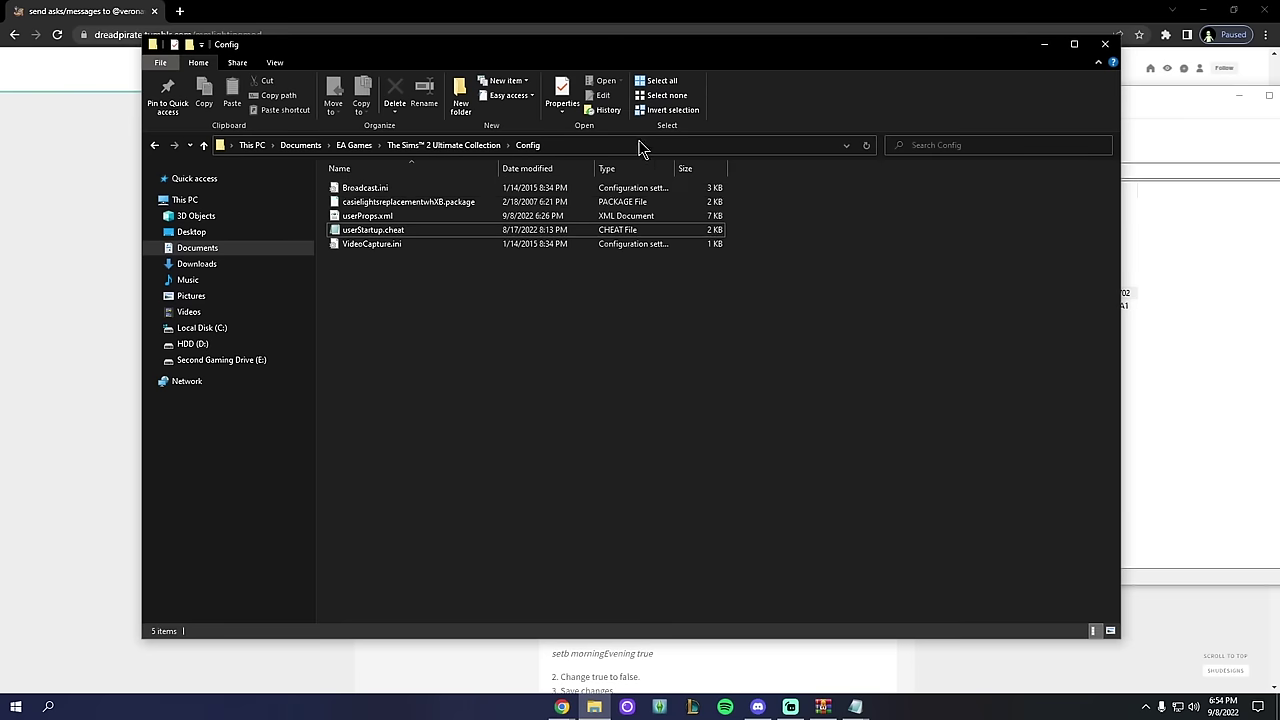
Step: Open the Config folder's userStartup.cheat file for editing in Notepad
{"action": "left_click", "coordinate": [395, 235]}
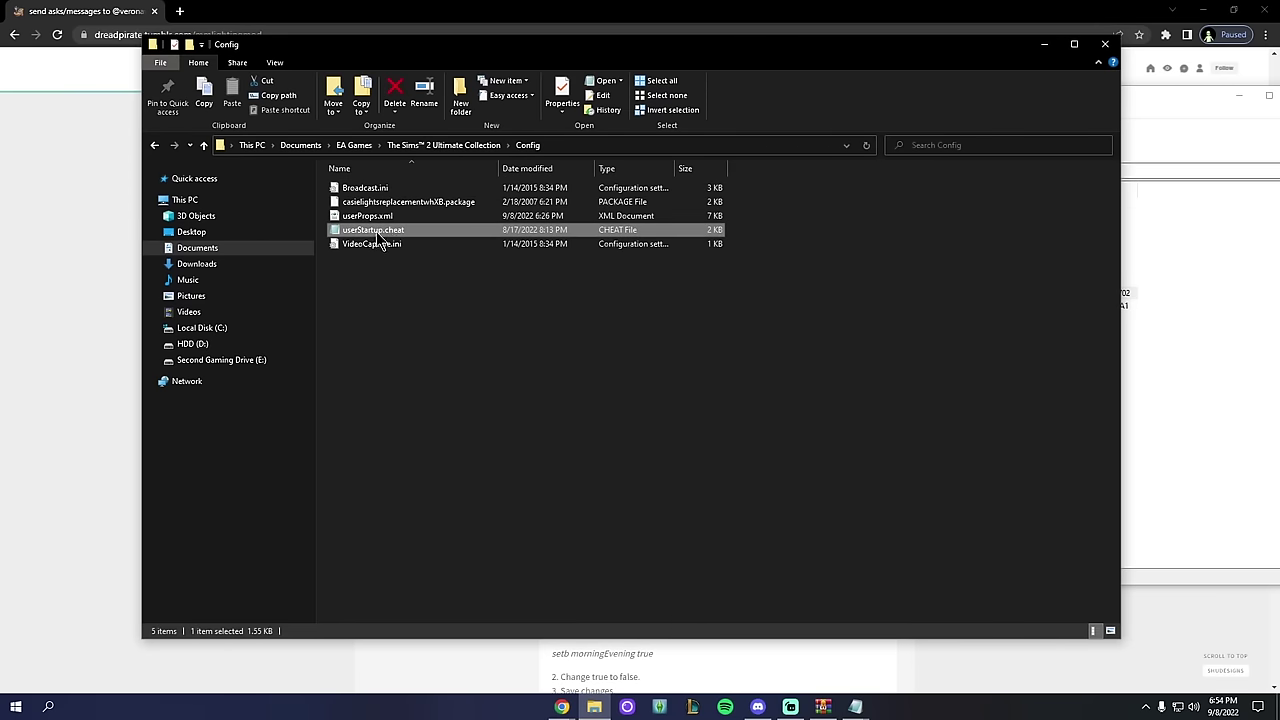
{"action": "right_click", "coordinate": [378, 237]}
{"action": "left_click", "coordinate": [474, 306]}
{"action": "left_click", "coordinate": [603, 366]}
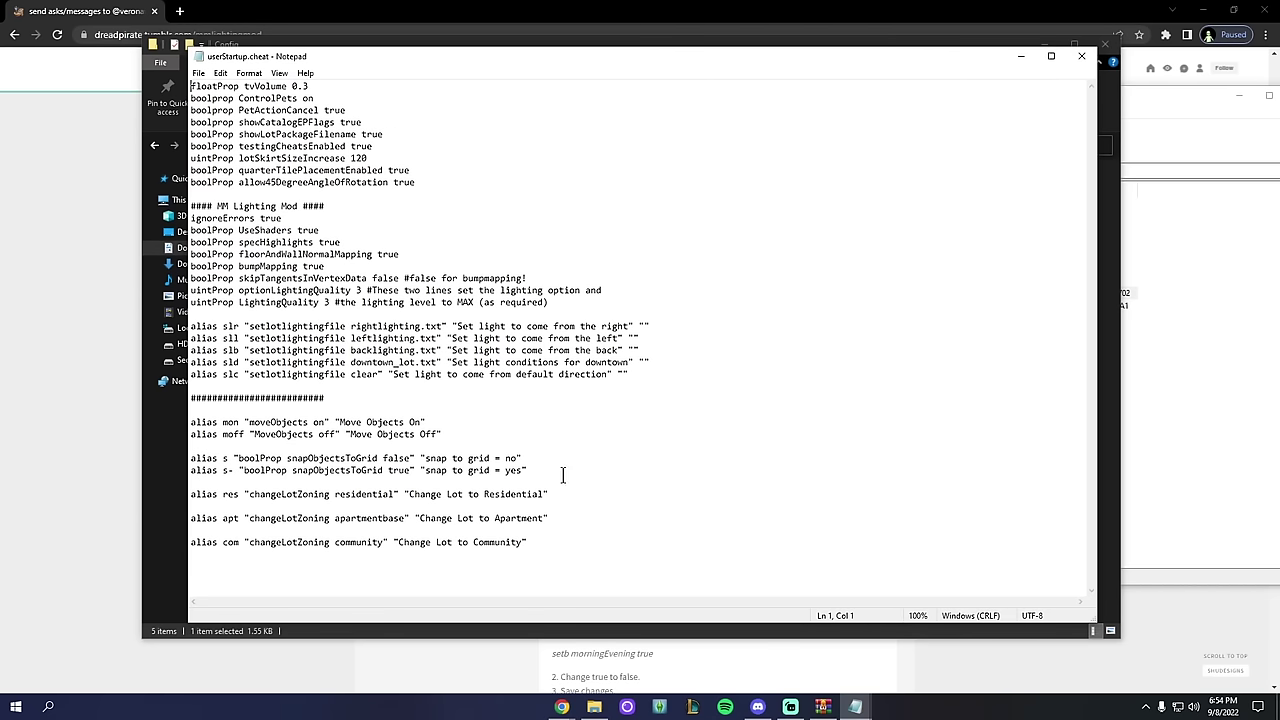
Step: View the archive's userStartup.cheat in Notepad, highlight its whole MM Lighting Mod block and put the window away
{"action": "left_click", "coordinate": [1212, 372]}
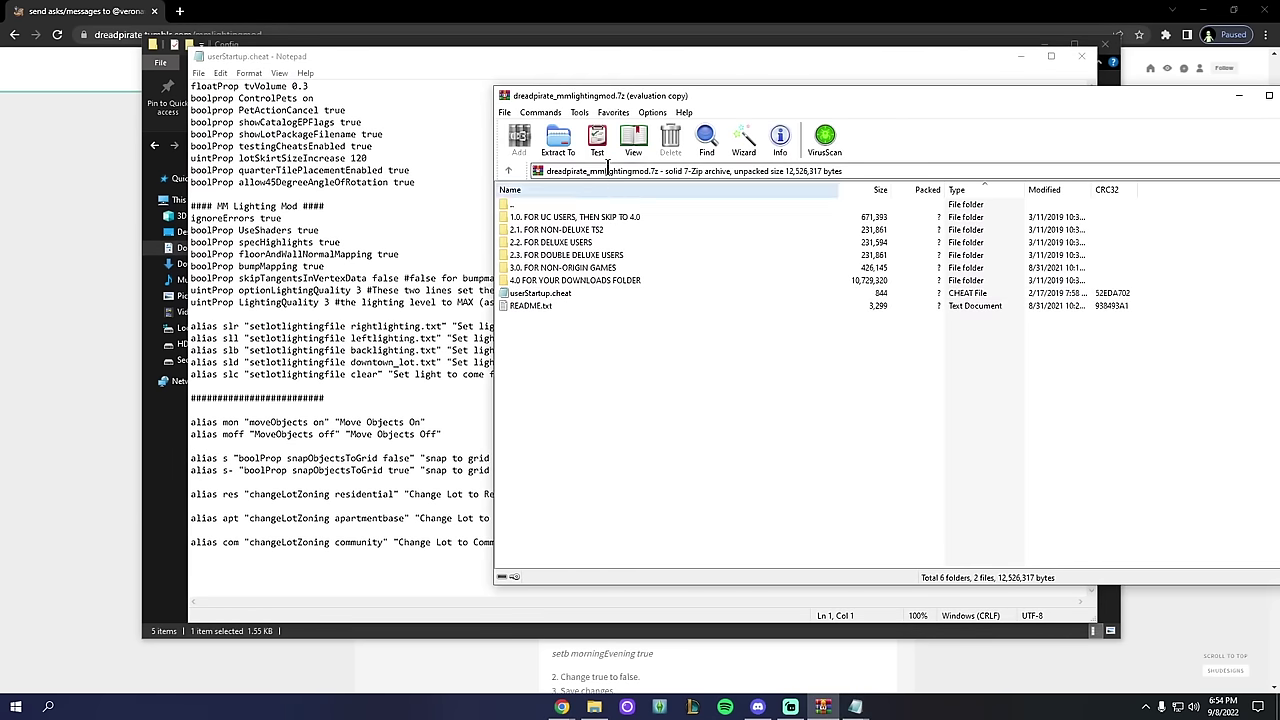
{"action": "left_click_drag", "start_coordinate": [700, 90], "coordinate": [522, 94]}
{"action": "double_click", "coordinate": [366, 291]}
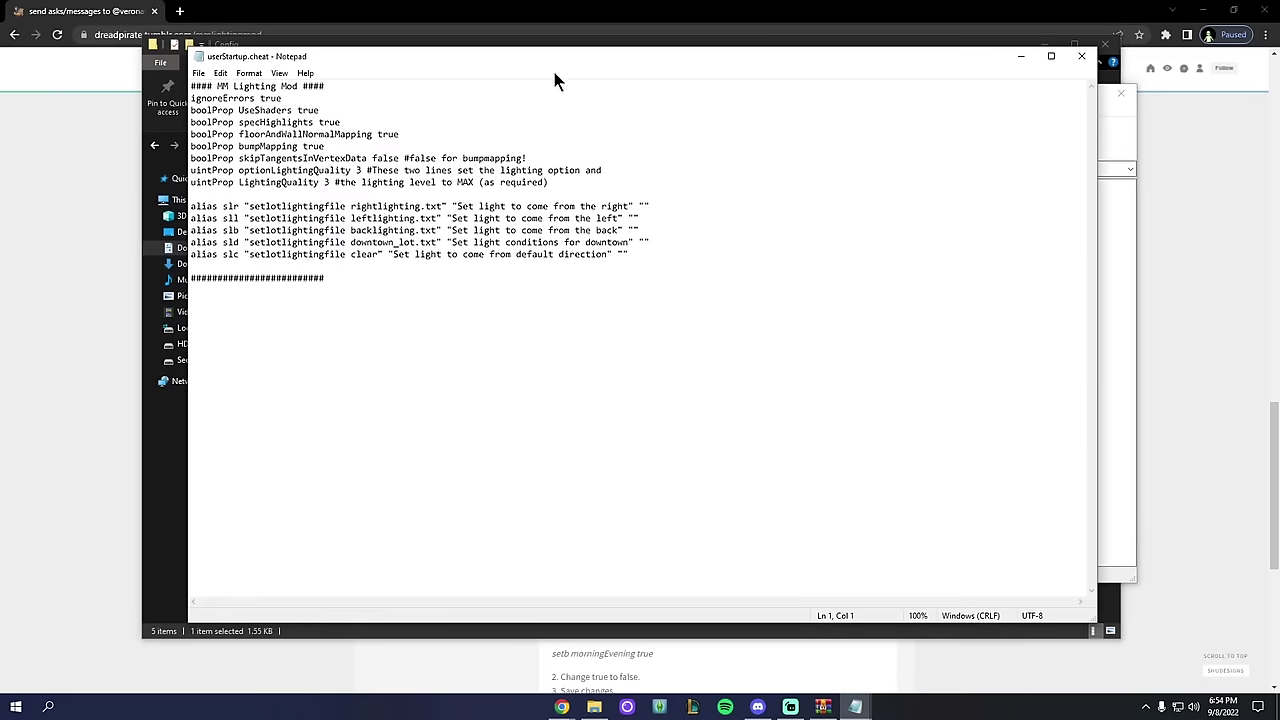
{"action": "left_click_drag", "start_coordinate": [490, 278], "coordinate": [180, 95]}
{"action": "left_click", "coordinate": [447, 306]}
{"action": "left_click_drag", "start_coordinate": [447, 306], "coordinate": [140, 80]}
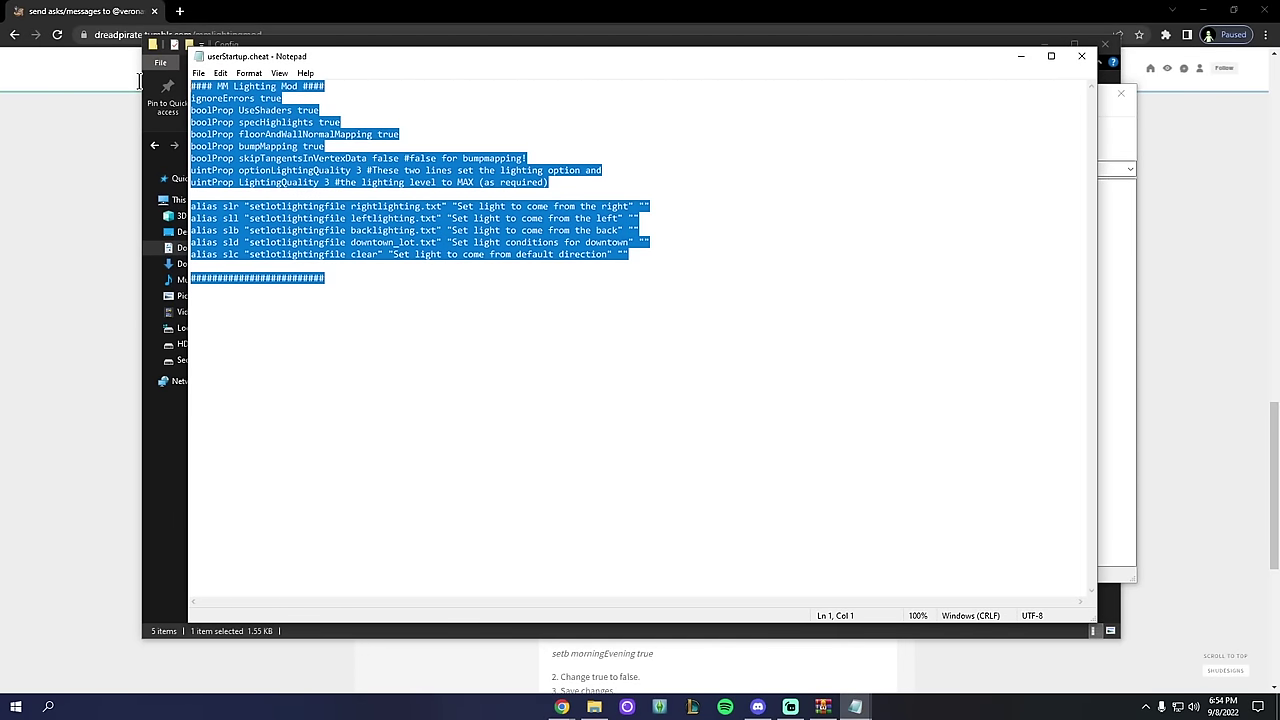
{"action": "left_click", "coordinate": [1016, 57]}
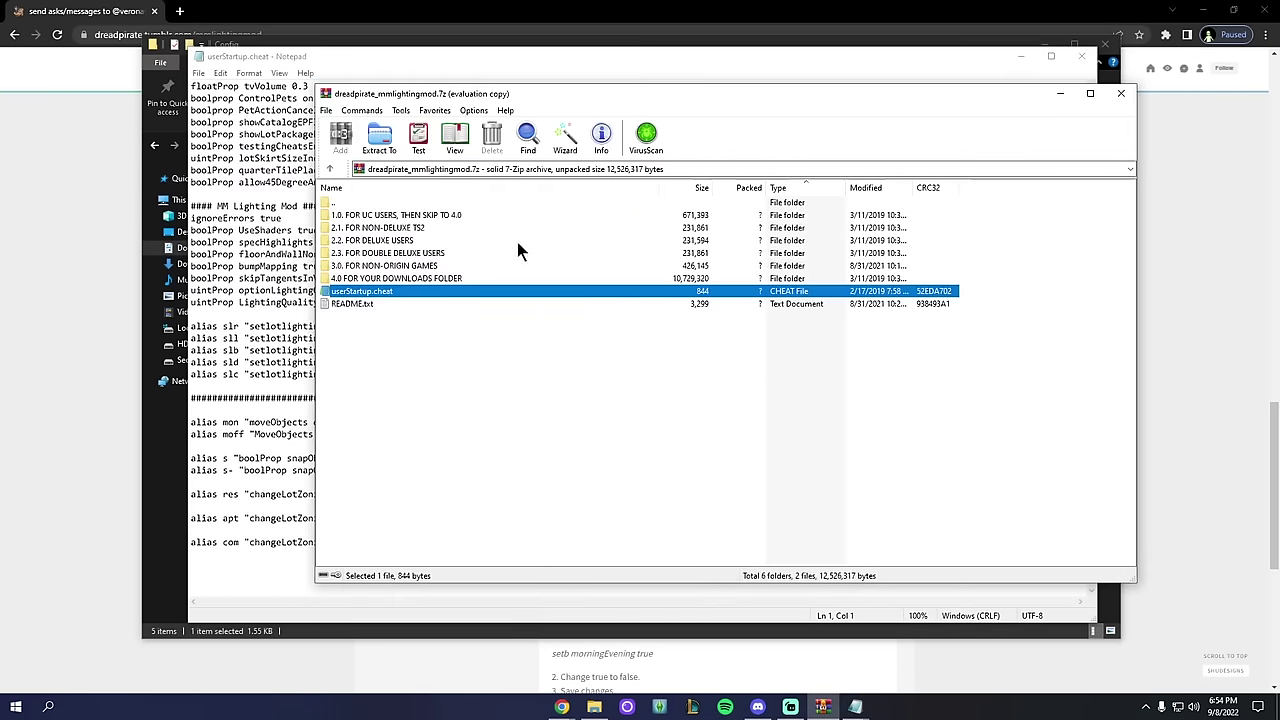
Step: Return to the Config folder and clear the open userStartup.cheat text window out of the way
{"action": "left_click", "coordinate": [169, 457]}
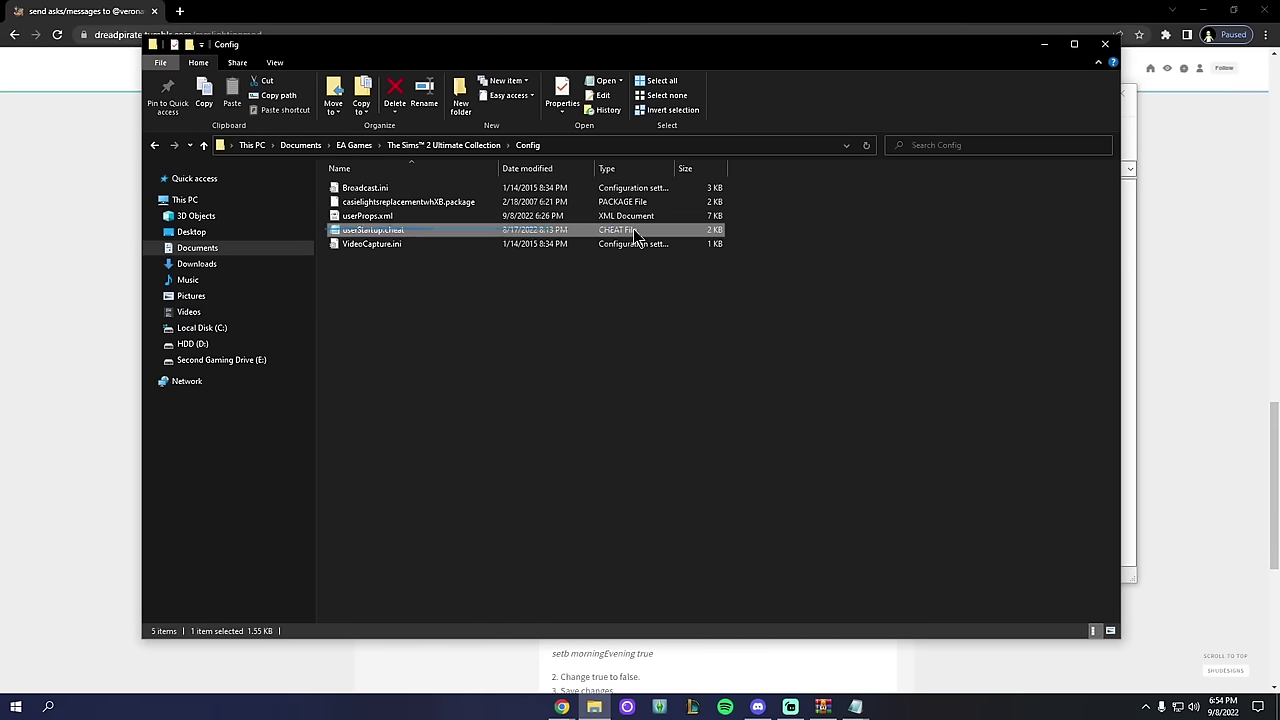
{"action": "left_click", "coordinate": [735, 233]}
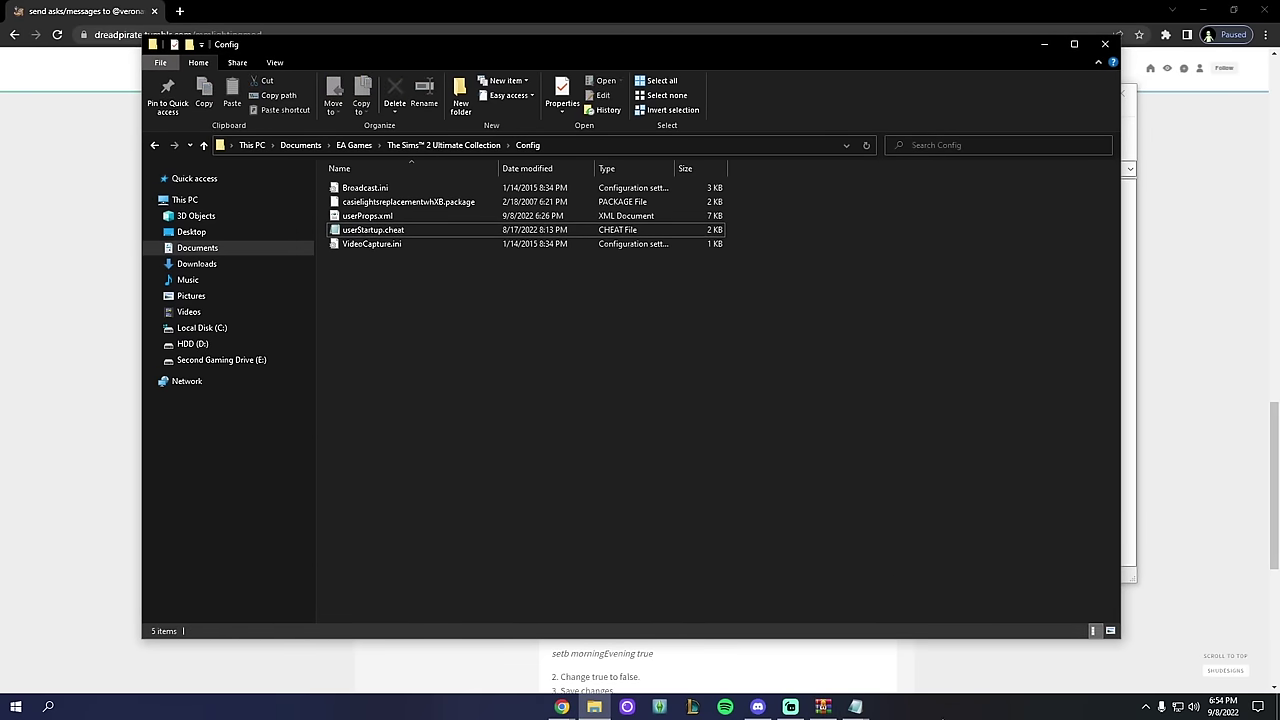
{"action": "left_click", "coordinate": [855, 707]}
{"action": "left_click_drag", "start_coordinate": [541, 84], "coordinate": [881, 77]}
{"action": "left_click_drag", "start_coordinate": [627, 82], "coordinate": [346, 76]}
{"action": "left_click", "coordinate": [1036, 74]}
Step: Reopen userStartup.cheat from the lighting mod archive and copy all of its lines
{"action": "left_click", "coordinate": [822, 707]}
{"action": "left_click_drag", "start_coordinate": [390, 310], "coordinate": [391, 183]}
{"action": "left_click", "coordinate": [452, 260]}
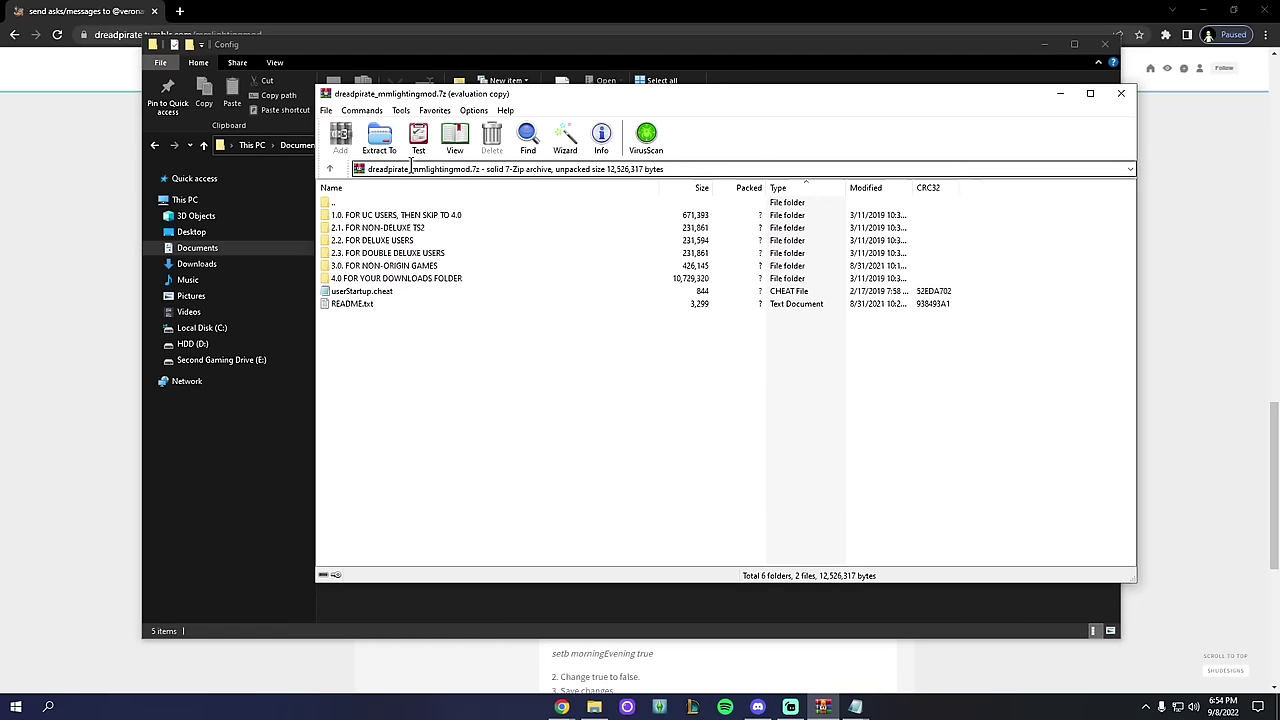
{"action": "left_click", "coordinate": [343, 292]}
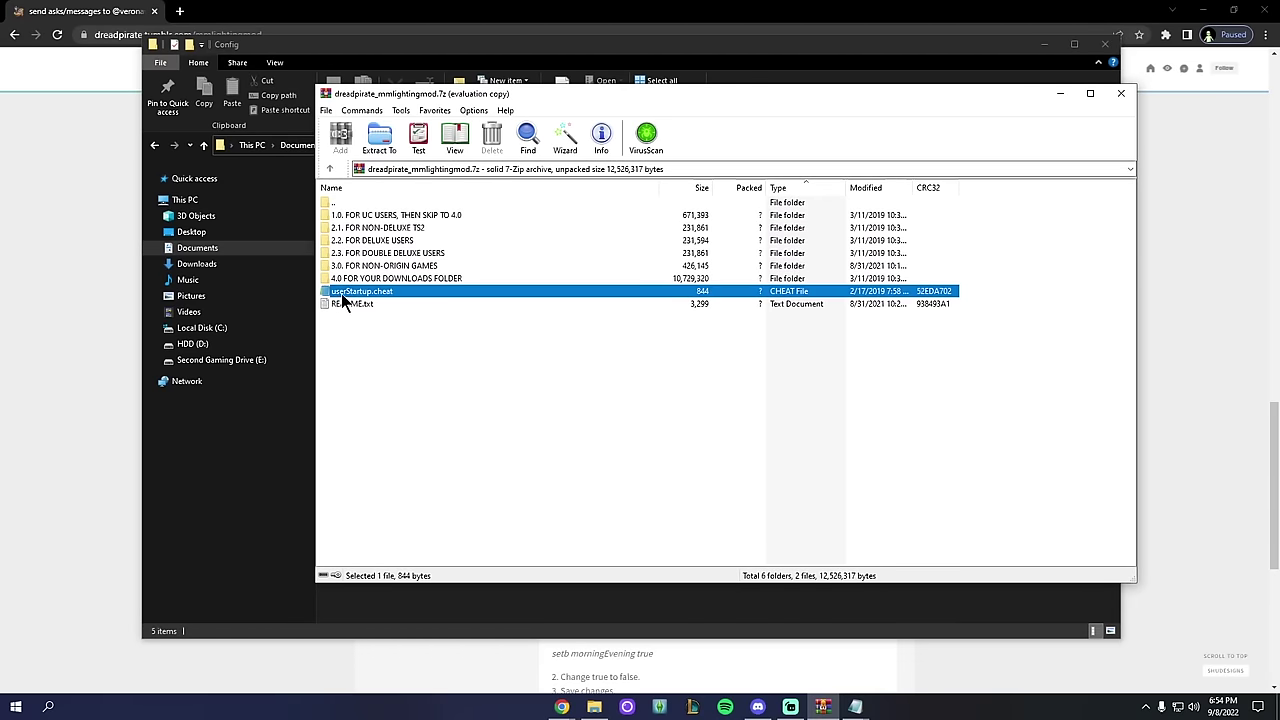
{"action": "double_click", "coordinate": [350, 292]}
{"action": "key", "text": "ctrl+a"}
{"action": "right_click", "coordinate": [555, 158]}
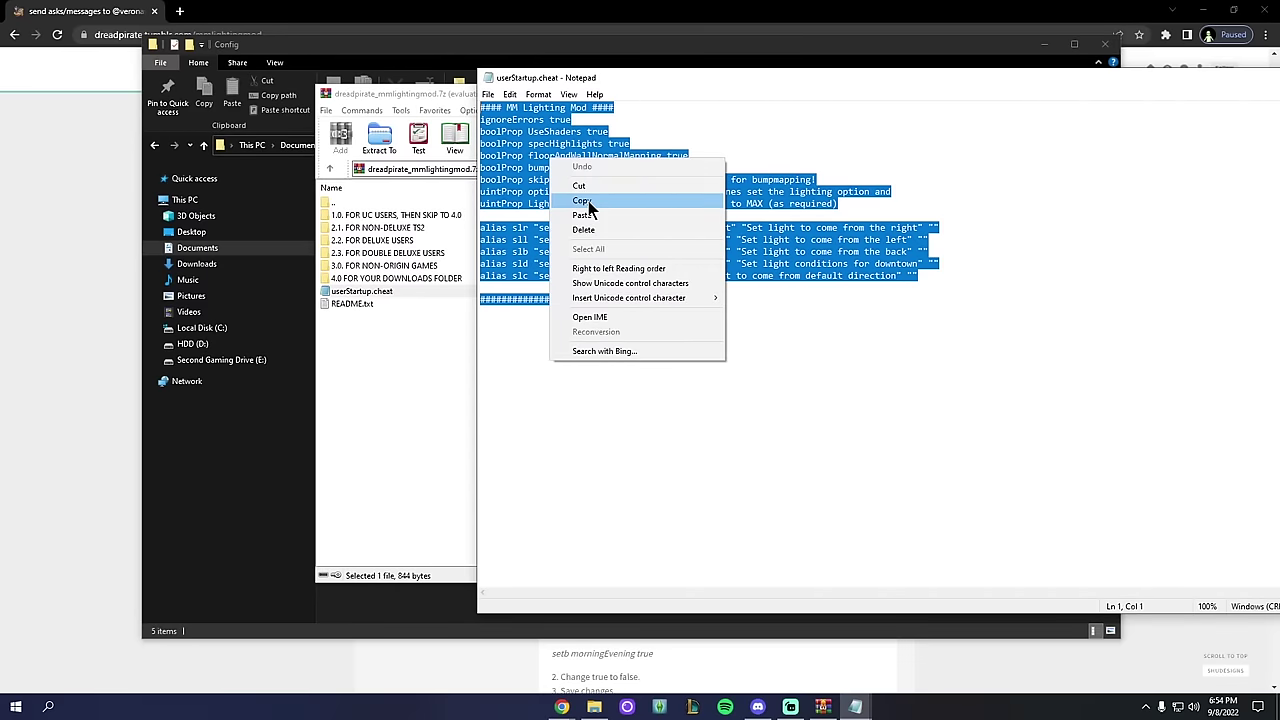
{"action": "left_click", "coordinate": [590, 197]}
Step: Highlight the MM Lighting Mod block in the Config folder's userStartup.cheat, and save and close the file
{"action": "left_click", "coordinate": [250, 572]}
{"action": "double_click", "coordinate": [372, 230]}
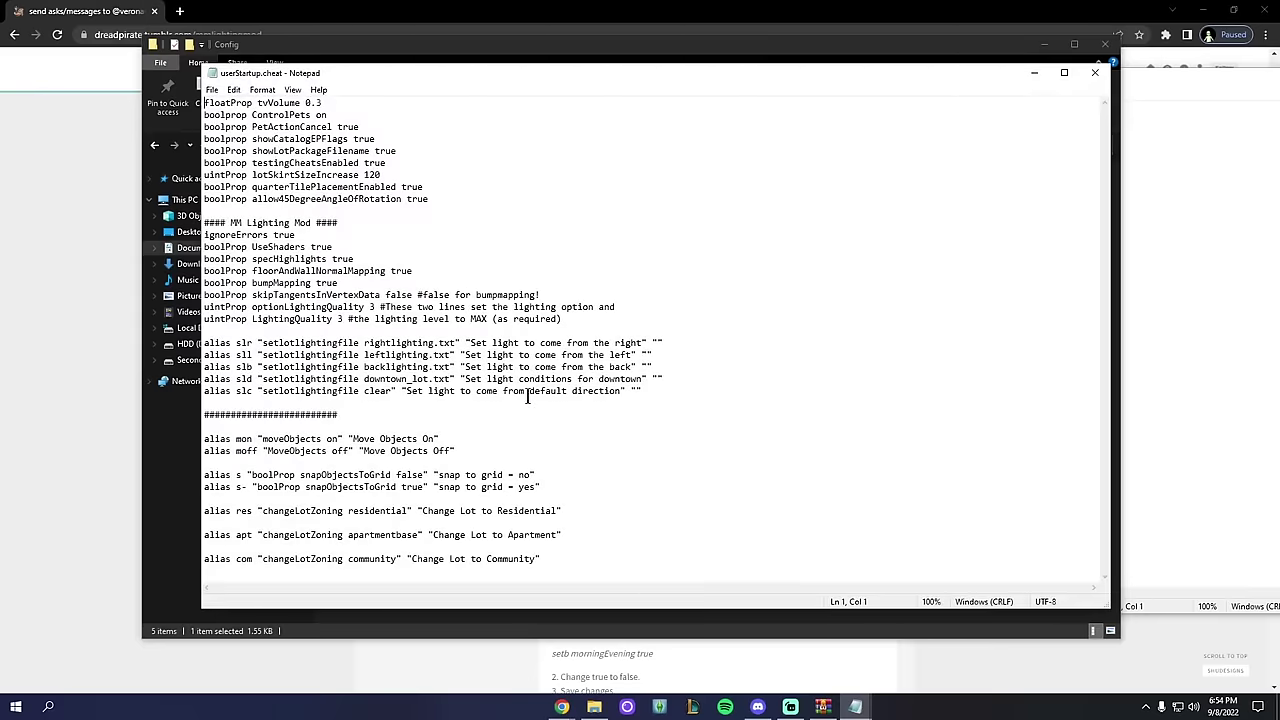
{"action": "left_click_drag", "start_coordinate": [350, 415], "coordinate": [193, 211]}
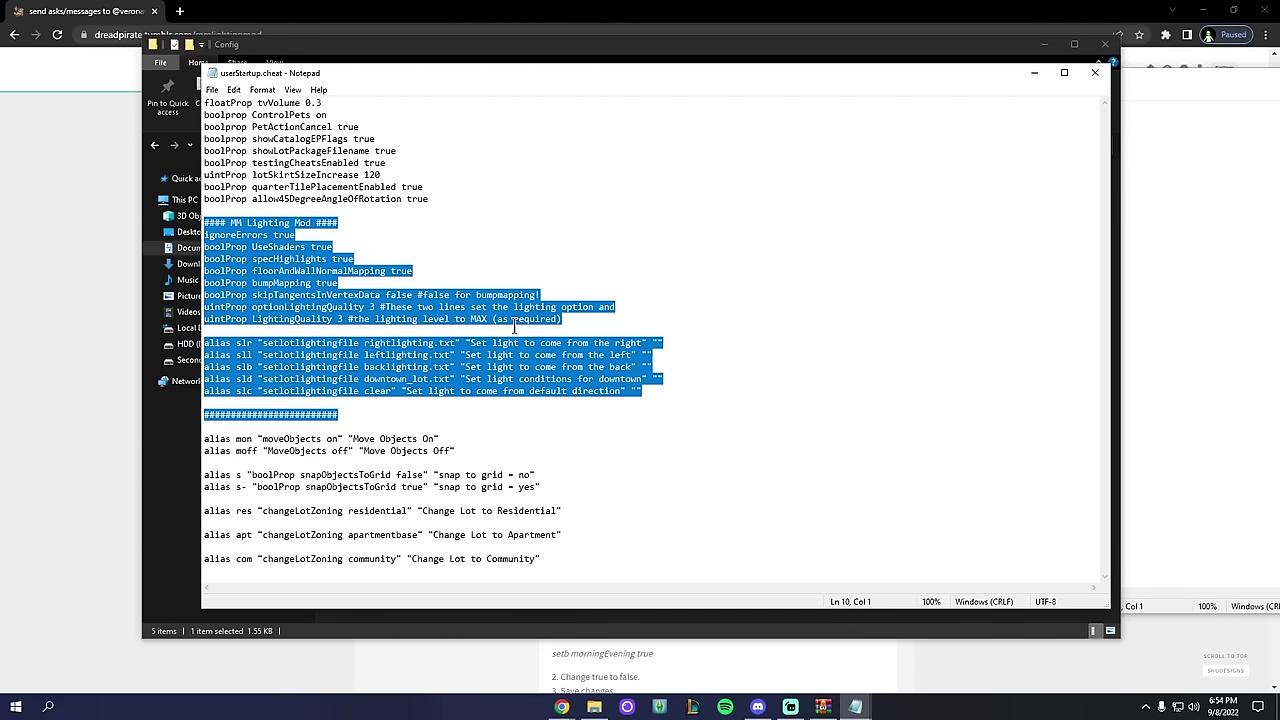
{"action": "left_click", "coordinate": [211, 89]}
{"action": "left_click", "coordinate": [250, 148]}
{"action": "left_click", "coordinate": [1095, 72]}
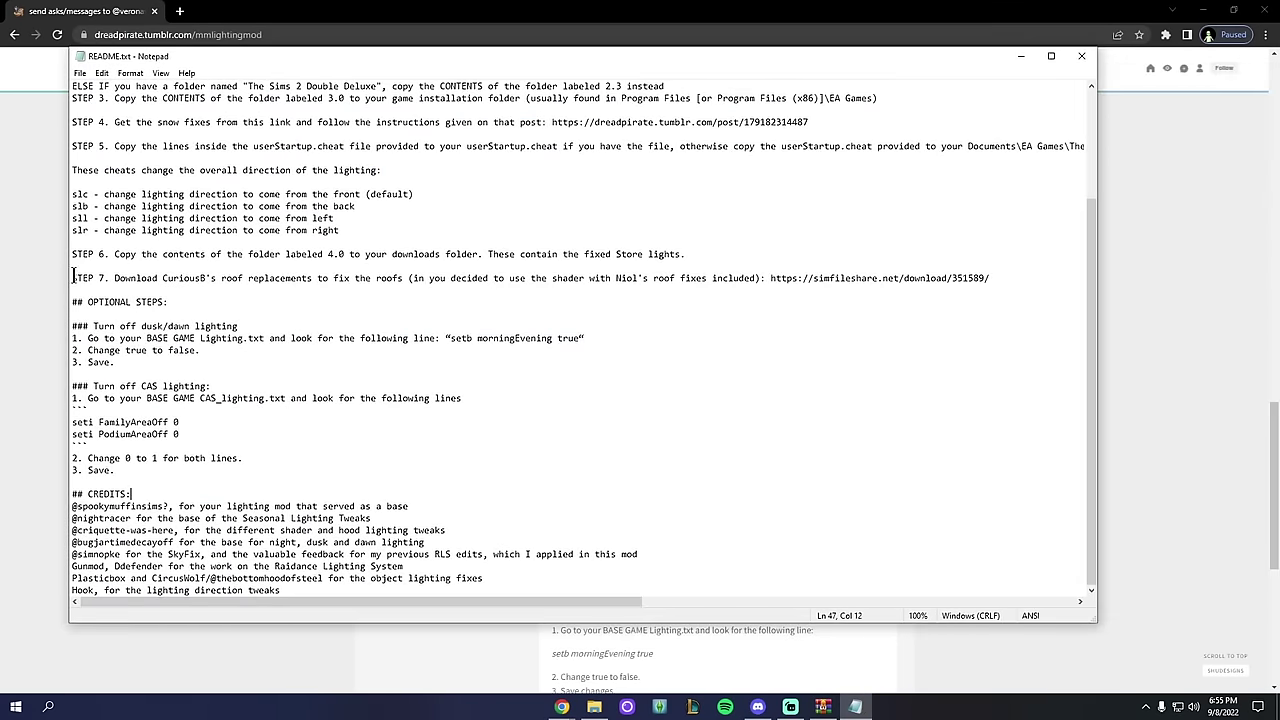
Step: Compare STEP 7 of the README, about CuriousB's roof replacements and their download link, with the earoofshader package in the EA Lighting Mod folder
{"action": "left_click_drag", "start_coordinate": [514, 262], "coordinate": [989, 282]}
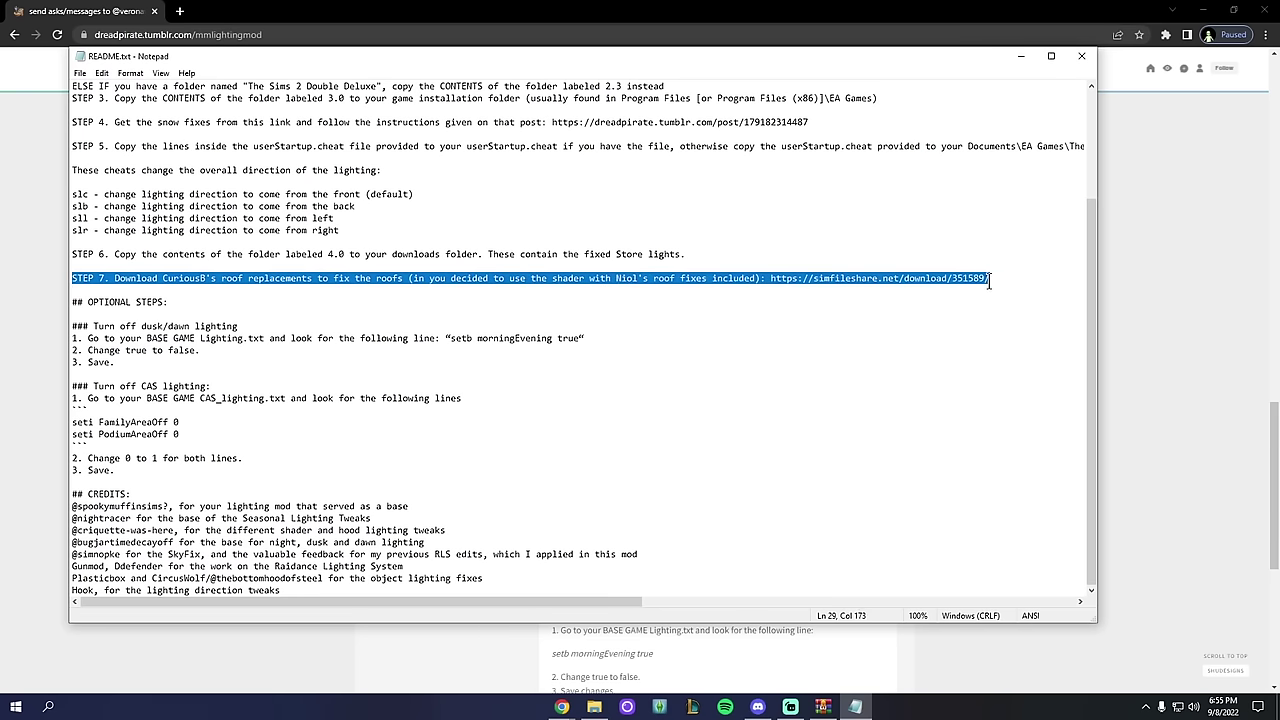
{"action": "left_click", "coordinate": [243, 302]}
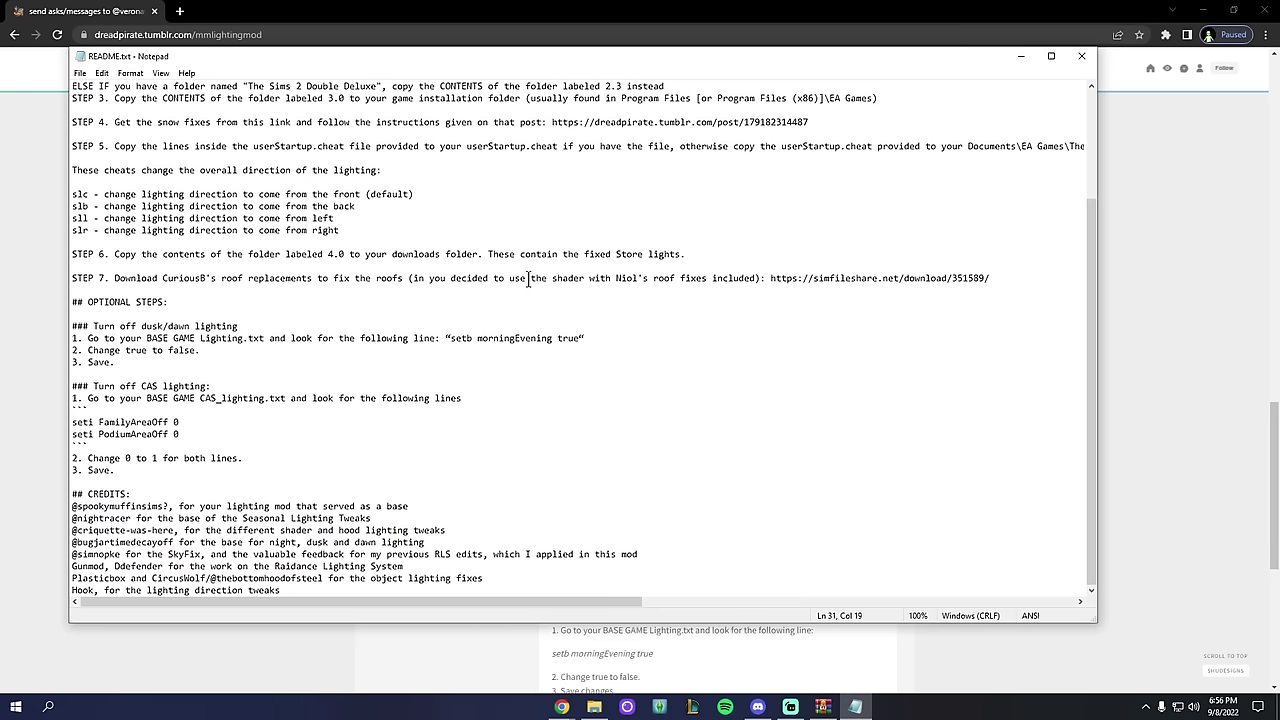
{"action": "left_click", "coordinate": [594, 707]}
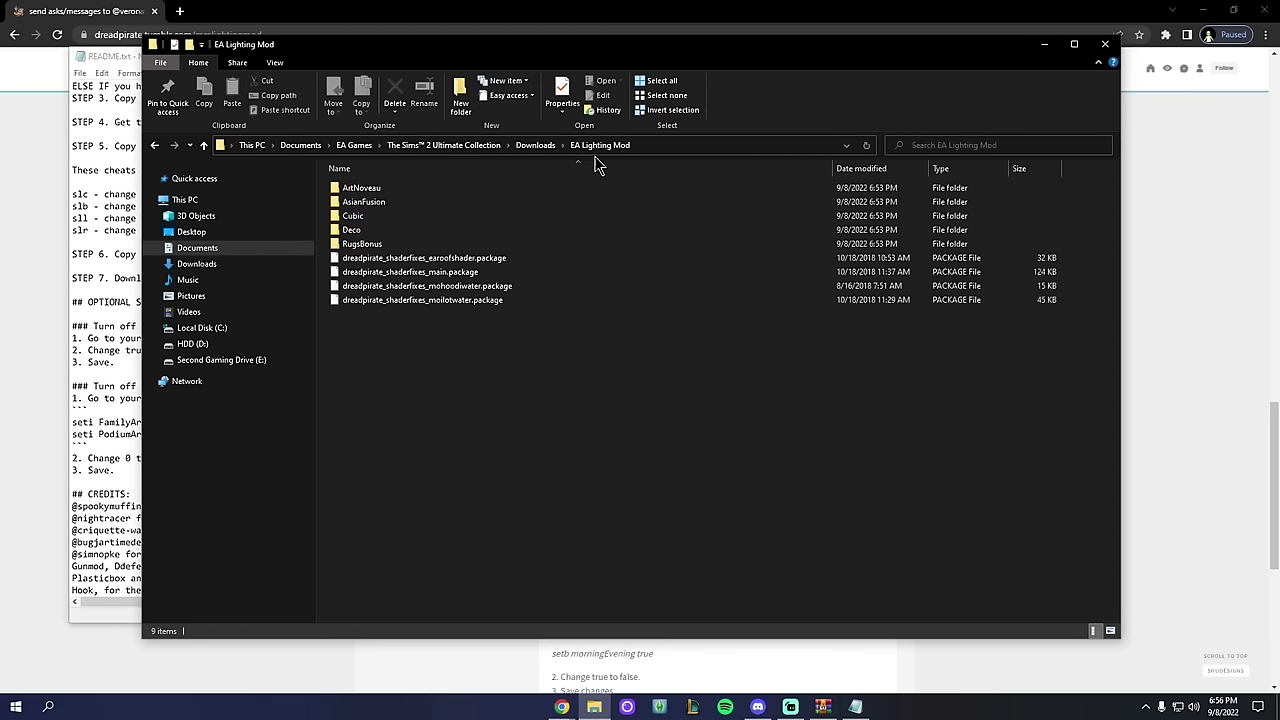
{"action": "left_click_drag", "start_coordinate": [476, 44], "coordinate": [423, 87]}
{"action": "left_click_drag", "start_coordinate": [490, 390], "coordinate": [405, 318]}
{"action": "left_click", "coordinate": [491, 409]}
{"action": "left_click", "coordinate": [445, 305]}
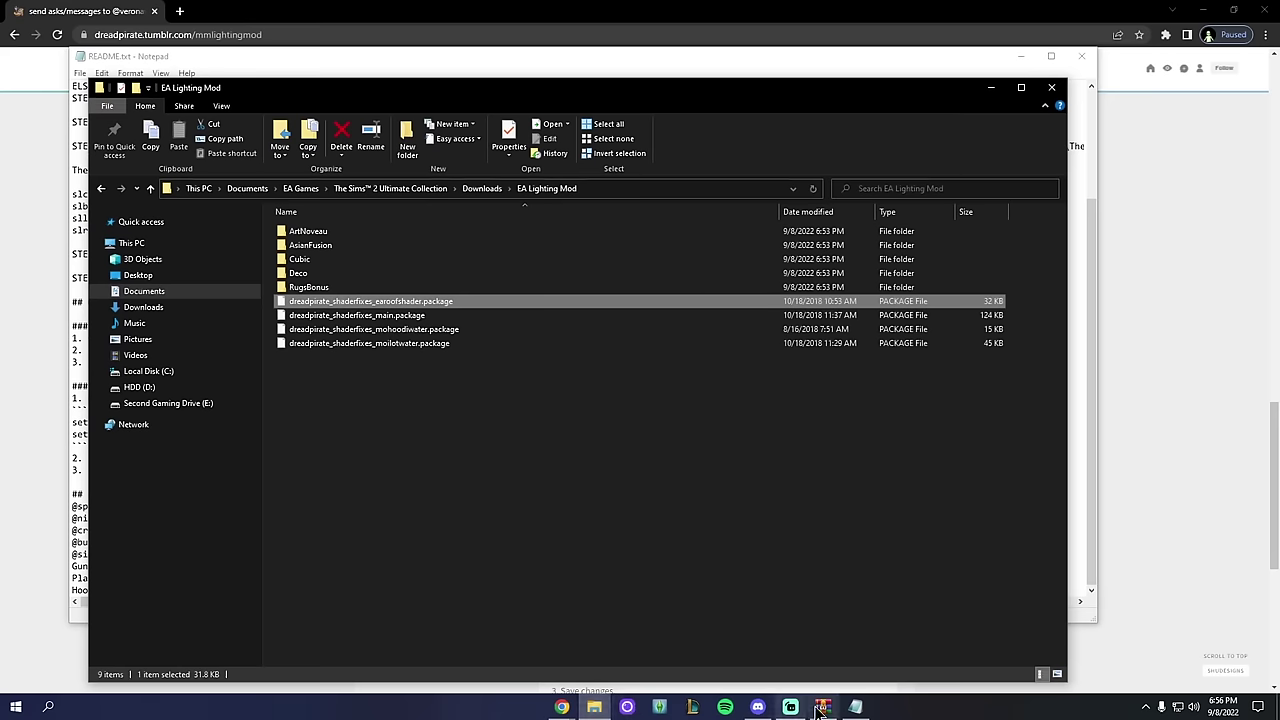
{"action": "key", "text": "alt+Tab"}
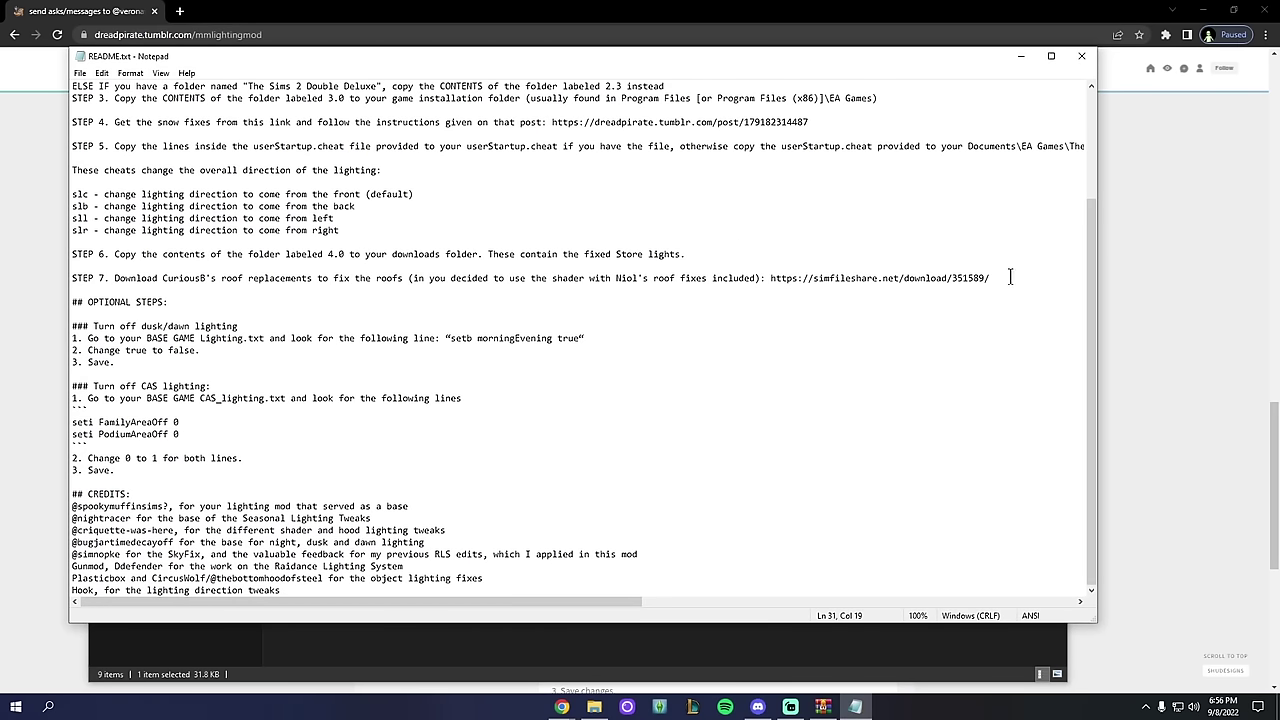
{"action": "left_click_drag", "start_coordinate": [1010, 277], "coordinate": [768, 278]}
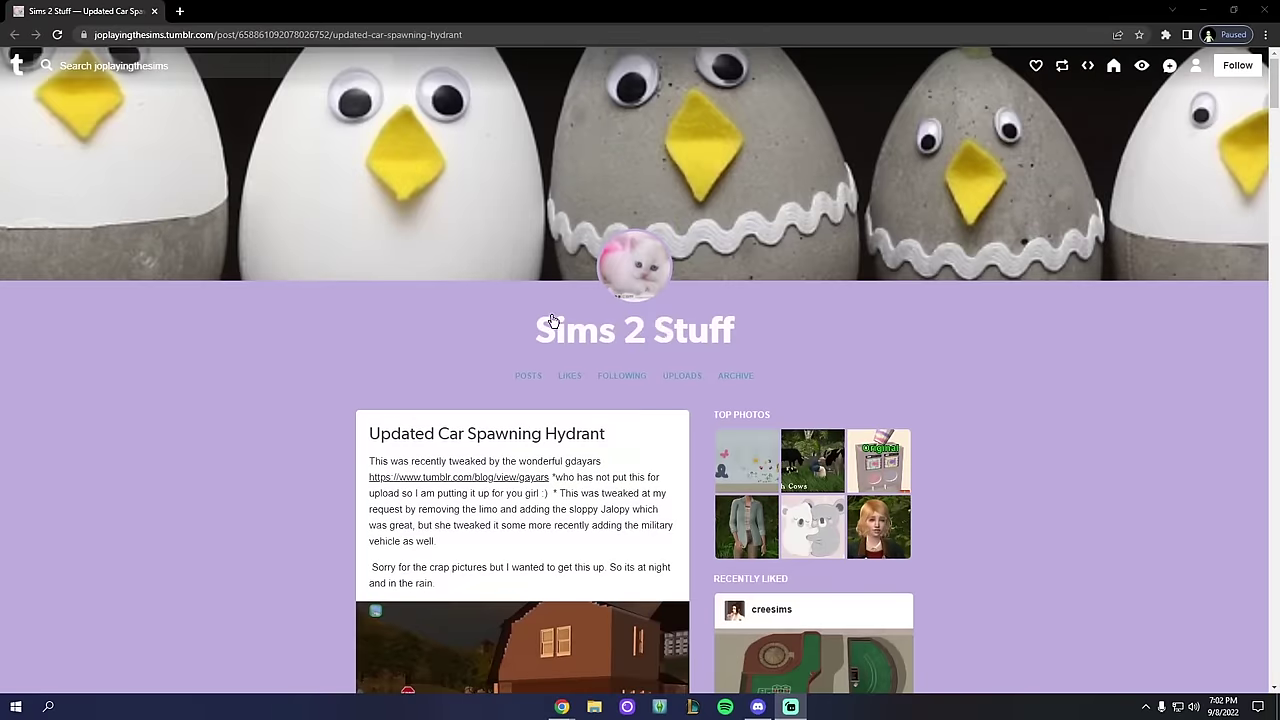
Step: Examine the Updated Car Spawning Hydrant post's pictures and text, and highlight "removing the limo and adding the sloppy Jalopy"
{"action": "scroll", "coordinate": [540, 318], "scroll_direction": "down", "scroll_amount": 4}
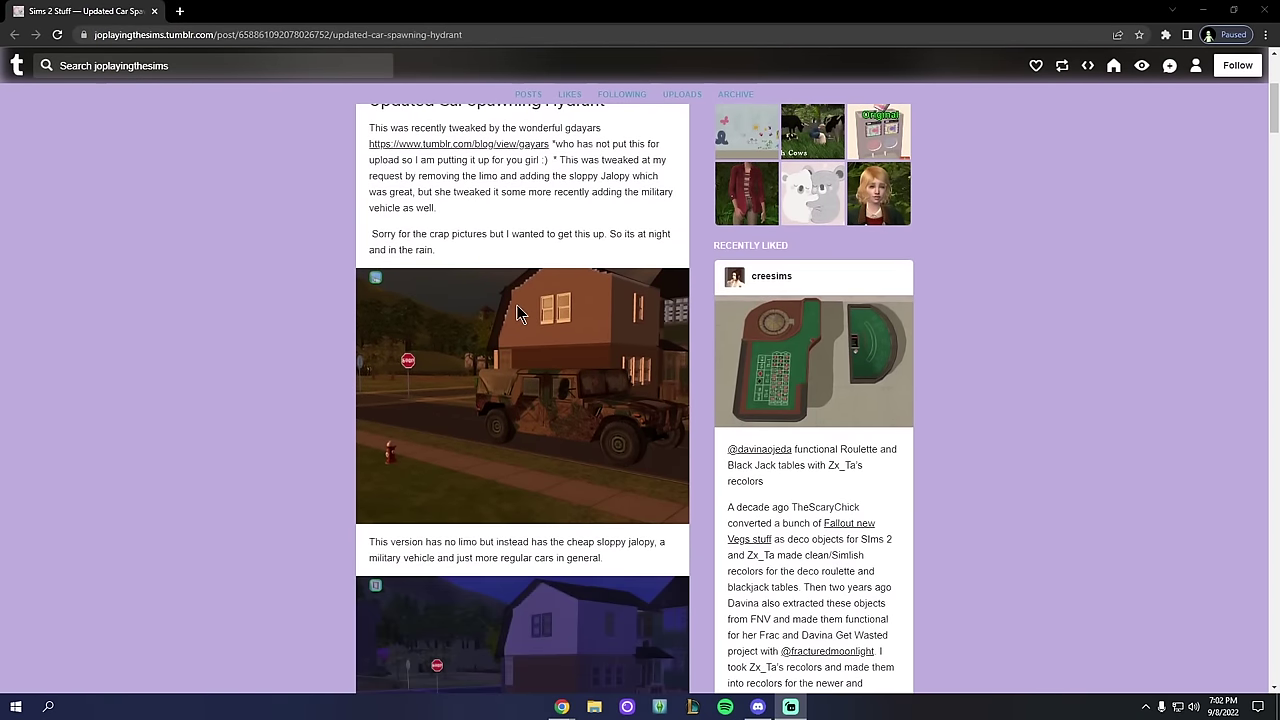
{"action": "scroll", "coordinate": [517, 313], "scroll_direction": "up", "scroll_amount": 1}
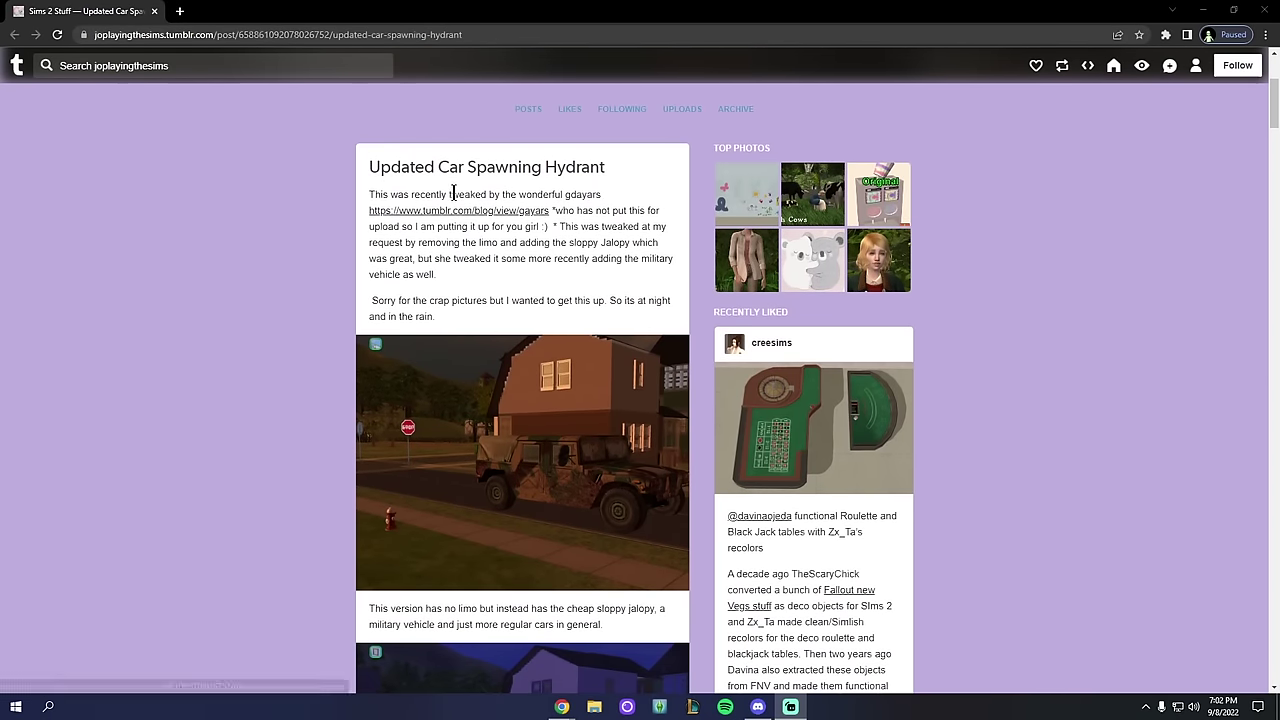
{"action": "scroll", "coordinate": [445, 235], "scroll_direction": "down", "scroll_amount": 3}
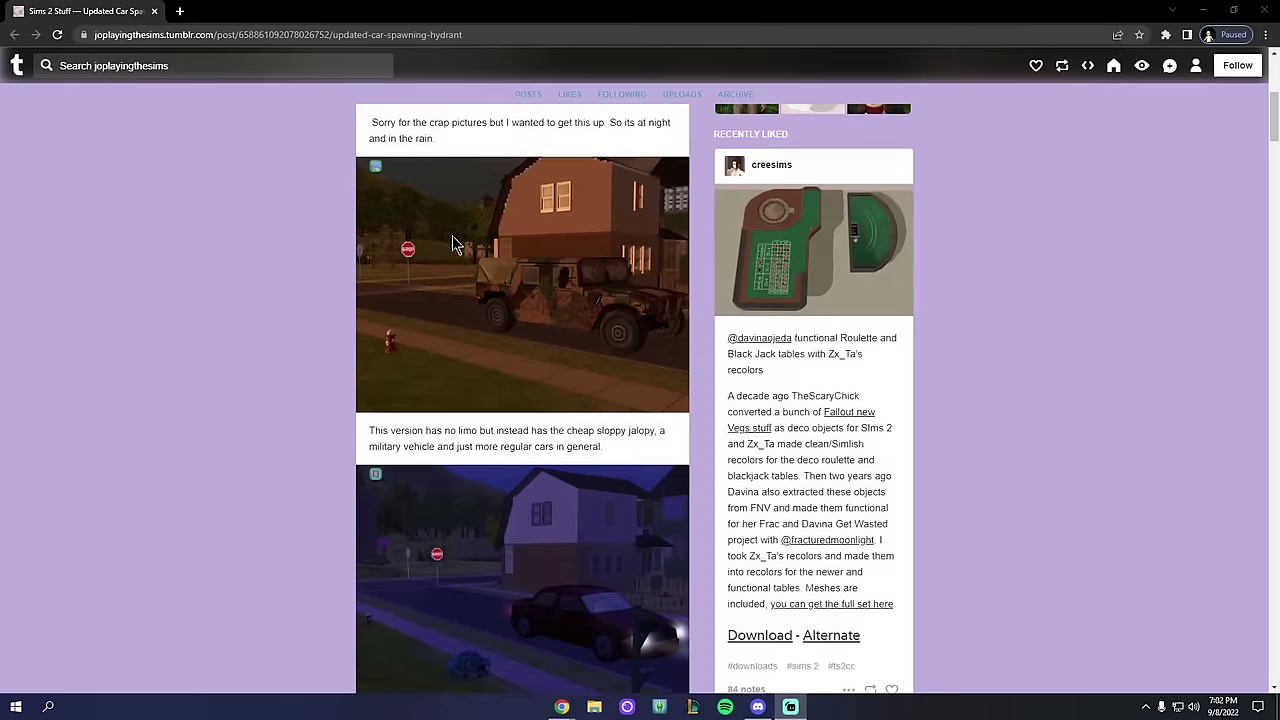
{"action": "scroll", "coordinate": [430, 250], "scroll_direction": "down", "scroll_amount": 2}
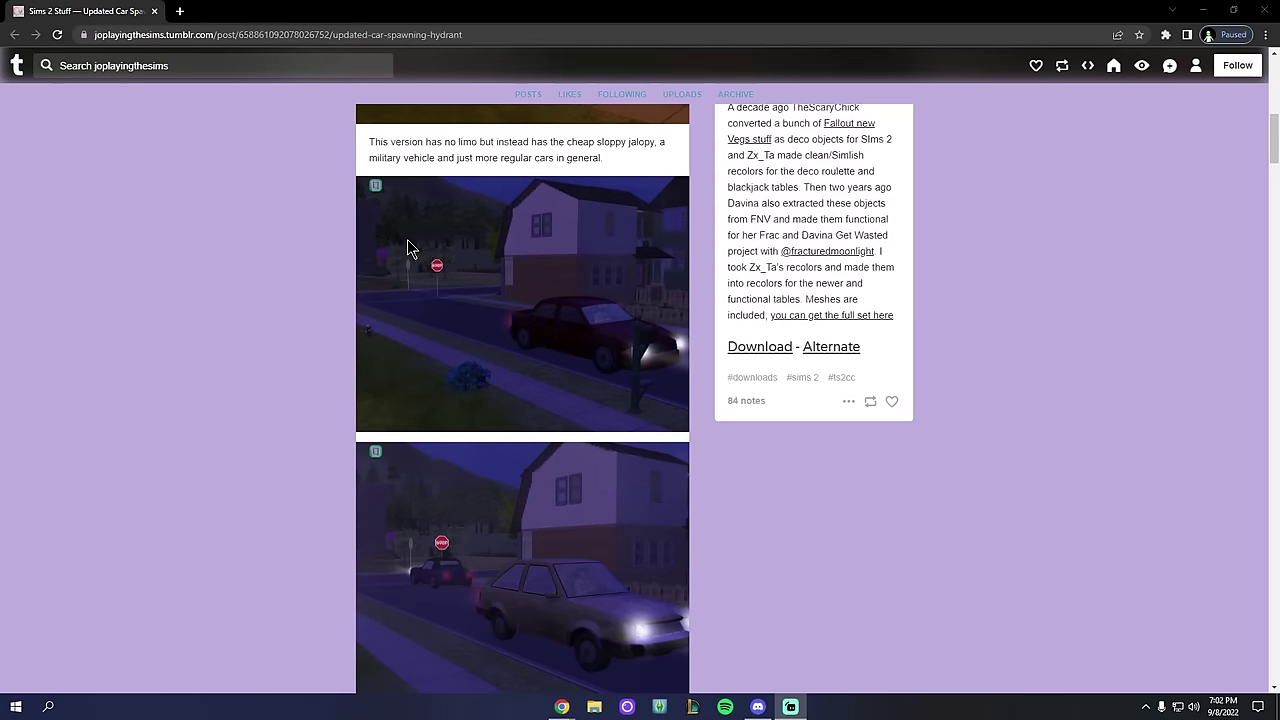
{"action": "scroll", "coordinate": [400, 250], "scroll_direction": "down", "scroll_amount": 3}
{"action": "scroll", "coordinate": [395, 258], "scroll_direction": "up", "scroll_amount": 1}
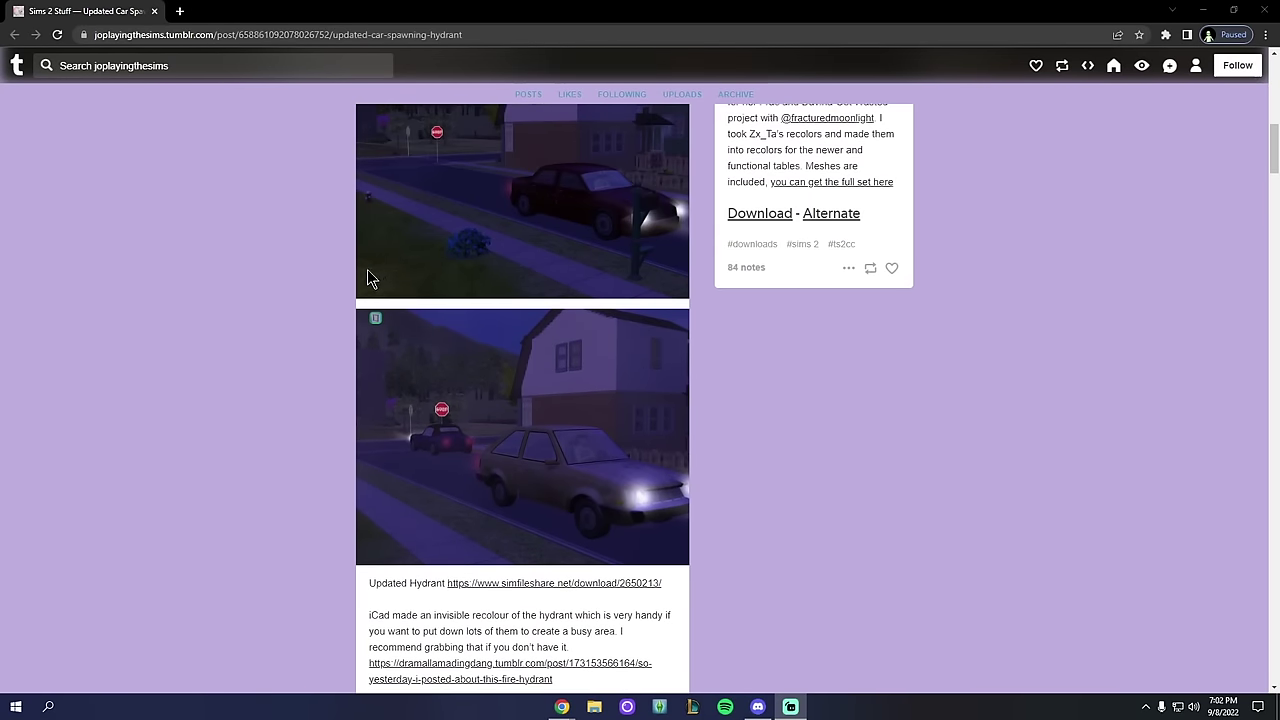
{"action": "scroll", "coordinate": [375, 295], "scroll_direction": "down", "scroll_amount": 1}
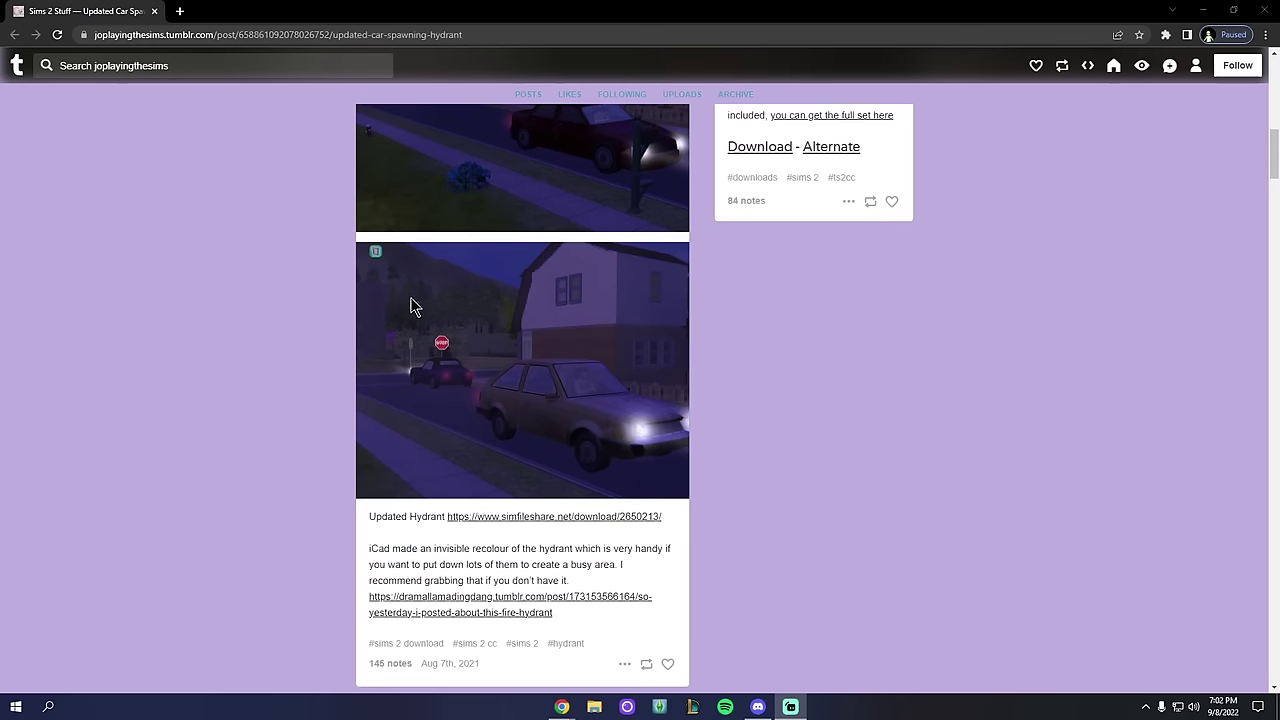
{"action": "scroll", "coordinate": [415, 307], "scroll_direction": "up", "scroll_amount": 5}
{"action": "scroll", "coordinate": [499, 375], "scroll_direction": "down", "scroll_amount": 1}
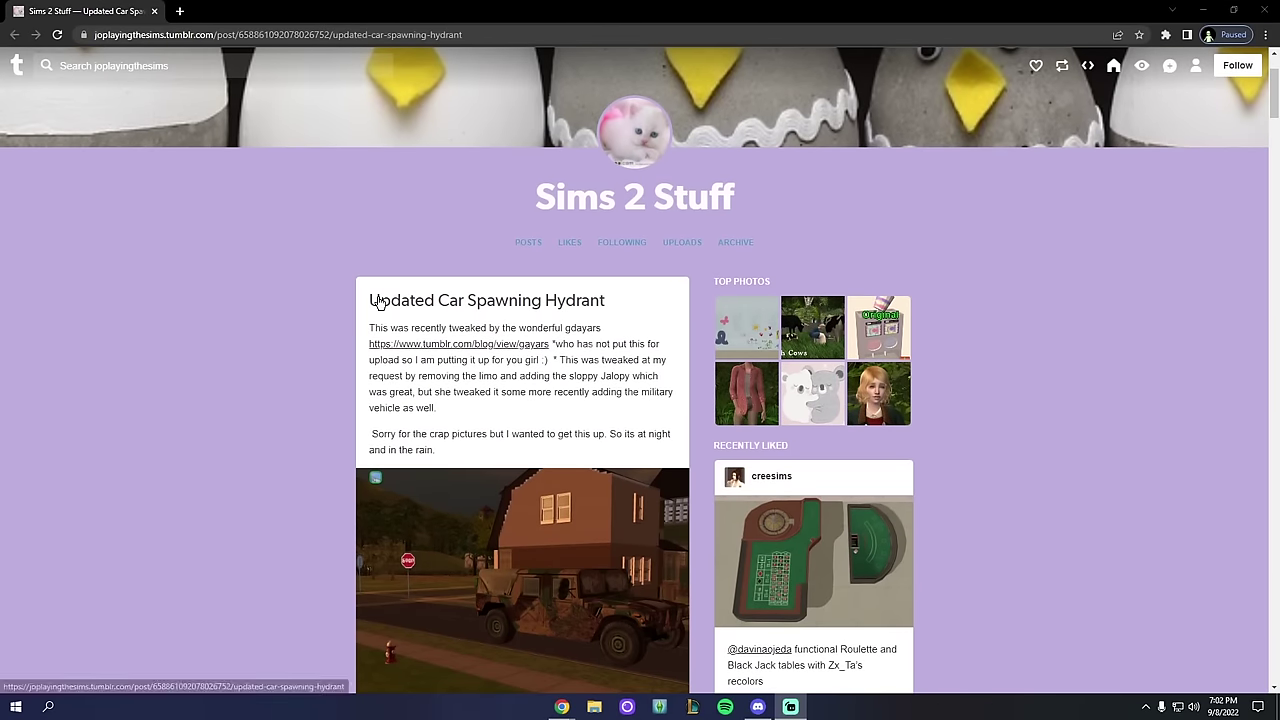
{"action": "scroll", "coordinate": [621, 312], "scroll_direction": "down", "scroll_amount": 4}
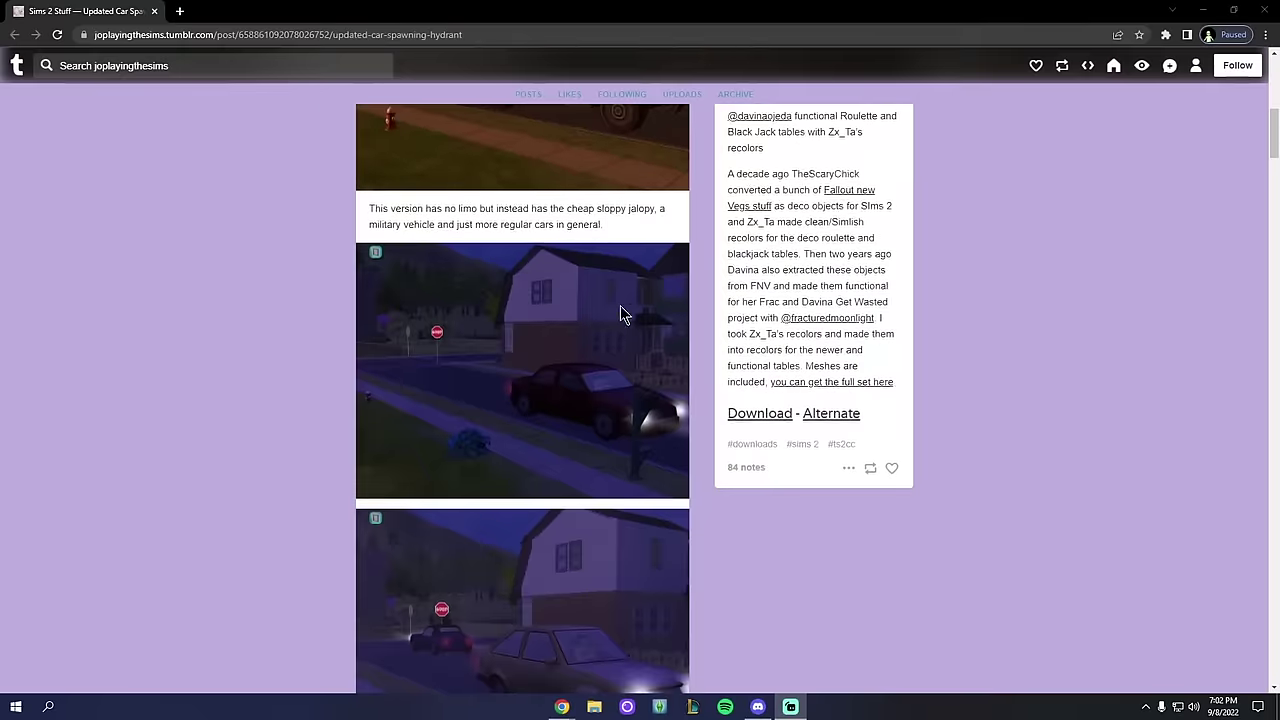
{"action": "scroll", "coordinate": [617, 308], "scroll_direction": "down", "scroll_amount": 4}
{"action": "scroll", "coordinate": [601, 314], "scroll_direction": "up", "scroll_amount": 6}
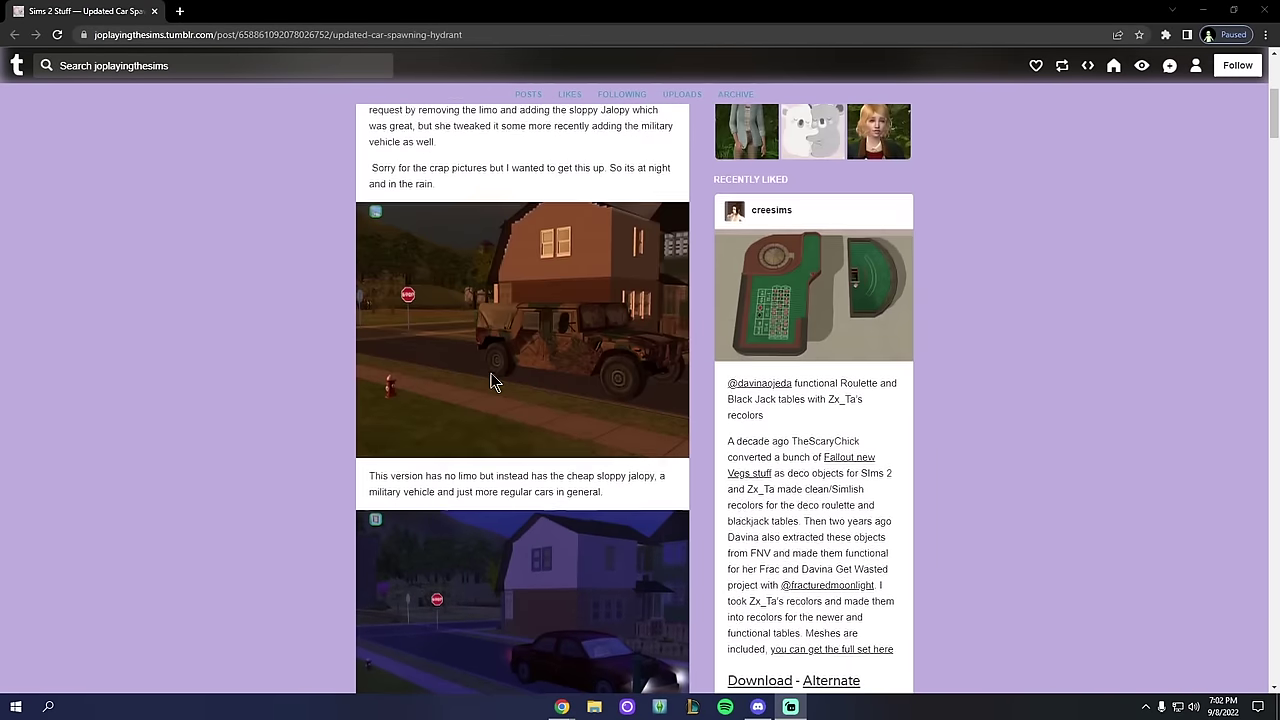
{"action": "scroll", "coordinate": [470, 375], "scroll_direction": "up", "scroll_amount": 5}
{"action": "scroll", "coordinate": [427, 364], "scroll_direction": "down", "scroll_amount": 3}
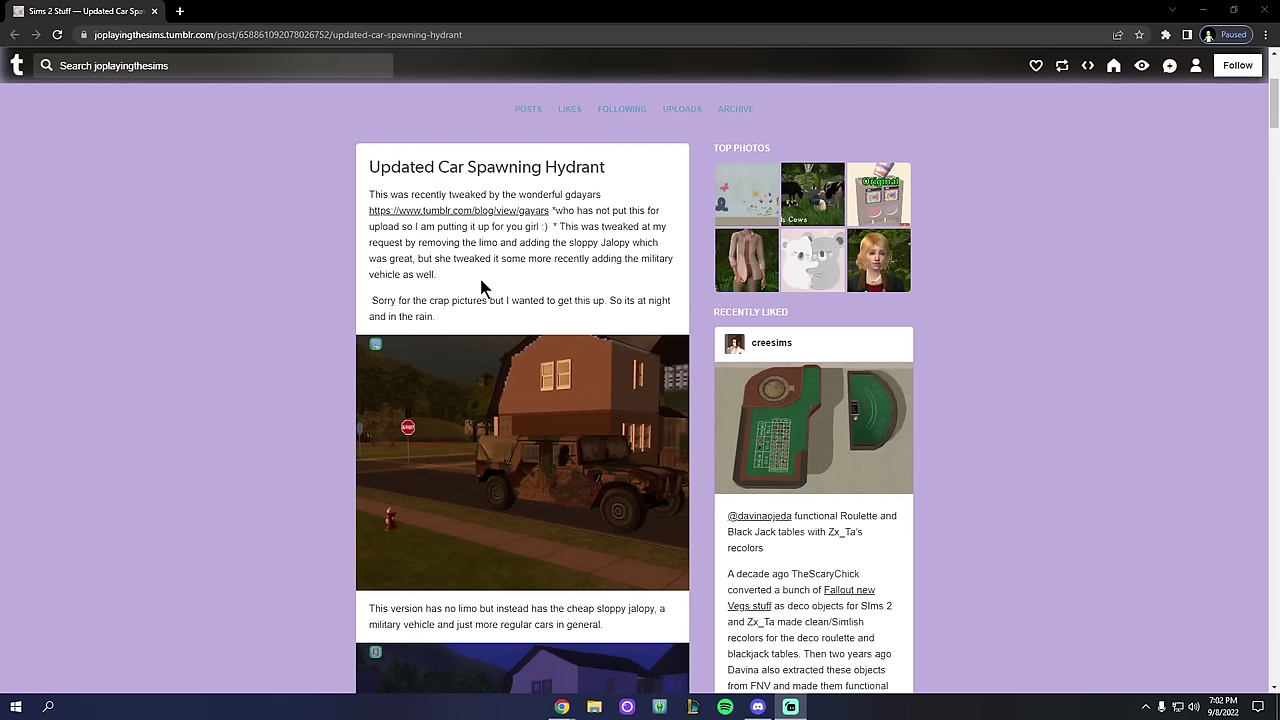
{"action": "mouse_move", "coordinate": [420, 243]}
{"action": "left_mouse_down"}
{"action": "mouse_move", "coordinate": [663, 246]}
{"action": "mouse_move", "coordinate": [417, 243]}
{"action": "left_mouse_up"}
{"action": "left_click", "coordinate": [618, 243]}
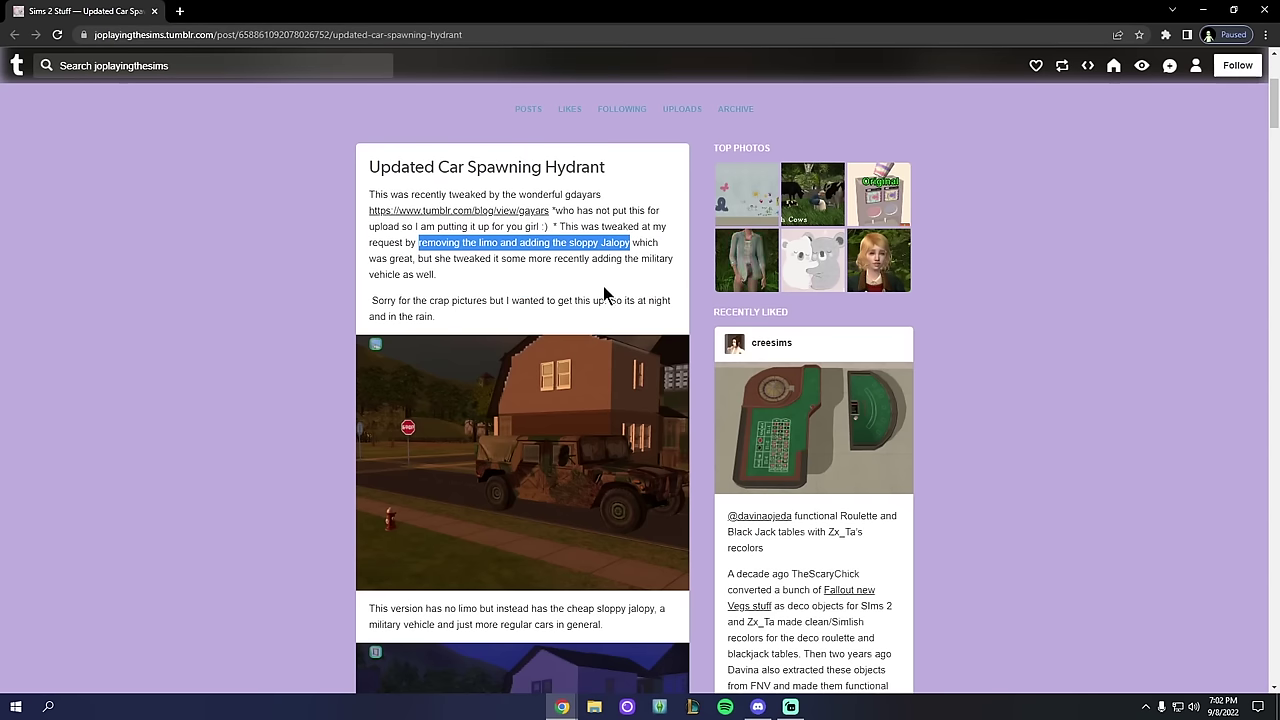
Step: Download the updated hydrant package from its Sim File Share link in a separate tab, and close that tab
{"action": "scroll", "coordinate": [565, 275], "scroll_direction": "down", "scroll_amount": 5}
{"action": "right_click", "coordinate": [484, 340]}
{"action": "left_click", "coordinate": [530, 354]}
{"action": "left_click", "coordinate": [294, 10]}
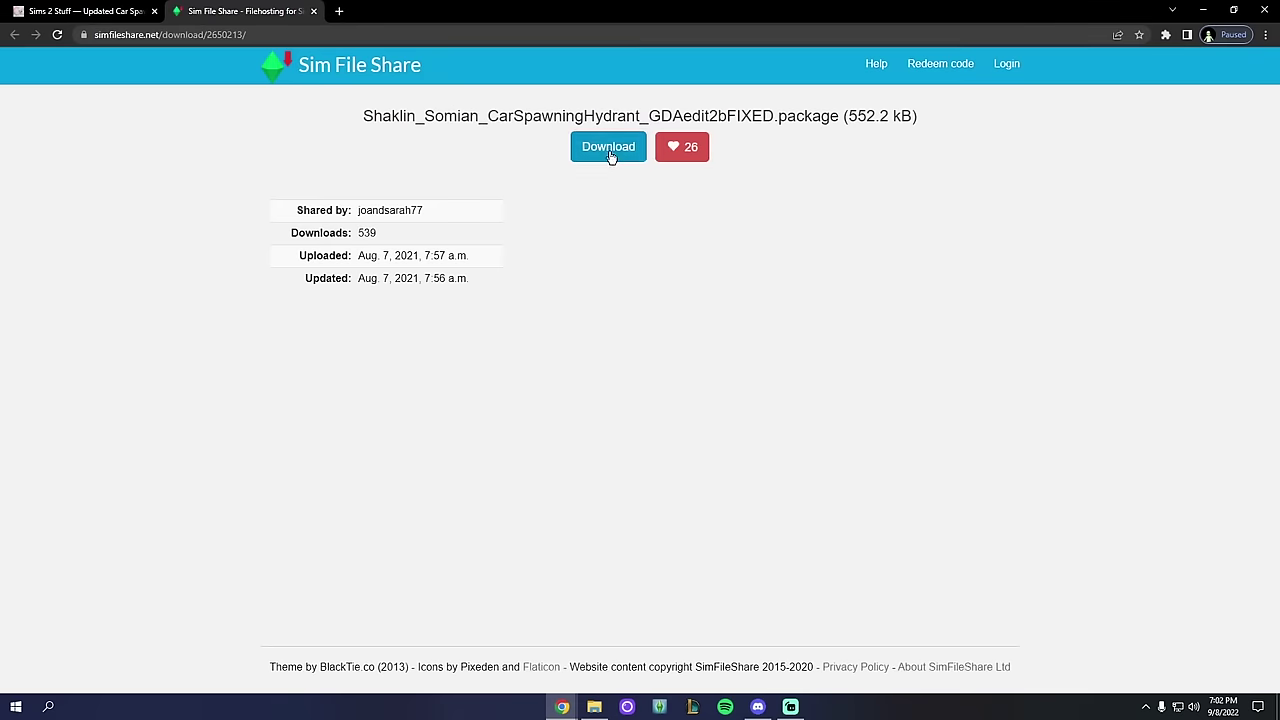
{"action": "left_click", "coordinate": [313, 11]}
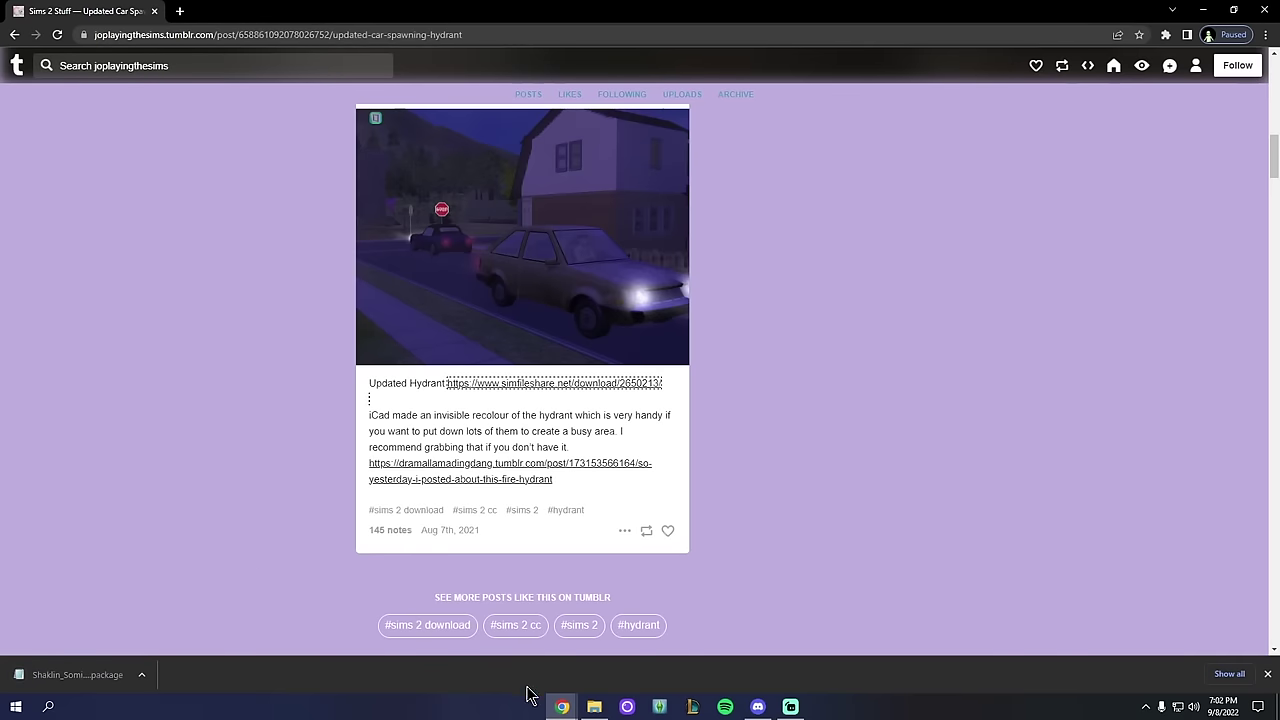
Step: Put the downloaded Shaklin_Somian_CarSpawningHydrant_GDAedit2bFIXED.package into the Car Spawn Fire Hydrant folder, replacing the existing copy, and return to the browser
{"action": "left_click", "coordinate": [594, 707]}
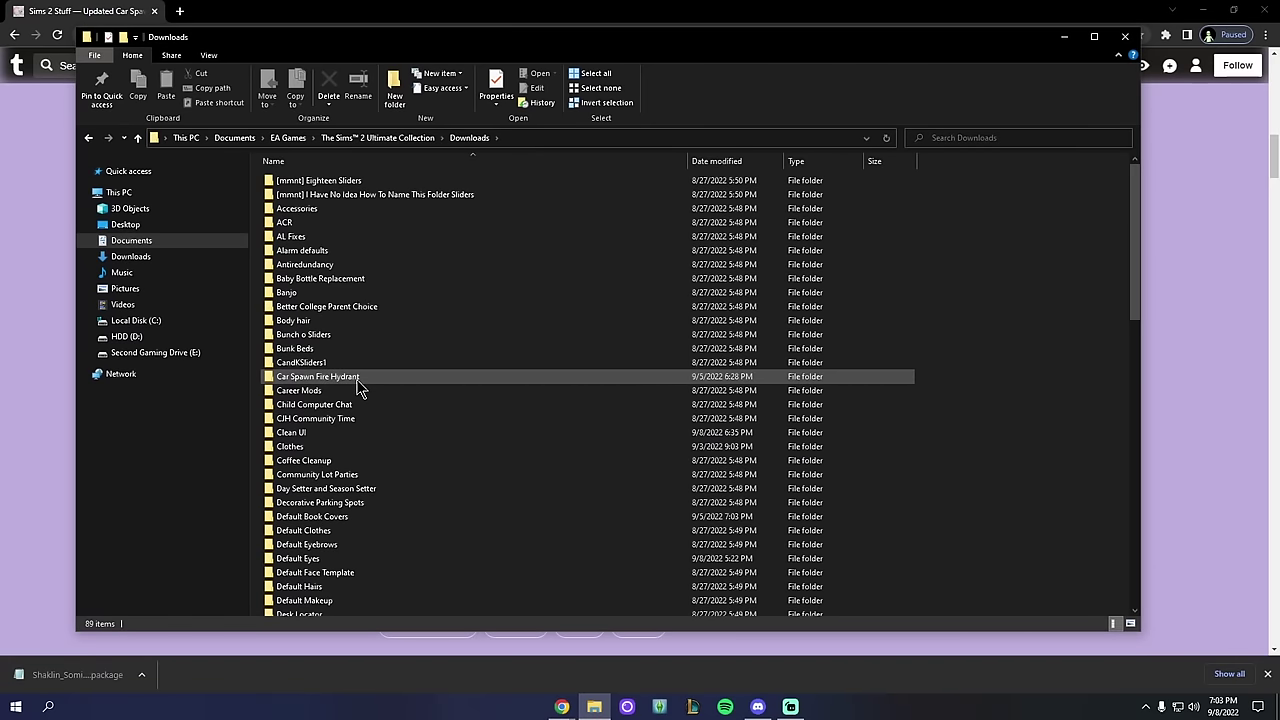
{"action": "left_click", "coordinate": [311, 381]}
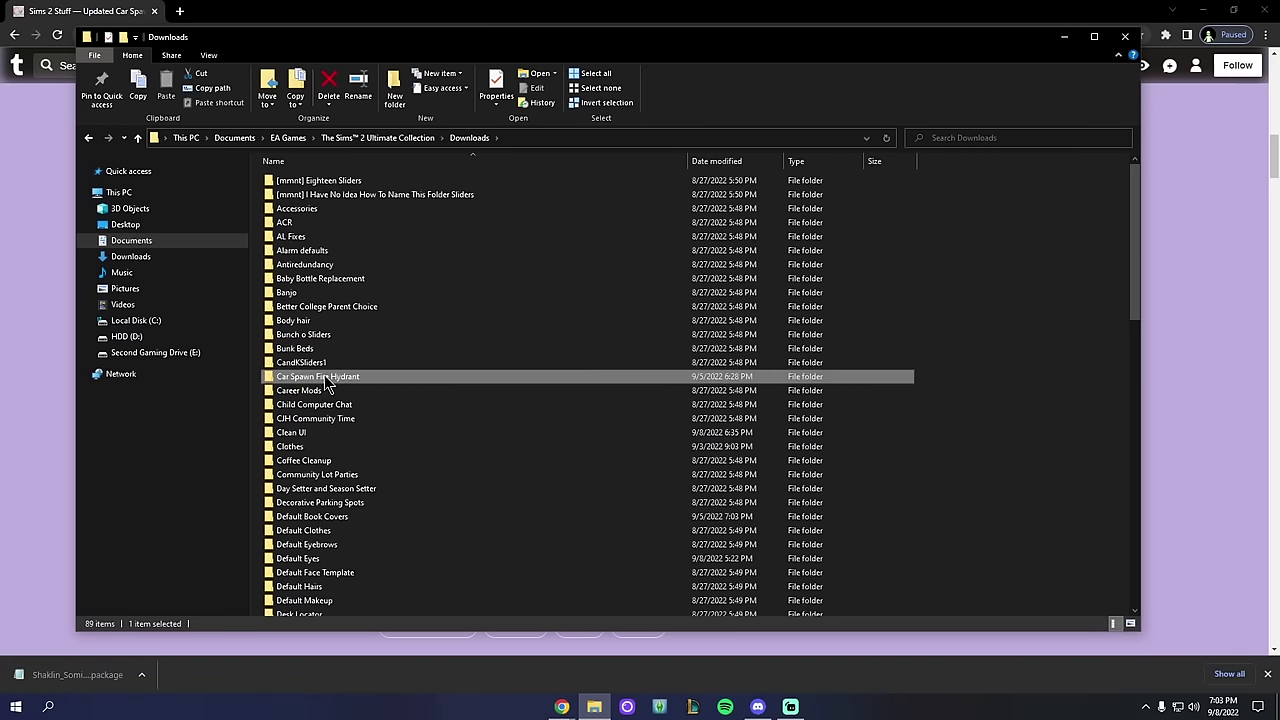
{"action": "double_click", "coordinate": [300, 381]}
{"action": "left_click", "coordinate": [463, 141]}
{"action": "double_click", "coordinate": [341, 382]}
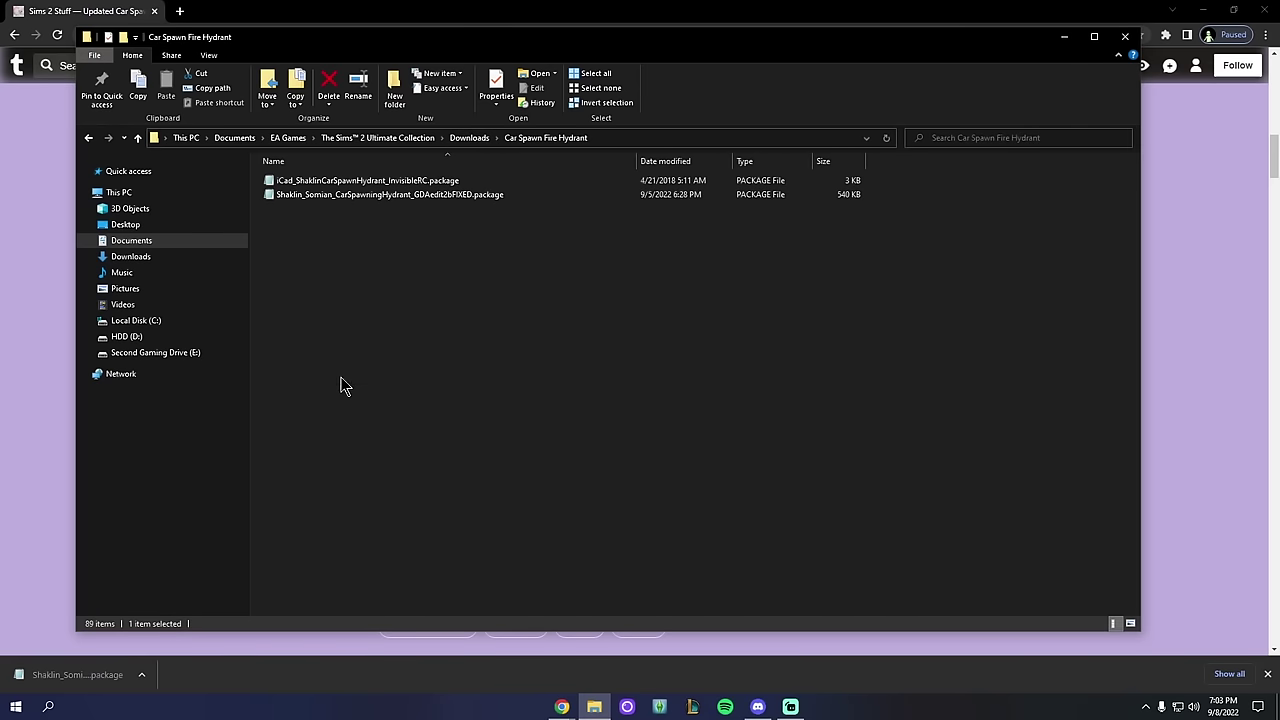
{"action": "left_click_drag", "start_coordinate": [108, 697], "coordinate": [548, 425]}
{"action": "left_click", "coordinate": [566, 284]}
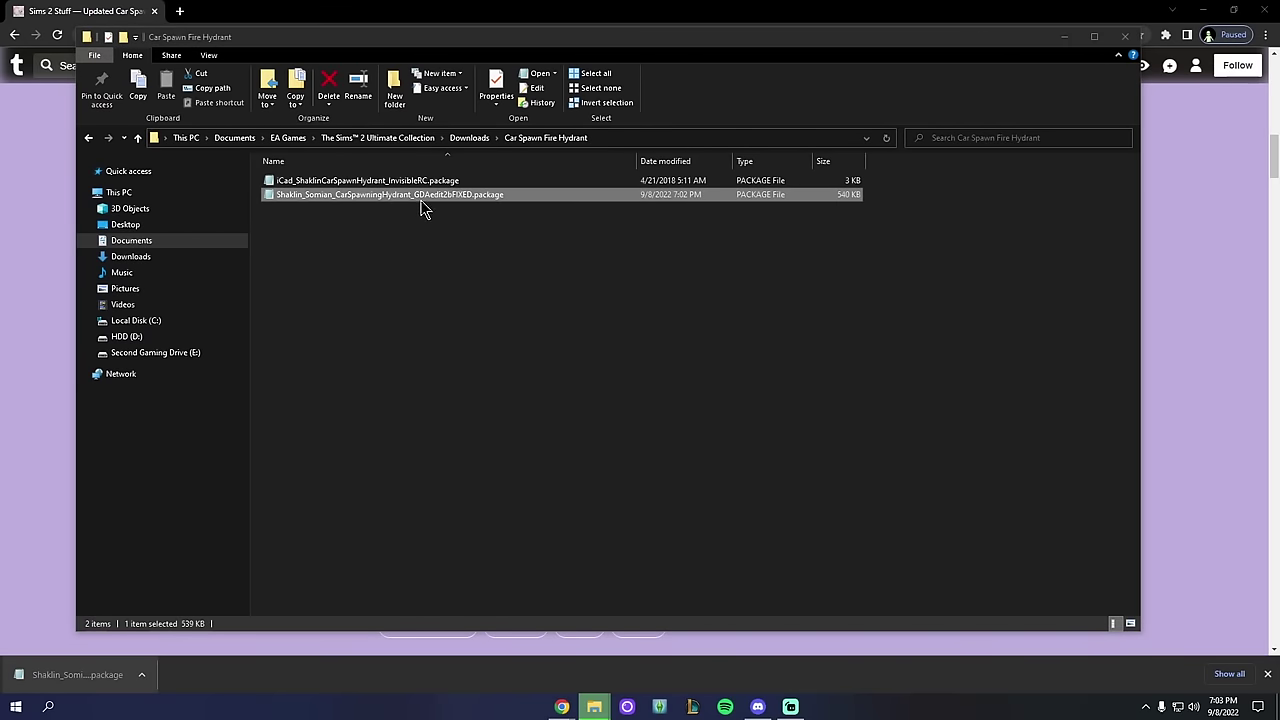
{"action": "left_click", "coordinate": [312, 183]}
{"action": "left_click", "coordinate": [416, 16]}
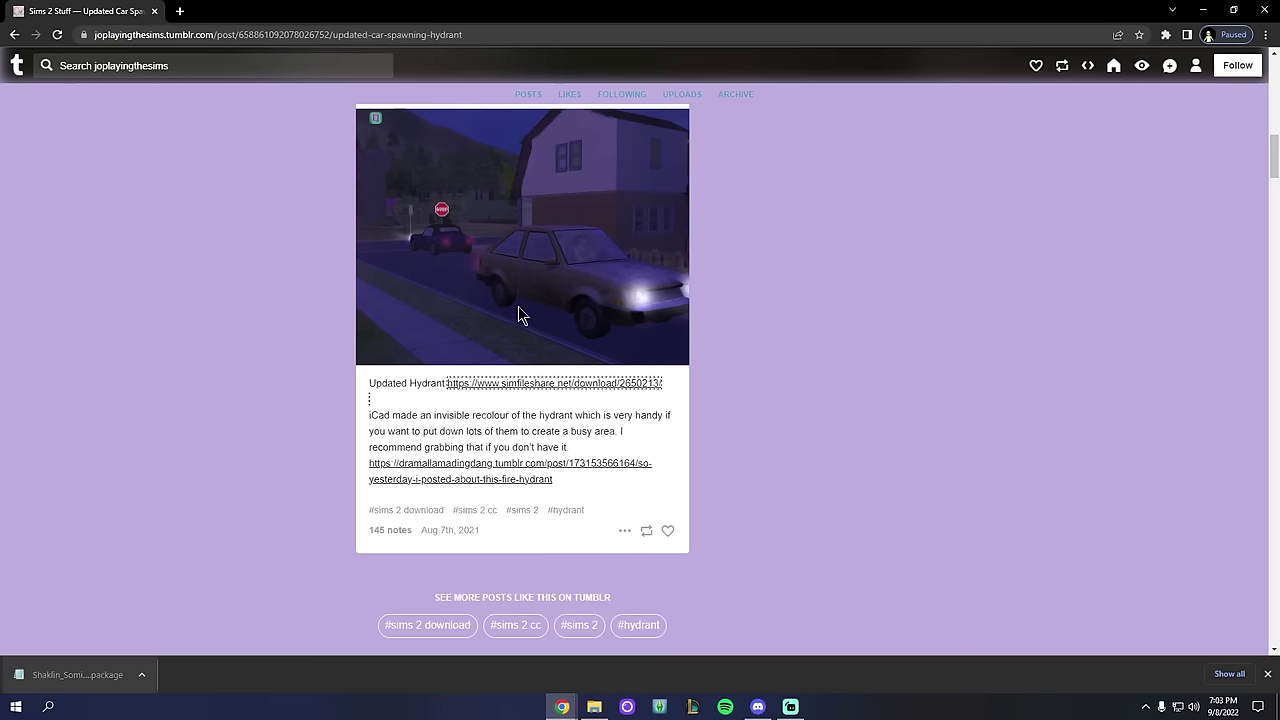
Step: Open the post's military vehicle picture in a new tab, enlarge it around the fire hydrant, and close it
{"action": "scroll", "coordinate": [400, 440], "scroll_direction": "up", "scroll_amount": 10}
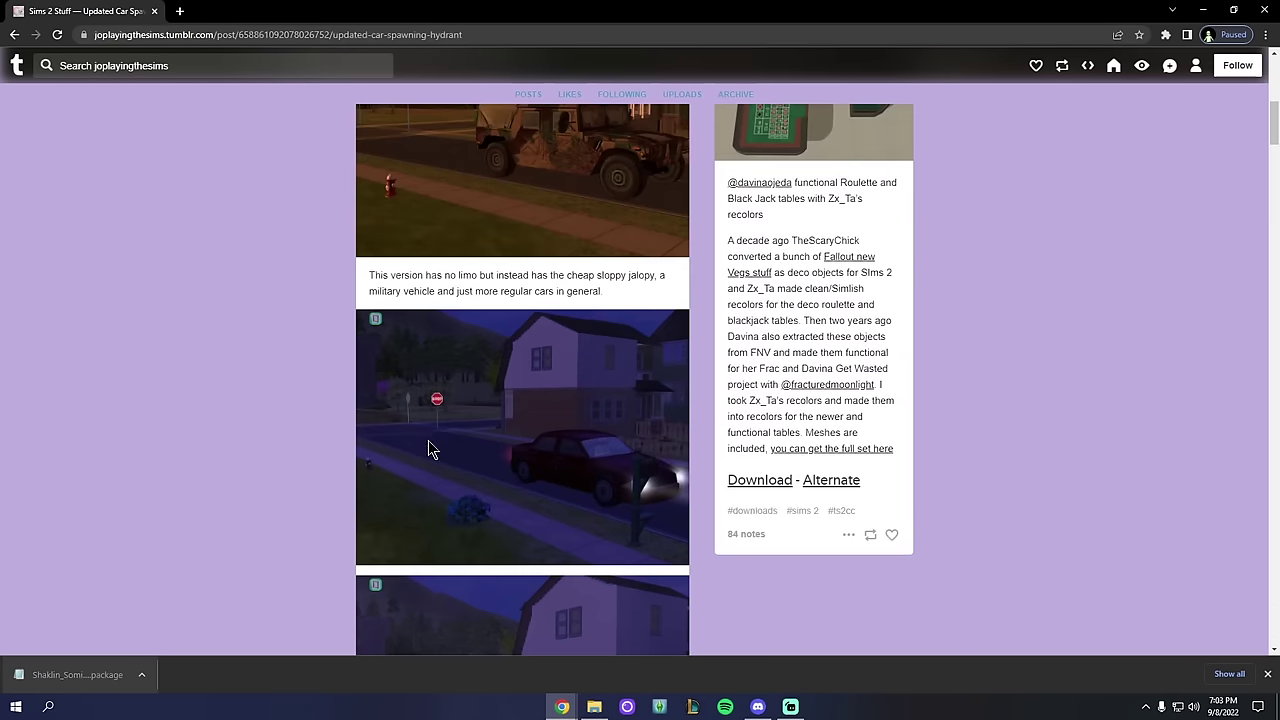
{"action": "right_click", "coordinate": [395, 462]}
{"action": "left_click", "coordinate": [440, 472]}
{"action": "left_click", "coordinate": [220, 10]}
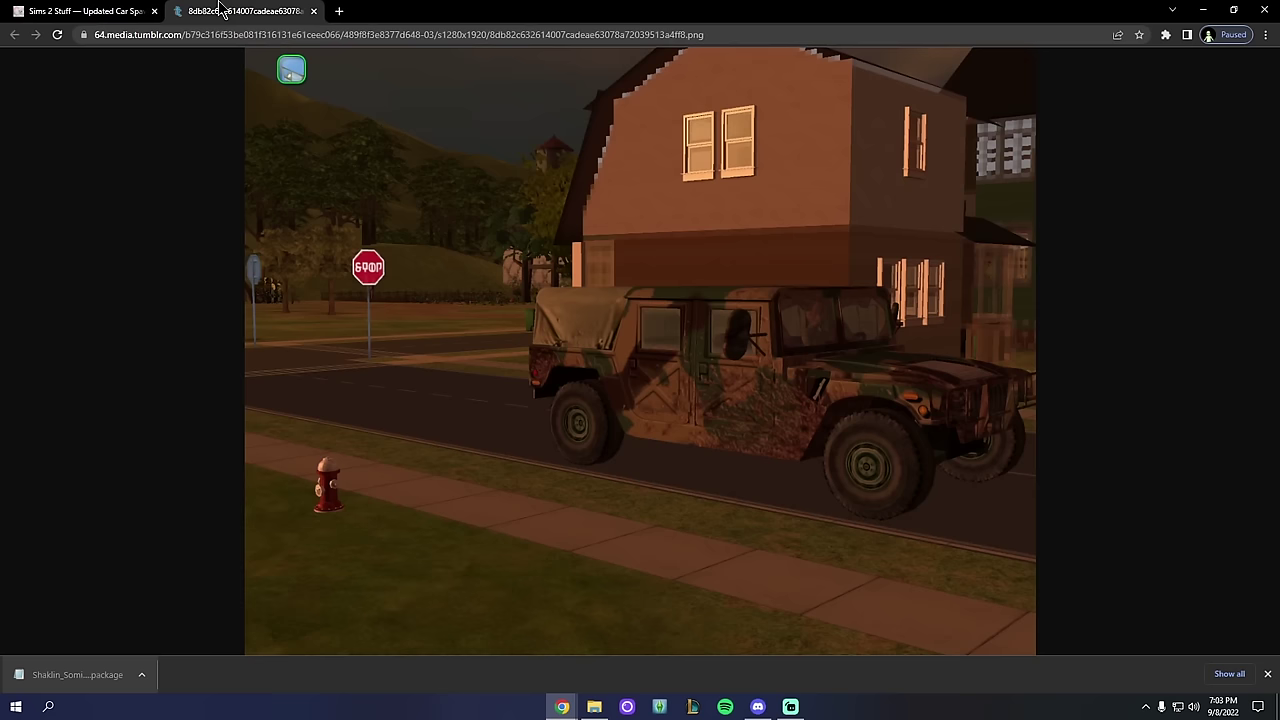
{"action": "left_click", "coordinate": [340, 500]}
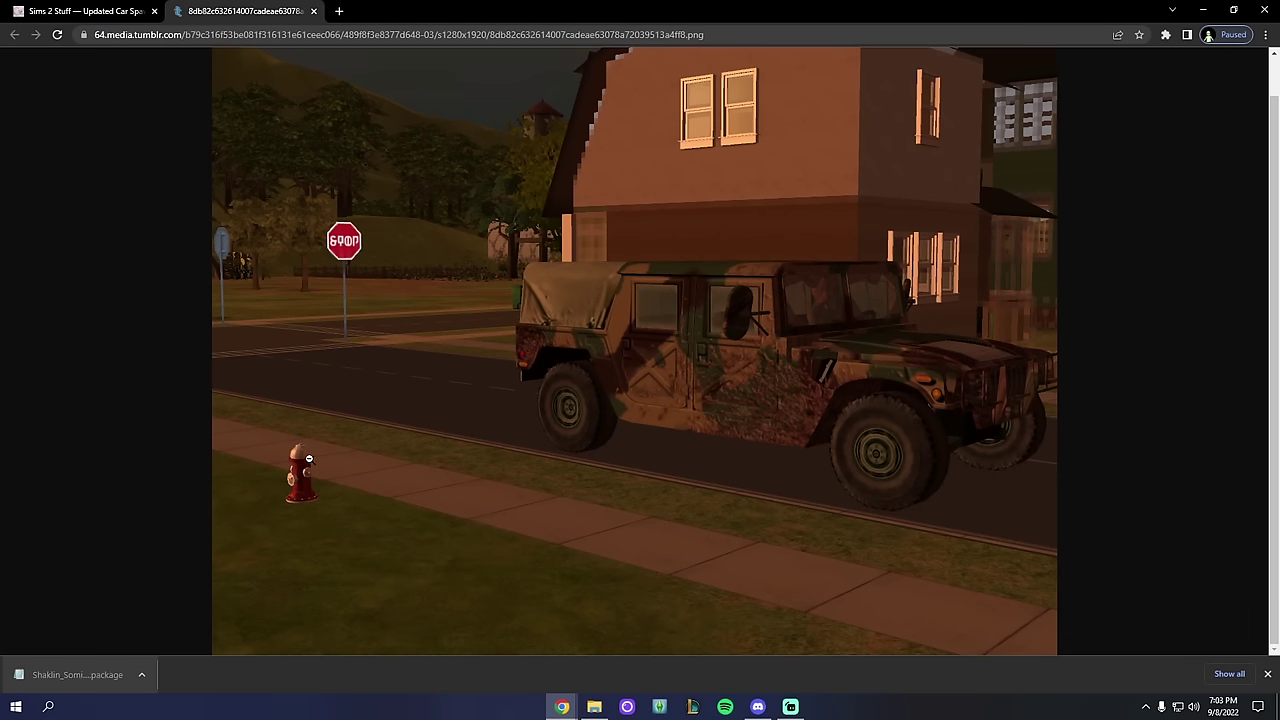
{"action": "left_click", "coordinate": [333, 388]}
{"action": "left_click", "coordinate": [314, 11]}
Step: Open iCad's invisible hydrant recolour post from the link in a new tab and read through to its download link
{"action": "scroll", "coordinate": [476, 357], "scroll_direction": "down", "scroll_amount": 5}
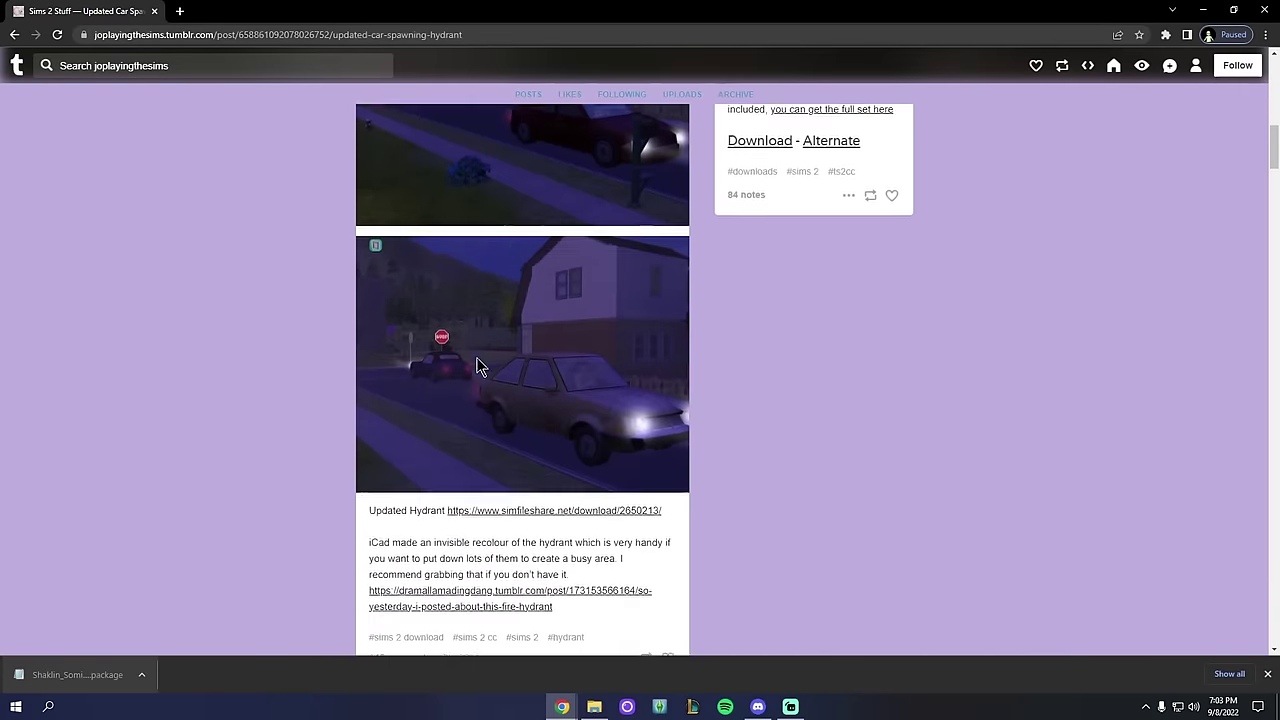
{"action": "right_click", "coordinate": [482, 466]}
{"action": "left_click", "coordinate": [502, 477]}
{"action": "left_click", "coordinate": [205, 10]}
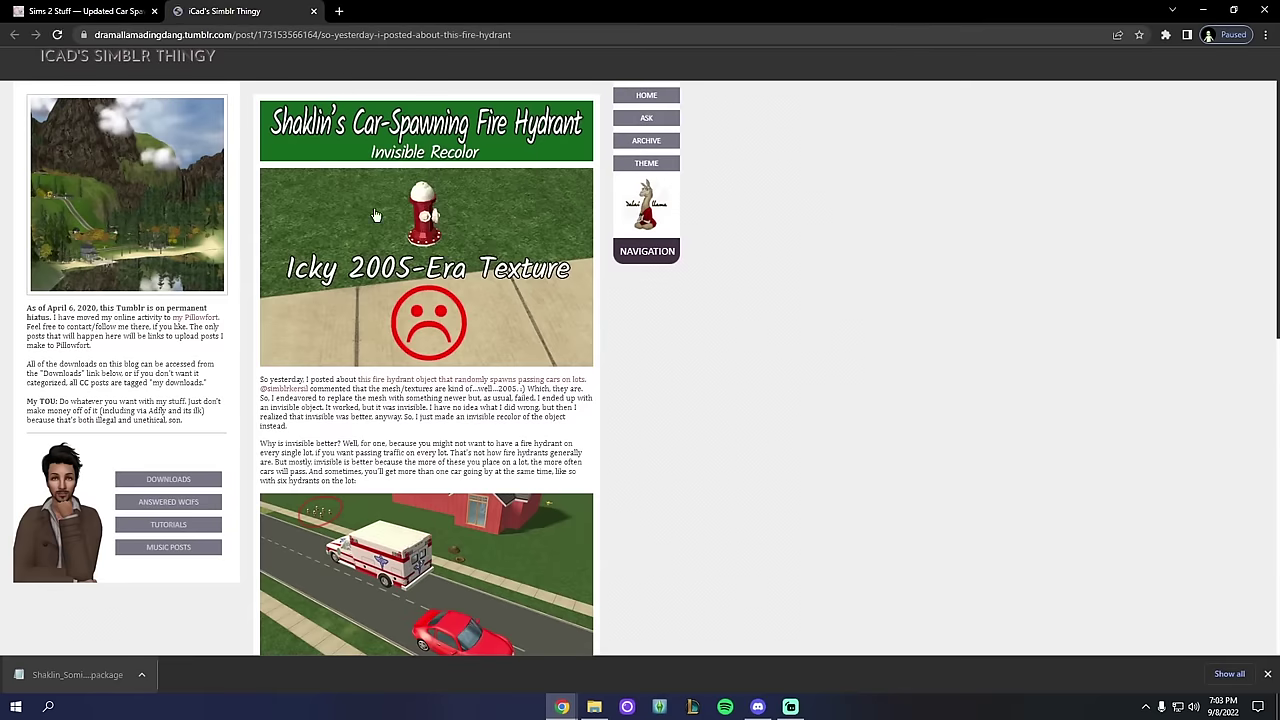
{"action": "scroll", "coordinate": [337, 443], "scroll_direction": "down", "scroll_amount": 3}
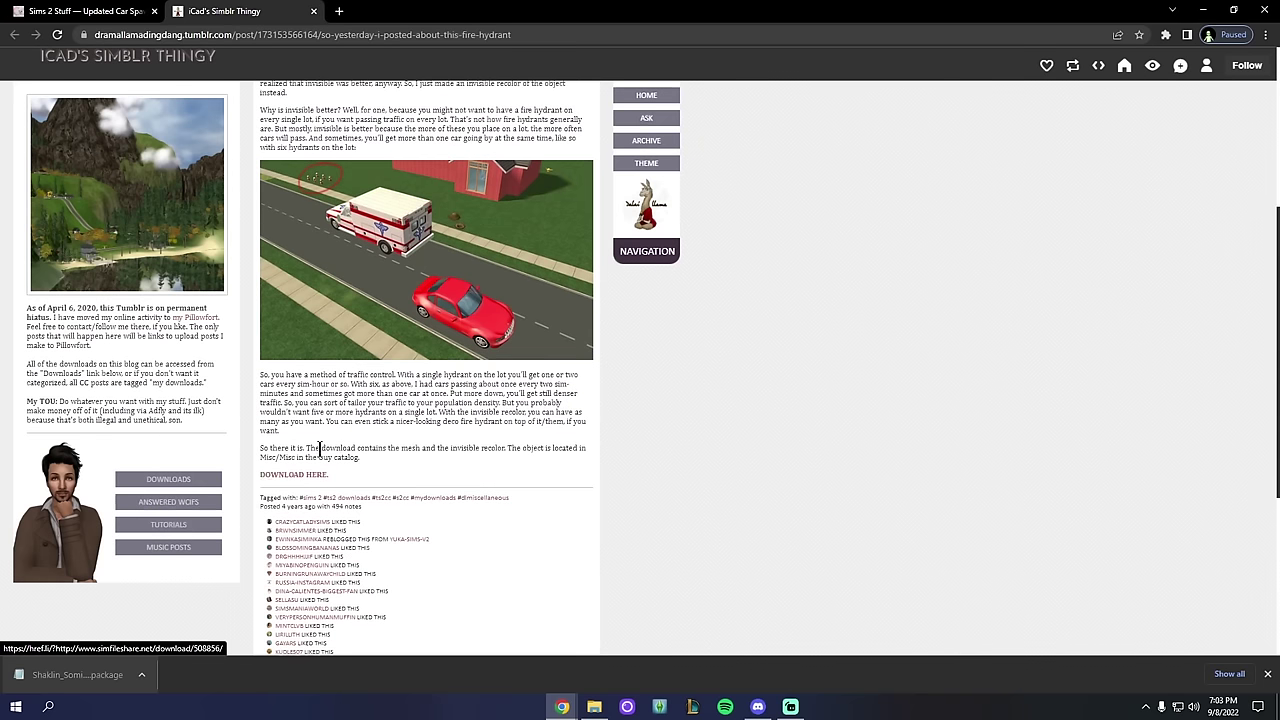
{"action": "scroll", "coordinate": [360, 71], "scroll_direction": "up", "scroll_amount": 3}
{"action": "scroll", "coordinate": [424, 472], "scroll_direction": "down", "scroll_amount": 3}
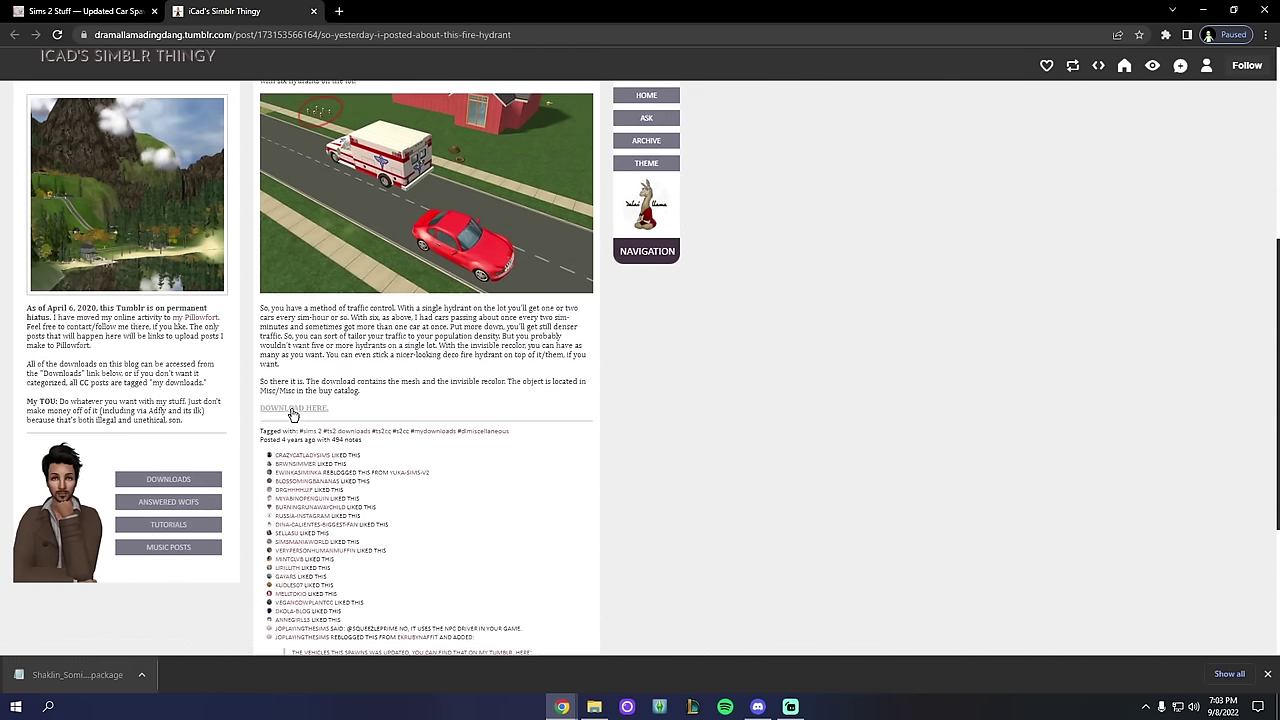
Step: Download iCad_InvisibleCarSpawnHydrant.7z from the recolour post and open the archive in WinRAR
{"action": "left_click", "coordinate": [300, 411]}
{"action": "left_click", "coordinate": [613, 152]}
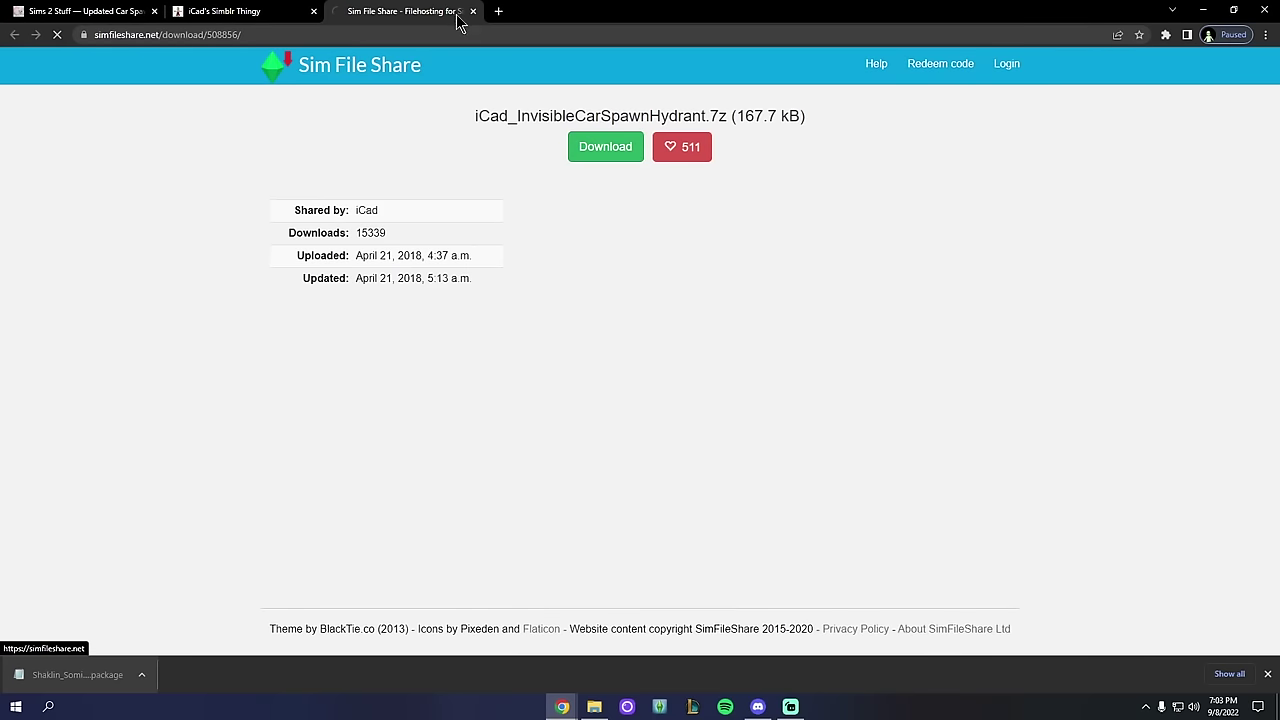
{"action": "left_click", "coordinate": [72, 676]}
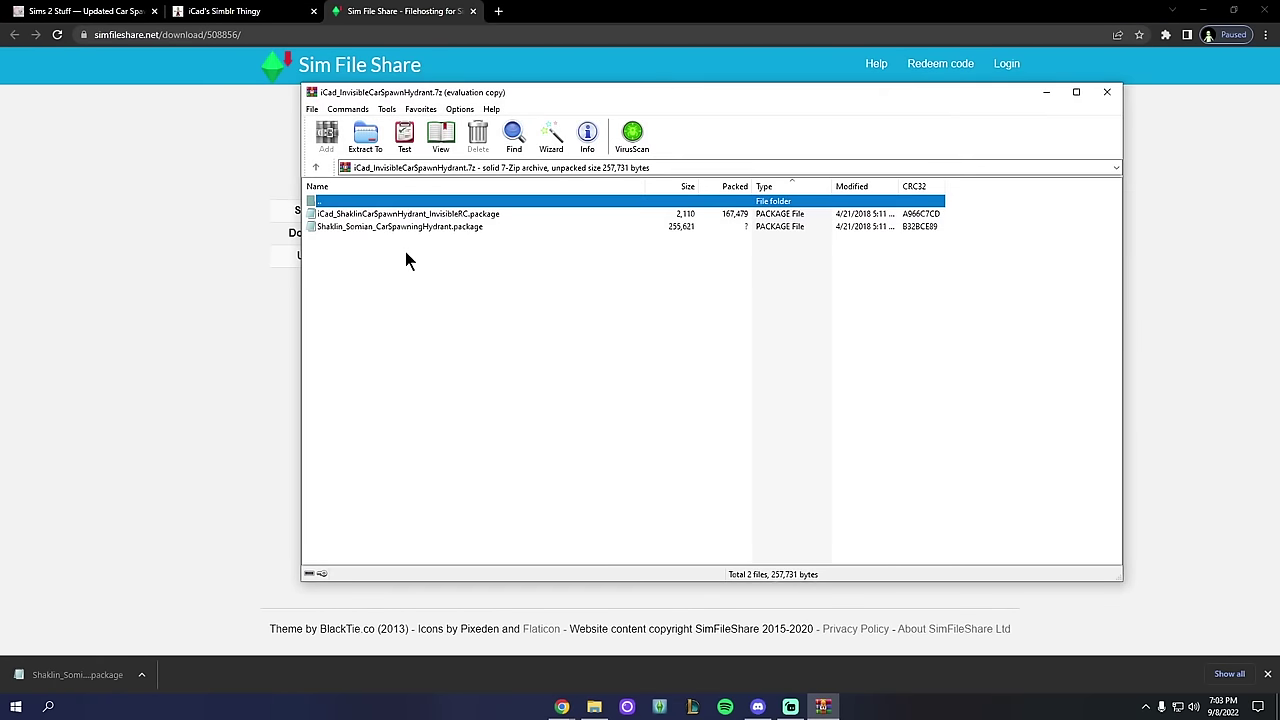
Step: Extract iCad_ShaklinCarSpawnHydrant_InvisibleRC.package from the archive into the Car Spawn Fire Hydrant folder, replacing the existing file
{"action": "left_click_drag", "start_coordinate": [385, 227], "coordinate": [575, 290]}
{"action": "left_click", "coordinate": [447, 216]}
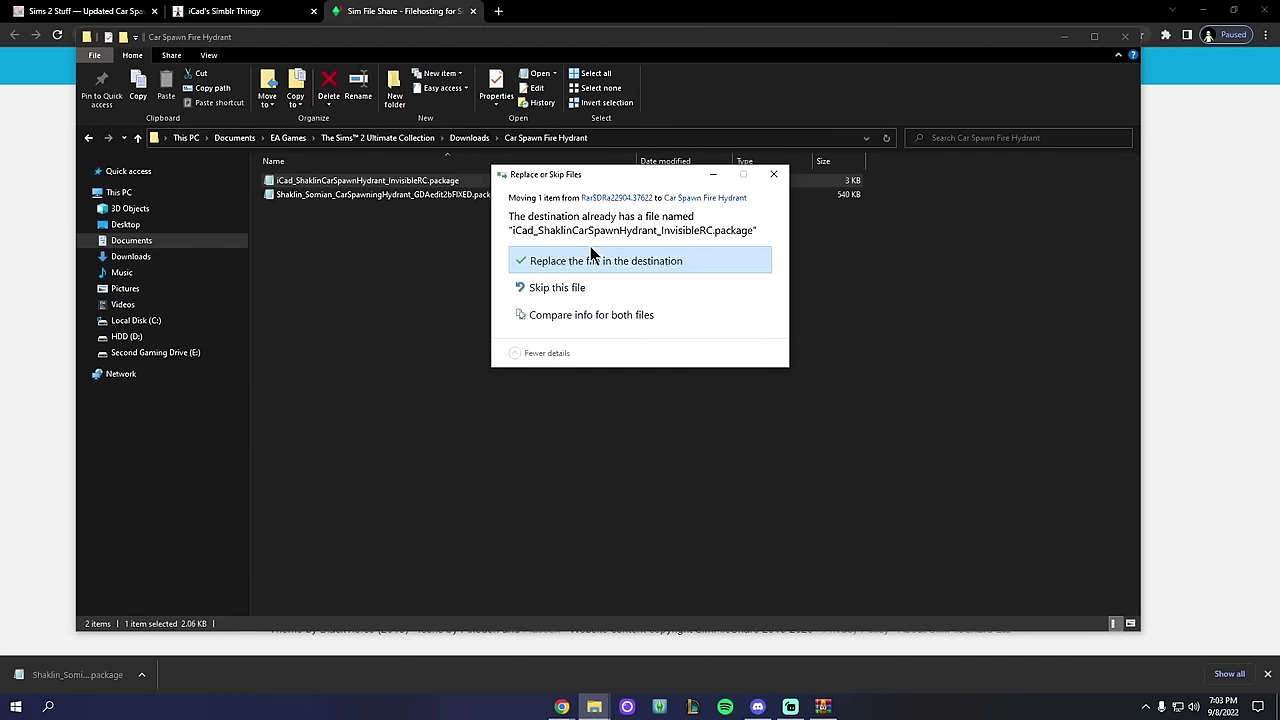
{"action": "left_click", "coordinate": [590, 254]}
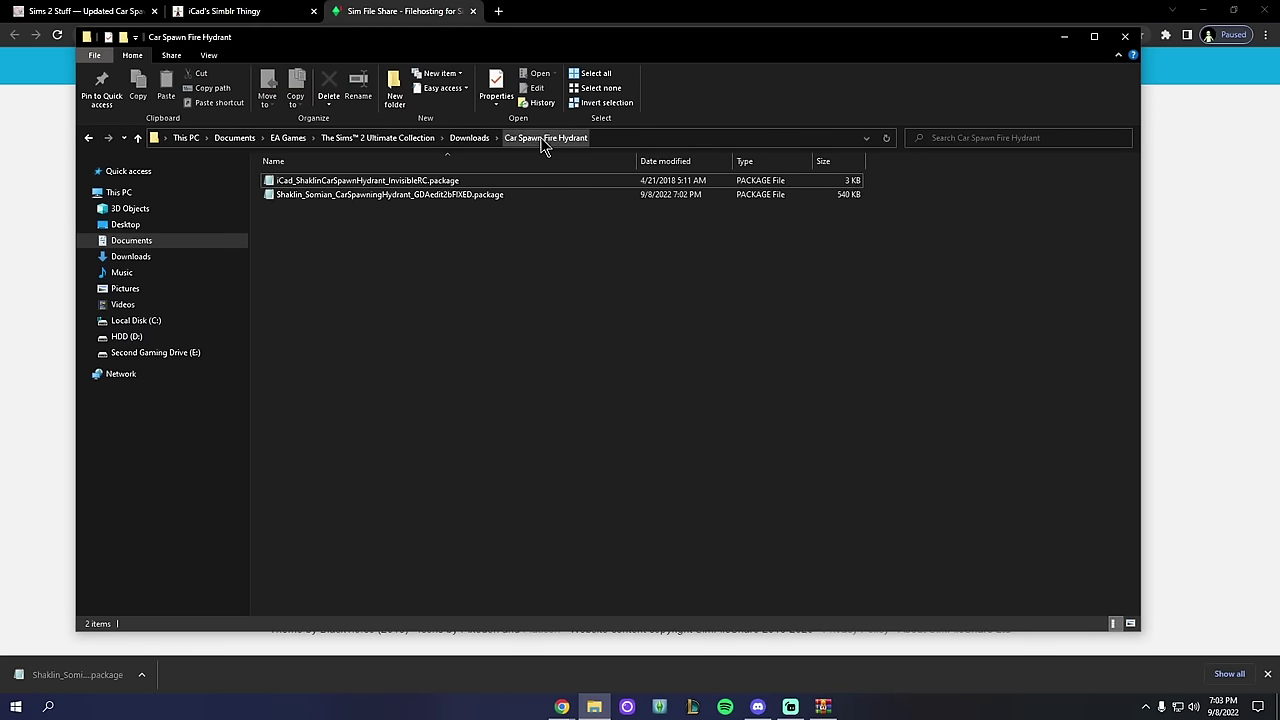
{"action": "left_click", "coordinate": [806, 197]}
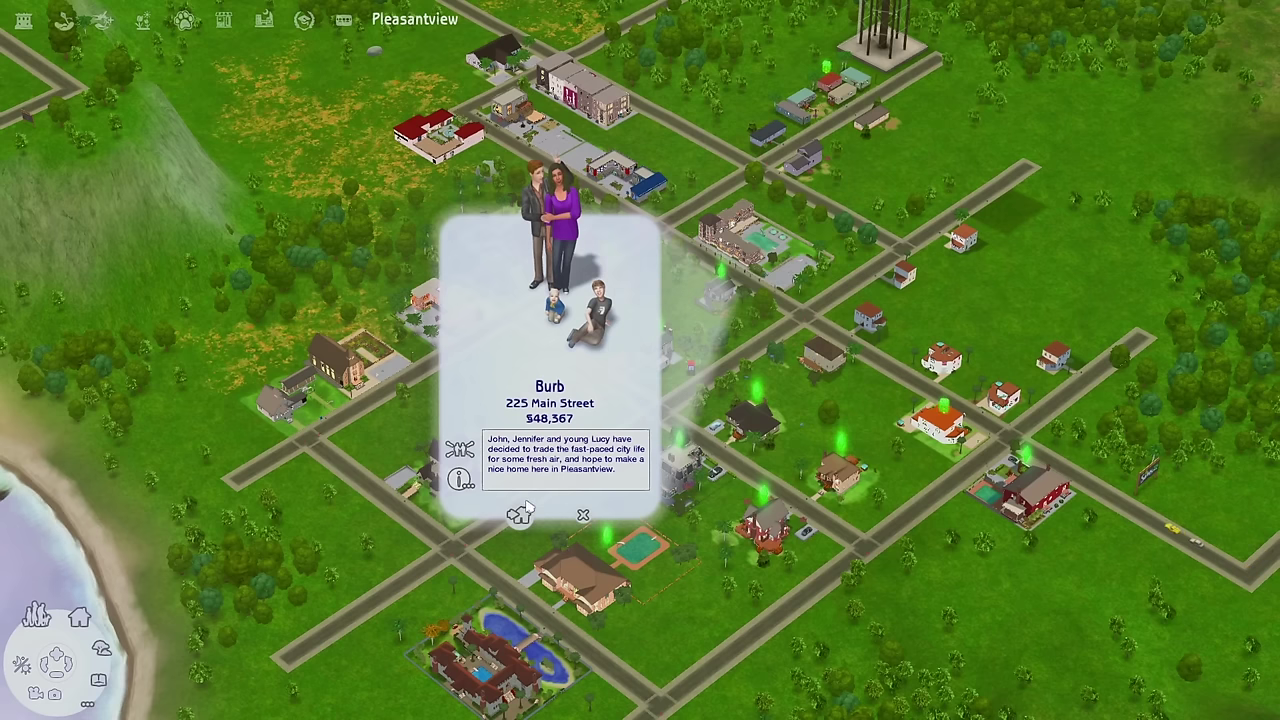
Step: Load the Burb family's household from the Pleasantview neighborhood in The Sims 2
{"action": "left_click", "coordinate": [524, 512]}
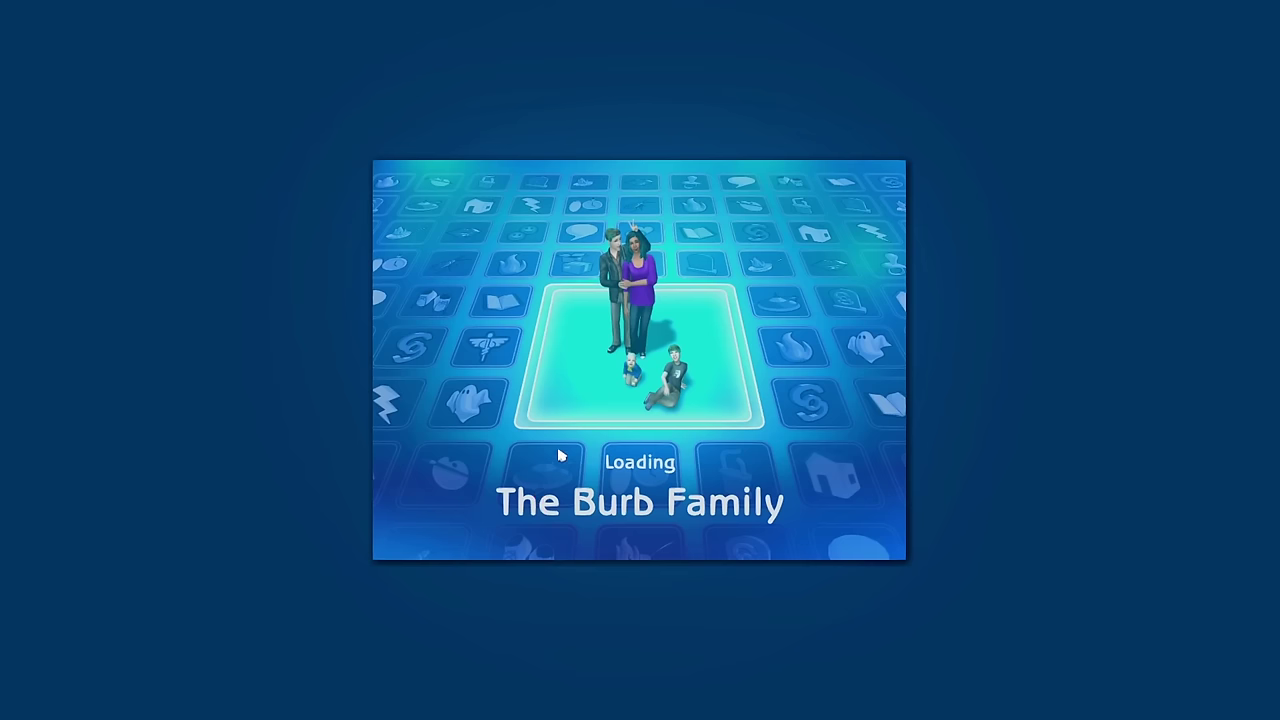